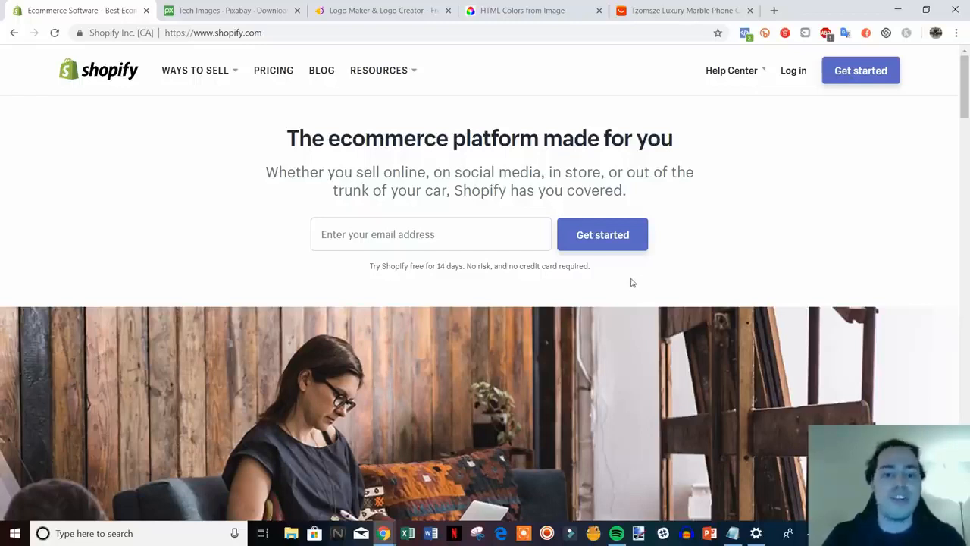
# Enter the owner's email address on the Shopify homepage to start a free trial.
pyautogui.moveTo(600, 276); pyautogui.dragTo(258, 149)
pyautogui.click(259, 149)
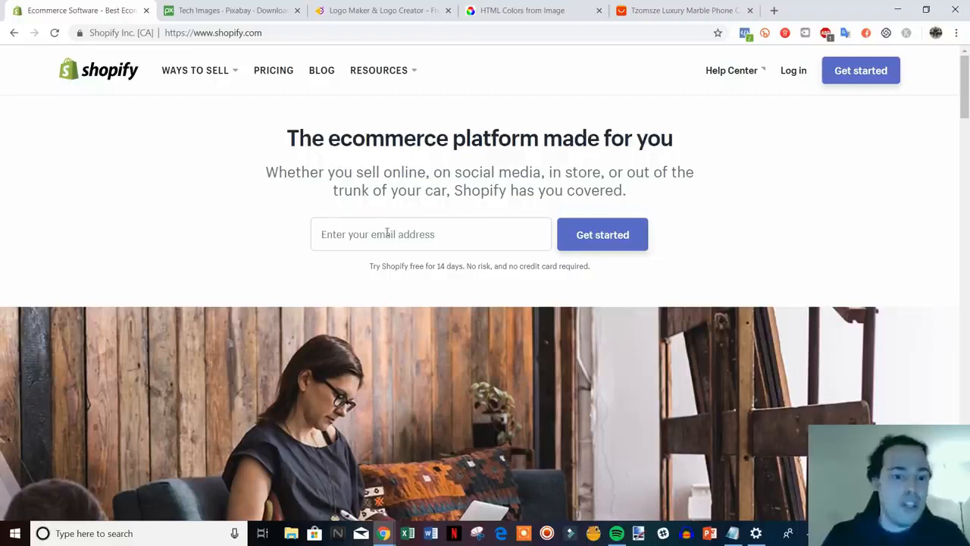
pyautogui.click(455, 239)
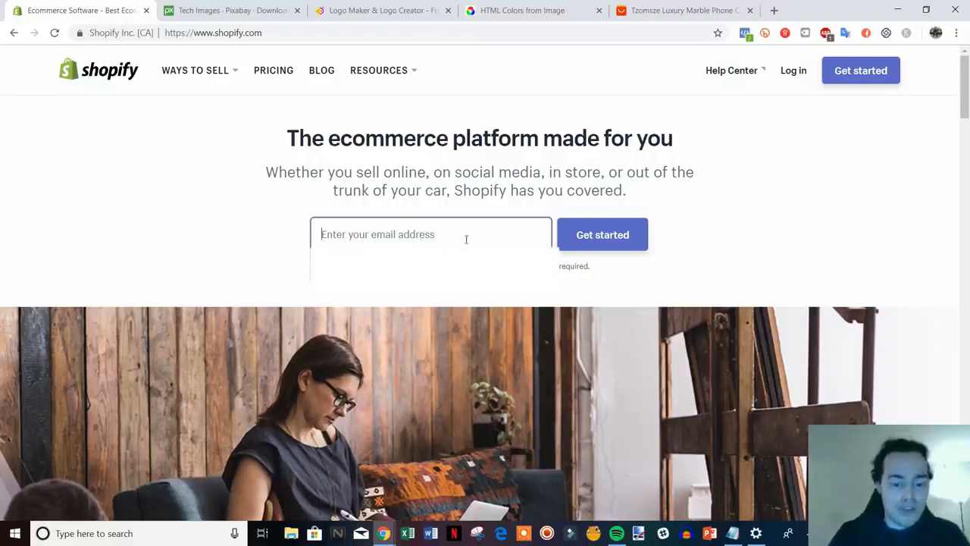
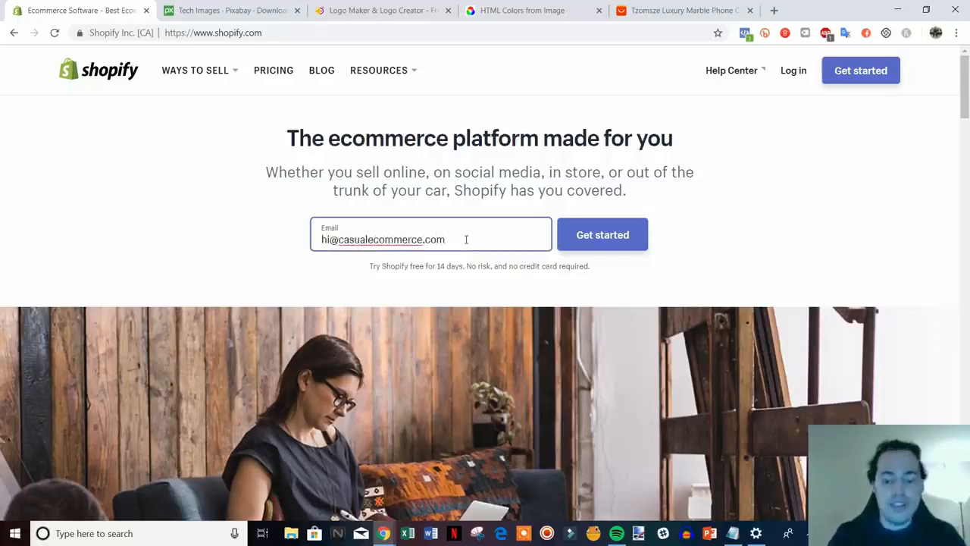
pyautogui.click(600, 241)
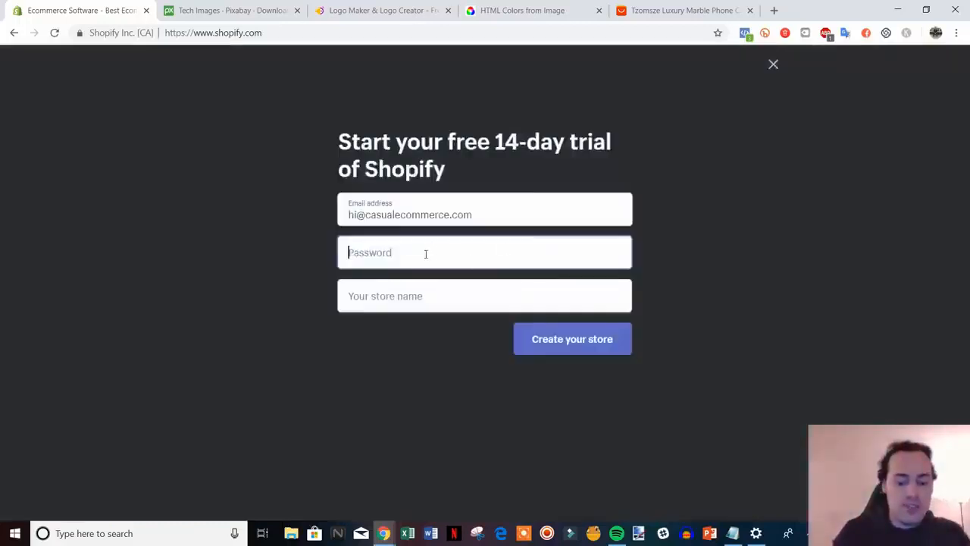
# Set an account password and the store name tech-space-online, then create the store.
pyautogui.write('••')
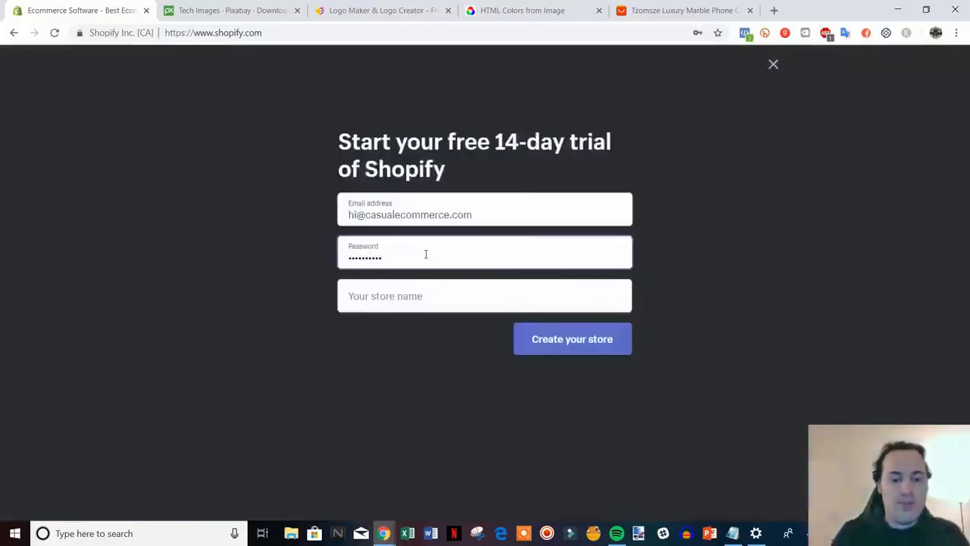
pyautogui.click(431, 297)
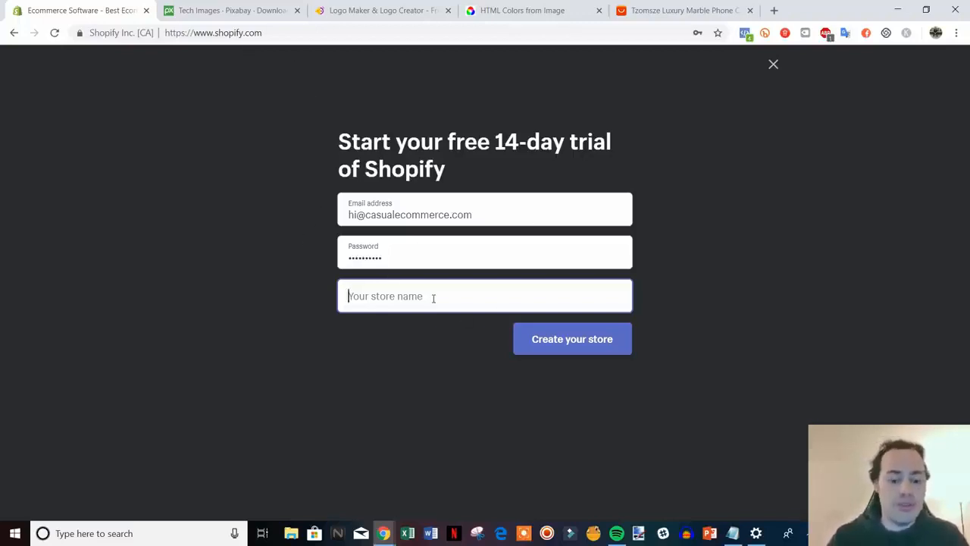
pyautogui.write('tec')
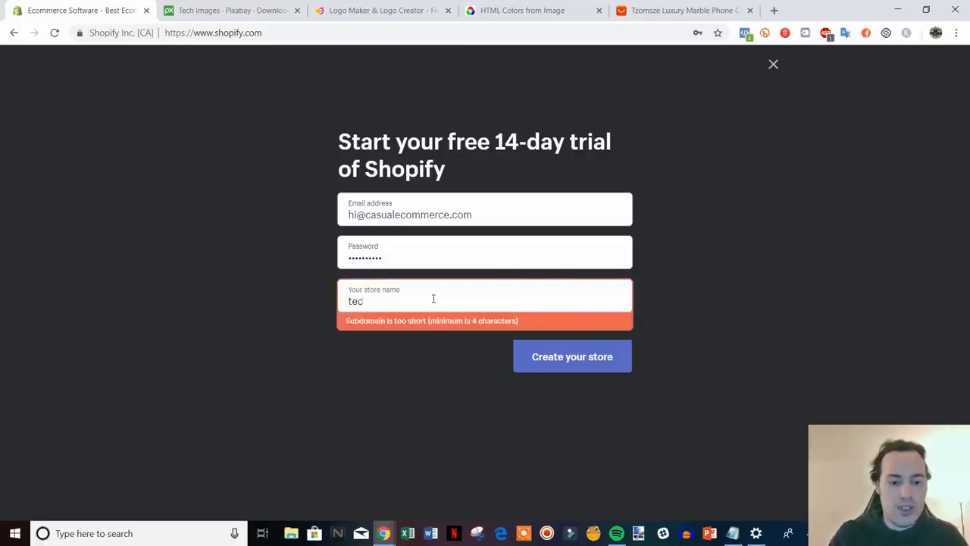
pyautogui.write('h-space')
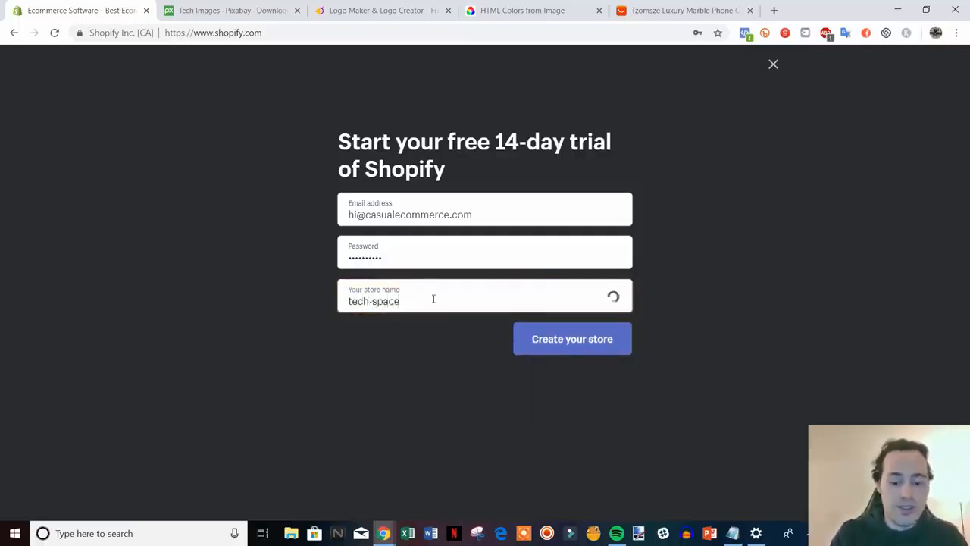
pyautogui.write('-online')
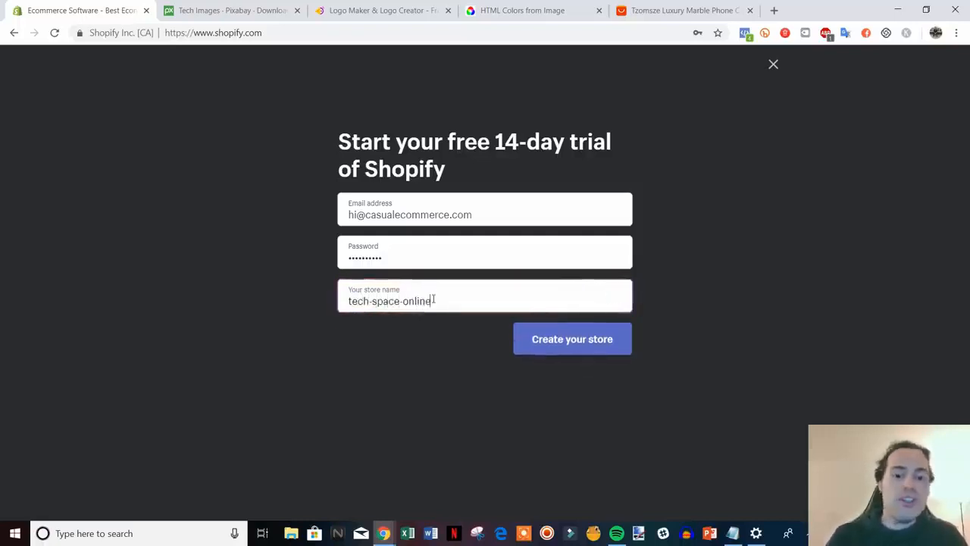
pyautogui.click(564, 340)
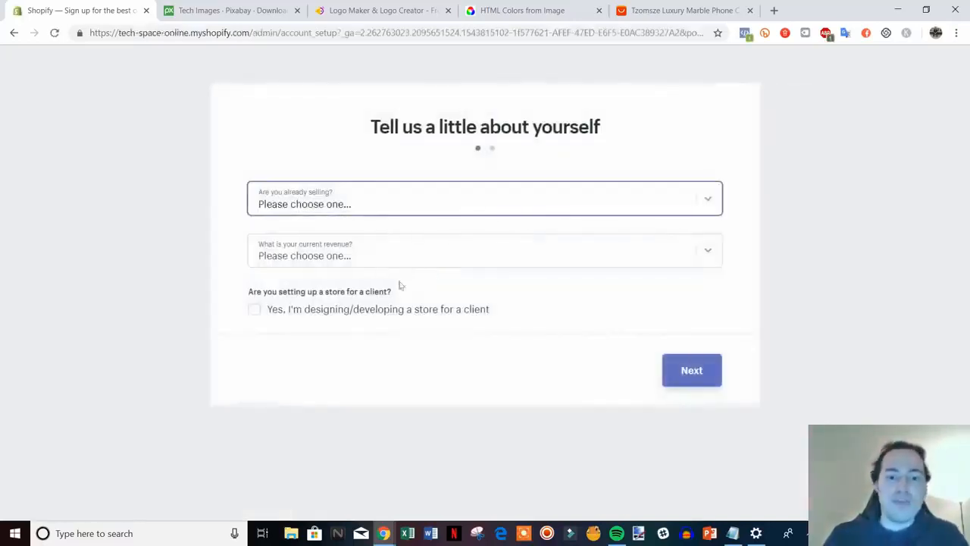
# Answer the setup questions: just playing around, revenue $50,000 to $250,000 USD.
pyautogui.click(594, 200)
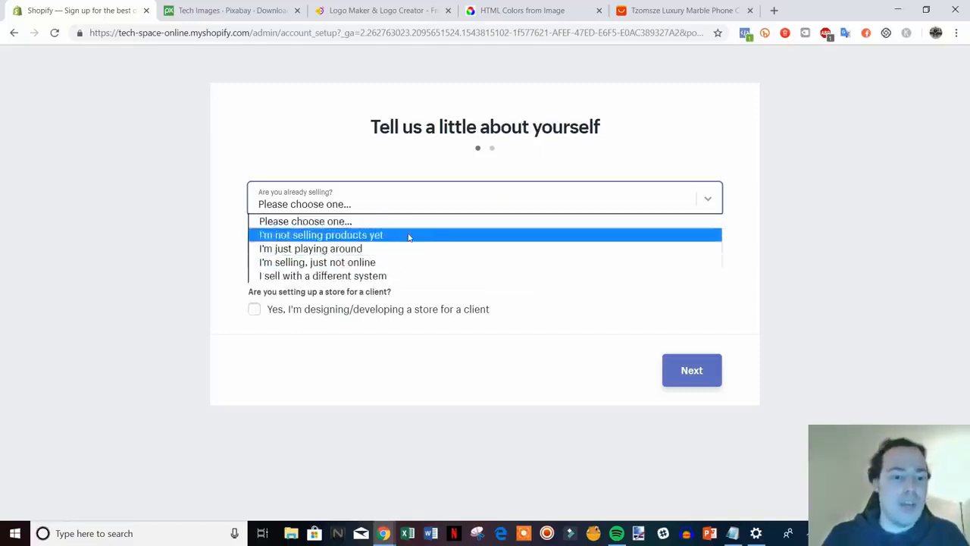
pyautogui.click(395, 252)
pyautogui.click(395, 252)
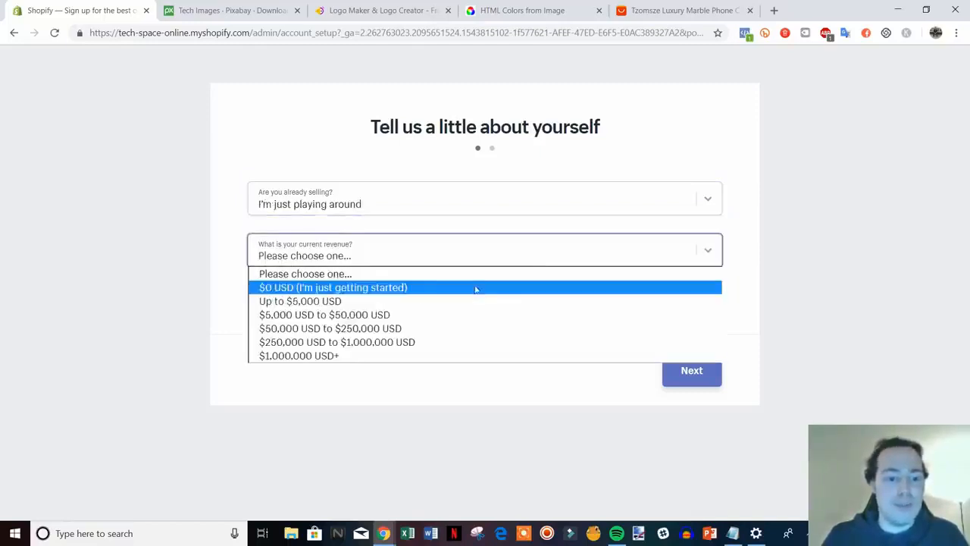
pyautogui.click(436, 327)
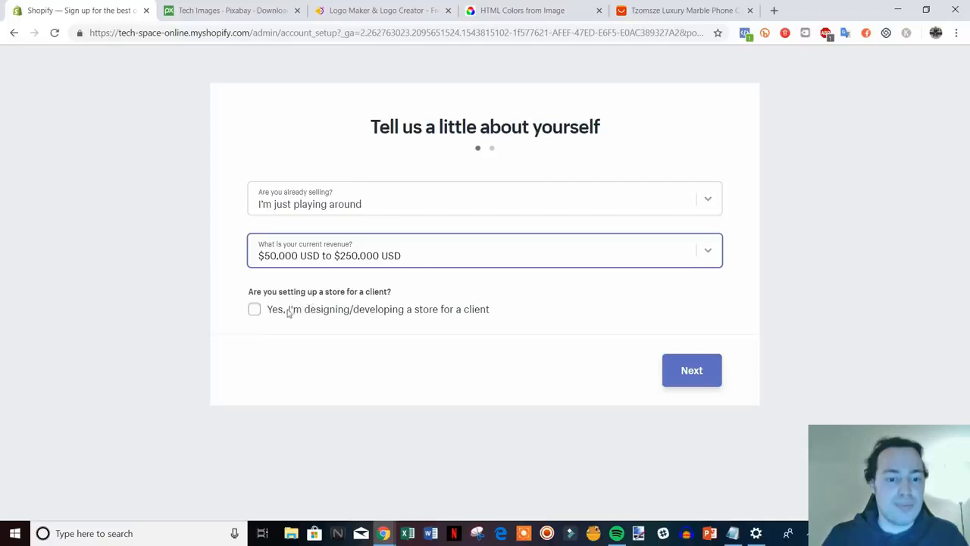
pyautogui.click(670, 369)
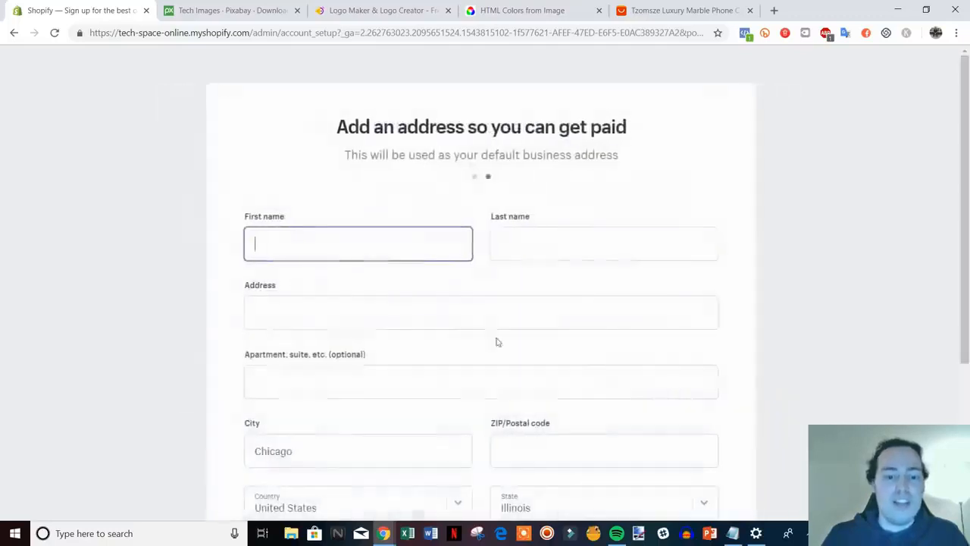
# Complete the business address with ZIP code 1994 and enter the new store.
pyautogui.scroll(-1, 751, 269)
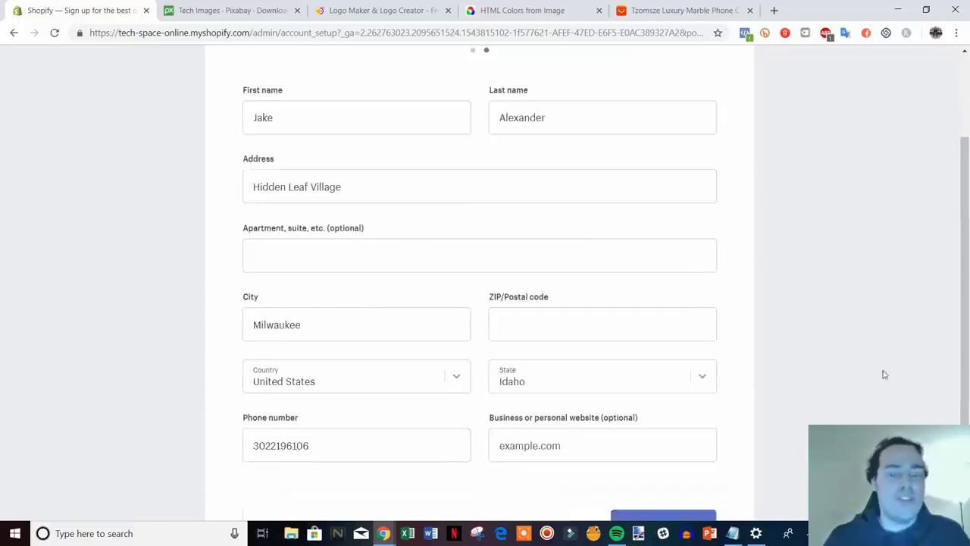
pyautogui.scroll(-1, 352, 280)
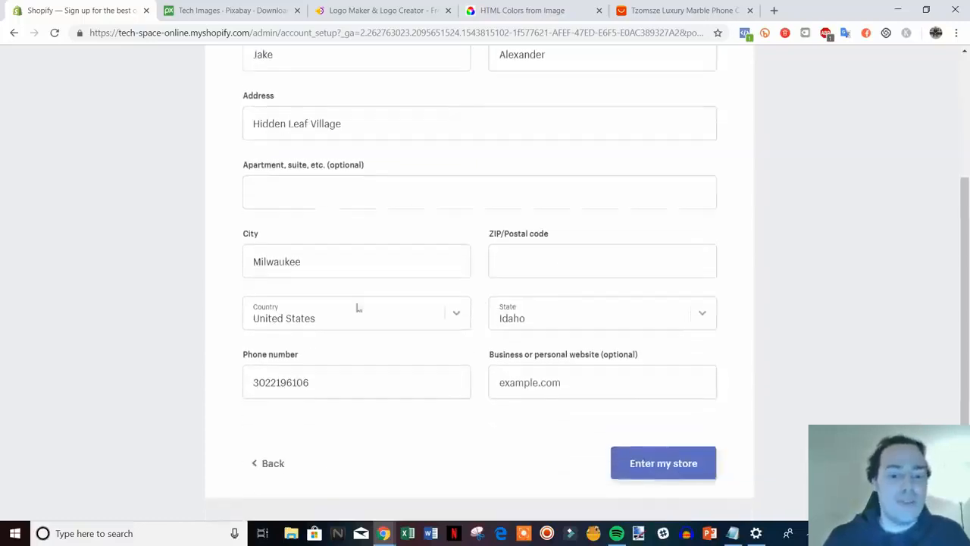
pyautogui.click(675, 465)
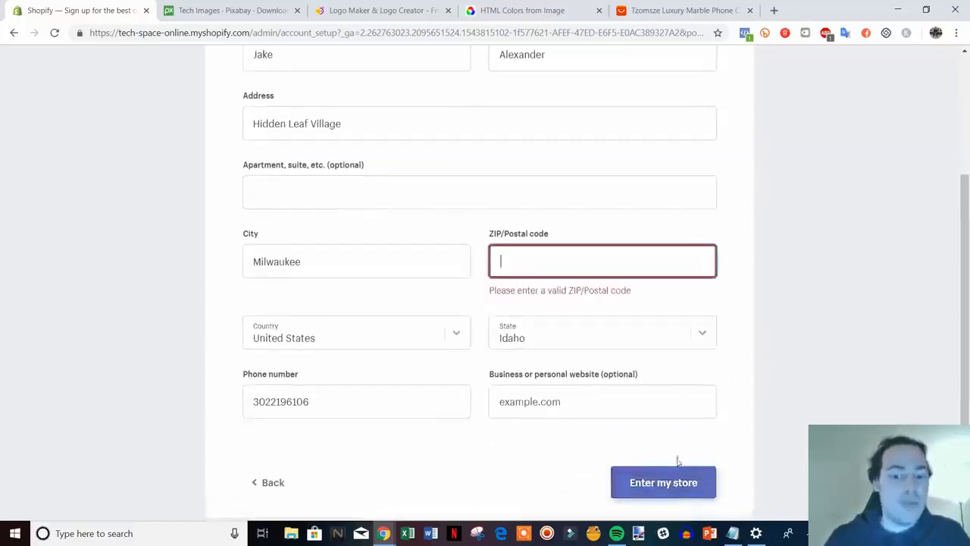
pyautogui.click(607, 260)
pyautogui.write('19948')
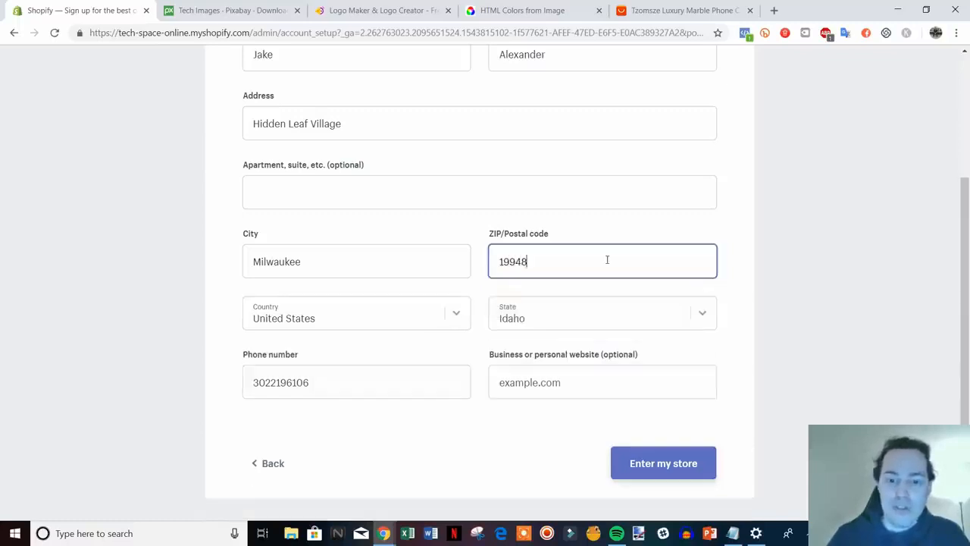
pyautogui.click(684, 459)
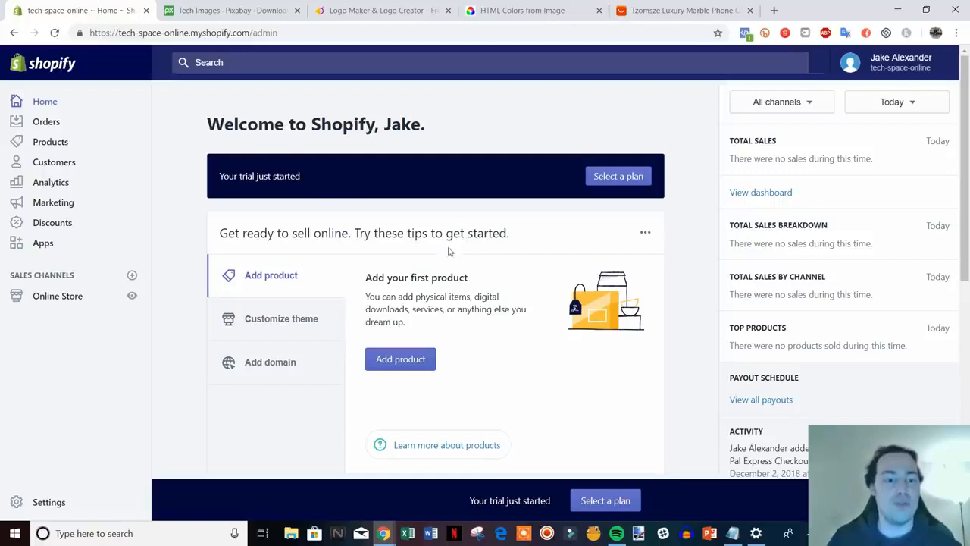
# Check the current Debut theme on the Themes page, then open the Shopify Theme Store.
pyautogui.scroll(-1, 447, 251)
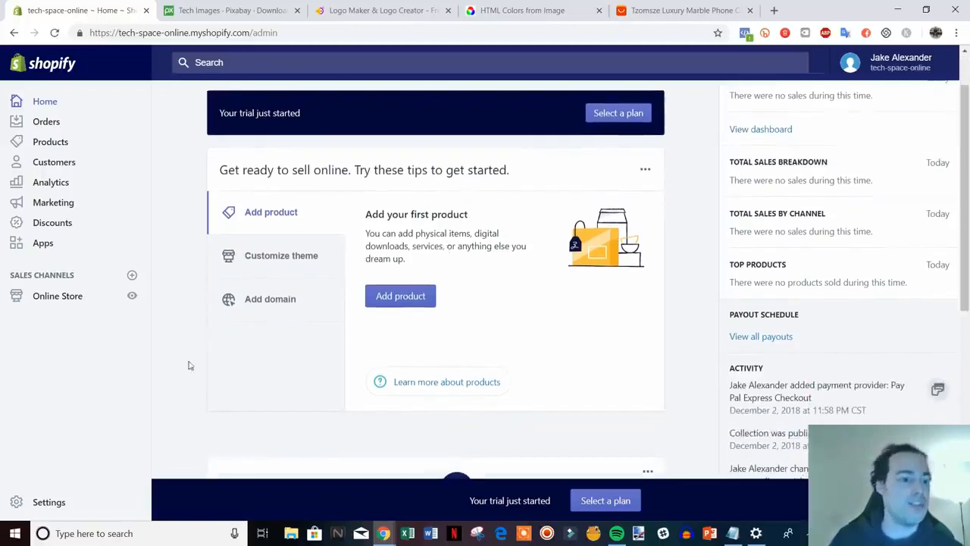
pyautogui.click(58, 296)
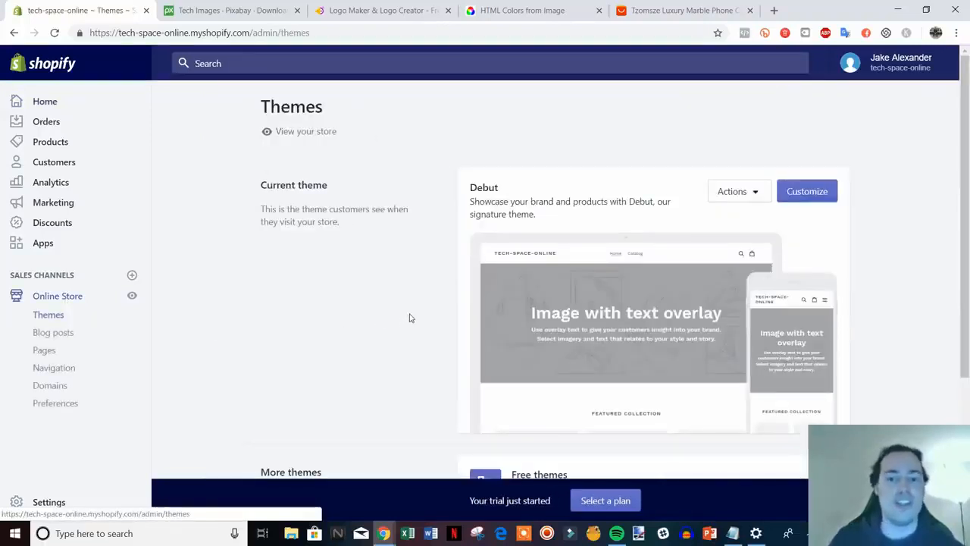
pyautogui.scroll(-1, 425, 319)
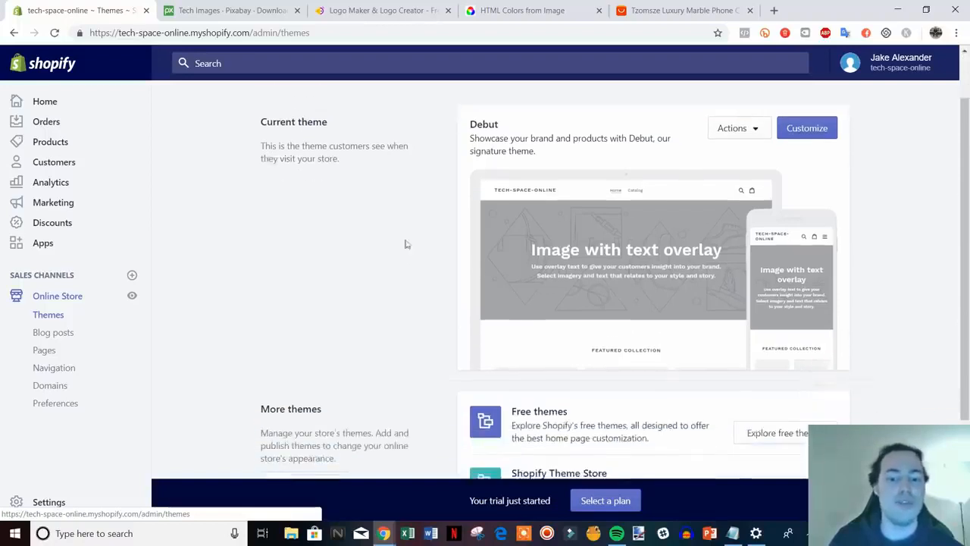
pyautogui.scroll(-2, 494, 191)
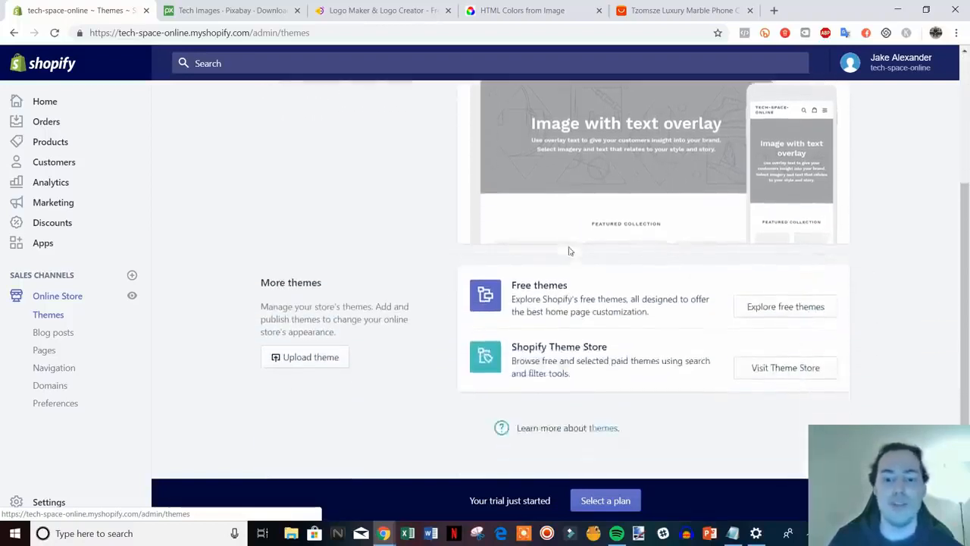
pyautogui.click(798, 369)
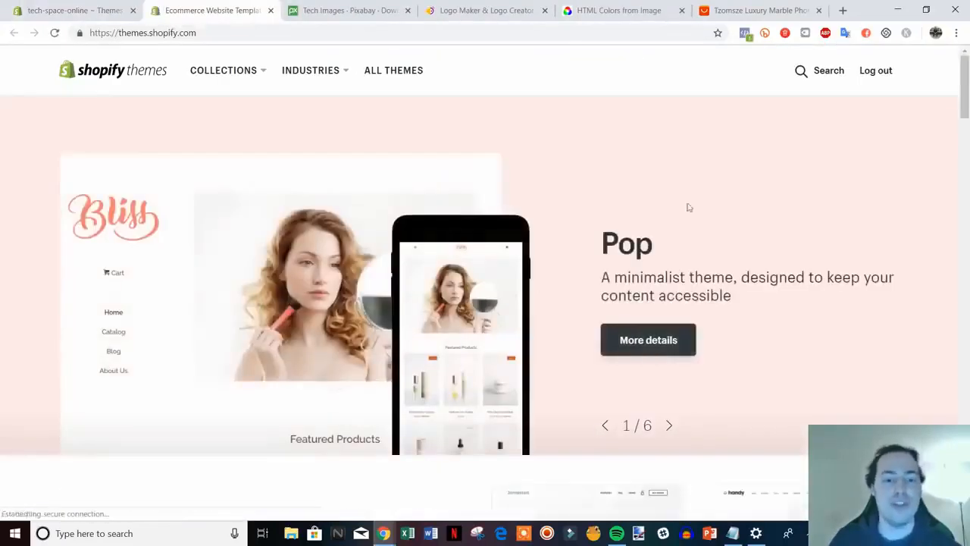
# Browse the theme store listings down to the Trending this week section.
pyautogui.scroll(-3, 687, 205)
pyautogui.scroll(-8, 759, 209)
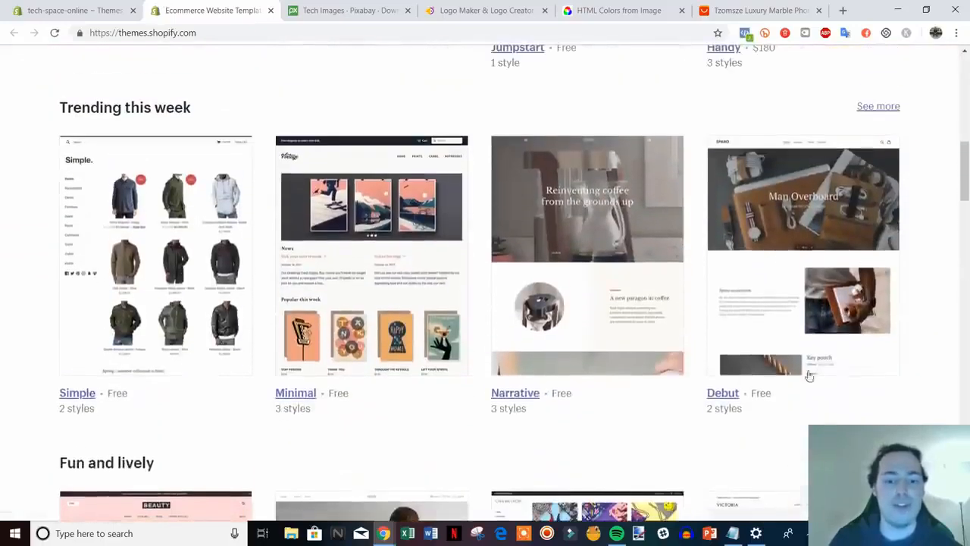
pyautogui.scroll(-5, 370, 307)
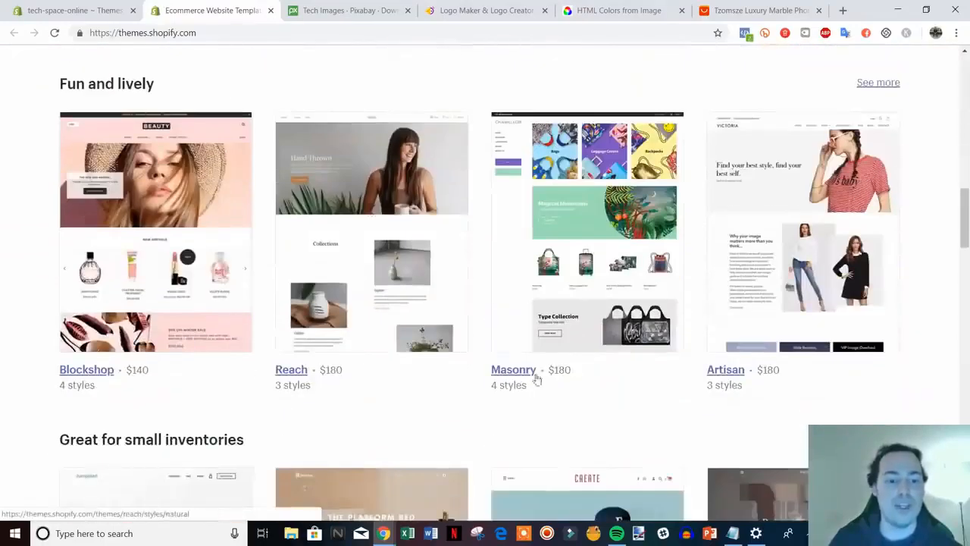
pyautogui.scroll(-2, 964, 246)
pyautogui.moveTo(966, 247); pyautogui.dragTo(966, 238)
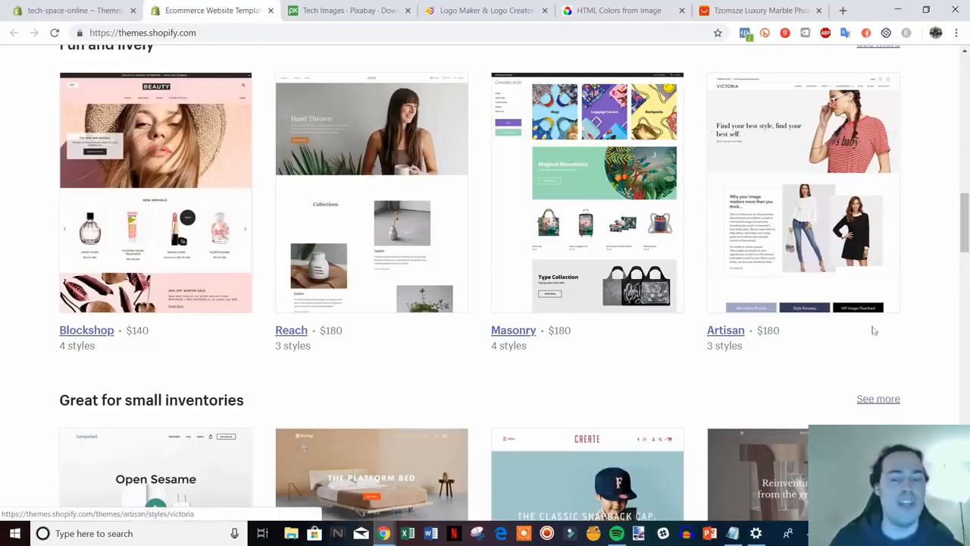
pyautogui.scroll(-1, 902, 316)
pyautogui.scroll(-8, 902, 317)
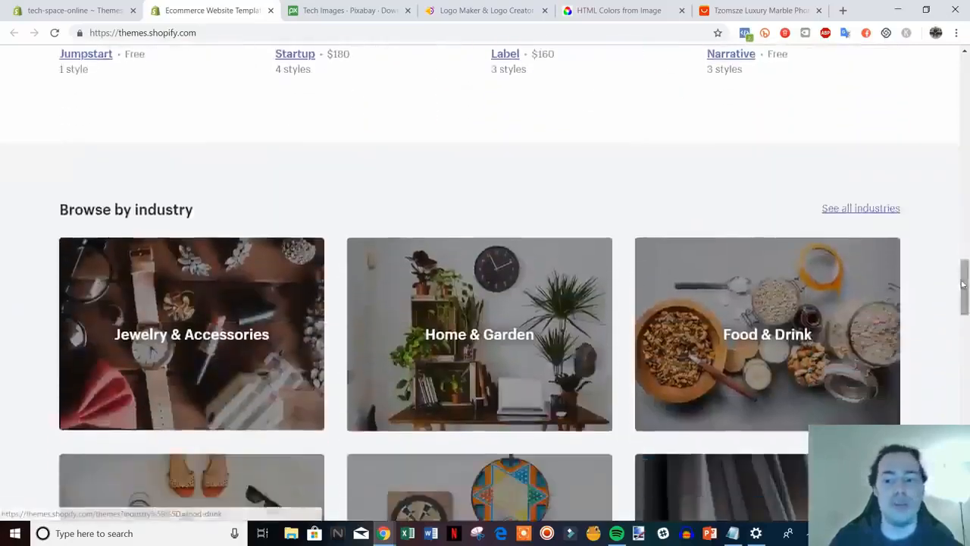
pyautogui.moveTo(964, 285); pyautogui.dragTo(959, 104)
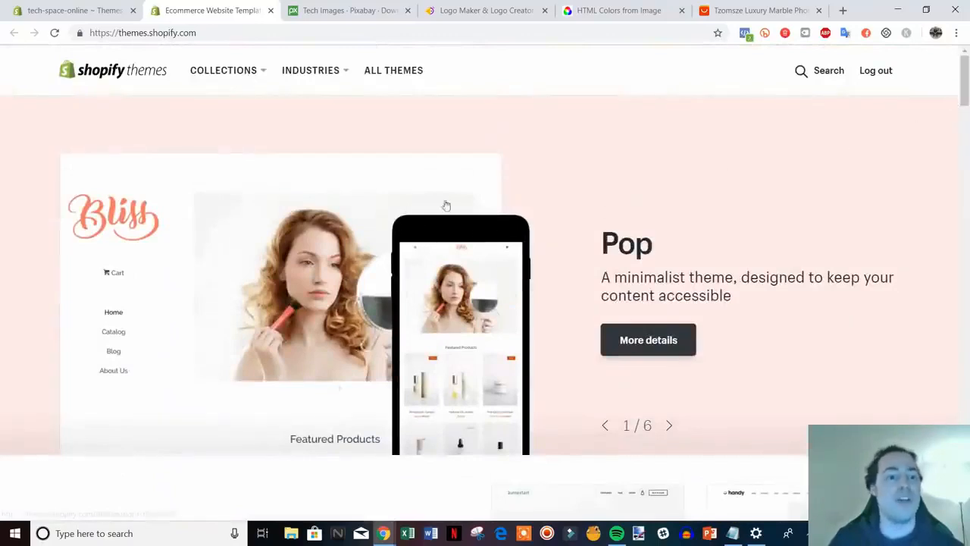
pyautogui.scroll(-2, 455, 227)
# Compare against the admin Themes page, then open the free Minimal theme's details page.
pyautogui.click(72, 9)
pyautogui.scroll(3, 674, 277)
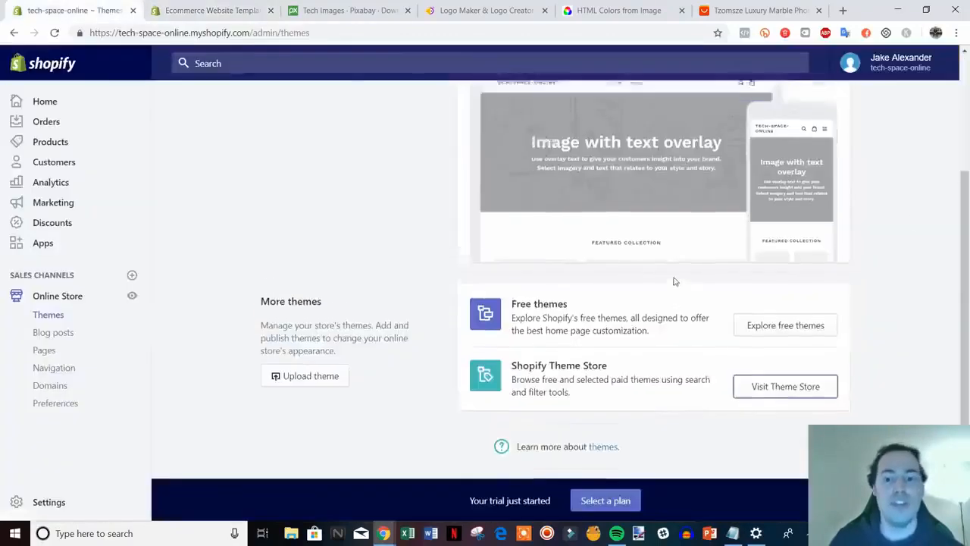
pyautogui.click(208, 10)
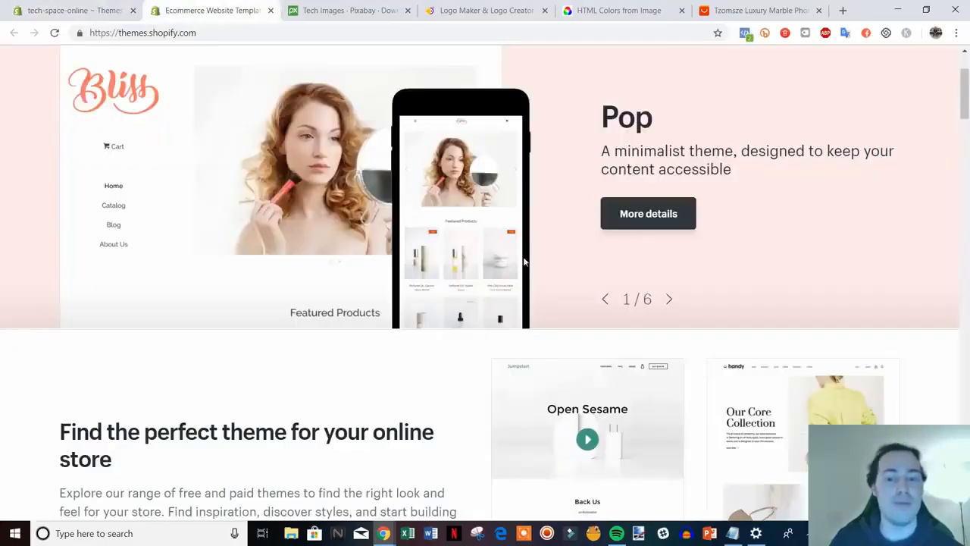
pyautogui.scroll(-3, 915, 216)
pyautogui.scroll(-3, 915, 216)
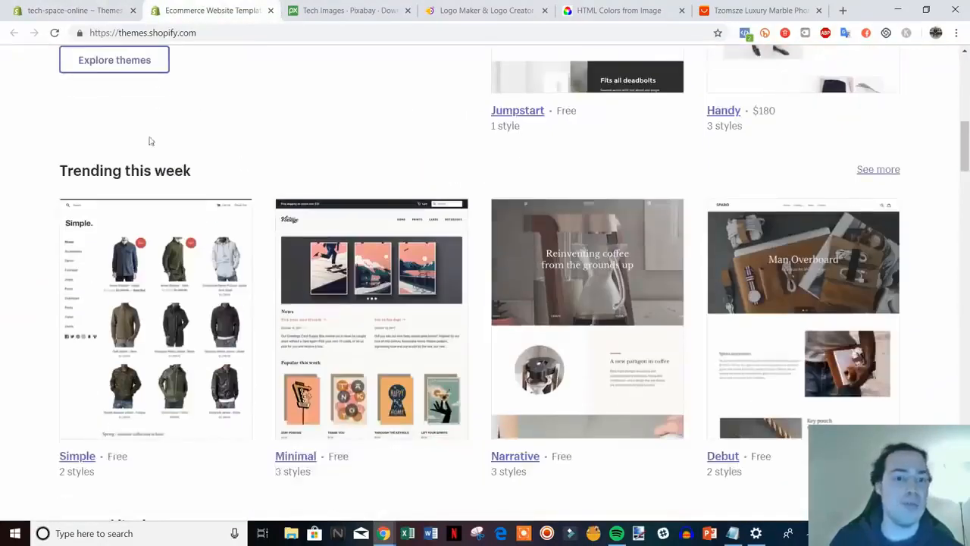
pyautogui.scroll(-2, 590, 282)
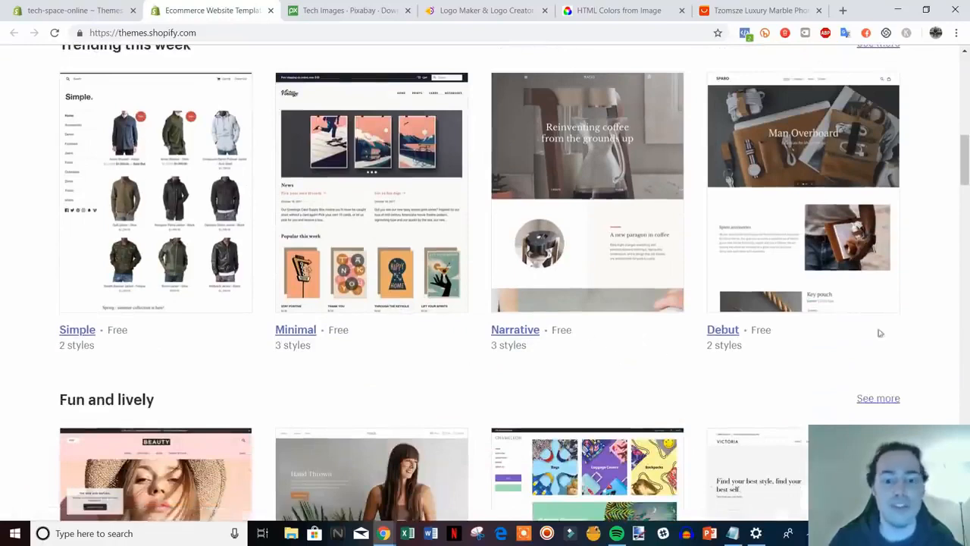
pyautogui.hotkey('ctrl', 'shift', 'Tab')
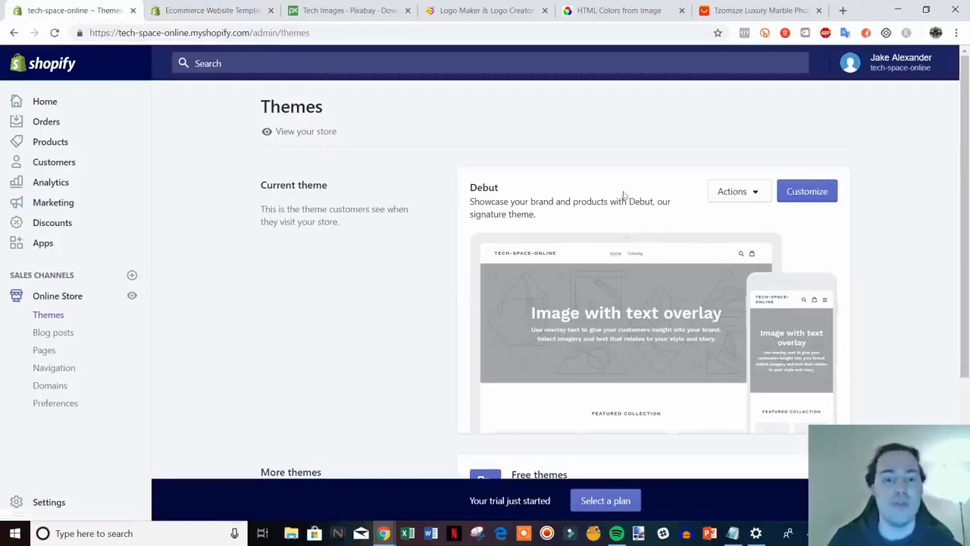
pyautogui.hotkey('ctrl', 'Tab')
pyautogui.scroll(4, 912, 332)
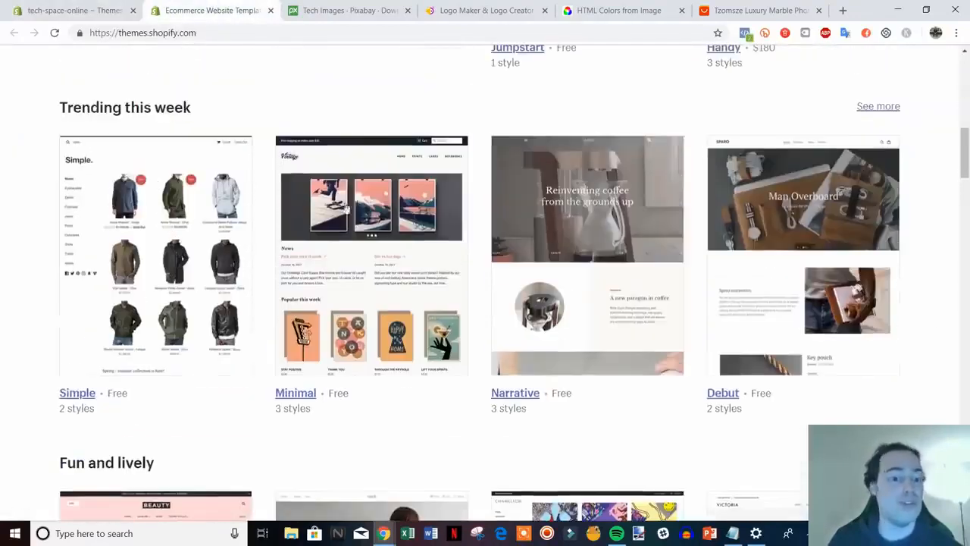
pyautogui.click(297, 393)
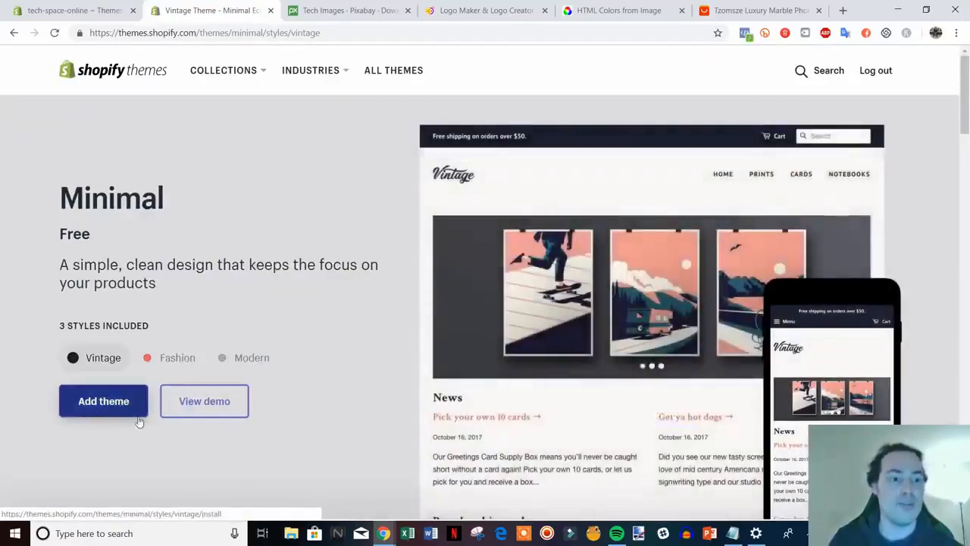
# Close the Minimal theme page and open the Debut theme in the theme editor.
pyautogui.click(271, 10)
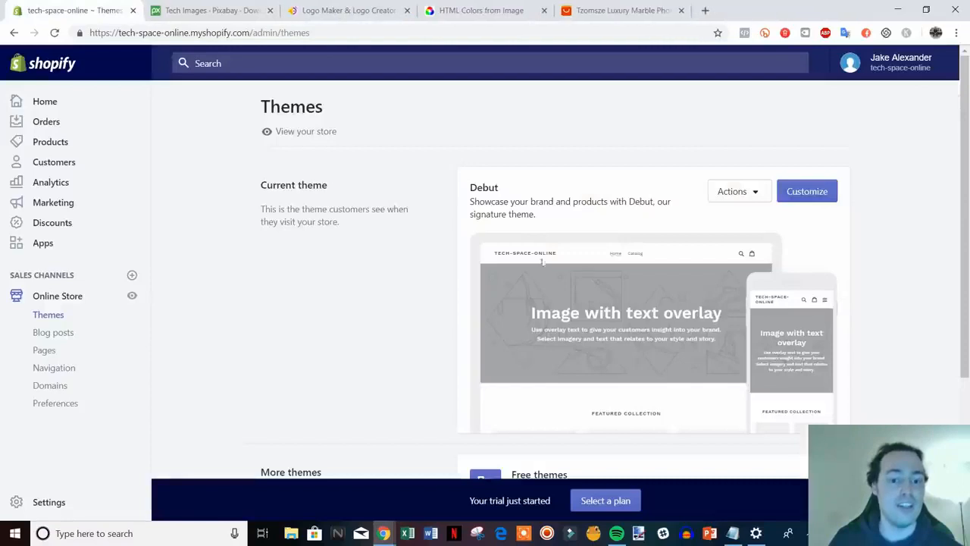
pyautogui.scroll(-3, 542, 265)
pyautogui.scroll(1, 538, 265)
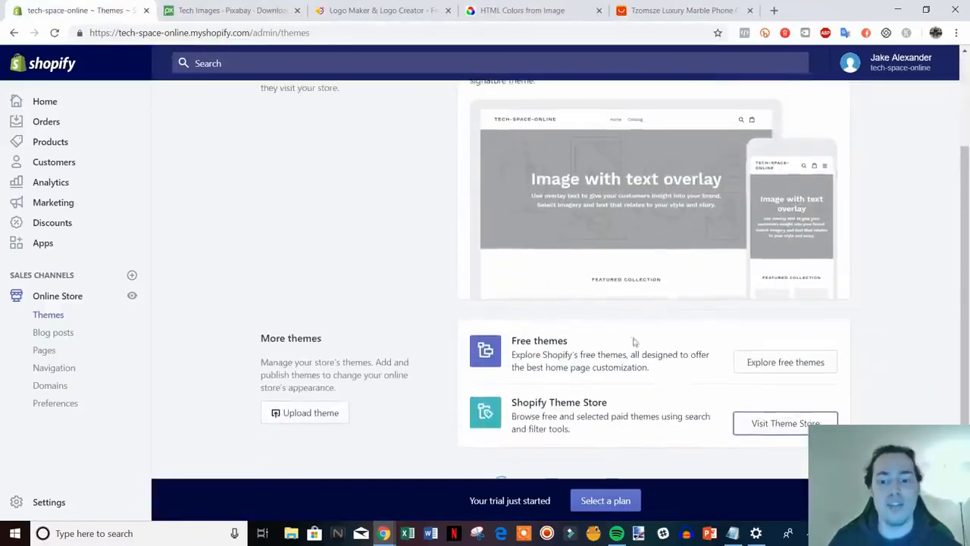
pyautogui.scroll(2, 634, 343)
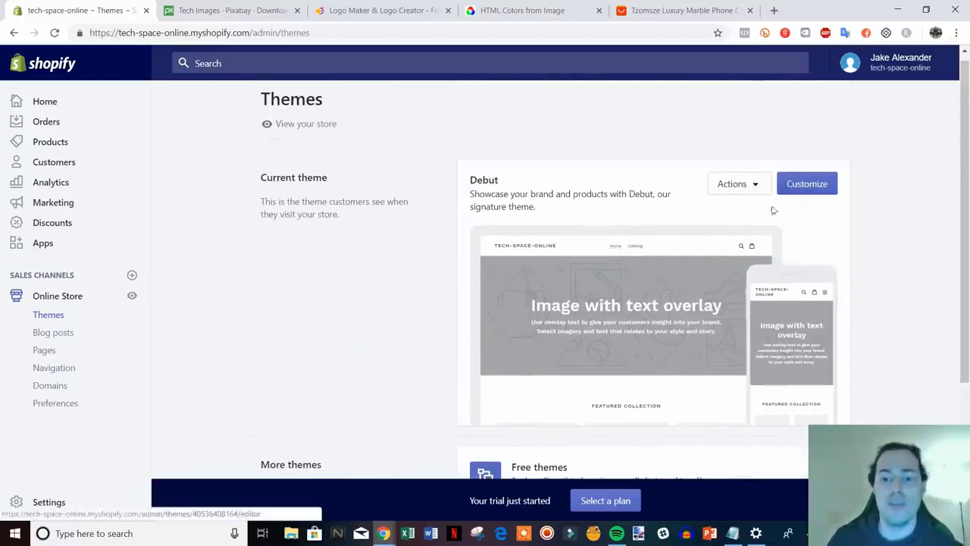
pyautogui.click(819, 185)
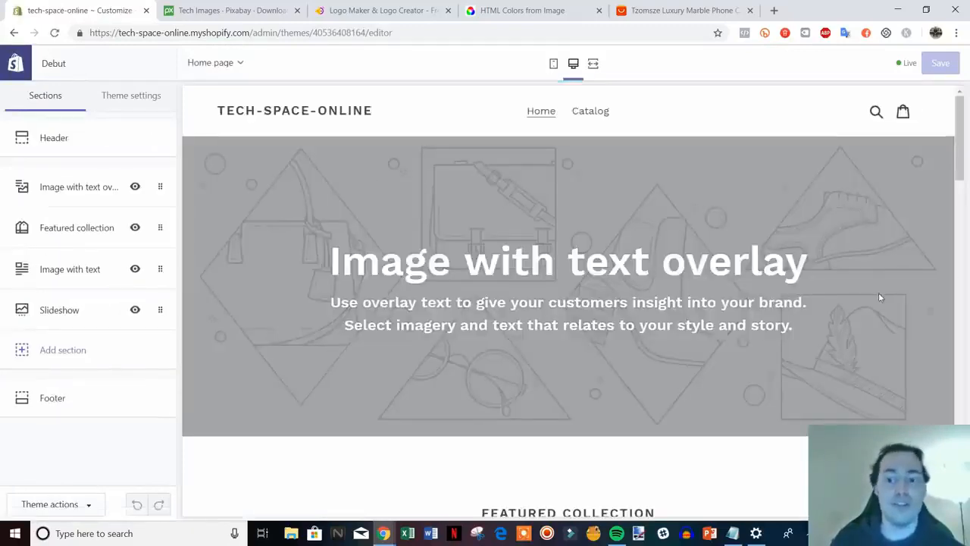
pyautogui.moveTo(961, 123); pyautogui.dragTo(961, 394)
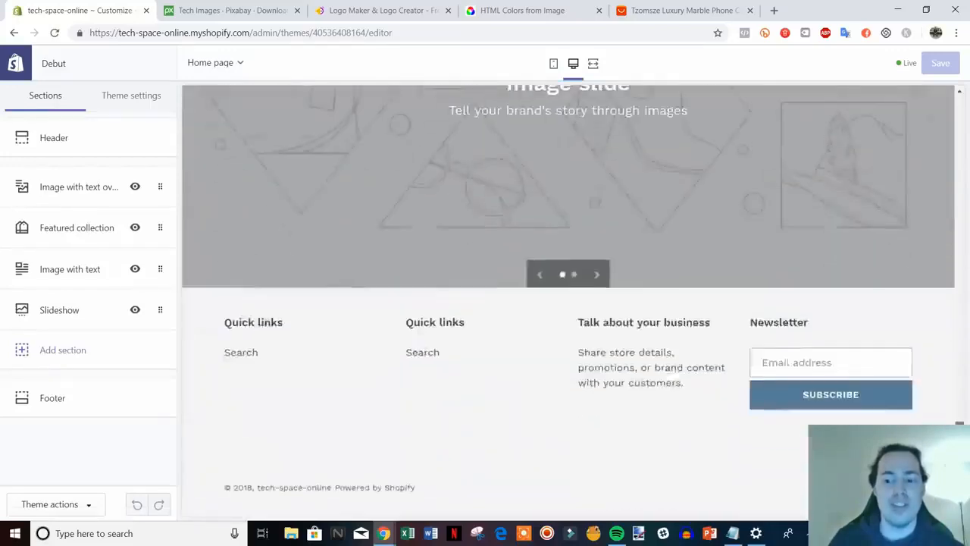
pyautogui.scroll(15, 550, 272)
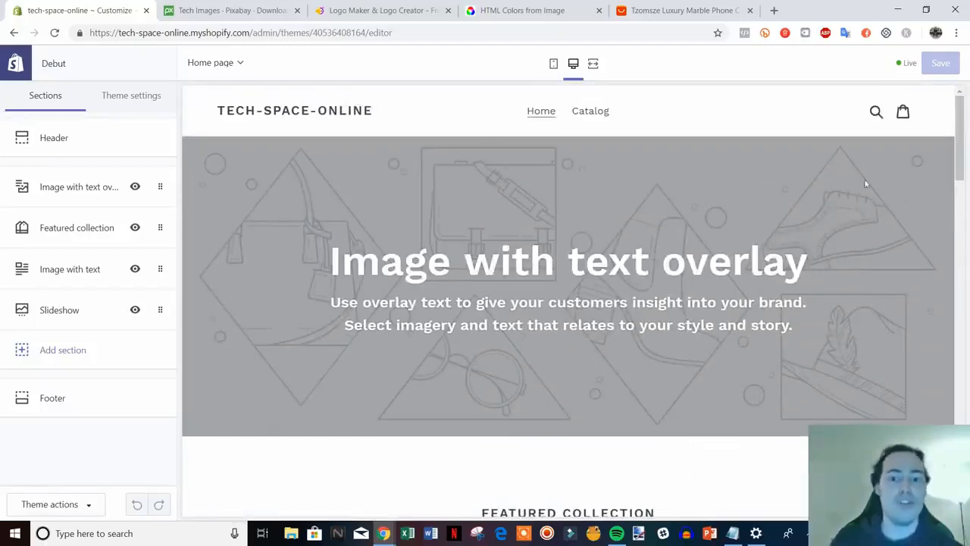
pyautogui.scroll(-3, 767, 282)
pyautogui.scroll(3, 767, 306)
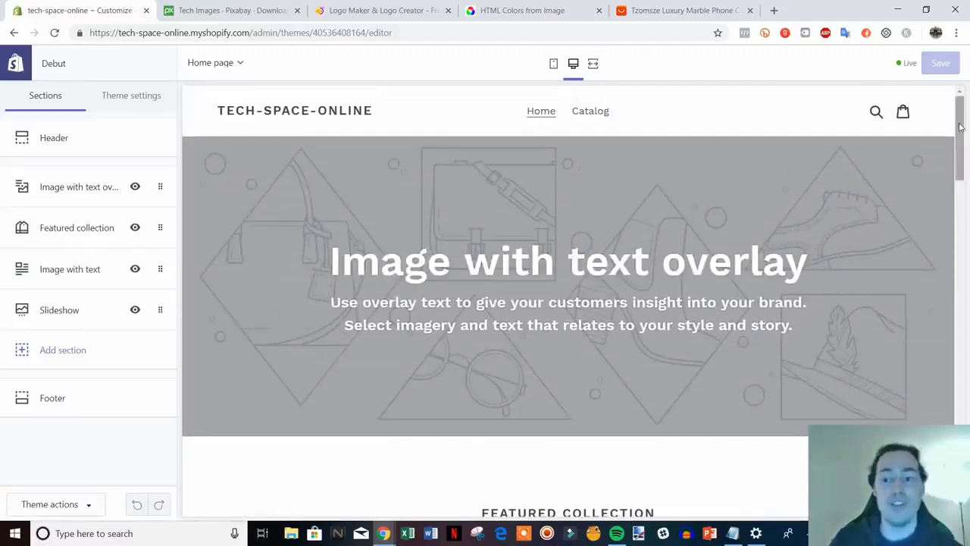
pyautogui.moveTo(961, 129); pyautogui.dragTo(949, 107)
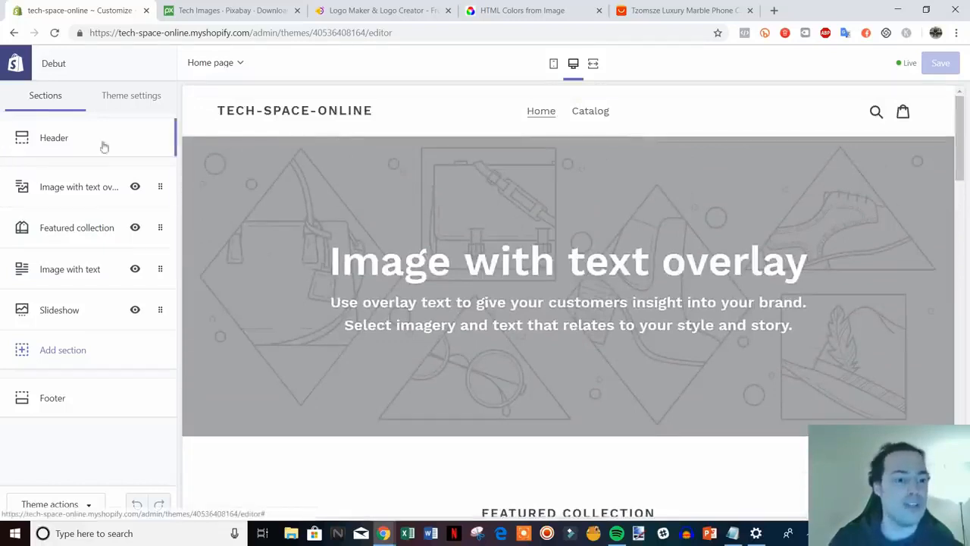
# Upload logo_transparent as the header logo and widen it to 160px.
pyautogui.click(62, 139)
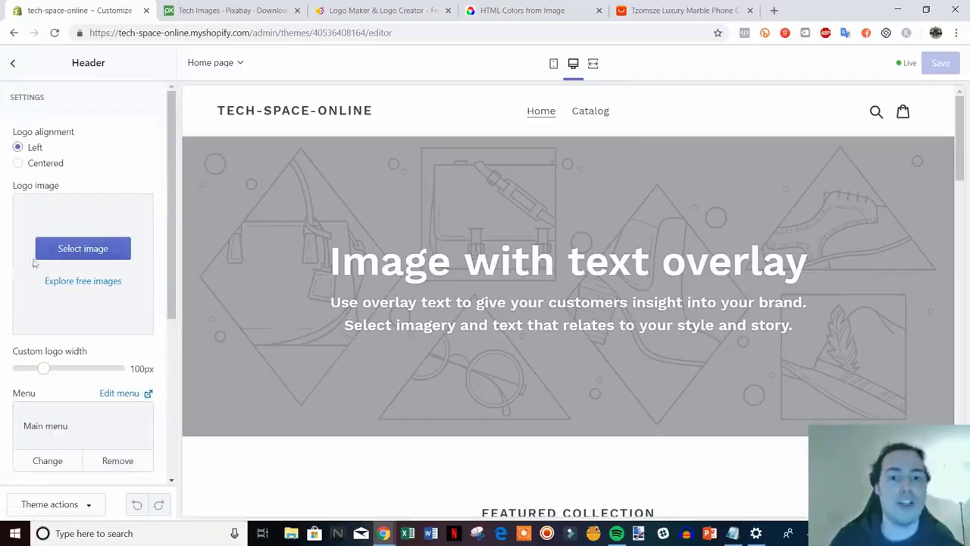
pyautogui.click(86, 250)
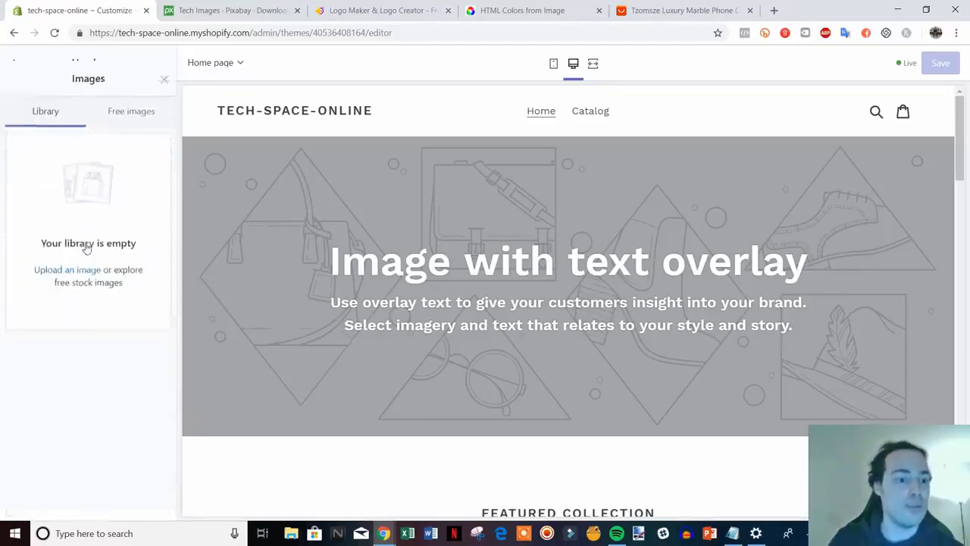
pyautogui.click(50, 260)
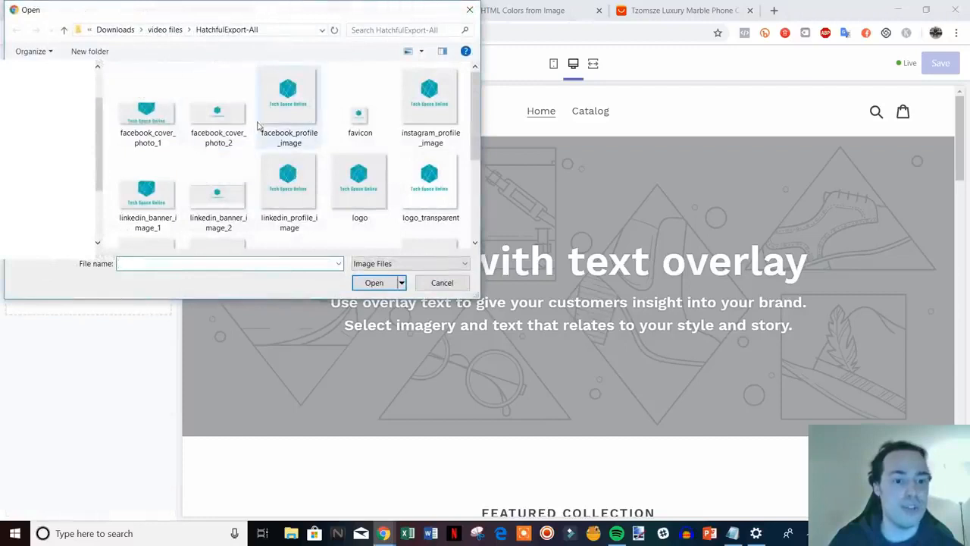
pyautogui.scroll(-1, 220, 144)
pyautogui.scroll(-1, 215, 131)
pyautogui.scroll(1, 214, 130)
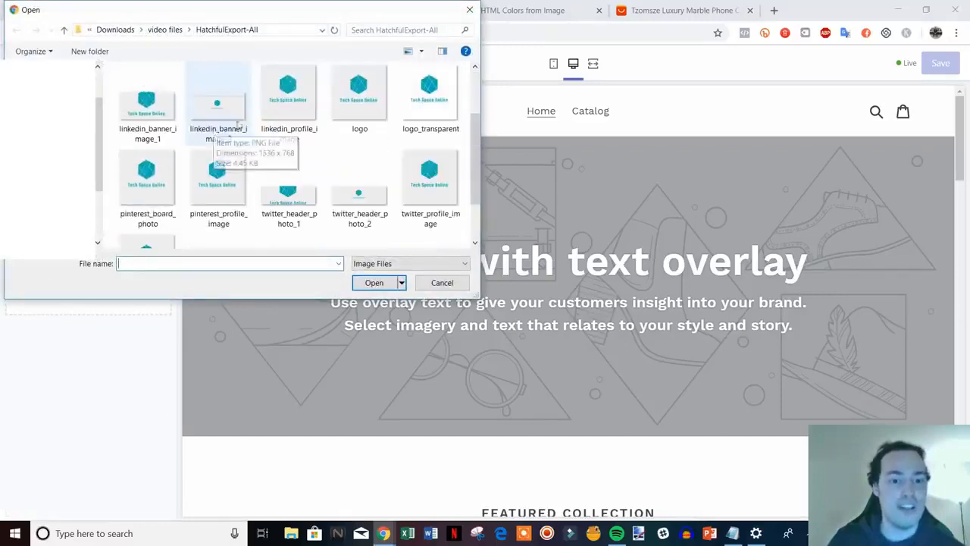
pyautogui.doubleClick(438, 106)
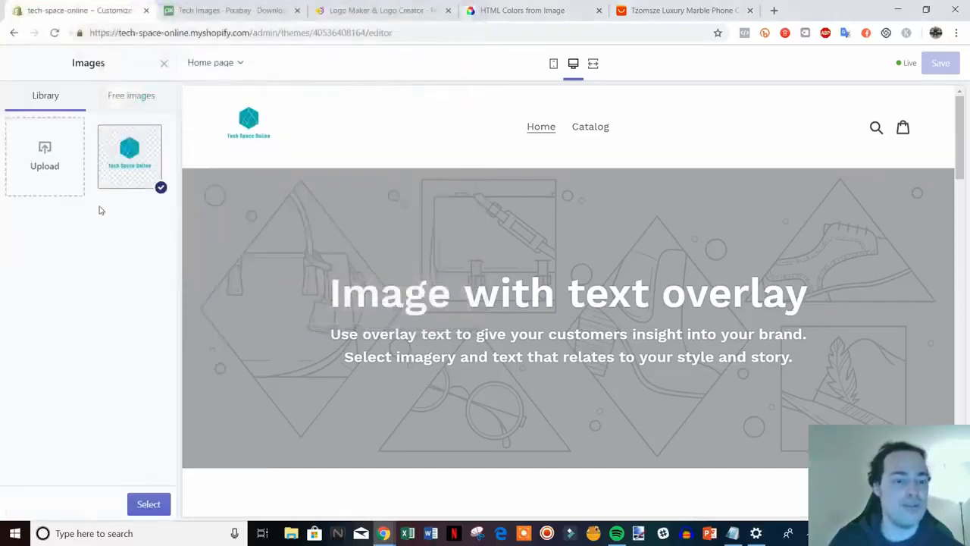
pyautogui.click(147, 504)
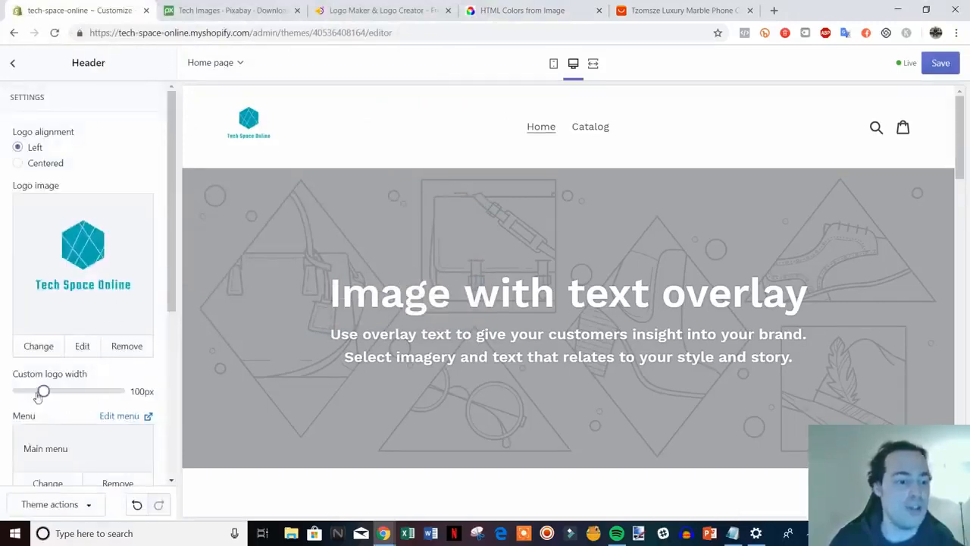
pyautogui.moveTo(43, 391); pyautogui.dragTo(73, 391)
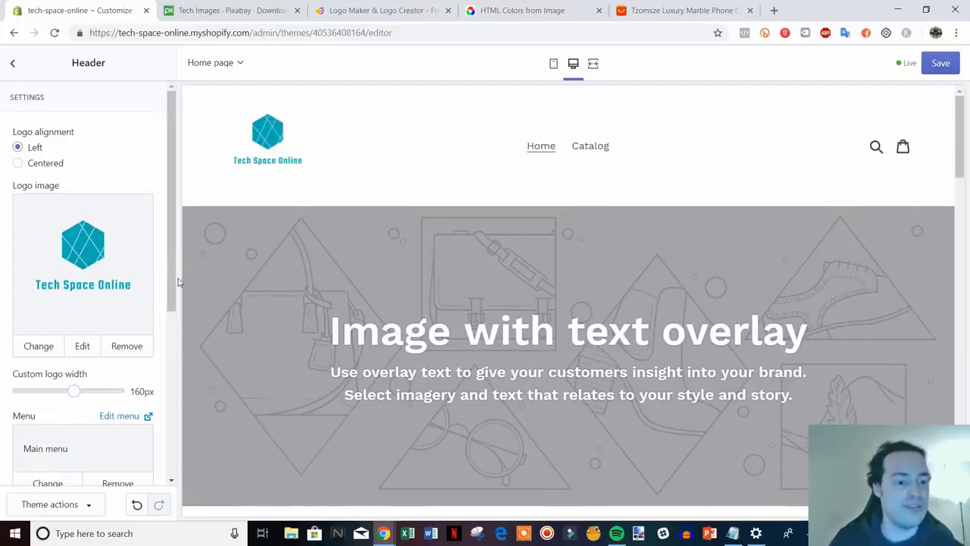
pyautogui.moveTo(178, 282); pyautogui.dragTo(155, 396)
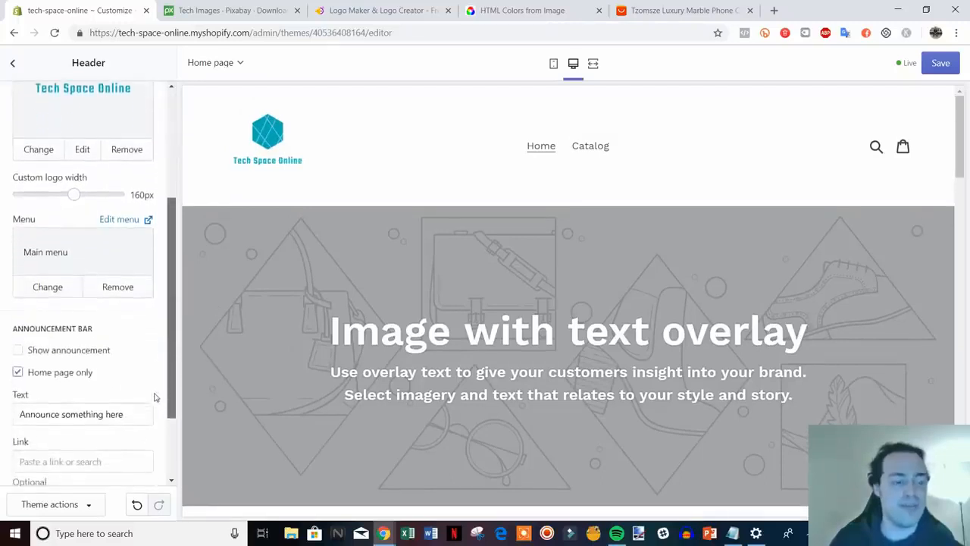
# Turn on the announcement bar and set its text to 'Free Shipping On All Orders Storewide!'.
pyautogui.click(61, 352)
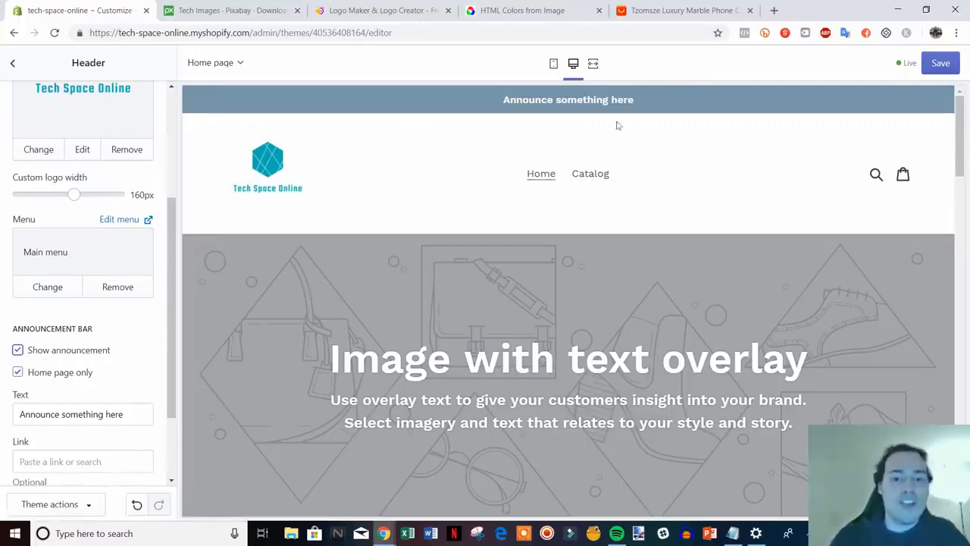
pyautogui.scroll(-1, 376, 284)
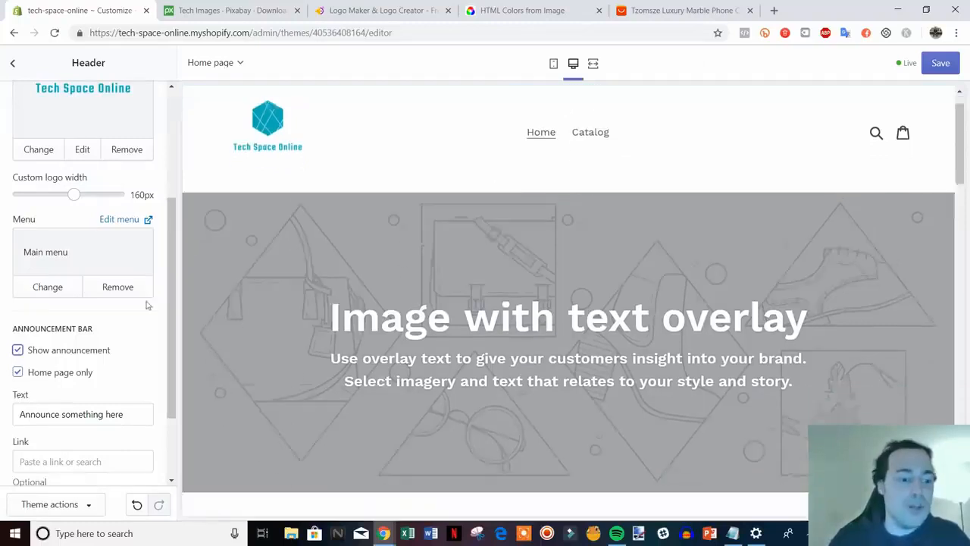
pyautogui.scroll(1, 99, 318)
pyautogui.scroll(1, 220, 310)
pyautogui.scroll(-2, 122, 389)
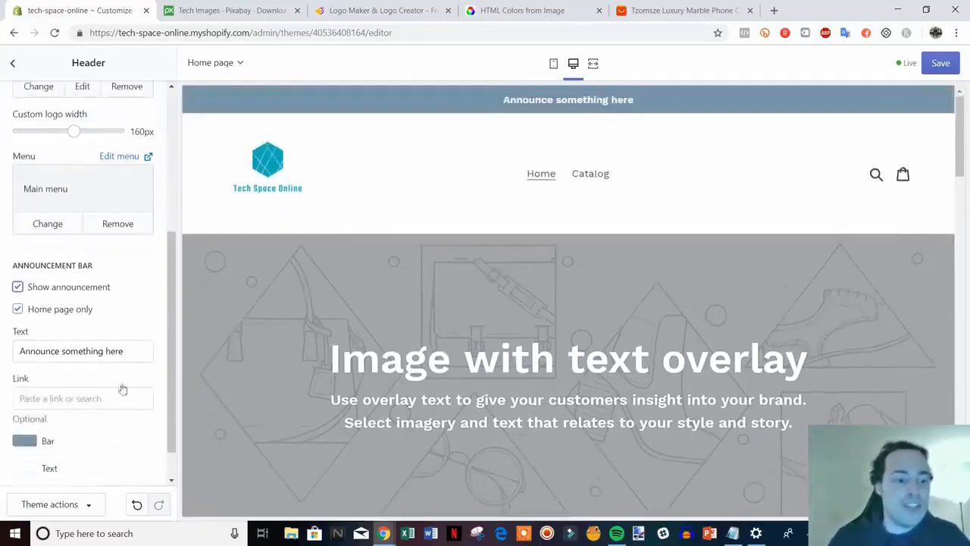
pyautogui.moveTo(136, 354); pyautogui.dragTo(3, 362)
pyautogui.write('Fr')
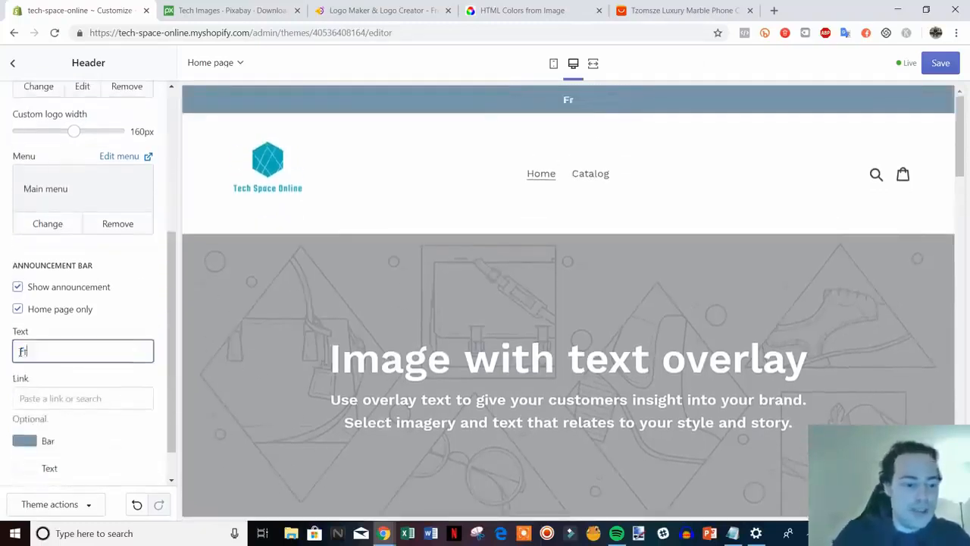
pyautogui.write('ee Shipping On AL')
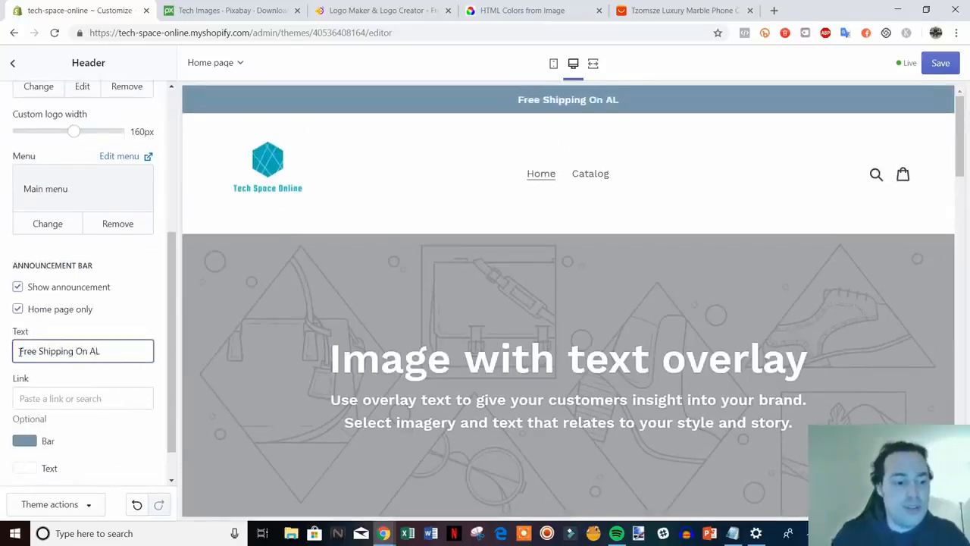
pyautogui.press('BackSpace')
pyautogui.write('ll Orders')
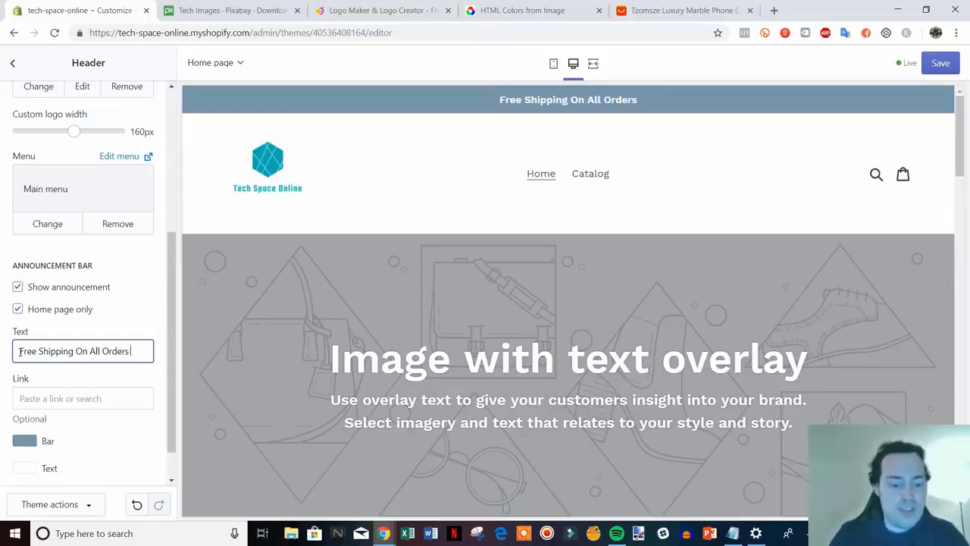
pyautogui.write(' Storewide!')
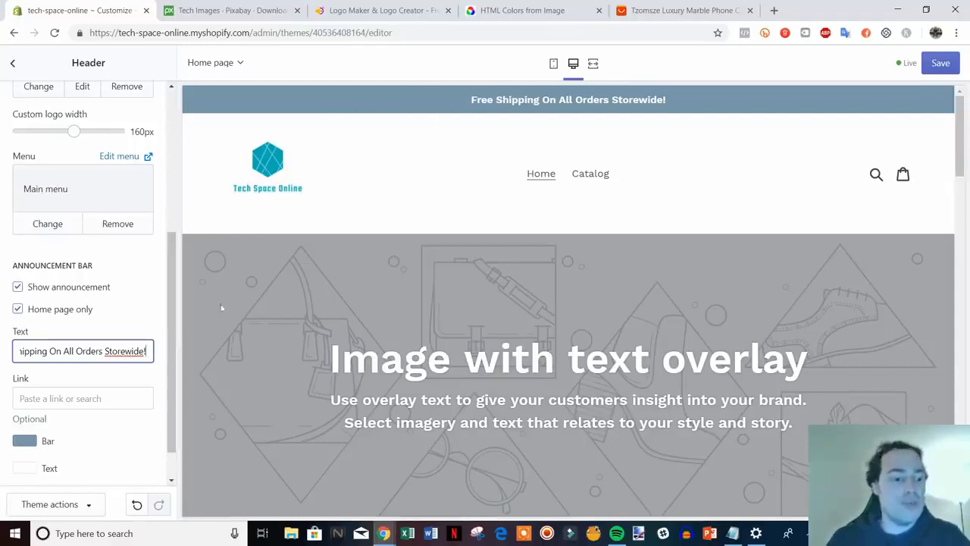
pyautogui.scroll(-2, 97, 321)
# Copy the logo's hex code 00ADB5 from the colour site and apply it as the bar colour.
pyautogui.click(26, 400)
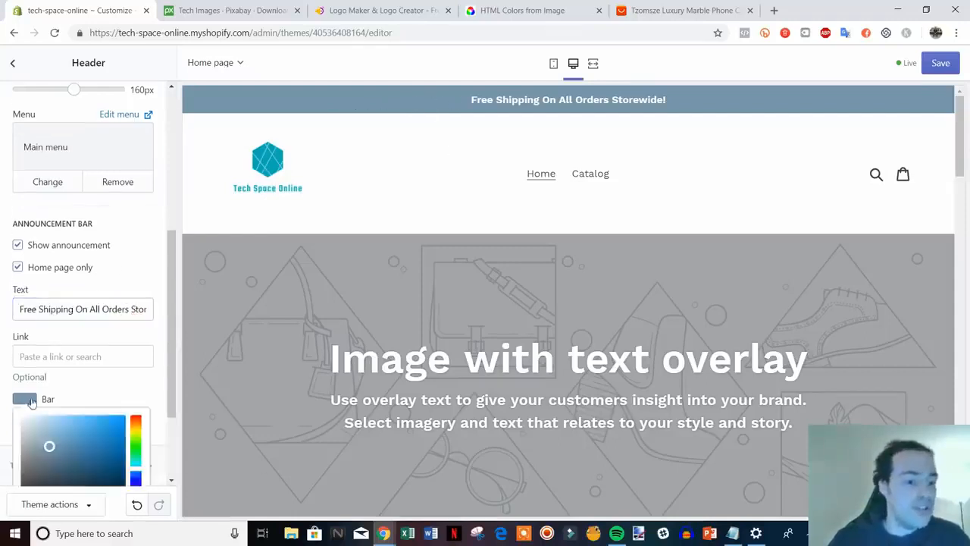
pyautogui.scroll(-2, 175, 428)
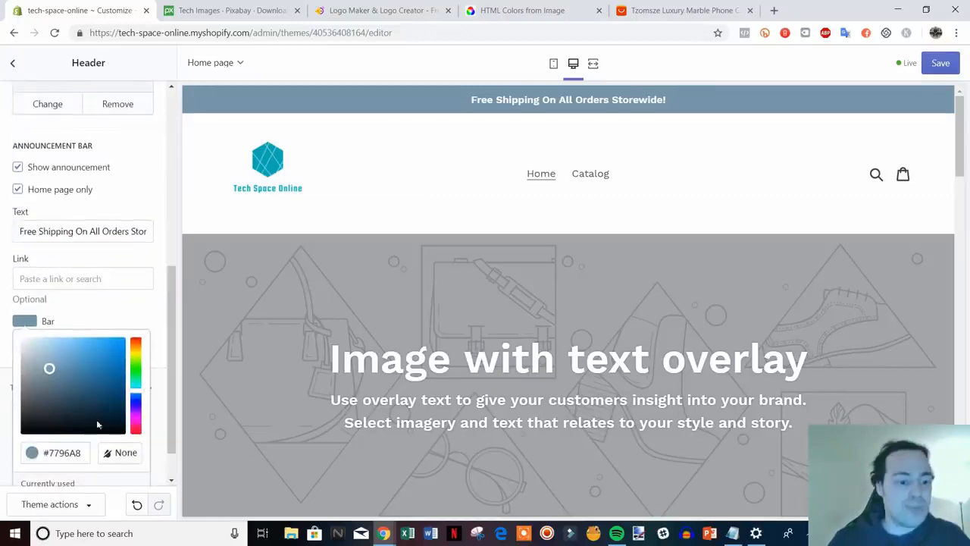
pyautogui.moveTo(99, 395); pyautogui.dragTo(88, 353)
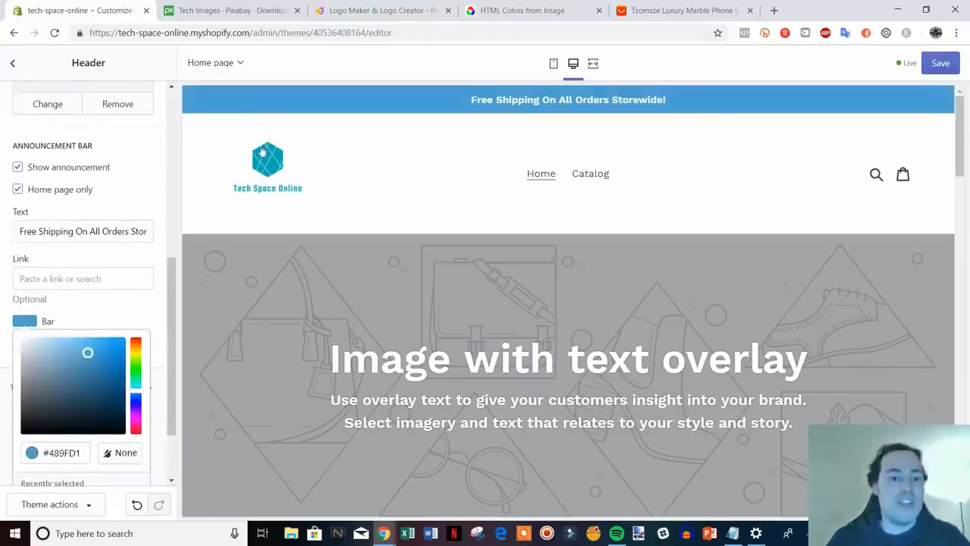
pyautogui.click(529, 10)
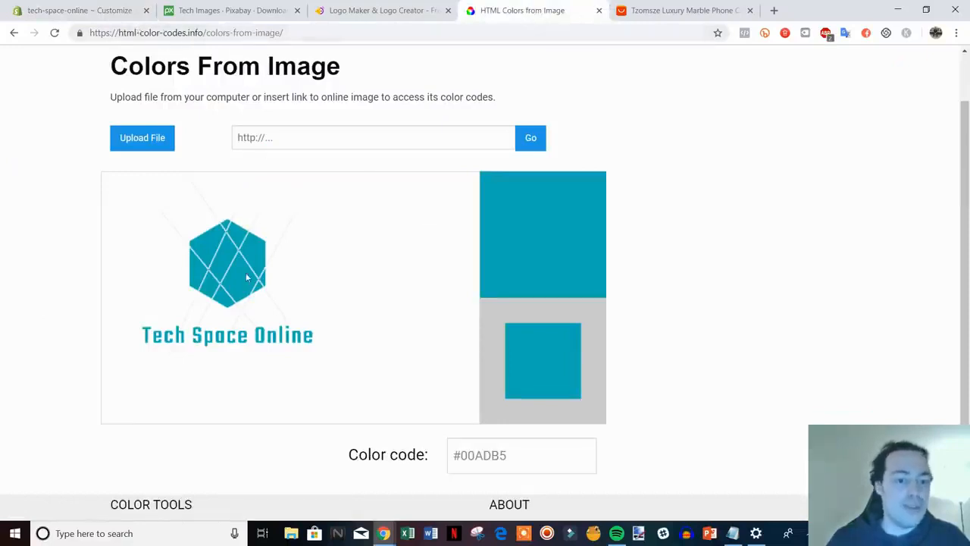
pyautogui.moveTo(513, 454); pyautogui.dragTo(460, 455)
pyautogui.hotkey('ctrl', 'c')
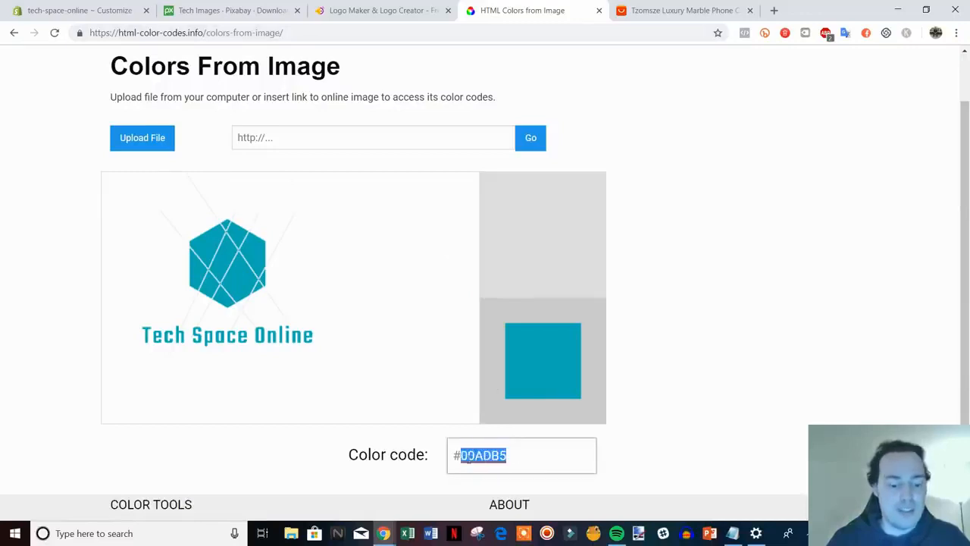
pyautogui.click(95, 6)
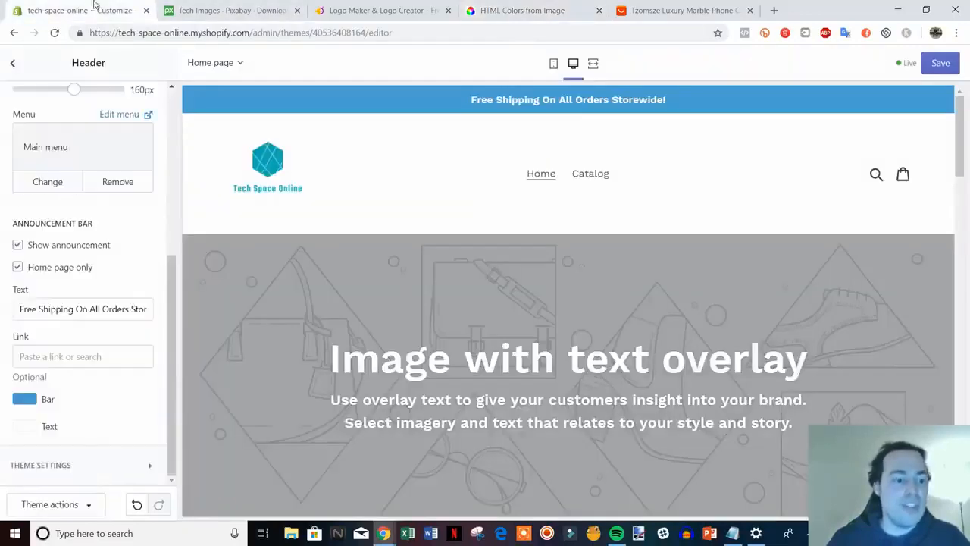
pyautogui.click(18, 403)
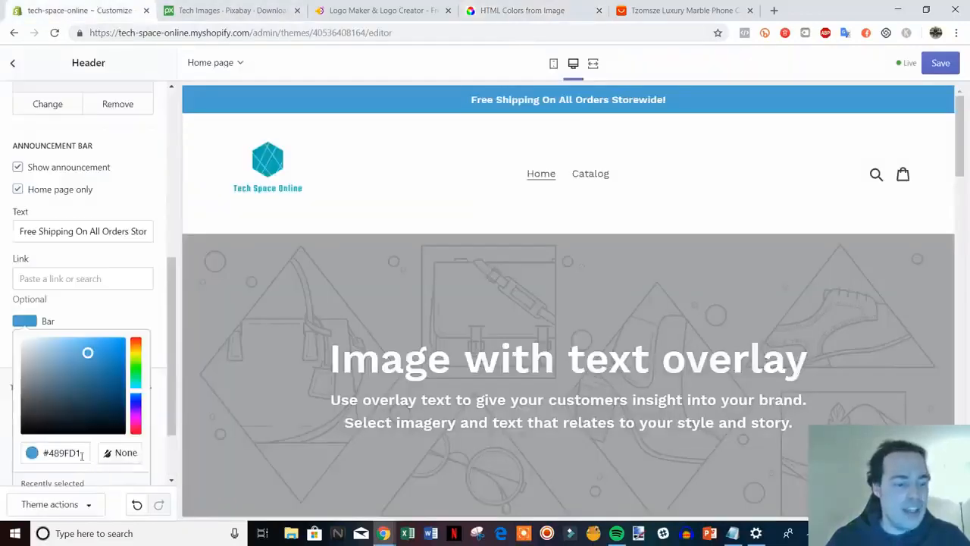
pyautogui.moveTo(82, 455); pyautogui.dragTo(48, 456)
pyautogui.hotkey('ctrl', 'v')
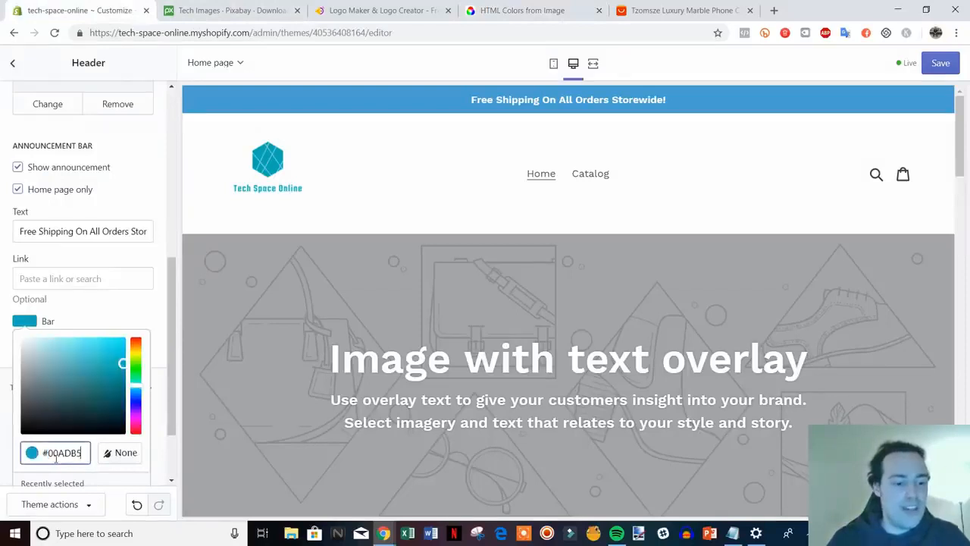
pyautogui.click(160, 357)
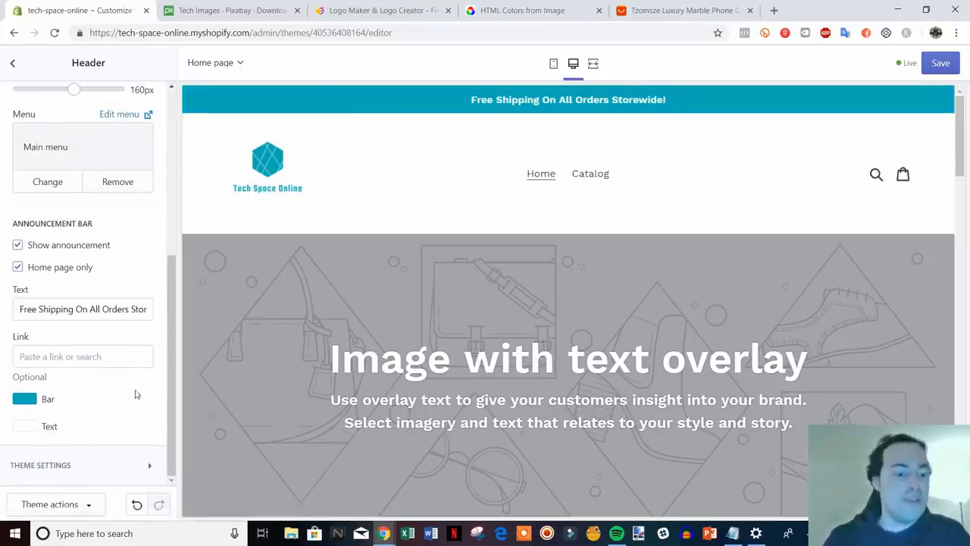
pyautogui.scroll(4, 135, 394)
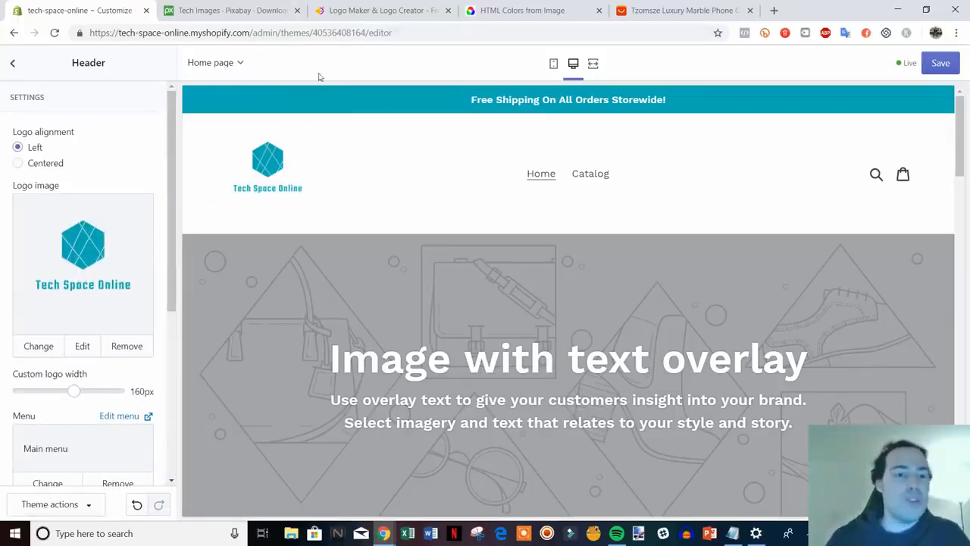
# Set the announcement bar's link to the copied Catalog page URL and save the theme.
pyautogui.click(368, 9)
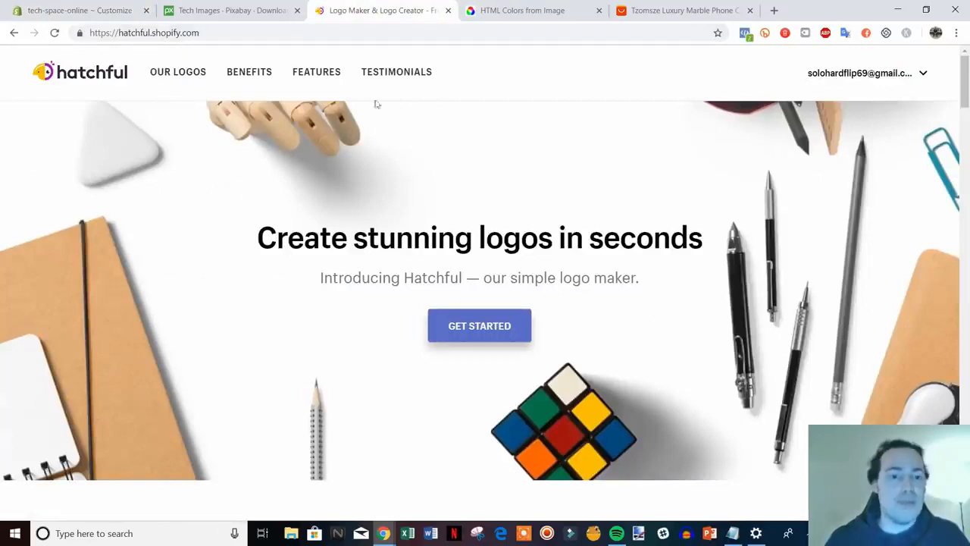
pyautogui.click(83, 10)
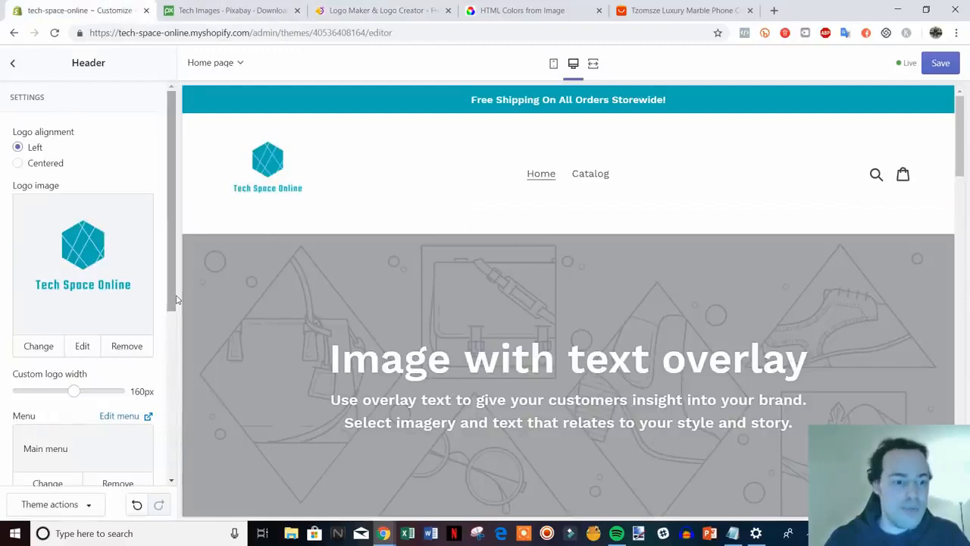
pyautogui.scroll(-3, 154, 430)
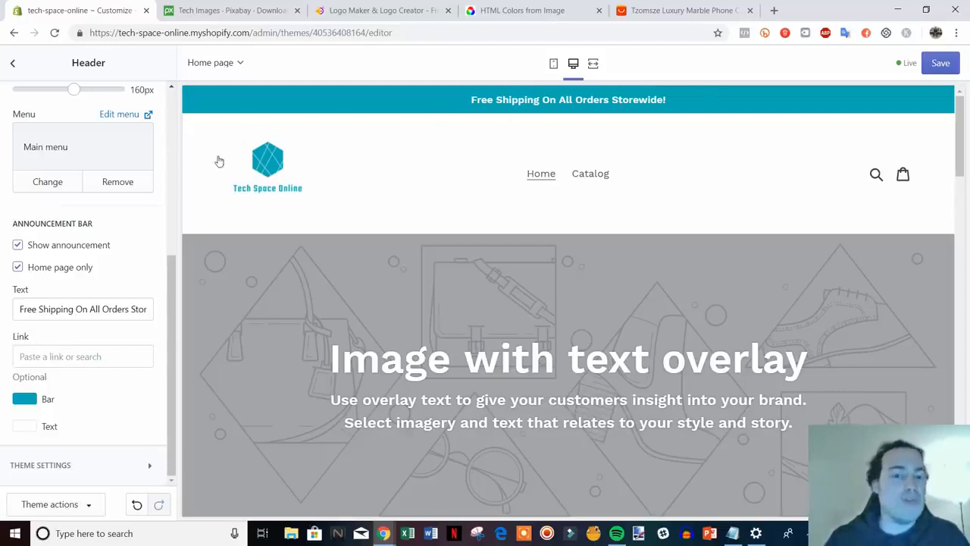
pyautogui.rightClick(590, 175)
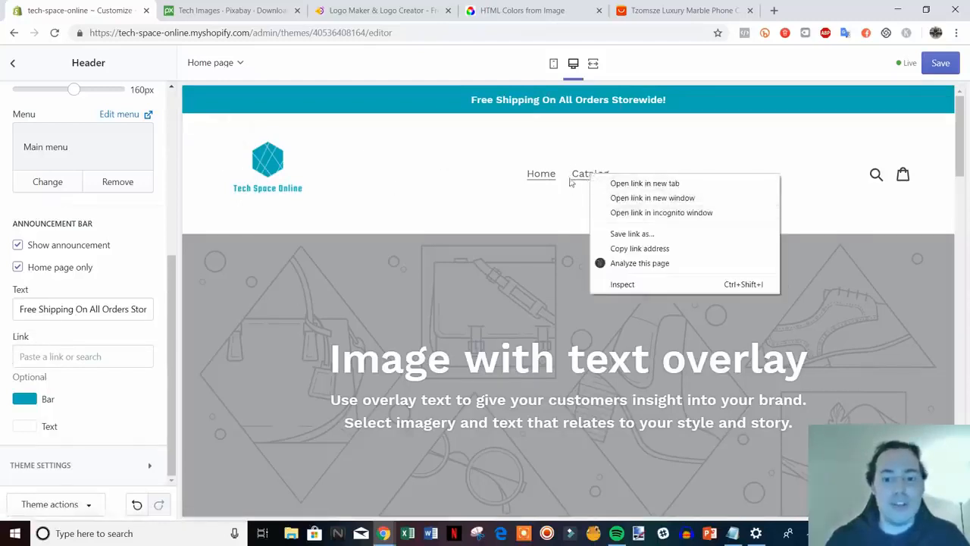
pyautogui.click(640, 248)
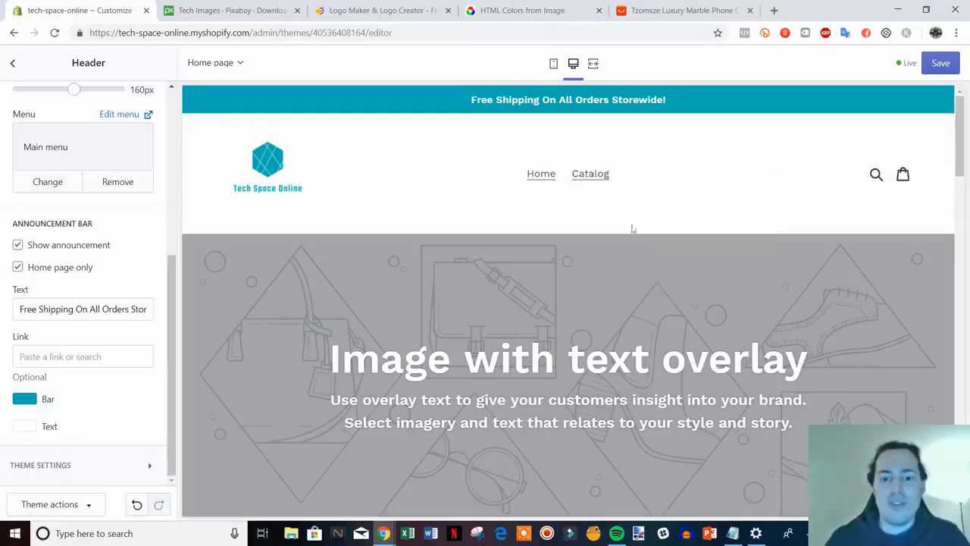
pyautogui.click(38, 361)
pyautogui.write('https://tech-space-online.myshopify.com/collections/all')
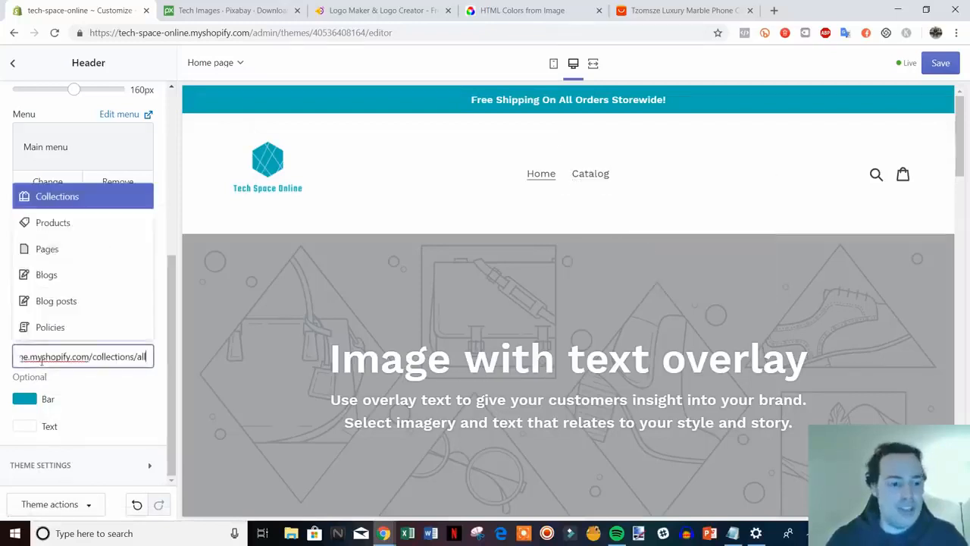
pyautogui.click(129, 303)
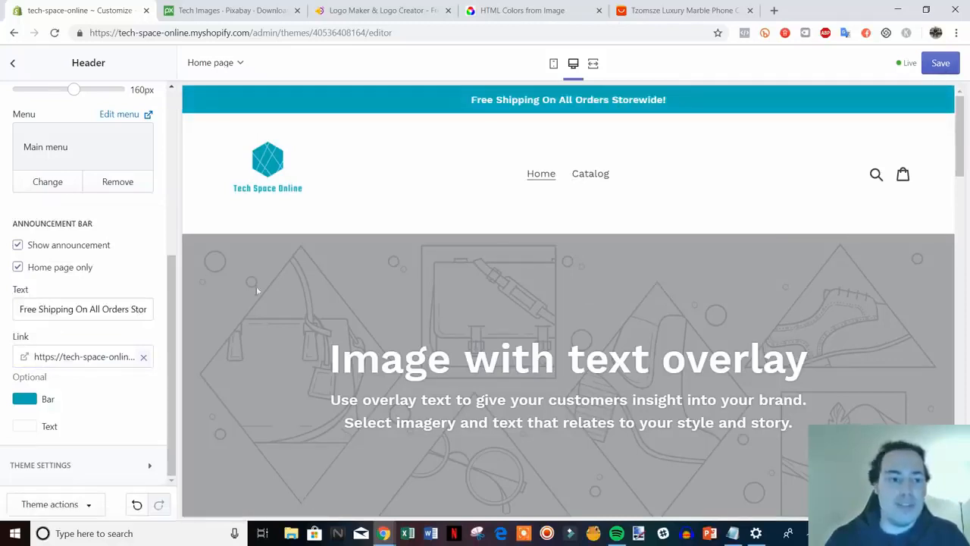
pyautogui.click(941, 65)
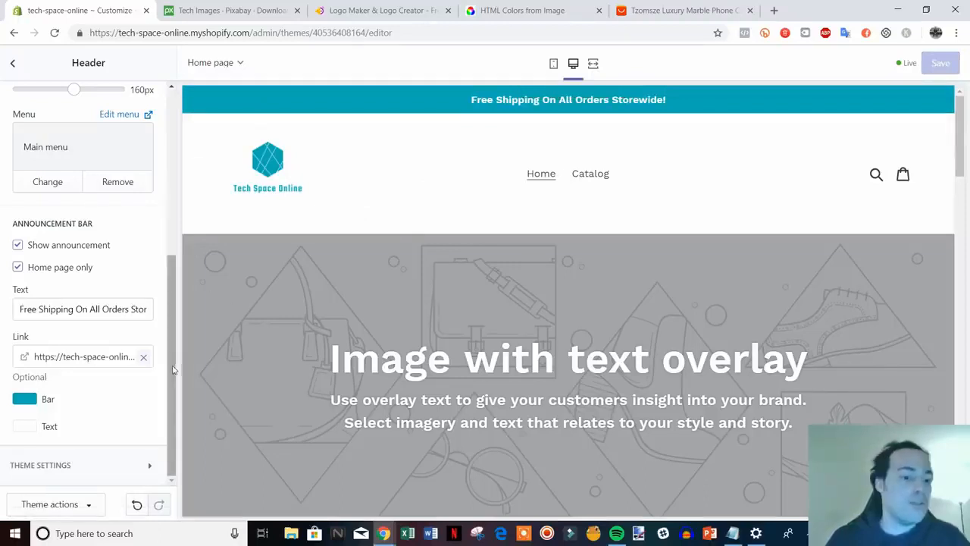
pyautogui.moveTo(176, 370); pyautogui.dragTo(194, 187)
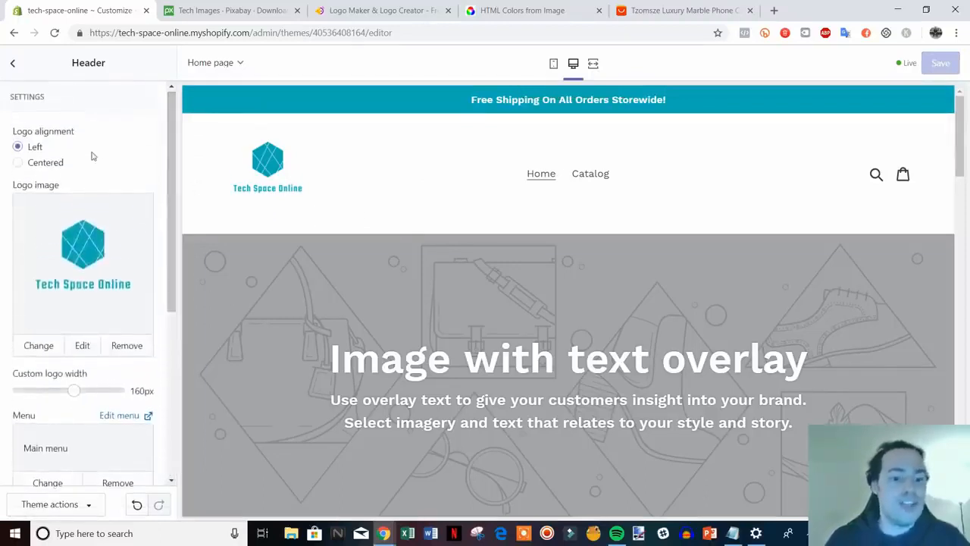
# Upload the acer-791027_1920 laptop photo for the Image with text overlay section.
pyautogui.click(13, 65)
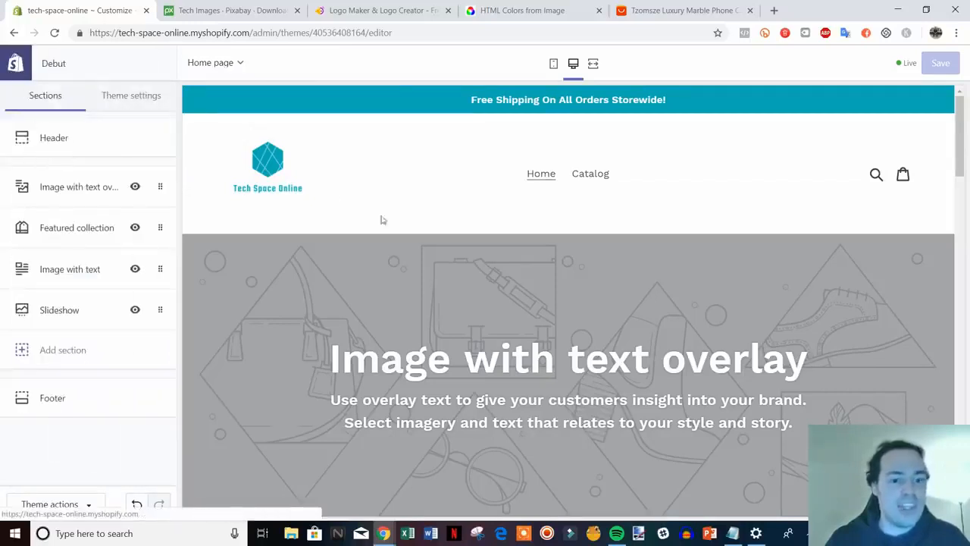
pyautogui.scroll(-1, 874, 345)
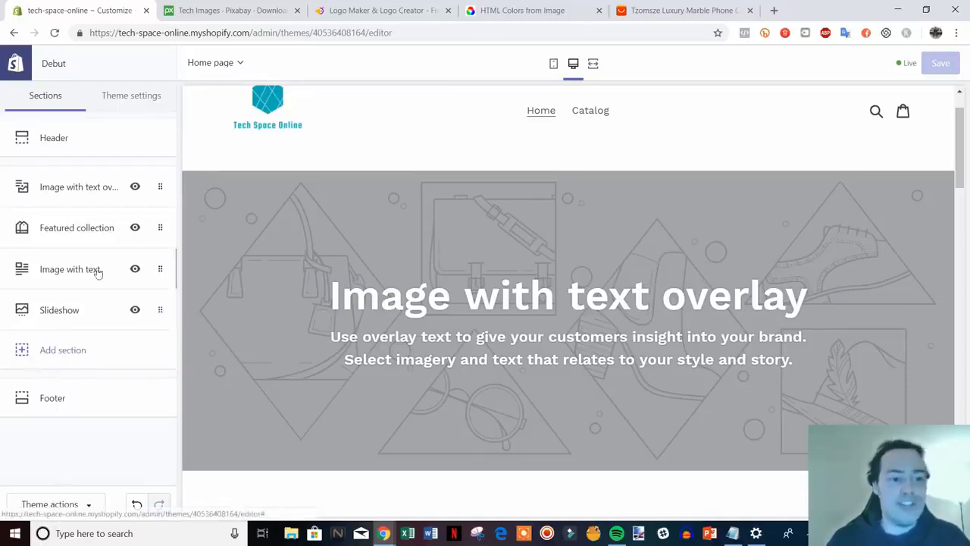
pyautogui.scroll(-4, 596, 224)
pyautogui.scroll(5, 672, 250)
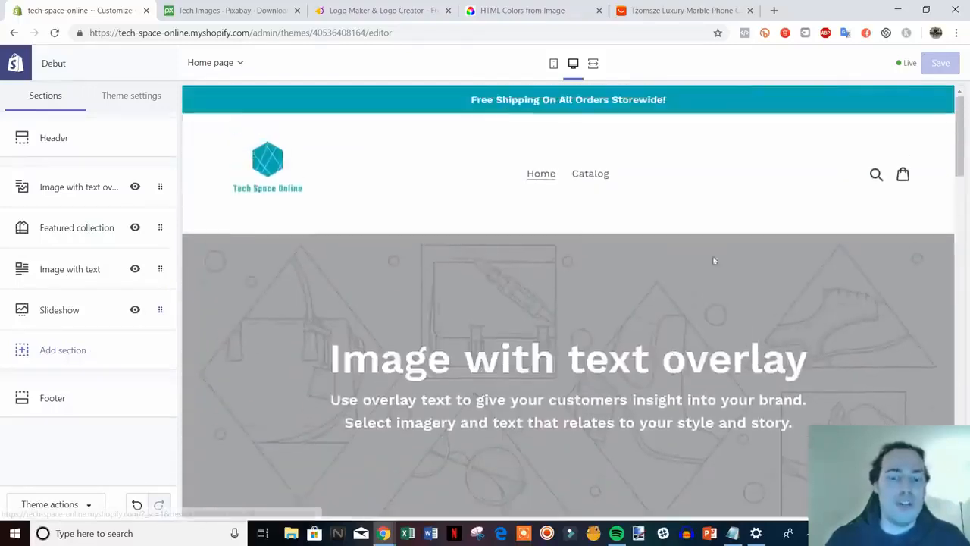
pyautogui.moveTo(956, 149)
pyautogui.mouseDown()
pyautogui.moveTo(958, 425)
pyautogui.moveTo(962, 122)
pyautogui.moveTo(968, 150)
pyautogui.mouseUp()
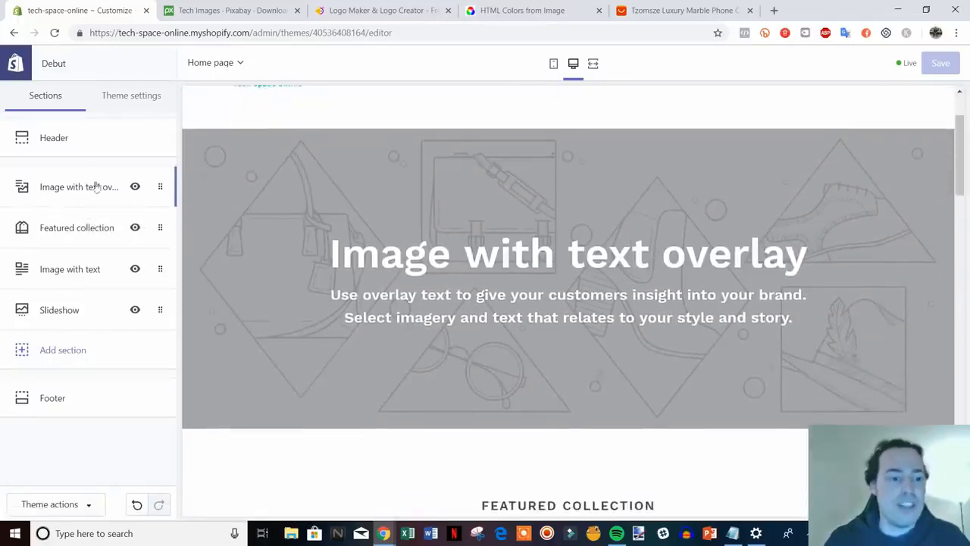
pyautogui.click(84, 188)
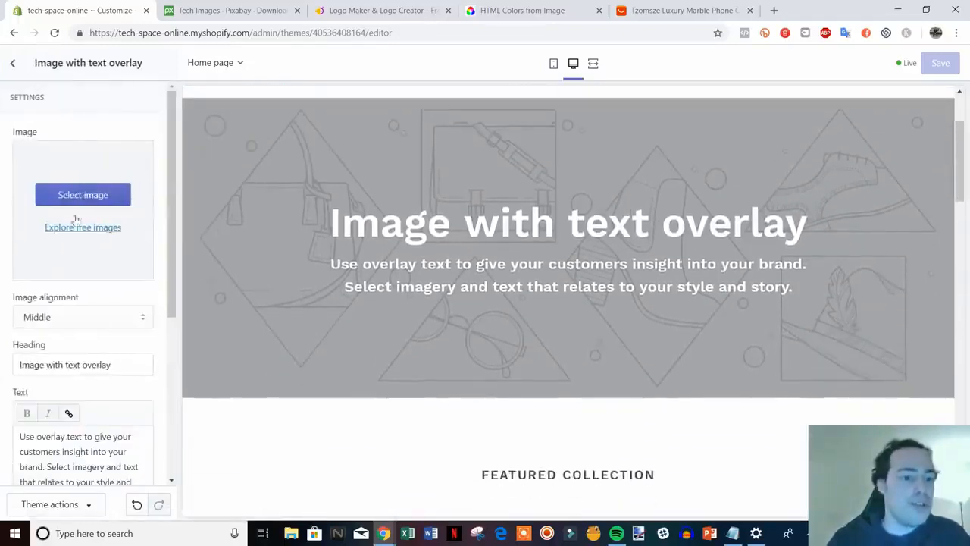
pyautogui.click(97, 199)
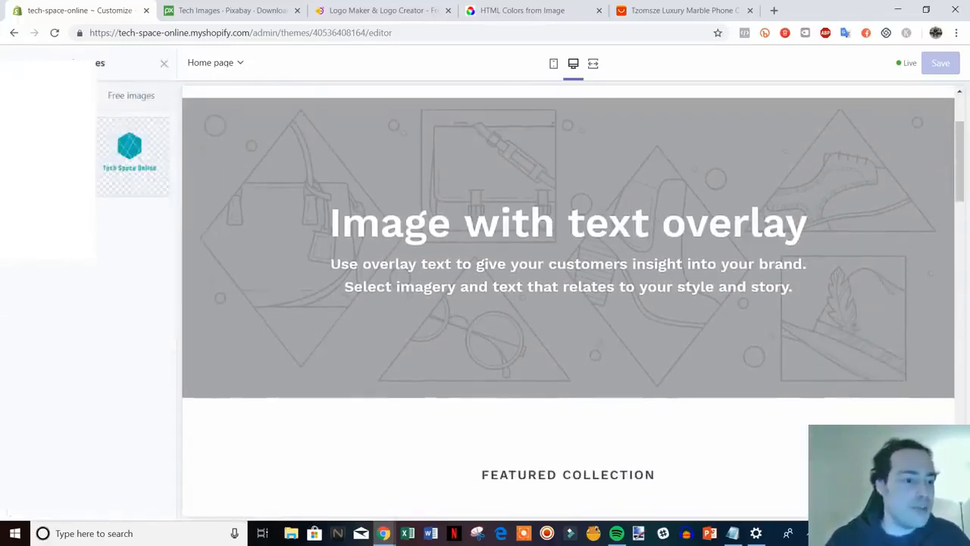
pyautogui.click(50, 157)
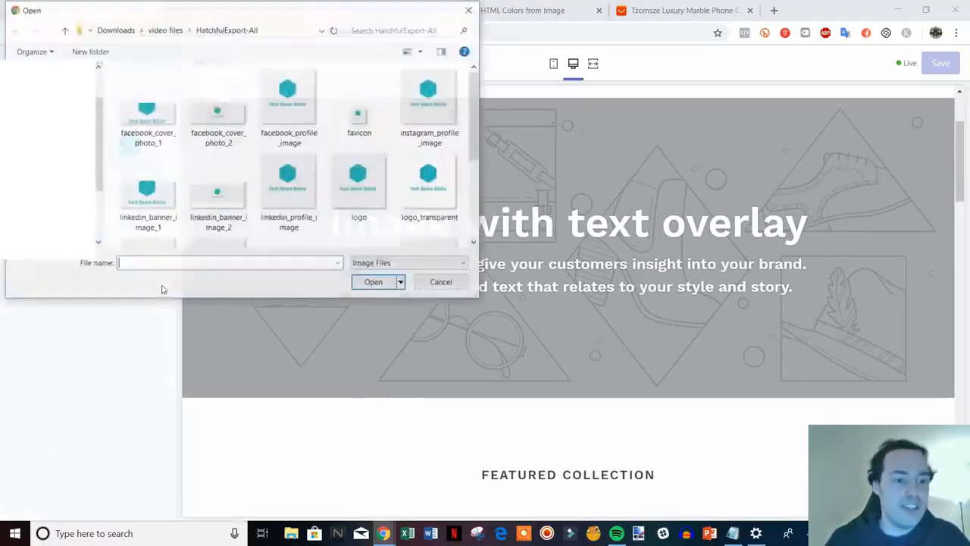
pyautogui.click(67, 31)
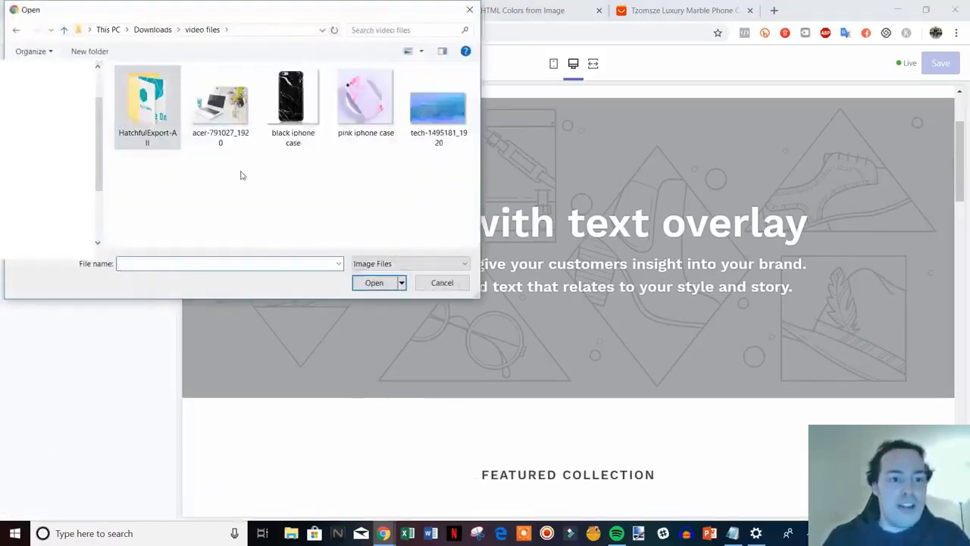
pyautogui.doubleClick(220, 102)
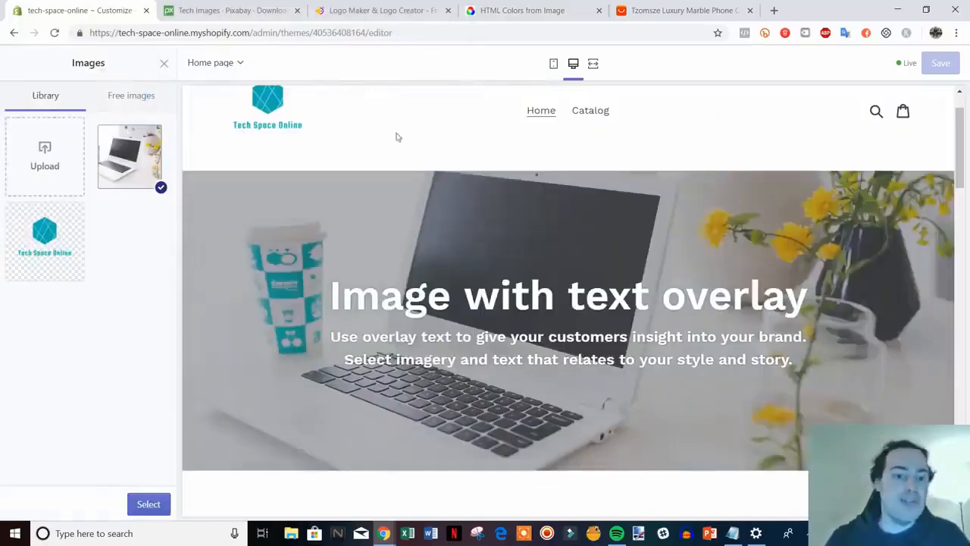
# Check the uploaded image against the Pixabay laptop-with-yellow-flowers photo in the image library.
pyautogui.scroll(1, 470, 254)
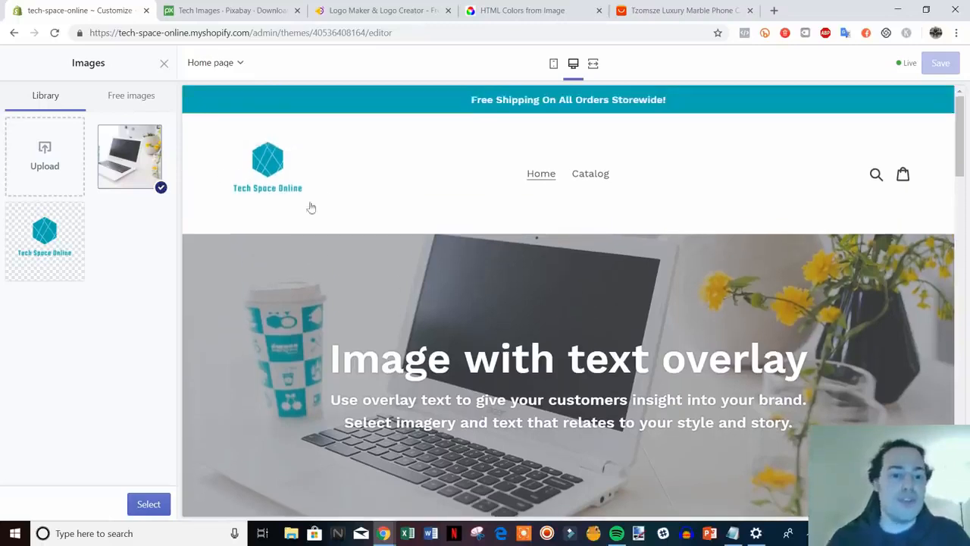
pyautogui.scroll(-1, 266, 209)
pyautogui.scroll(1, 531, 326)
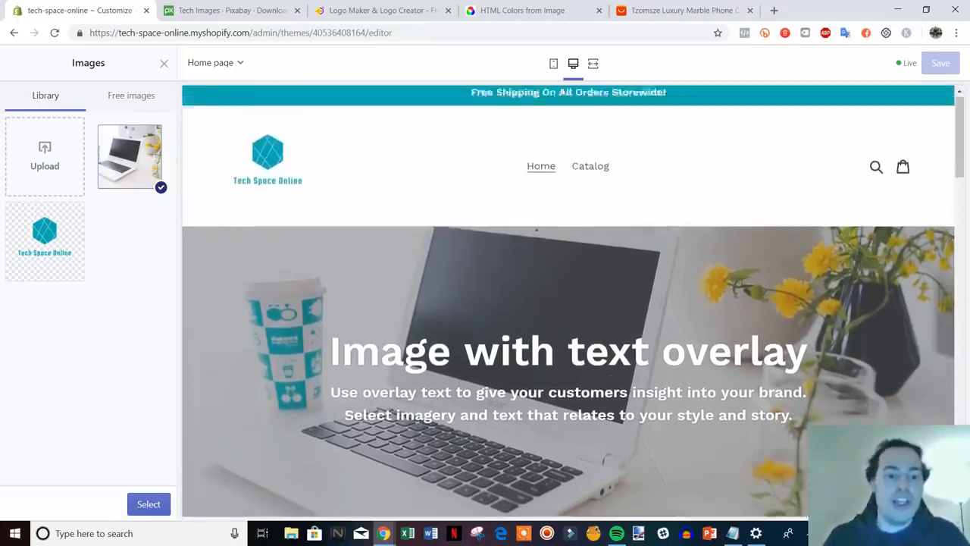
pyautogui.scroll(-1, 331, 250)
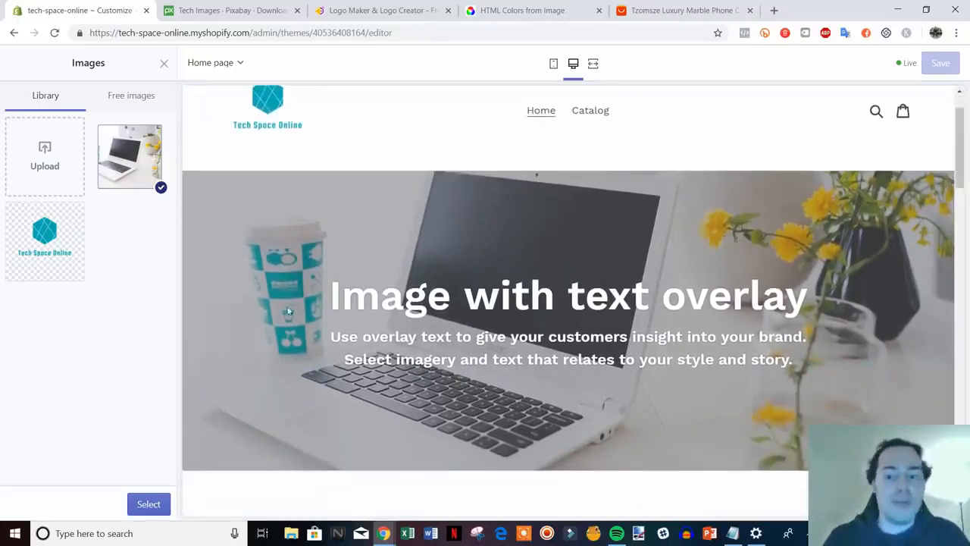
pyautogui.scroll(1, 300, 311)
pyautogui.scroll(-1, 437, 391)
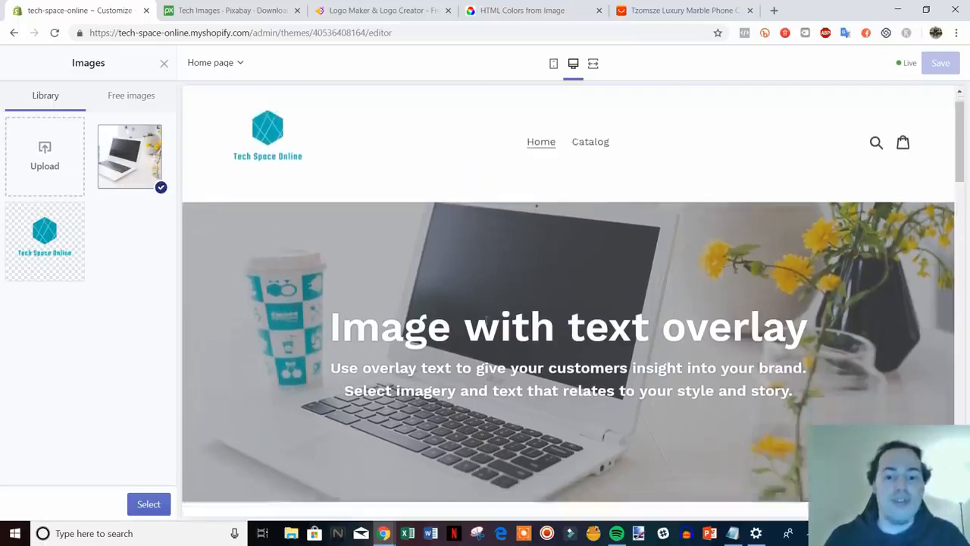
pyautogui.scroll(1, 370, 257)
pyautogui.scroll(-1, 453, 268)
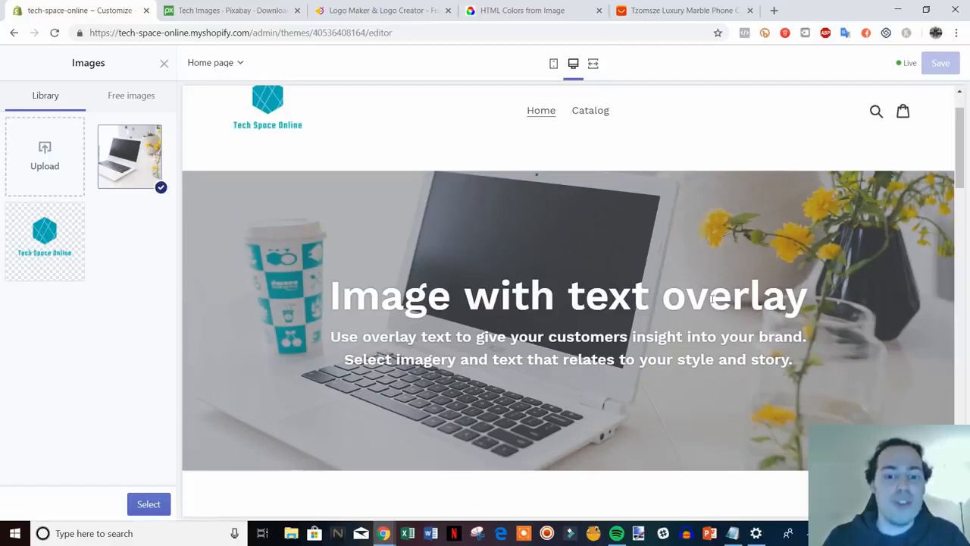
pyautogui.click(227, 10)
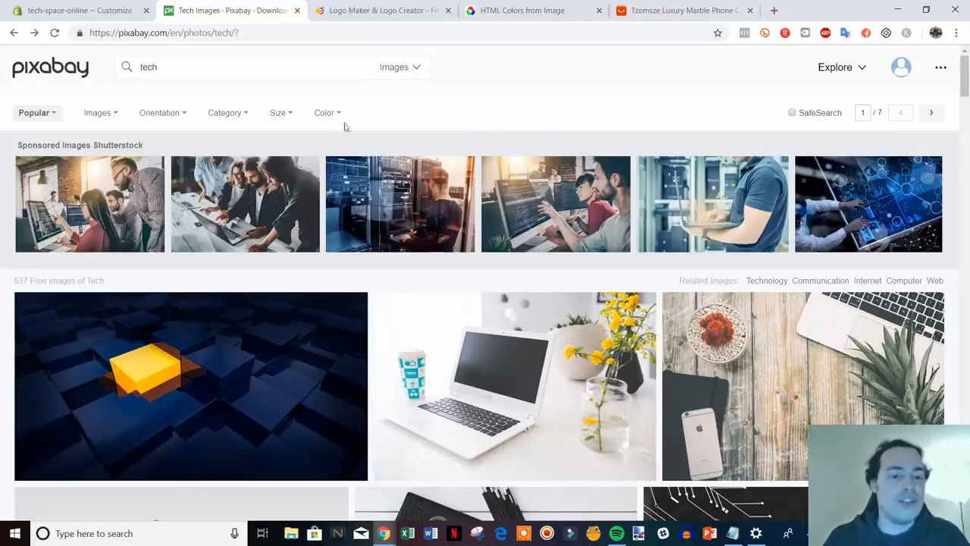
pyautogui.scroll(-1, 403, 335)
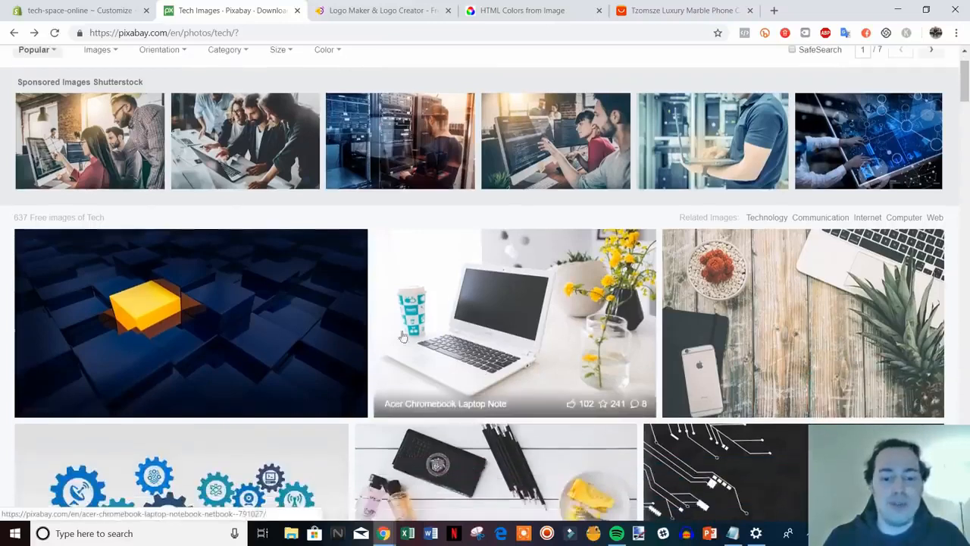
pyautogui.scroll(1, 521, 336)
pyautogui.click(119, 7)
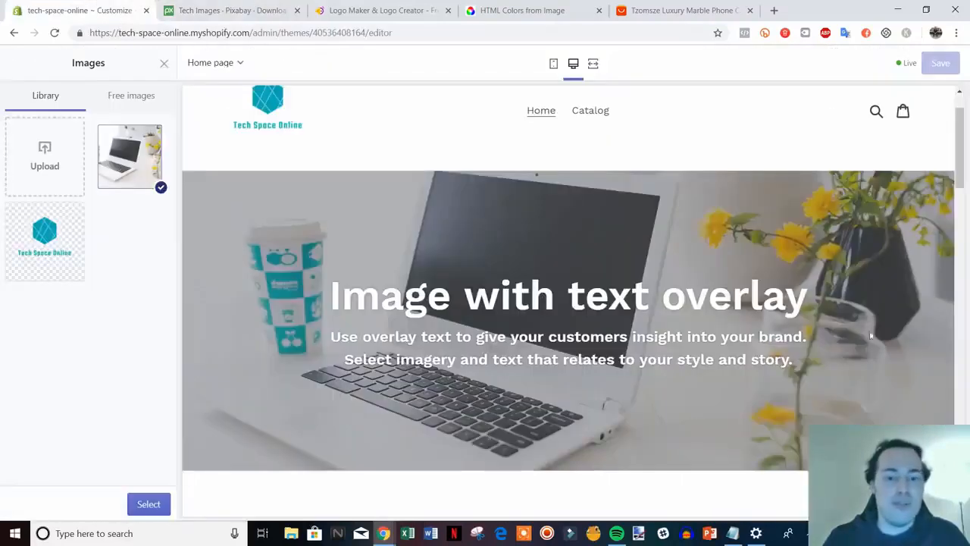
pyautogui.scroll(1, 456, 255)
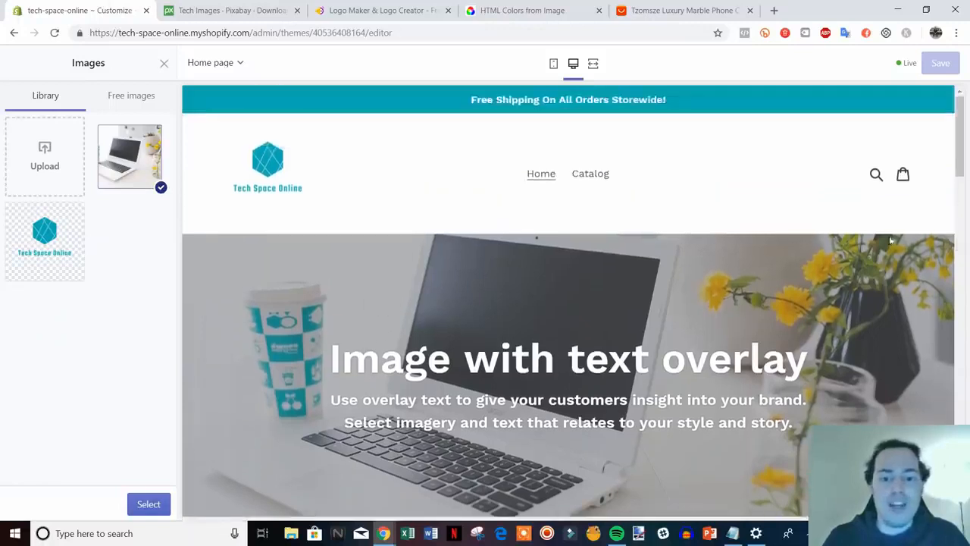
pyautogui.scroll(-1, 351, 219)
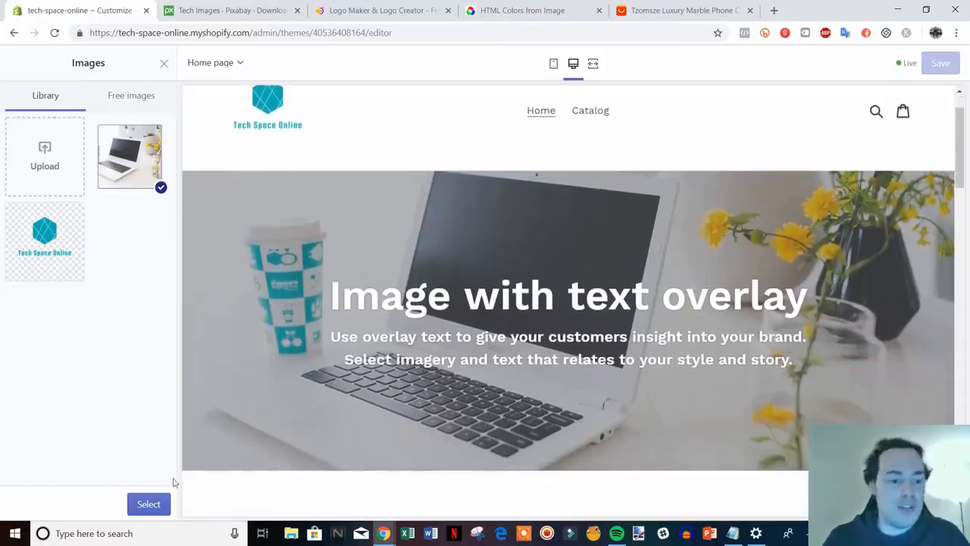
# Confirm the laptop photo and change the heading to 'Welcome To Tech Space Online'.
pyautogui.click(150, 503)
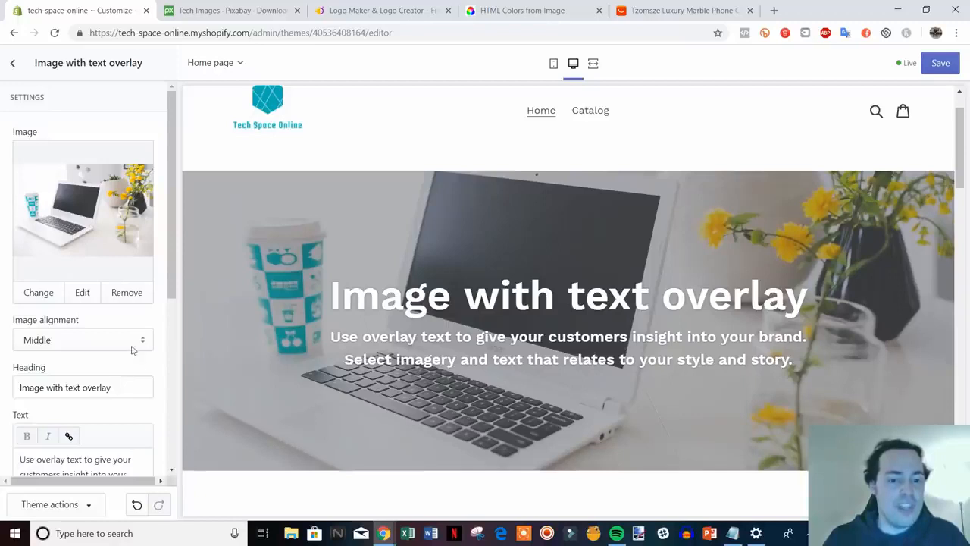
pyautogui.scroll(-1, 133, 349)
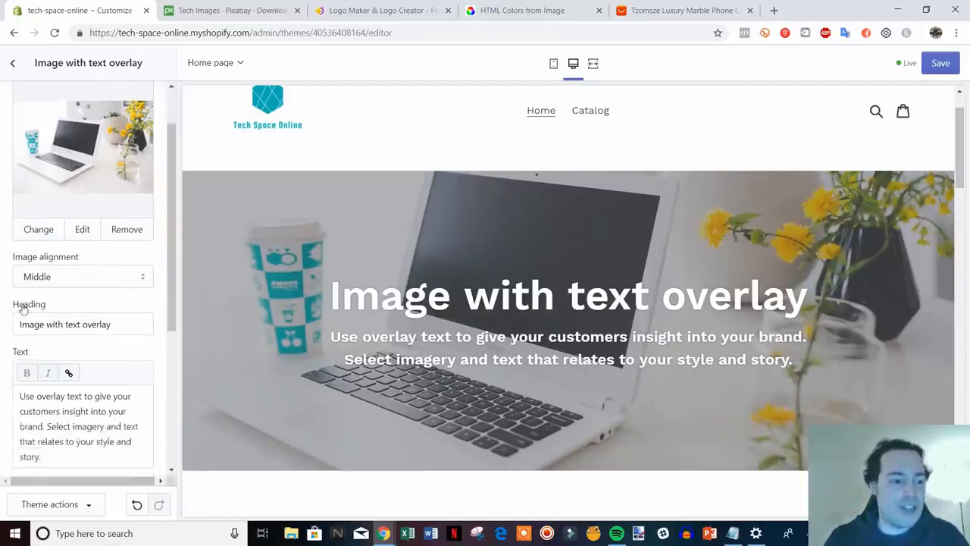
pyautogui.moveTo(113, 325); pyautogui.dragTo(16, 326)
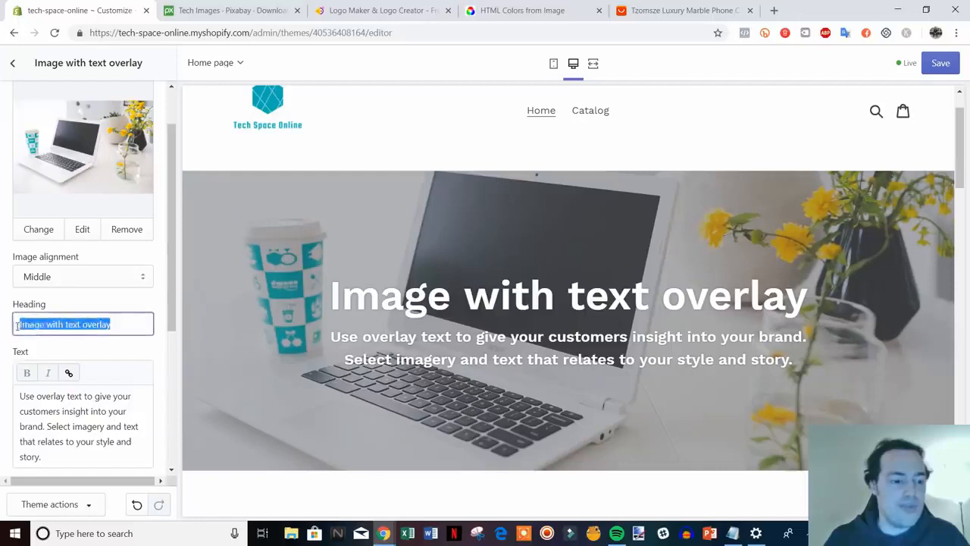
pyautogui.write('Welcome')
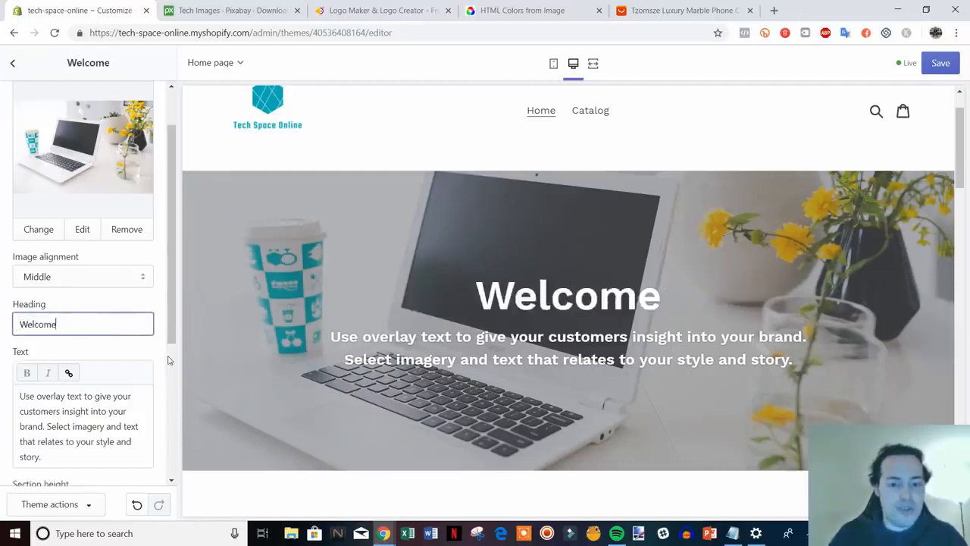
pyautogui.write(' To ')
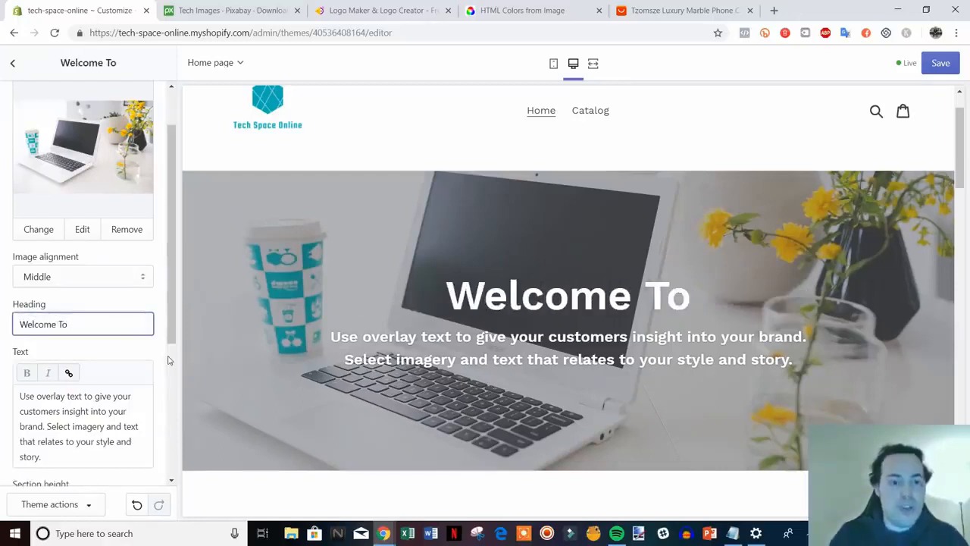
pyautogui.write('Tech Sp')
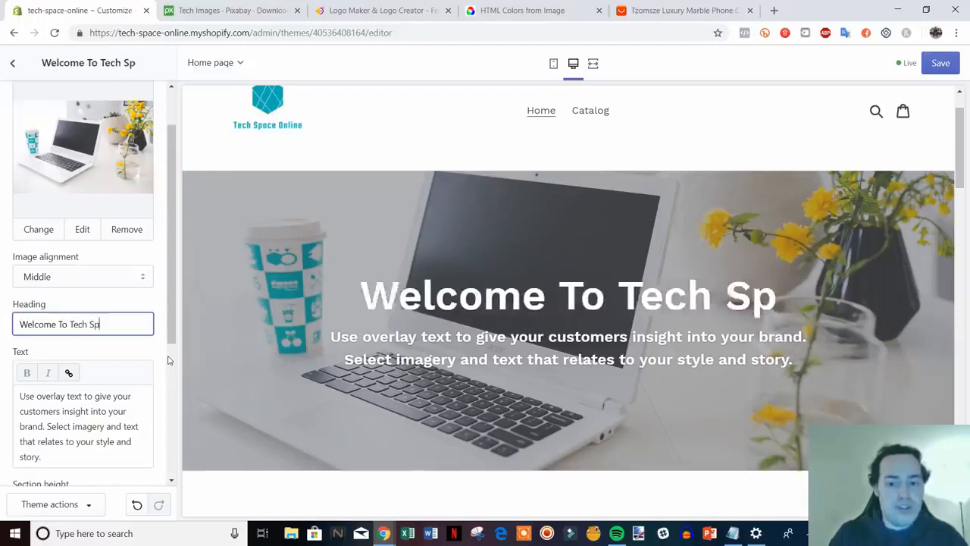
pyautogui.write('ace Online')
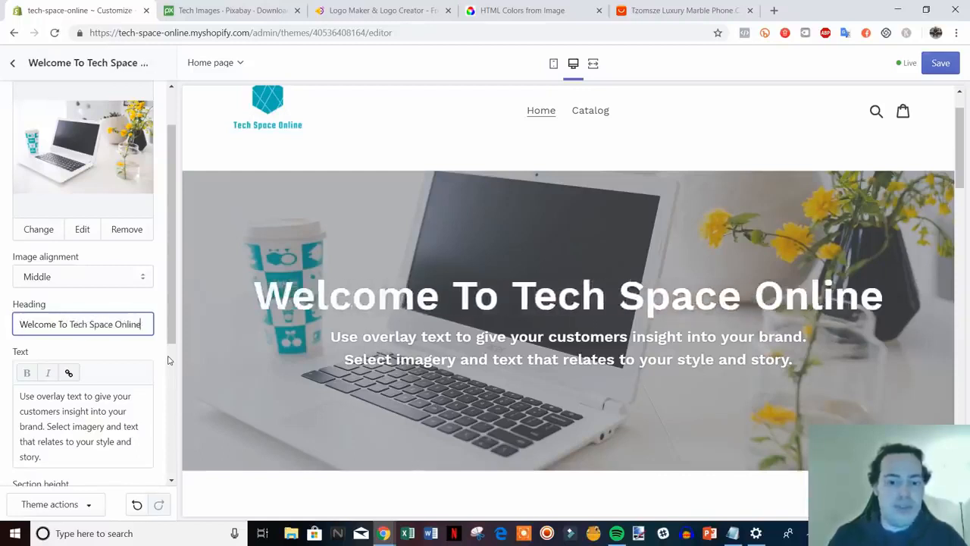
# Replace the paragraph with 'Shop all of the latest tech at the best prices.'.
pyautogui.moveTo(173, 321); pyautogui.dragTo(172, 345)
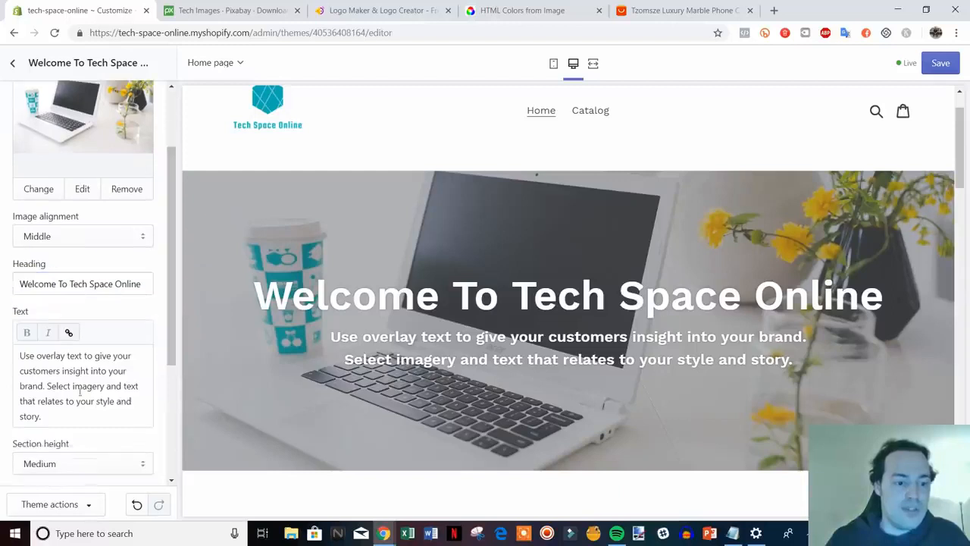
pyautogui.moveTo(62, 417); pyautogui.dragTo(33, 345)
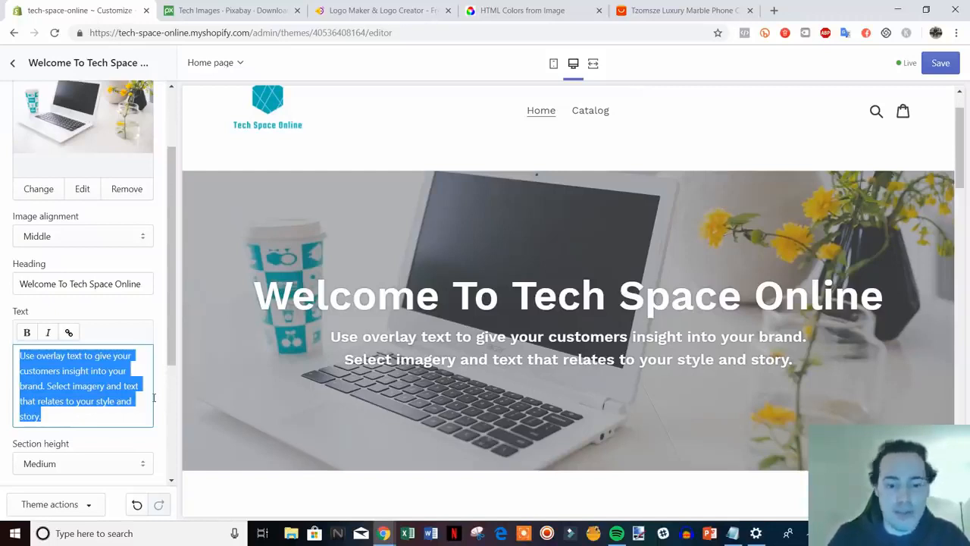
pyautogui.write('Shop ')
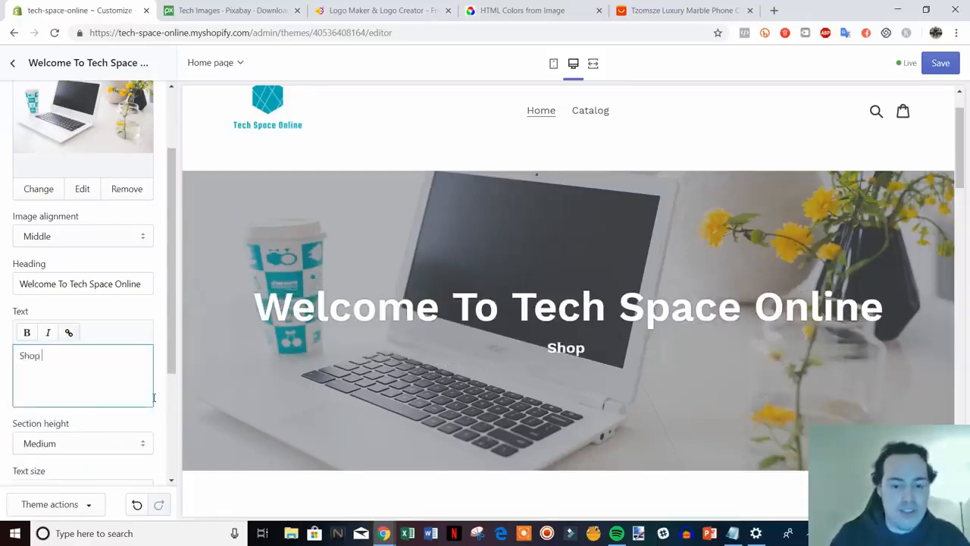
pyautogui.write('all of')
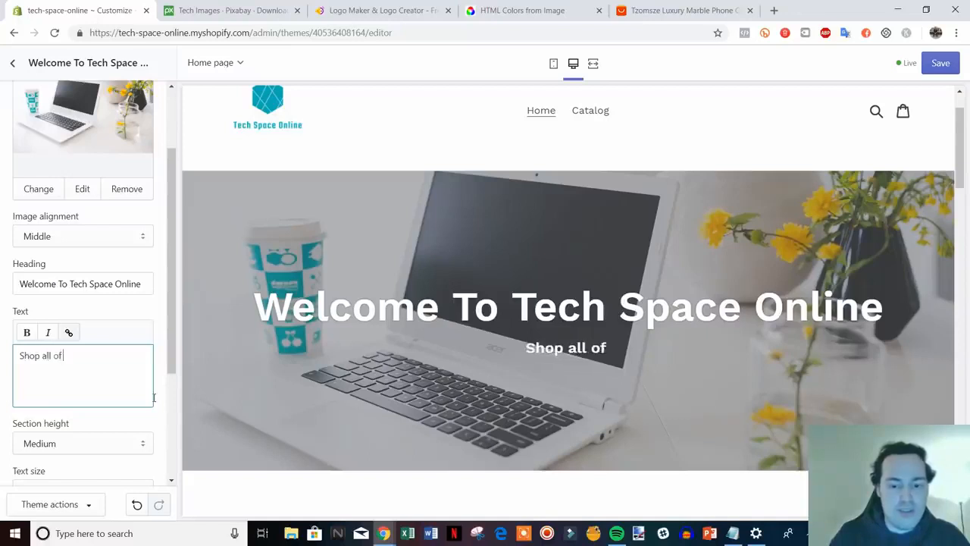
pyautogui.write(' the latest te')
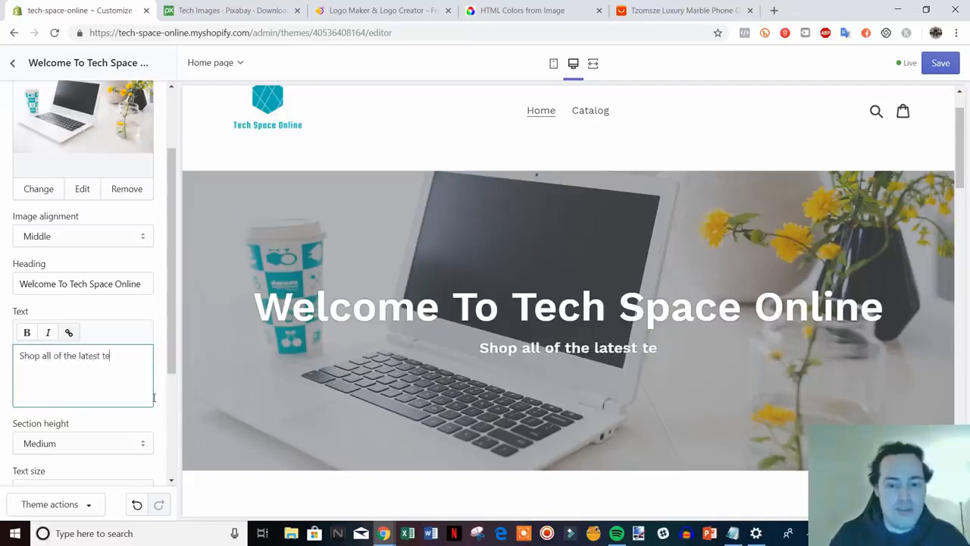
pyautogui.write('ch')
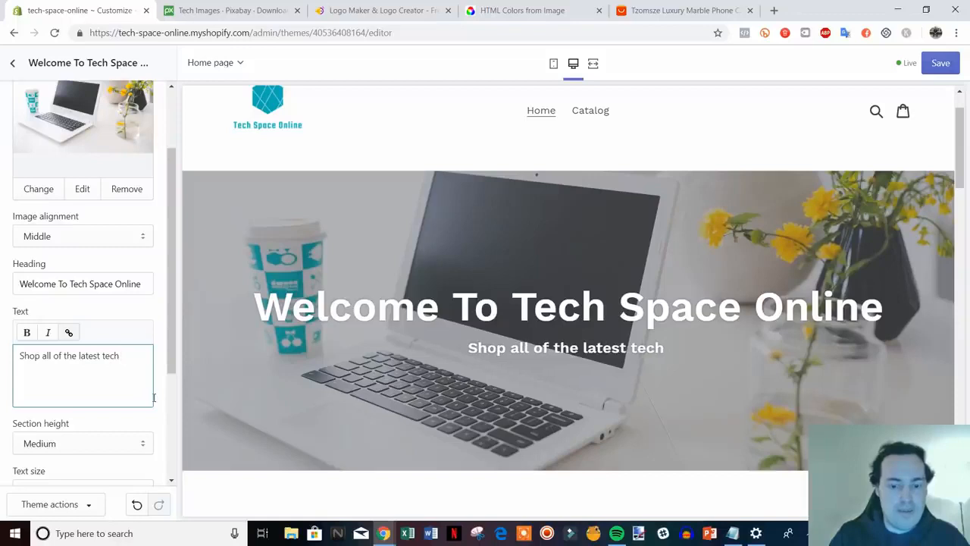
pyautogui.write(' at the ')
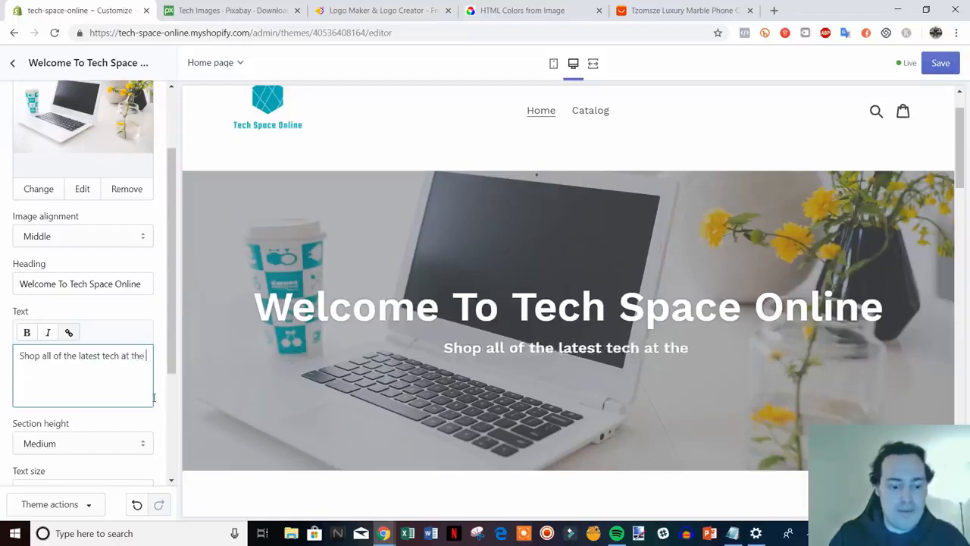
pyautogui.write('best prices.')
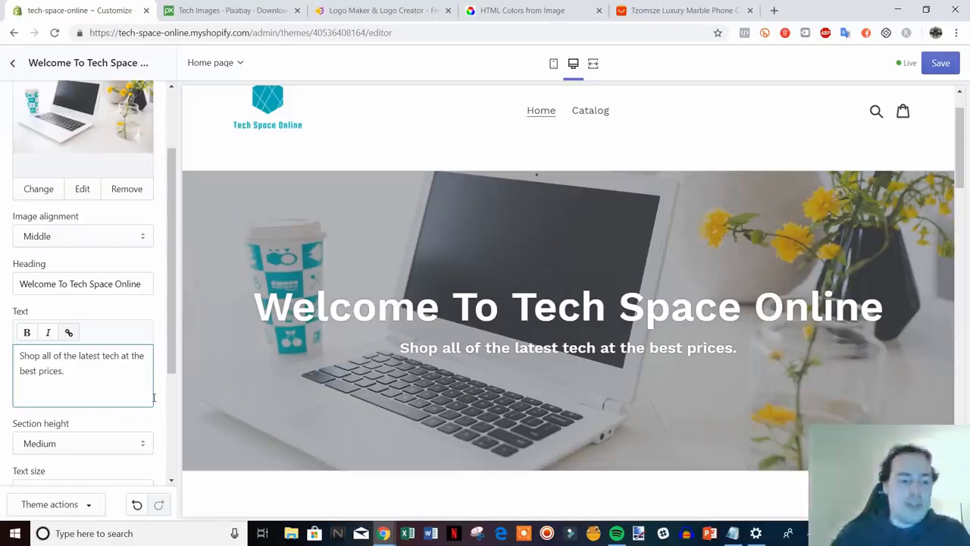
pyautogui.scroll(-3, 114, 322)
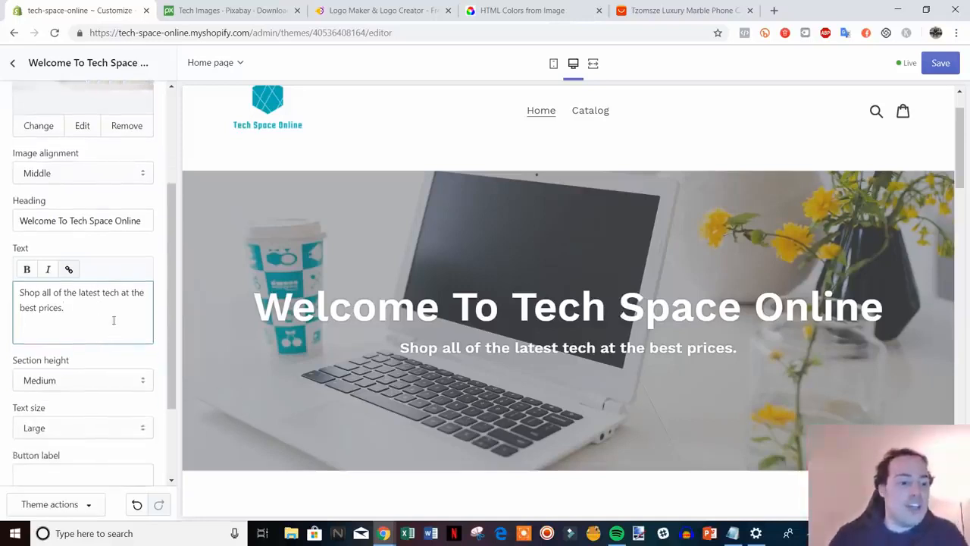
pyautogui.scroll(-1, 117, 328)
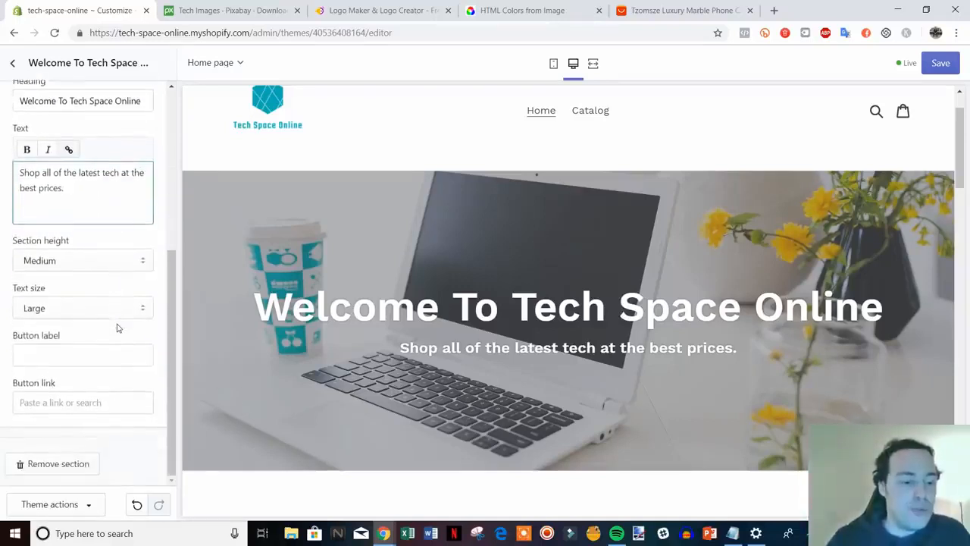
# Add a Shop Now button linked to the catalog's collections/all URL and save the homepage.
pyautogui.click(118, 329)
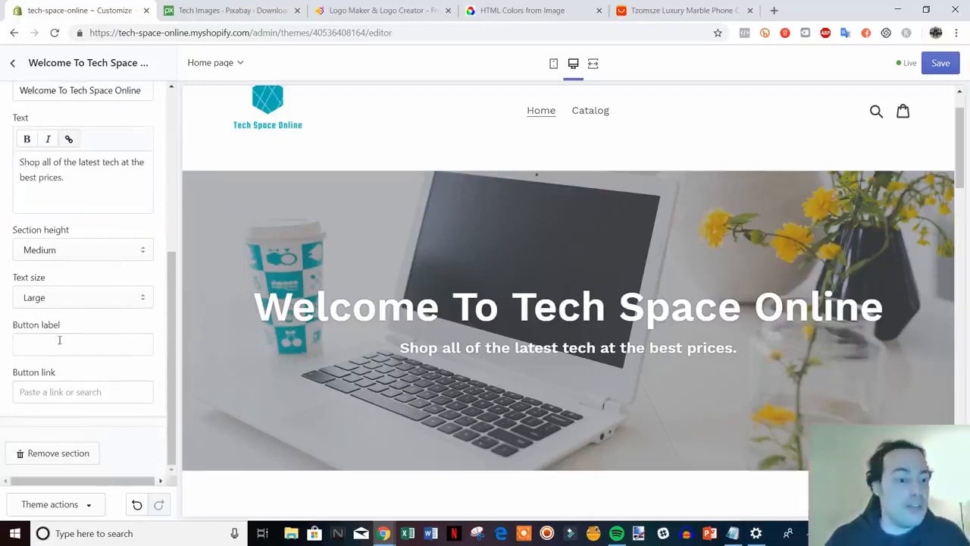
pyautogui.click(125, 345)
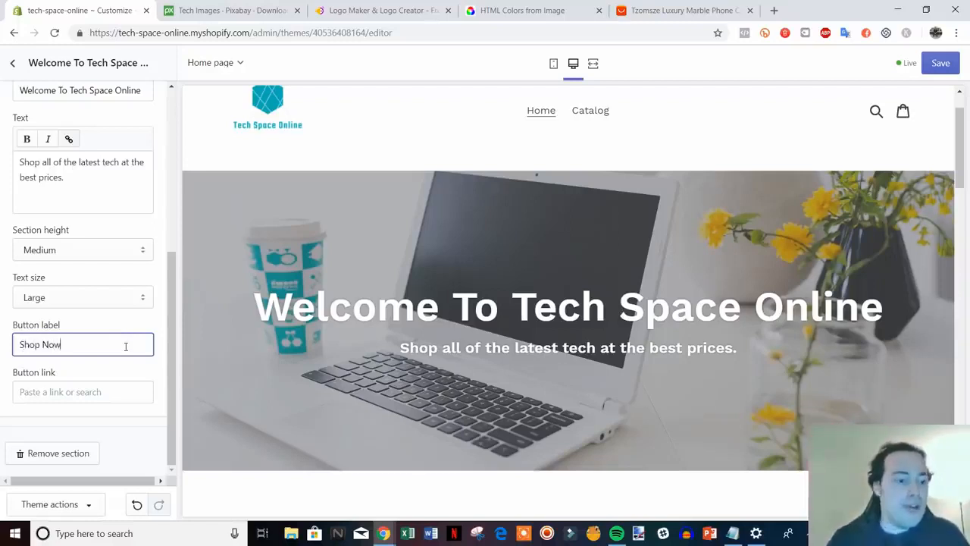
pyautogui.rightClick(599, 114)
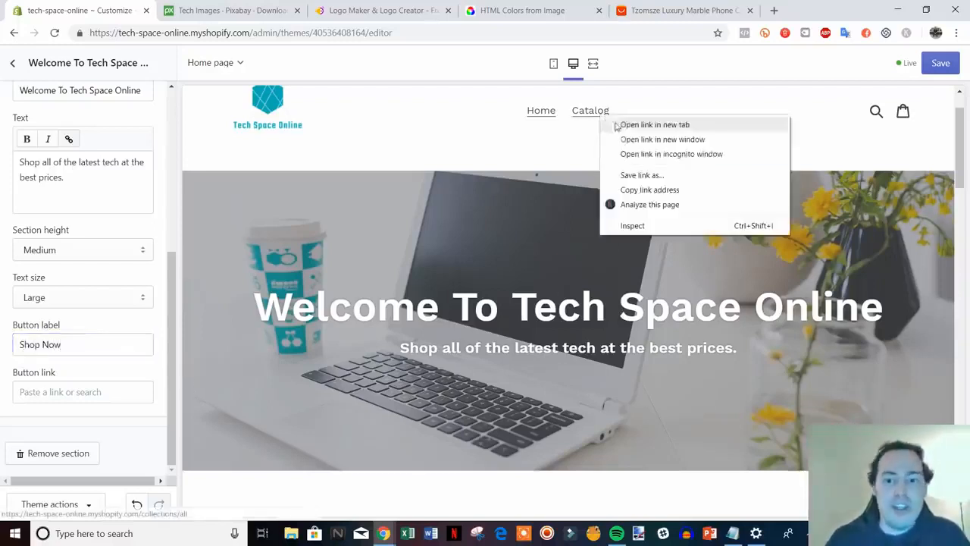
pyautogui.click(674, 189)
pyautogui.click(97, 400)
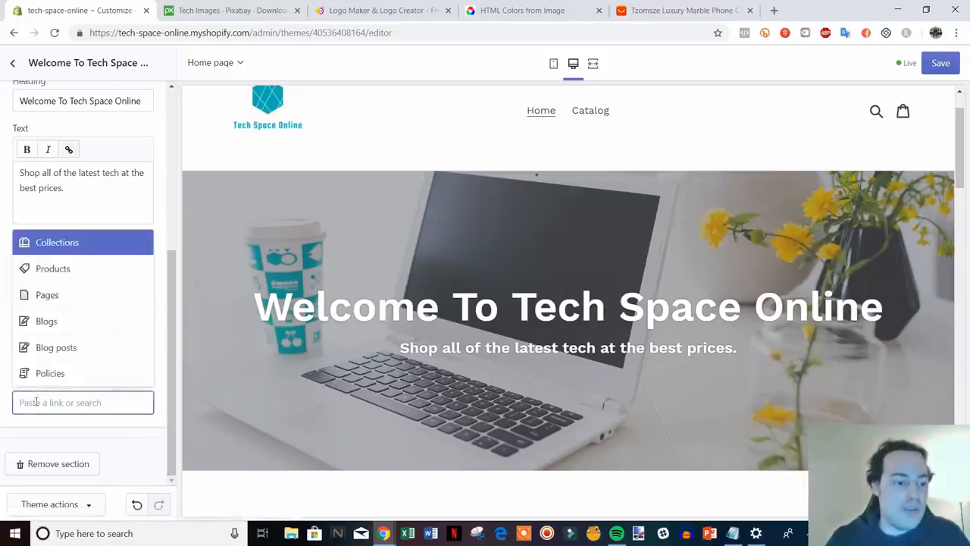
pyautogui.rightClick(36, 402)
pyautogui.click(95, 318)
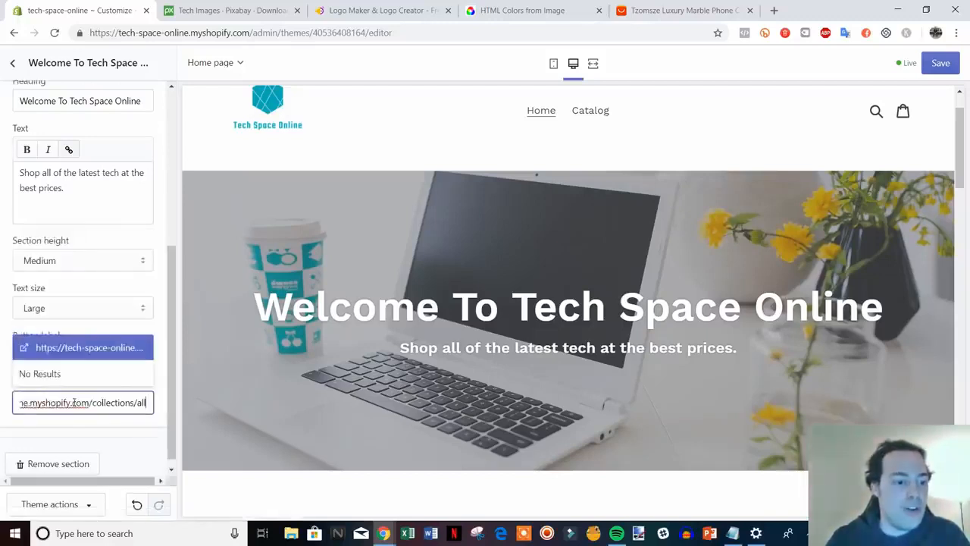
pyautogui.click(104, 350)
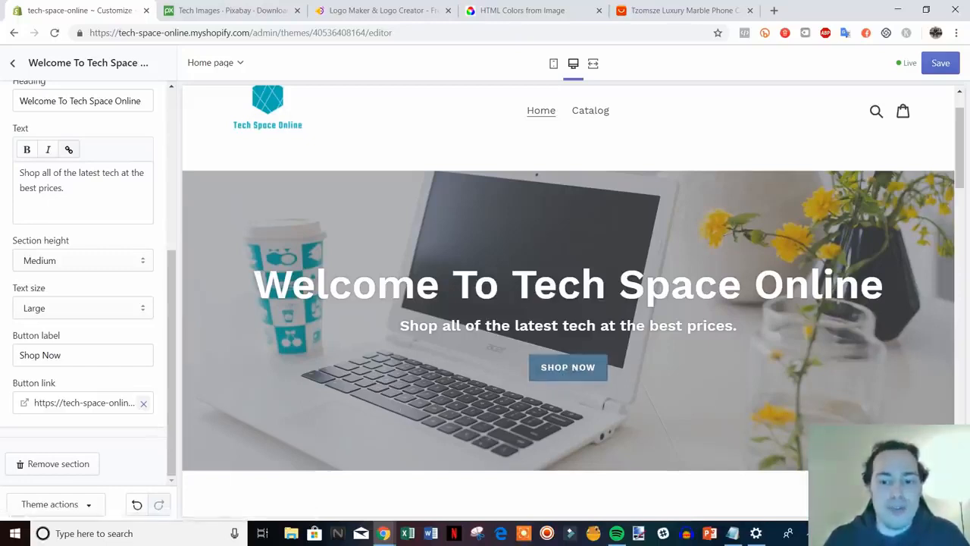
pyautogui.click(948, 67)
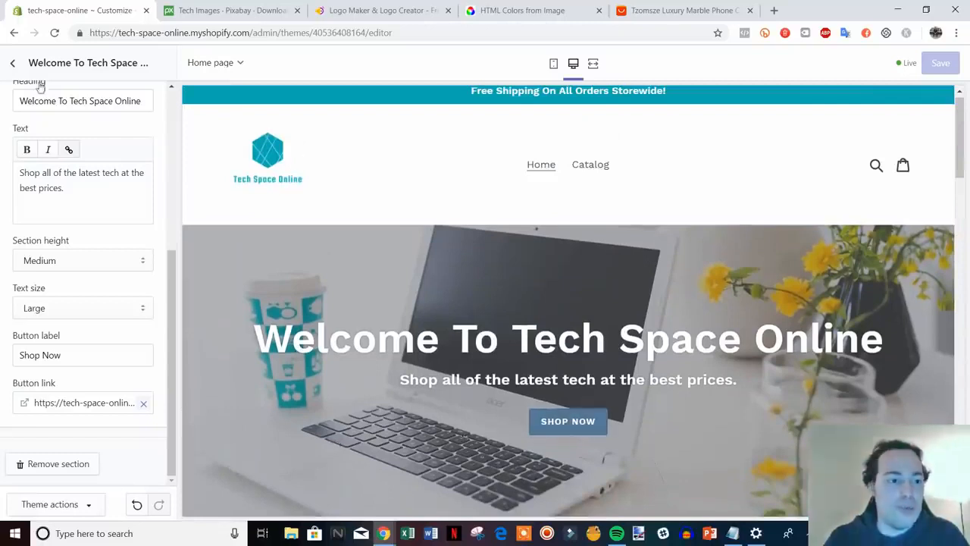
pyautogui.click(13, 64)
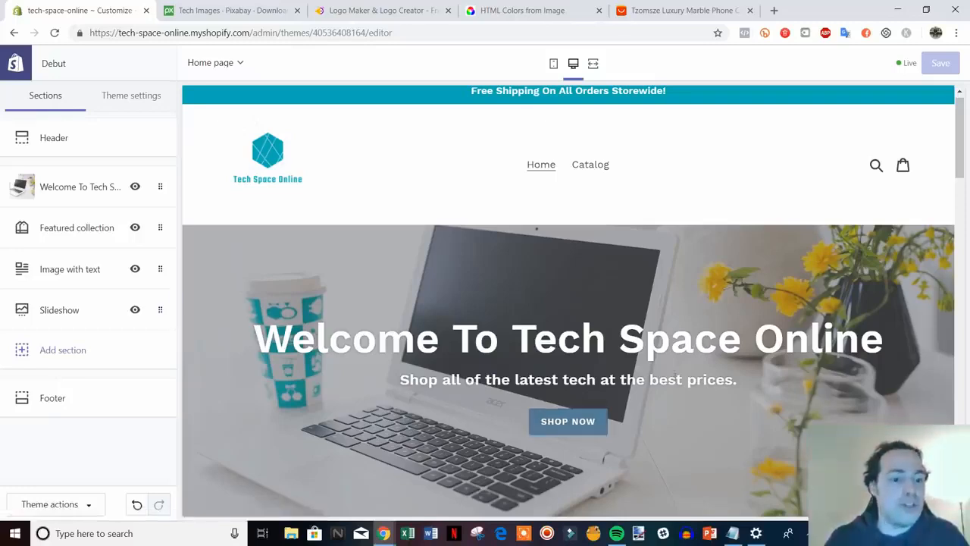
# Review the homepage preview, then switch the sidebar to the Theme settings tab.
pyautogui.scroll(-7, 675, 376)
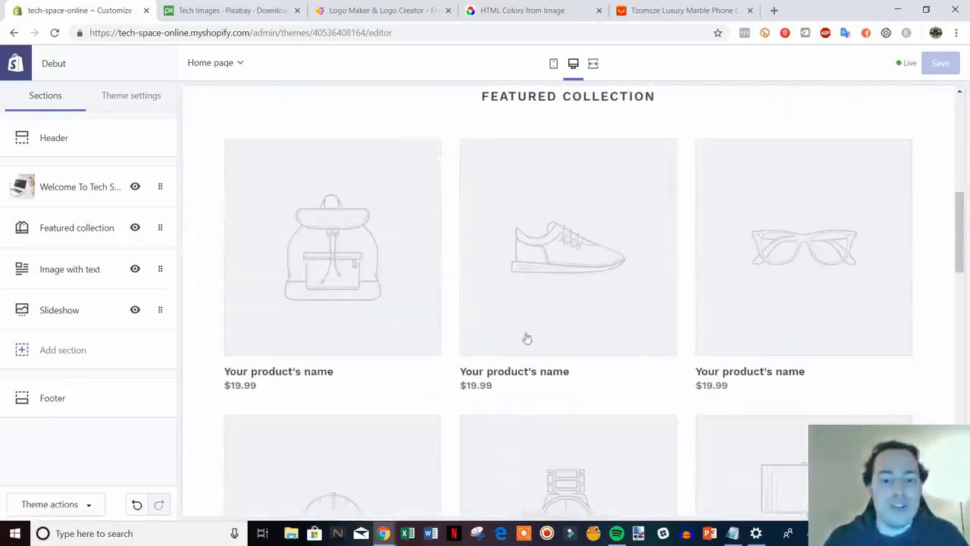
pyautogui.scroll(7, 526, 338)
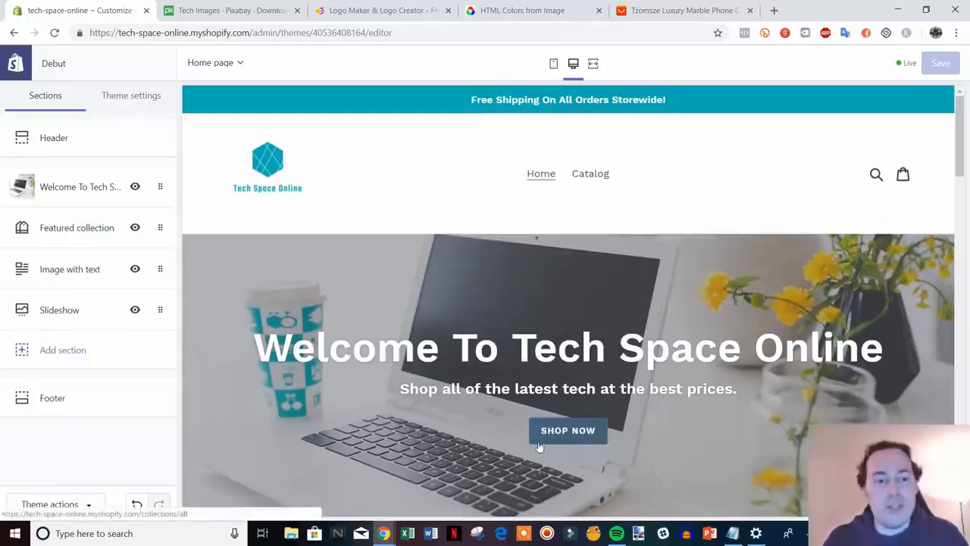
pyautogui.click(141, 99)
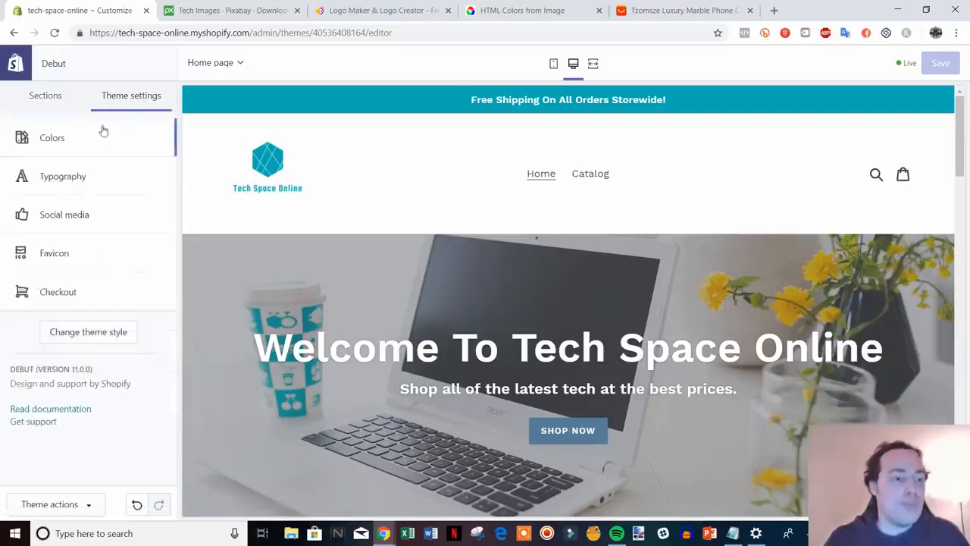
# In Colors, set Primary buttons to the recently used teal #00ADB5.
pyautogui.click(71, 142)
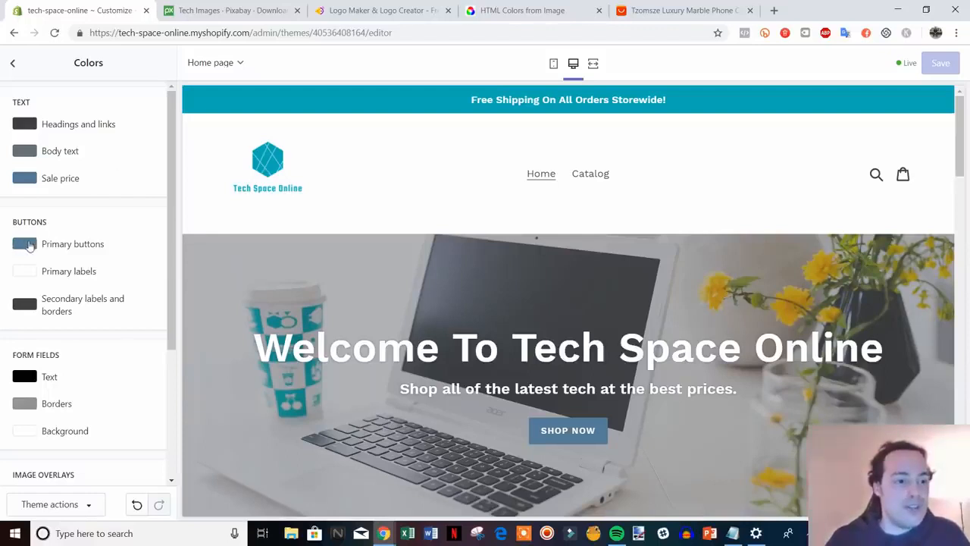
pyautogui.click(29, 249)
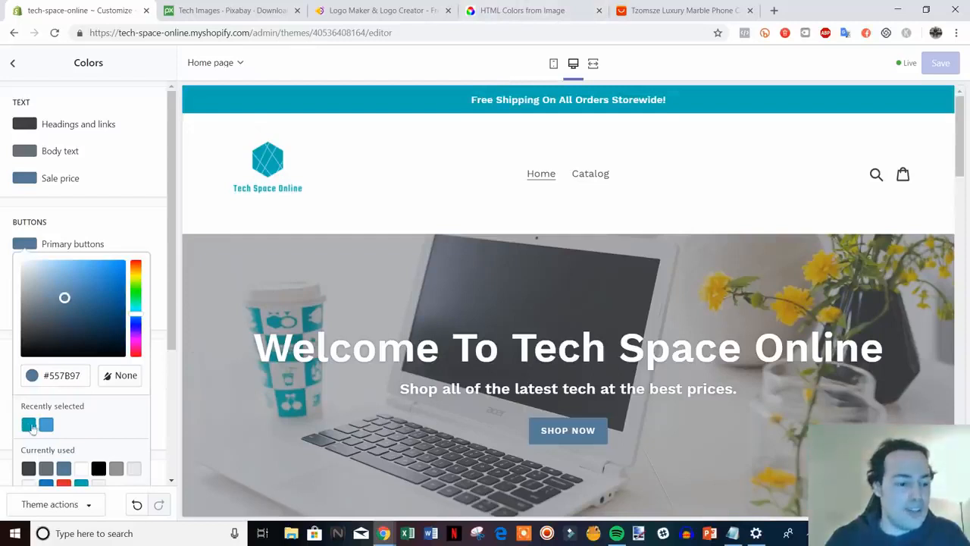
pyautogui.click(29, 429)
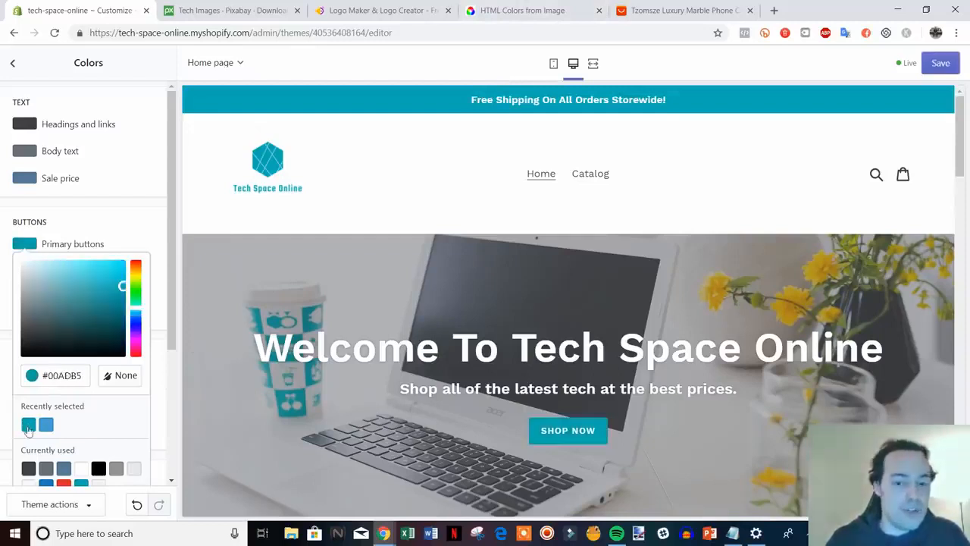
pyautogui.click(152, 232)
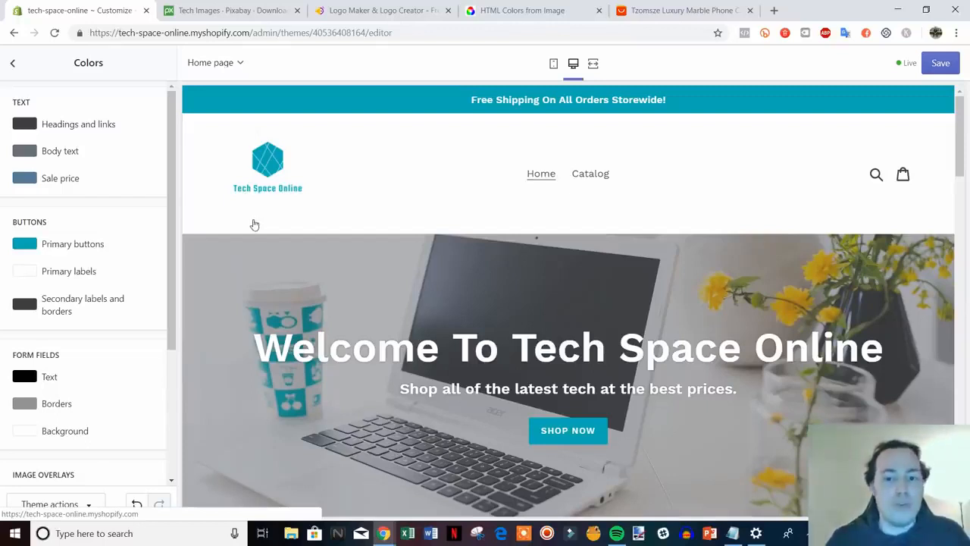
pyautogui.scroll(-1, 166, 273)
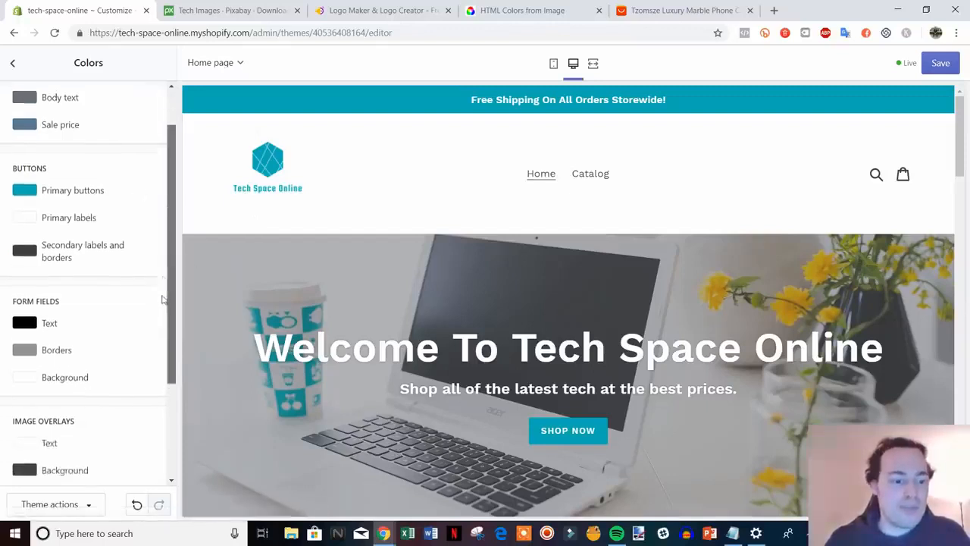
pyautogui.scroll(1, 161, 300)
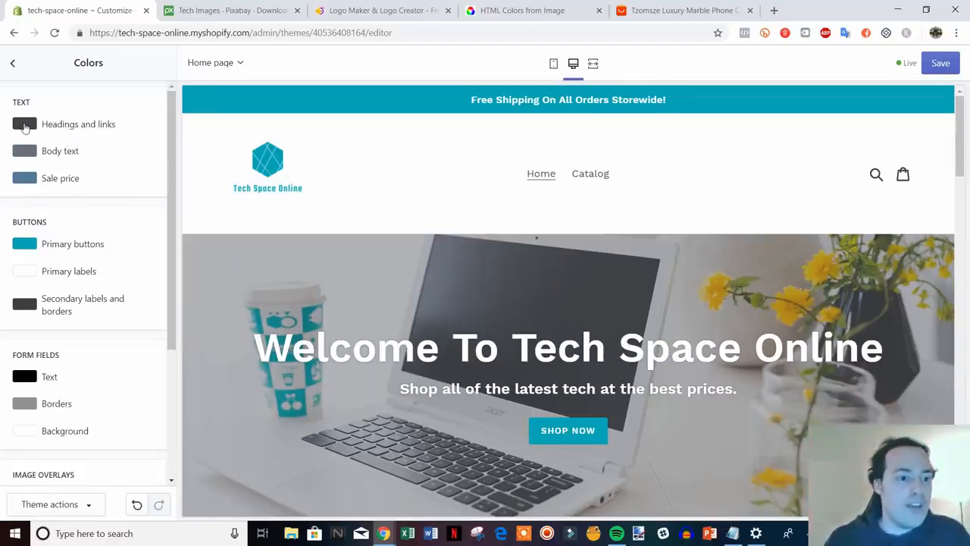
# Set Headings and links and Body text colours to black #000000.
pyautogui.click(25, 126)
pyautogui.moveTo(34, 210); pyautogui.dragTo(22, 235)
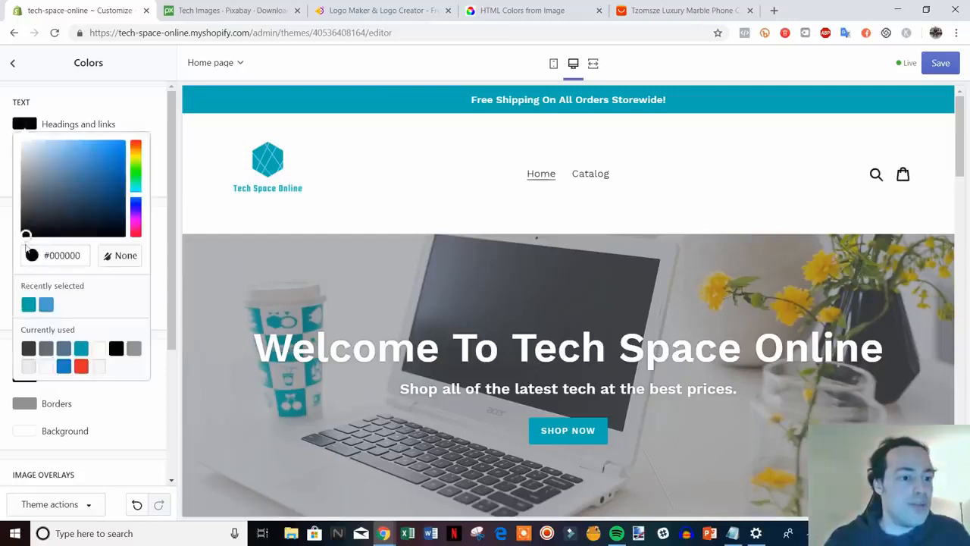
pyautogui.click(156, 119)
pyautogui.click(25, 151)
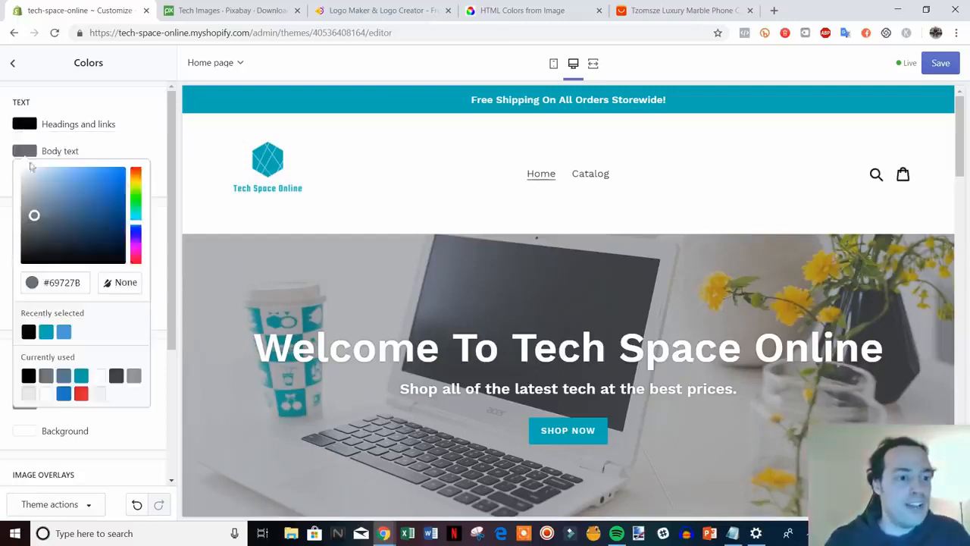
pyautogui.moveTo(33, 215); pyautogui.dragTo(21, 285)
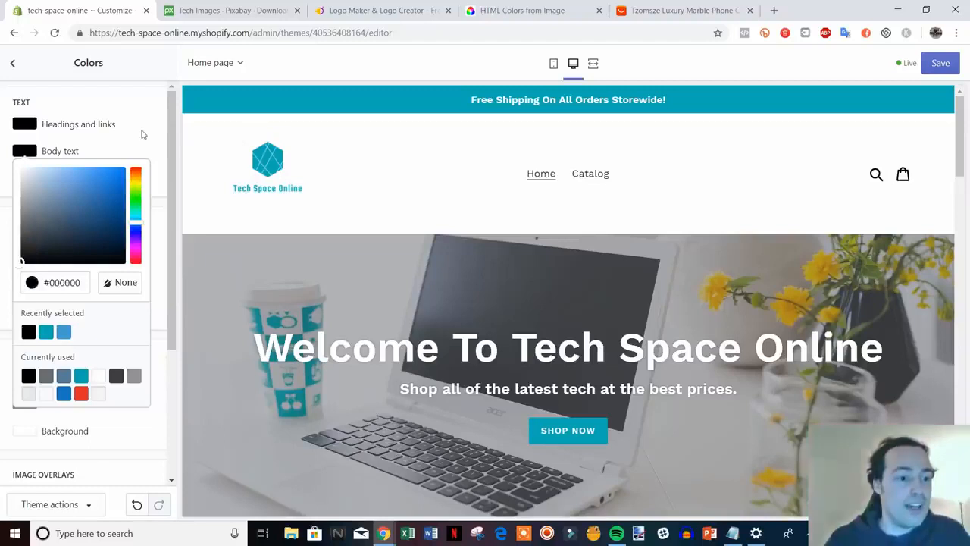
pyautogui.click(142, 135)
pyautogui.click(27, 129)
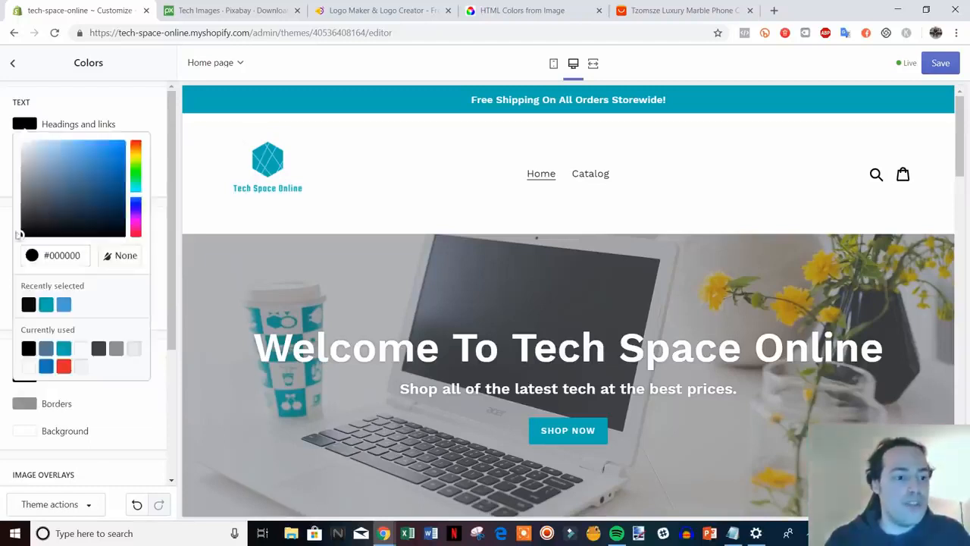
pyautogui.click(145, 109)
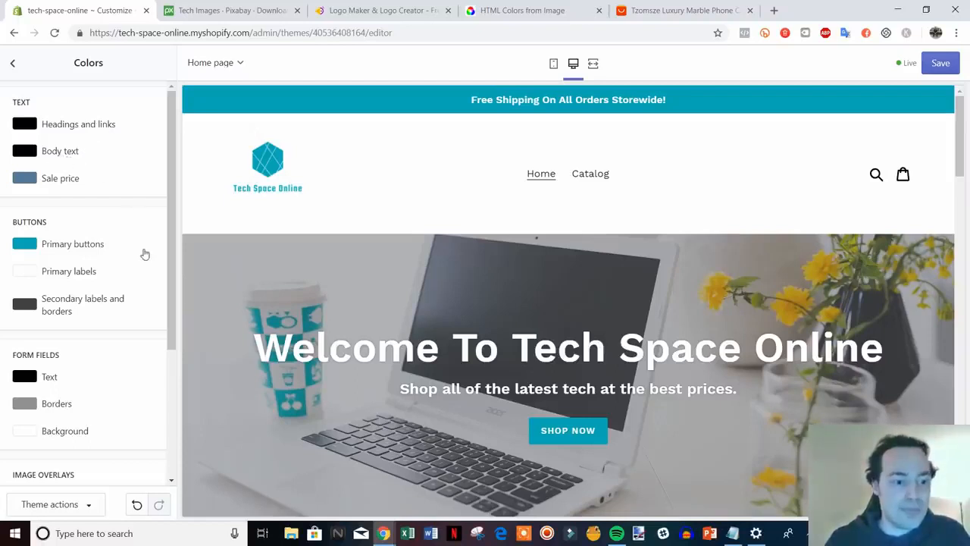
# Check the recoloured homepage preview, save the theme colours, and return to Theme settings.
pyautogui.scroll(-1, 327, 262)
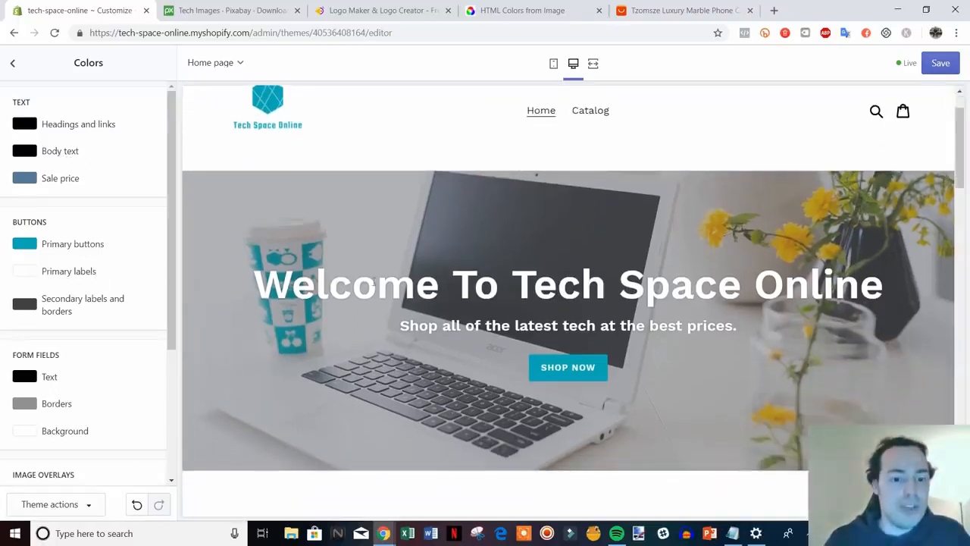
pyautogui.moveTo(266, 286); pyautogui.dragTo(893, 285)
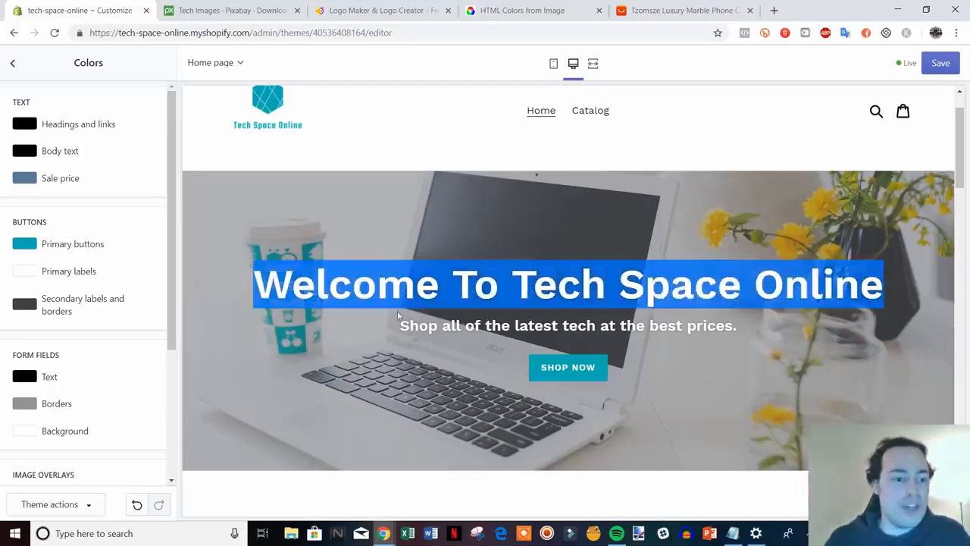
pyautogui.click(175, 257)
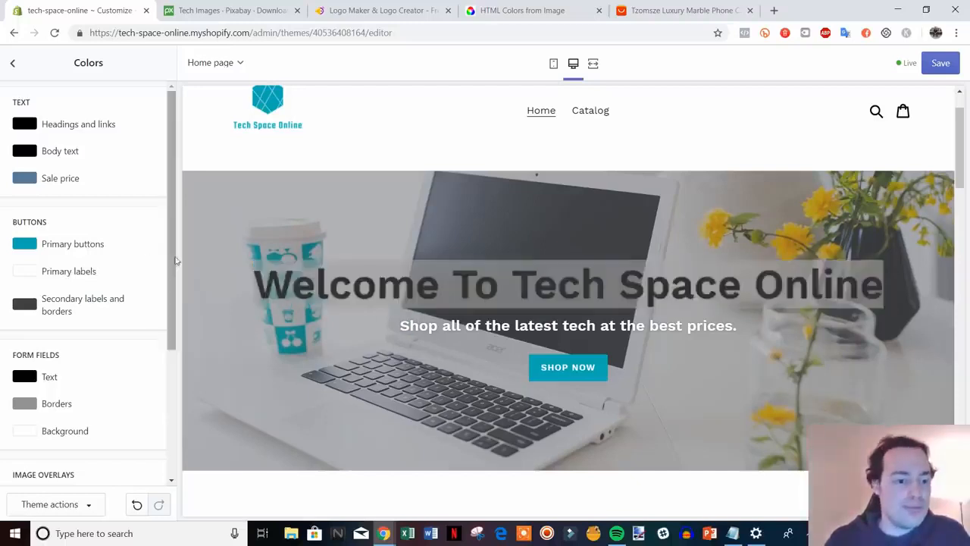
pyautogui.click(372, 321)
pyautogui.scroll(-2, 129, 284)
pyautogui.scroll(-1, 129, 285)
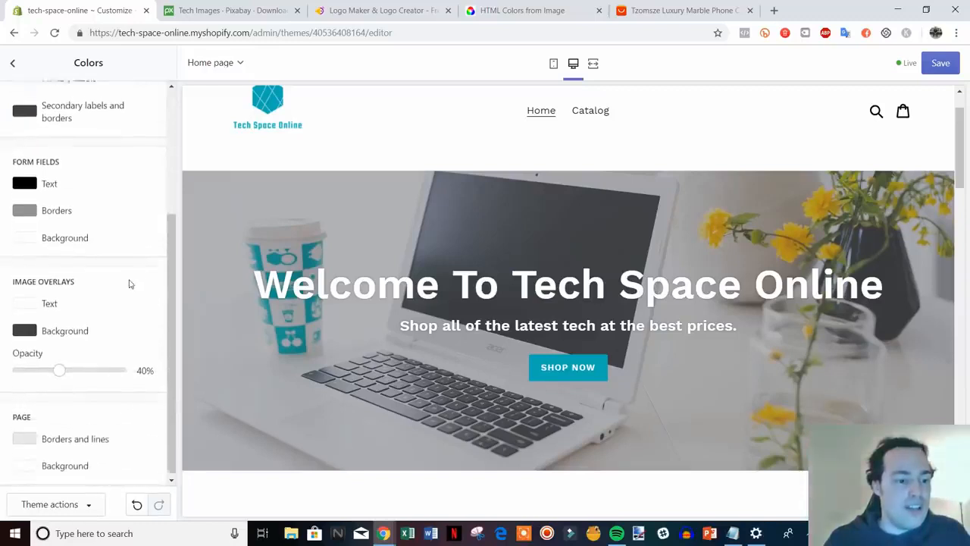
pyautogui.scroll(3, 130, 287)
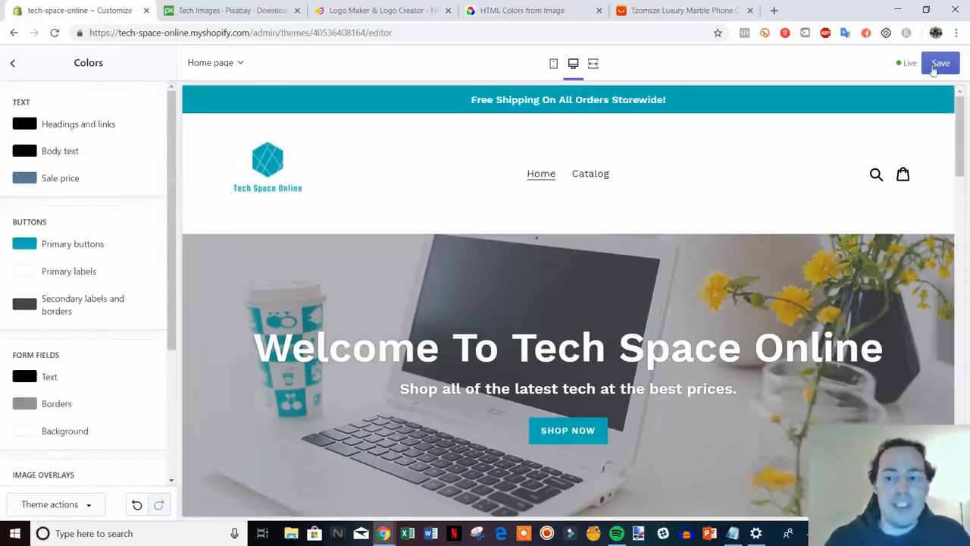
pyautogui.click(937, 65)
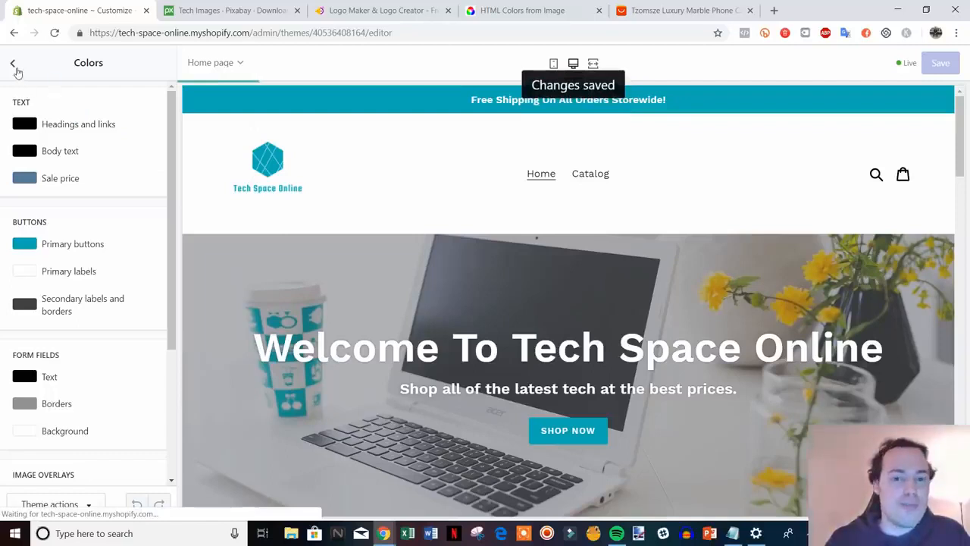
pyautogui.click(14, 65)
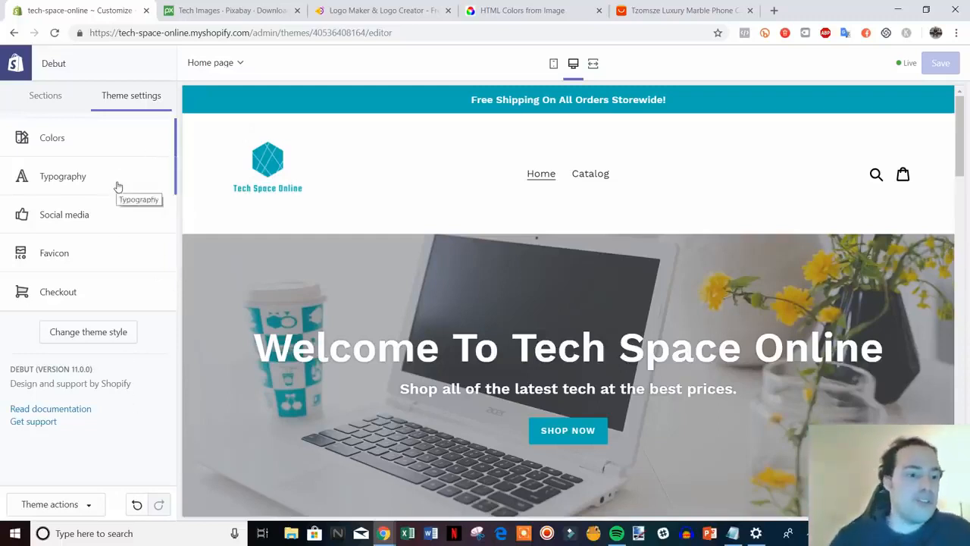
# Review Typography, browse other heading fonts, and keep Work Sans before returning to Theme settings.
pyautogui.click(91, 176)
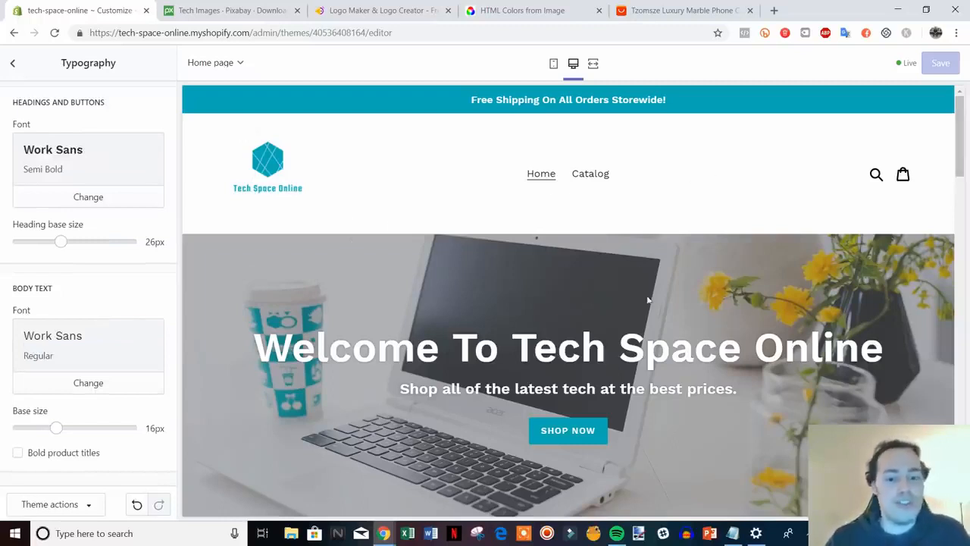
pyautogui.scroll(-1, 649, 300)
pyautogui.scroll(1, 692, 391)
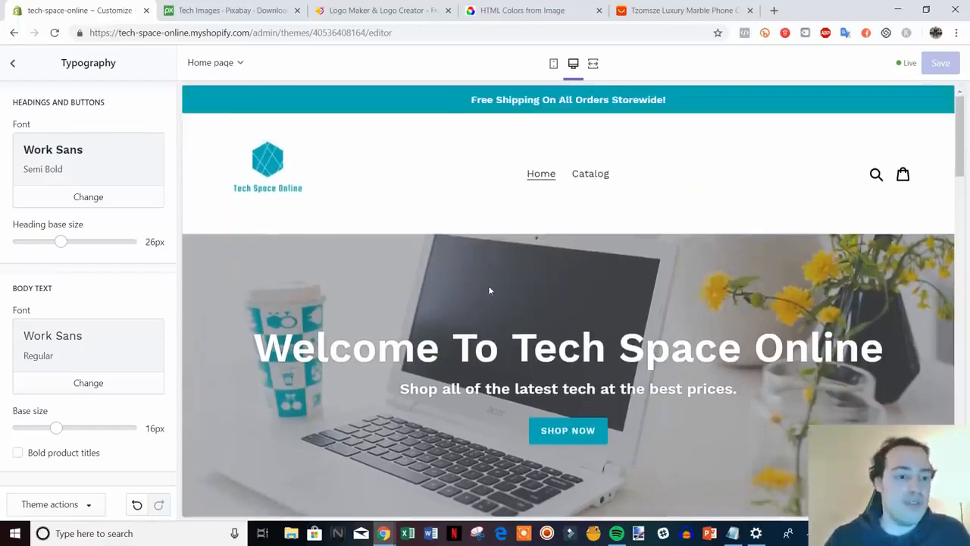
pyautogui.click(128, 200)
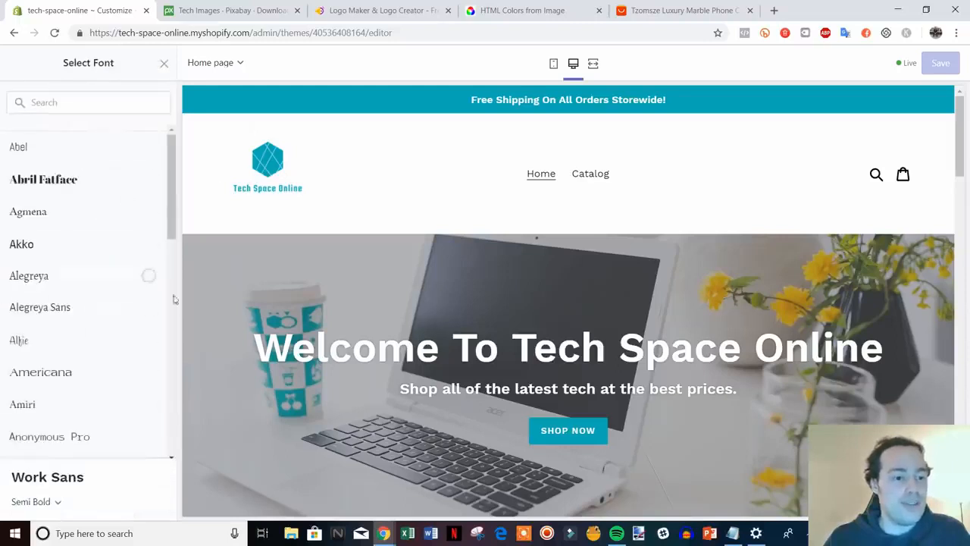
pyautogui.scroll(-1, 173, 299)
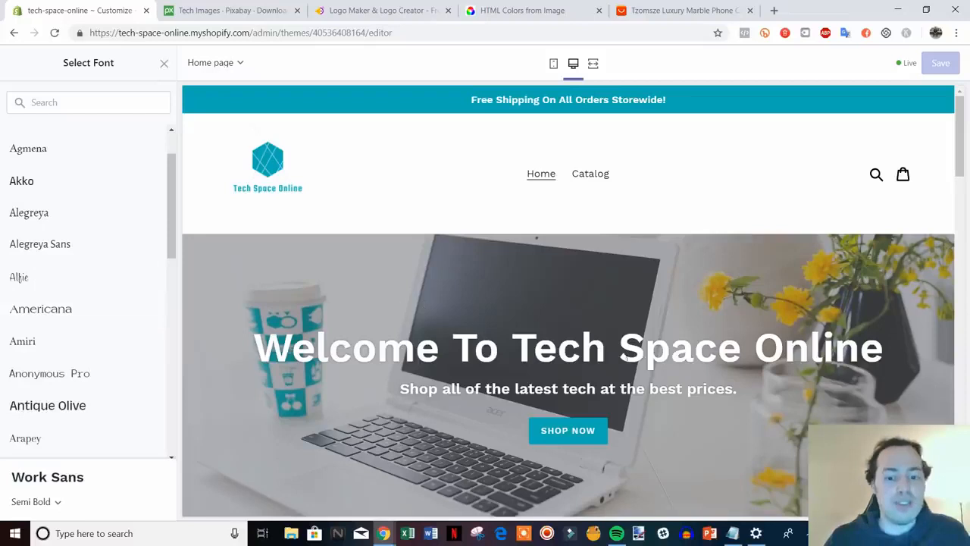
pyautogui.click(164, 63)
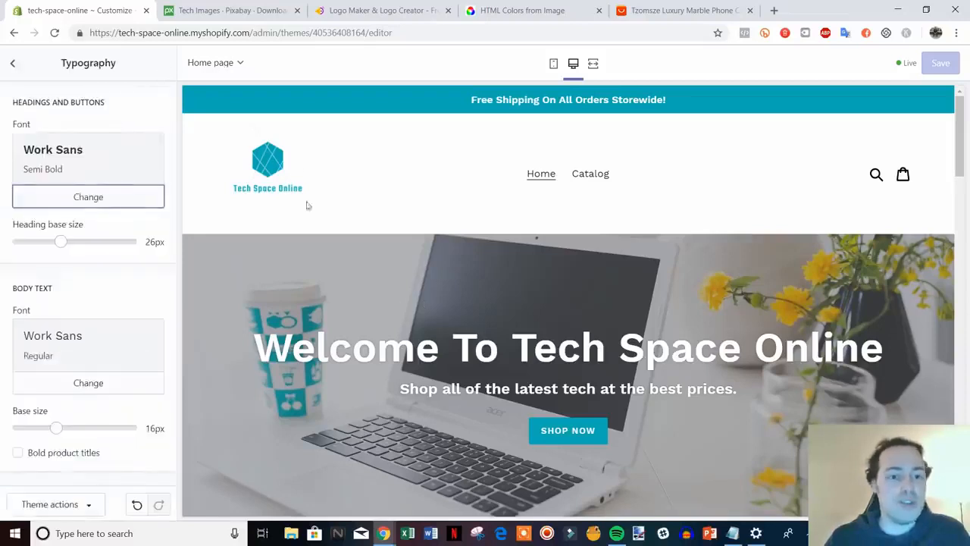
pyautogui.click(13, 64)
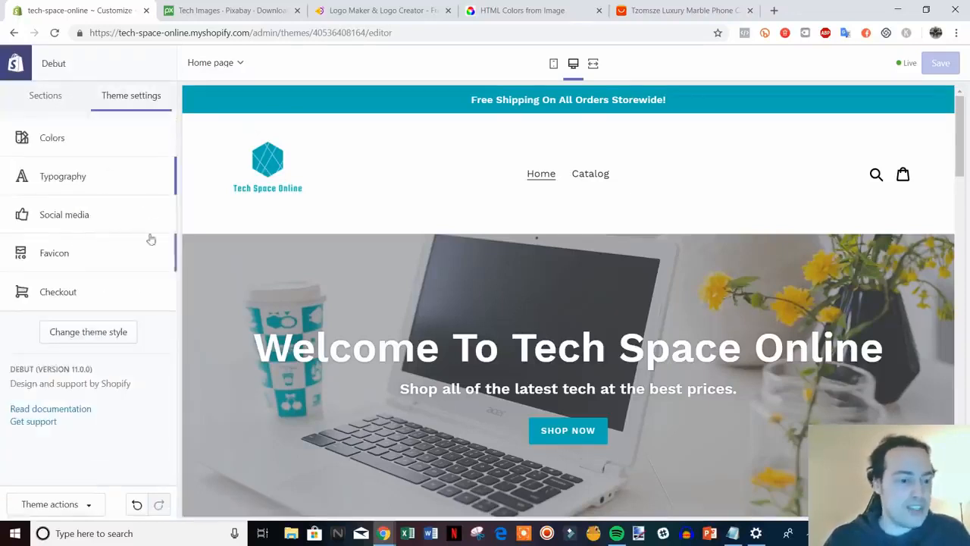
pyautogui.click(114, 216)
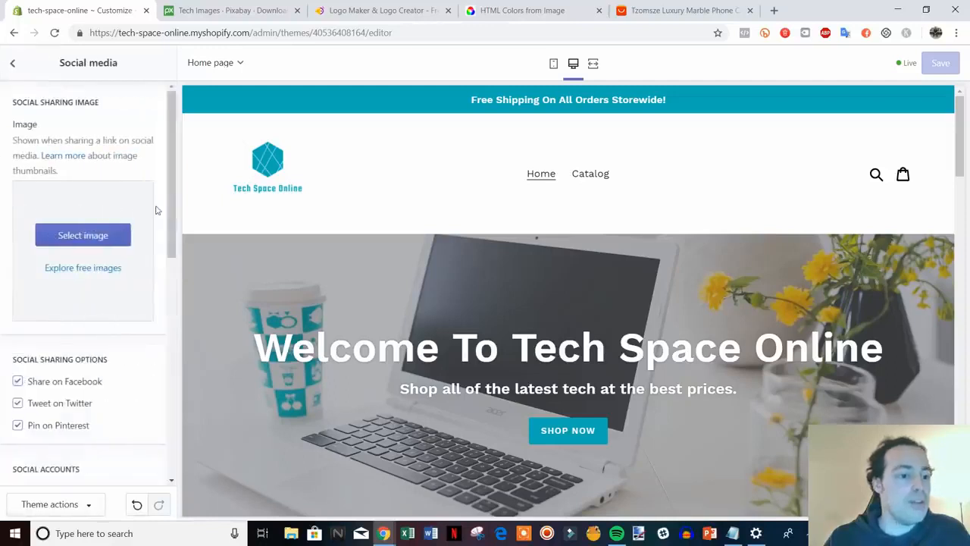
pyautogui.scroll(-3, 148, 223)
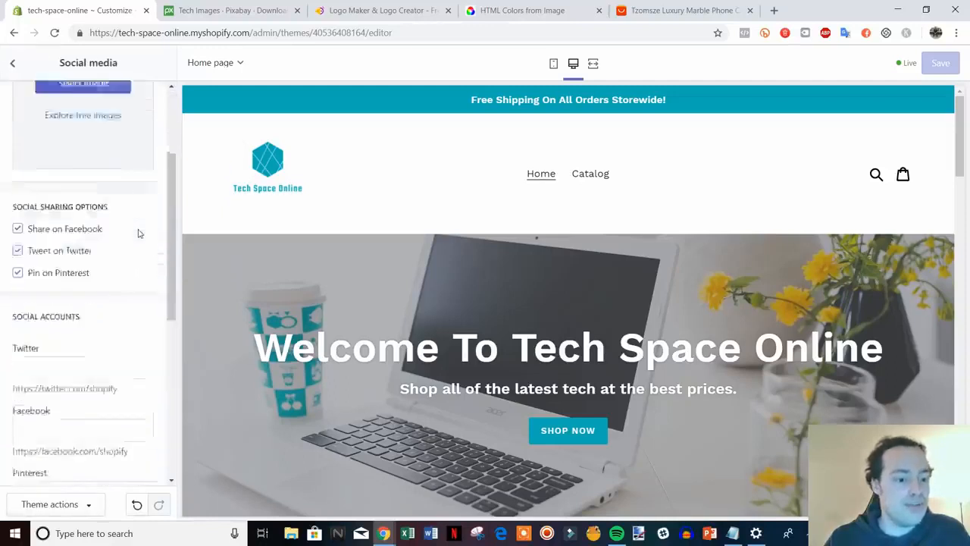
pyautogui.scroll(-3, 138, 233)
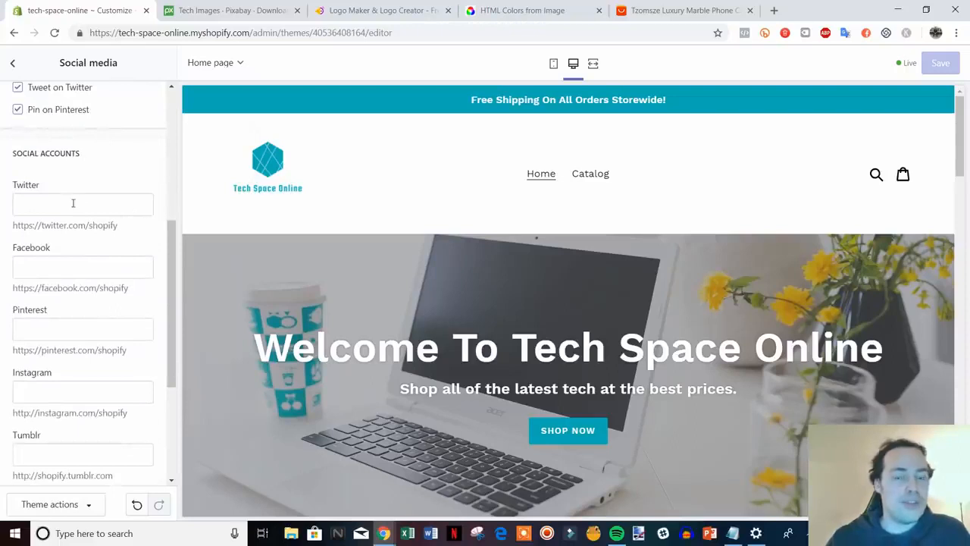
pyautogui.click(65, 202)
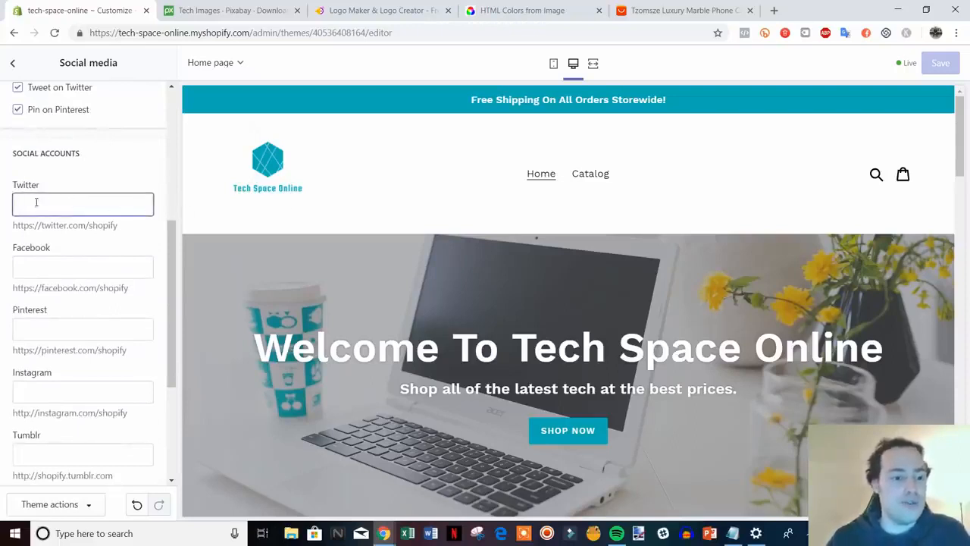
pyautogui.click(74, 258)
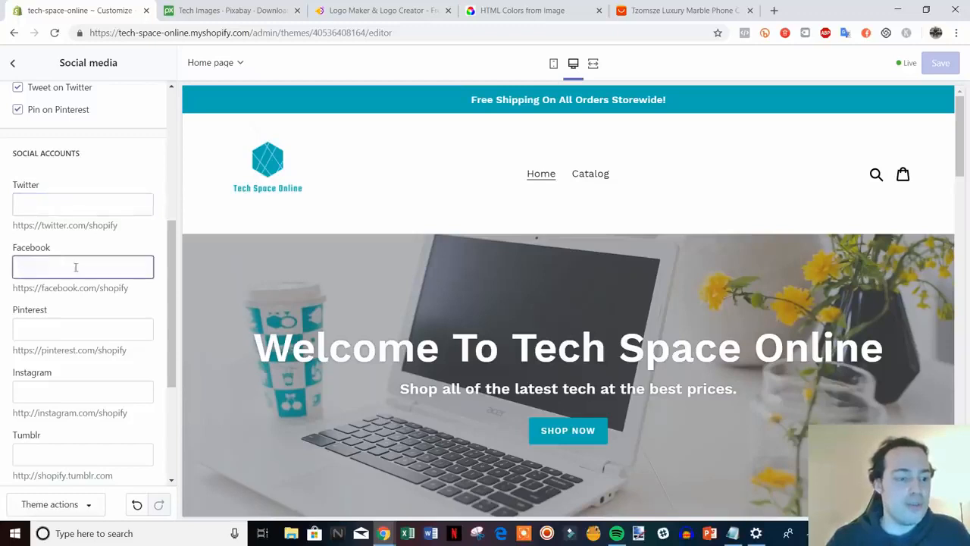
pyautogui.scroll(-3, 141, 319)
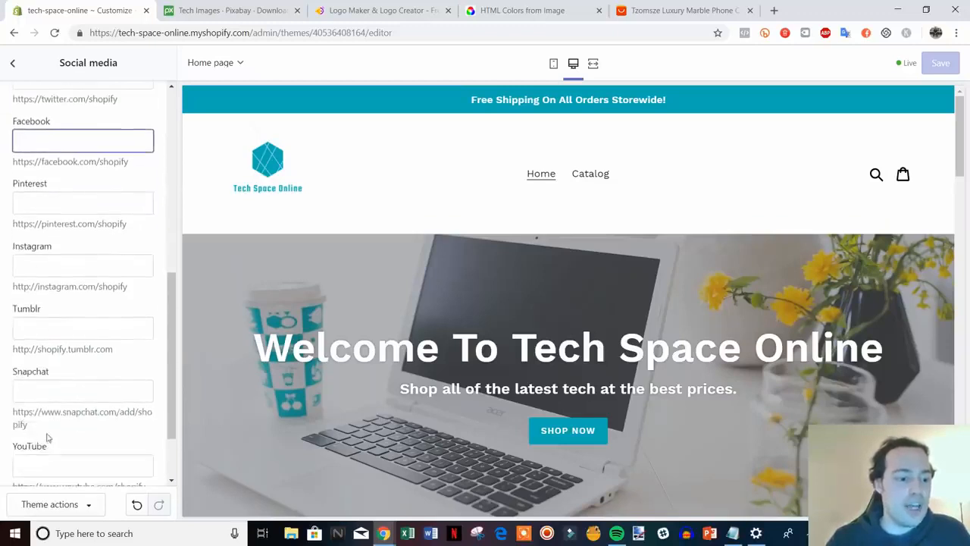
pyautogui.scroll(5, 75, 405)
pyautogui.click(12, 63)
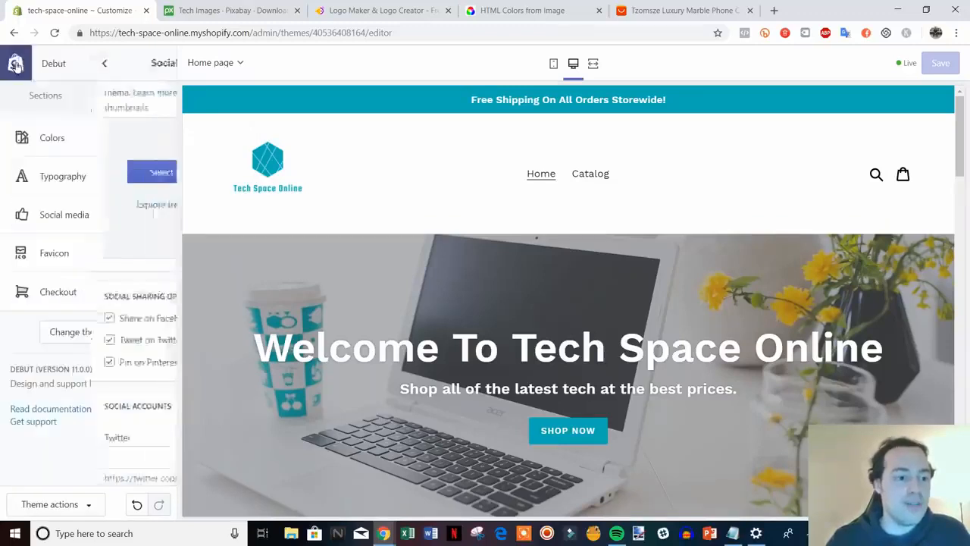
# Upload the favicon image from HatchfulExport-All, set it as the store favicon, and save.
pyautogui.click(104, 261)
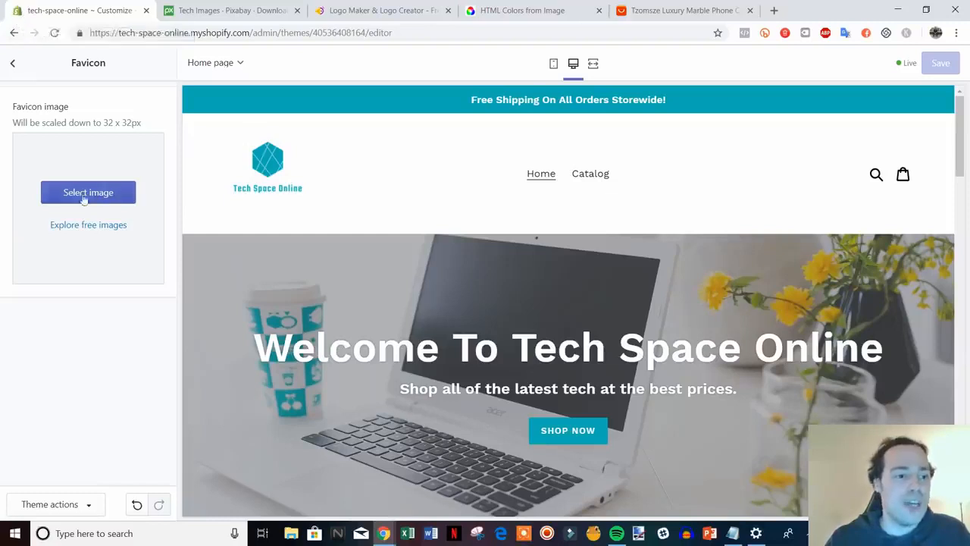
pyautogui.click(130, 198)
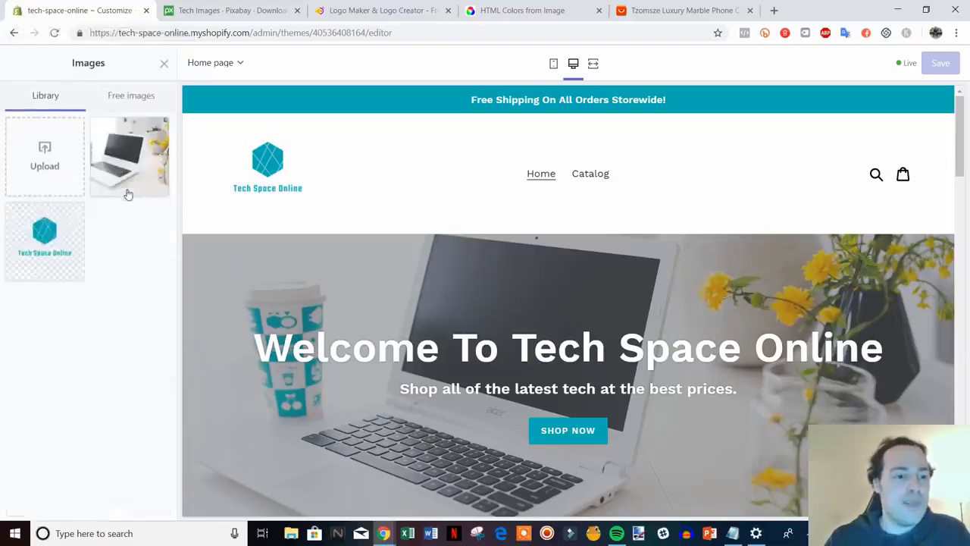
pyautogui.click(45, 160)
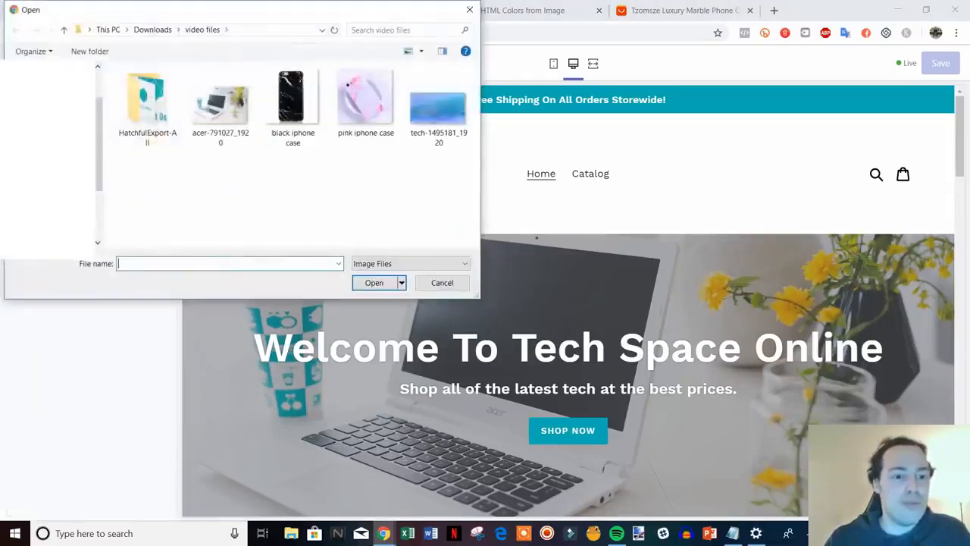
pyautogui.doubleClick(161, 119)
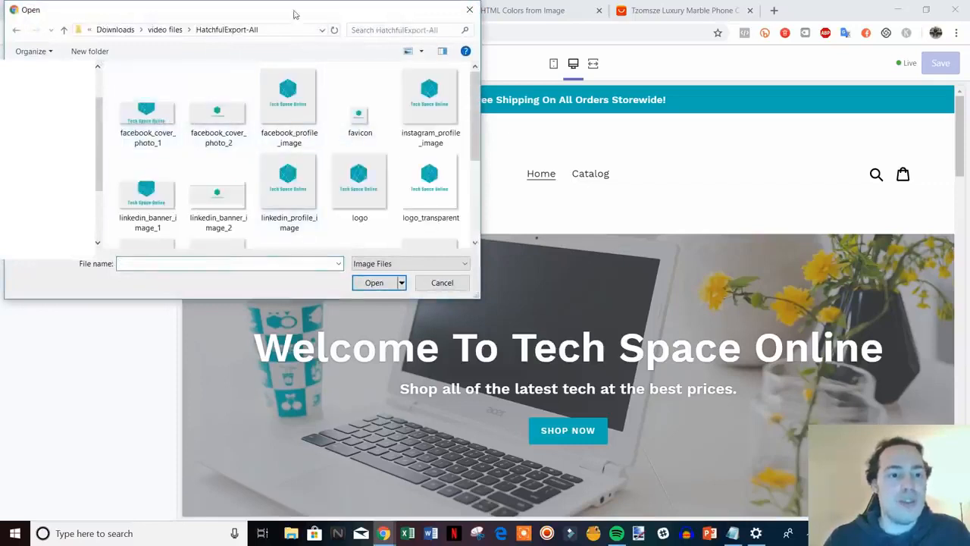
pyautogui.moveTo(295, 11); pyautogui.dragTo(246, 22)
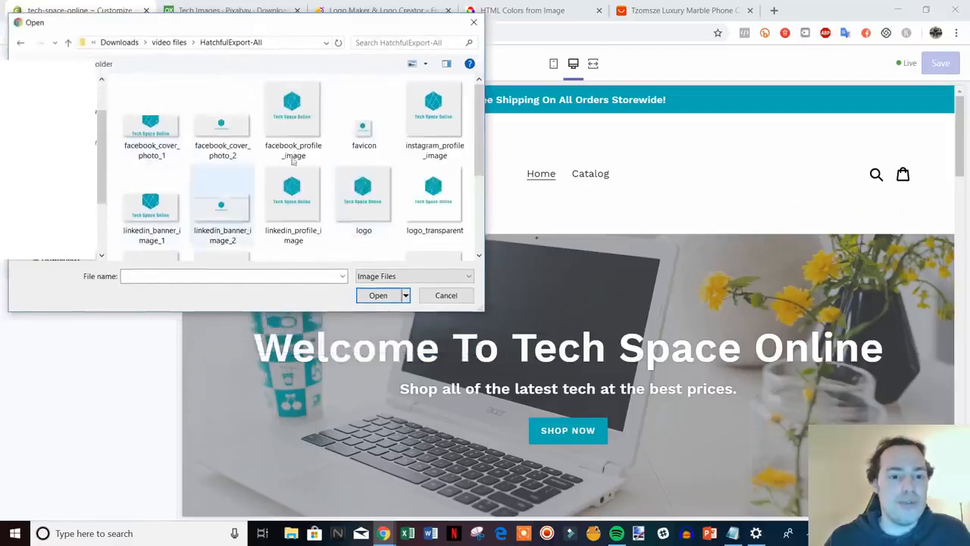
pyautogui.doubleClick(364, 129)
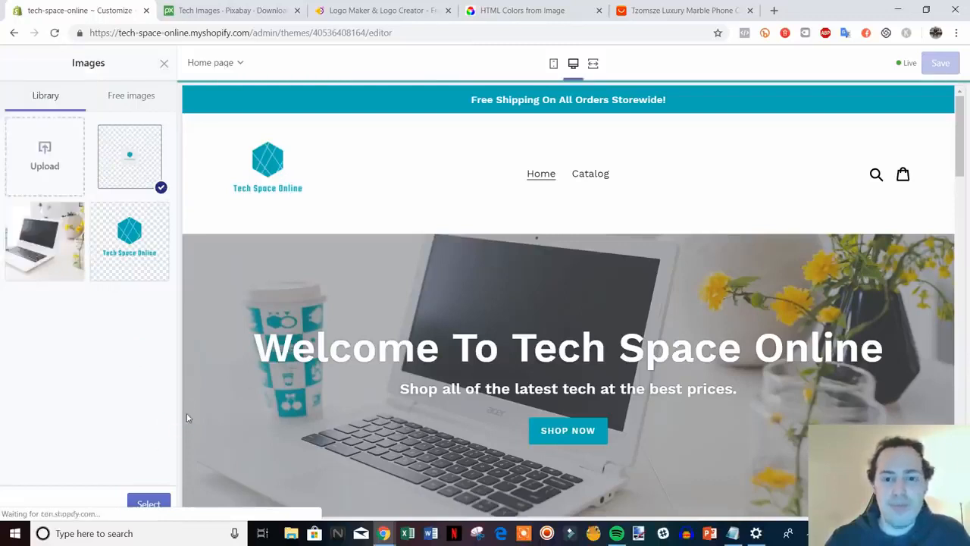
pyautogui.click(154, 506)
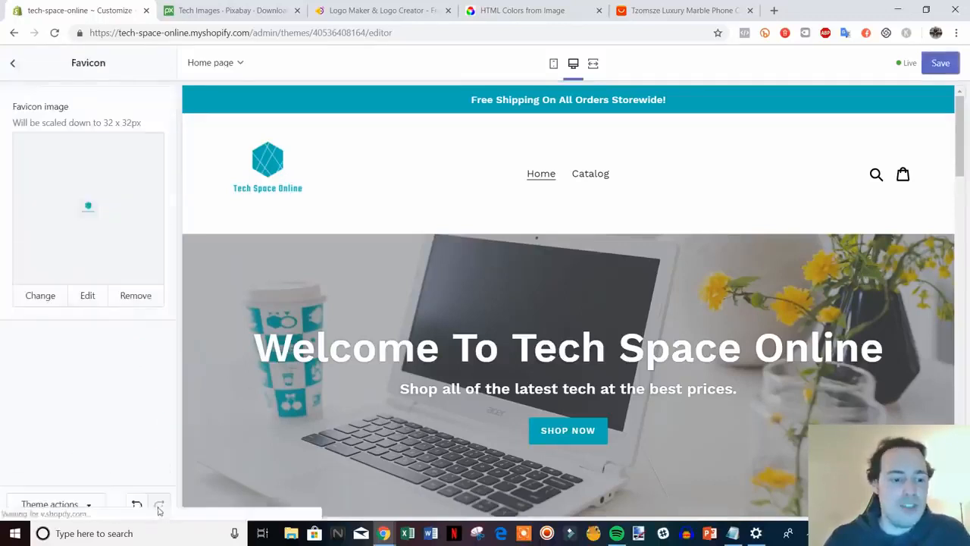
pyautogui.click(944, 63)
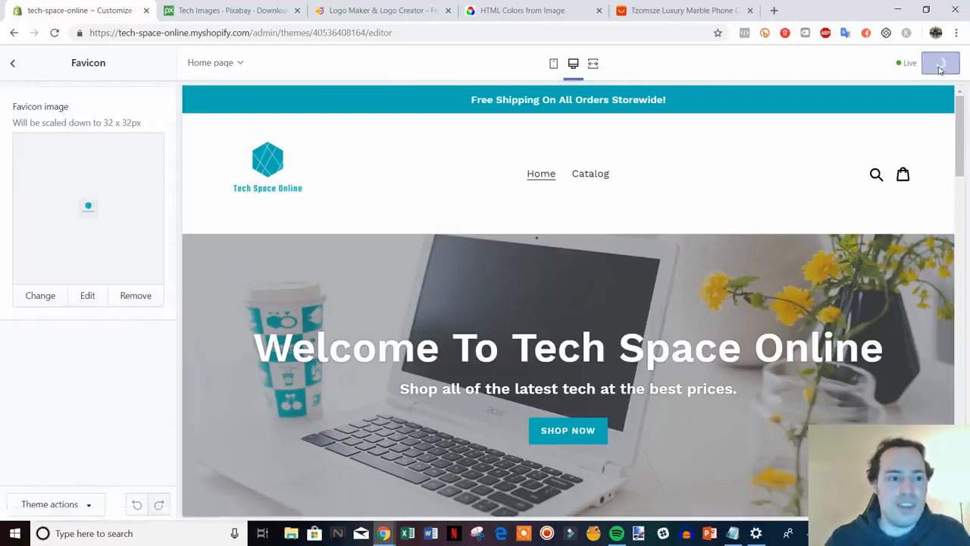
pyautogui.click(16, 67)
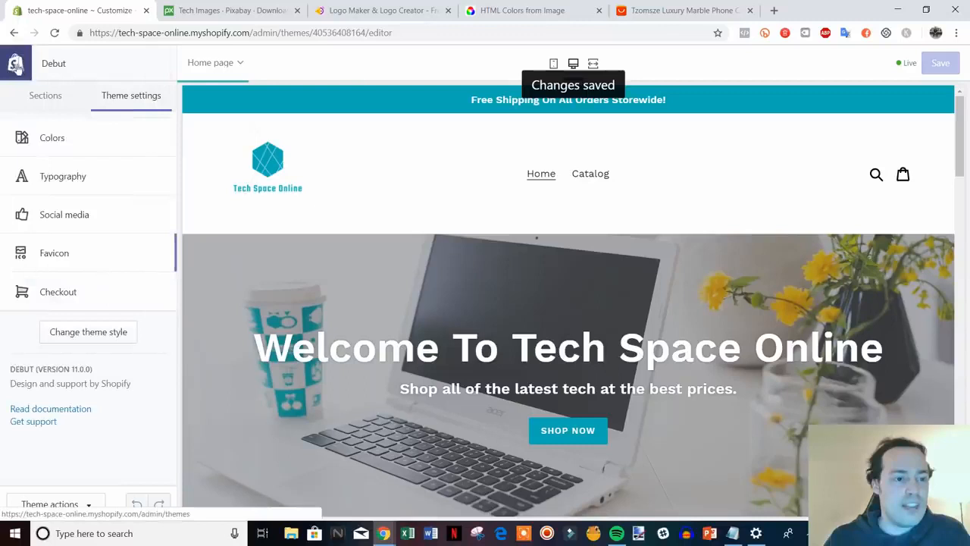
# Switch to the Sections list, scan the homepage preview, and open Image with text.
pyautogui.click(50, 107)
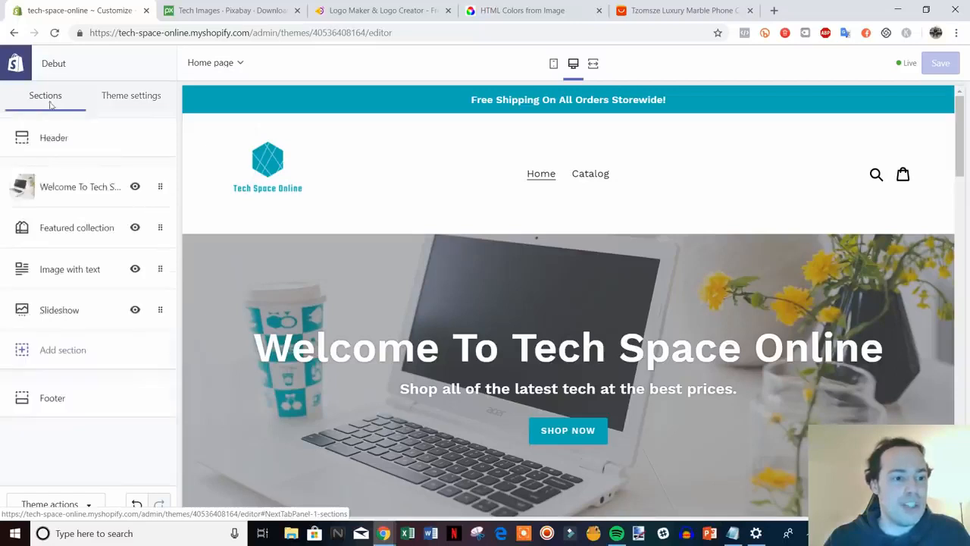
pyautogui.scroll(-6, 790, 430)
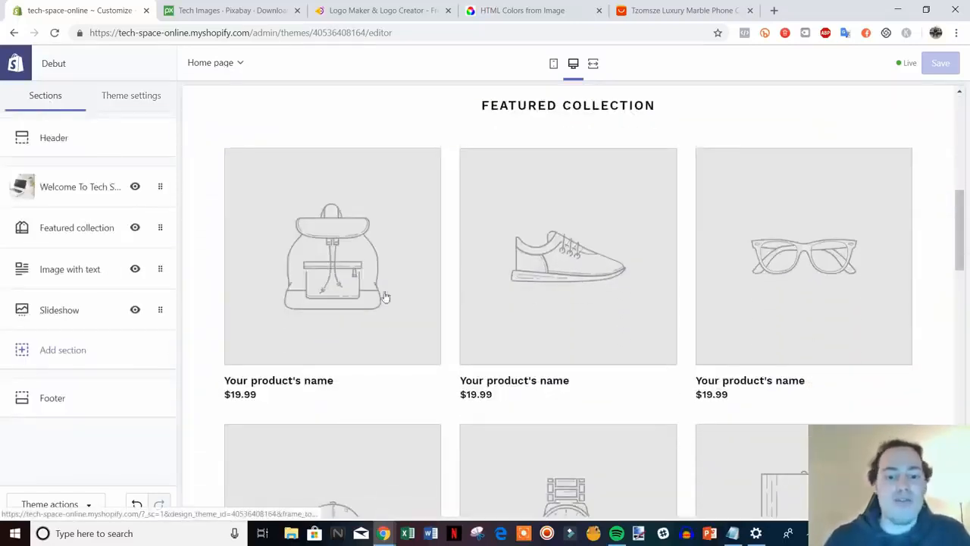
pyautogui.scroll(-1, 748, 288)
pyautogui.scroll(2, 728, 324)
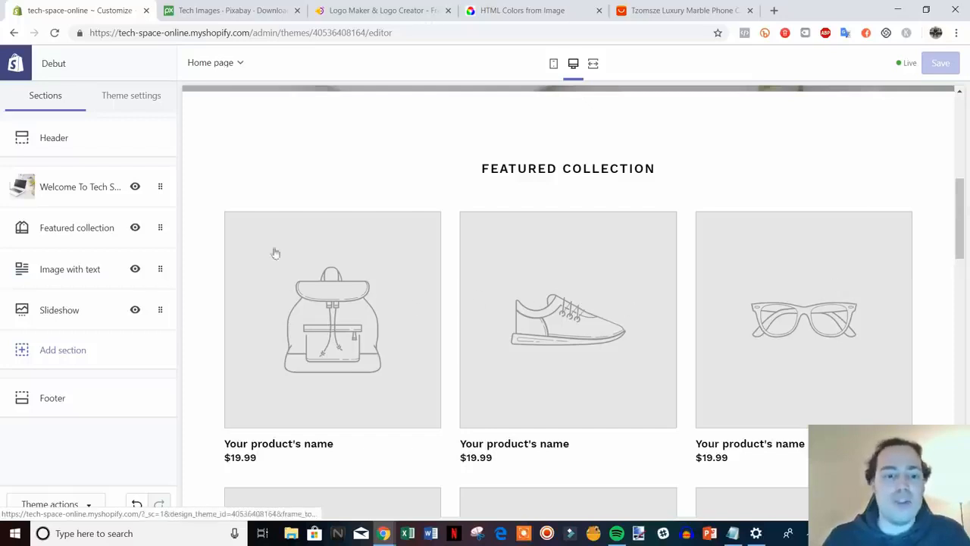
pyautogui.scroll(-2, 659, 310)
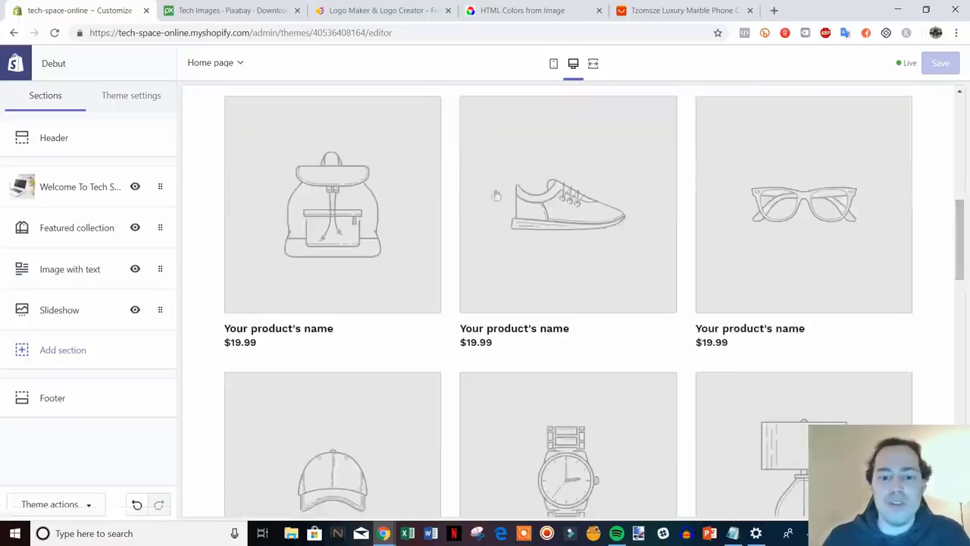
pyautogui.scroll(2, 526, 429)
pyautogui.scroll(-5, 514, 303)
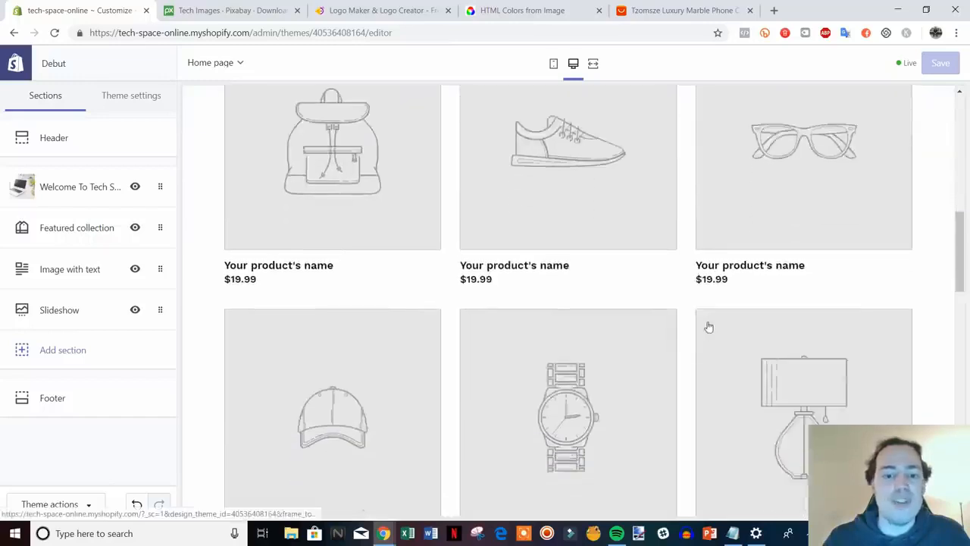
pyautogui.scroll(-5, 657, 271)
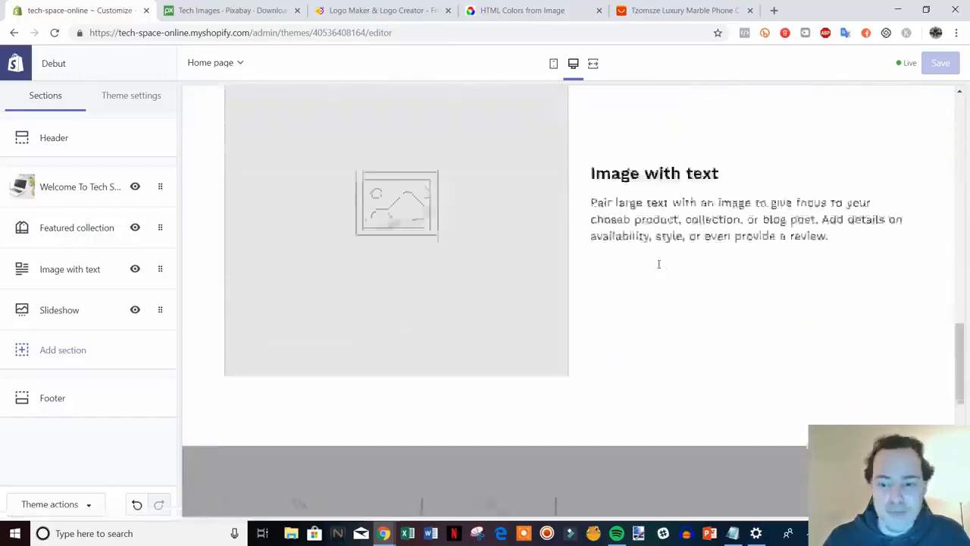
pyautogui.scroll(1, 678, 281)
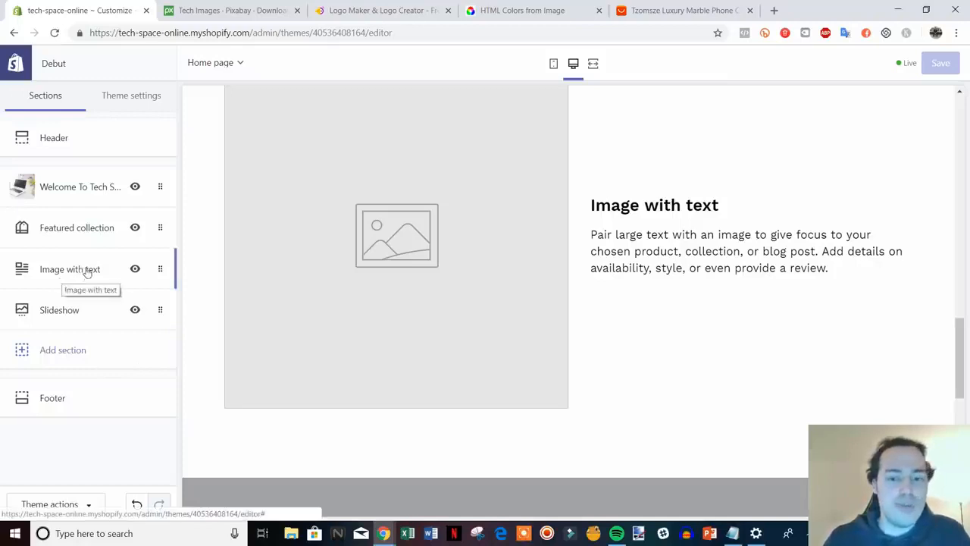
pyautogui.scroll(1, 629, 402)
pyautogui.scroll(-1, 628, 403)
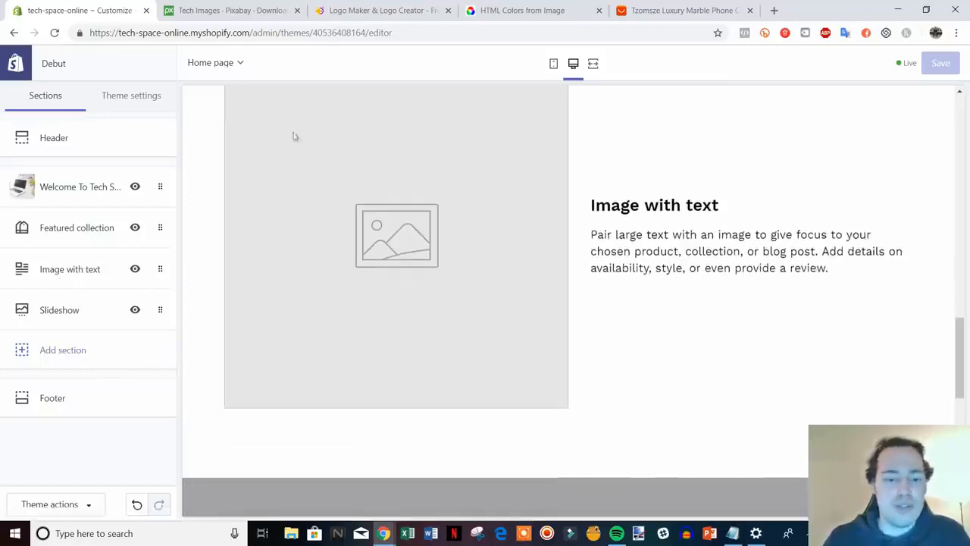
pyautogui.click(38, 267)
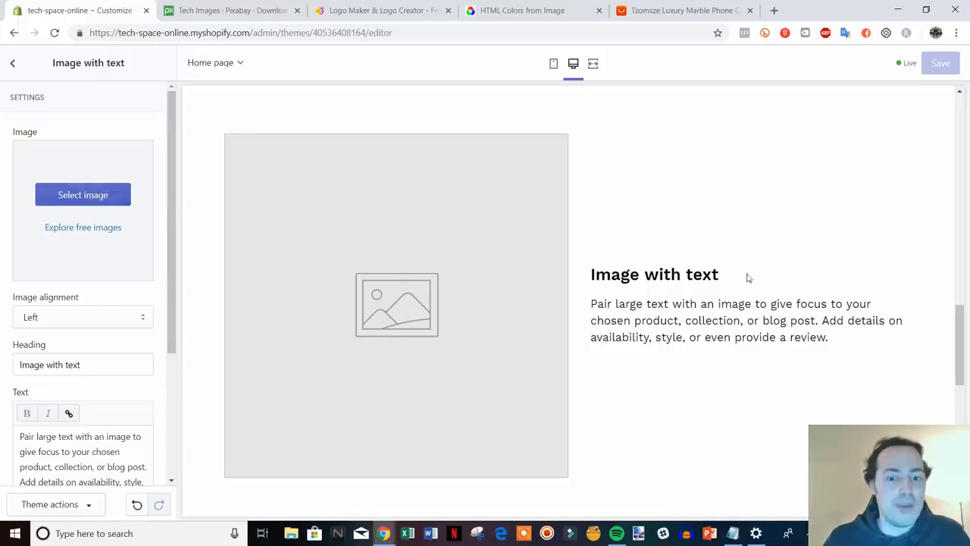
# Remove the Image with text section, leaving welcome banner, Featured collection and Slideshow.
pyautogui.scroll(-1, 326, 321)
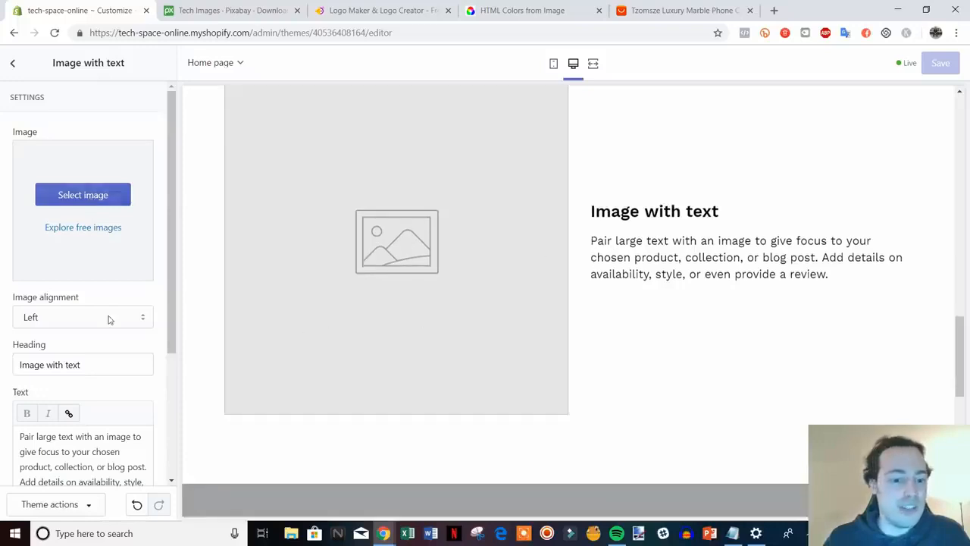
pyautogui.scroll(3, 660, 372)
pyautogui.scroll(-7, 658, 375)
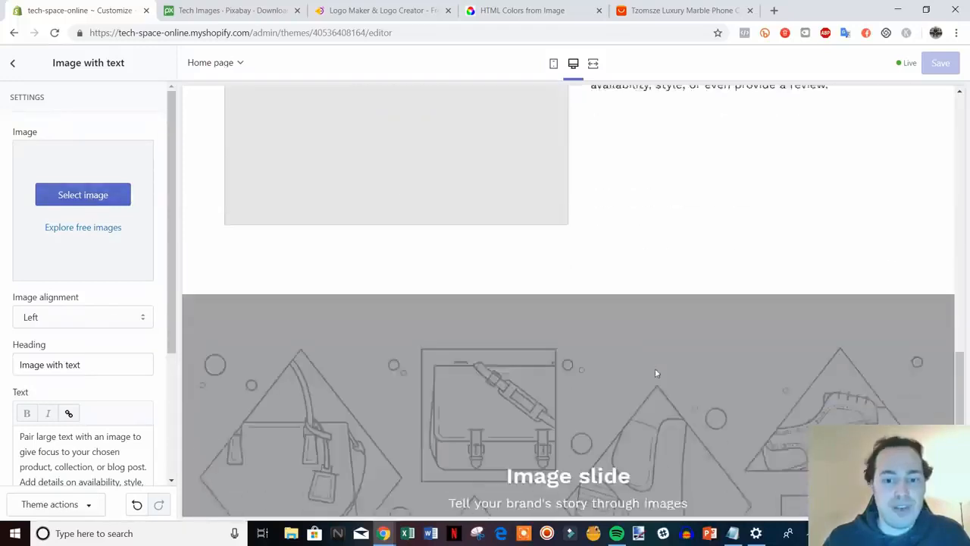
pyautogui.scroll(-3, 99, 243)
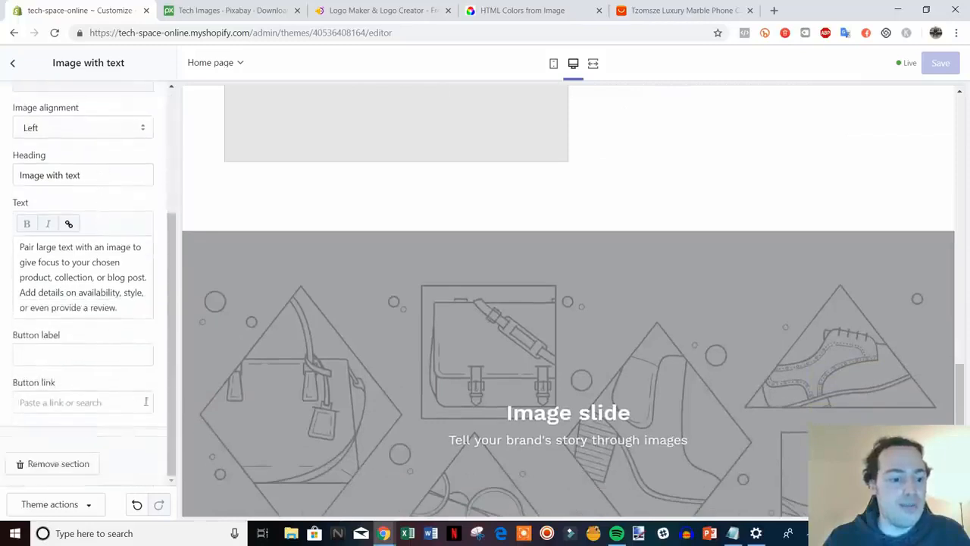
pyautogui.scroll(4, 506, 283)
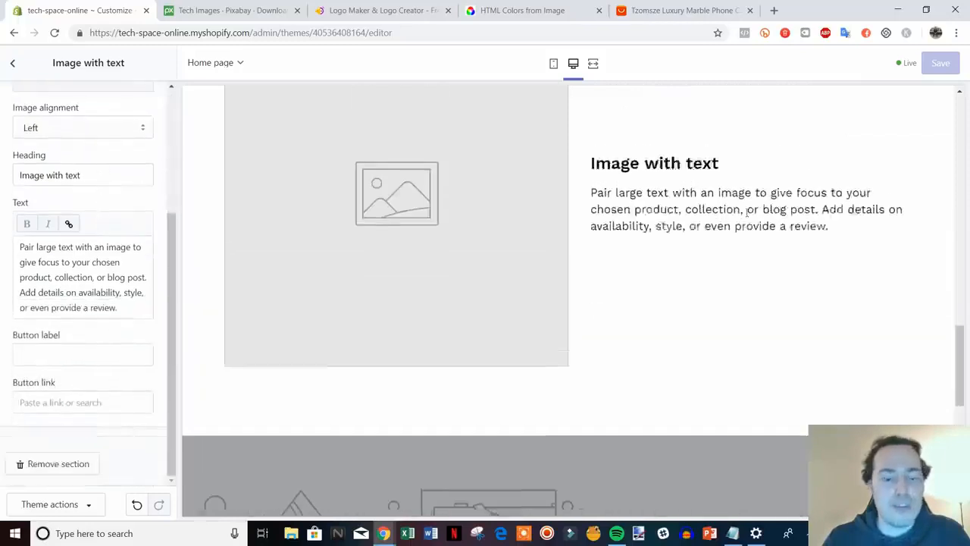
pyautogui.click(60, 464)
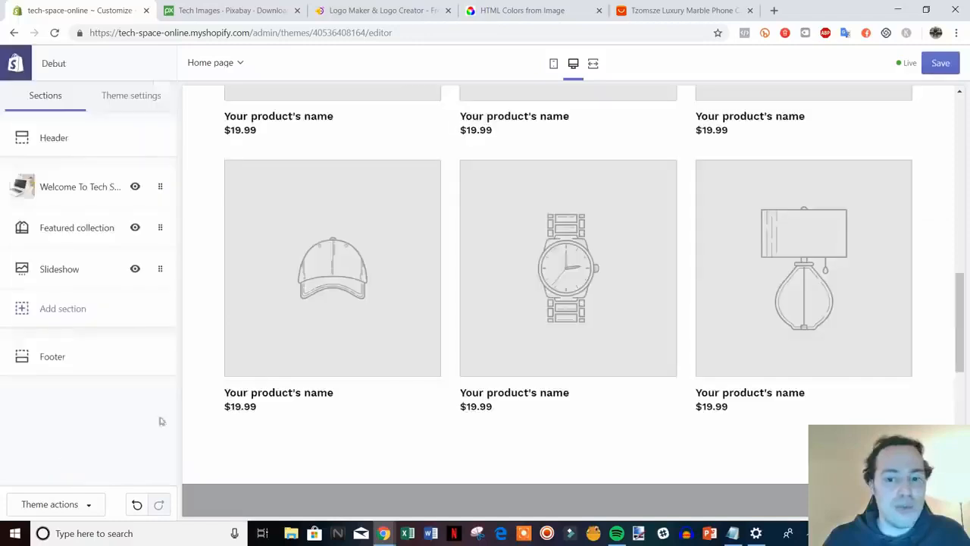
pyautogui.scroll(-1, 596, 288)
pyautogui.scroll(-5, 593, 291)
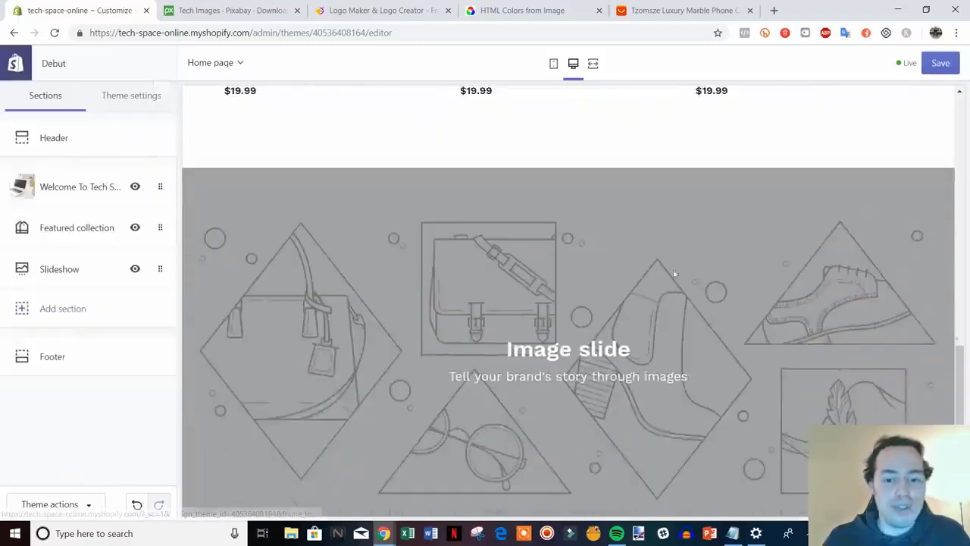
pyautogui.scroll(-2, 602, 312)
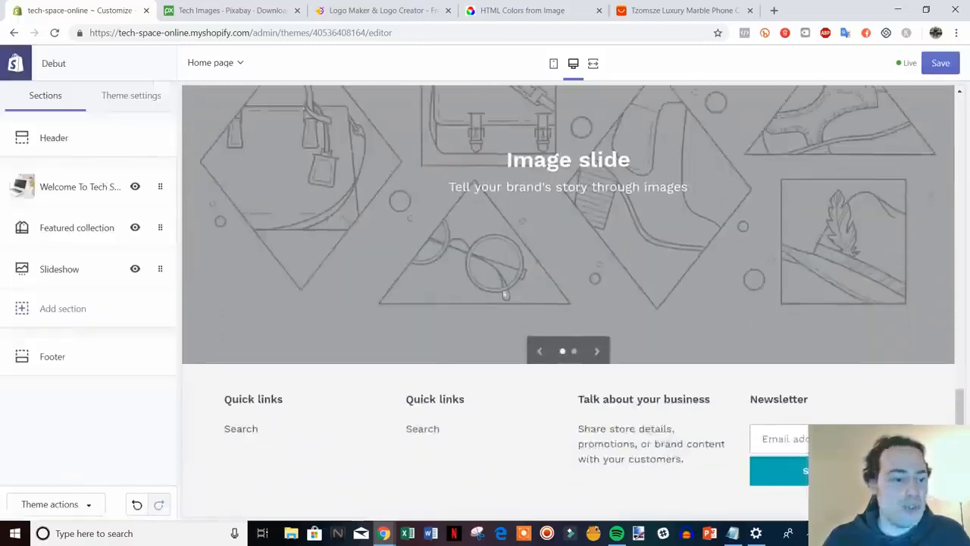
pyautogui.scroll(3, 567, 351)
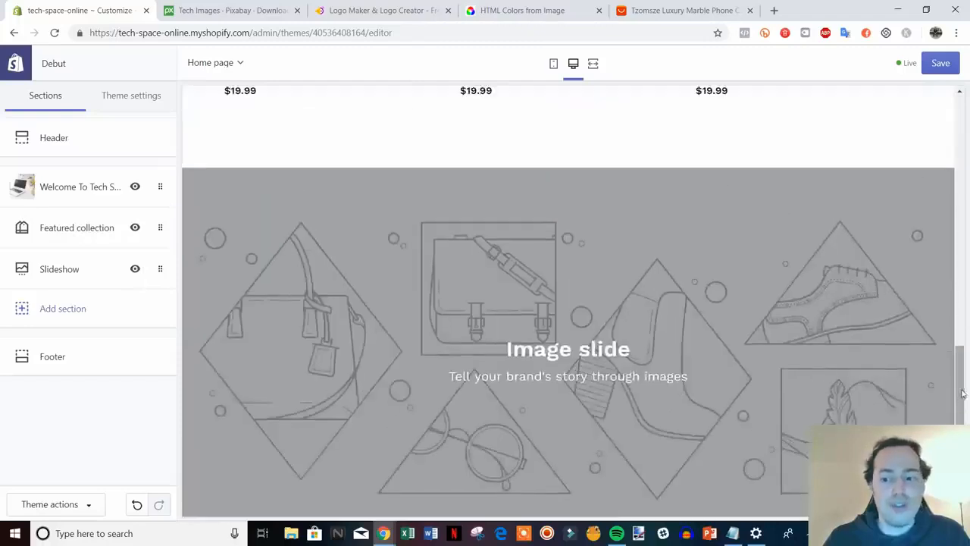
pyautogui.moveTo(962, 395)
pyautogui.mouseDown()
pyautogui.moveTo(937, 160)
pyautogui.moveTo(960, 388)
pyautogui.mouseUp()
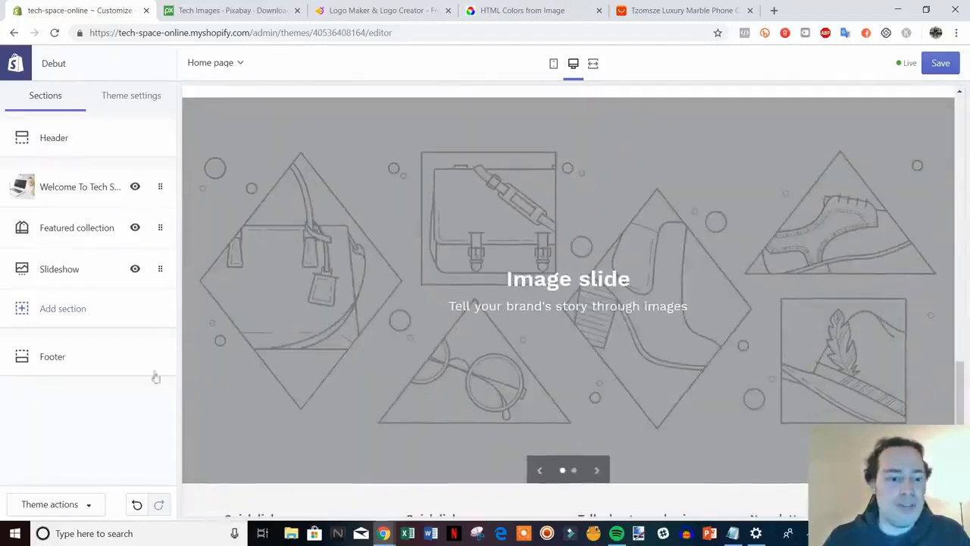
# Upload tech-1495181_1920 from video files as the first Slideshow image slide's background.
pyautogui.click(72, 268)
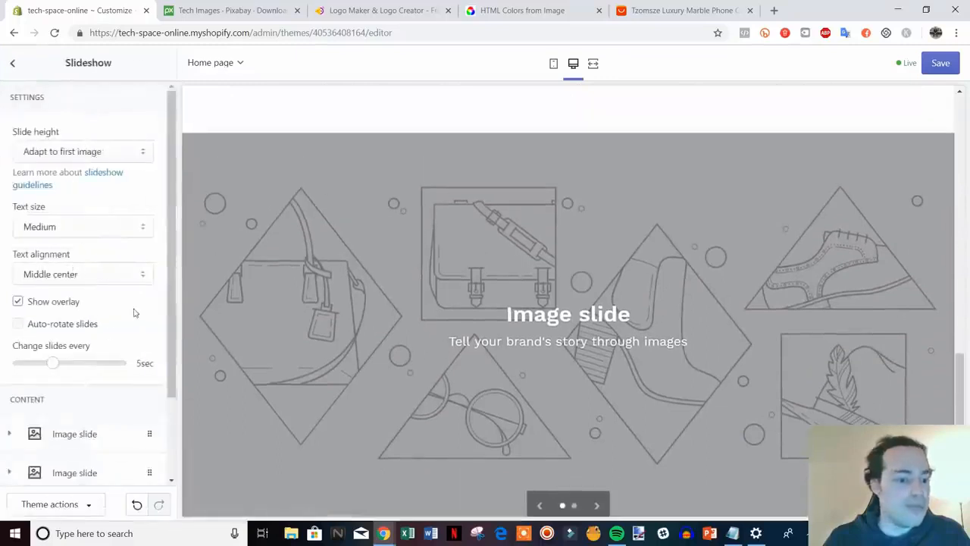
pyautogui.scroll(-2, 172, 273)
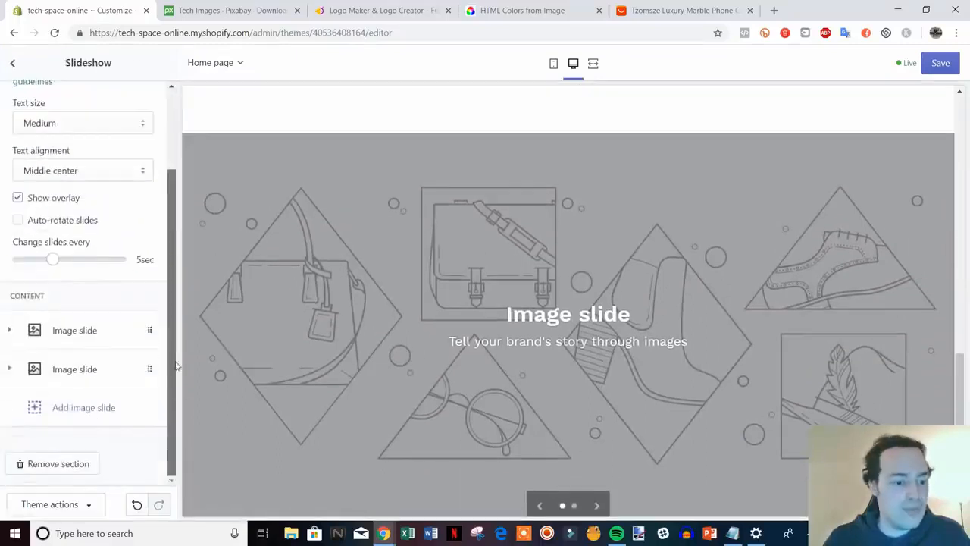
pyautogui.click(102, 336)
pyautogui.scroll(-1, 95, 353)
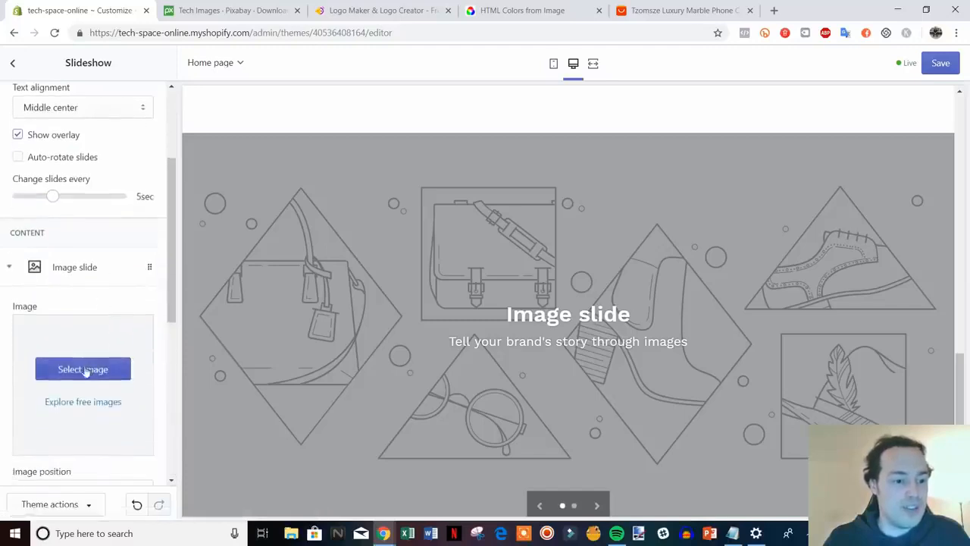
pyautogui.click(85, 369)
pyautogui.click(44, 151)
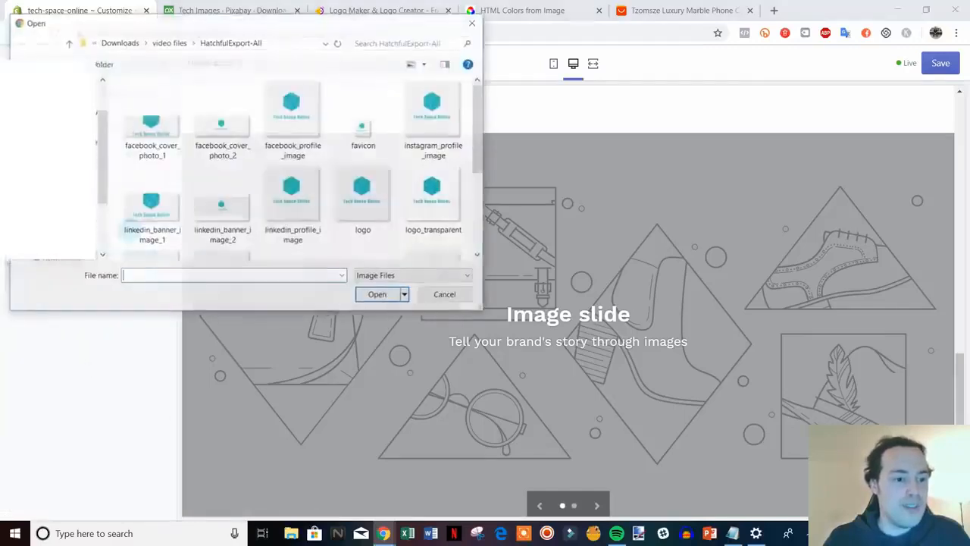
pyautogui.click(66, 44)
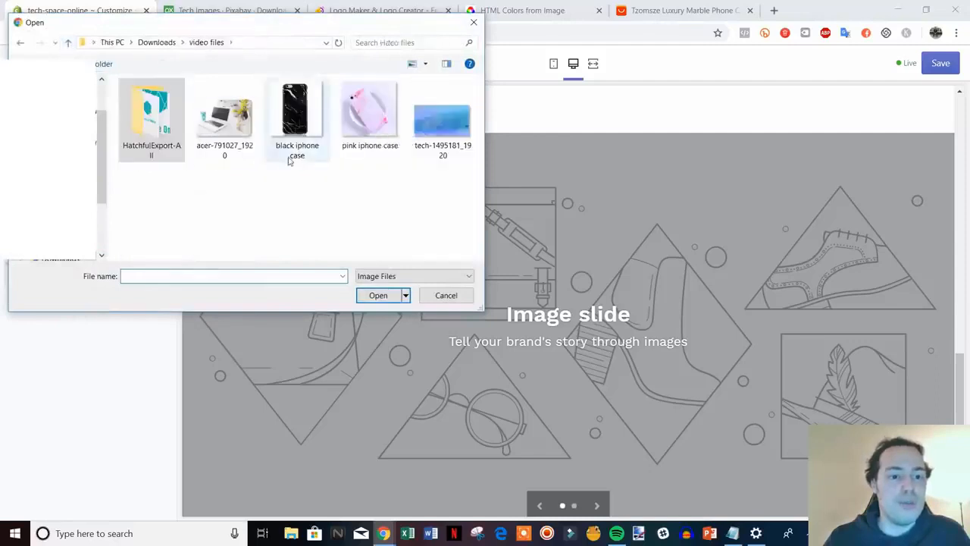
pyautogui.doubleClick(438, 113)
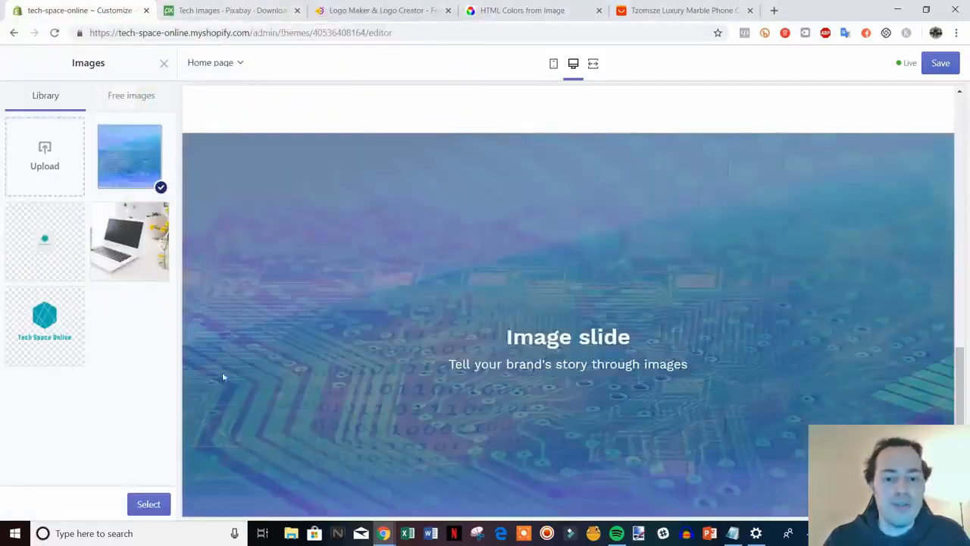
pyautogui.click(142, 503)
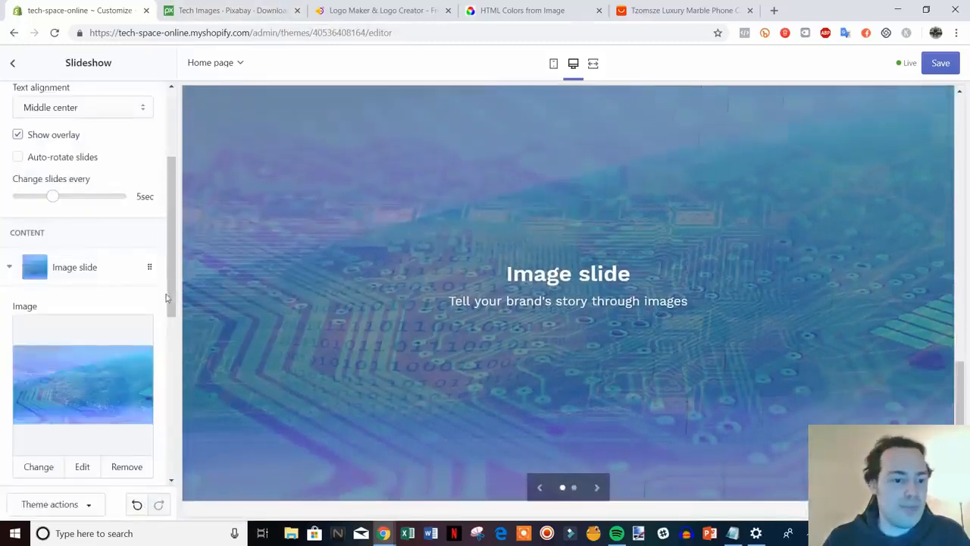
pyautogui.moveTo(167, 297); pyautogui.dragTo(159, 423)
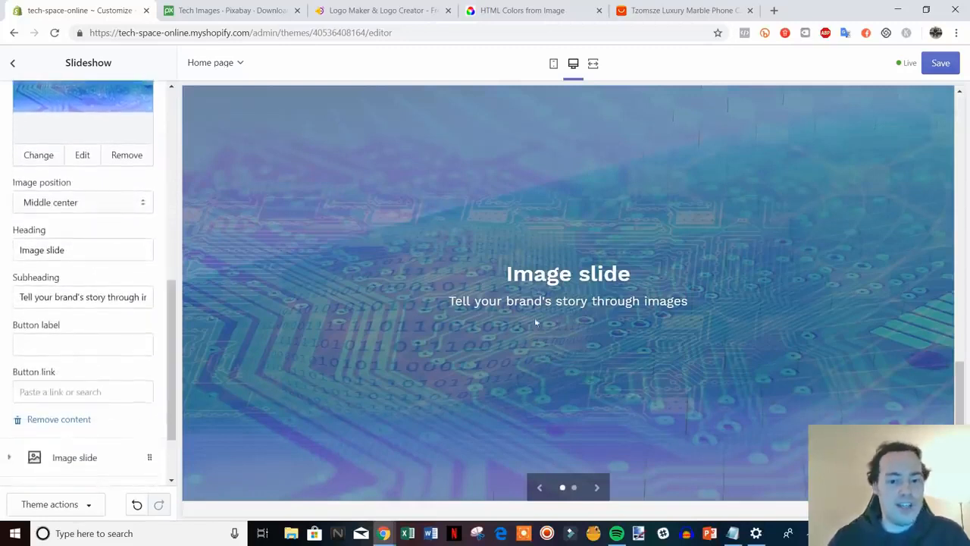
# Change the slide heading to 'Check out our seasonal specials' and clear the subheading.
pyautogui.moveTo(86, 249); pyautogui.dragTo(15, 258)
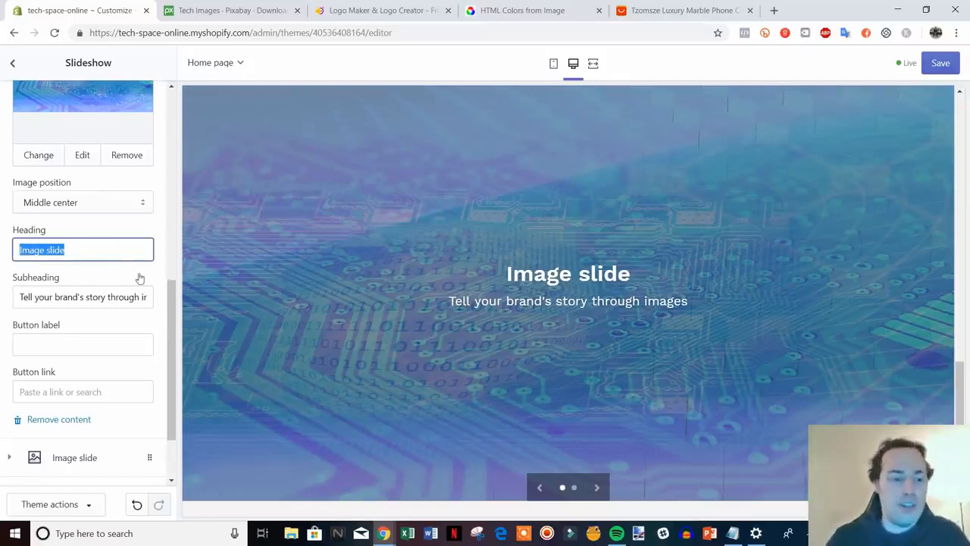
pyautogui.write('Ch')
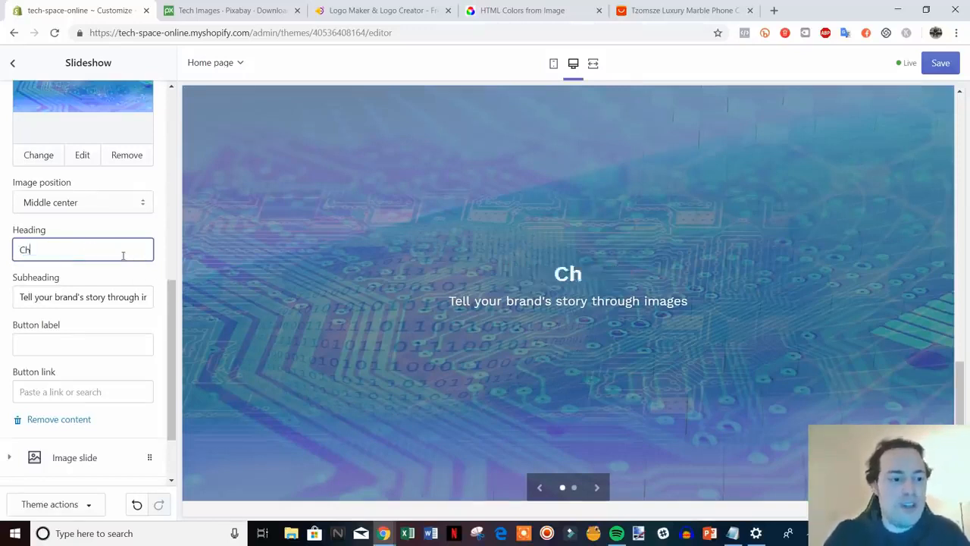
pyautogui.write('eck out our')
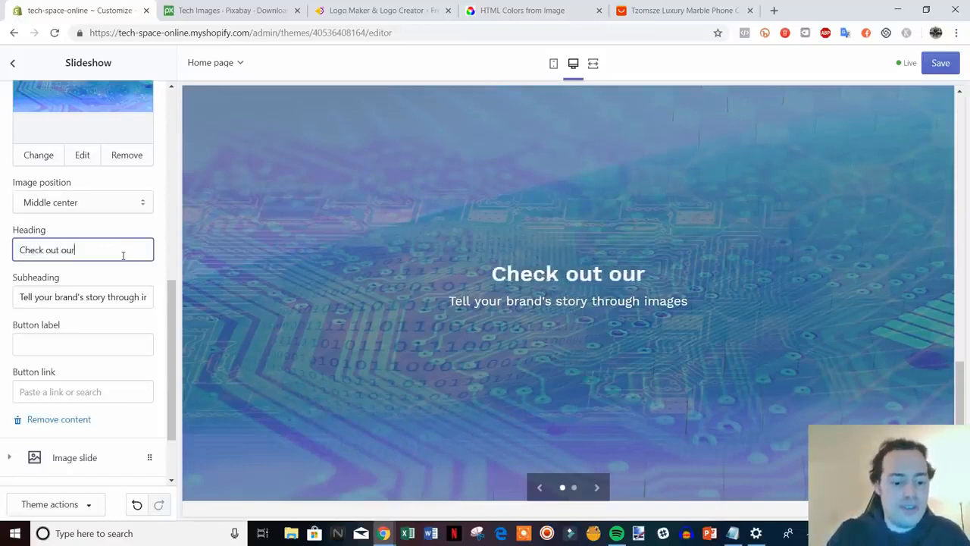
pyautogui.write(' seasonal specials')
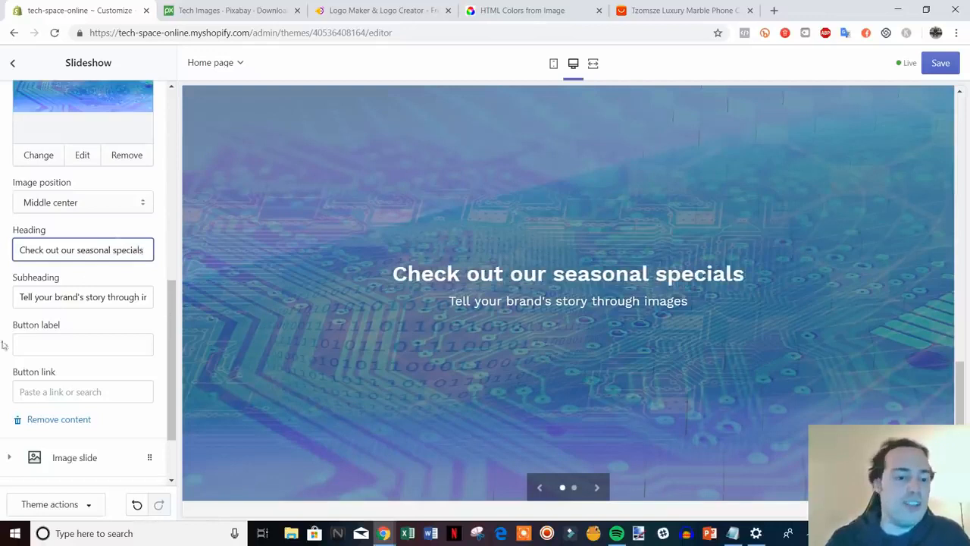
pyautogui.moveTo(21, 301); pyautogui.dragTo(195, 303)
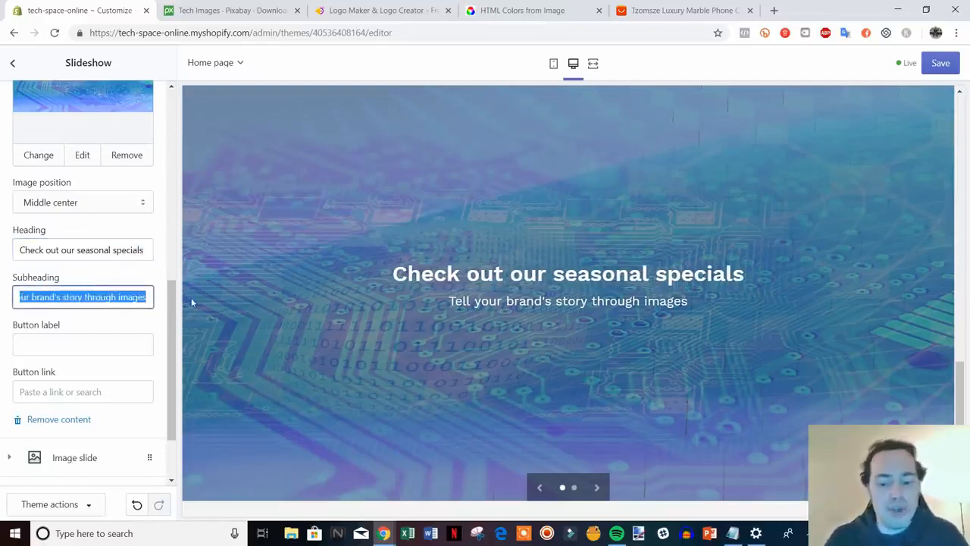
pyautogui.press('BackSpace')
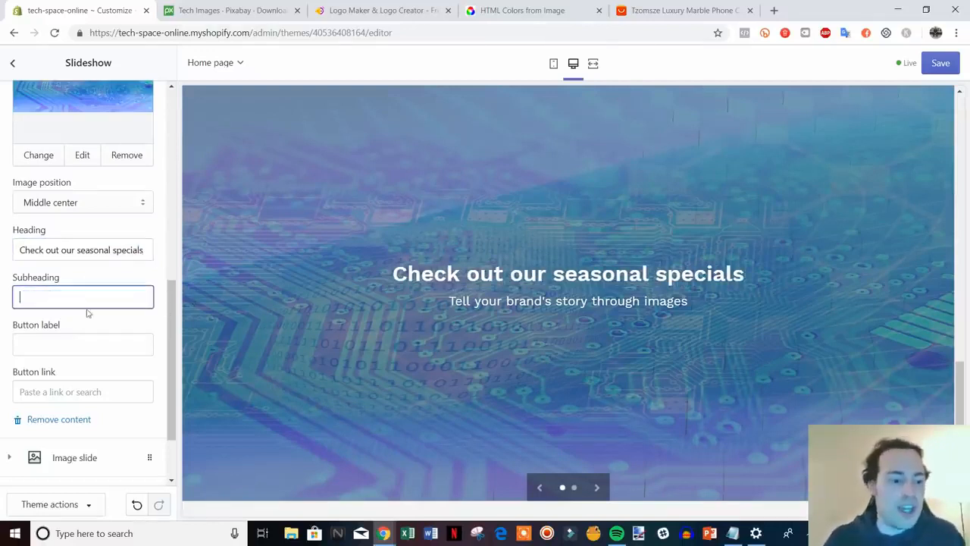
pyautogui.click(121, 320)
# Give the slide a Shop Now button linking to Collections > All Collections.
pyautogui.scroll(-2, 75, 292)
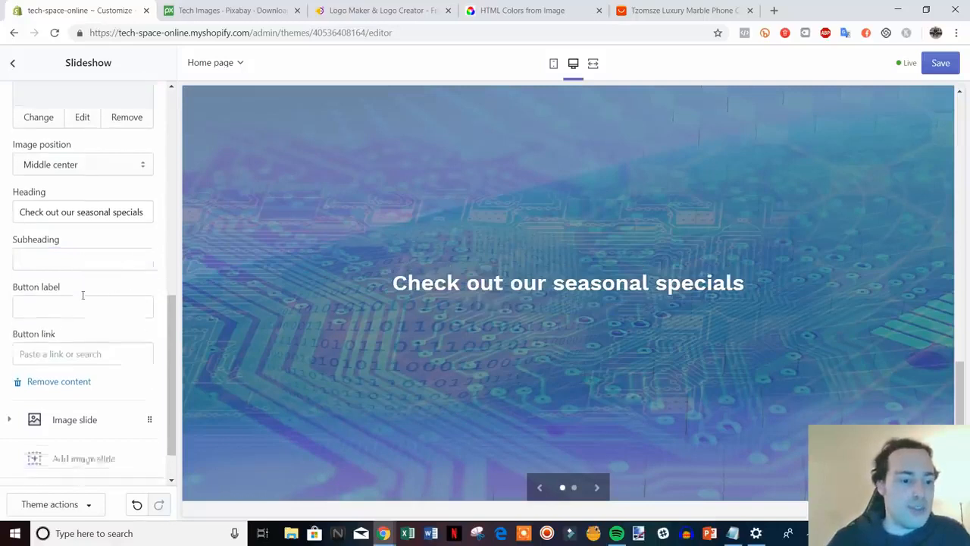
pyautogui.click(82, 285)
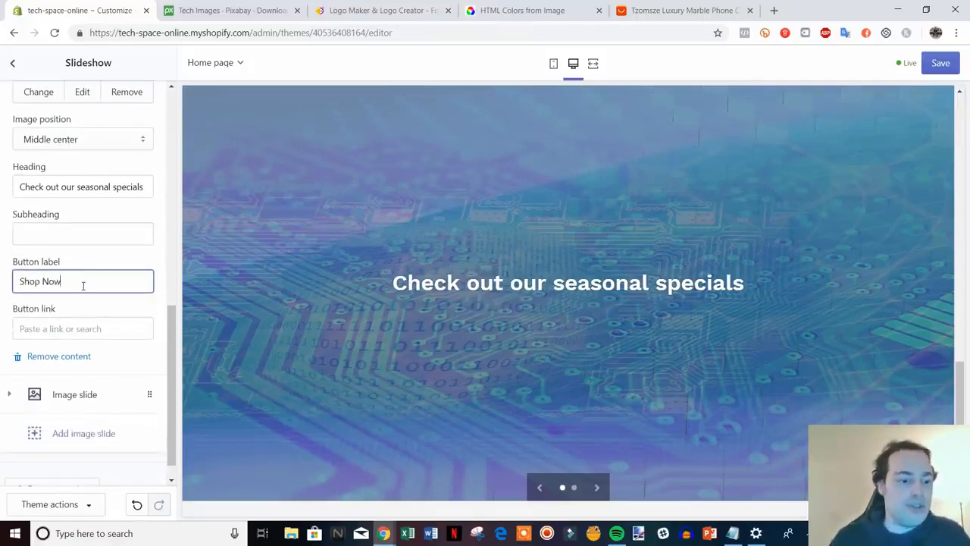
pyautogui.click(112, 328)
pyautogui.rightClick(105, 328)
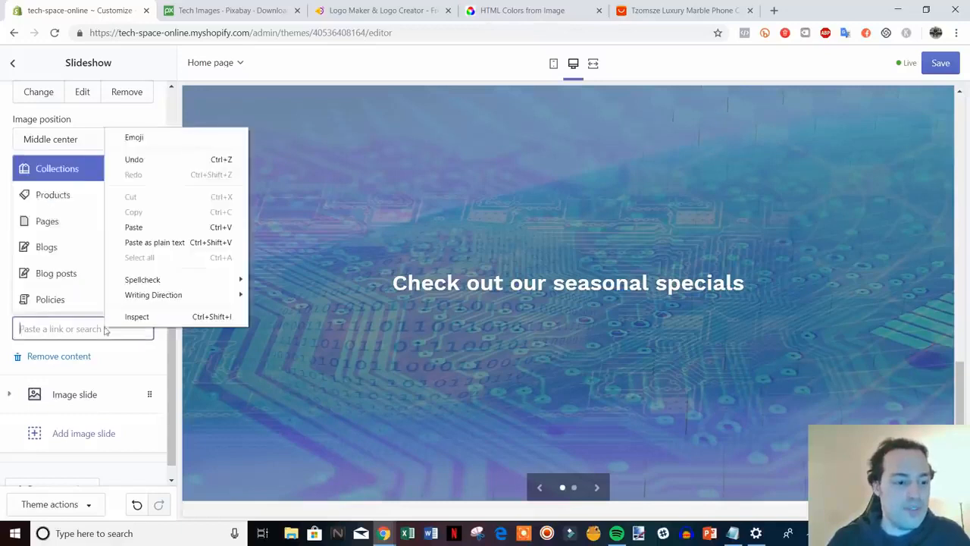
pyautogui.click(136, 362)
pyautogui.click(84, 326)
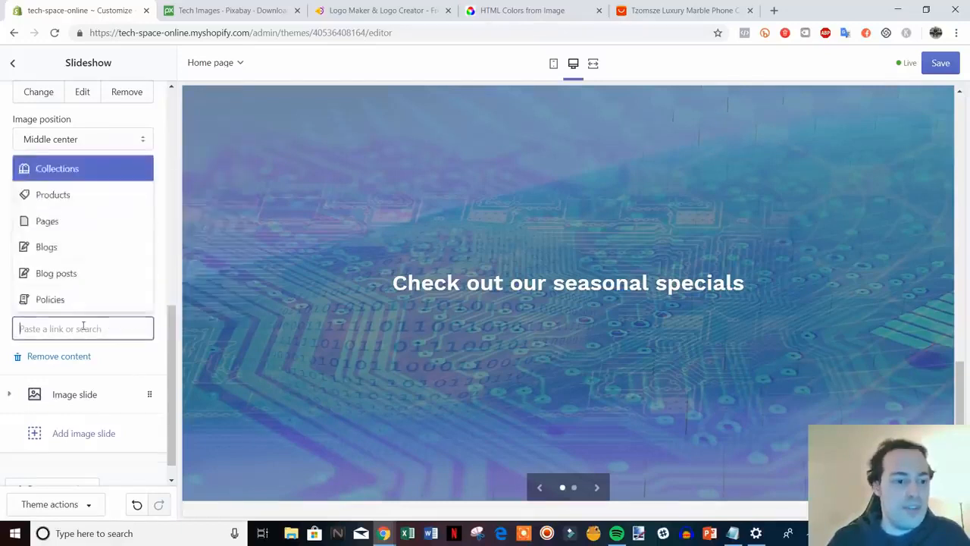
pyautogui.click(76, 167)
pyautogui.click(101, 267)
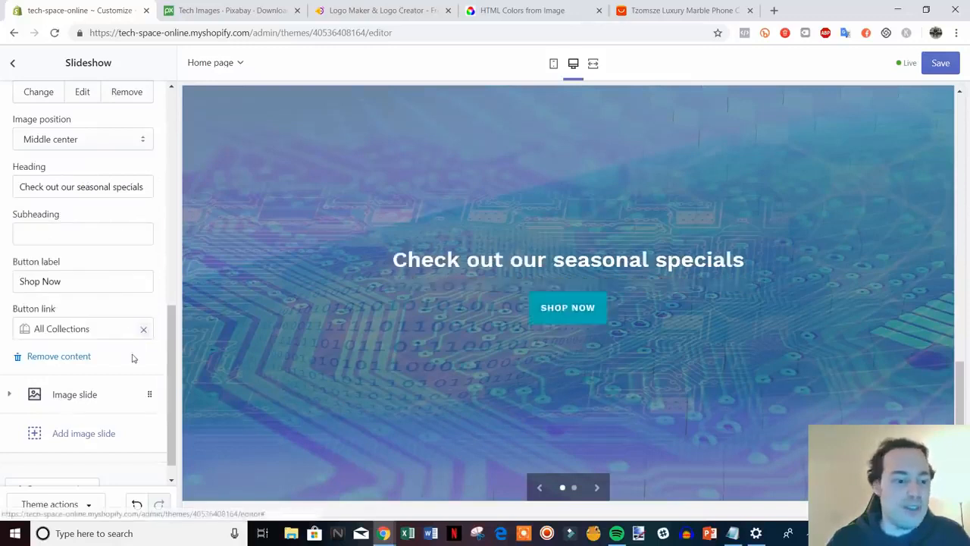
pyautogui.scroll(-1, 137, 356)
pyautogui.moveTo(173, 408); pyautogui.dragTo(180, 432)
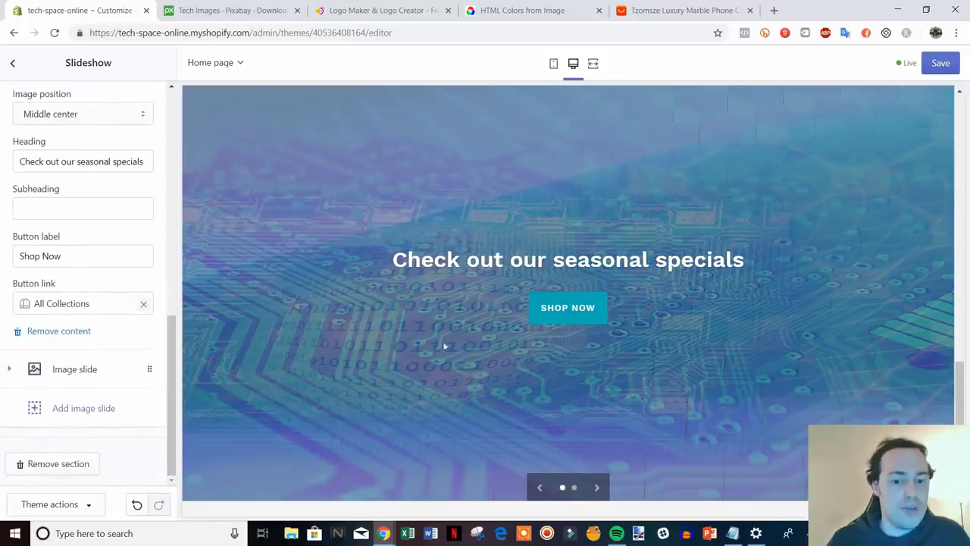
# Expand the second placeholder Image slide and remove it from the slideshow.
pyautogui.click(82, 374)
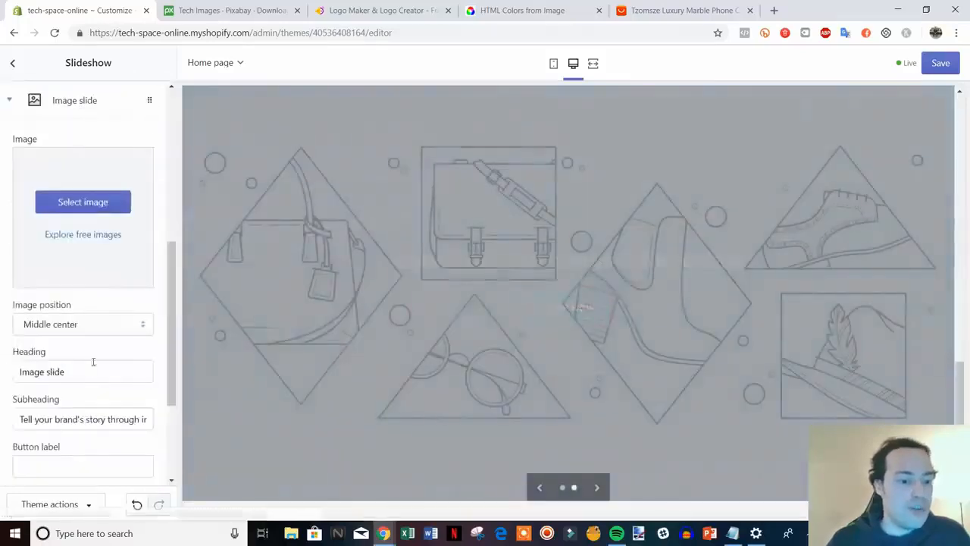
pyautogui.scroll(-3, 103, 299)
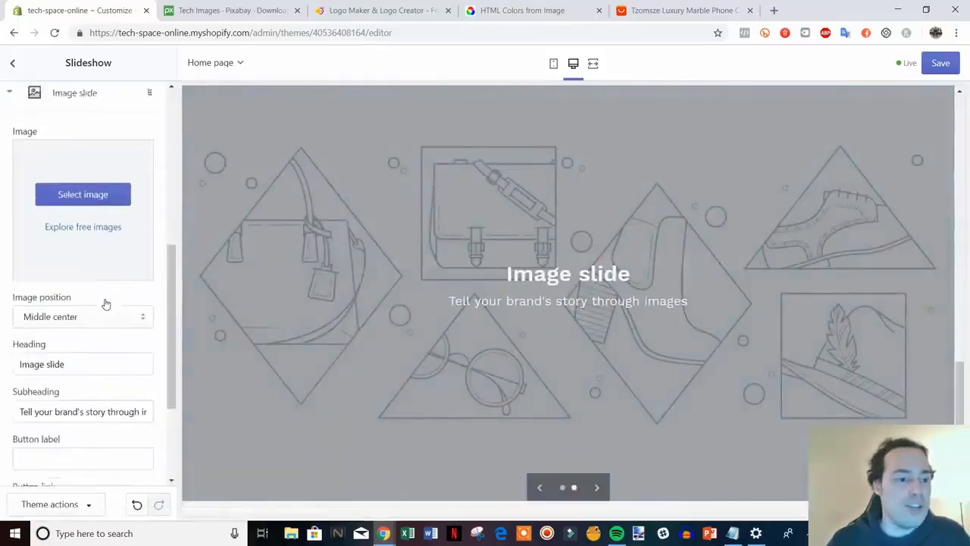
pyautogui.scroll(4, 734, 335)
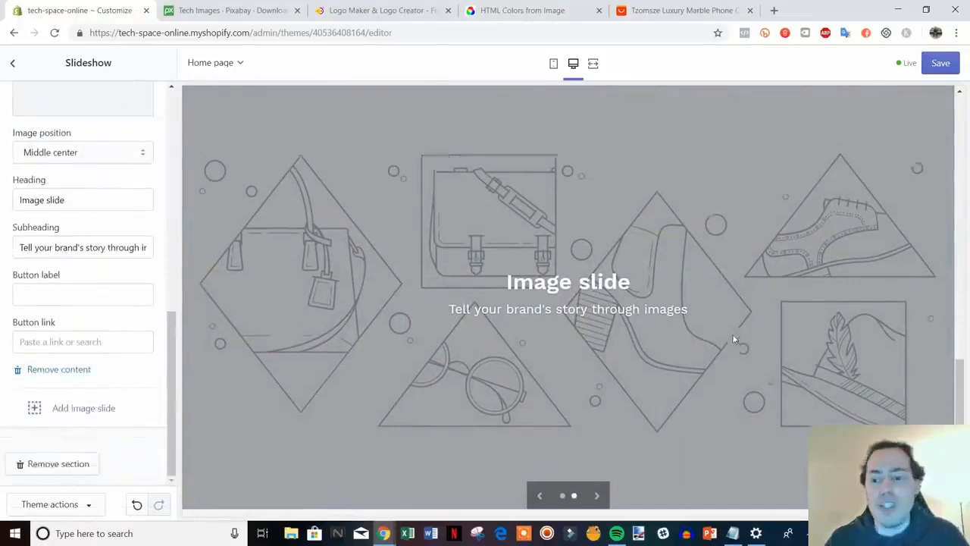
pyautogui.scroll(-5, 734, 336)
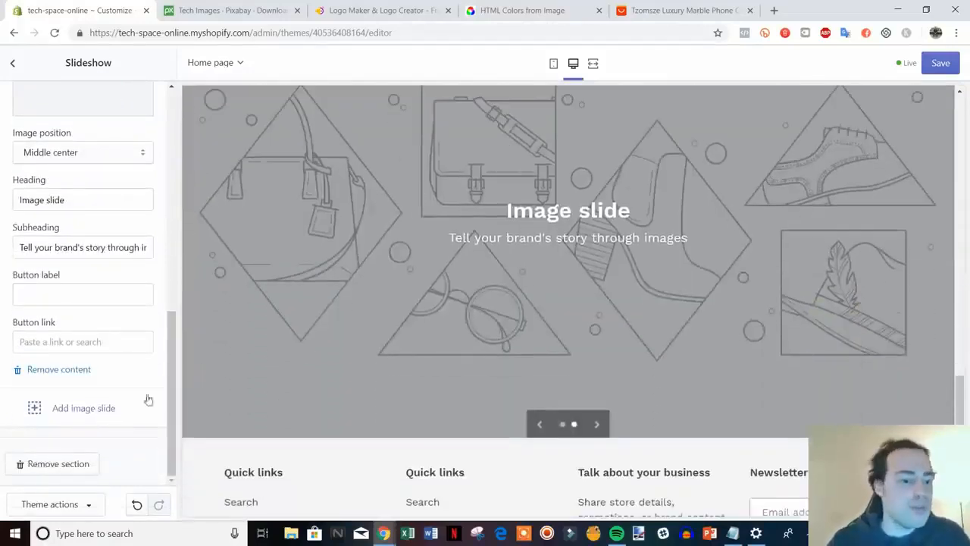
pyautogui.click(61, 372)
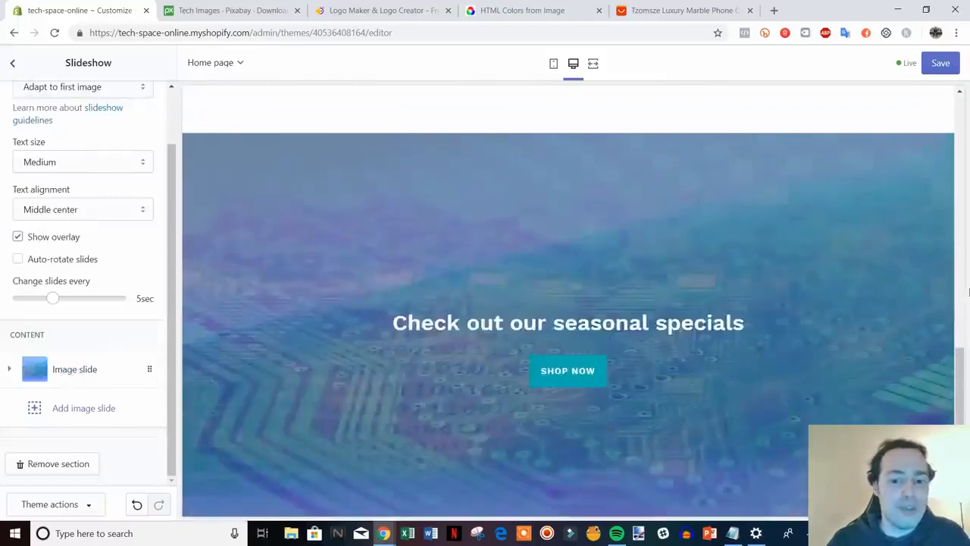
pyautogui.scroll(2, 104, 357)
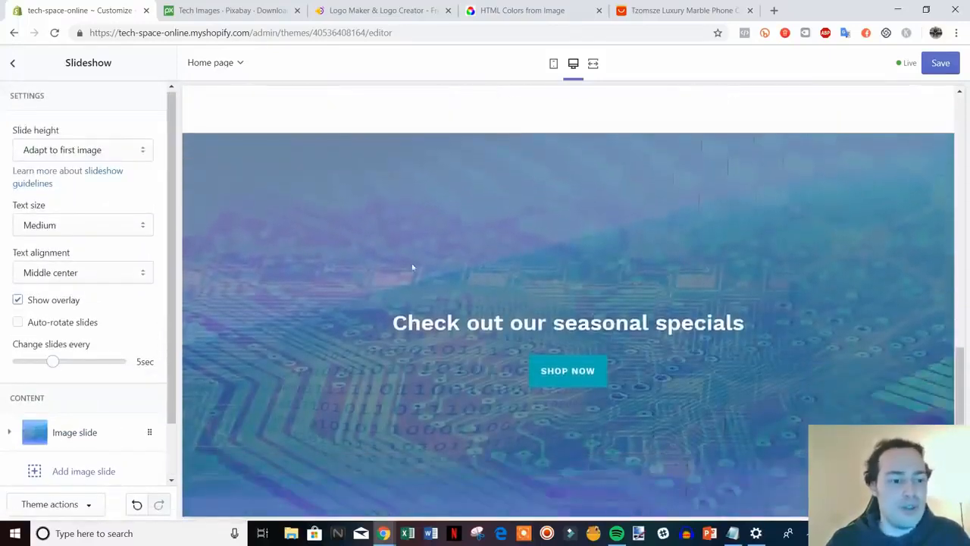
pyautogui.scroll(-1, 113, 324)
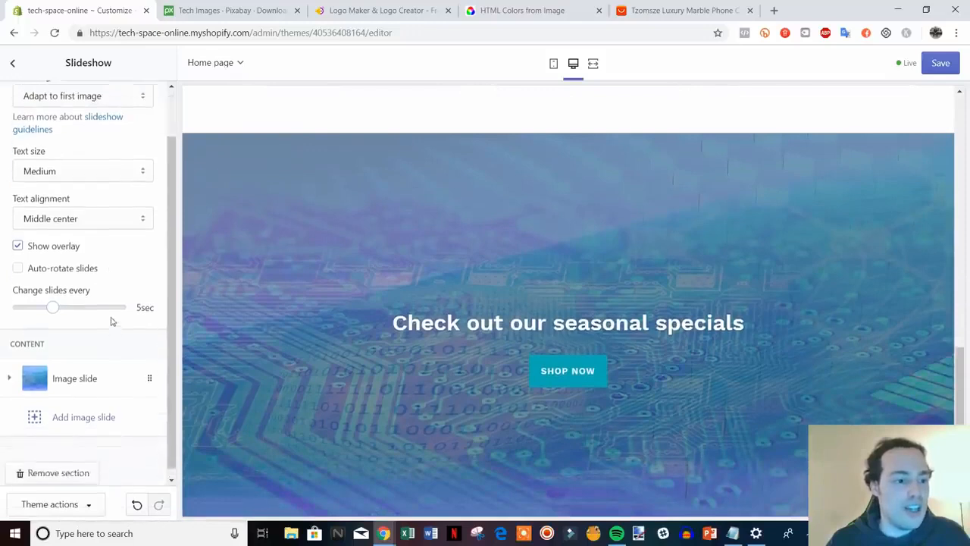
pyautogui.scroll(1, 113, 303)
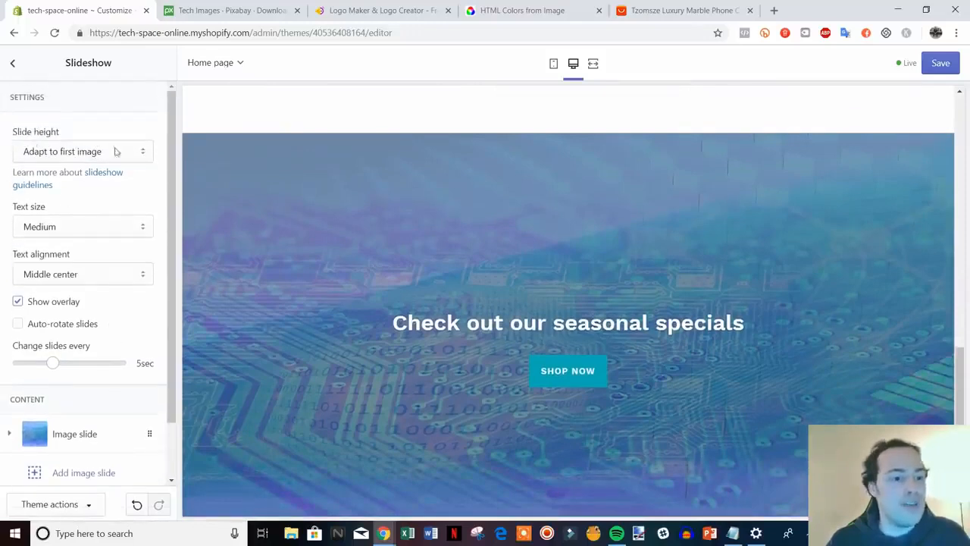
# Set the slideshow Slide height to Small.
pyautogui.click(149, 157)
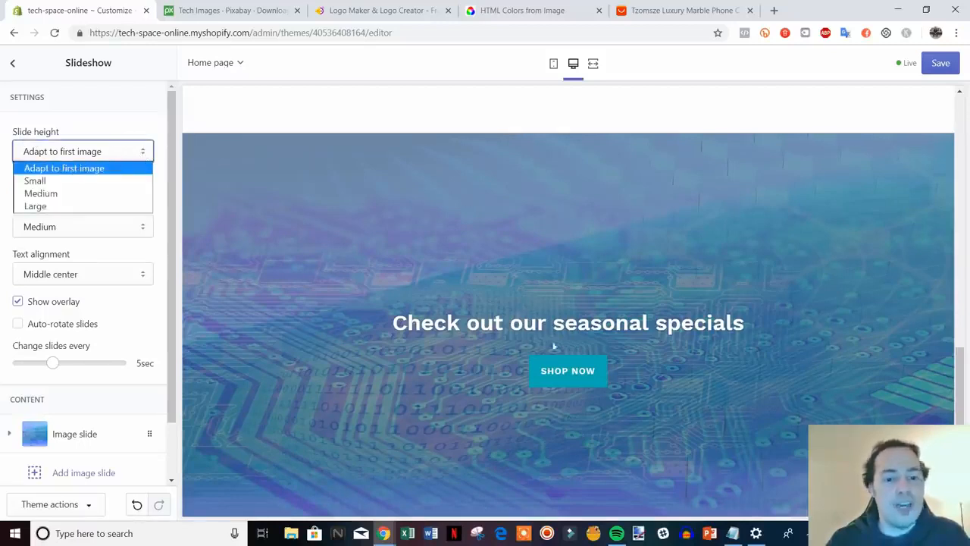
pyautogui.click(160, 177)
pyautogui.scroll(-1, 650, 333)
pyautogui.scroll(2, 622, 326)
pyautogui.scroll(-2, 531, 313)
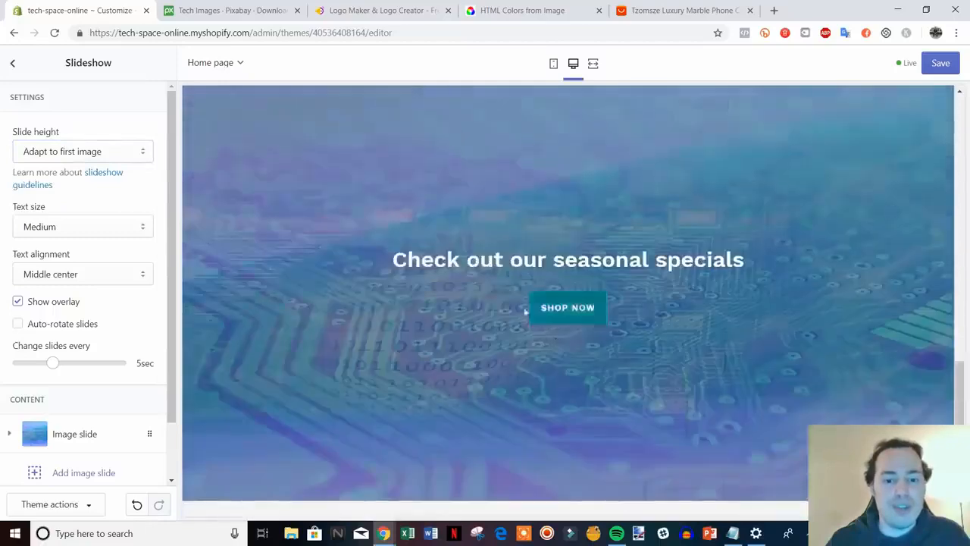
pyautogui.scroll(2, 571, 288)
pyautogui.scroll(-2, 531, 265)
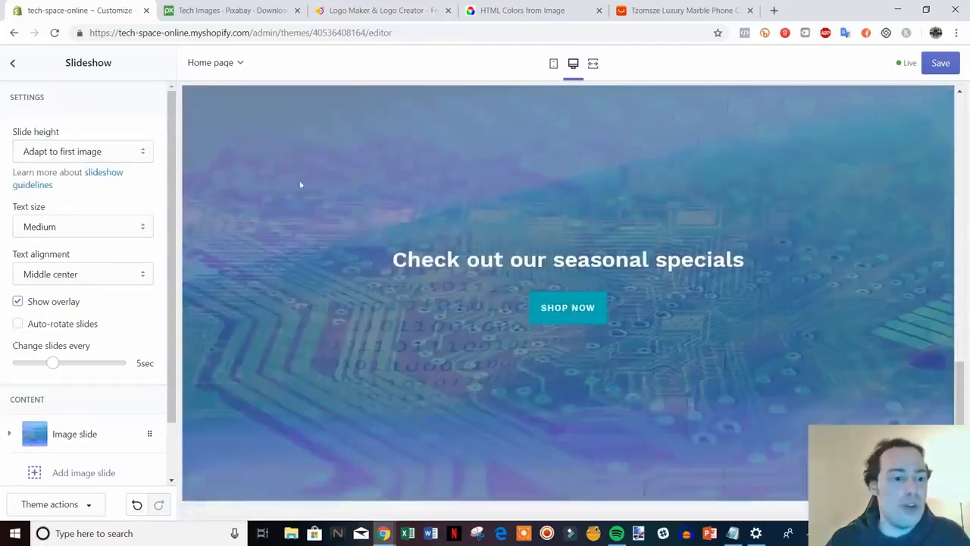
pyautogui.click(140, 152)
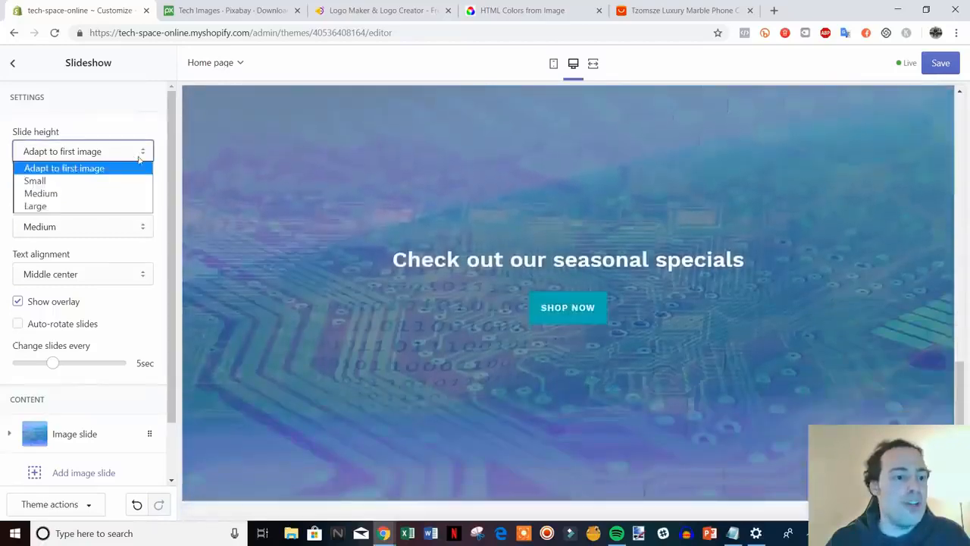
pyautogui.click(110, 194)
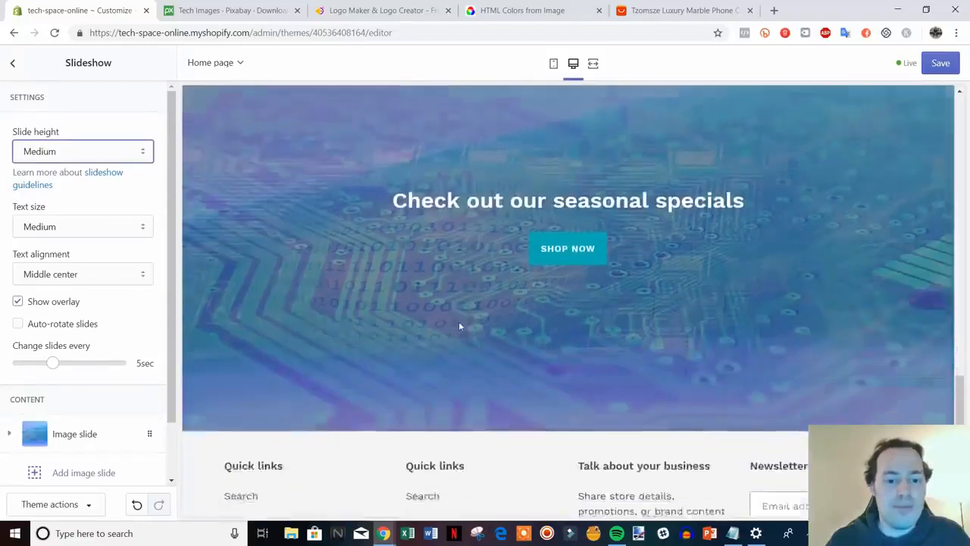
pyautogui.click(129, 156)
pyautogui.click(112, 179)
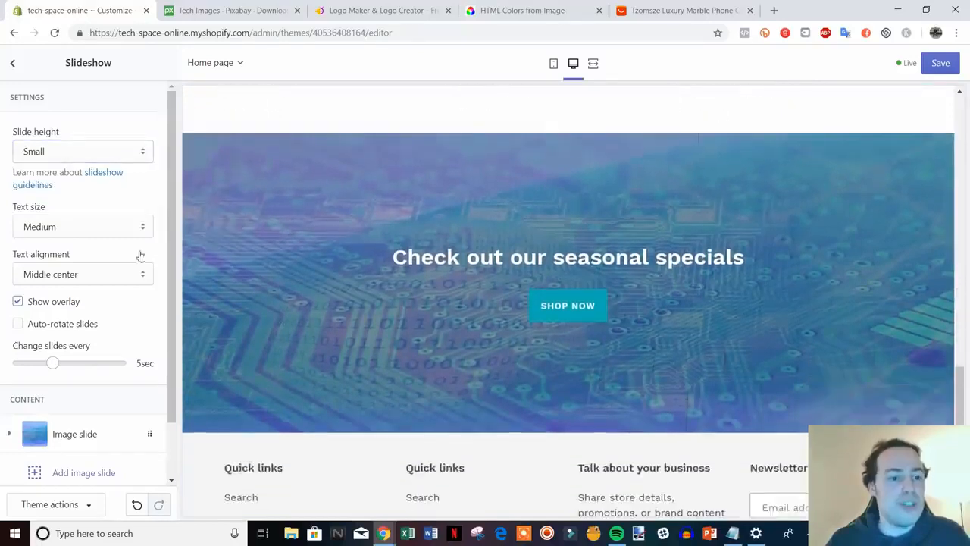
# Try Large text size, then set the slideshow text size back to Medium.
pyautogui.click(141, 232)
pyautogui.click(129, 255)
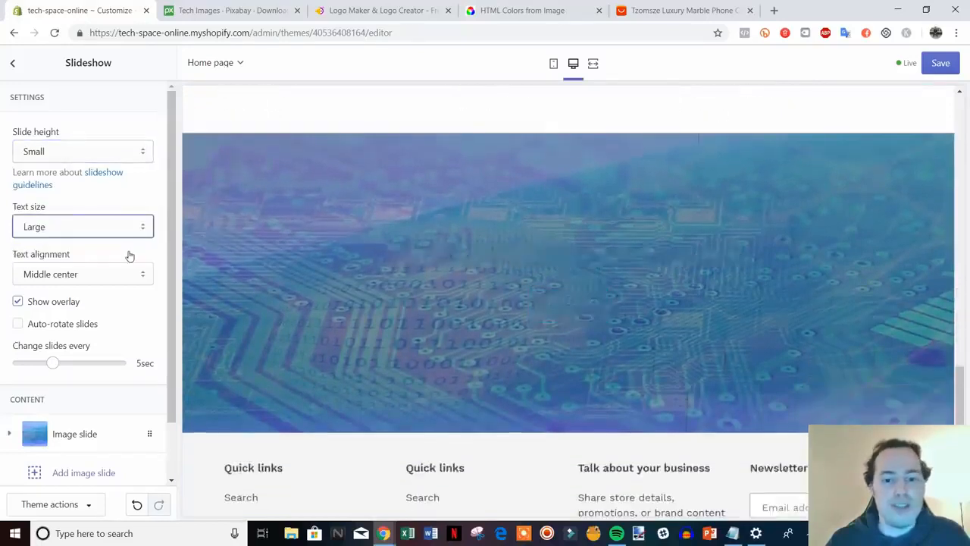
pyautogui.click(142, 227)
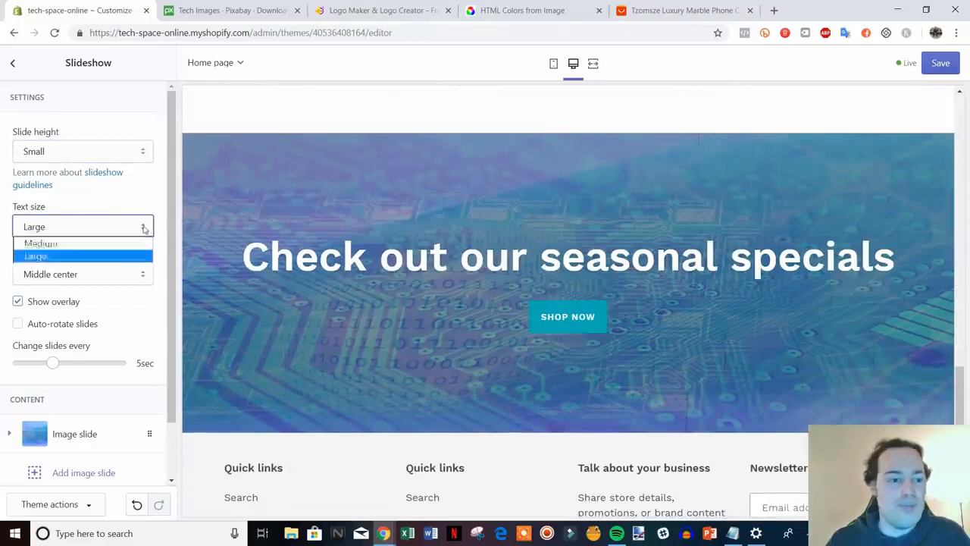
pyautogui.click(128, 244)
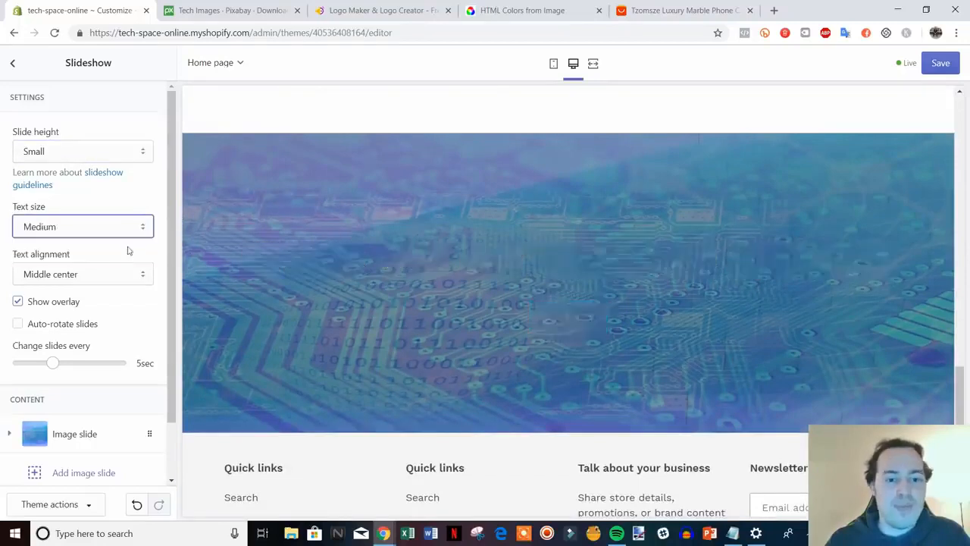
pyautogui.click(159, 198)
# Review the slideshow in the preview, save the changes, and return to the sections list.
pyautogui.scroll(-3, 523, 334)
pyautogui.scroll(2, 517, 331)
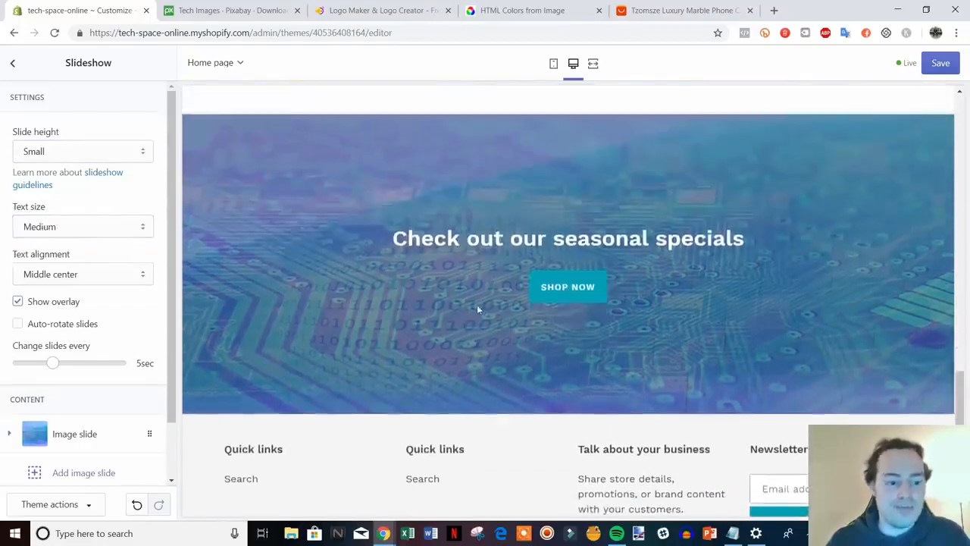
pyautogui.scroll(15, 701, 328)
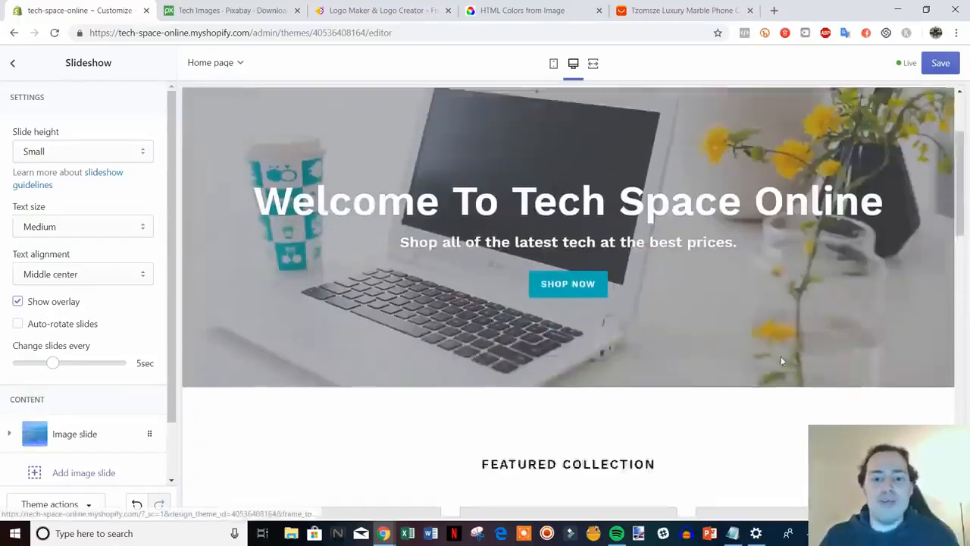
pyautogui.scroll(-15, 764, 353)
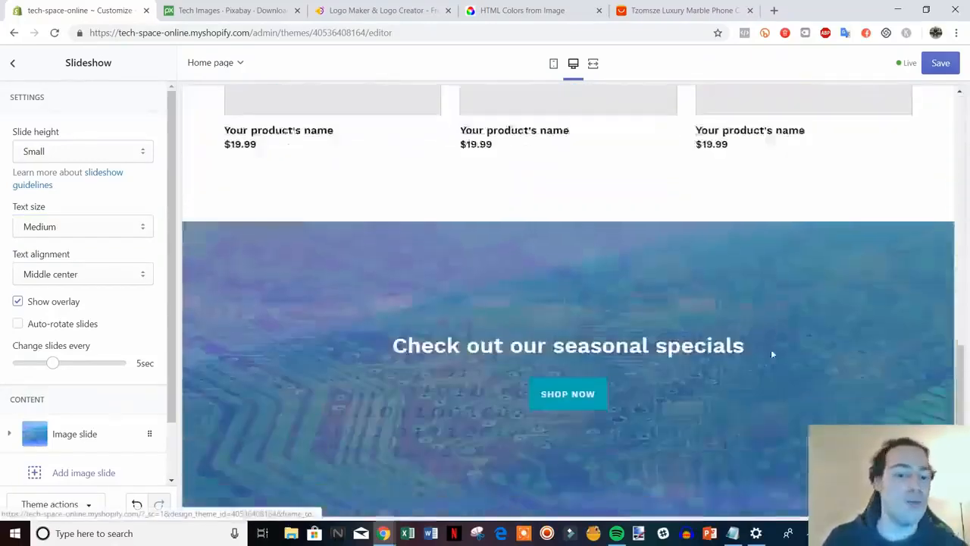
pyautogui.scroll(3, 755, 356)
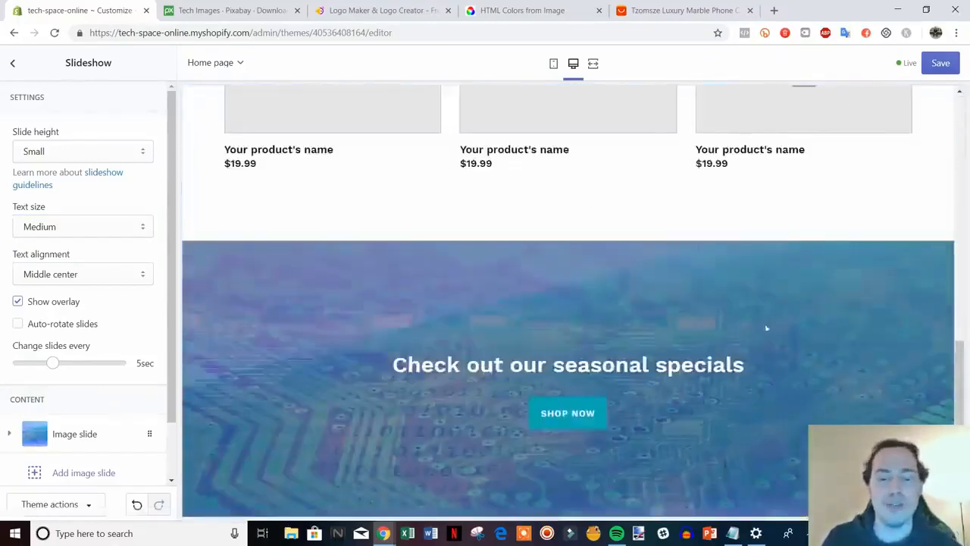
pyautogui.scroll(3, 758, 345)
pyautogui.scroll(4, 751, 362)
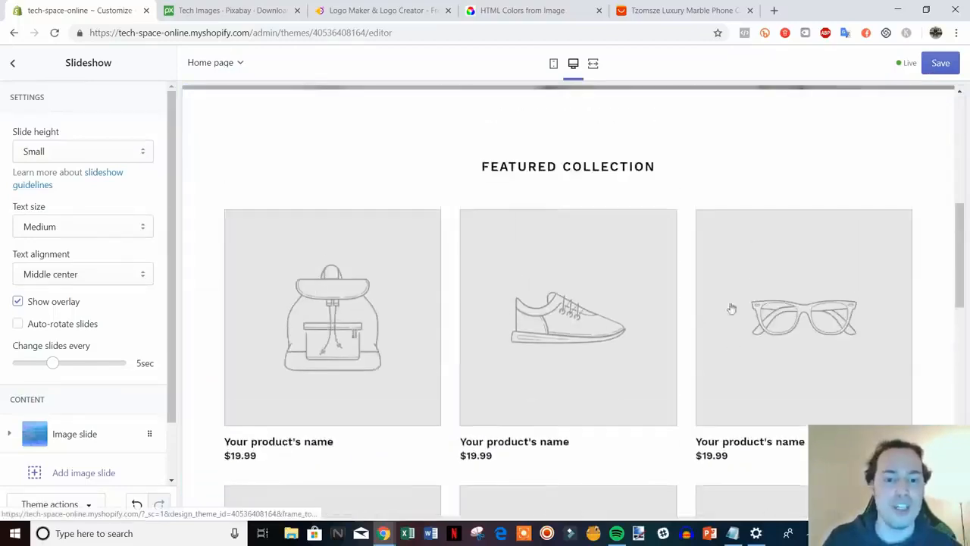
pyautogui.scroll(-2, 537, 344)
pyautogui.click(939, 71)
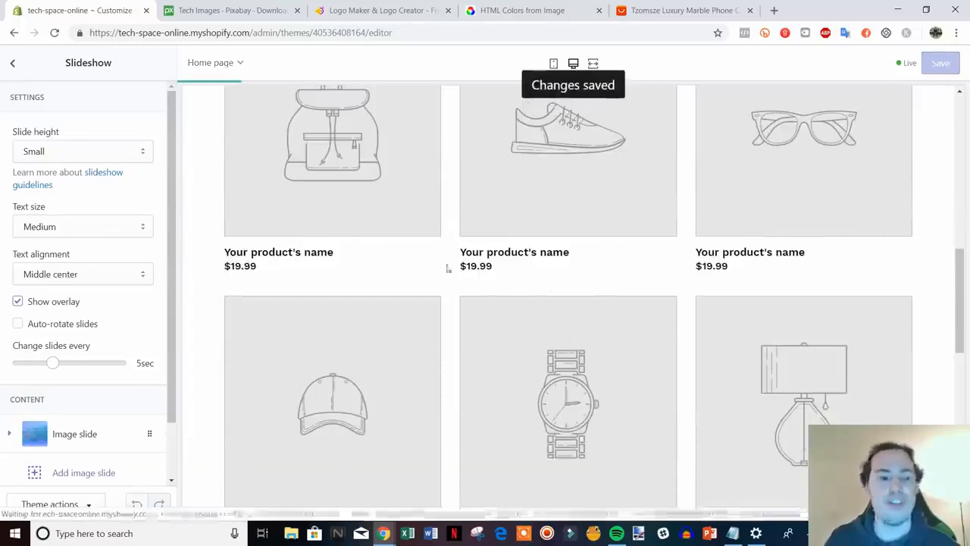
pyautogui.scroll(-4, 486, 263)
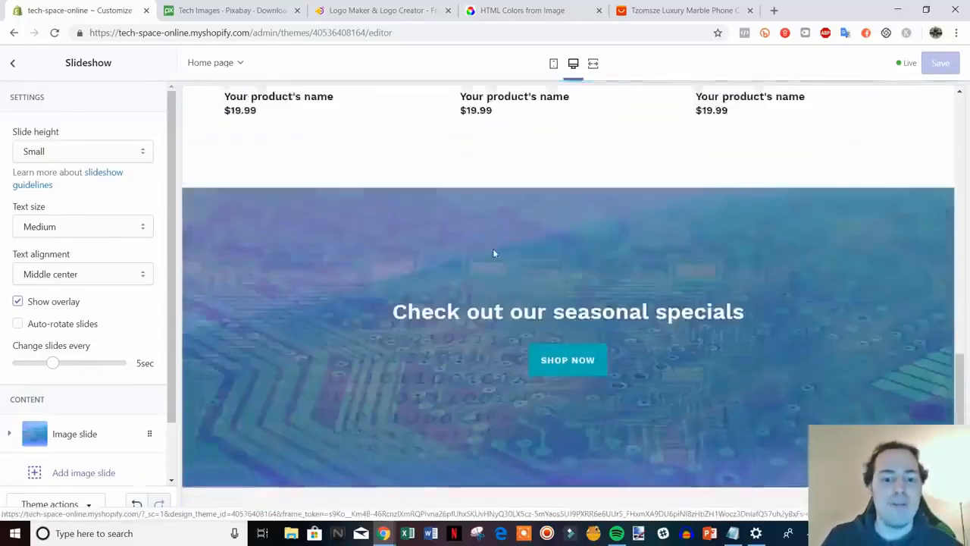
pyautogui.click(13, 64)
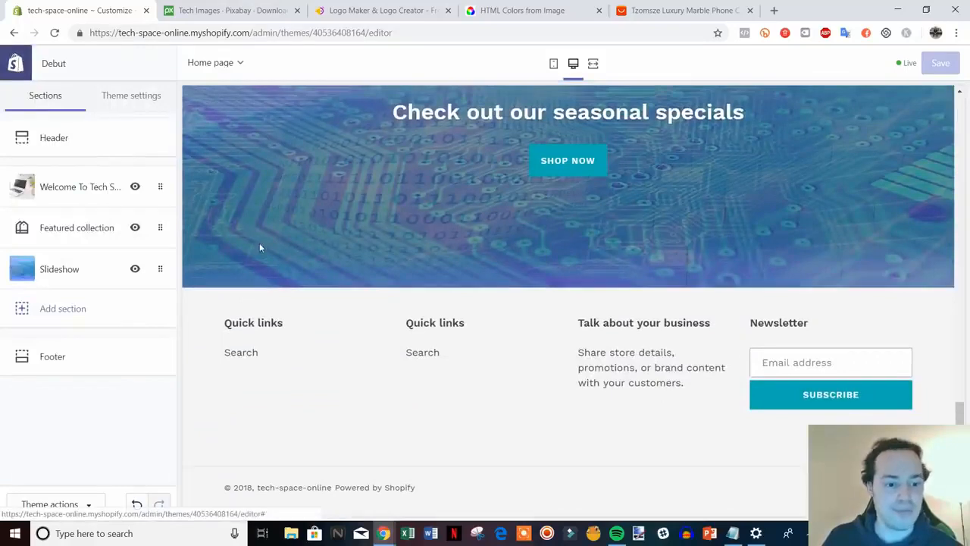
# In the Footer settings, show payment icons and set the footer text colour to black (#000000).
pyautogui.click(84, 363)
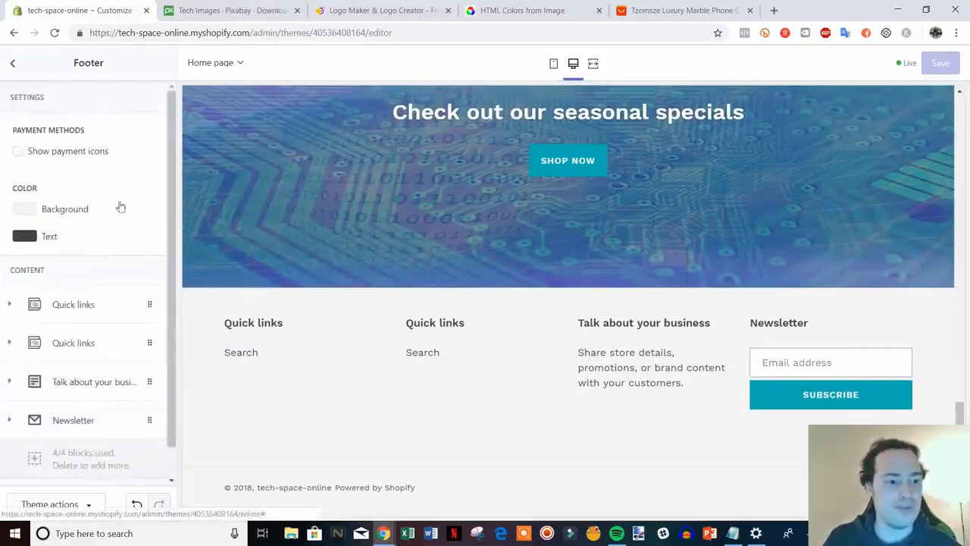
pyautogui.click(17, 151)
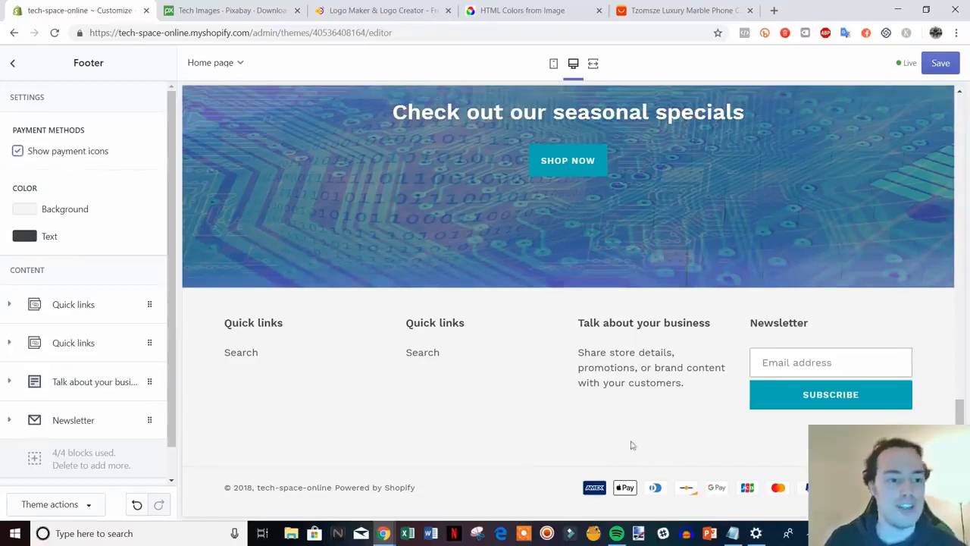
pyautogui.click(15, 240)
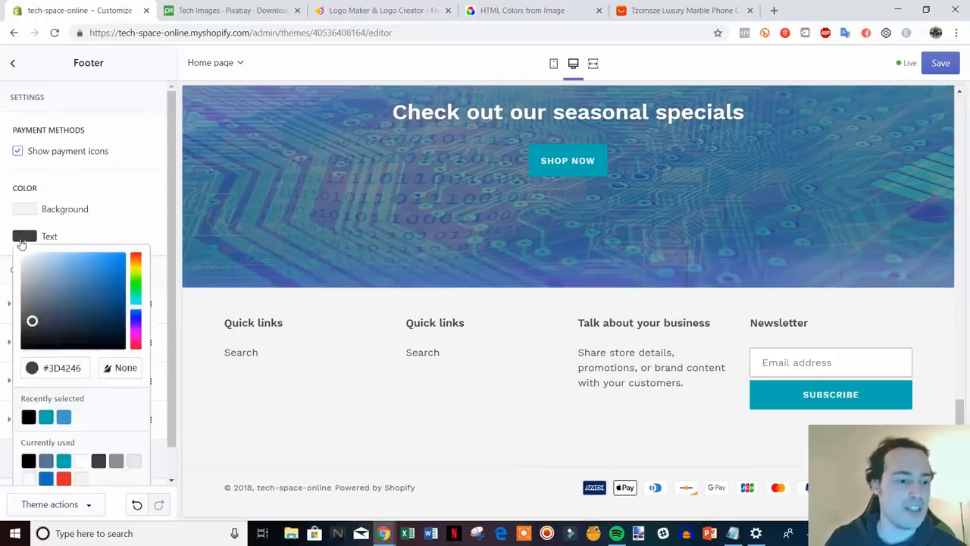
pyautogui.moveTo(32, 322); pyautogui.dragTo(21, 350)
pyautogui.click(134, 226)
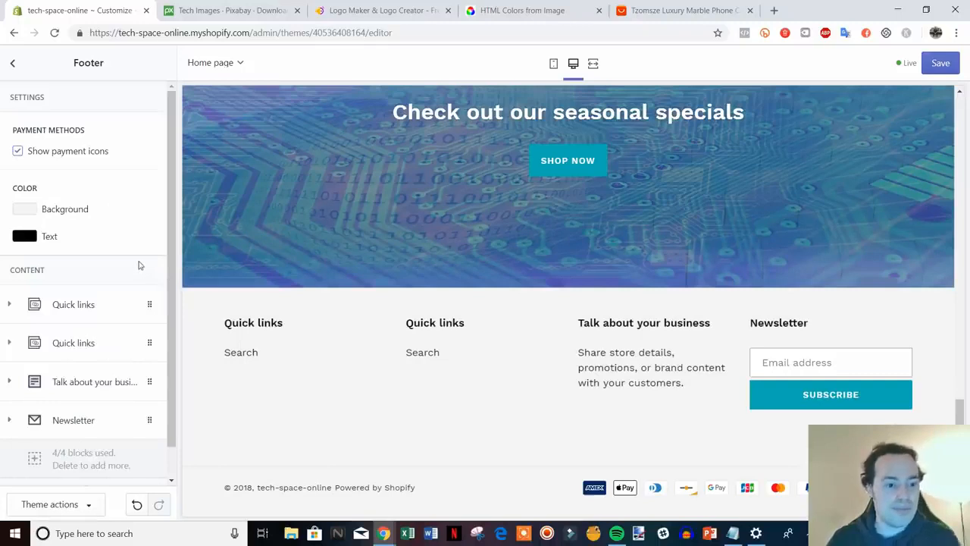
# Expand the Newsletter block's settings to reach its heading.
pyautogui.scroll(-1, 139, 260)
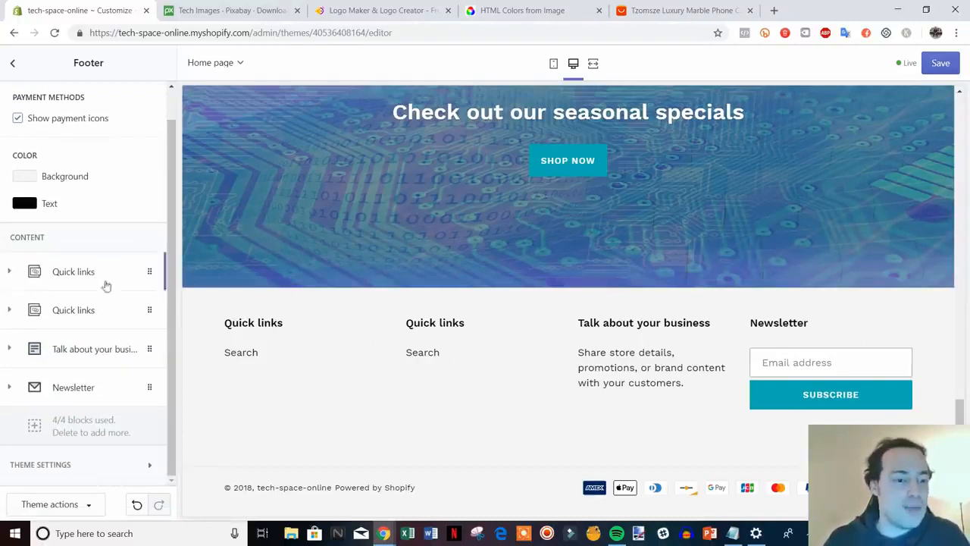
pyautogui.click(79, 394)
pyautogui.scroll(-1, 147, 416)
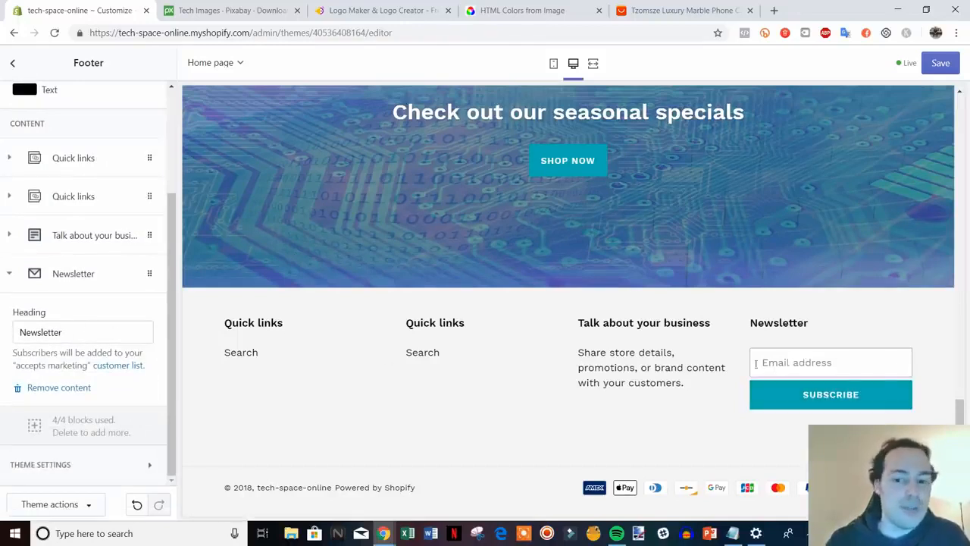
# Change the Newsletter block heading to 'Join Our Mailing List'.
pyautogui.moveTo(78, 324); pyautogui.dragTo(32, 322)
pyautogui.write('Join')
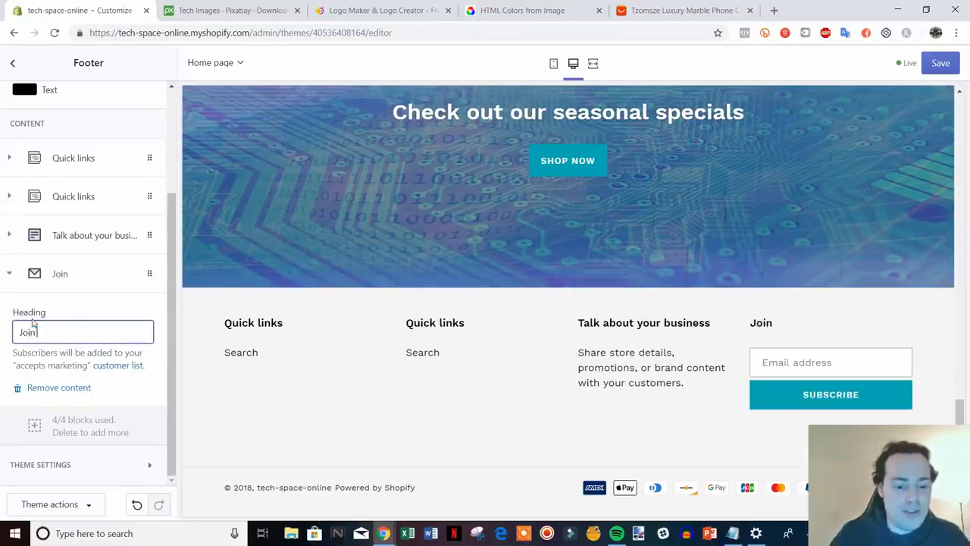
pyautogui.write(' Our Maili')
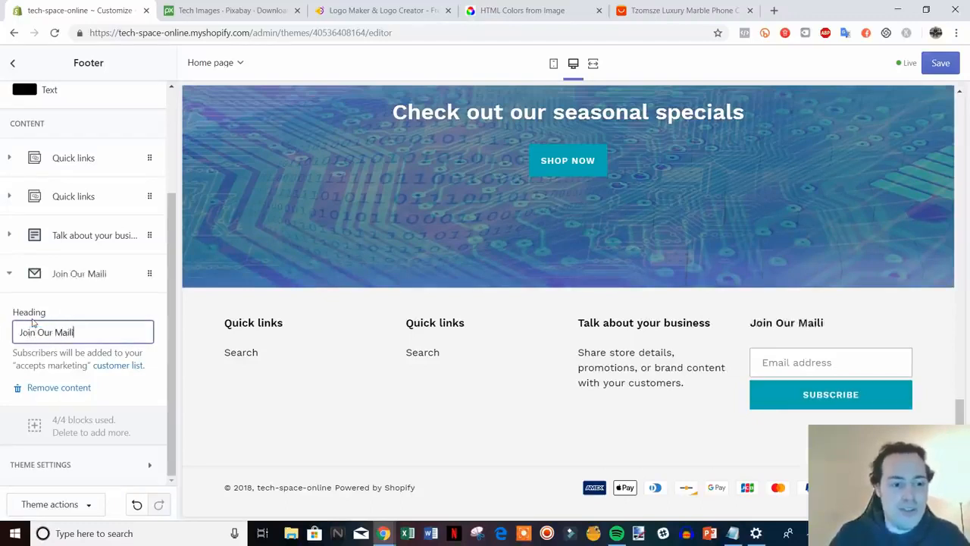
pyautogui.write('ng List')
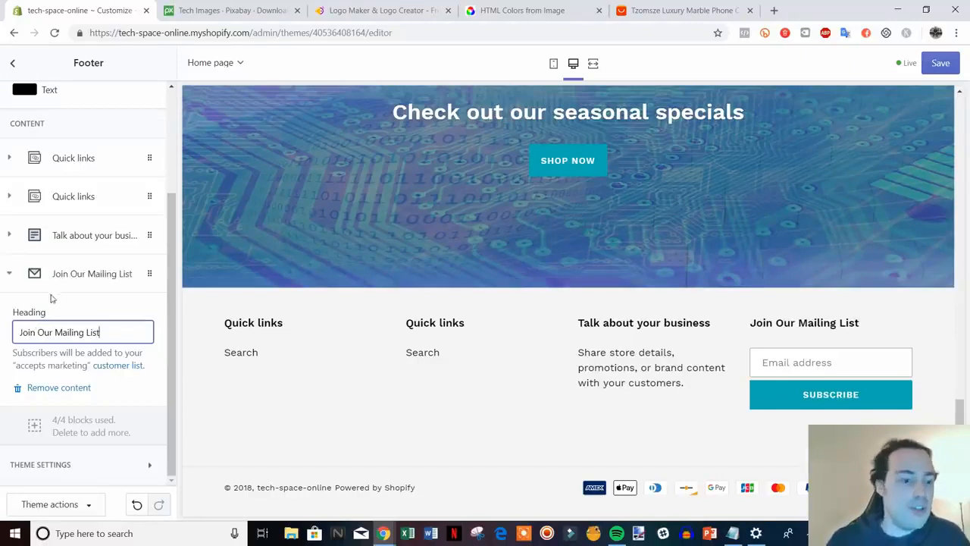
pyautogui.click(27, 274)
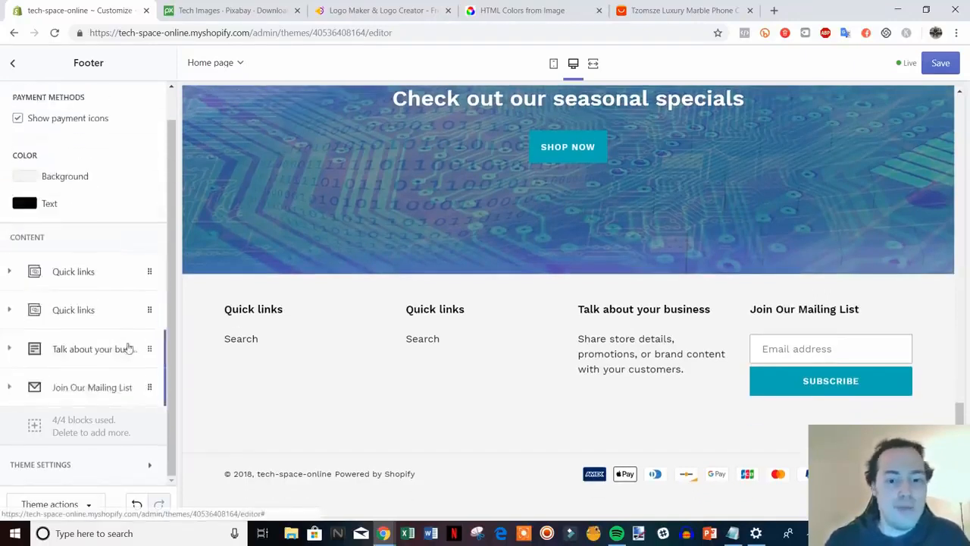
# Retitle the 'Talk about your business' block 'Need Help' and replace its text with a contact-us line and support email.
pyautogui.click(81, 349)
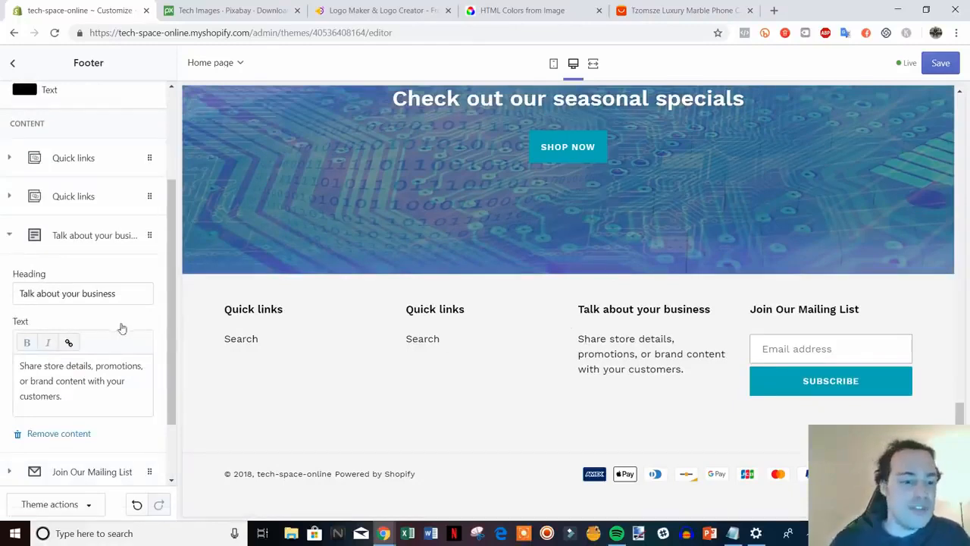
pyautogui.moveTo(125, 293); pyautogui.dragTo(18, 296)
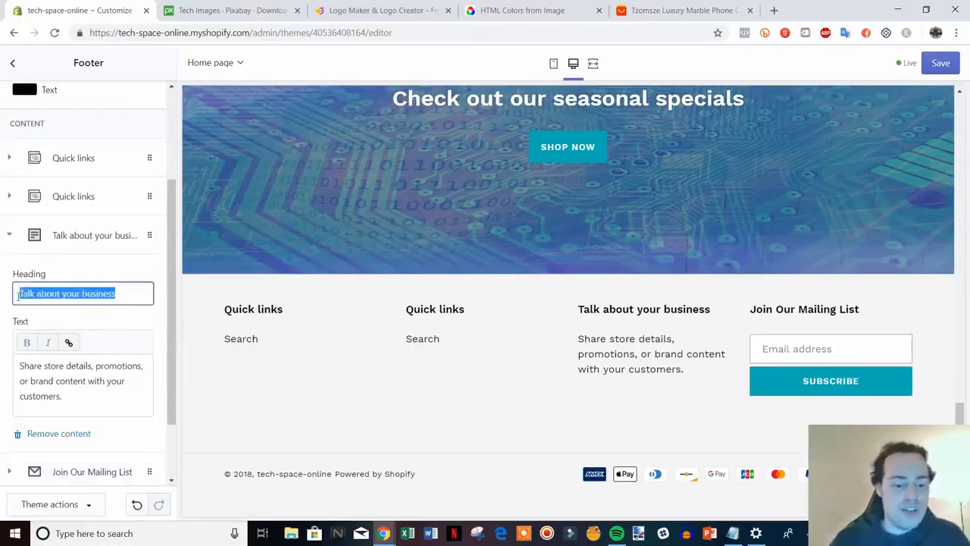
pyautogui.write('Need Help?')
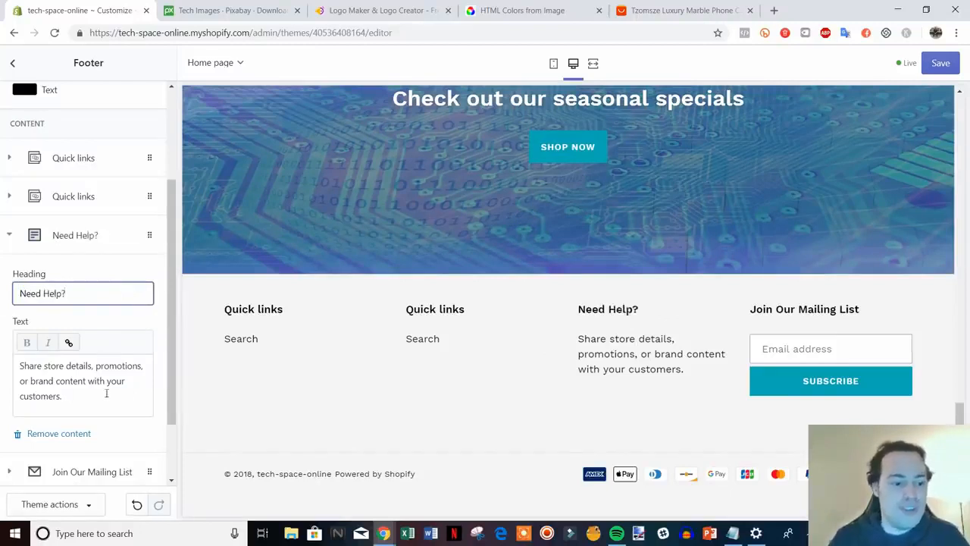
pyautogui.moveTo(106, 393); pyautogui.dragTo(20, 365)
pyautogui.write('Conta')
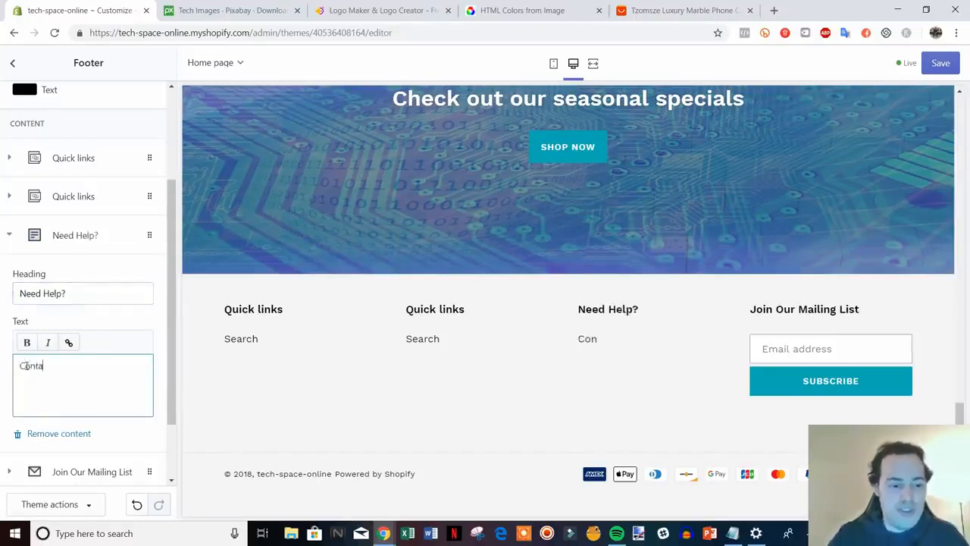
pyautogui.write('ct us at ')
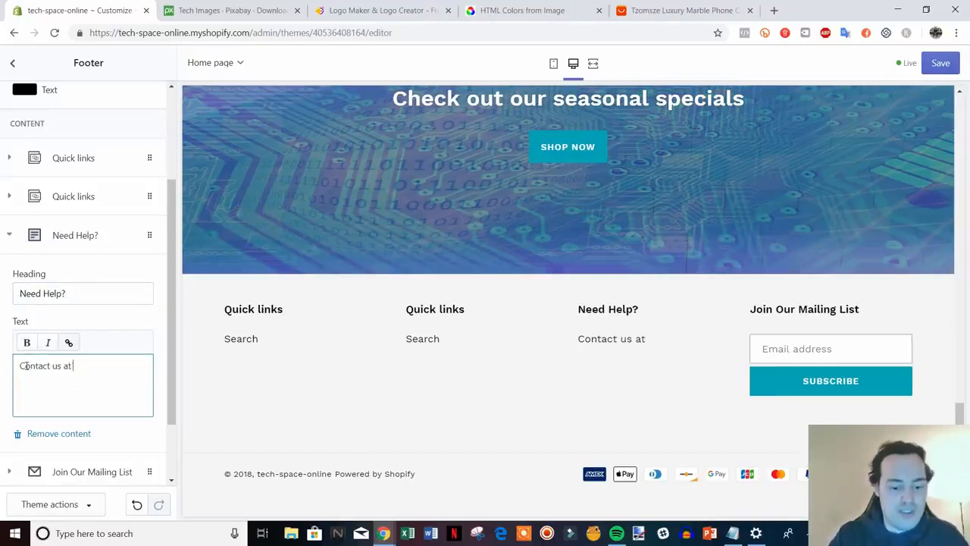
pyautogui.write('help@')
pyautogui.write('samp')
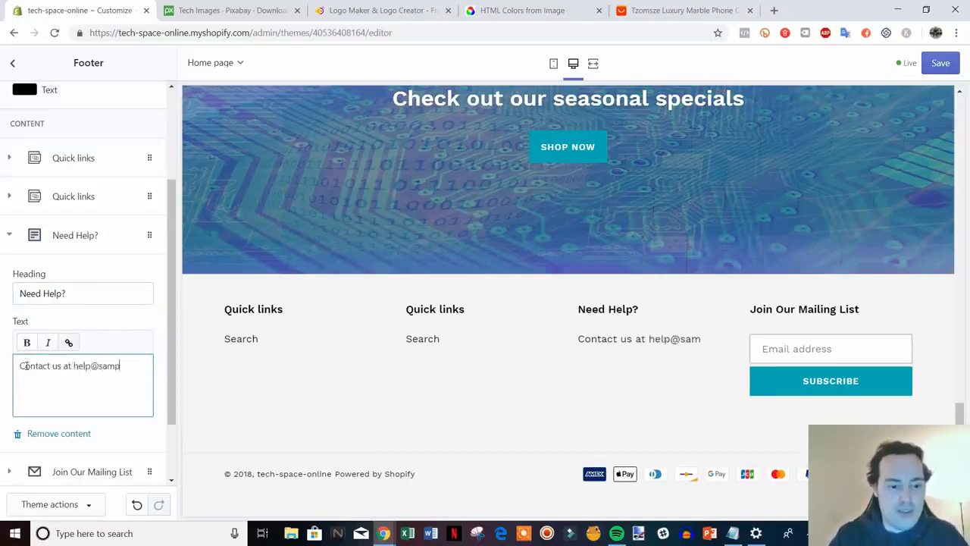
pyautogui.write('le.com')
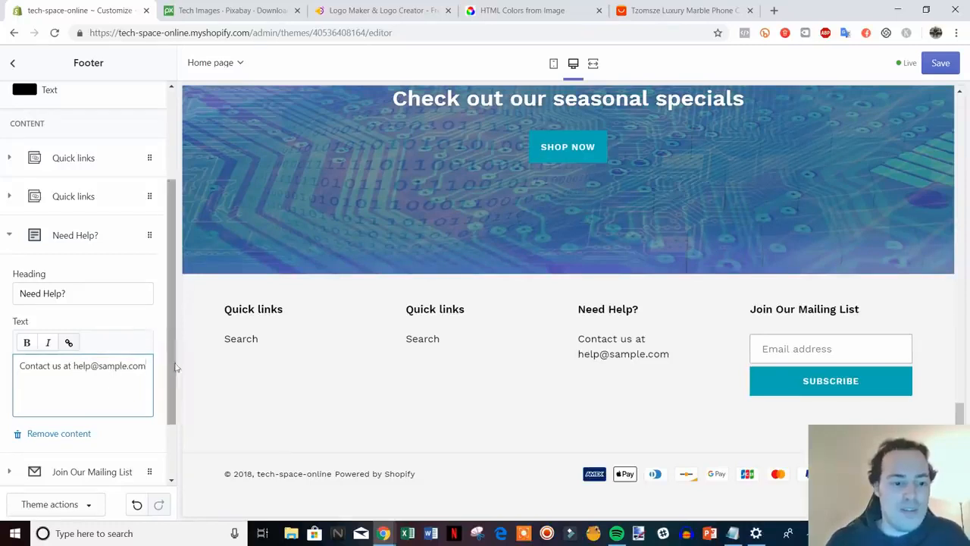
pyautogui.scroll(1, 175, 367)
pyautogui.click(8, 292)
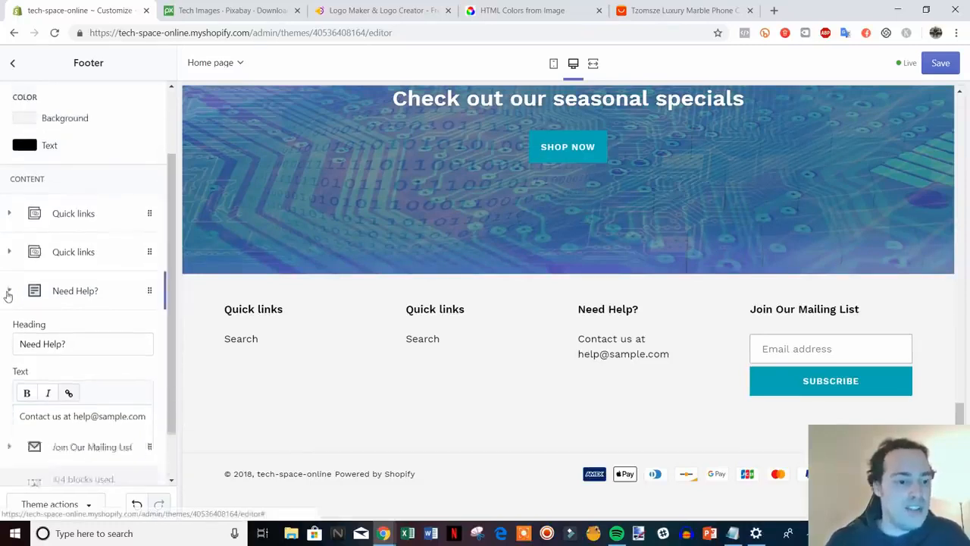
# Remove the duplicate Quick links column from the footer.
pyautogui.click(76, 311)
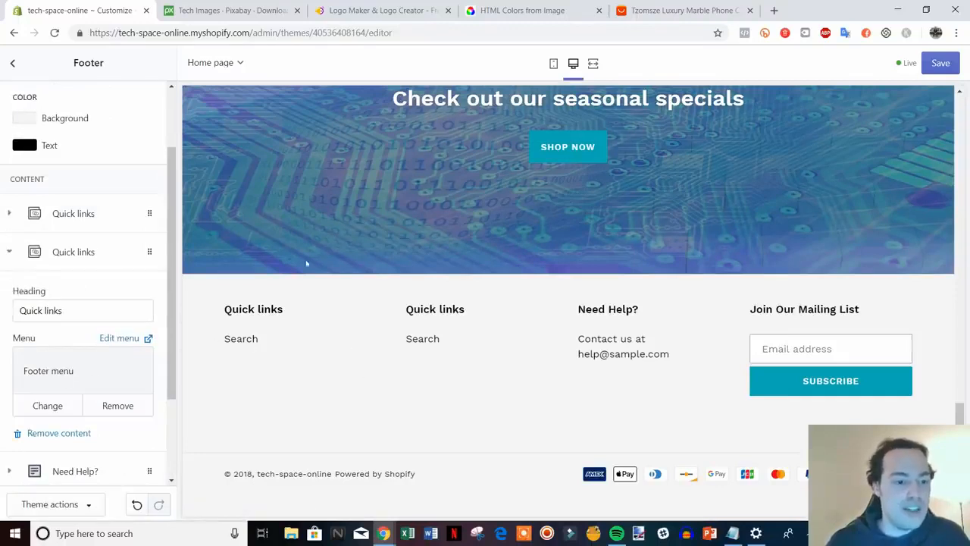
pyautogui.click(75, 213)
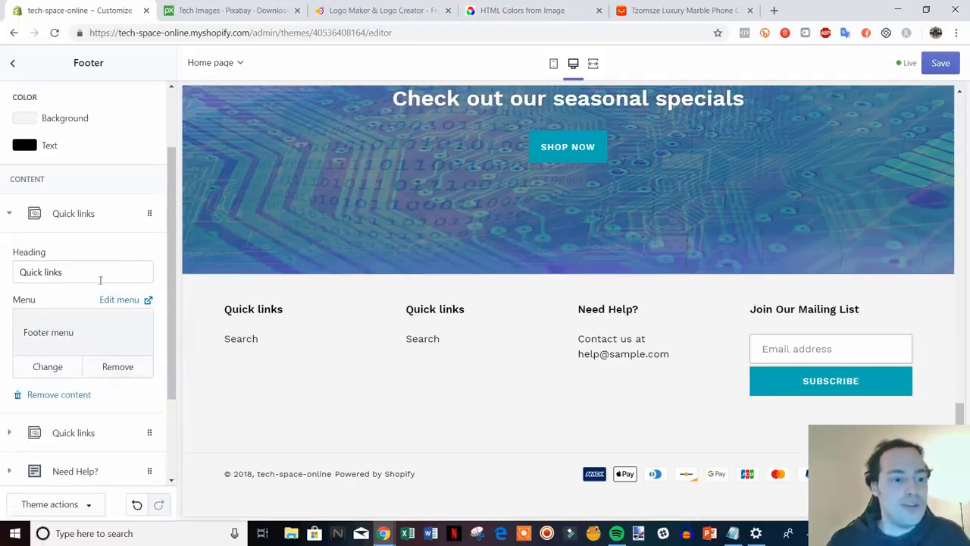
pyautogui.click(71, 398)
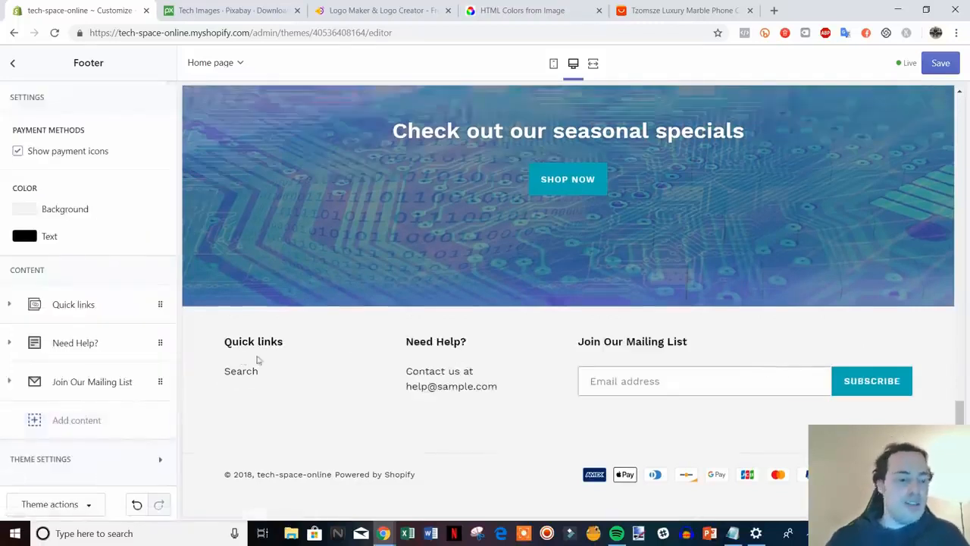
pyautogui.click(87, 314)
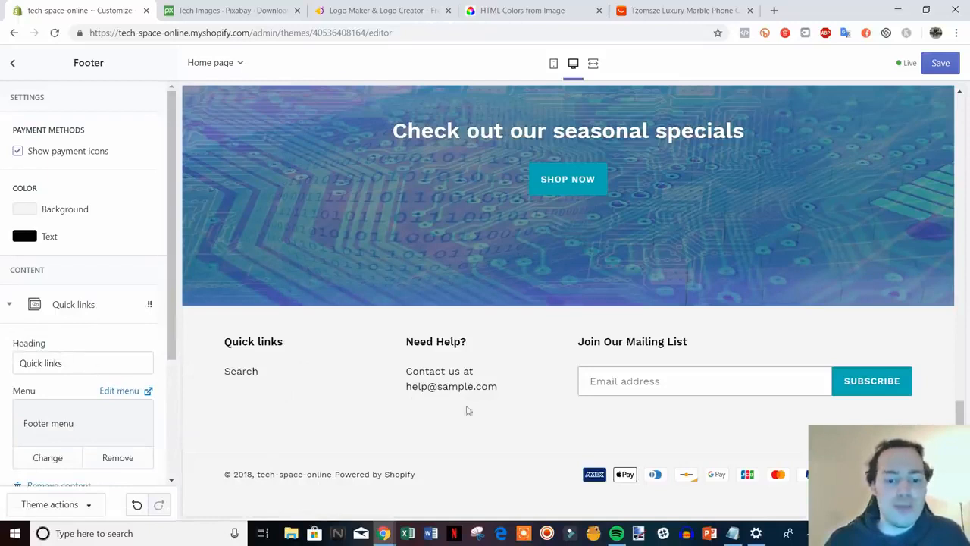
pyautogui.click(74, 305)
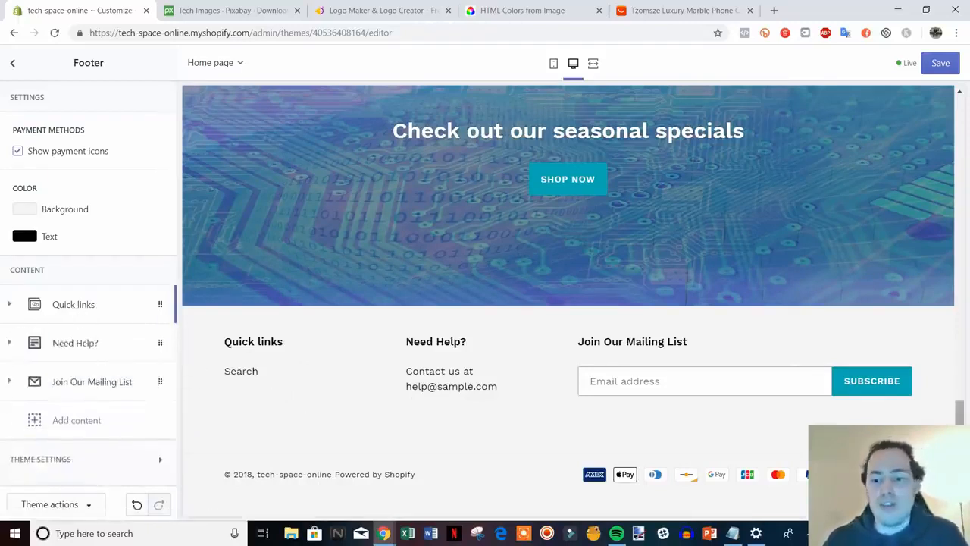
# Save the footer changes and return to the homepage sections list.
pyautogui.moveTo(961, 414); pyautogui.dragTo(955, 112)
pyautogui.scroll(-5, 921, 264)
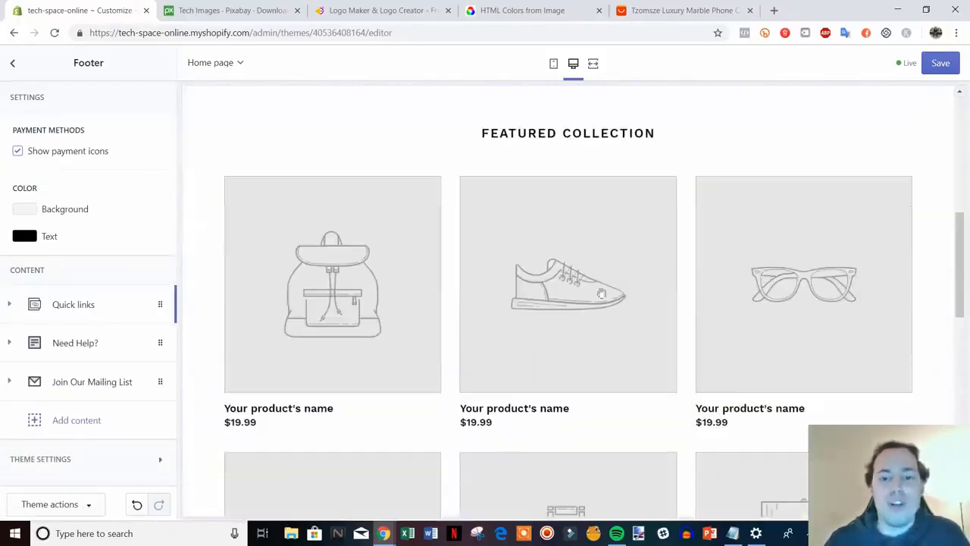
pyautogui.scroll(5, 533, 242)
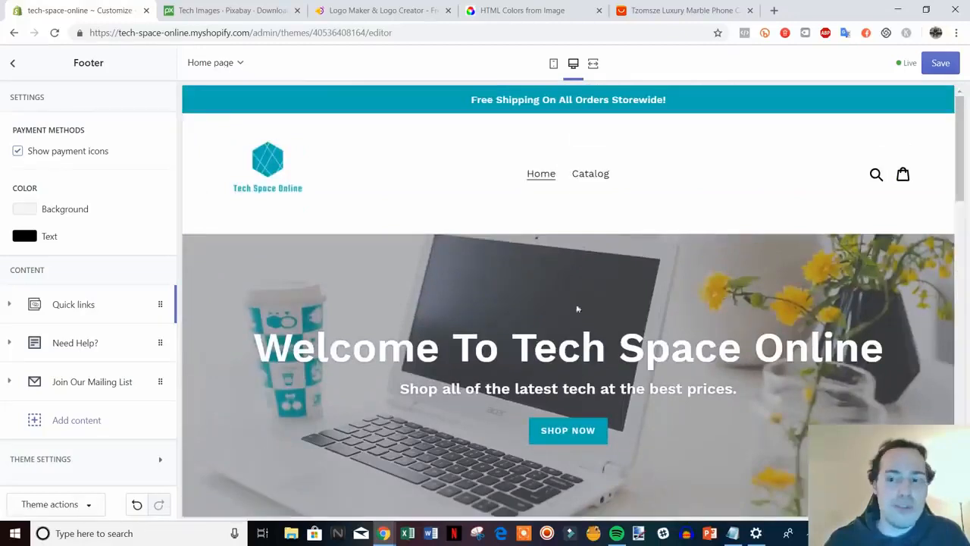
pyautogui.click(941, 62)
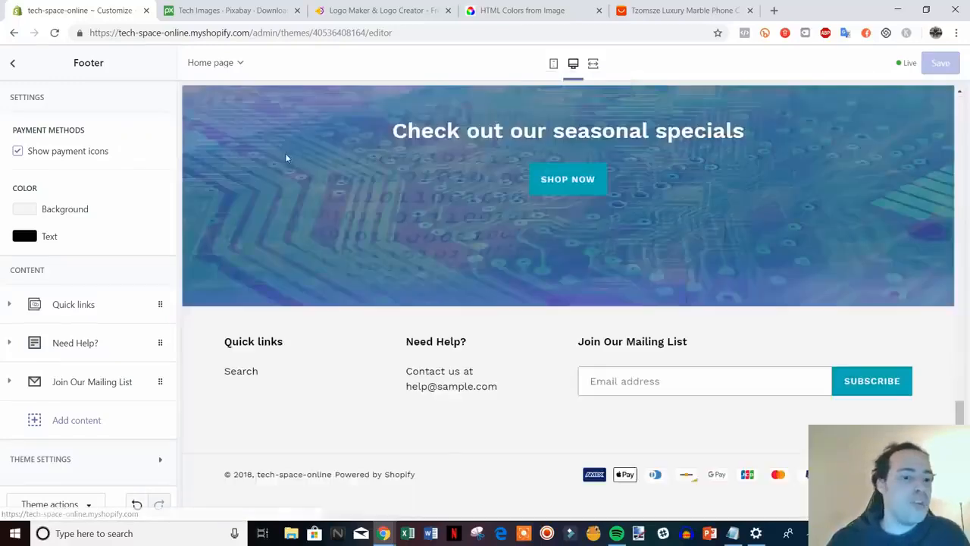
pyautogui.scroll(4, 370, 258)
pyautogui.scroll(10, 370, 263)
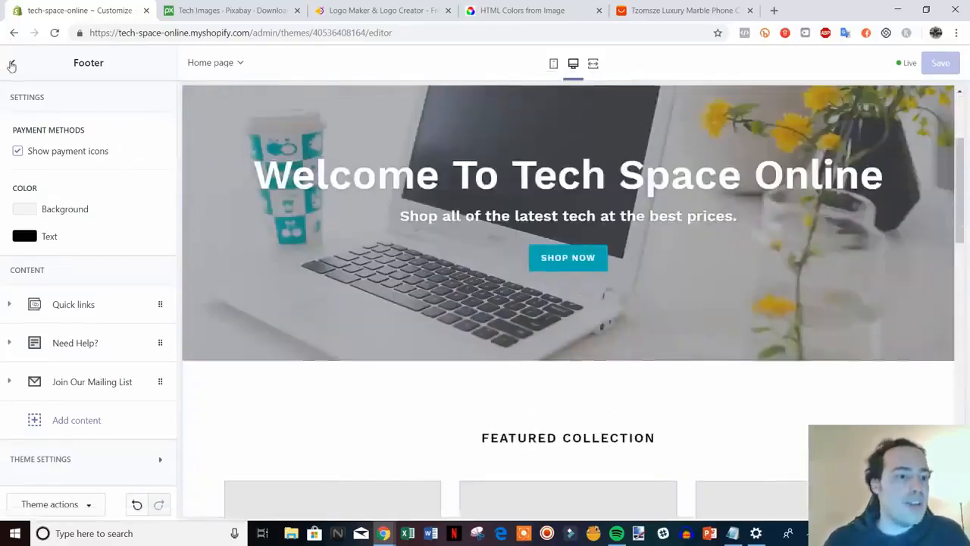
pyautogui.click(11, 66)
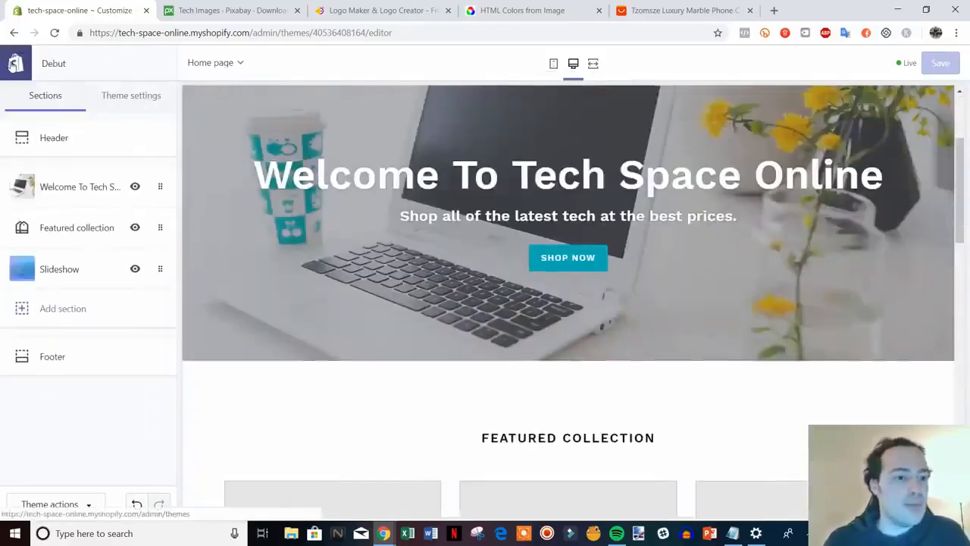
# Leave the theme editor and open the store's General settings.
pyautogui.click(10, 64)
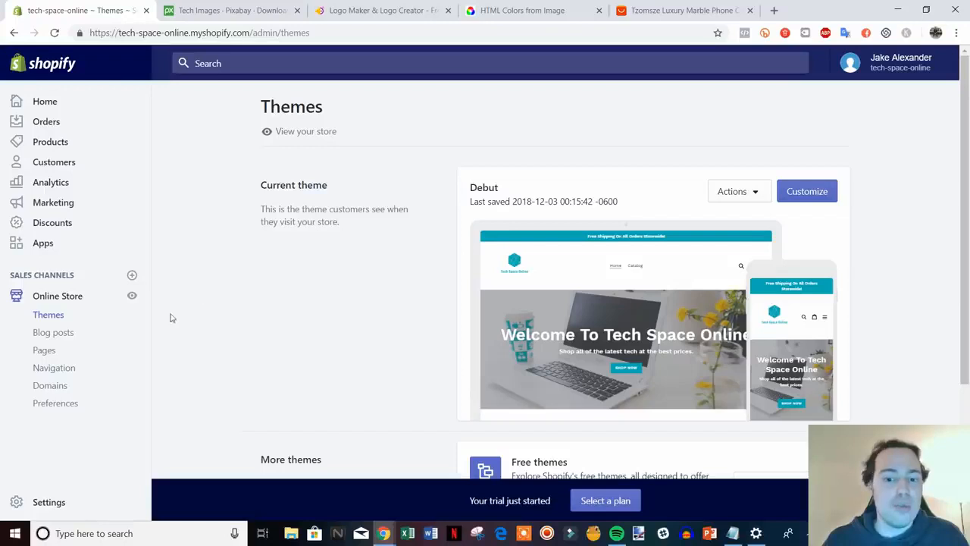
pyautogui.click(55, 507)
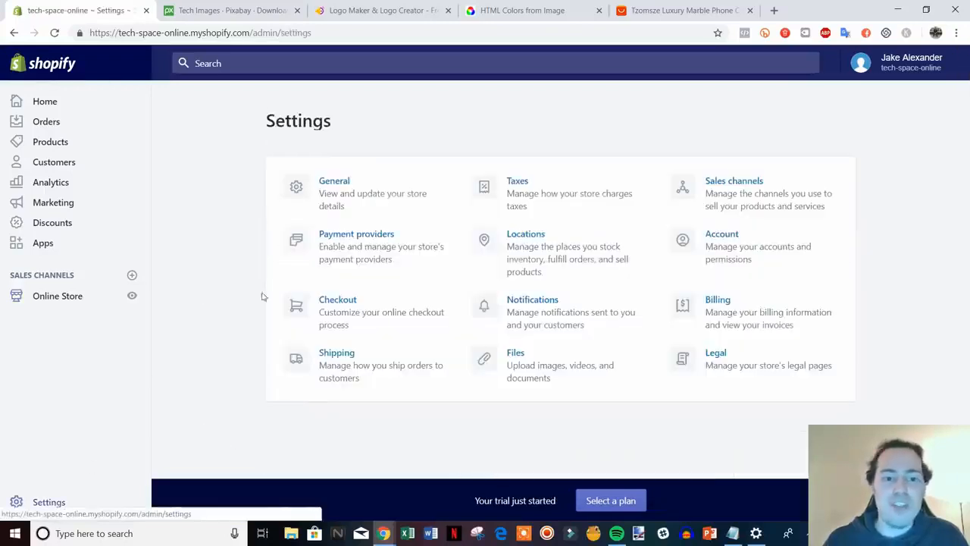
pyautogui.click(364, 198)
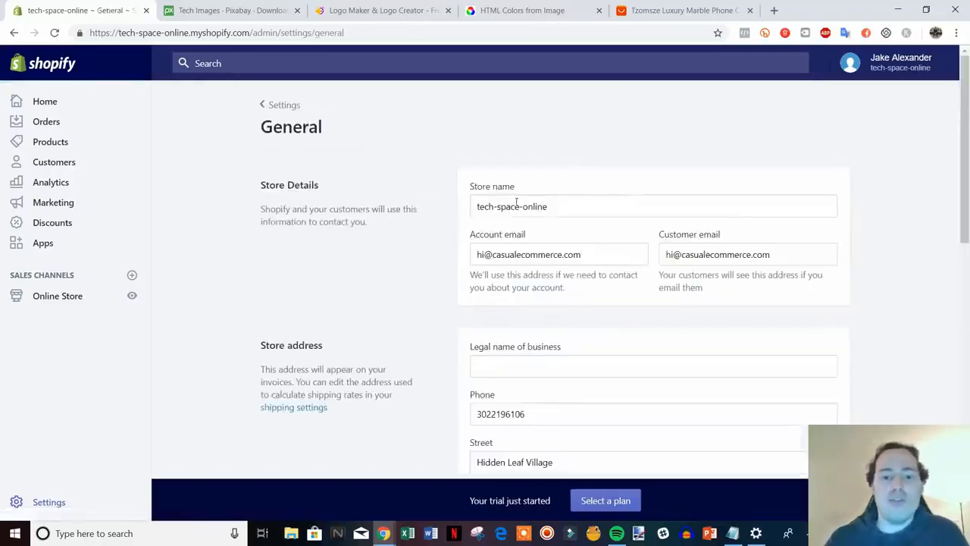
# Edit the store name to 'Tech Space-online', removing the first hyphen and capitalising Tech and Space.
pyautogui.click(497, 207)
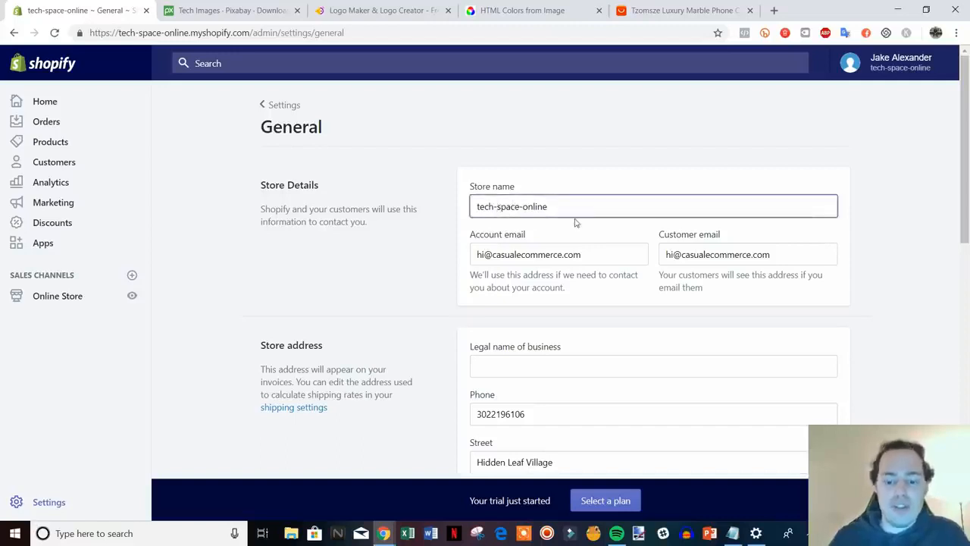
pyautogui.press('BackSpace')
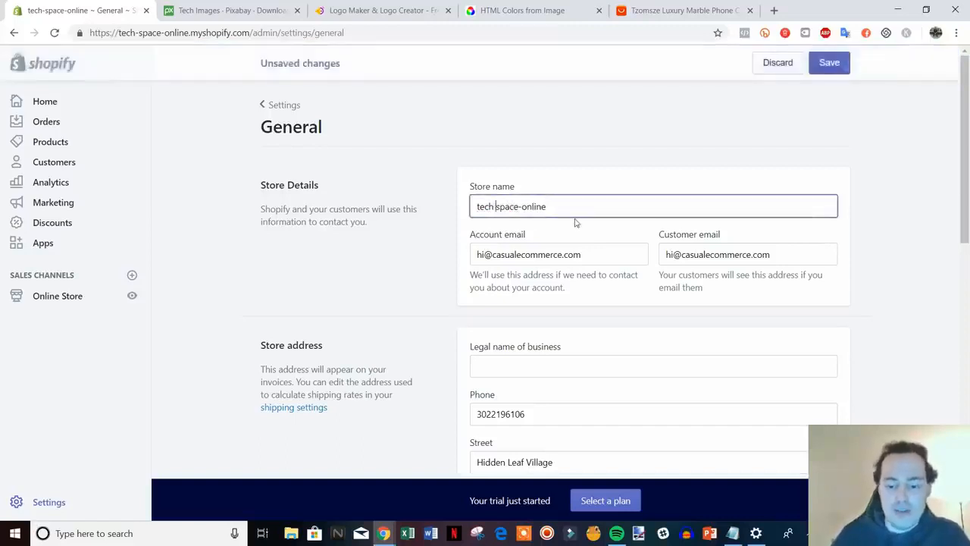
pyautogui.press('Delete')
pyautogui.write('S')
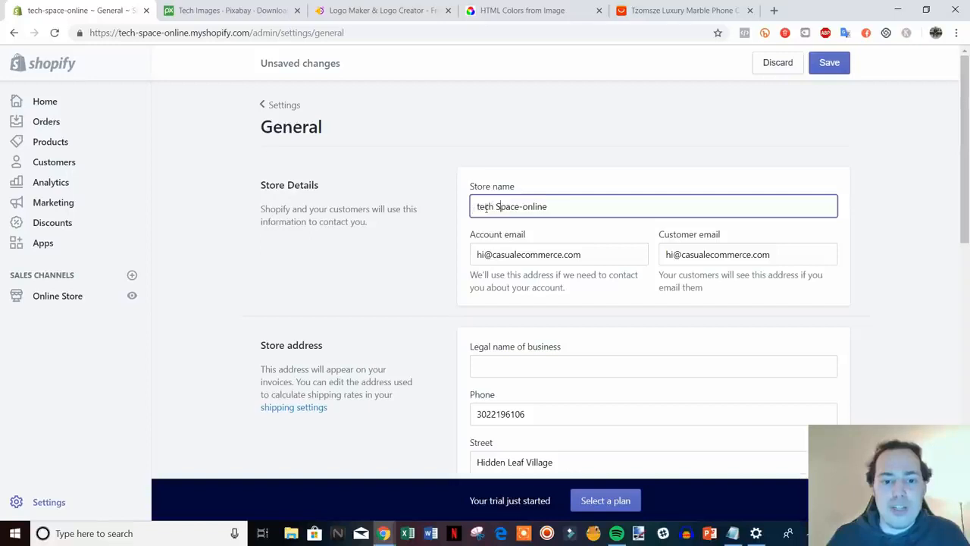
pyautogui.press('Delete')
pyautogui.write('T')
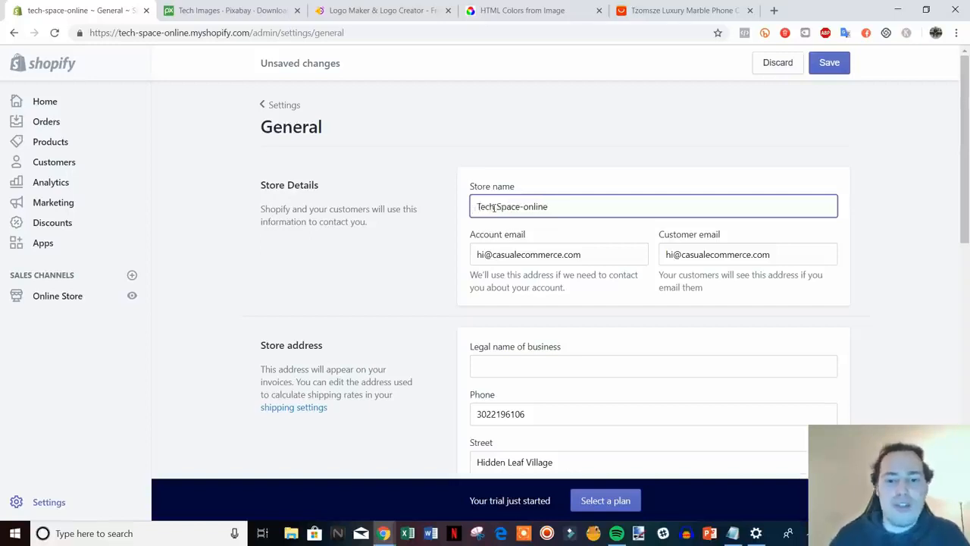
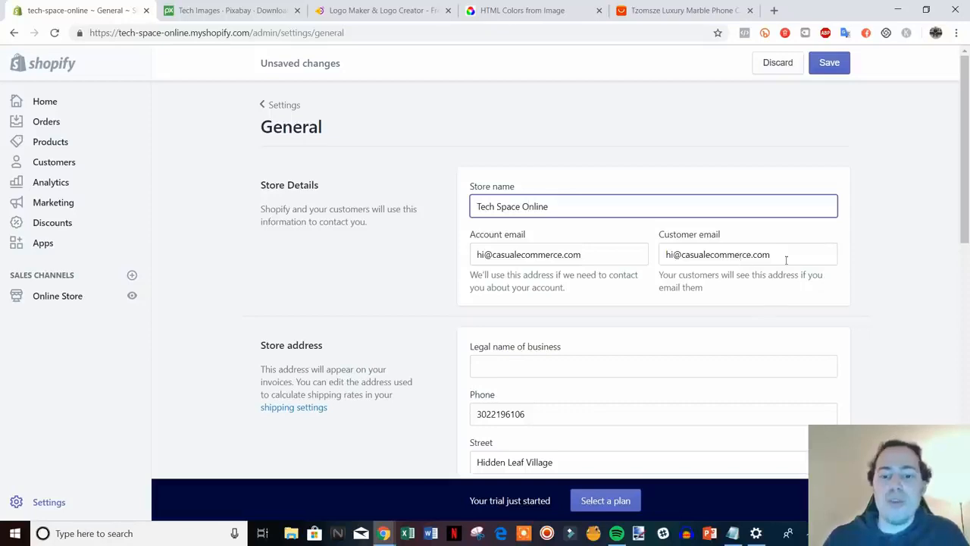
# Replace the customer email with the store's own support address.
pyautogui.tripleClick(788, 254)
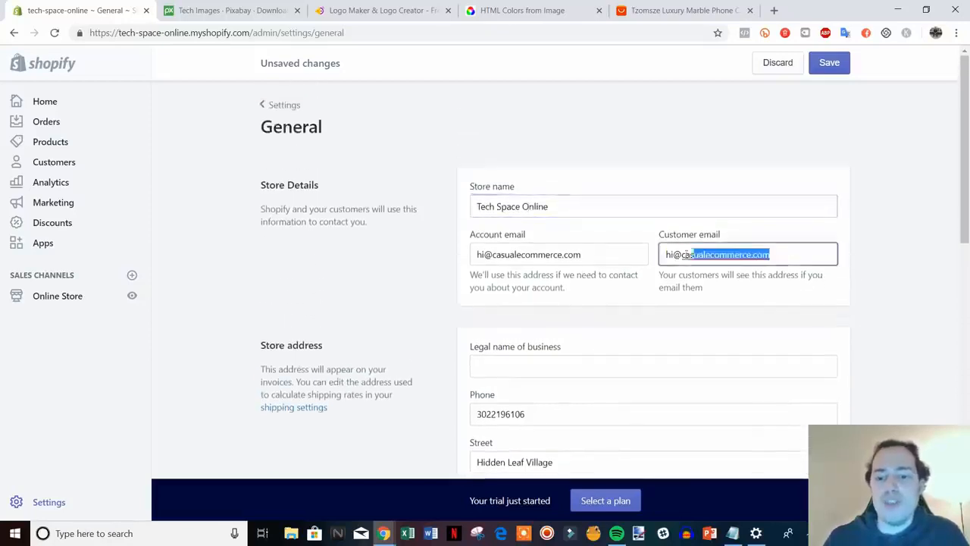
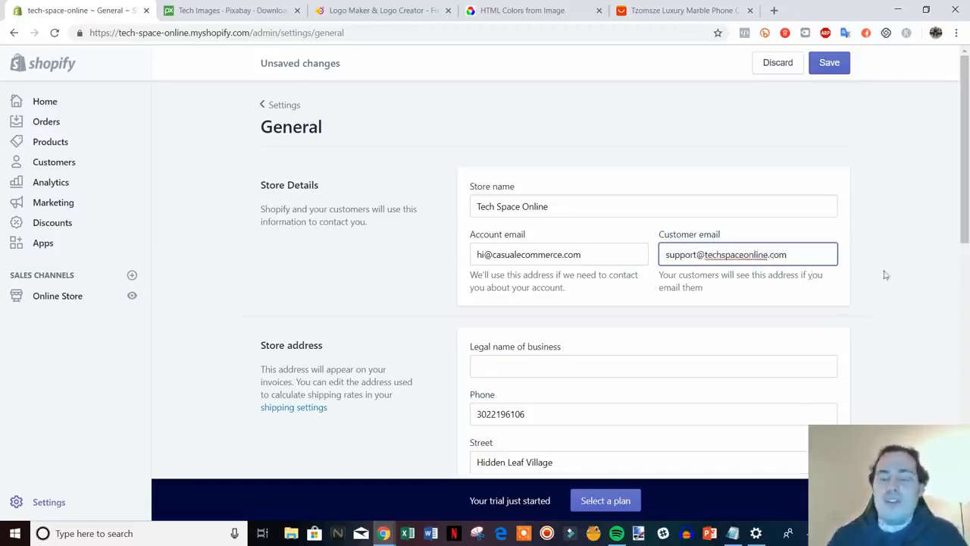
pyautogui.click(934, 274)
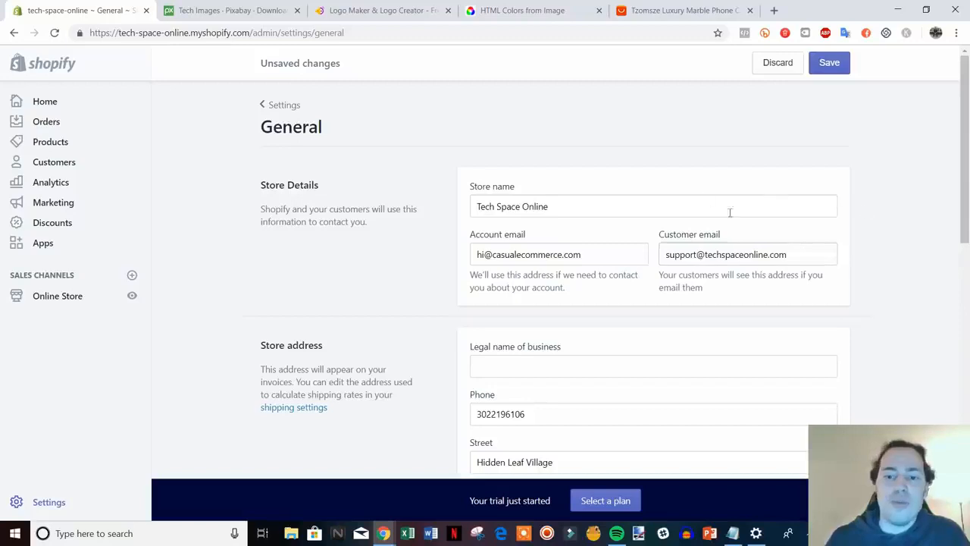
# Check the account and customer email fields, then scroll to the store address and standards.
pyautogui.scroll(-1, 693, 182)
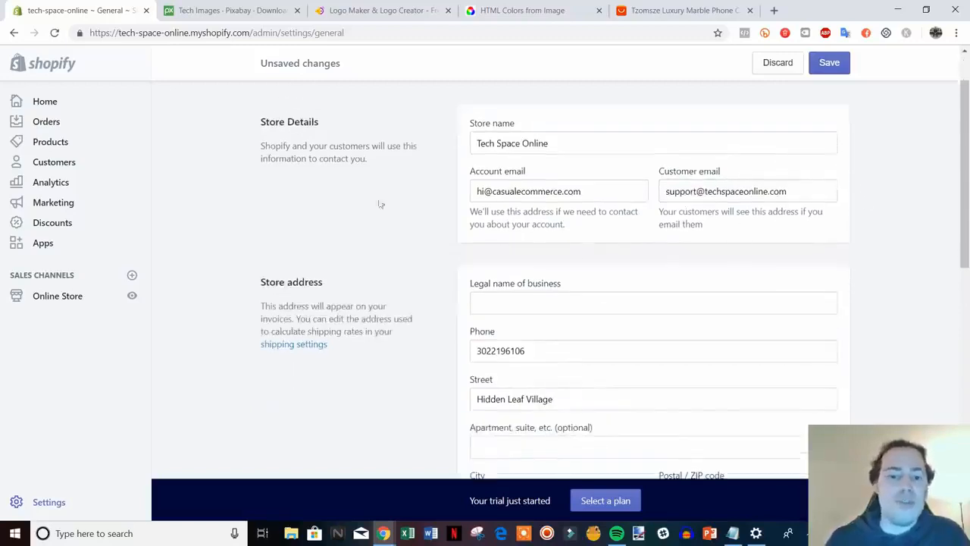
pyautogui.moveTo(588, 191); pyautogui.dragTo(493, 192)
pyautogui.click(509, 191)
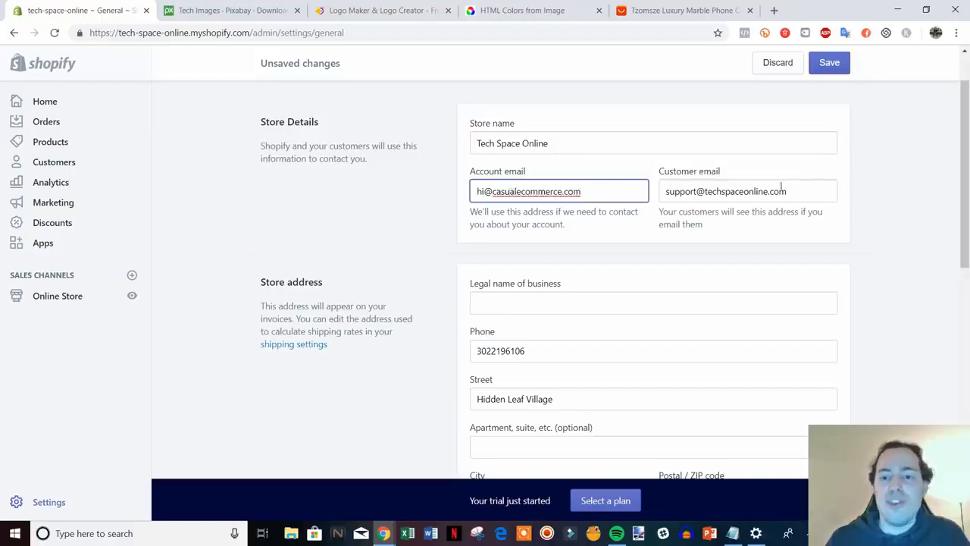
pyautogui.moveTo(780, 189); pyautogui.dragTo(705, 191)
pyautogui.click(707, 191)
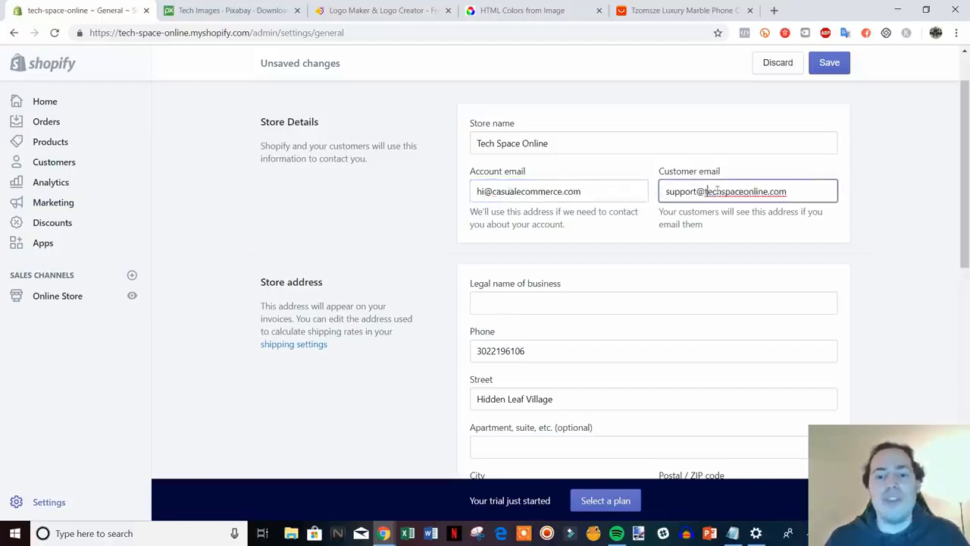
pyautogui.scroll(-2, 886, 242)
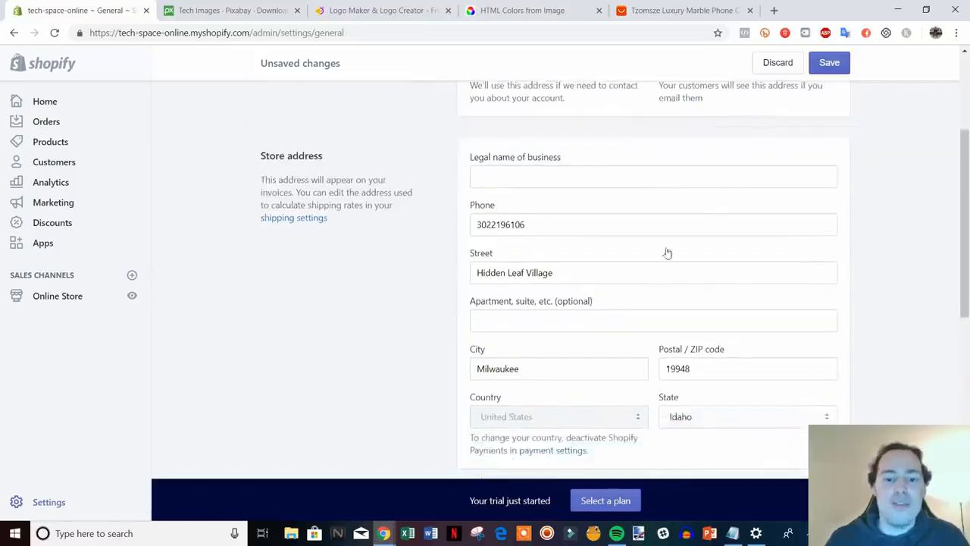
pyautogui.scroll(-4, 582, 288)
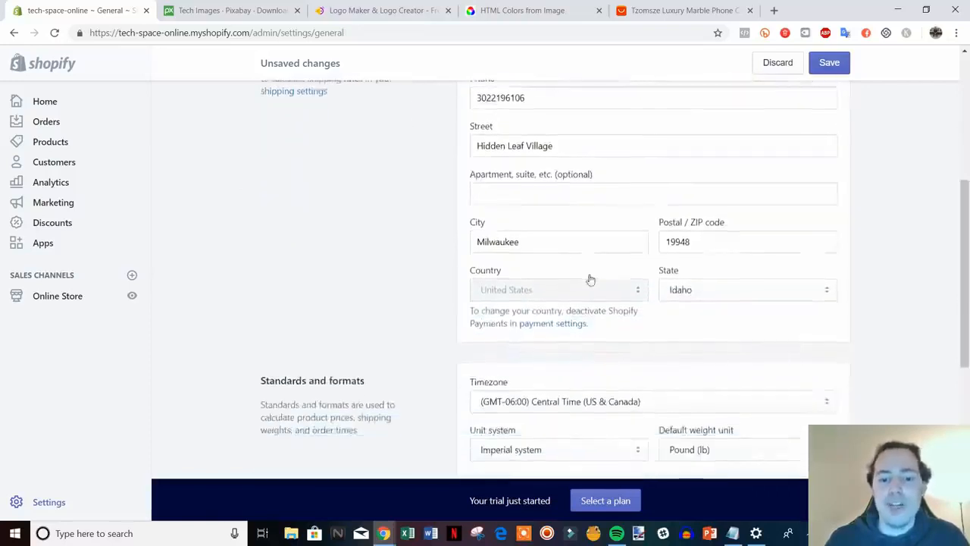
pyautogui.scroll(-1, 592, 275)
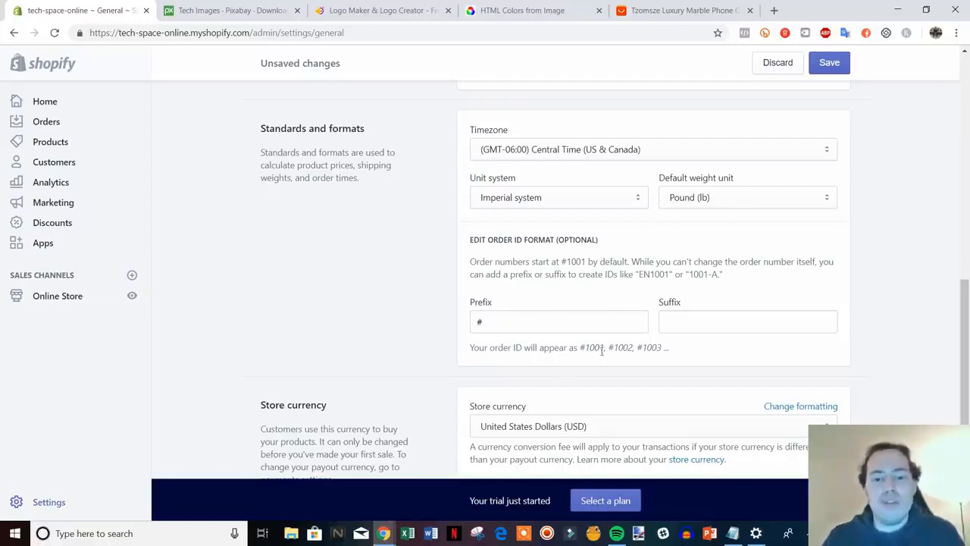
# Add TCO after # in the order ID prefix so orders read #TCO.
pyautogui.moveTo(582, 348); pyautogui.dragTo(649, 348)
pyautogui.click(557, 327)
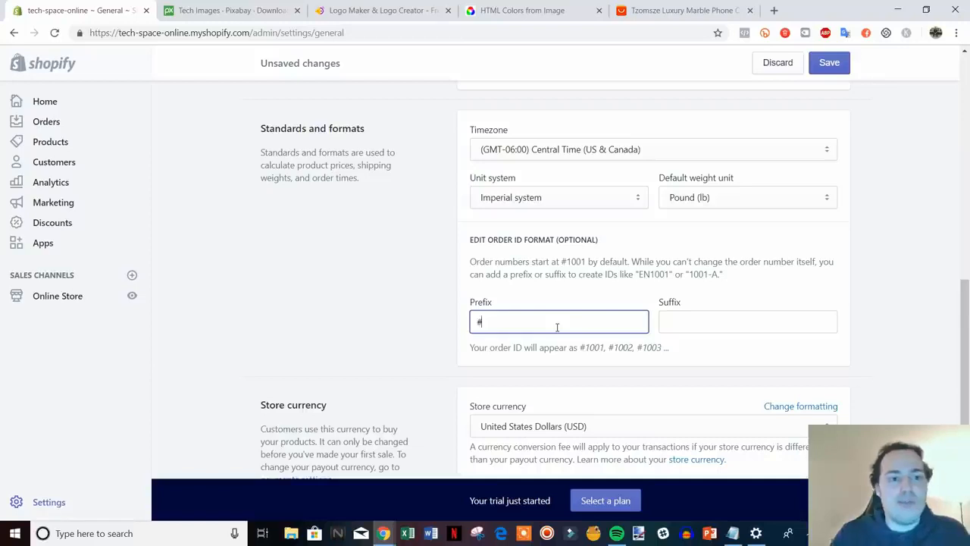
pyautogui.write('TC')
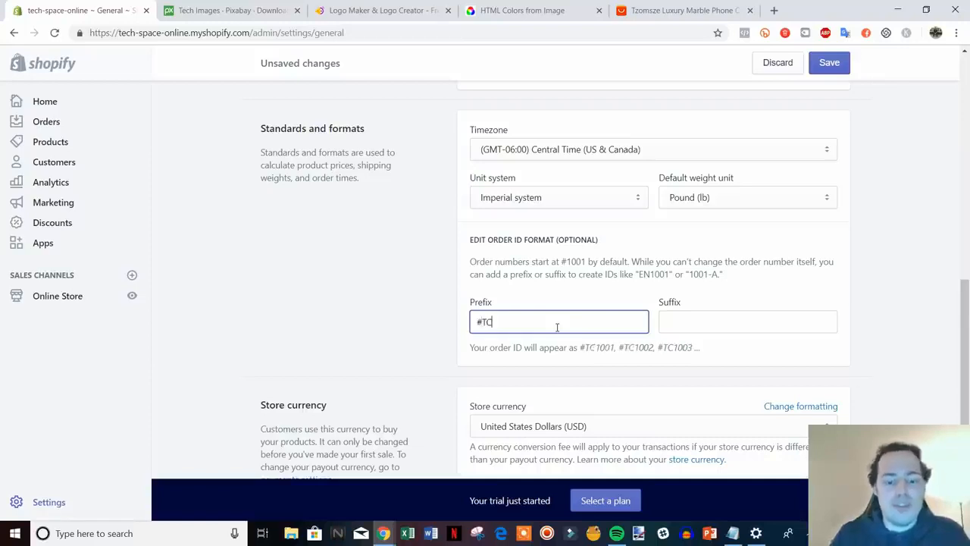
pyautogui.write('O')
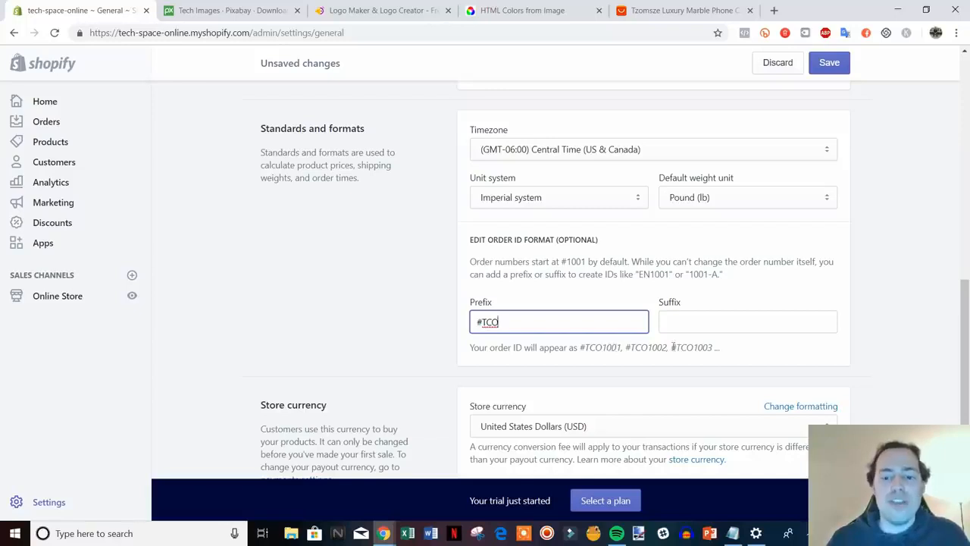
pyautogui.scroll(-2, 873, 370)
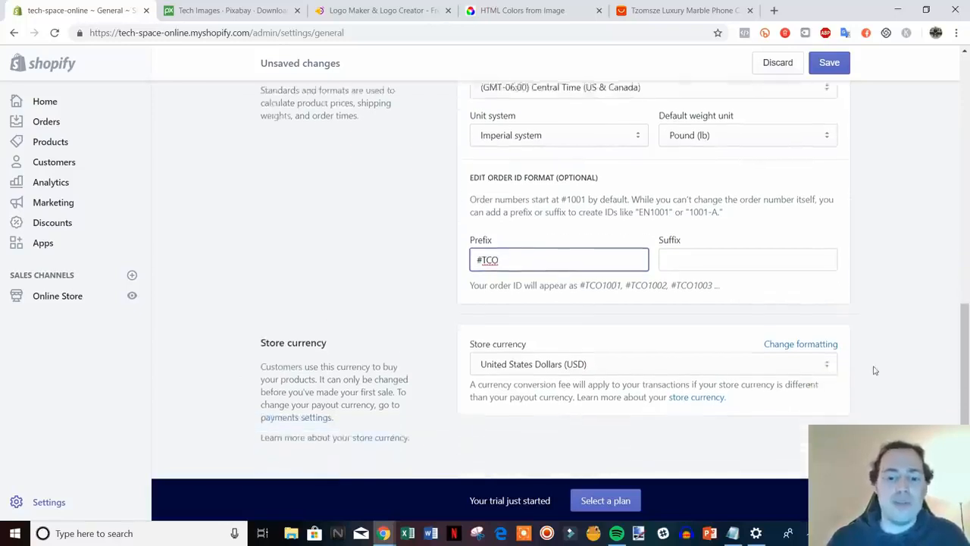
# Save the general settings and return to the Settings overview.
pyautogui.moveTo(966, 399); pyautogui.dragTo(929, 111)
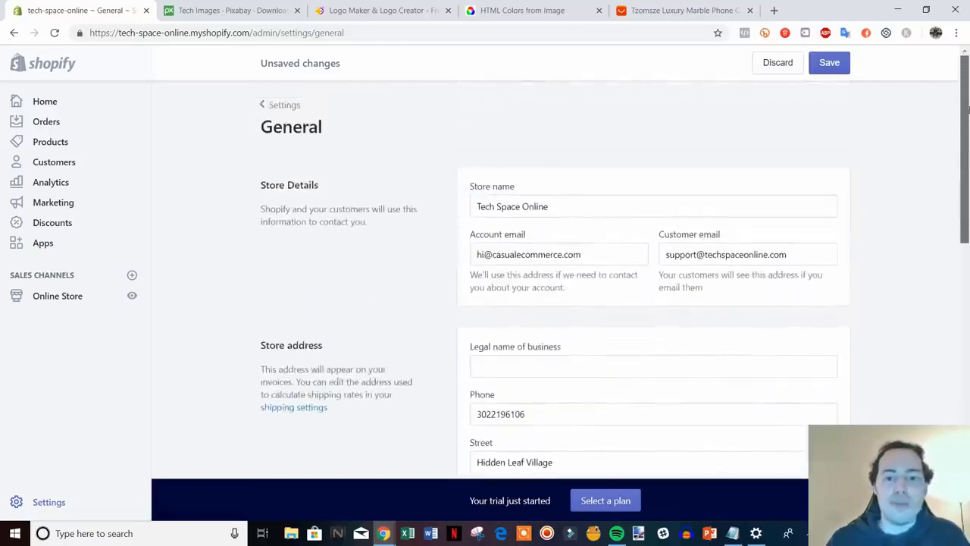
pyautogui.click(829, 62)
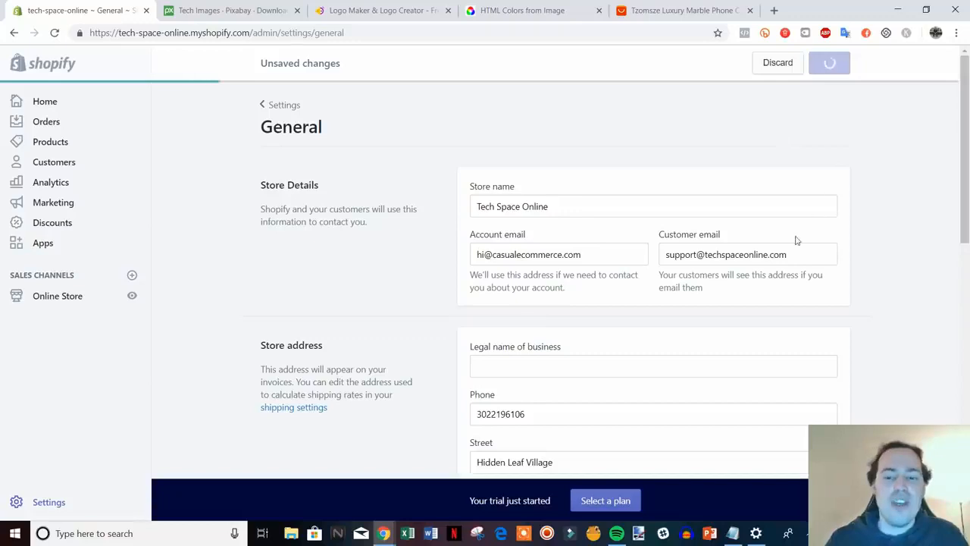
pyautogui.click(280, 106)
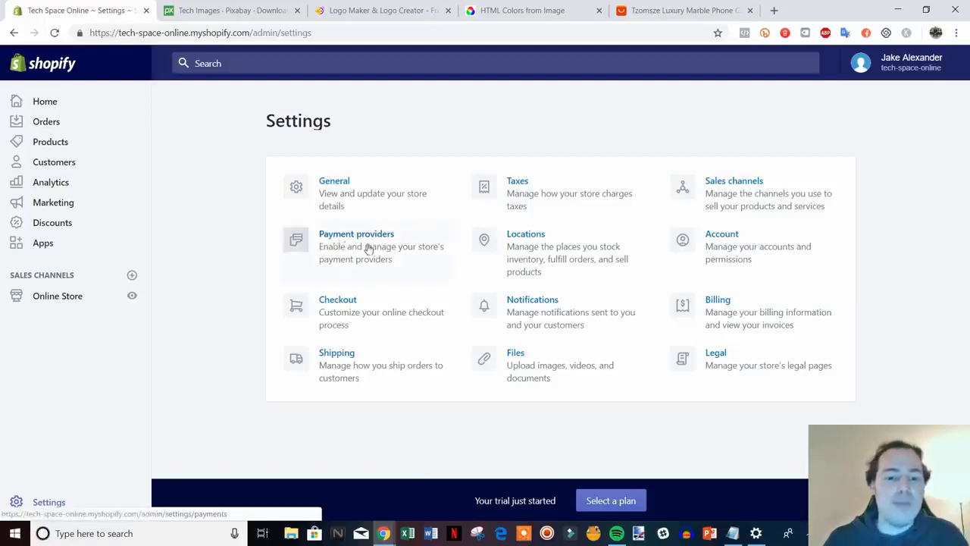
# Open Payment providers and look through the Shopify Payments and PayPal cards.
pyautogui.click(368, 248)
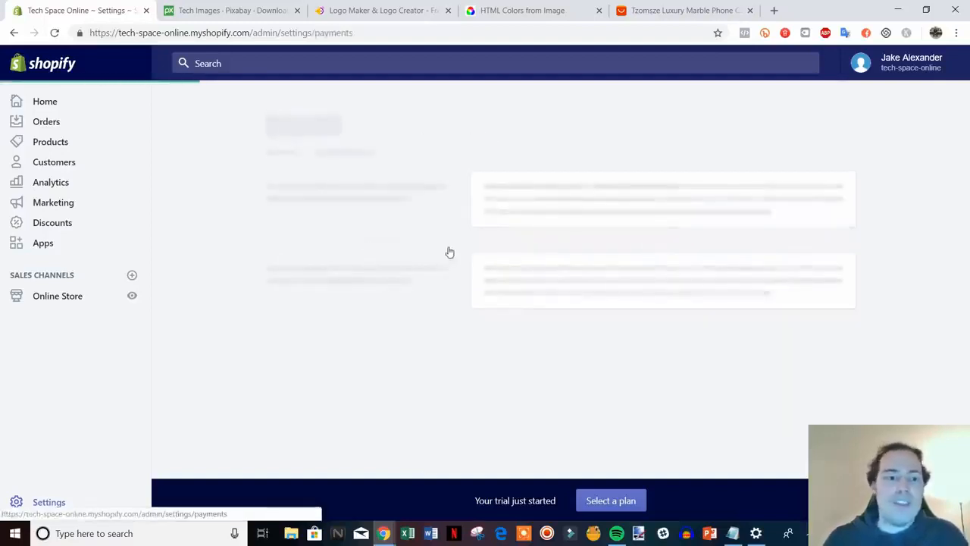
pyautogui.scroll(-2, 594, 301)
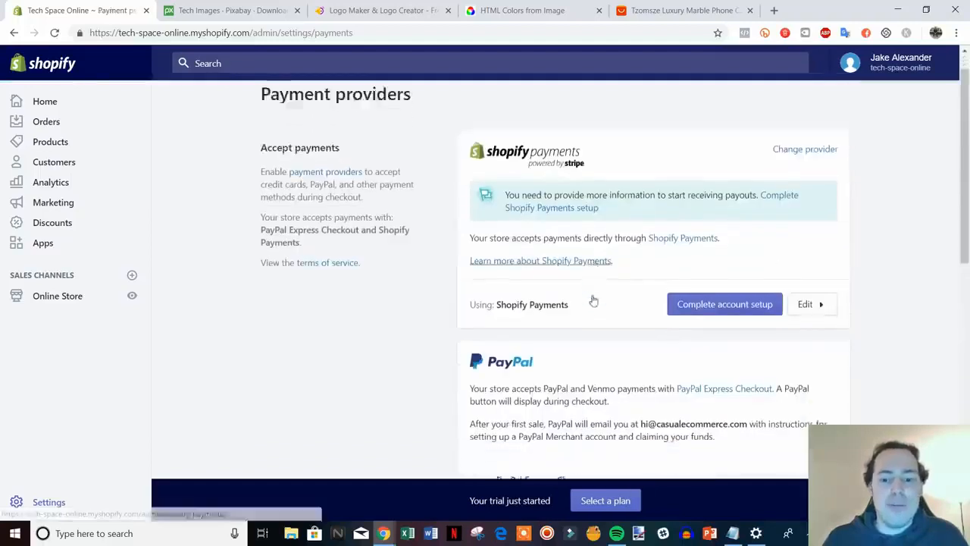
pyautogui.scroll(-1, 593, 301)
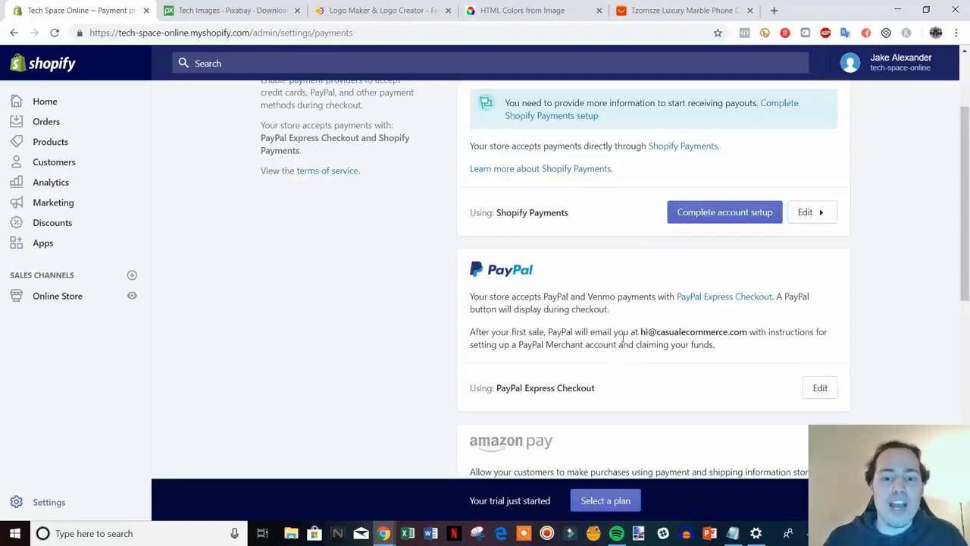
pyautogui.scroll(-2, 623, 339)
pyautogui.scroll(4, 623, 340)
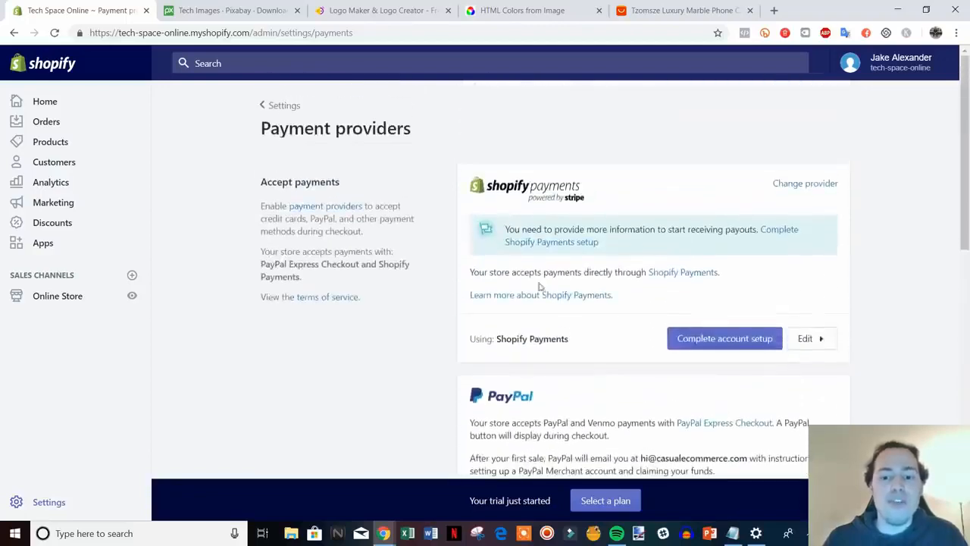
# Begin the Shopify Payments account setup, leaving the business type unchanged.
pyautogui.click(746, 341)
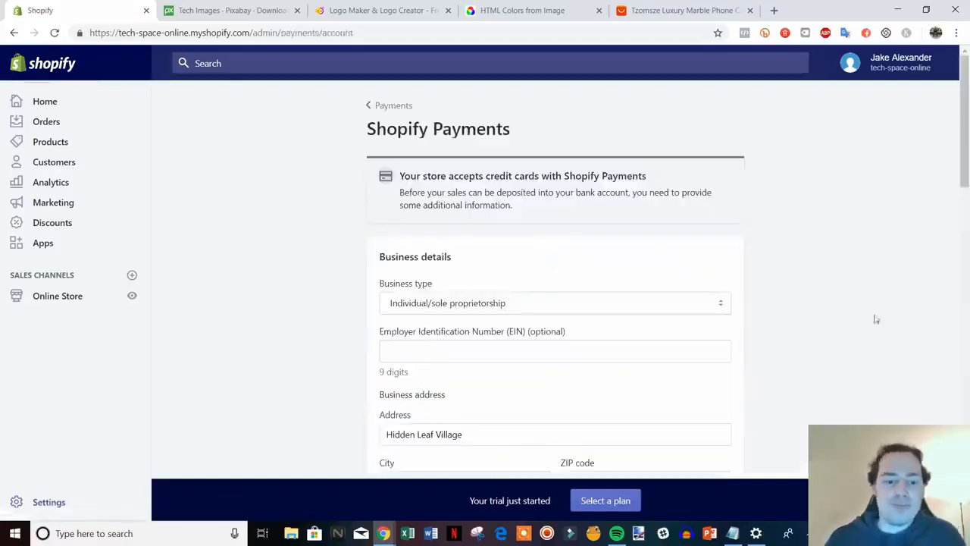
pyautogui.scroll(-3, 879, 314)
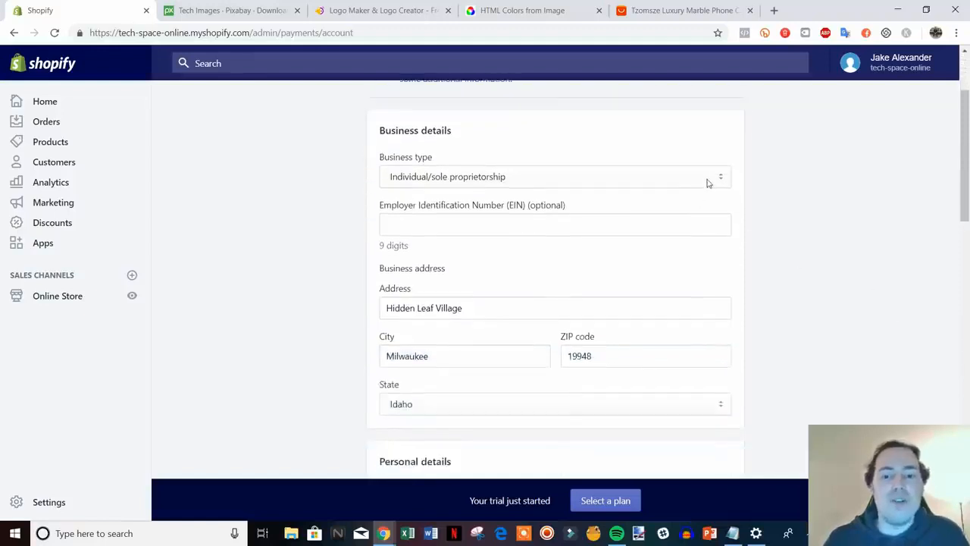
pyautogui.click(707, 181)
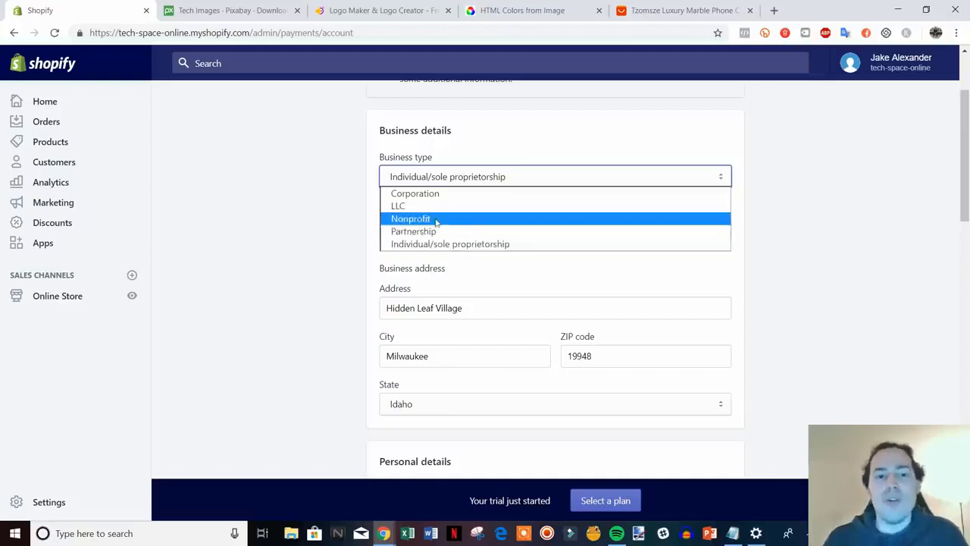
pyautogui.click(756, 223)
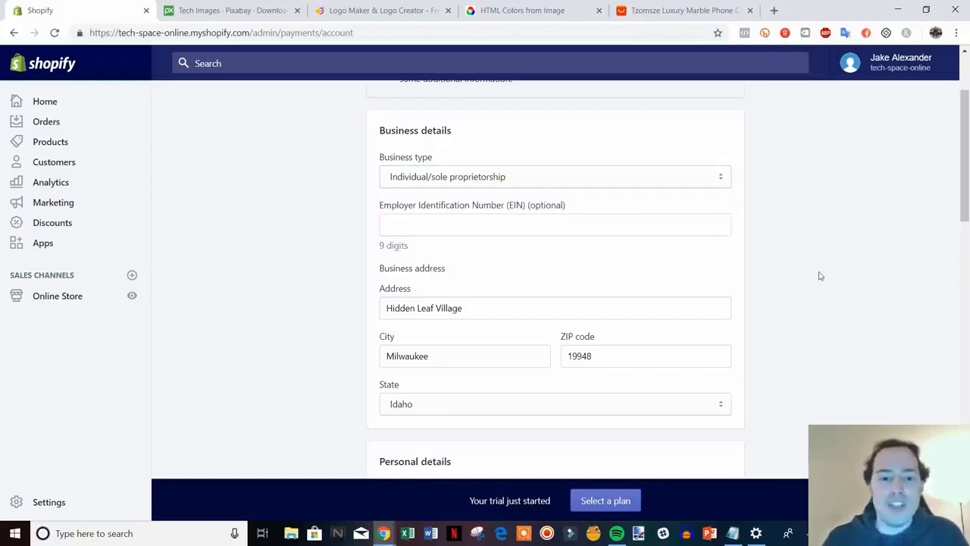
pyautogui.scroll(-1, 810, 270)
pyautogui.scroll(-1, 851, 279)
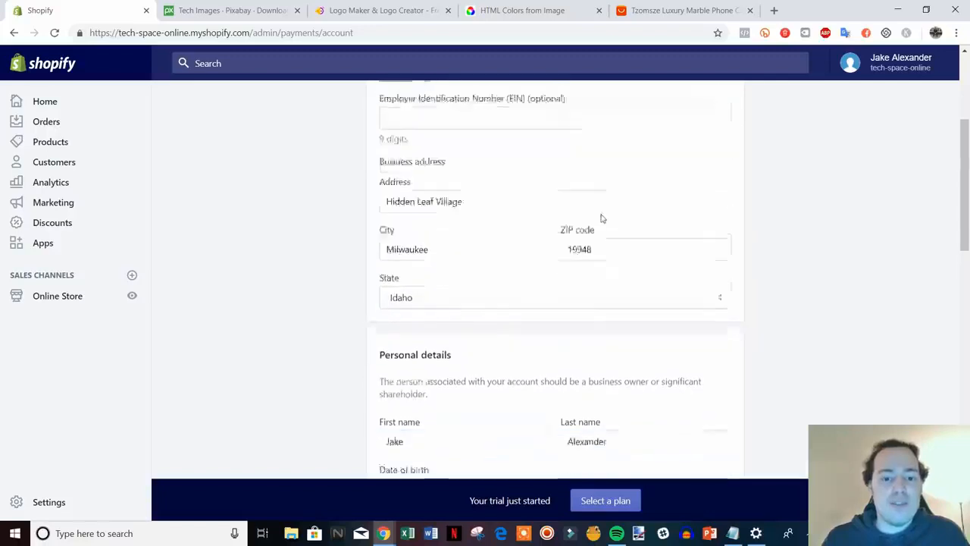
pyautogui.scroll(-2, 601, 216)
pyautogui.scroll(-1, 667, 262)
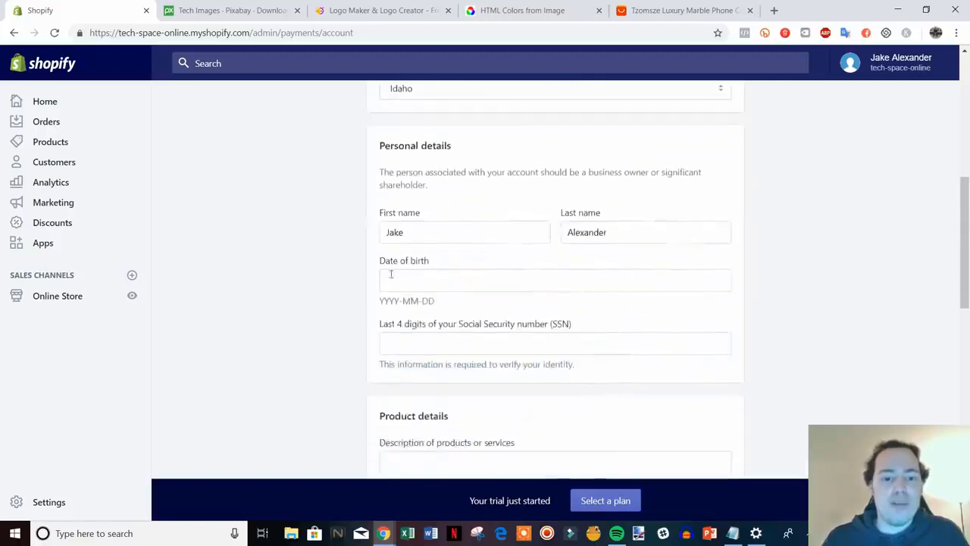
pyautogui.scroll(-1, 505, 269)
pyautogui.scroll(-3, 827, 336)
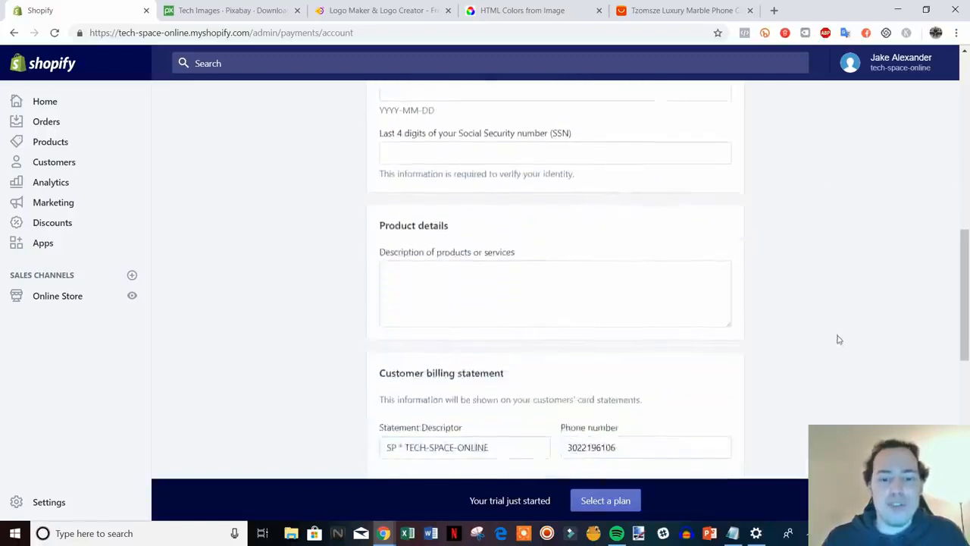
# Enter 'Retailer of electronics' as the description of products or services.
pyautogui.click(435, 216)
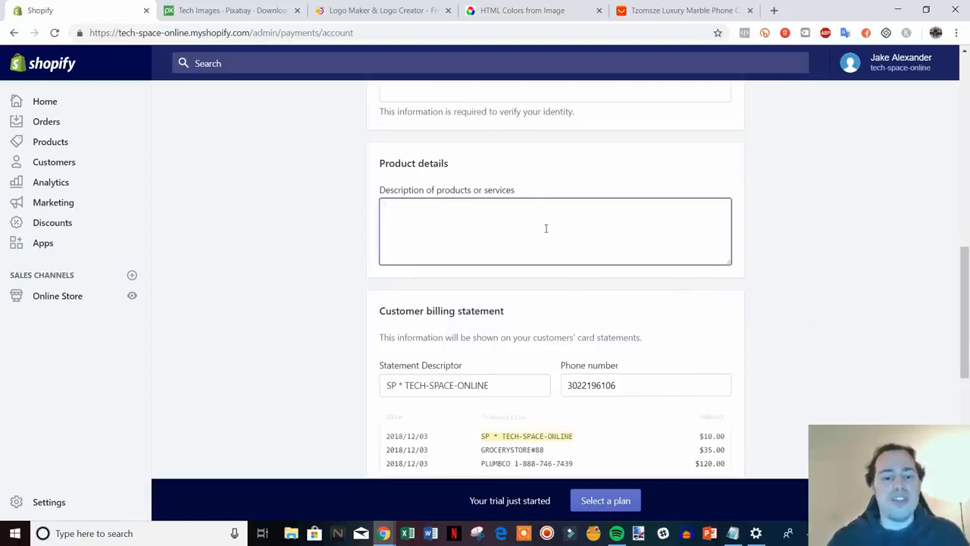
pyautogui.scroll(-1, 549, 265)
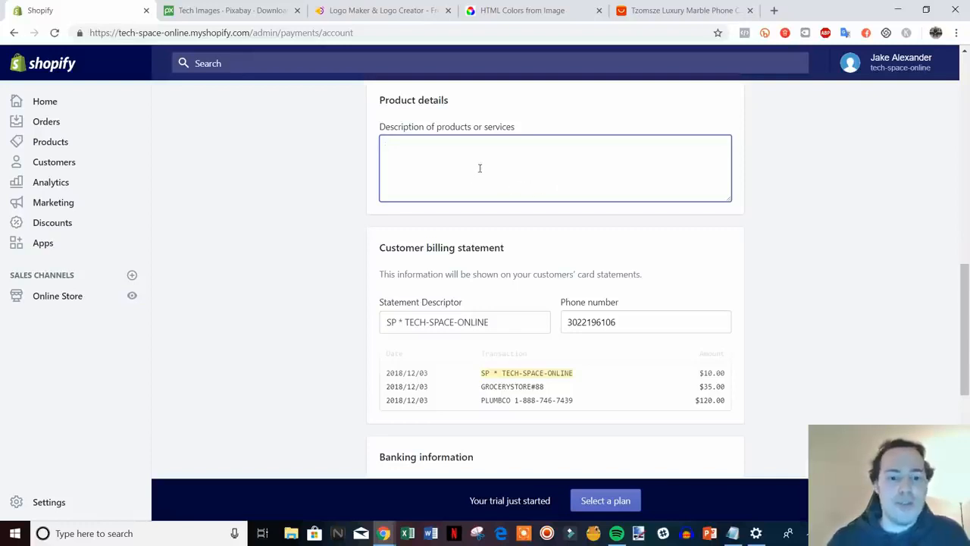
pyautogui.write('Retai')
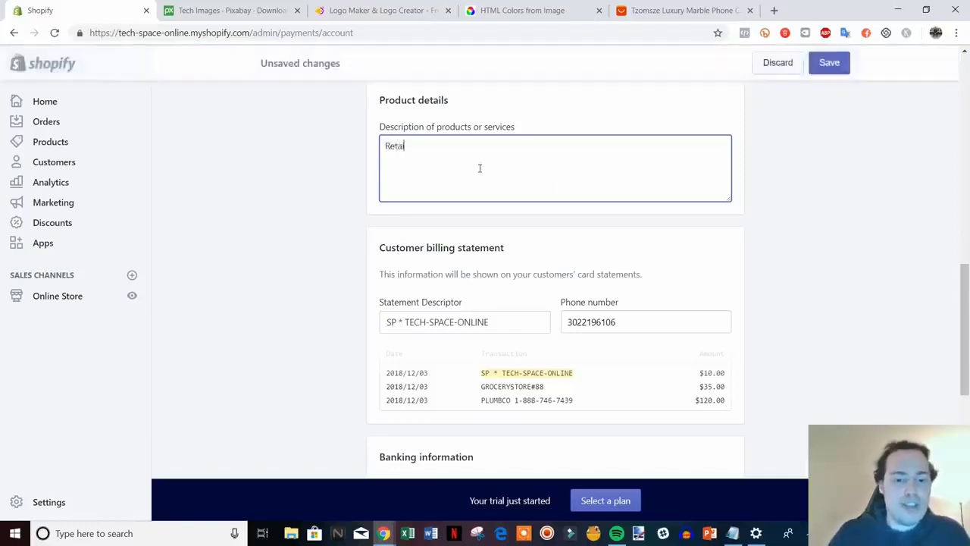
pyautogui.write('ler of')
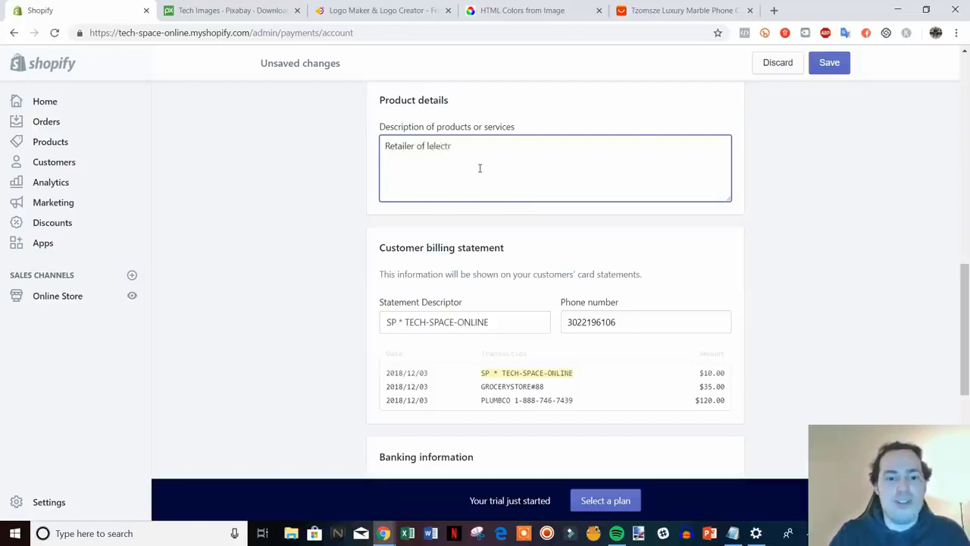
pyautogui.write(' elec')
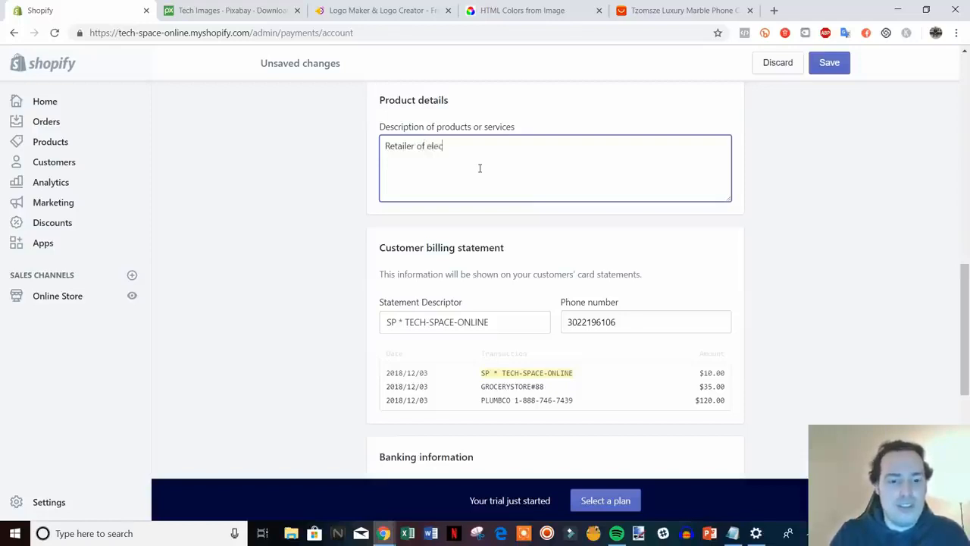
pyautogui.write('tronics')
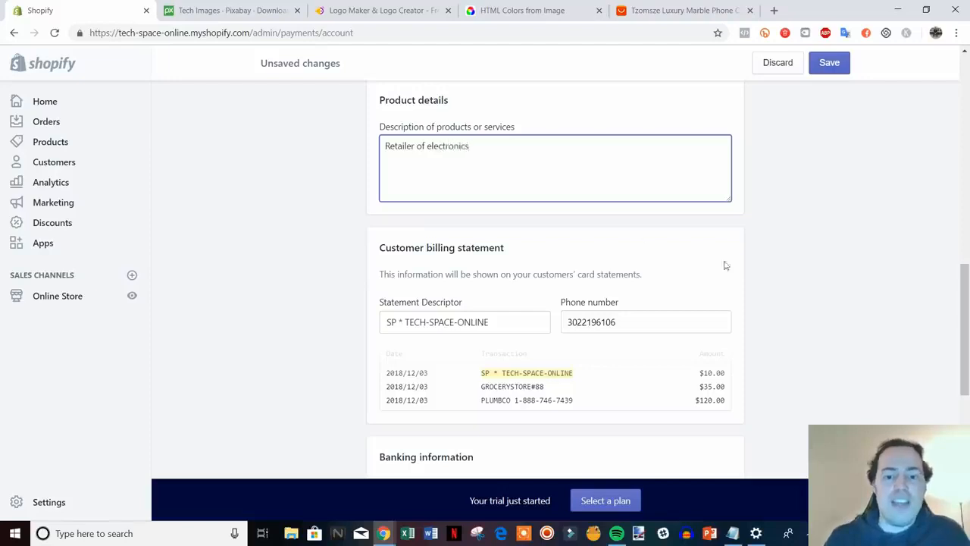
pyautogui.scroll(-2, 724, 265)
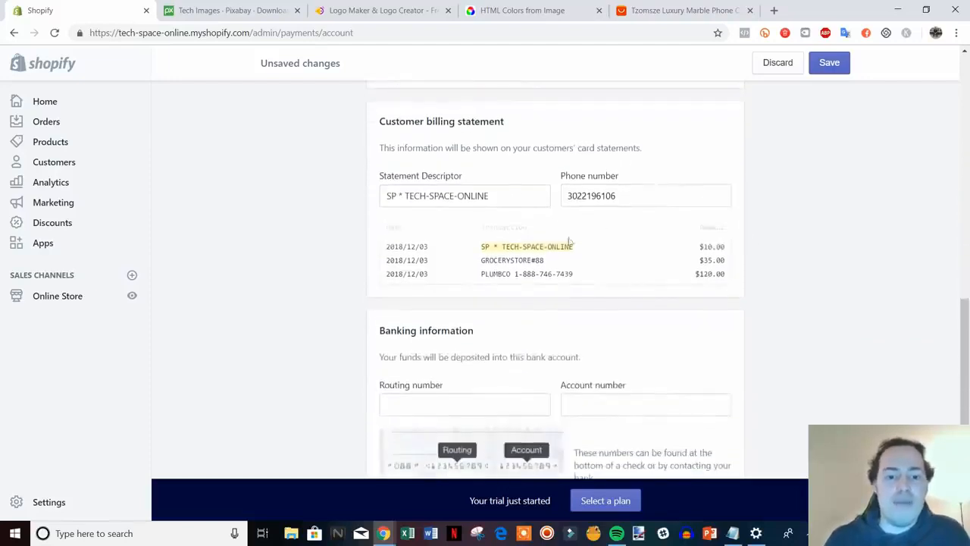
# Review the statement descriptor and form, then leave for Payment providers without saving.
pyautogui.moveTo(510, 201); pyautogui.dragTo(407, 195)
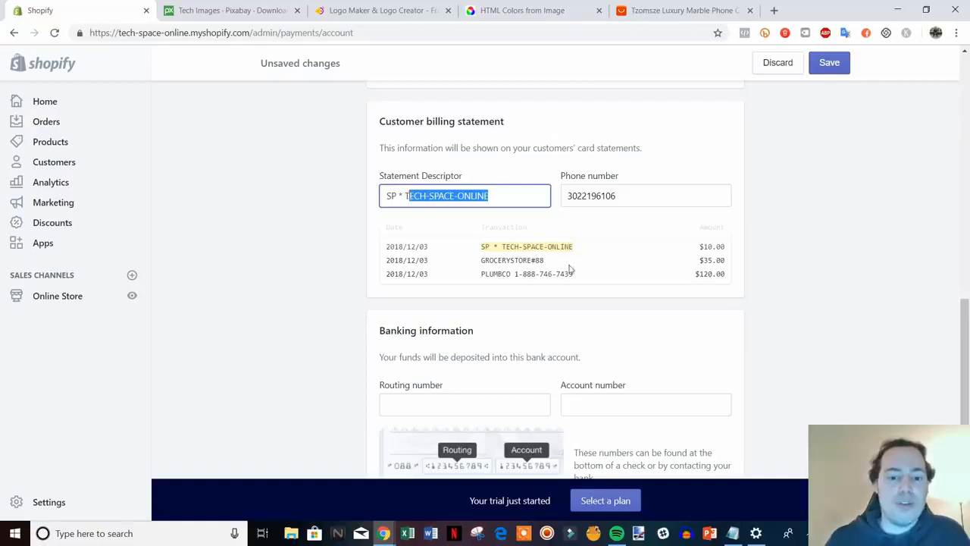
pyautogui.scroll(-4, 680, 254)
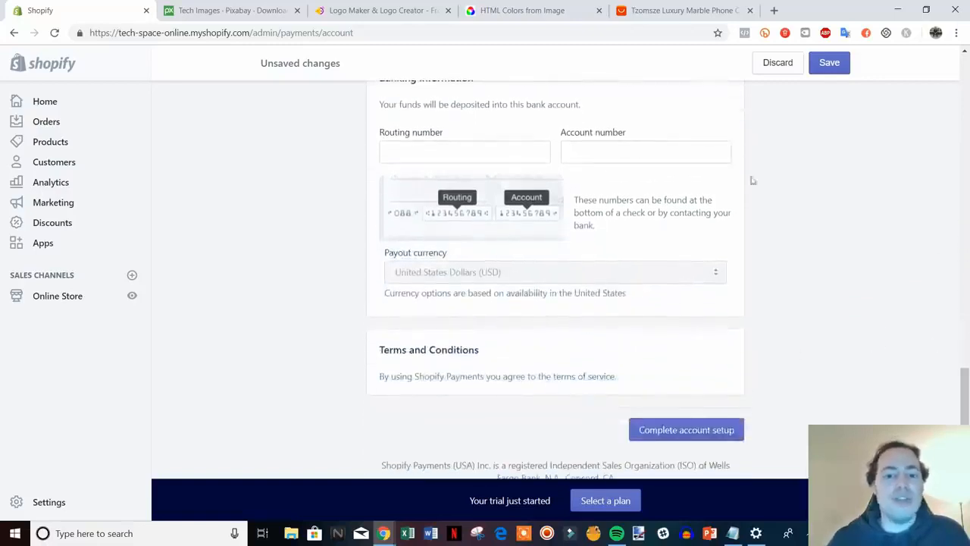
pyautogui.scroll(3, 498, 229)
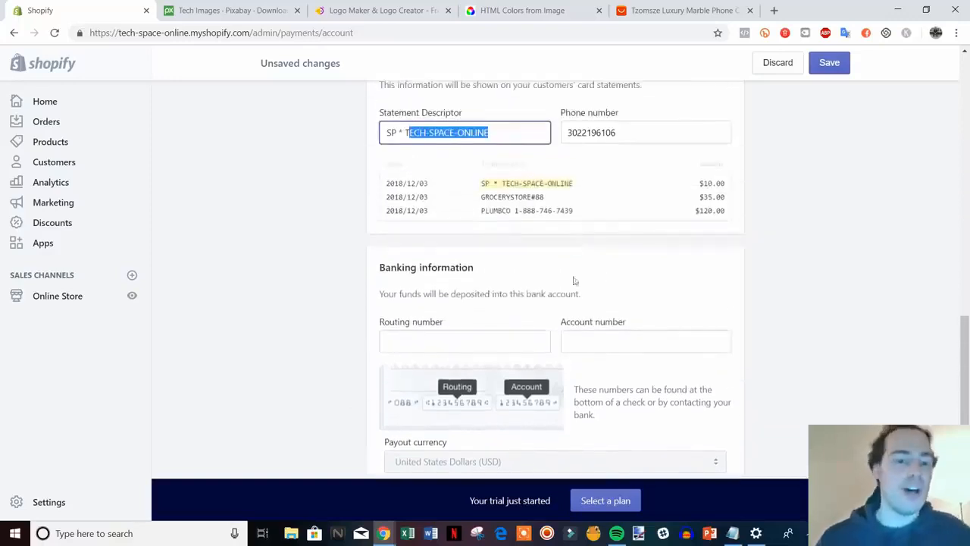
pyautogui.scroll(5, 592, 287)
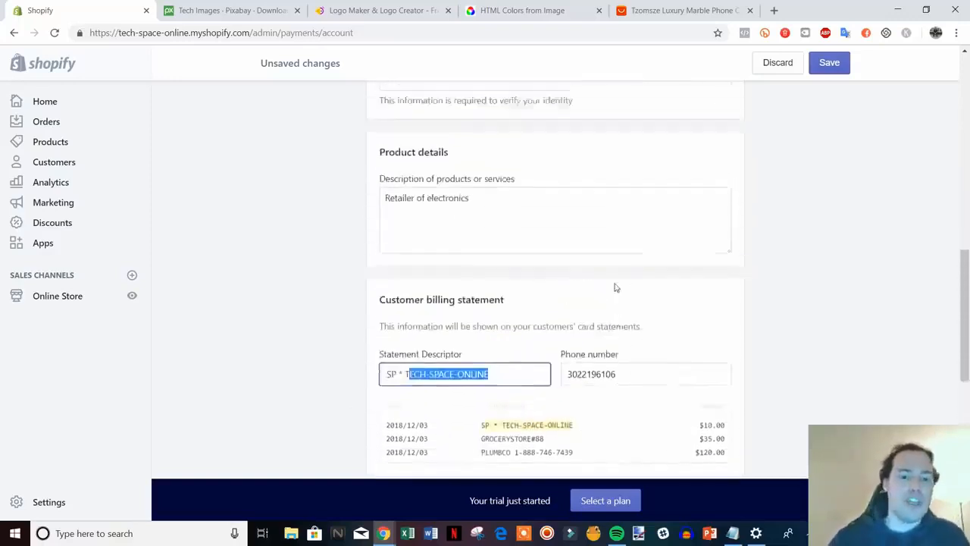
pyautogui.scroll(10, 480, 321)
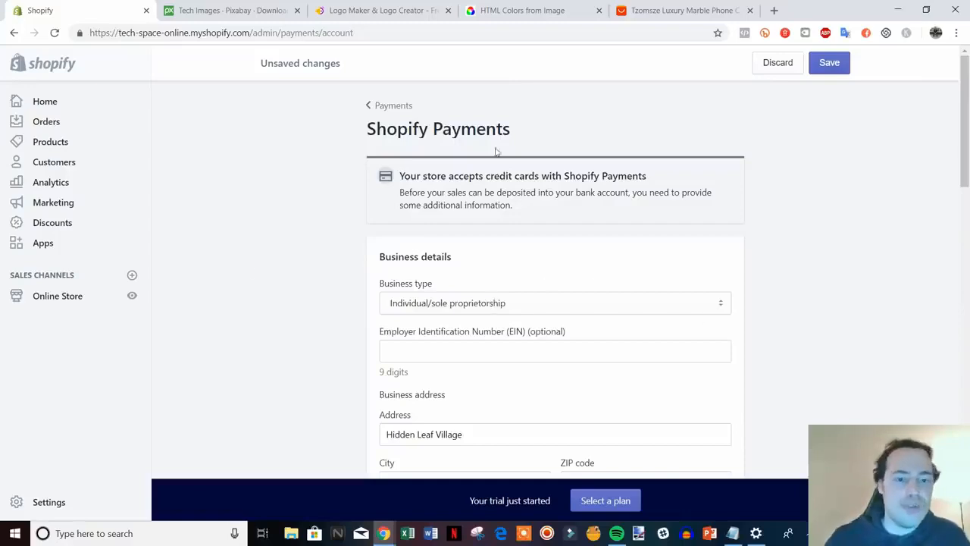
pyautogui.scroll(-20, 696, 294)
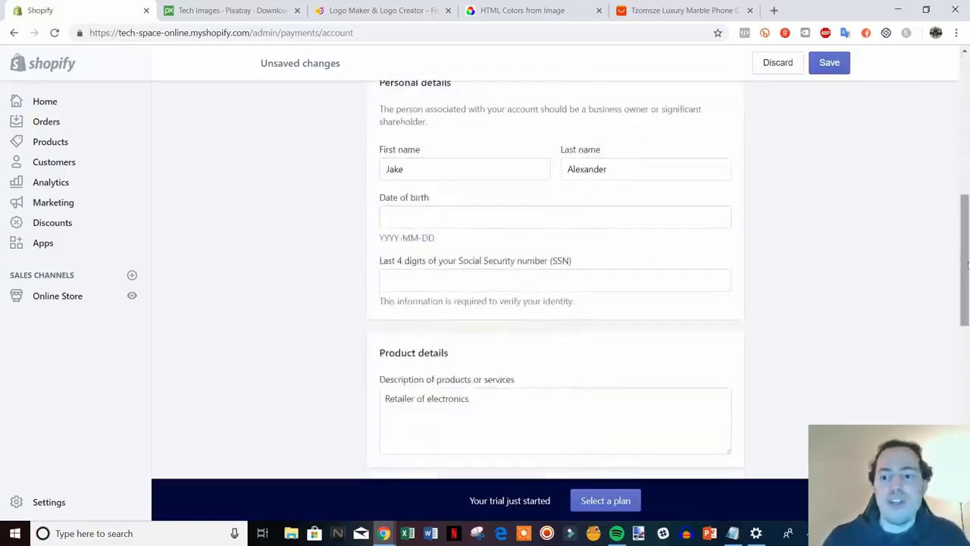
pyautogui.scroll(4, 849, 354)
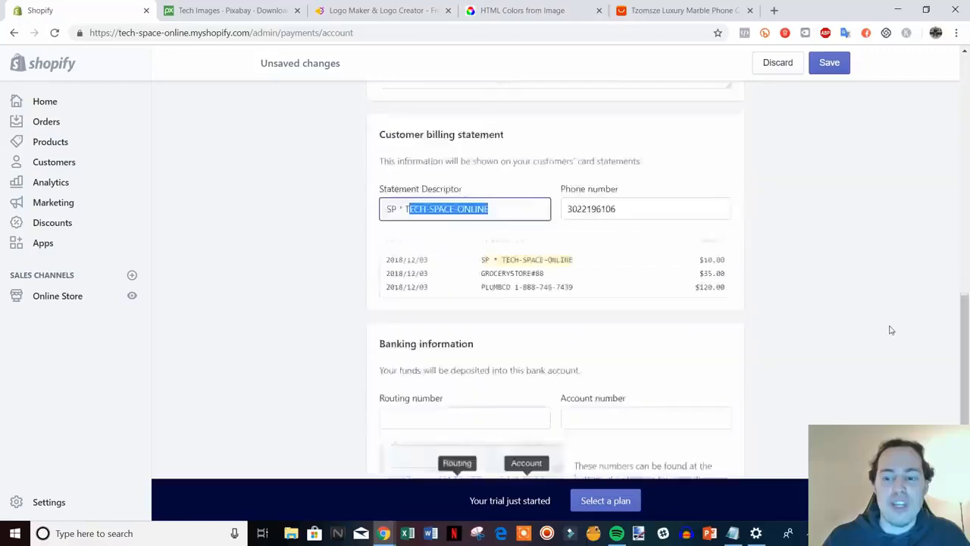
pyautogui.scroll(-5, 888, 329)
pyautogui.scroll(20, 780, 364)
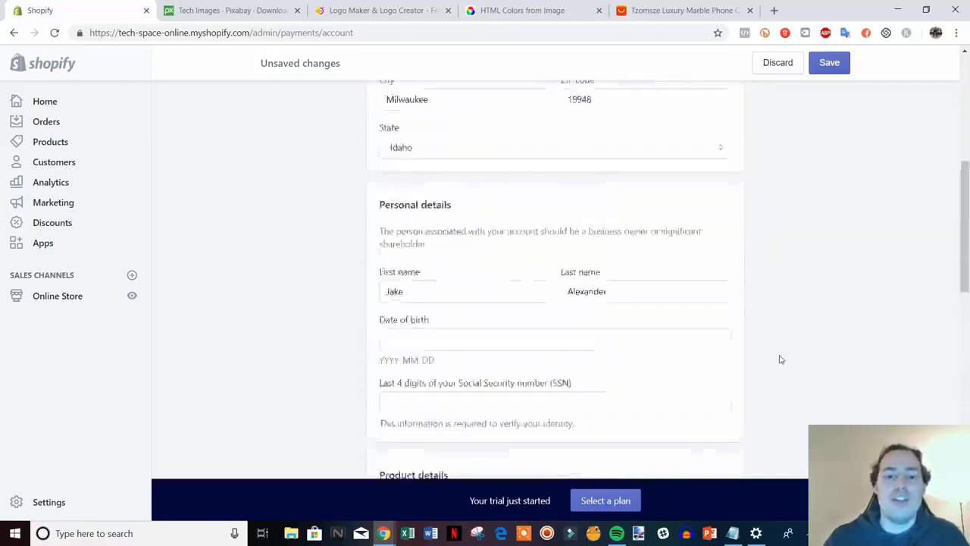
pyautogui.click(372, 106)
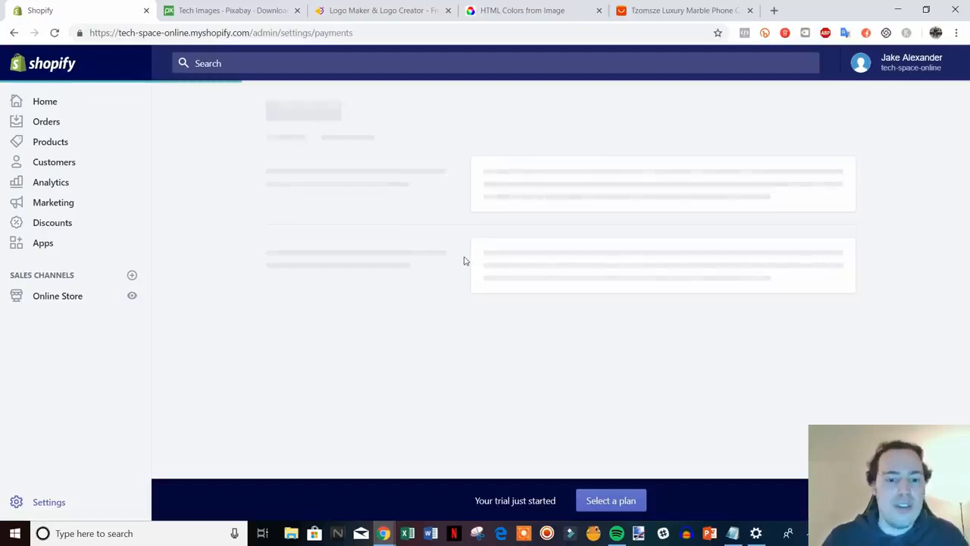
# From Payment providers, go back to Settings and open the Checkout settings.
pyautogui.scroll(-3, 417, 296)
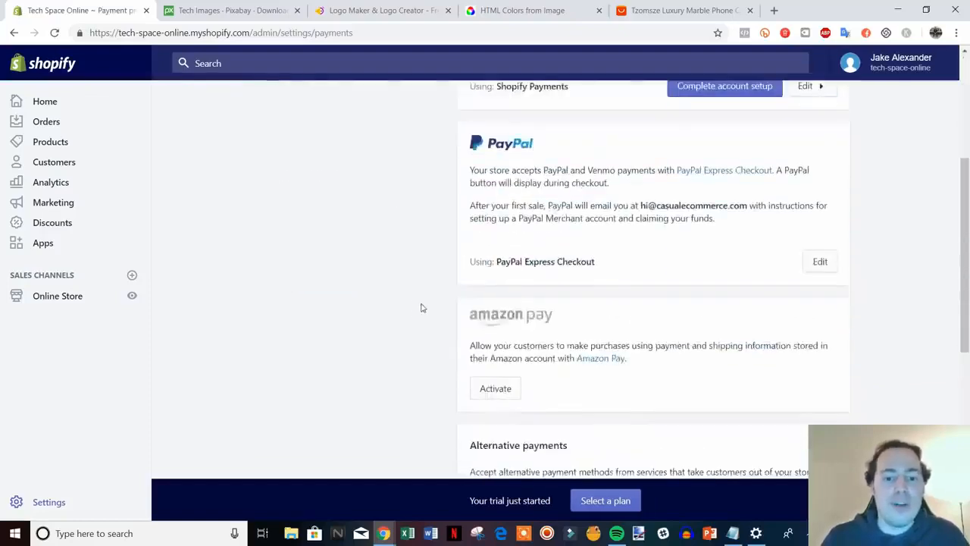
pyautogui.scroll(3, 422, 303)
pyautogui.scroll(-3, 447, 296)
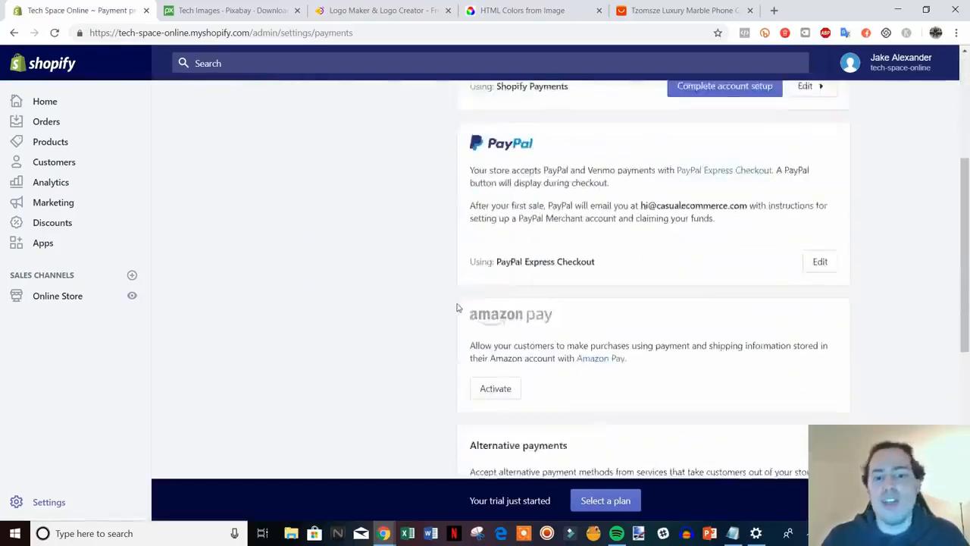
pyautogui.scroll(2, 457, 308)
pyautogui.scroll(-5, 464, 306)
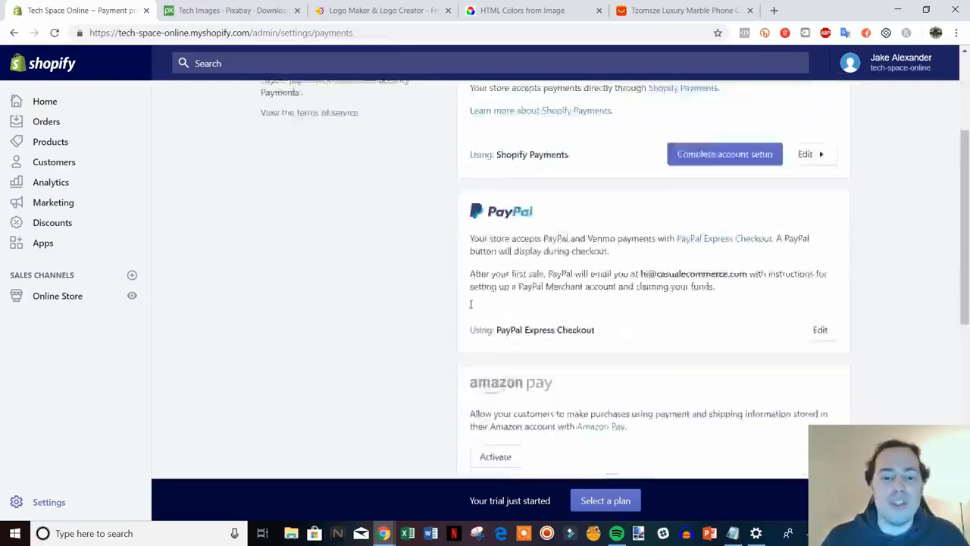
pyautogui.scroll(4, 465, 302)
pyautogui.scroll(1, 465, 301)
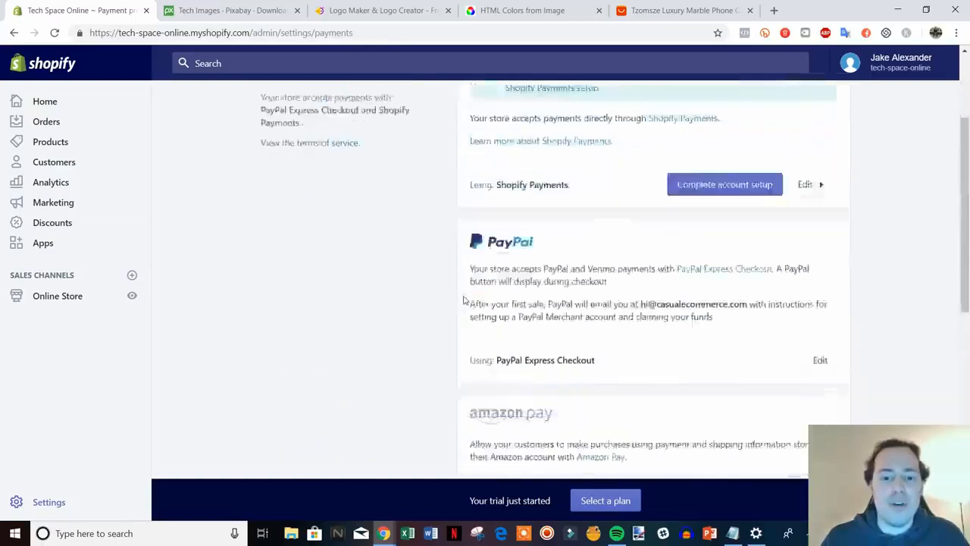
pyautogui.scroll(-6, 465, 300)
pyautogui.scroll(10, 465, 300)
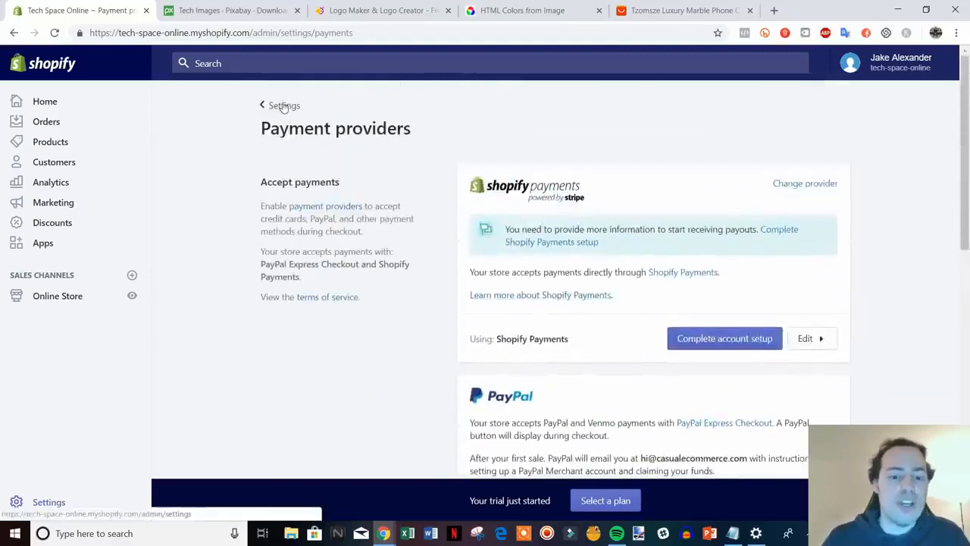
pyautogui.click(279, 106)
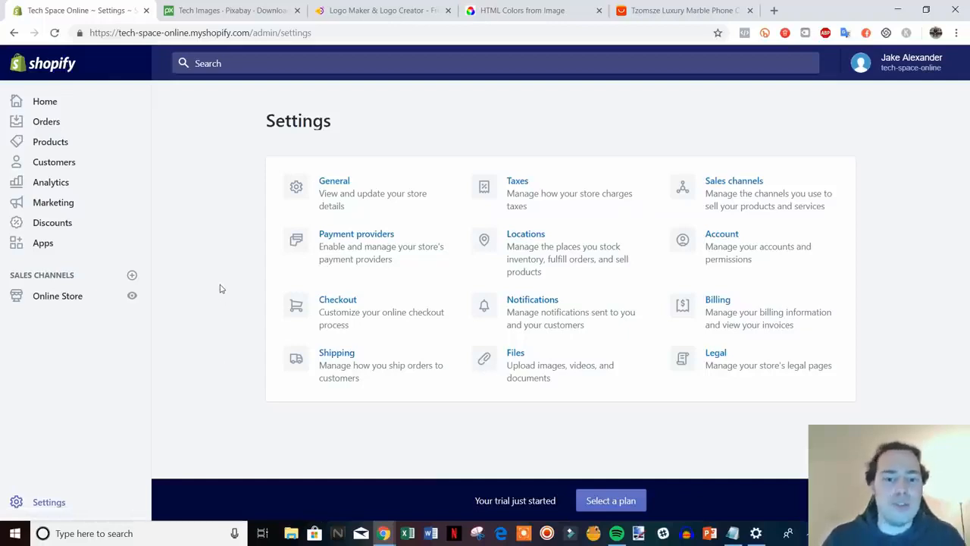
pyautogui.click(389, 313)
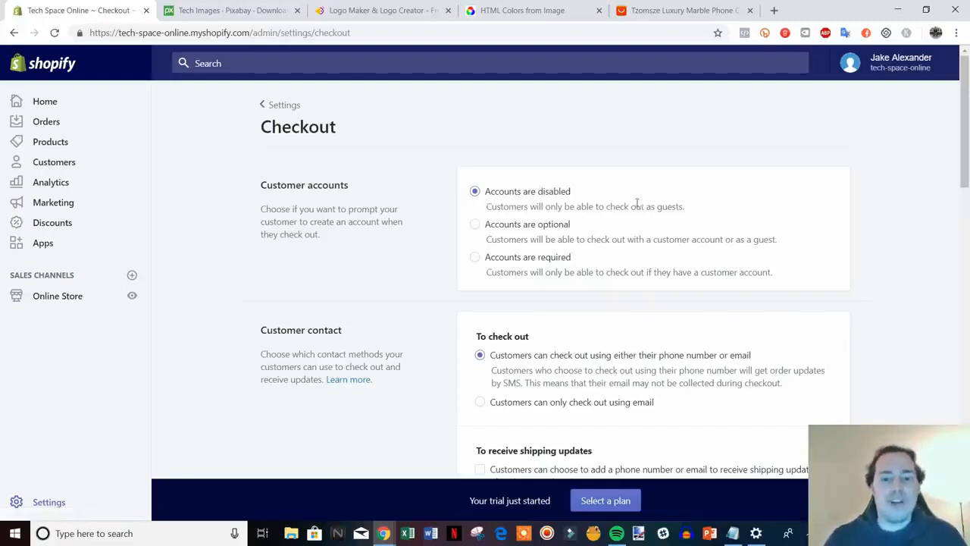
# Make customer accounts optional at checkout.
pyautogui.click(476, 225)
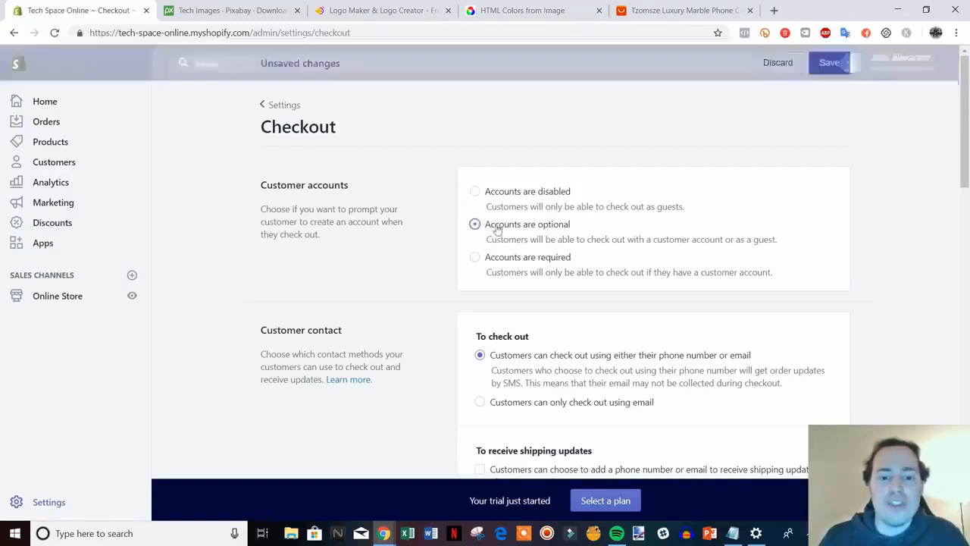
pyautogui.scroll(-2, 875, 282)
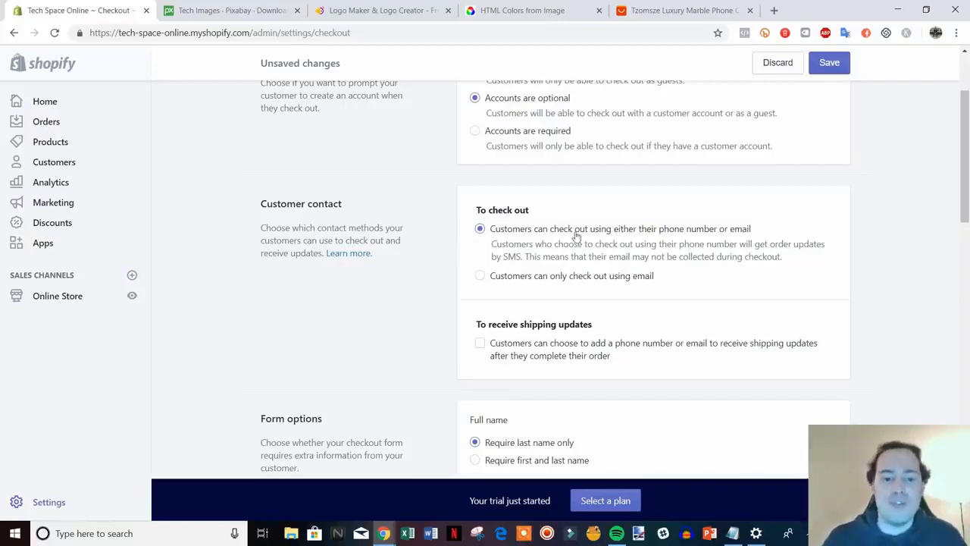
pyautogui.scroll(-1, 576, 237)
pyautogui.scroll(-1, 680, 207)
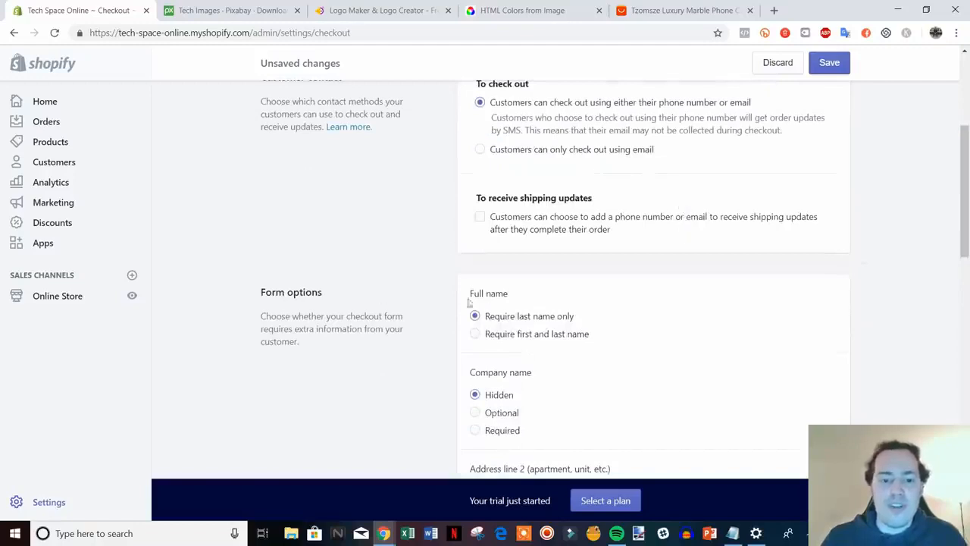
# Require both first and last name at checkout.
pyautogui.click(479, 335)
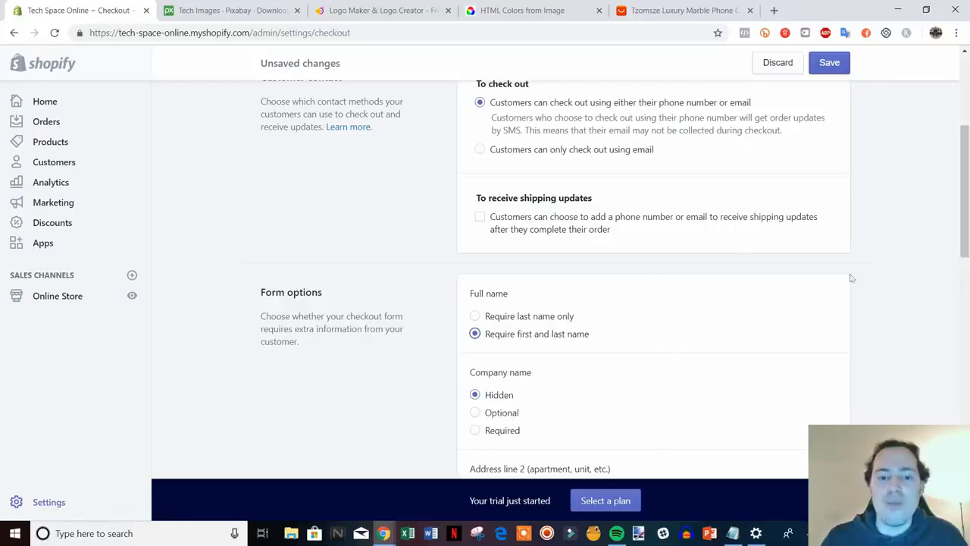
pyautogui.scroll(-1, 864, 286)
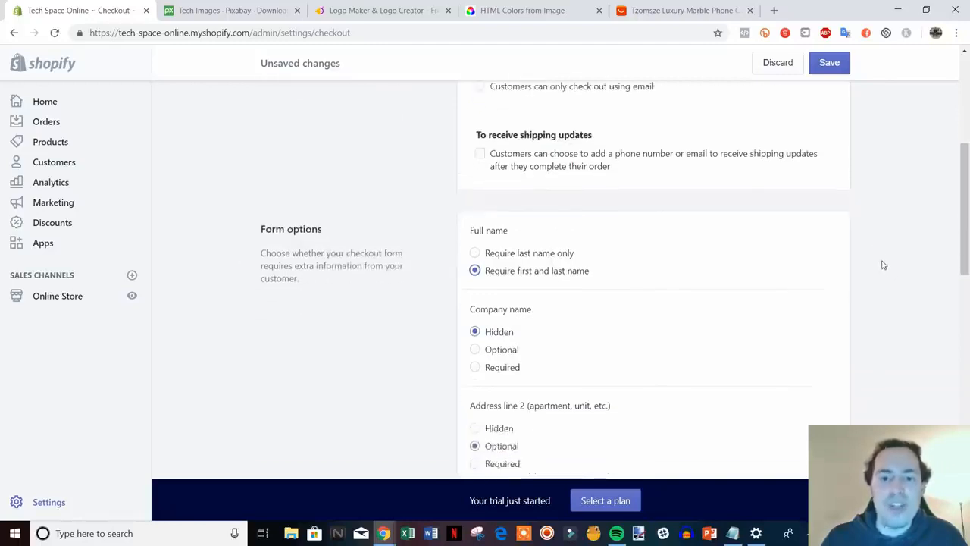
pyautogui.scroll(-1, 715, 197)
pyautogui.scroll(1, 505, 177)
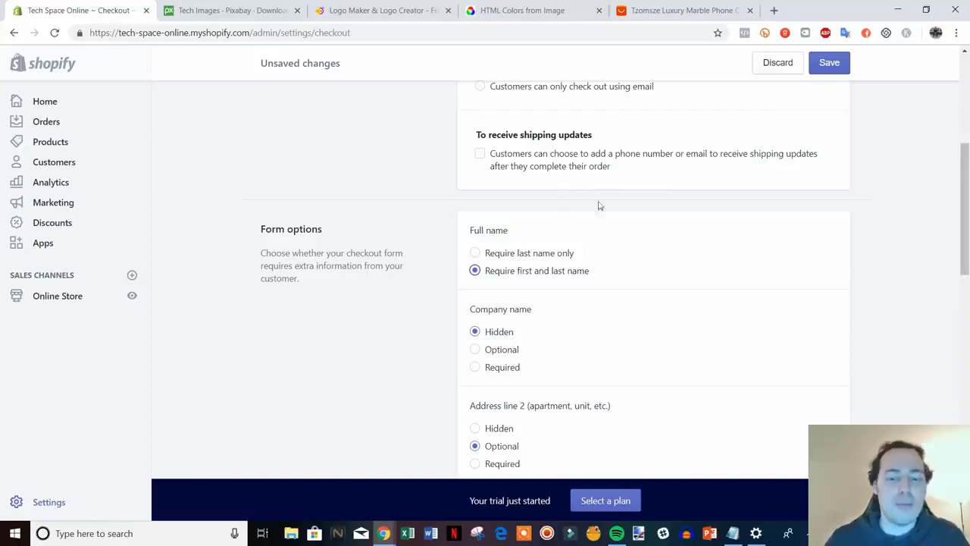
pyautogui.scroll(-2, 599, 206)
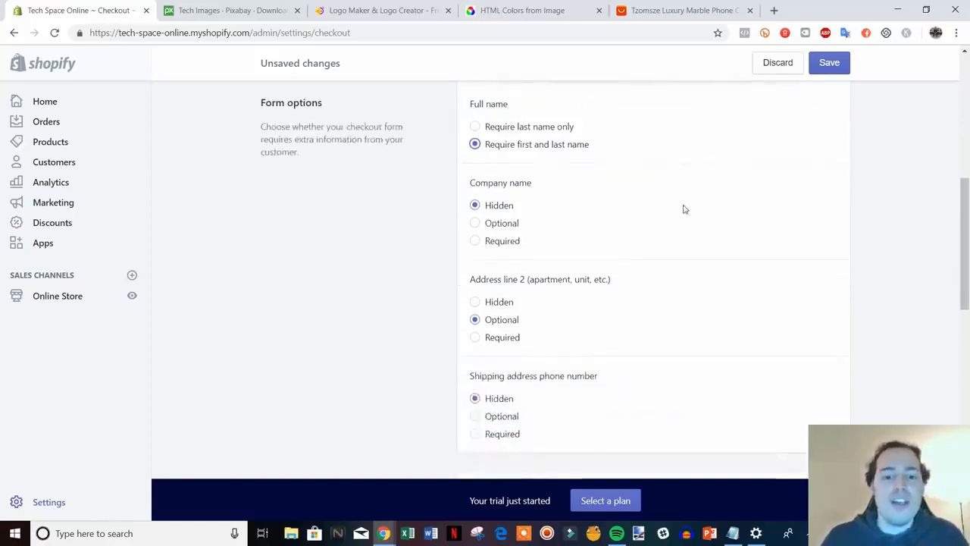
pyautogui.scroll(-4, 530, 216)
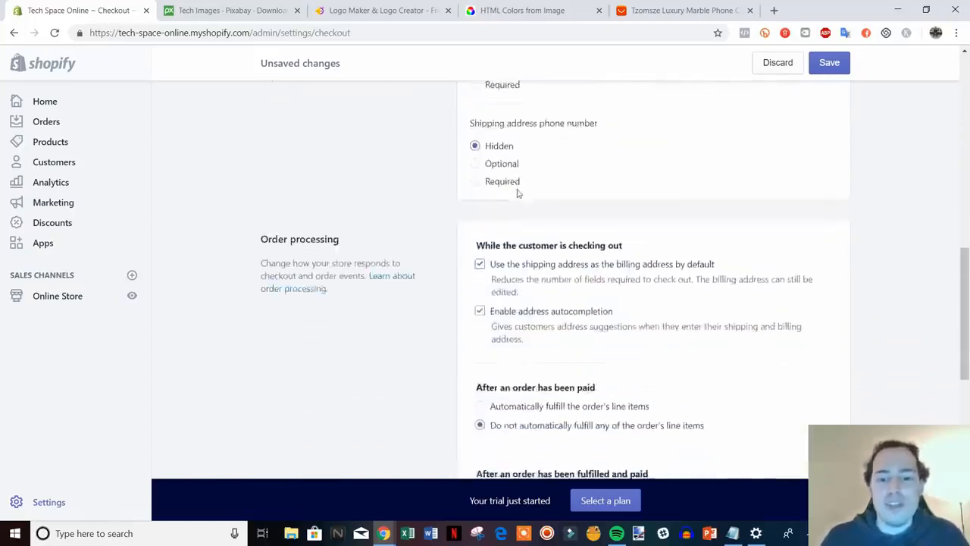
pyautogui.scroll(-1, 531, 205)
pyautogui.scroll(-1, 605, 251)
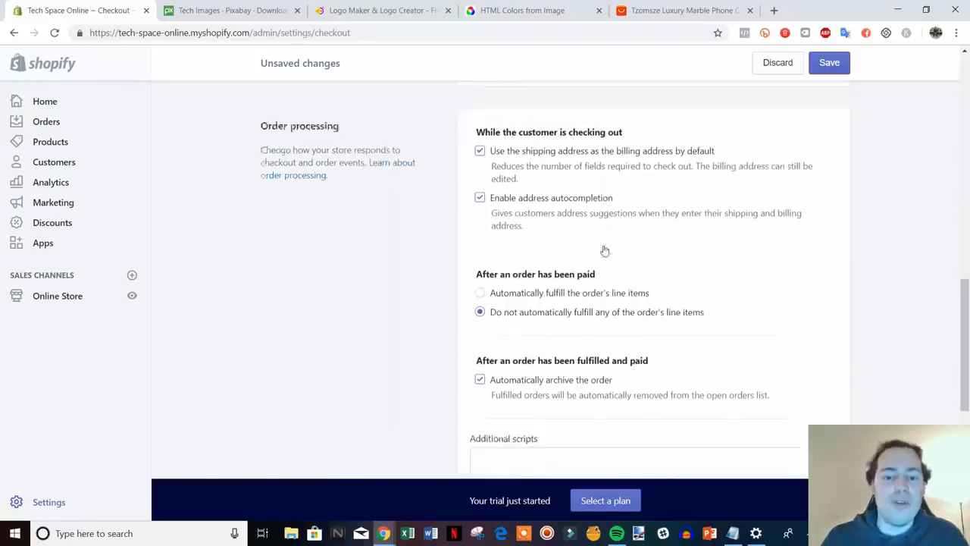
pyautogui.scroll(-1, 732, 275)
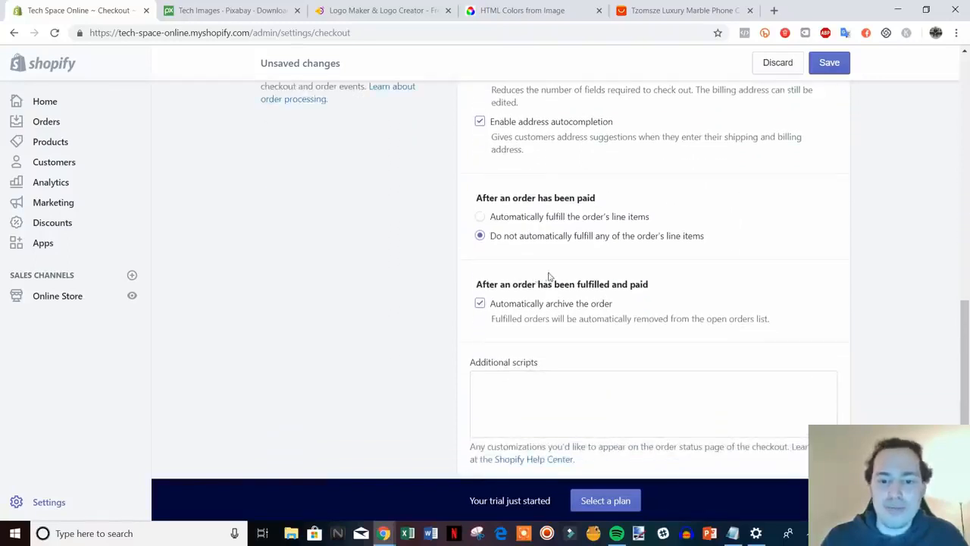
pyautogui.scroll(-1, 558, 277)
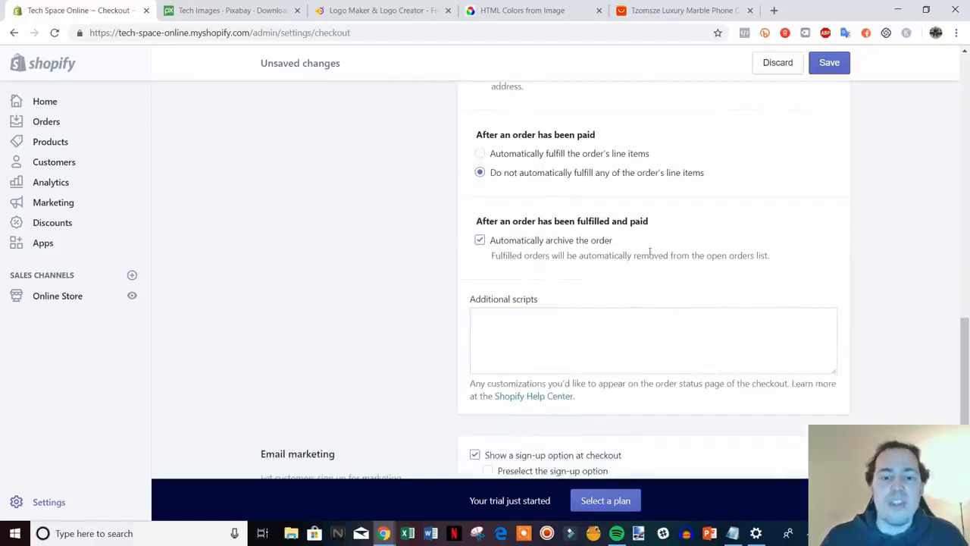
pyautogui.scroll(-2, 650, 252)
# Preselect the email sign-up option, save with Ctrl+S, and return to Settings.
pyautogui.click(567, 199)
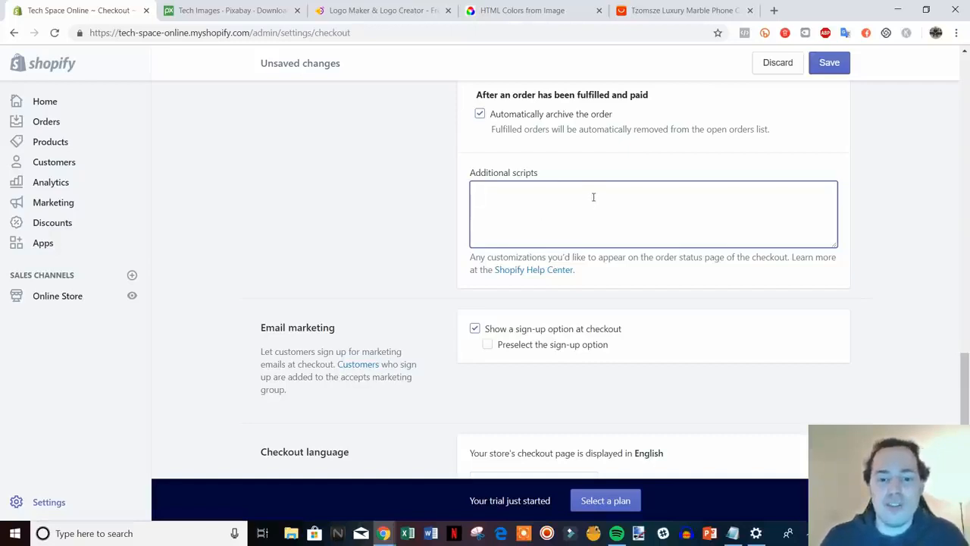
pyautogui.scroll(-2, 595, 196)
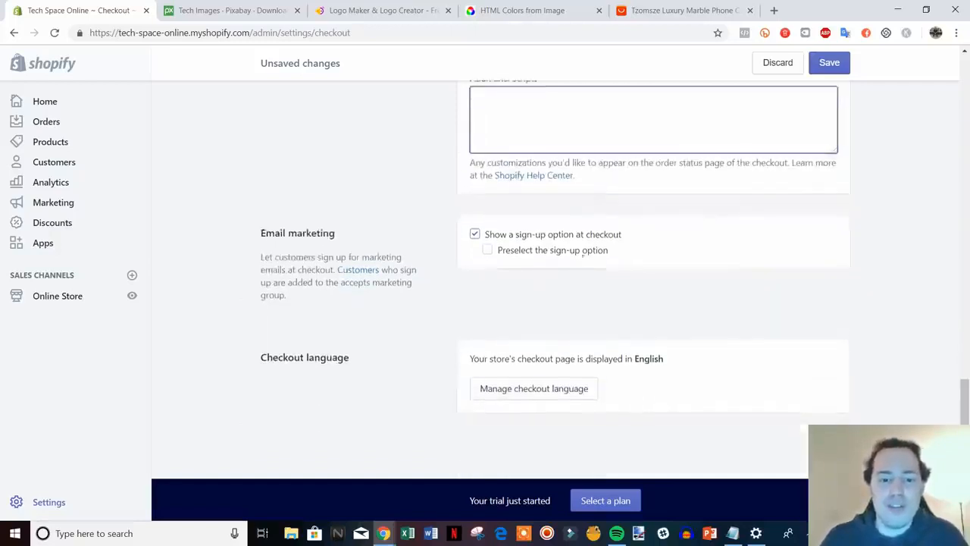
pyautogui.click(487, 251)
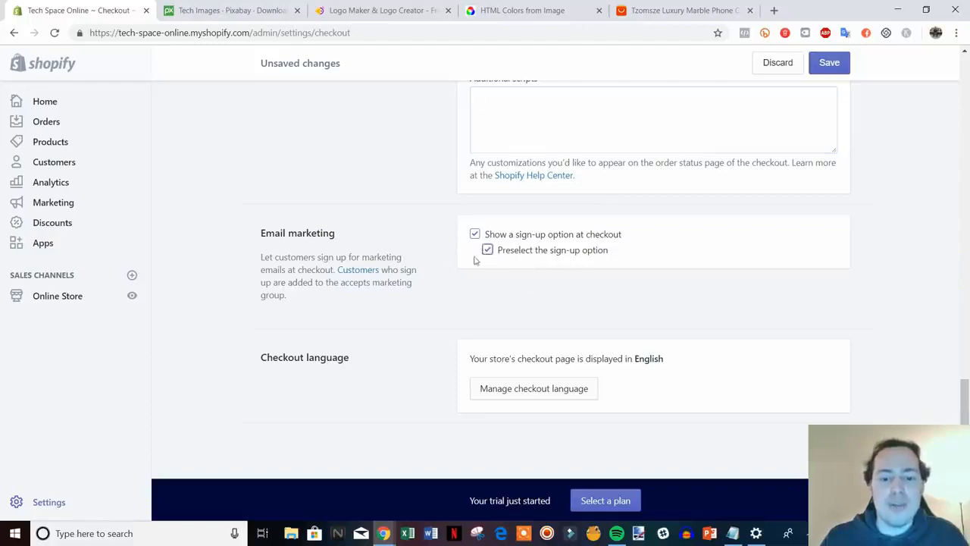
pyautogui.hotkey('ctrl', 's')
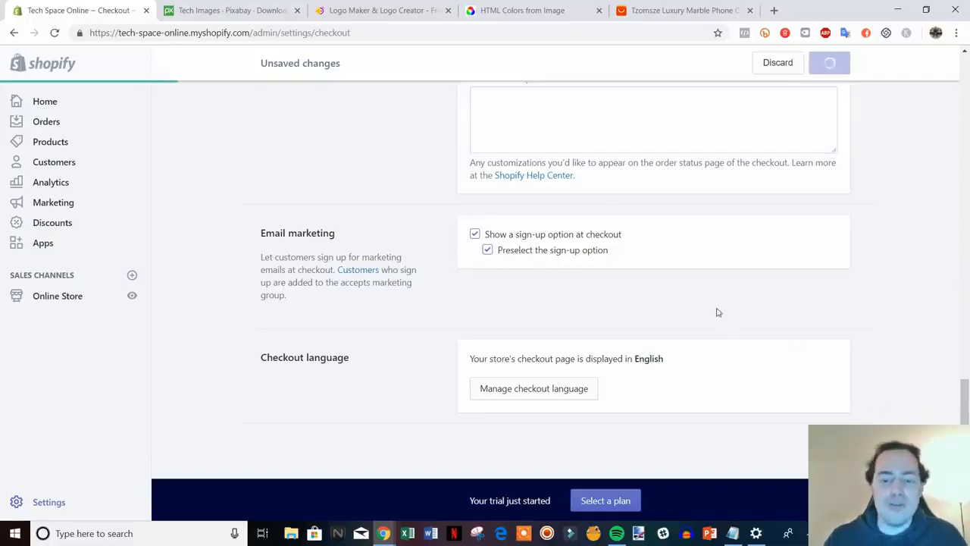
pyautogui.scroll(15, 809, 345)
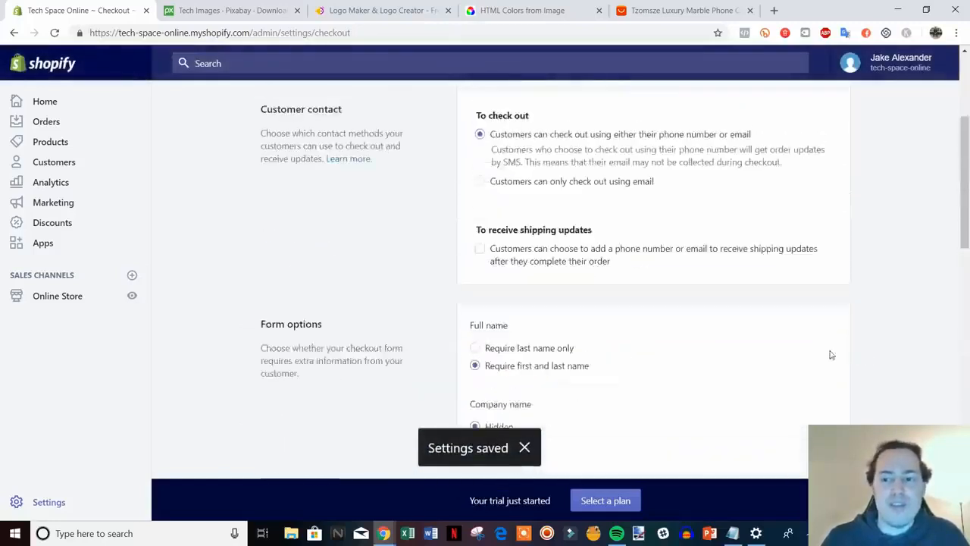
pyautogui.click(284, 106)
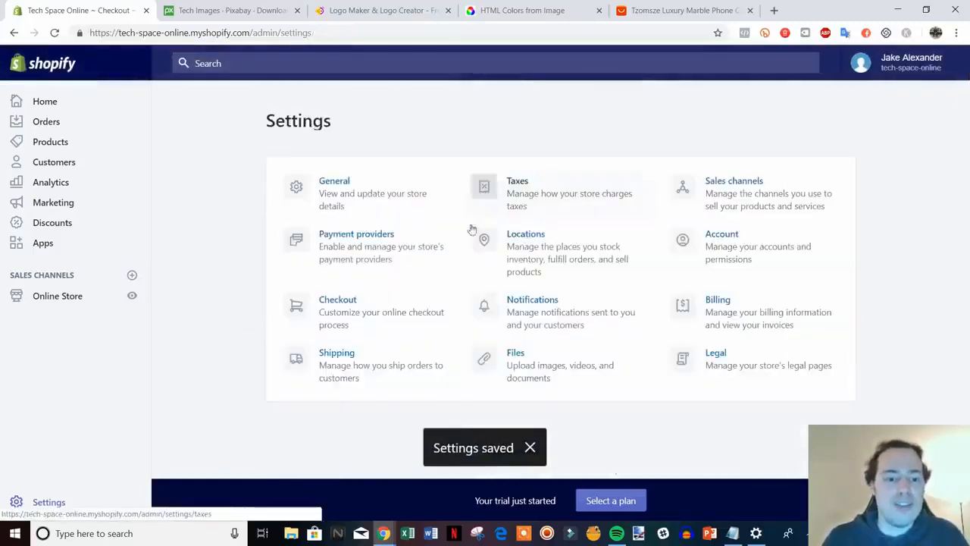
# Open Shipping settings and look over the Domestic United States and Rest of World zones.
pyautogui.click(362, 364)
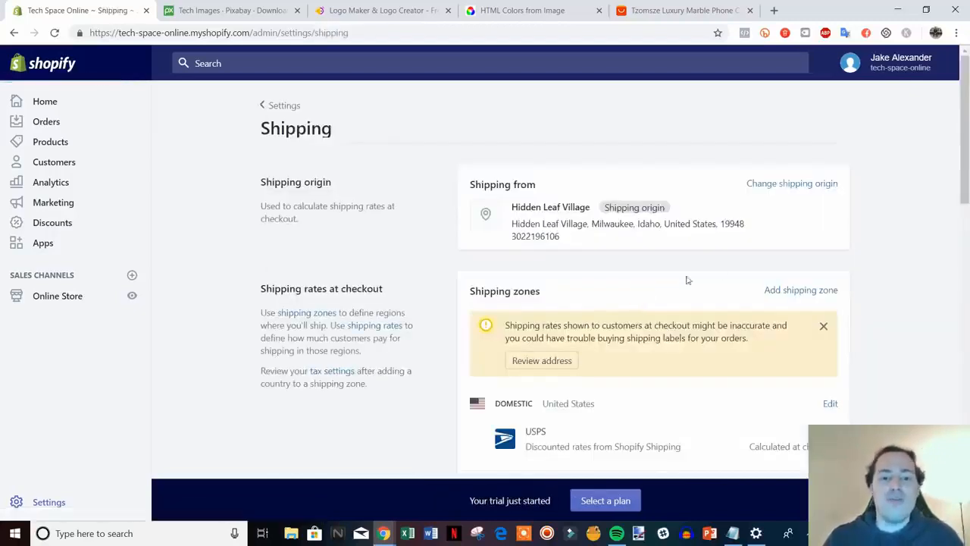
pyautogui.scroll(-2, 916, 251)
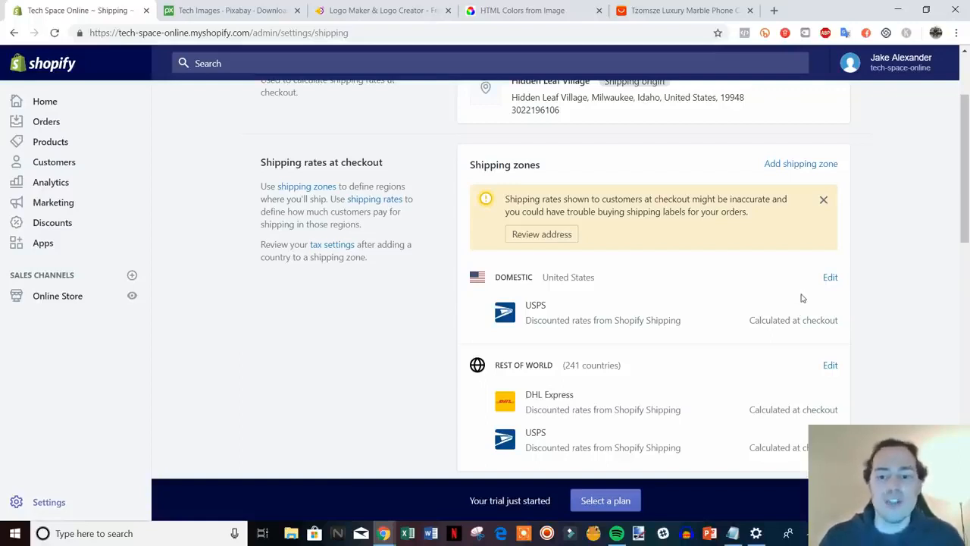
pyautogui.scroll(-1, 730, 303)
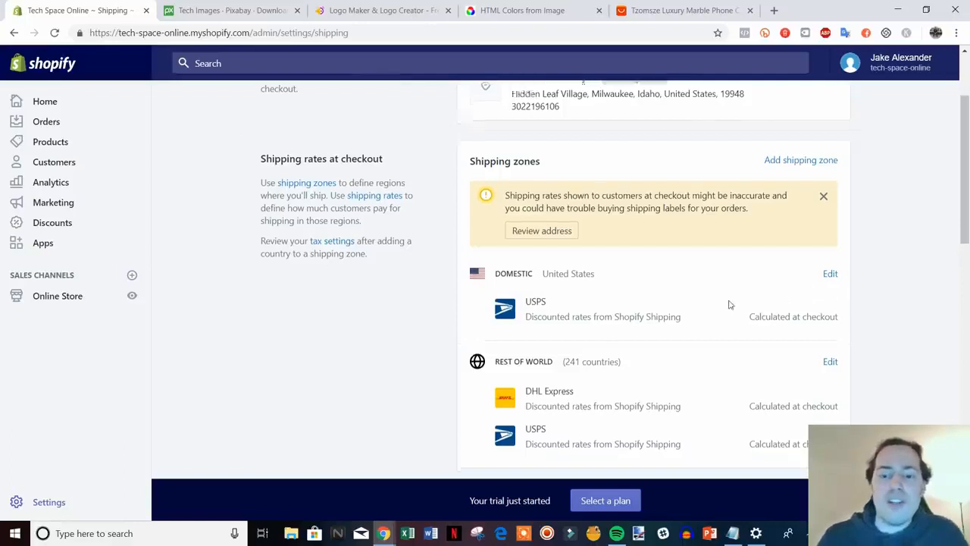
pyautogui.scroll(1, 719, 295)
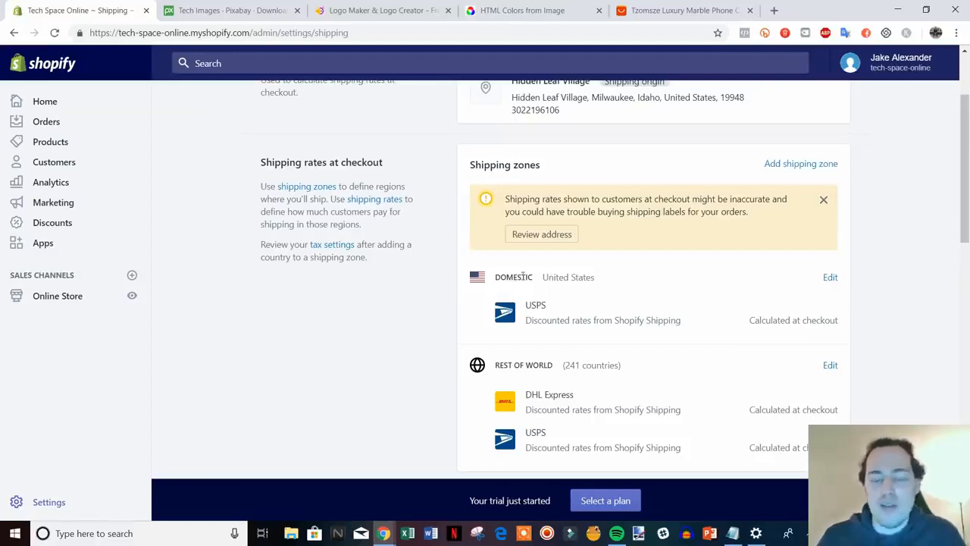
pyautogui.scroll(-1, 611, 331)
pyautogui.scroll(1, 581, 329)
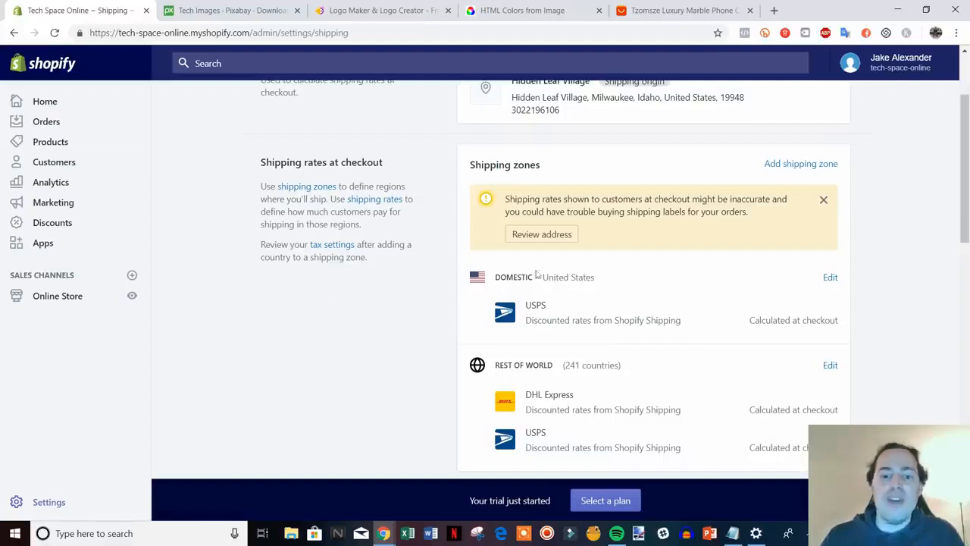
# Edit the Domestic shipping zone and begin a new price based rate.
pyautogui.click(830, 278)
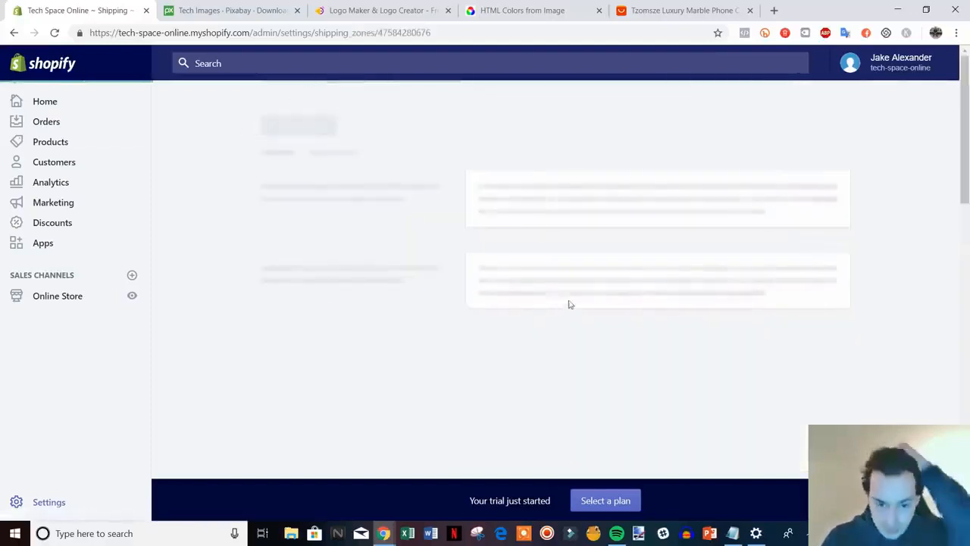
pyautogui.scroll(-1, 758, 344)
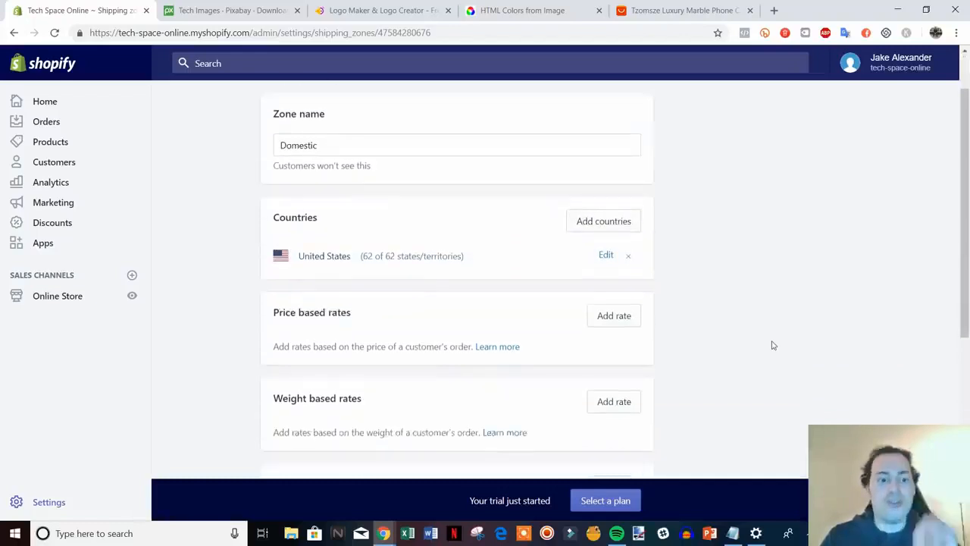
pyautogui.scroll(-3, 773, 345)
pyautogui.scroll(1, 762, 336)
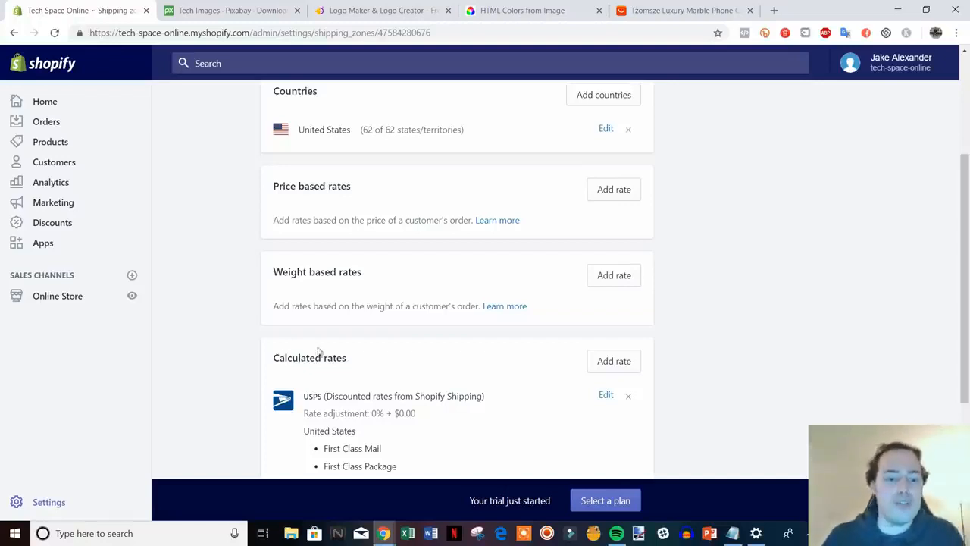
pyautogui.scroll(-1, 682, 342)
pyautogui.scroll(2, 682, 342)
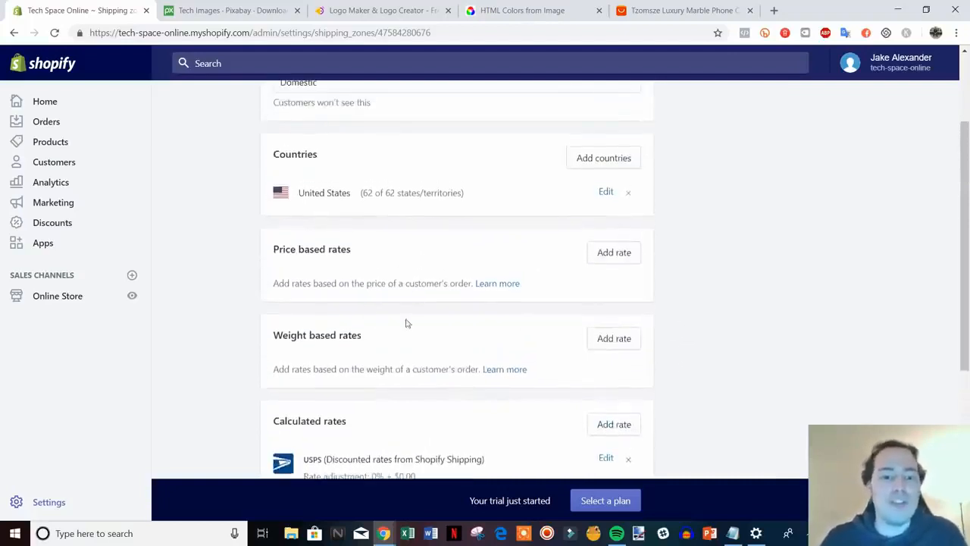
pyautogui.scroll(1, 445, 342)
pyautogui.scroll(1, 408, 319)
pyautogui.scroll(-1, 390, 334)
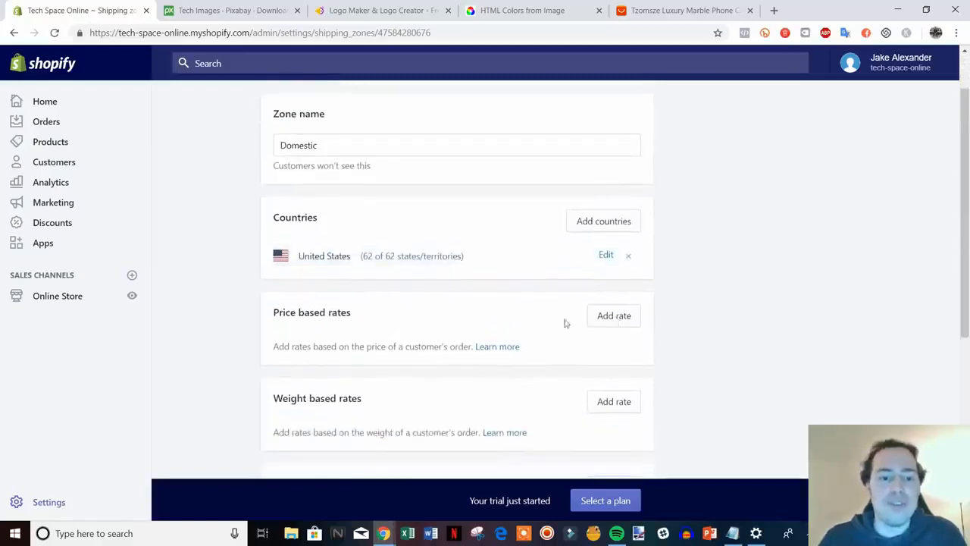
pyautogui.click(628, 318)
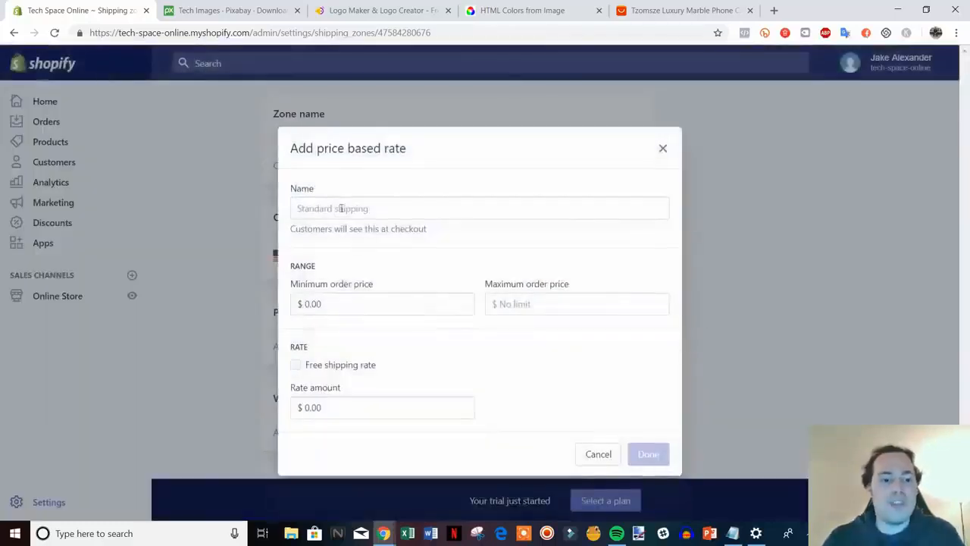
# Name the rate Free Shipping and try a 50.00 minimum order price.
pyautogui.click(403, 215)
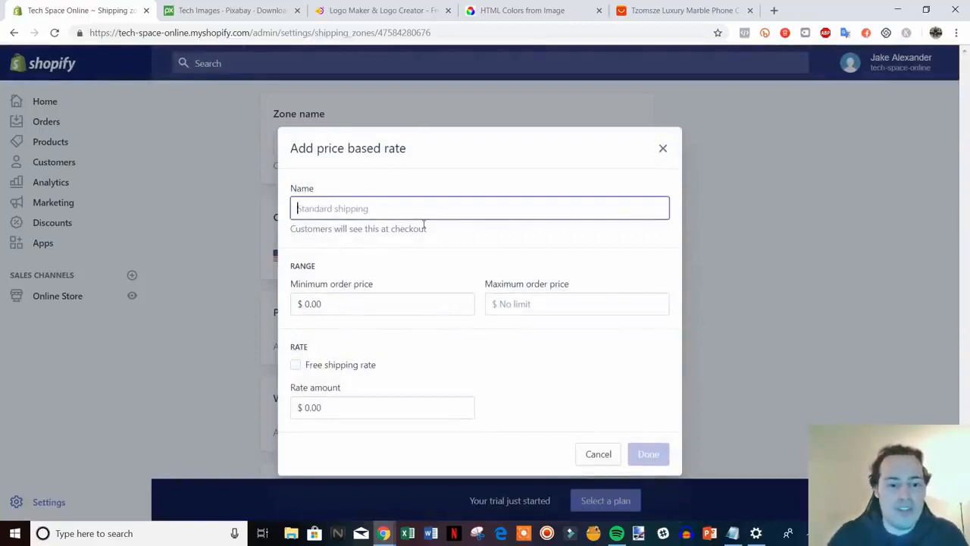
pyautogui.write('Free Shipping')
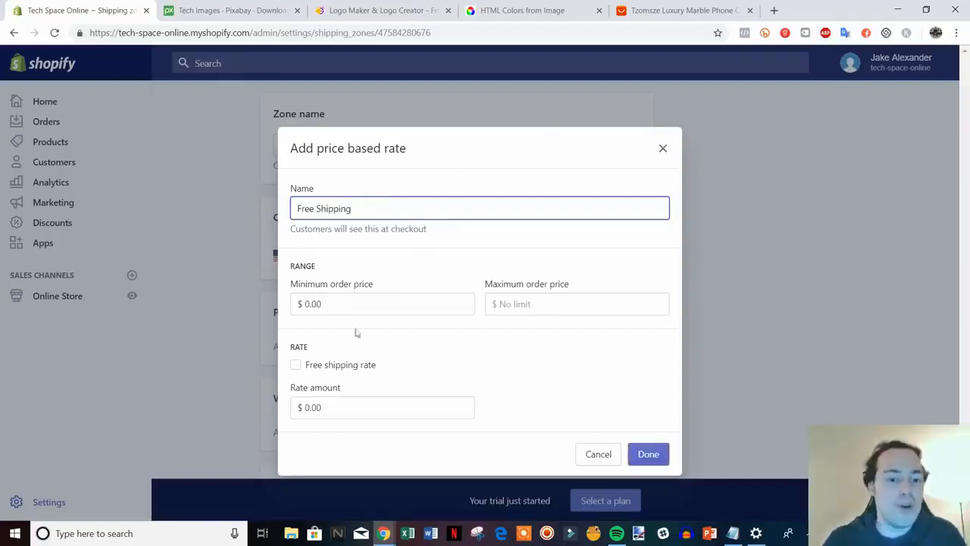
pyautogui.click(331, 367)
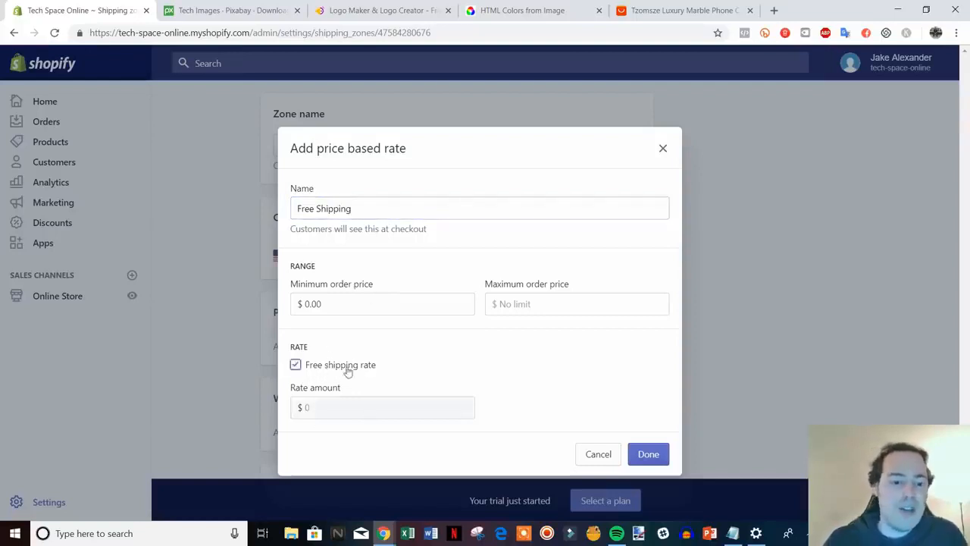
pyautogui.click(298, 366)
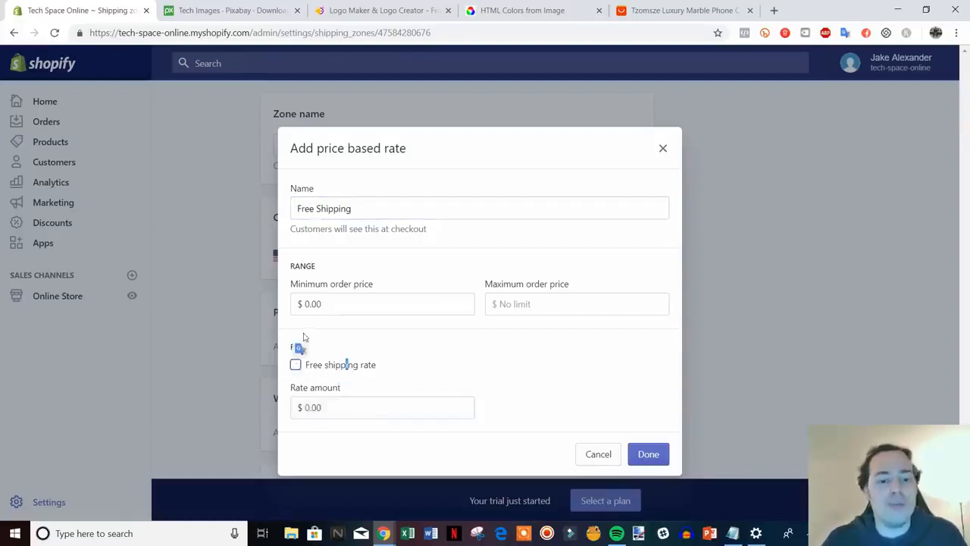
pyautogui.moveTo(316, 210); pyautogui.dragTo(297, 210)
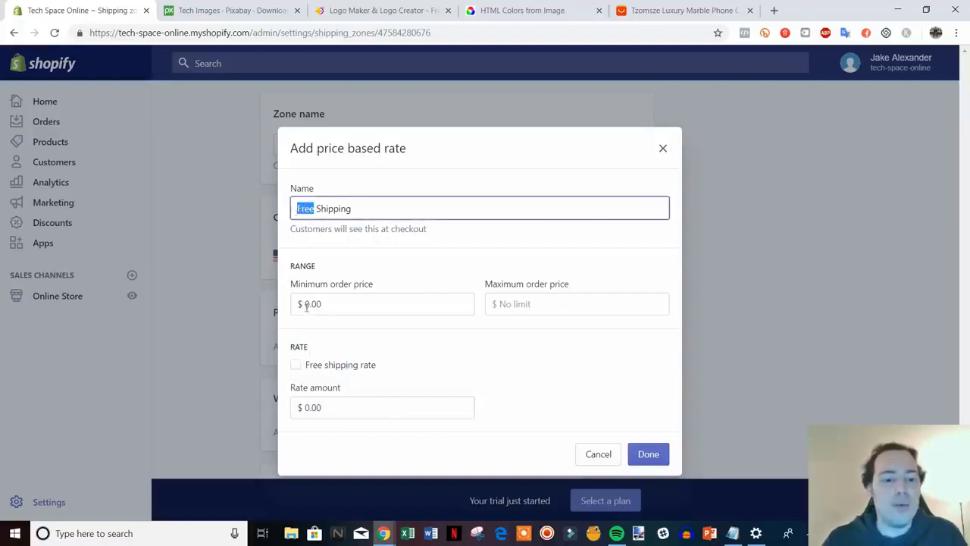
pyautogui.moveTo(307, 305); pyautogui.dragTo(332, 305)
pyautogui.write('50')
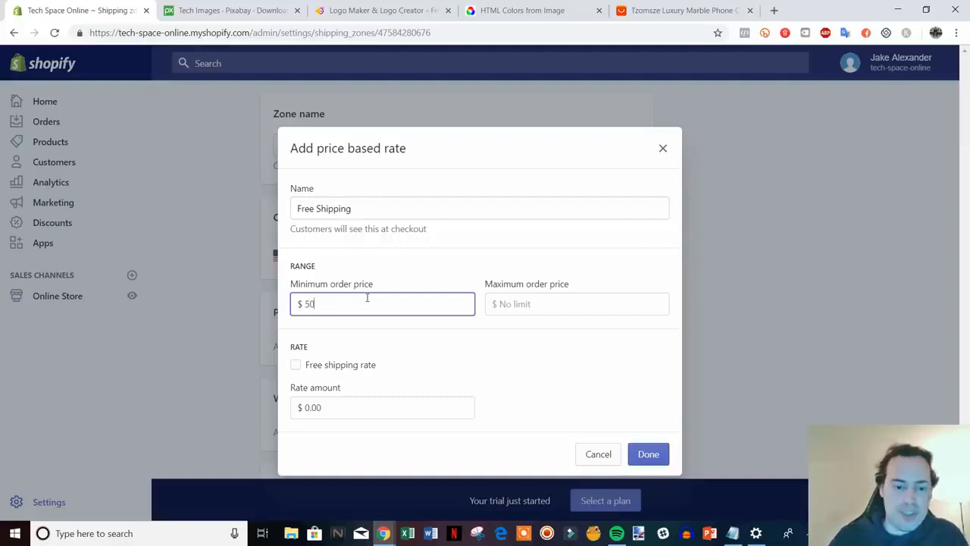
pyautogui.click(559, 331)
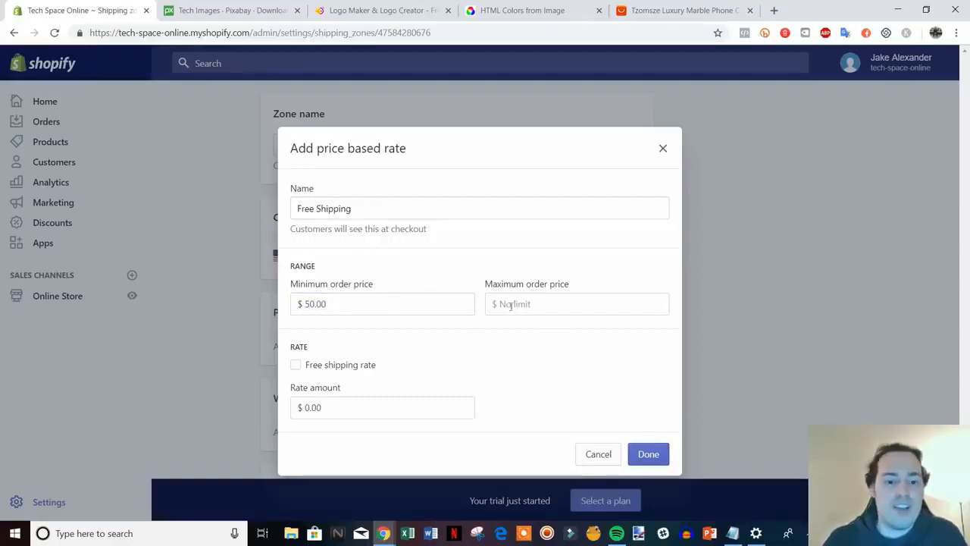
pyautogui.click(532, 305)
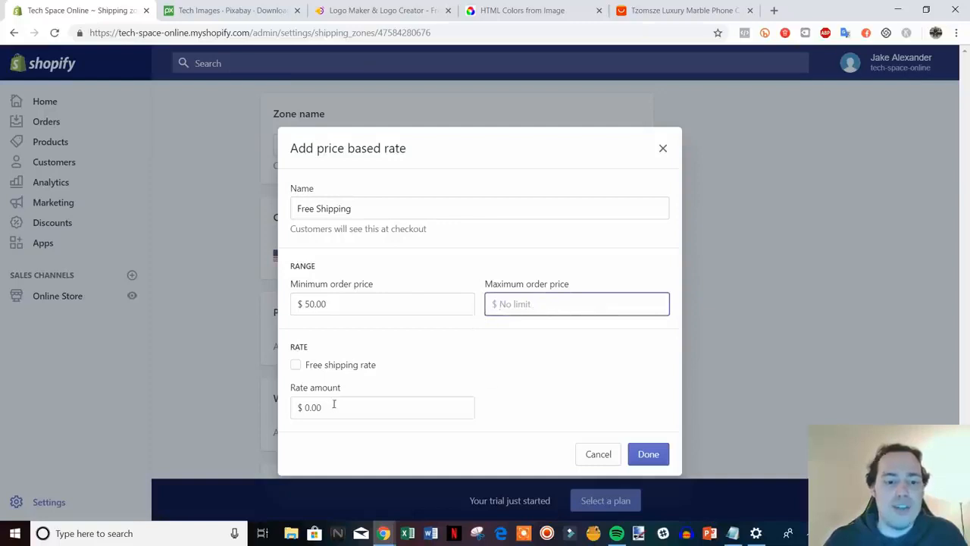
pyautogui.click(296, 367)
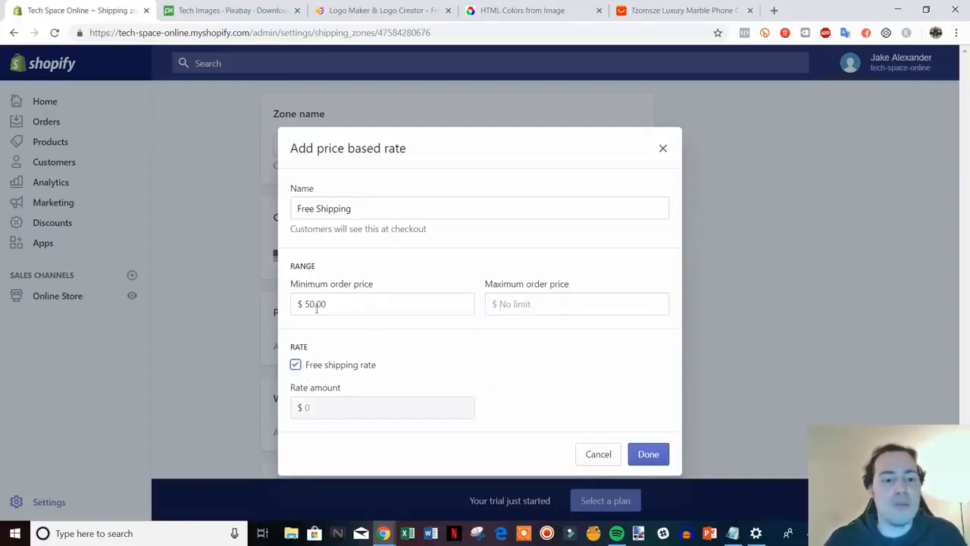
pyautogui.click(296, 365)
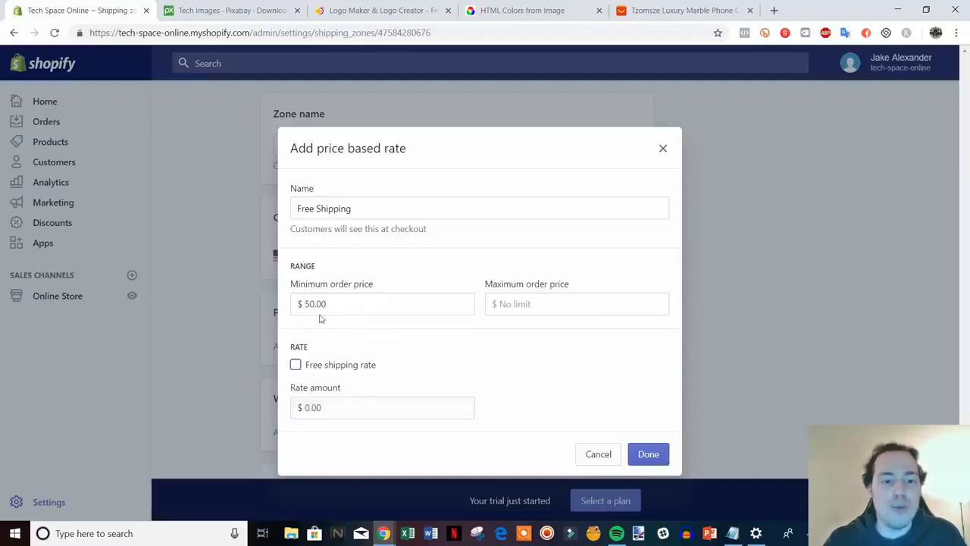
# Set the minimum to 0, rate amount 0, clear the maximum, and mark it free shipping.
pyautogui.moveTo(328, 304); pyautogui.dragTo(303, 305)
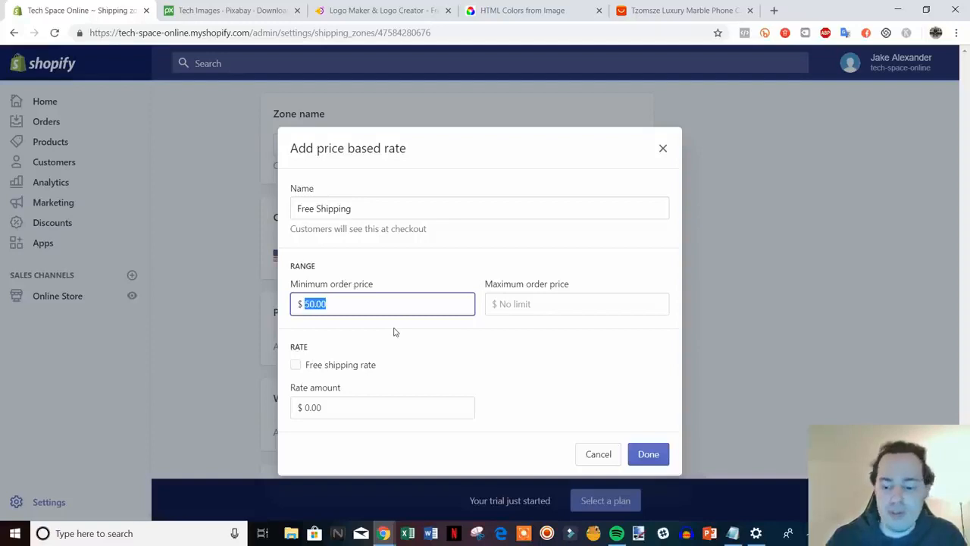
pyautogui.write('0')
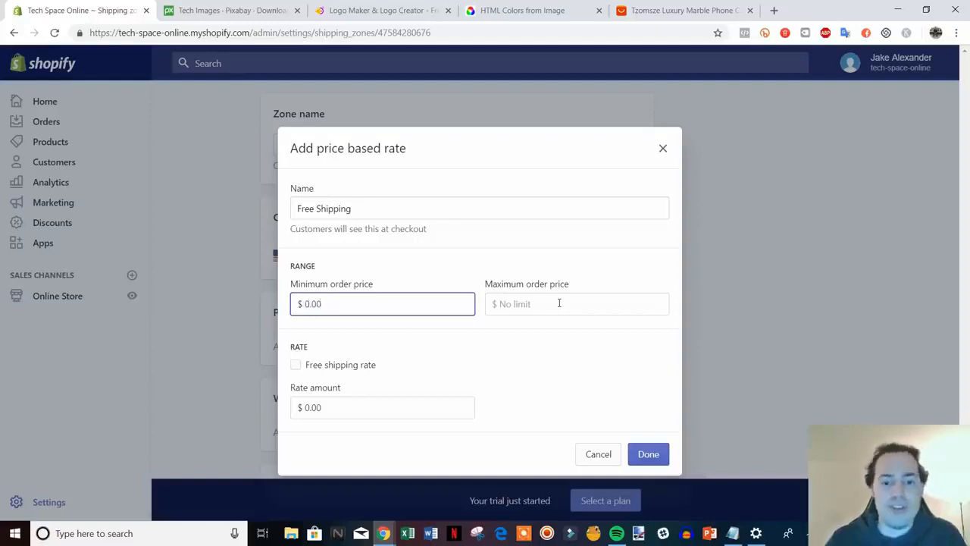
pyautogui.click(559, 303)
pyautogui.write('50.0')
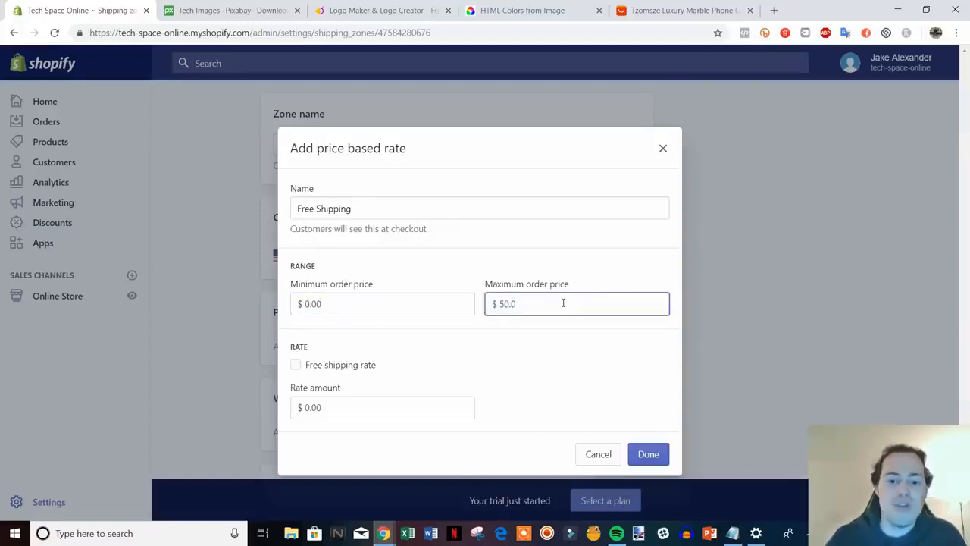
pyautogui.write('0')
pyautogui.click(322, 407)
pyautogui.moveTo(321, 407); pyautogui.dragTo(302, 417)
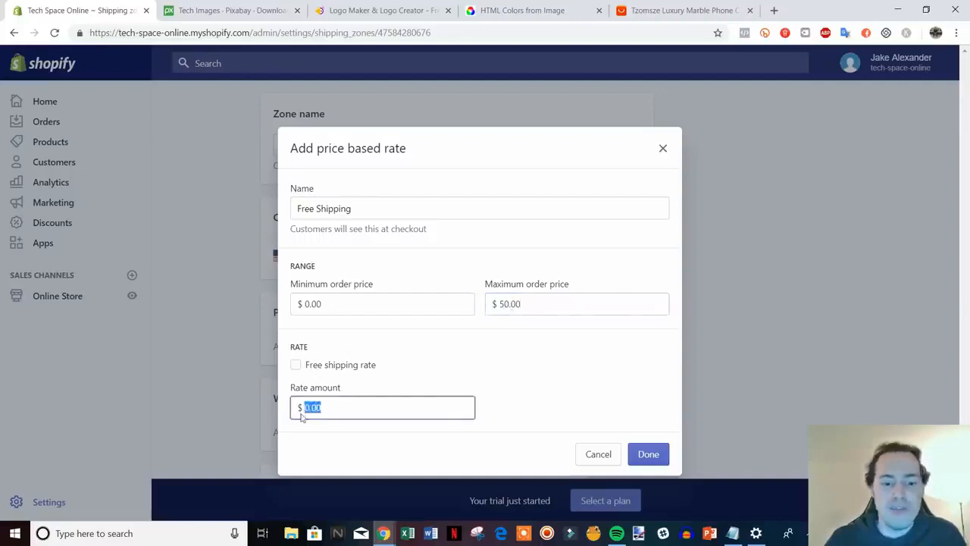
pyautogui.write('5')
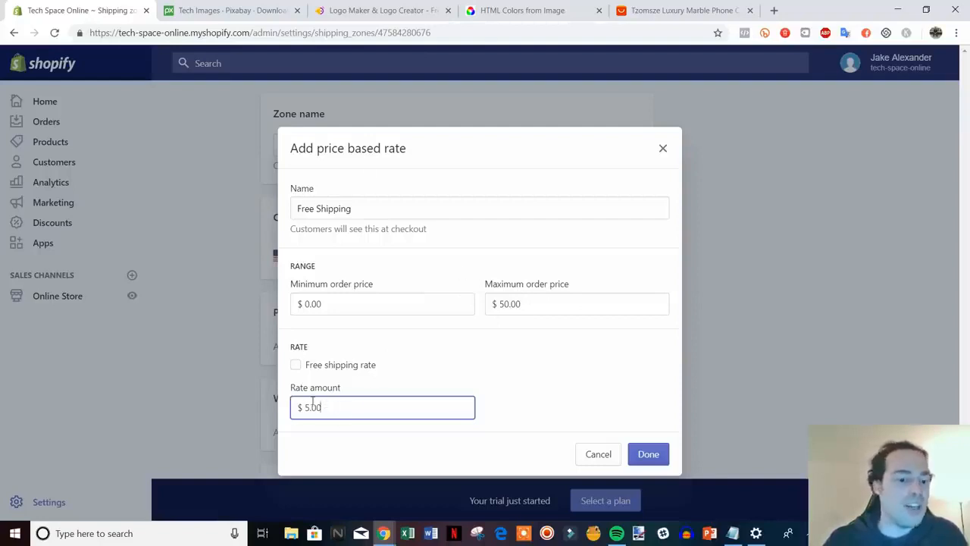
pyautogui.moveTo(300, 408); pyautogui.dragTo(392, 414)
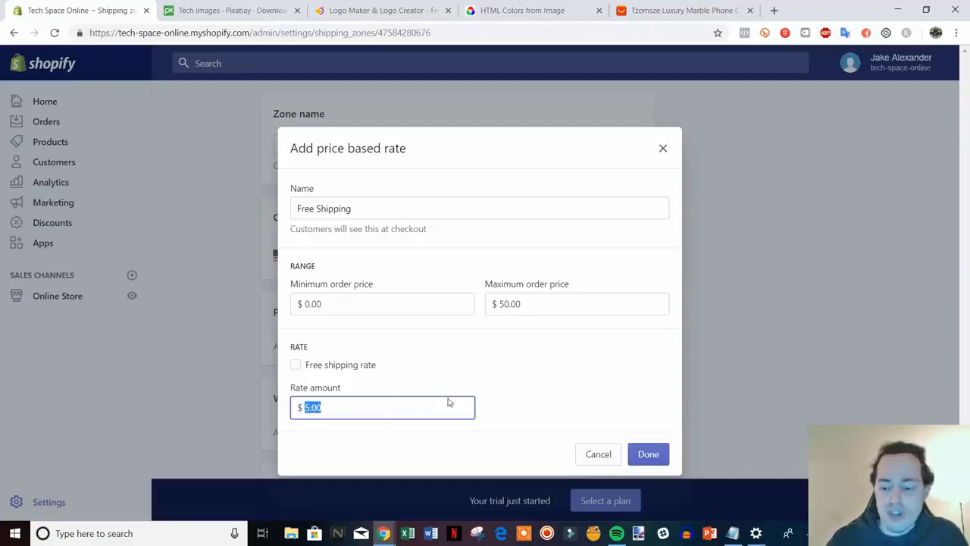
pyautogui.write('0')
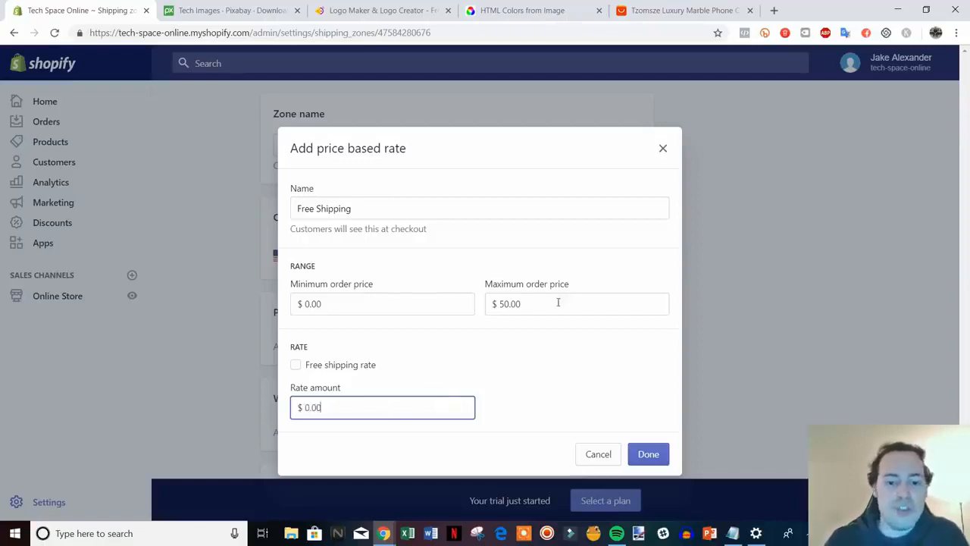
pyautogui.moveTo(557, 303); pyautogui.dragTo(435, 289)
pyautogui.press('BackSpace')
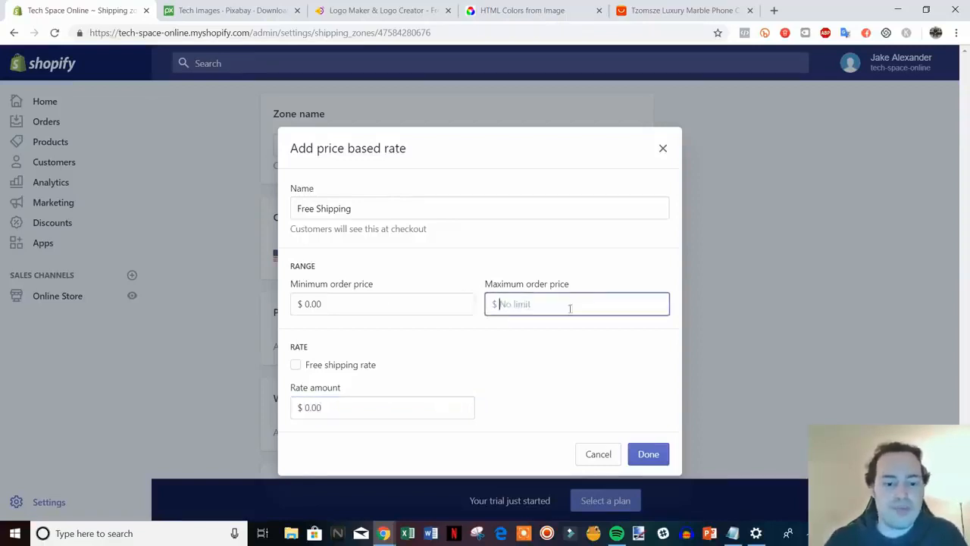
pyautogui.click(352, 368)
# Add the Free Shipping rate to the Domestic zone.
pyautogui.click(656, 454)
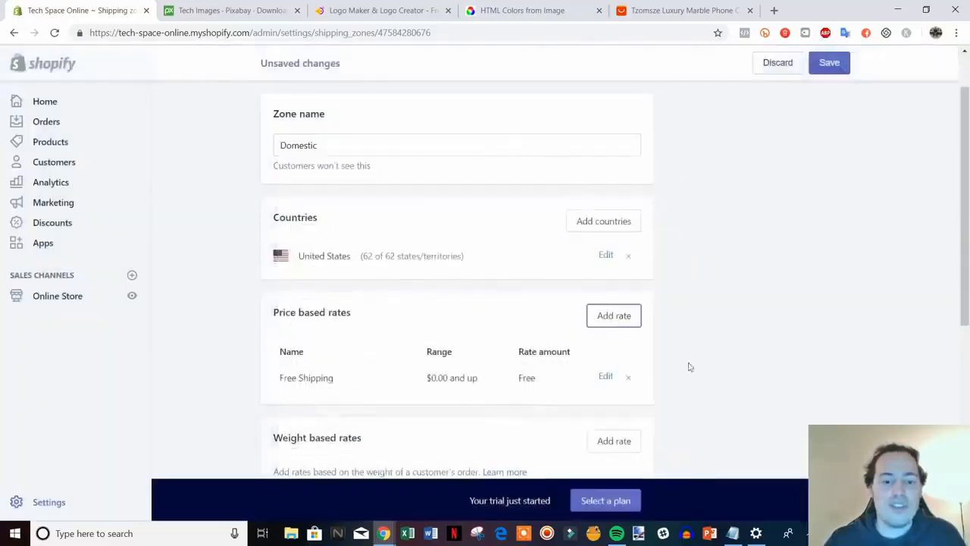
pyautogui.scroll(-3, 760, 306)
pyautogui.scroll(2, 704, 278)
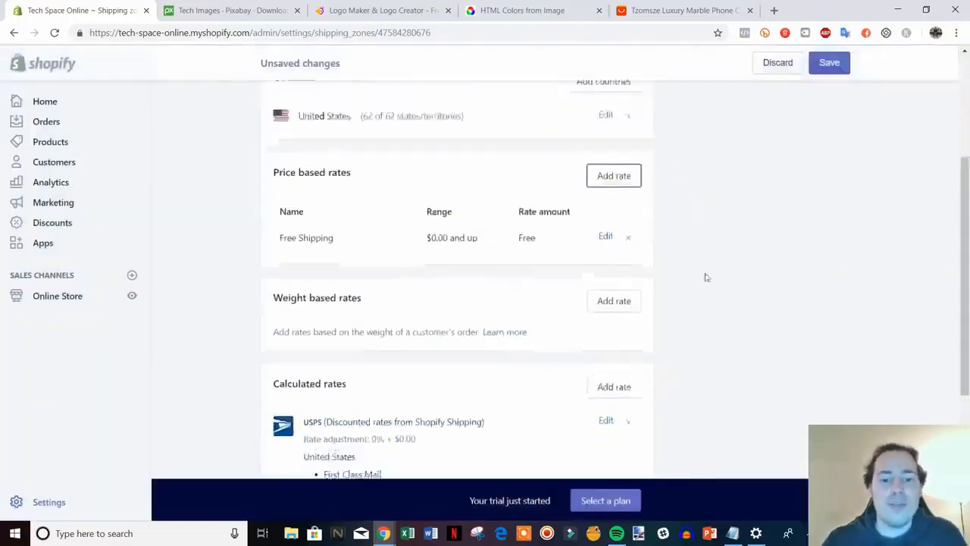
pyautogui.scroll(-3, 646, 281)
pyautogui.scroll(2, 787, 288)
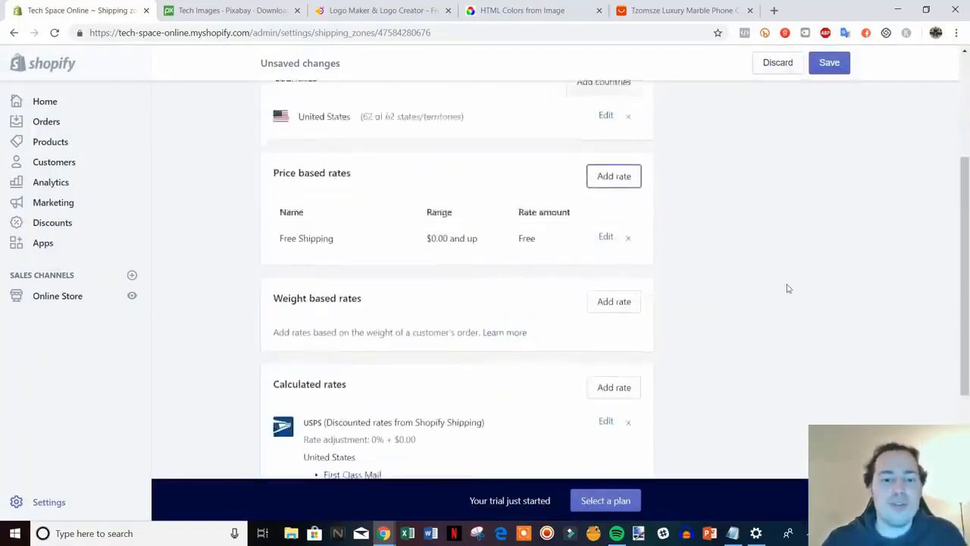
pyautogui.scroll(-3, 869, 301)
pyautogui.scroll(2, 457, 201)
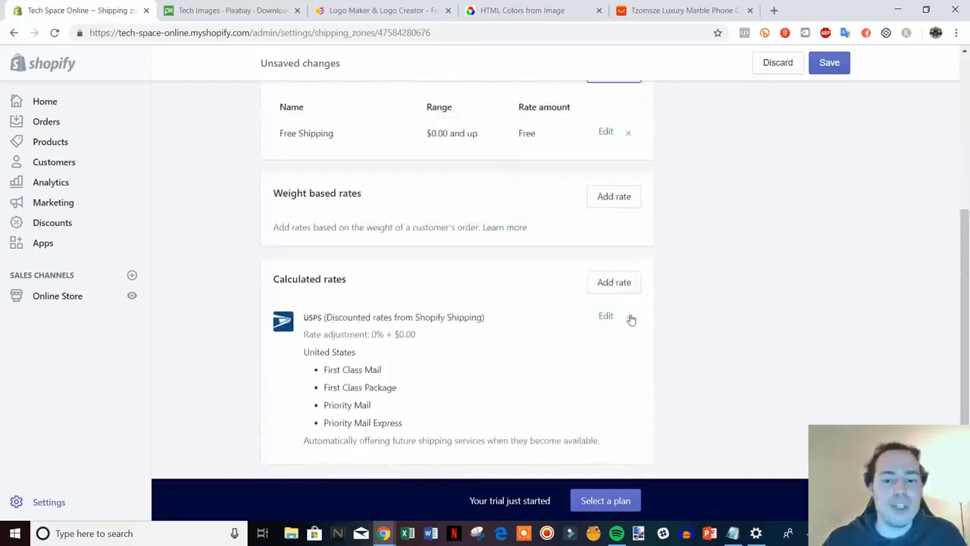
# Remove the USPS calculated rates and save the Domestic zone.
pyautogui.click(628, 317)
pyautogui.scroll(5, 476, 261)
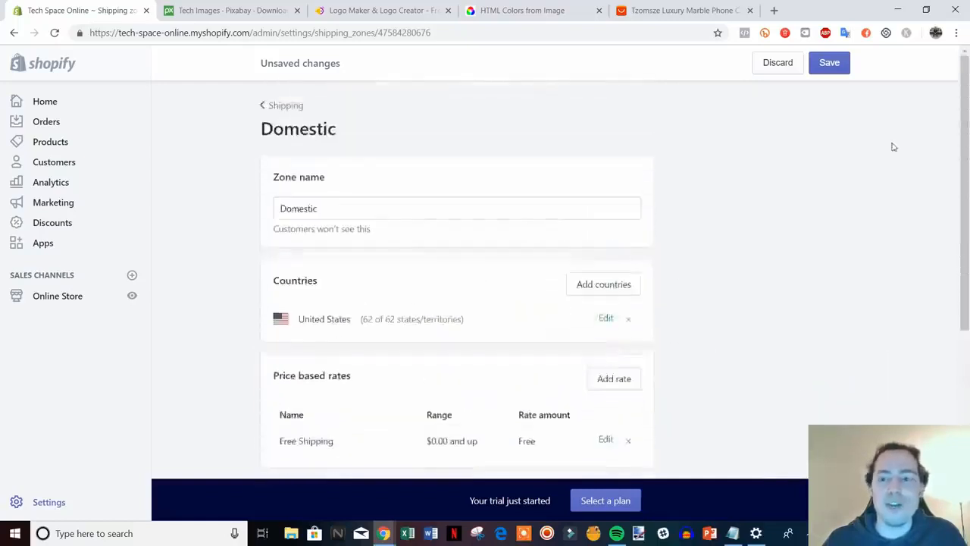
pyautogui.click(829, 62)
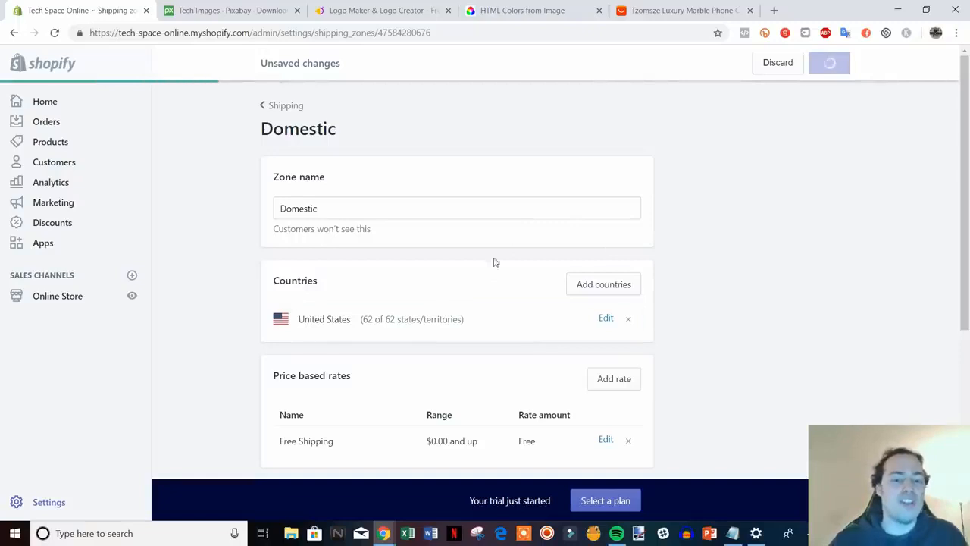
pyautogui.scroll(-1, 564, 261)
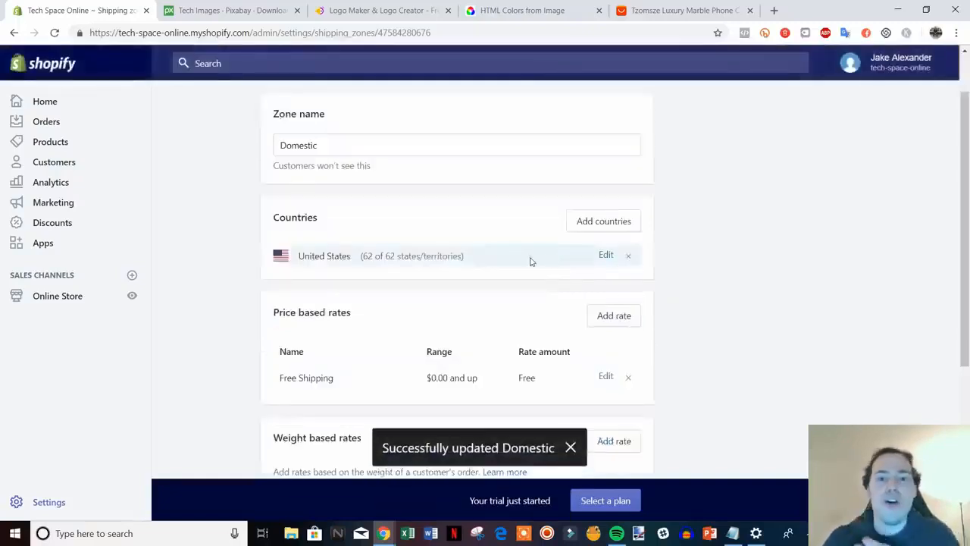
pyautogui.scroll(1, 410, 239)
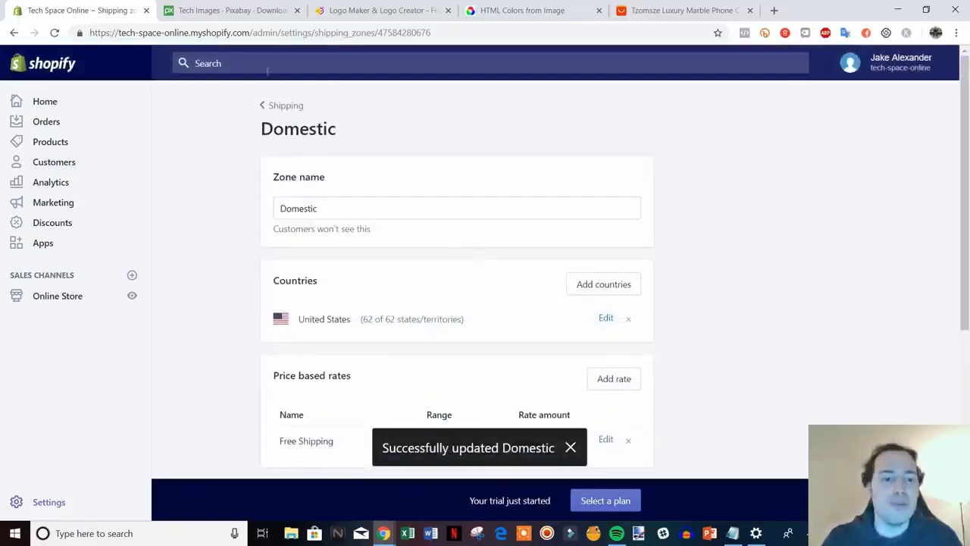
# Return to Shipping settings and check the Free Shipping rate for $0.00 and up.
pyautogui.click(287, 106)
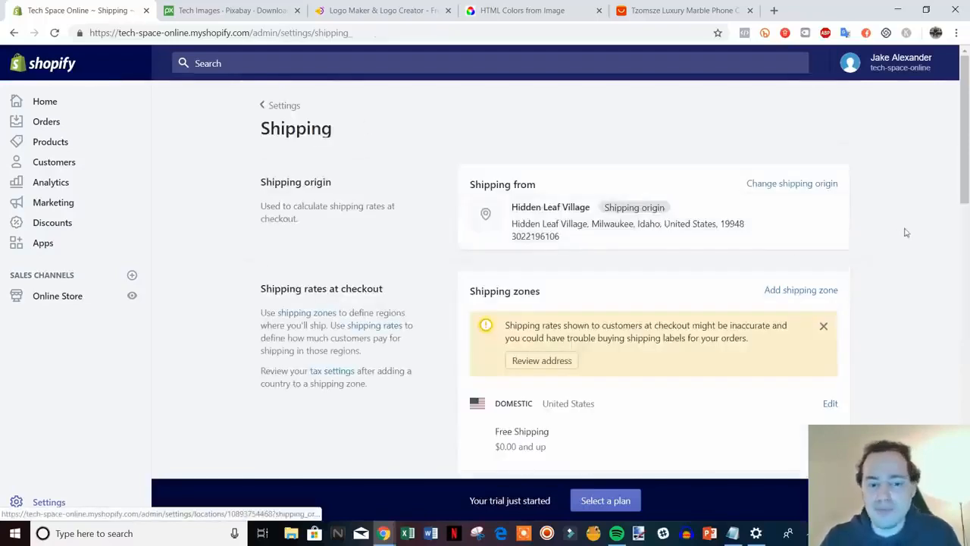
pyautogui.scroll(-5, 945, 205)
pyautogui.scroll(-5, 946, 205)
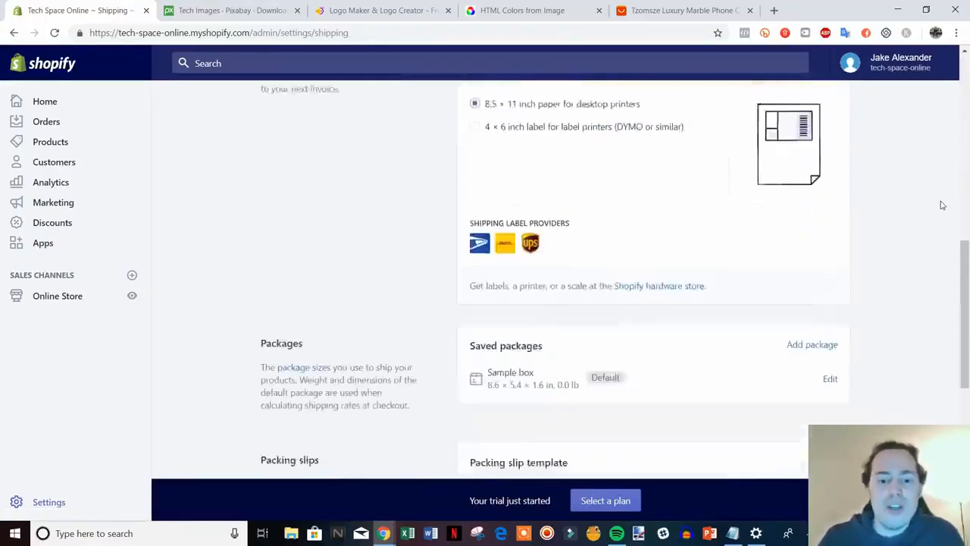
pyautogui.scroll(-2, 967, 413)
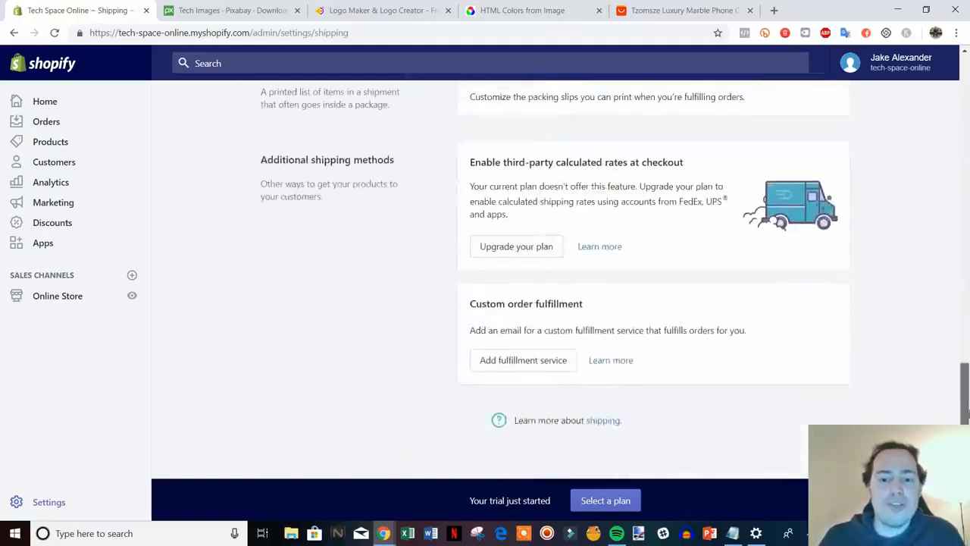
pyautogui.scroll(12, 776, 390)
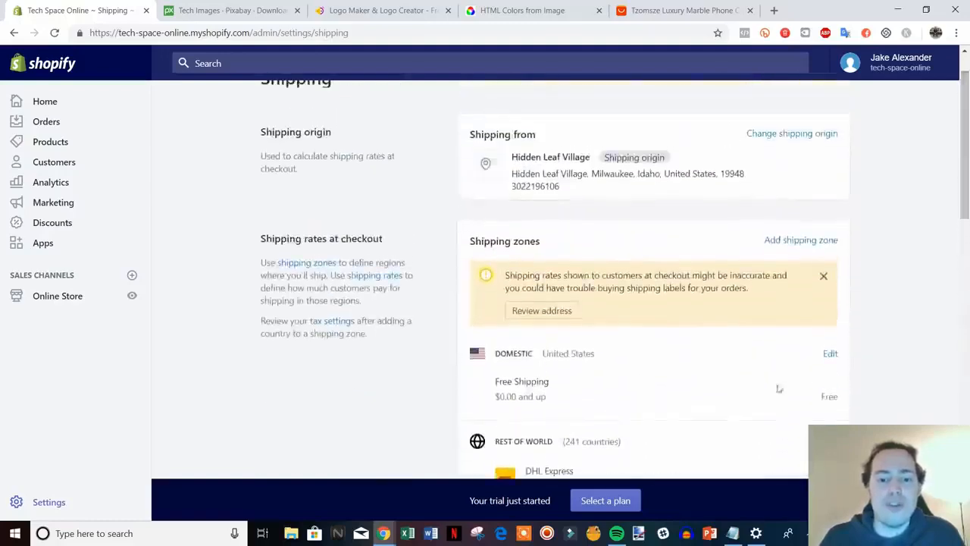
pyautogui.scroll(1, 427, 288)
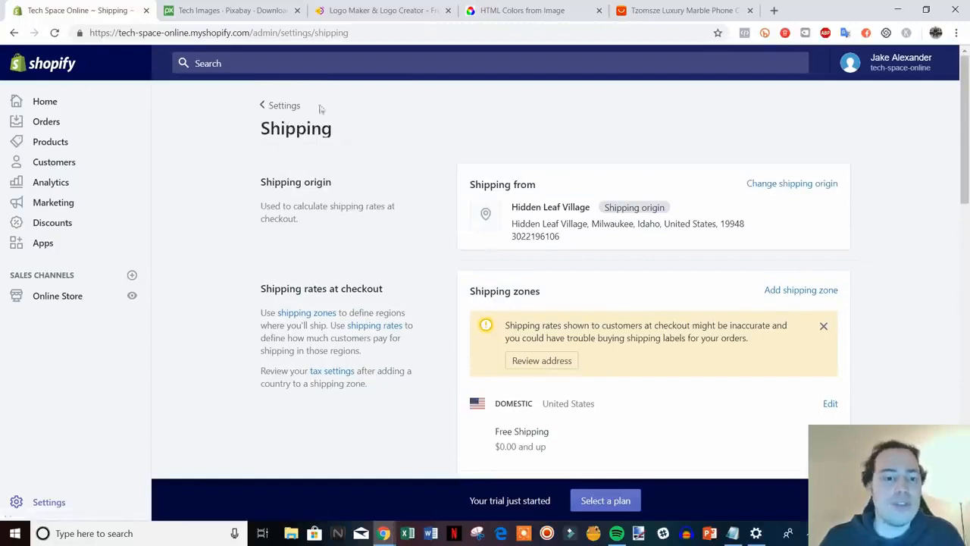
# Open Account settings and start an Add staff account form with full permissions turned off.
pyautogui.click(279, 105)
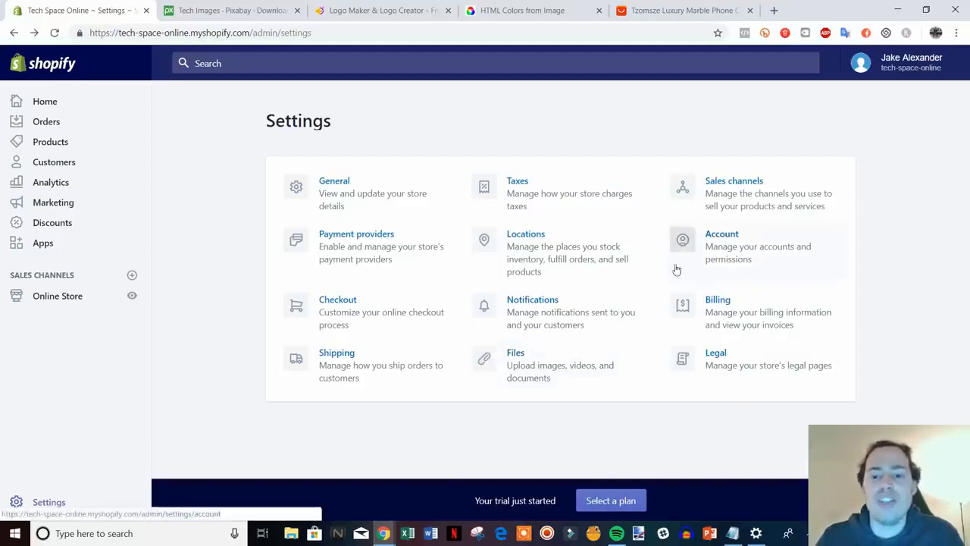
pyautogui.click(796, 244)
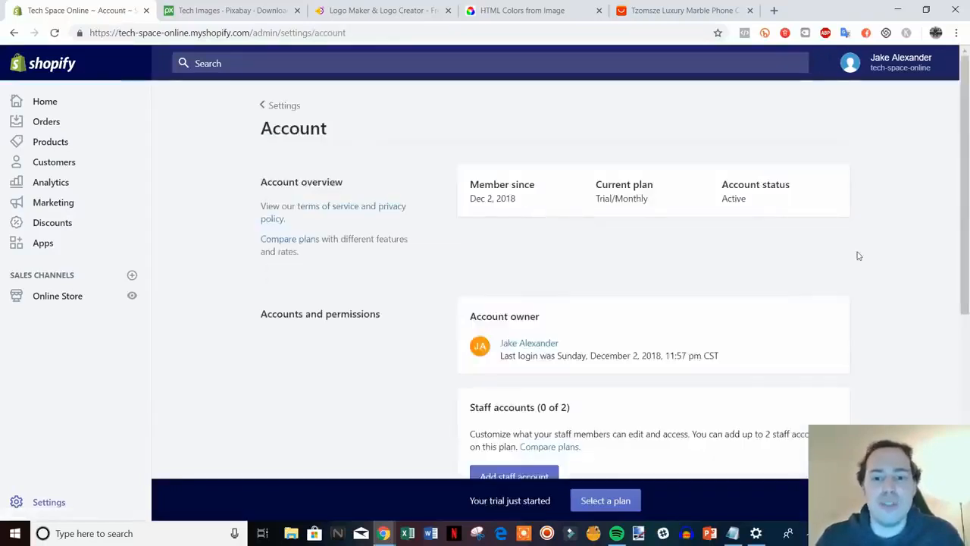
pyautogui.scroll(-2, 855, 250)
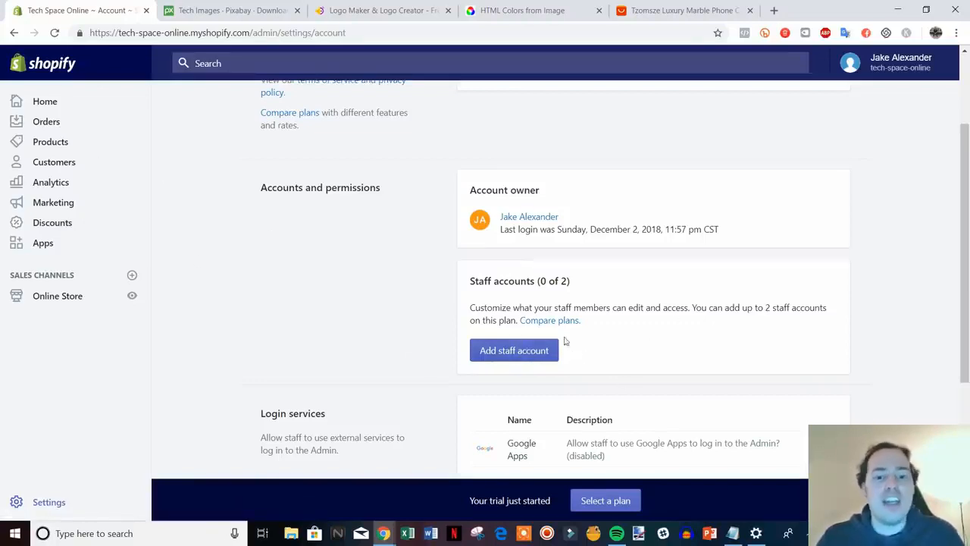
pyautogui.click(513, 356)
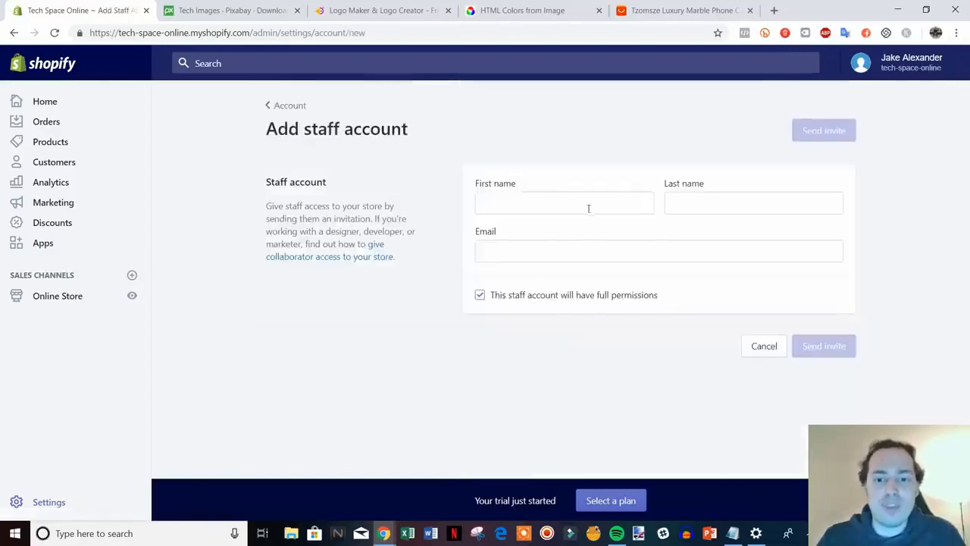
pyautogui.click(542, 296)
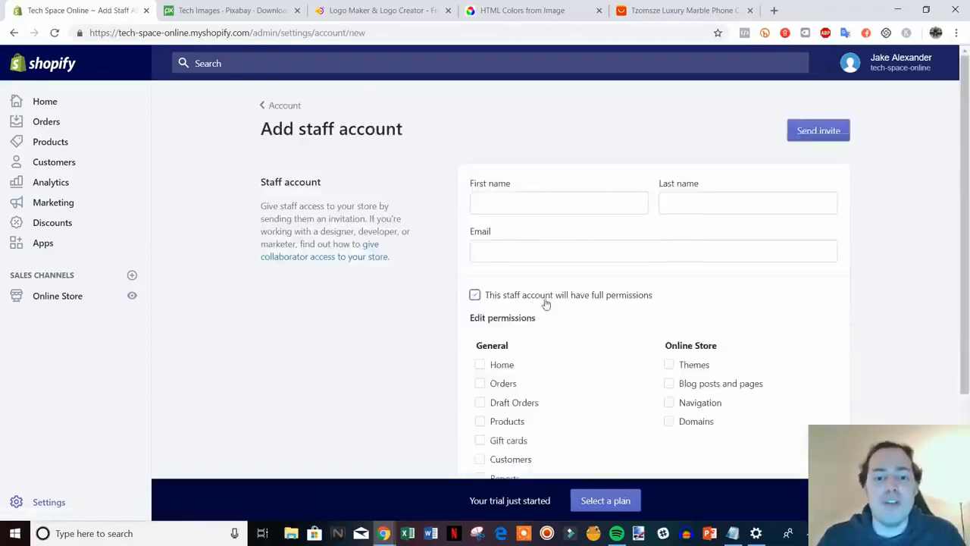
pyautogui.scroll(-3, 613, 392)
pyautogui.scroll(4, 592, 347)
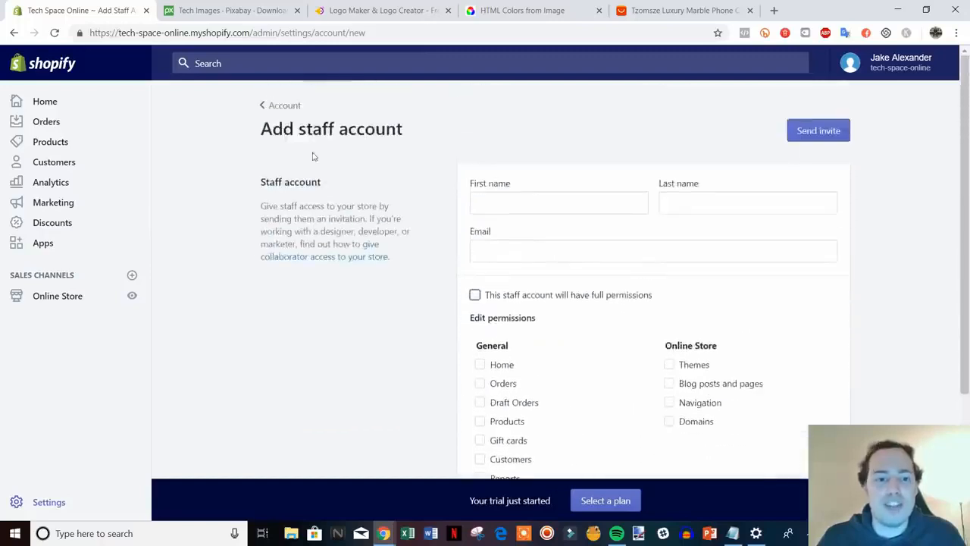
# Leave the staff form and return via the Account page to the main Settings overview.
pyautogui.click(272, 102)
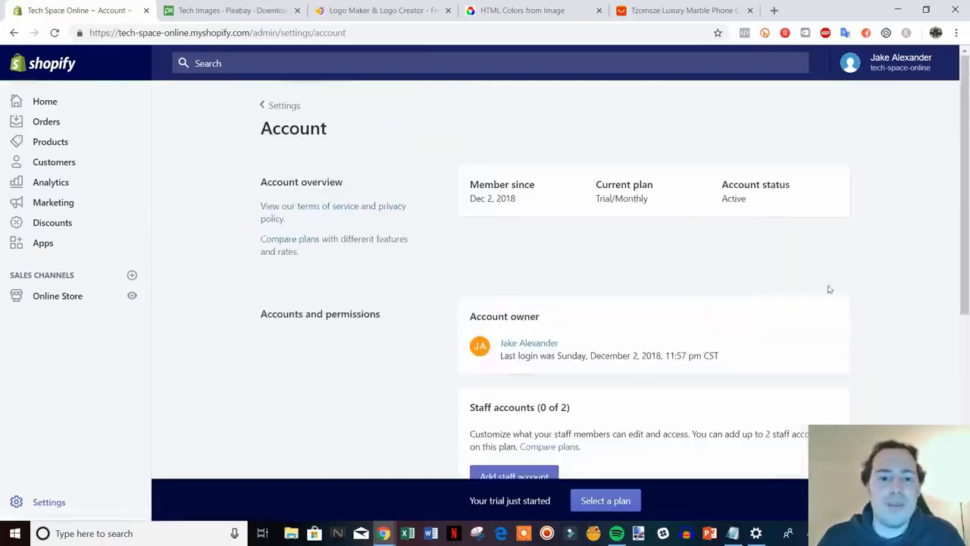
pyautogui.scroll(-5, 844, 288)
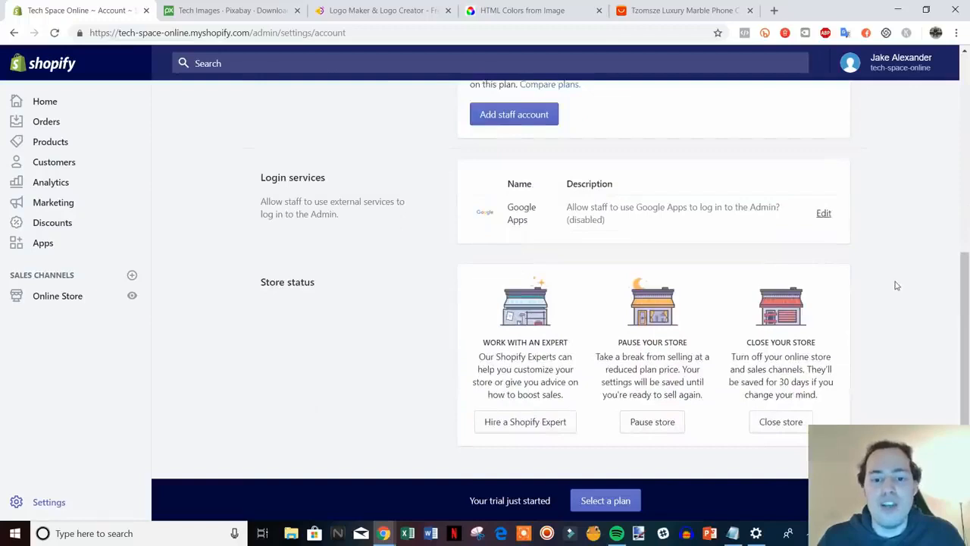
pyautogui.scroll(5, 897, 286)
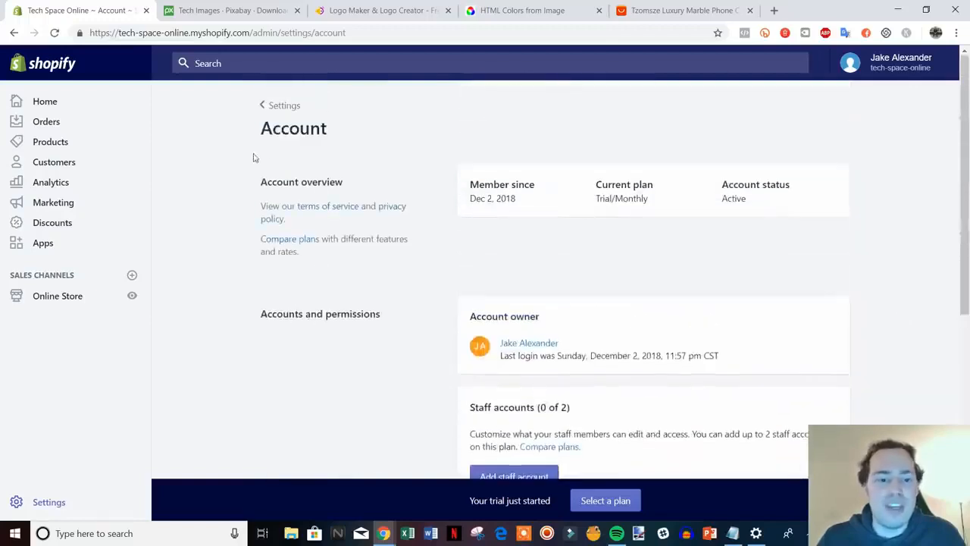
pyautogui.click(281, 105)
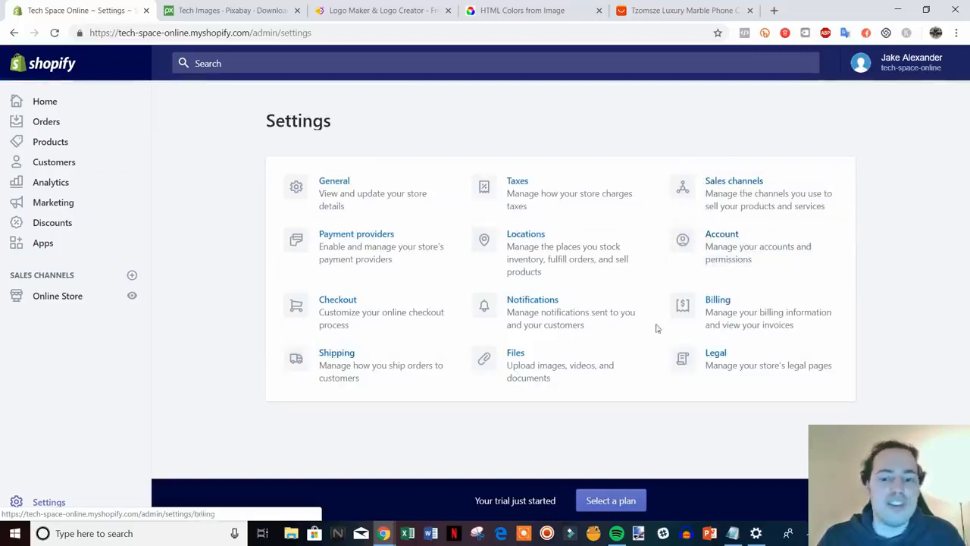
# Open the Legal settings and generate the refund policy from its template.
pyautogui.click(758, 364)
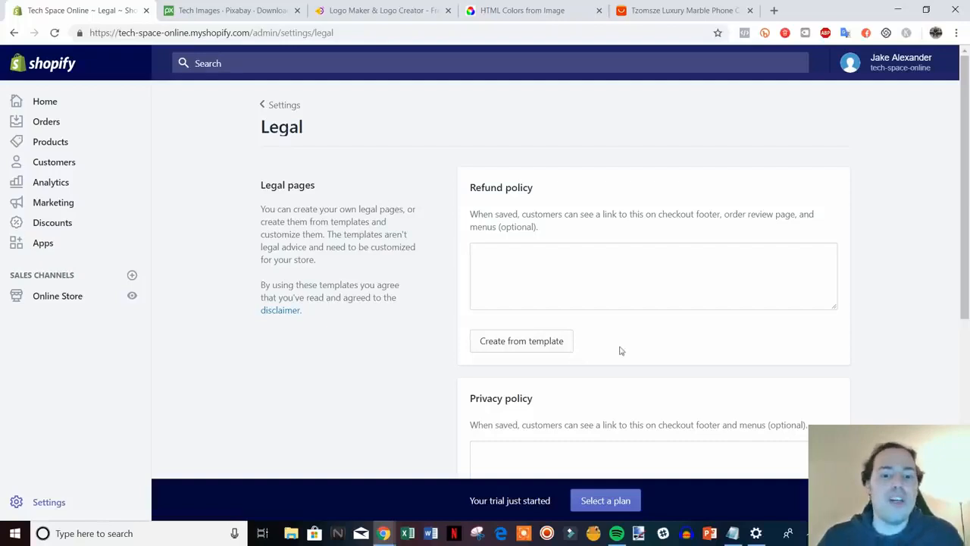
pyautogui.scroll(-1, 620, 350)
pyautogui.click(548, 284)
# Generate the privacy policy and terms of service from their templates.
pyautogui.scroll(-3, 826, 319)
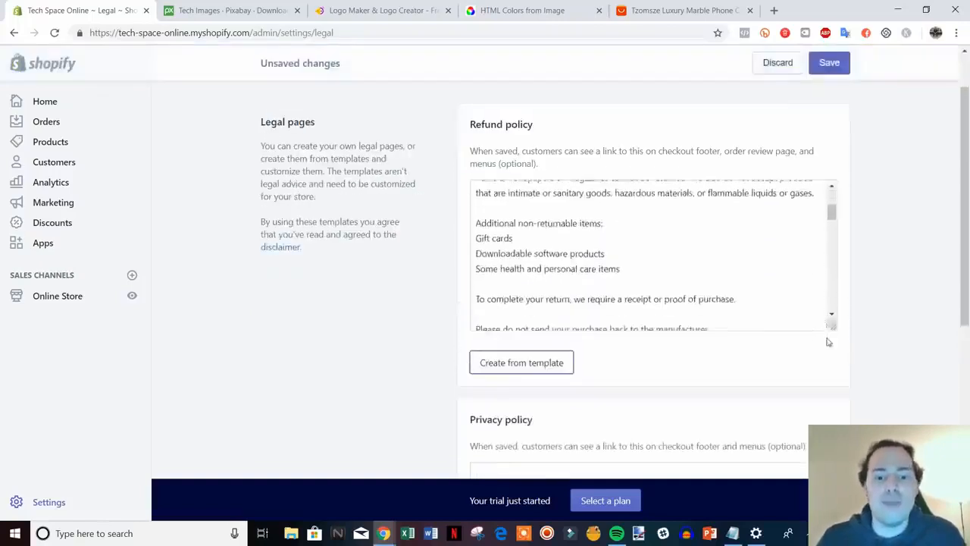
pyautogui.scroll(-3, 850, 345)
pyautogui.click(520, 371)
pyautogui.scroll(-3, 874, 390)
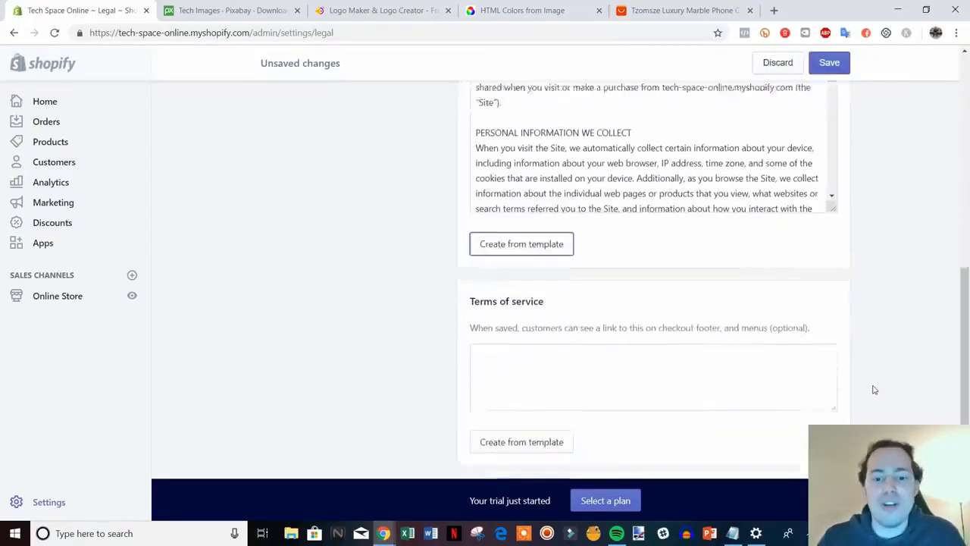
pyautogui.scroll(-1, 874, 389)
pyautogui.click(504, 390)
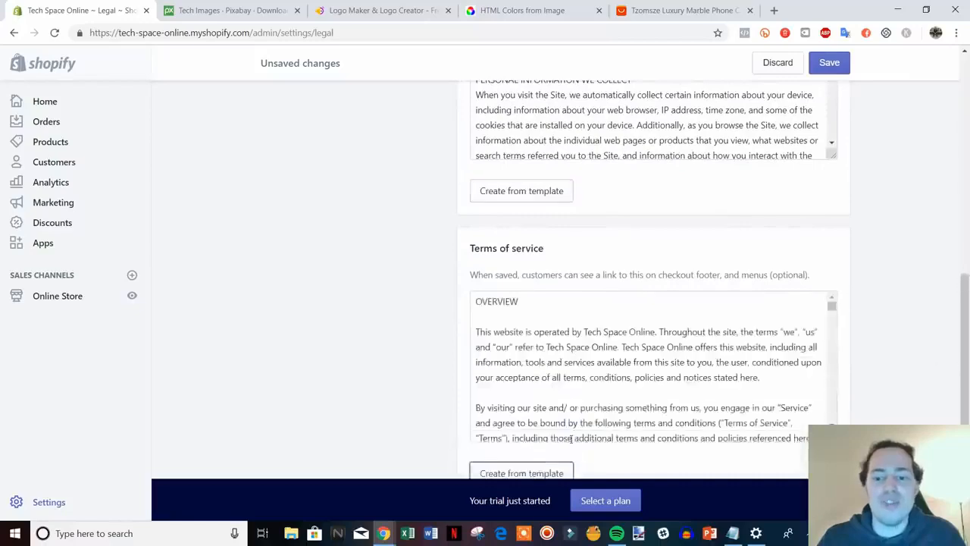
# Scroll through the Legal page to review the generated policy texts.
pyautogui.scroll(6, 917, 398)
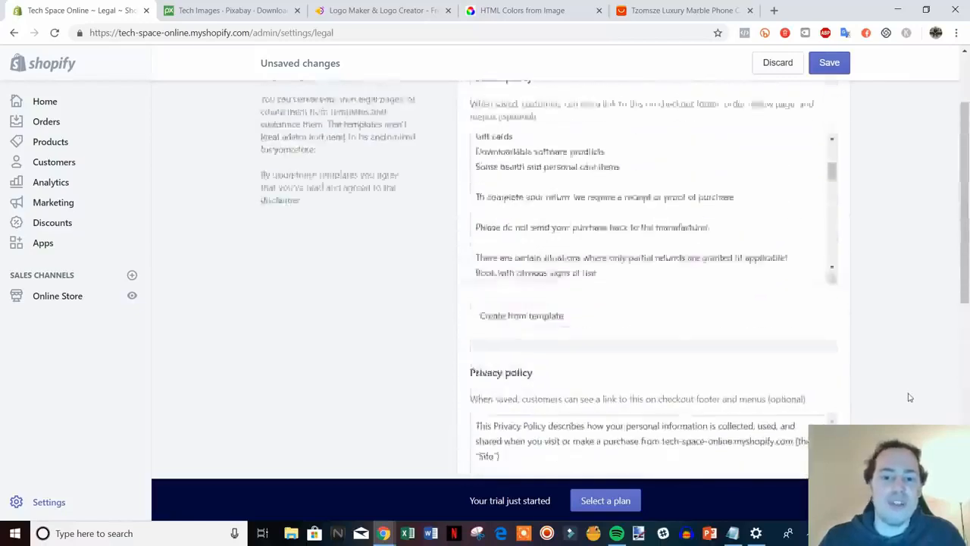
pyautogui.scroll(-1, 895, 360)
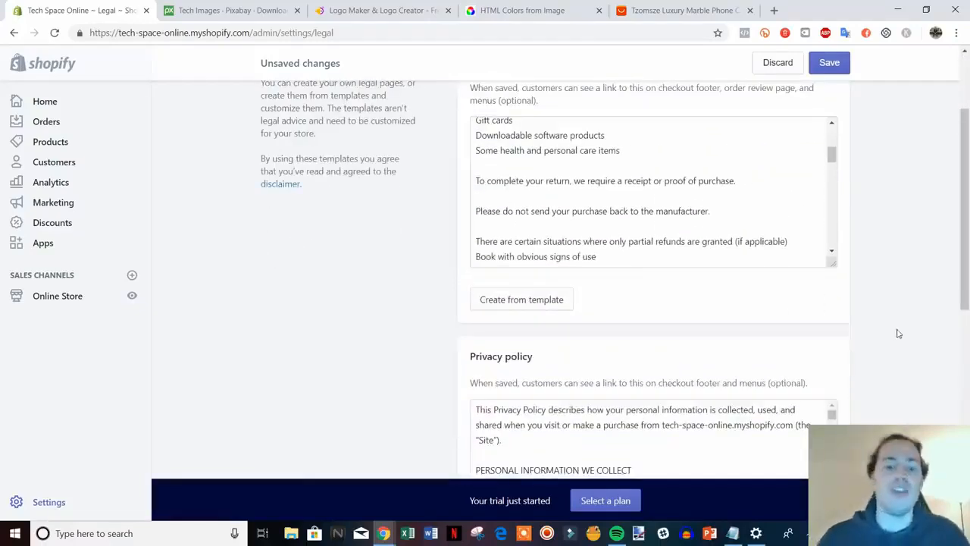
pyautogui.scroll(1, 924, 321)
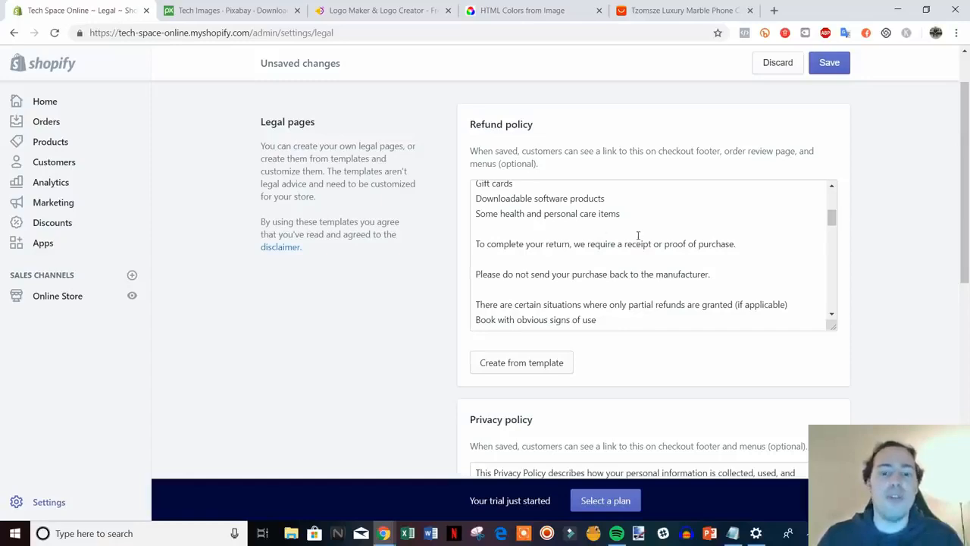
pyautogui.scroll(-5, 903, 263)
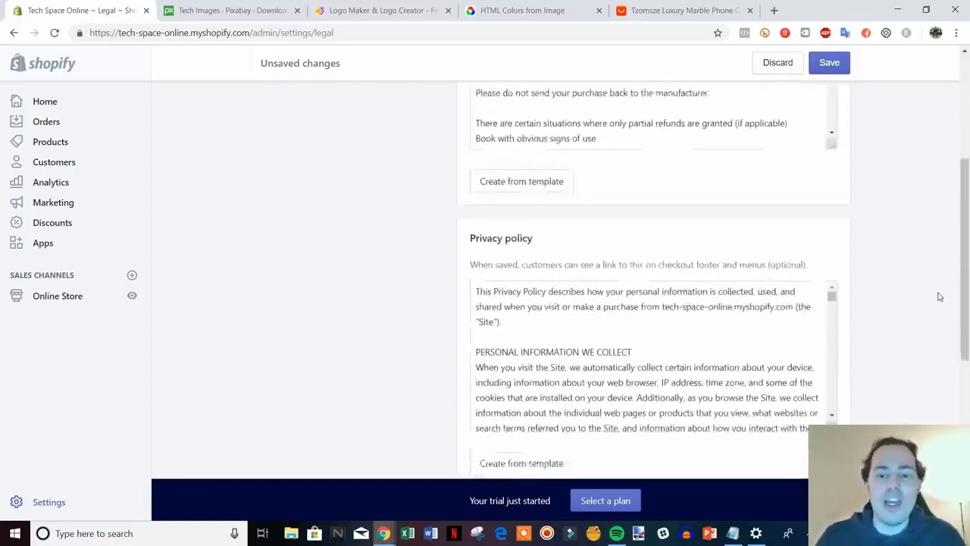
pyautogui.scroll(-2, 910, 306)
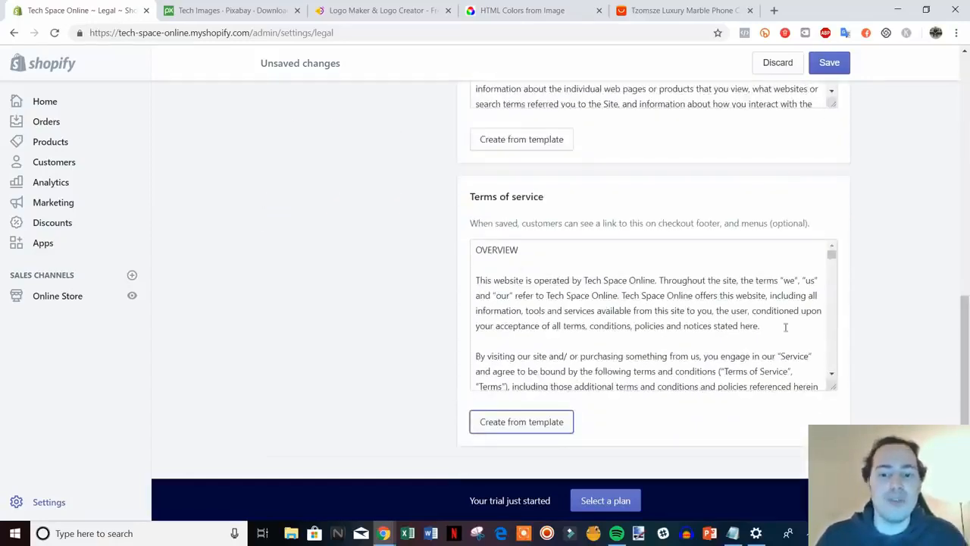
pyautogui.scroll(-1, 887, 351)
pyautogui.scroll(2, 940, 353)
pyautogui.scroll(-1, 351, 284)
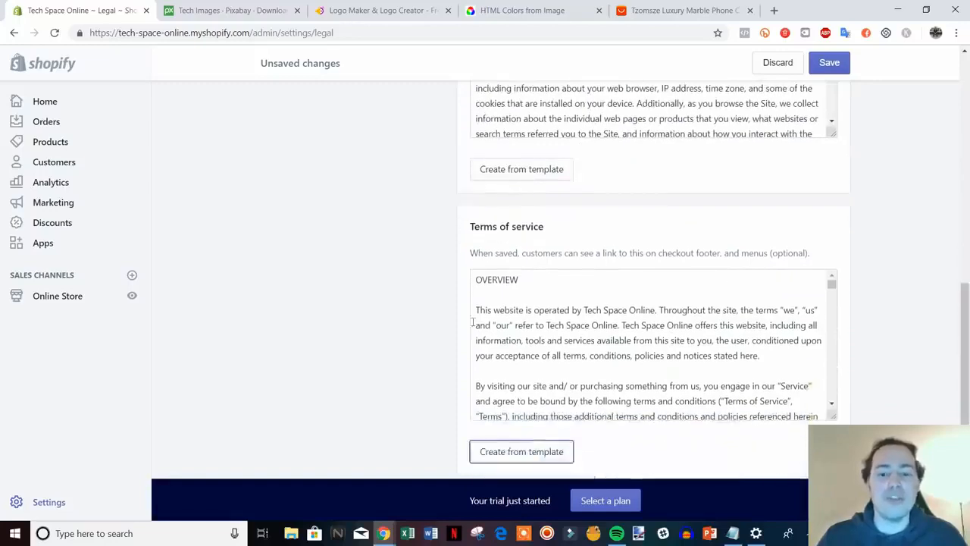
pyautogui.scroll(2, 633, 340)
pyautogui.scroll(6, 871, 364)
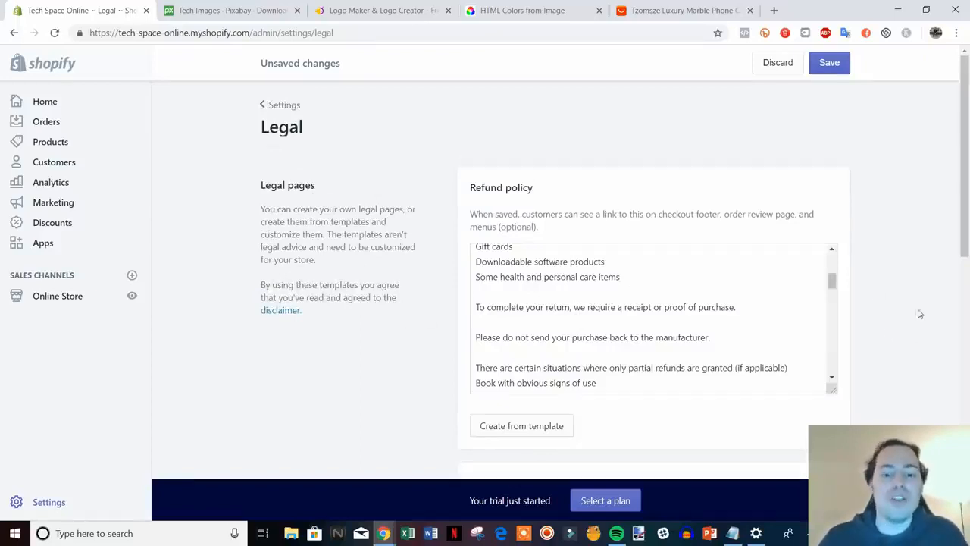
pyautogui.scroll(-1, 923, 310)
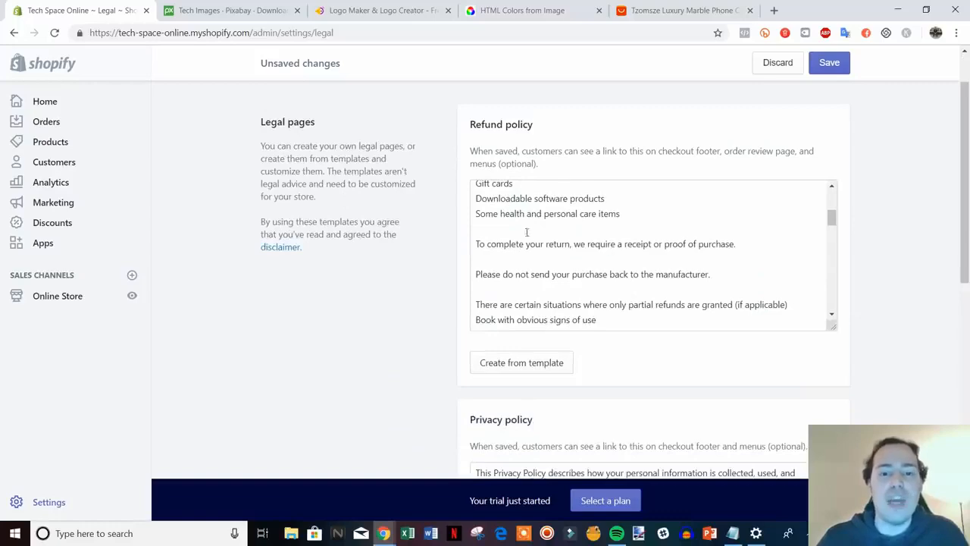
pyautogui.moveTo(966, 231); pyautogui.dragTo(924, 182)
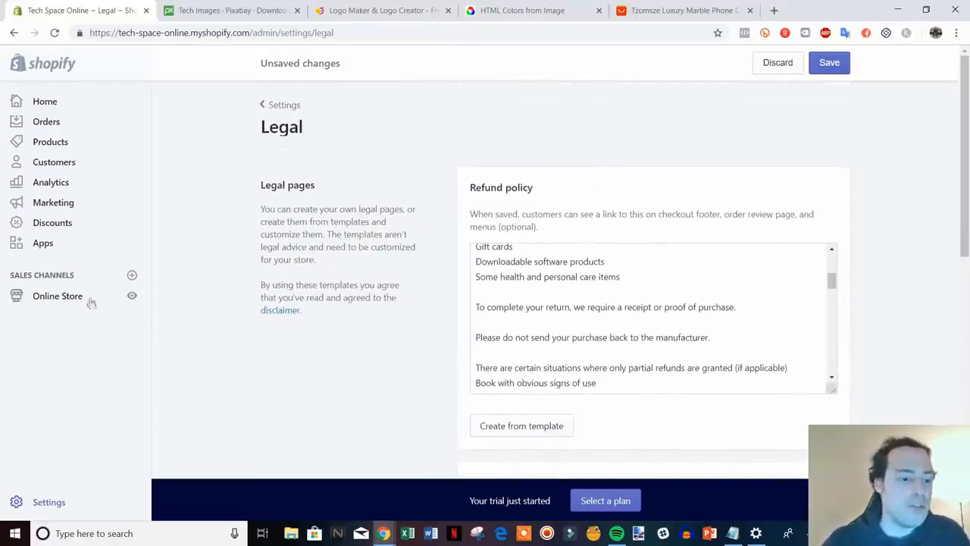
# Open Online Store in a new tab and start a new page titled 'Refund Policy'.
pyautogui.rightClick(45, 304)
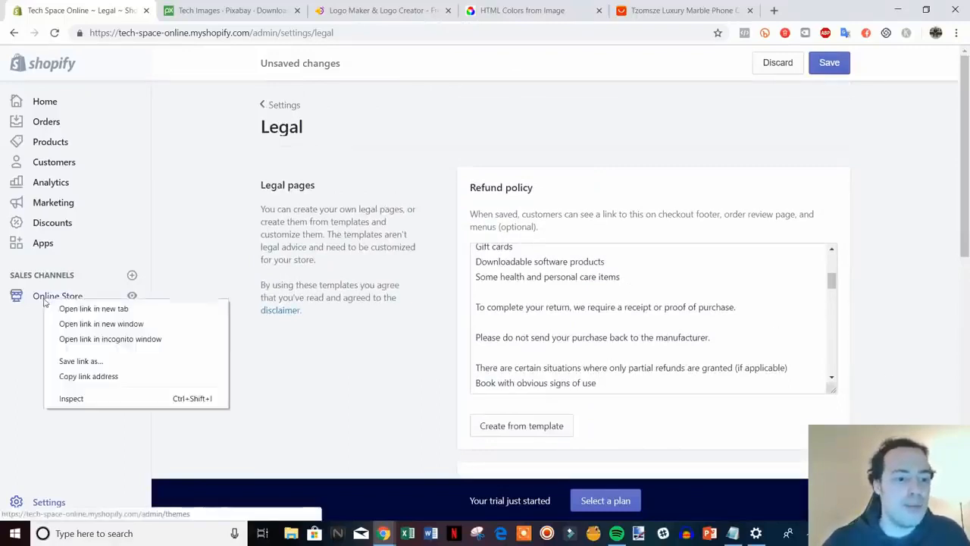
pyautogui.click(84, 308)
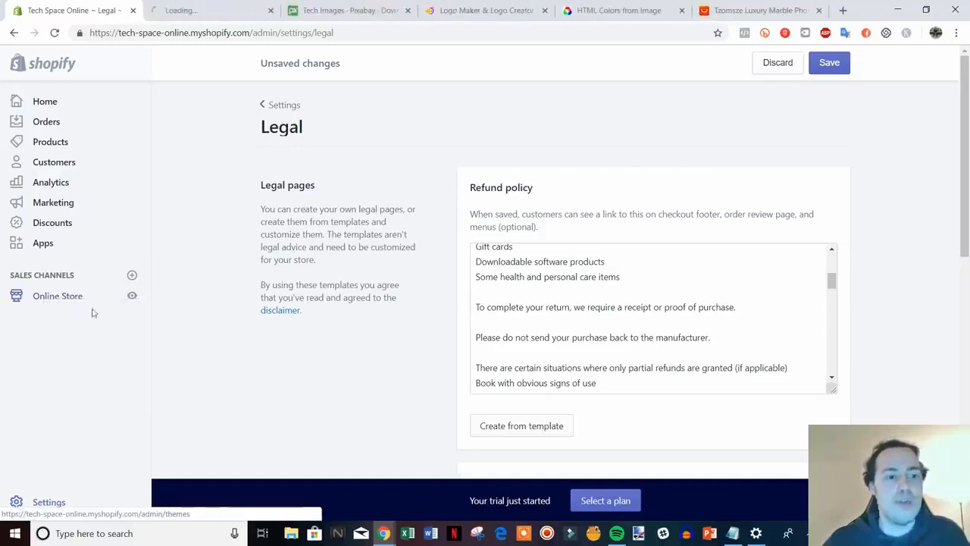
pyautogui.click(203, 7)
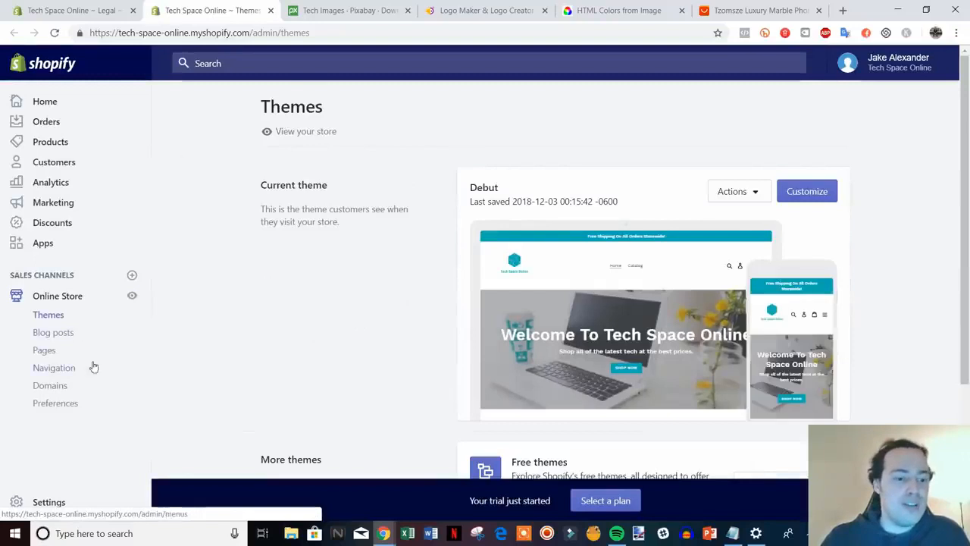
pyautogui.click(43, 351)
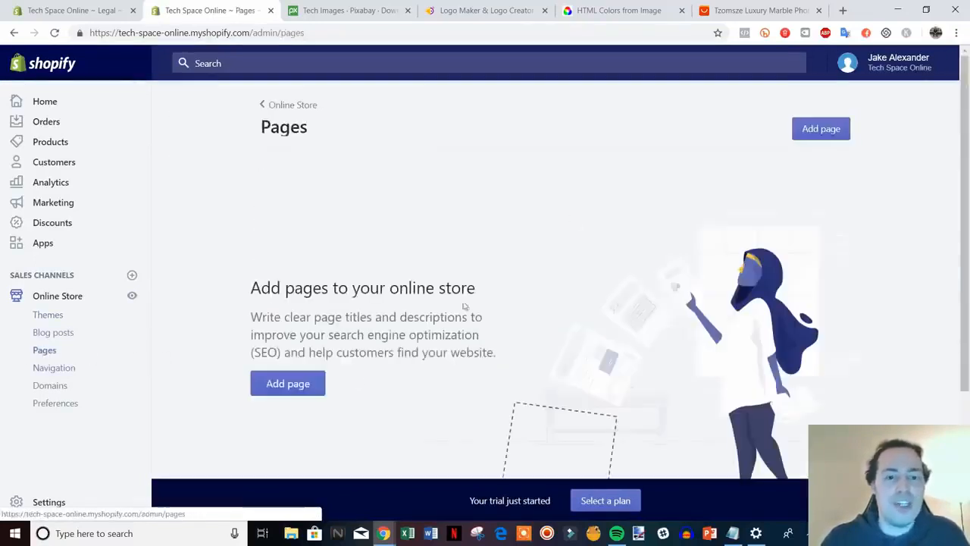
pyautogui.click(281, 383)
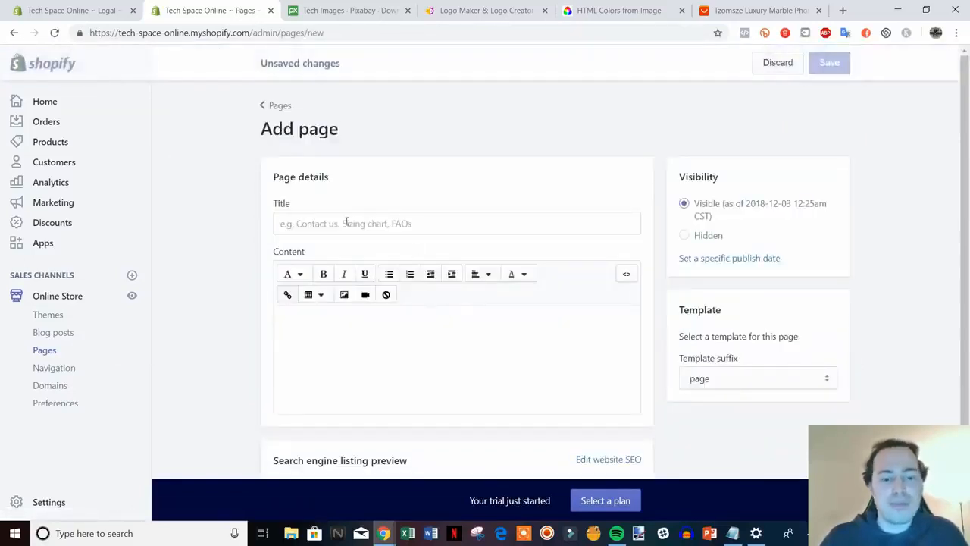
pyautogui.click(346, 222)
pyautogui.write('Ref')
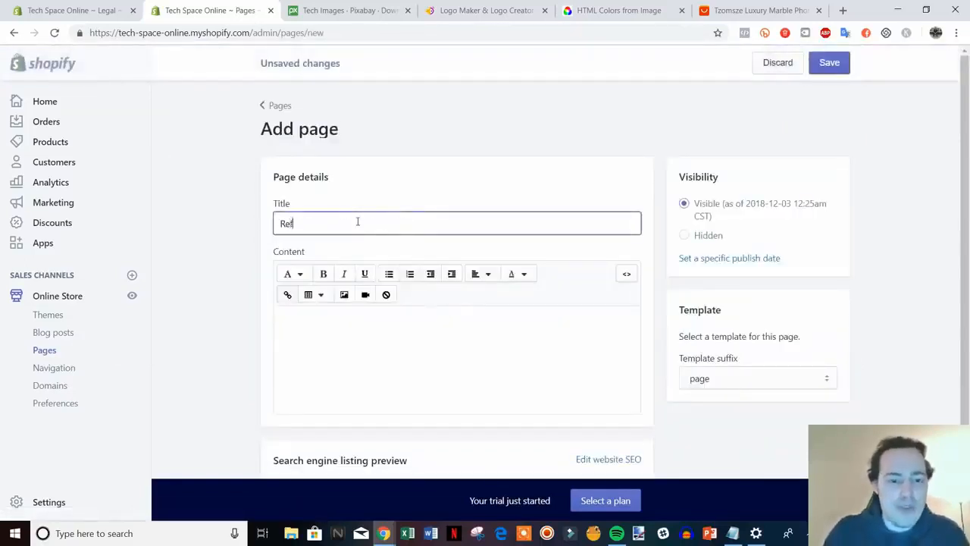
pyautogui.write('und Policy')
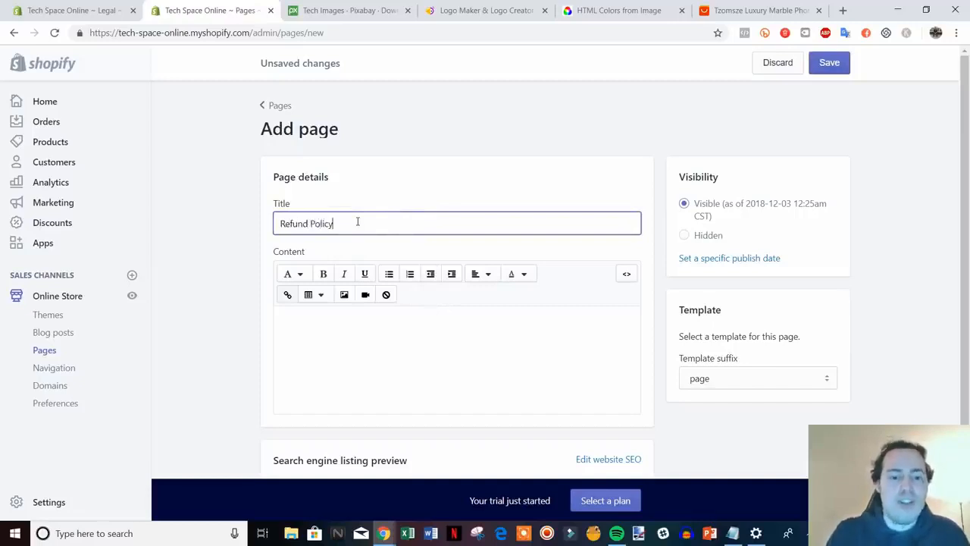
# Copy the refund policy text from Legal into the page content and save the page.
pyautogui.click(110, 6)
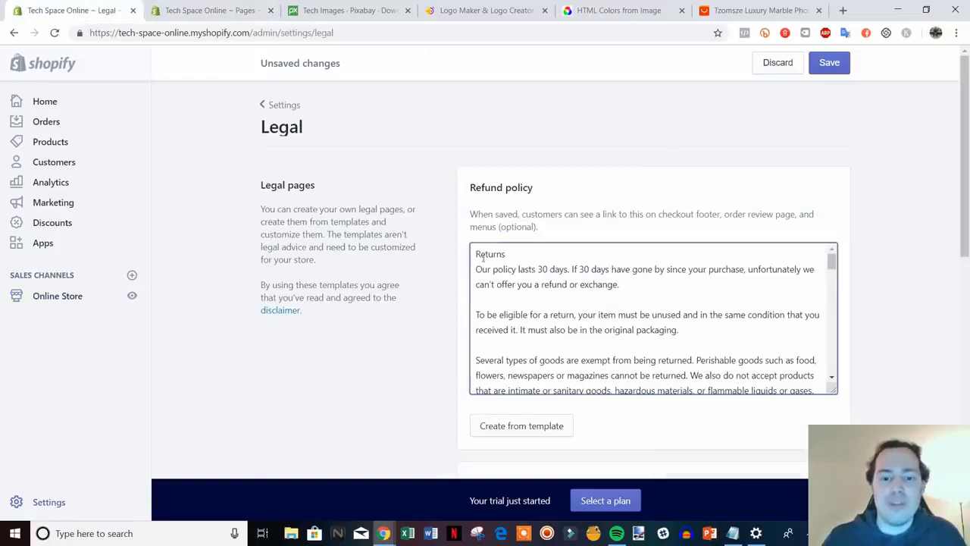
pyautogui.moveTo(476, 254); pyautogui.dragTo(857, 470)
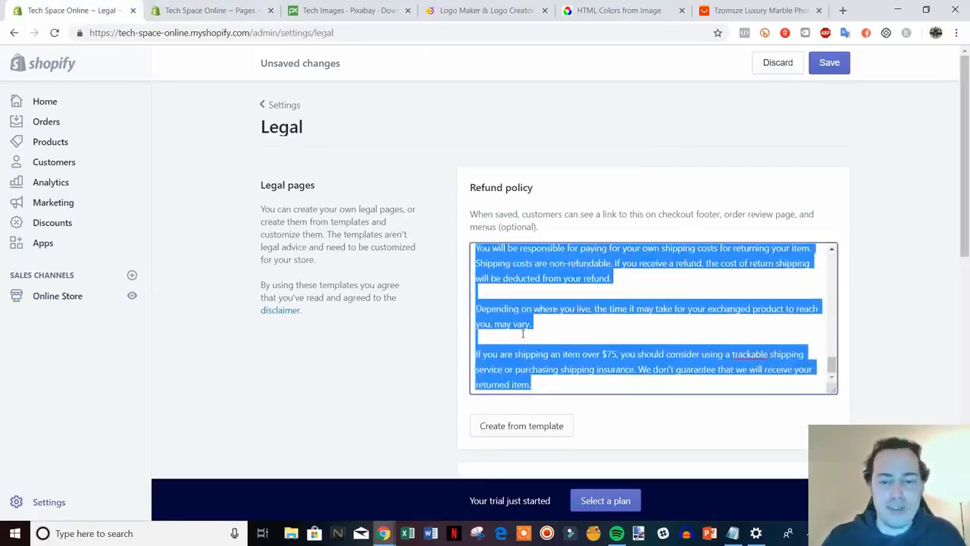
pyautogui.hotkey('ctrl', 'Tab')
pyautogui.click(311, 337)
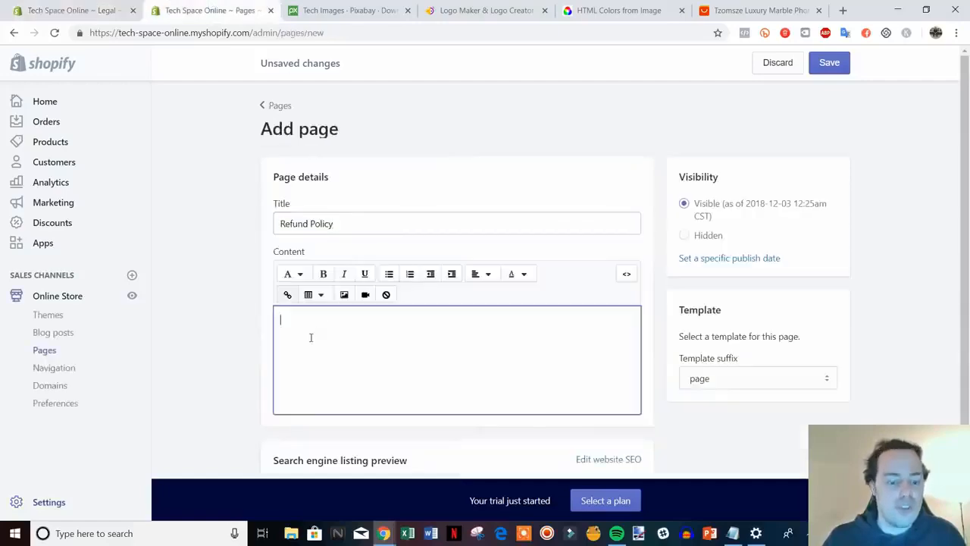
pyautogui.hotkey('ctrl', 'v')
pyautogui.moveTo(963, 215); pyautogui.dragTo(961, 412)
pyautogui.scroll(3, 521, 391)
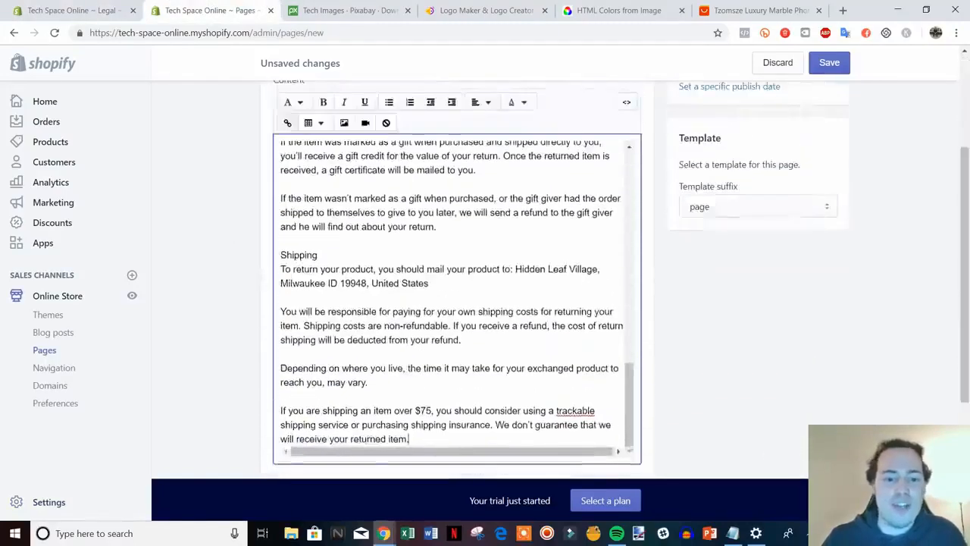
pyautogui.scroll(3, 521, 391)
pyautogui.click(831, 64)
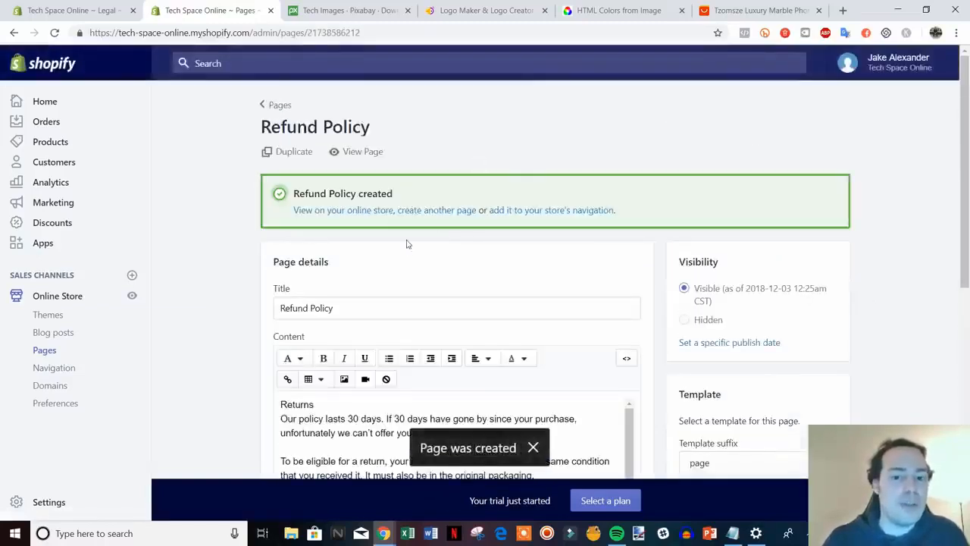
pyautogui.click(438, 211)
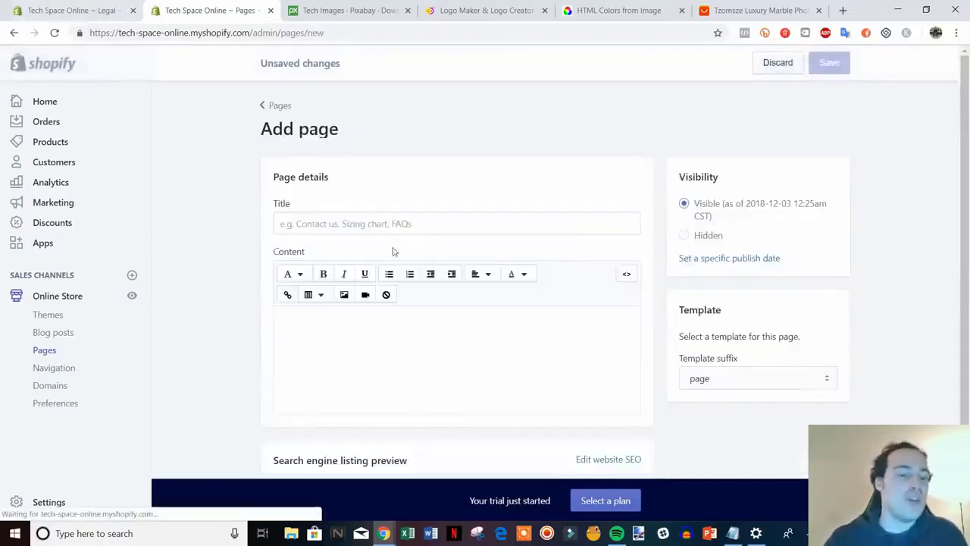
# Title the new page 'Privacy Policy' and select the privacy policy text in Legal settings.
pyautogui.click(438, 216)
pyautogui.write('P')
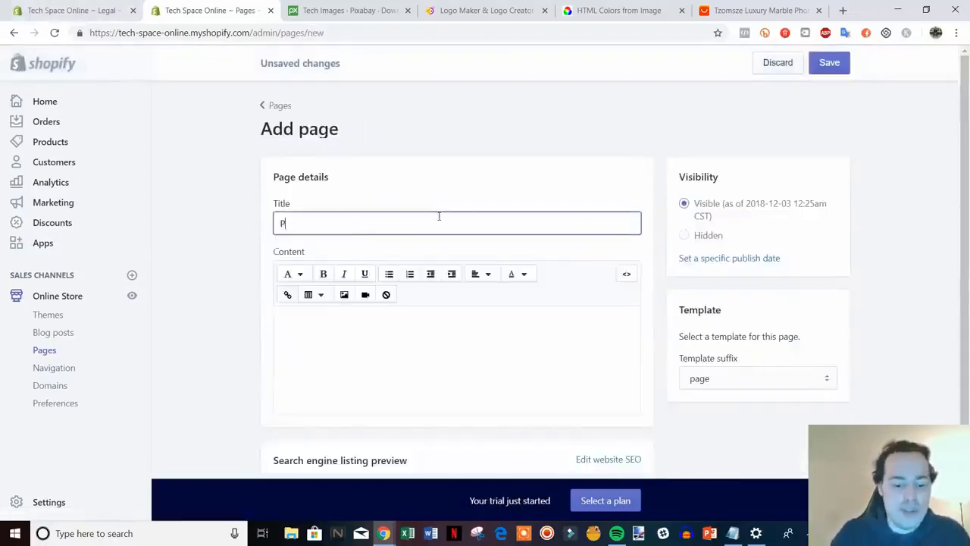
pyautogui.write('rivacy Po')
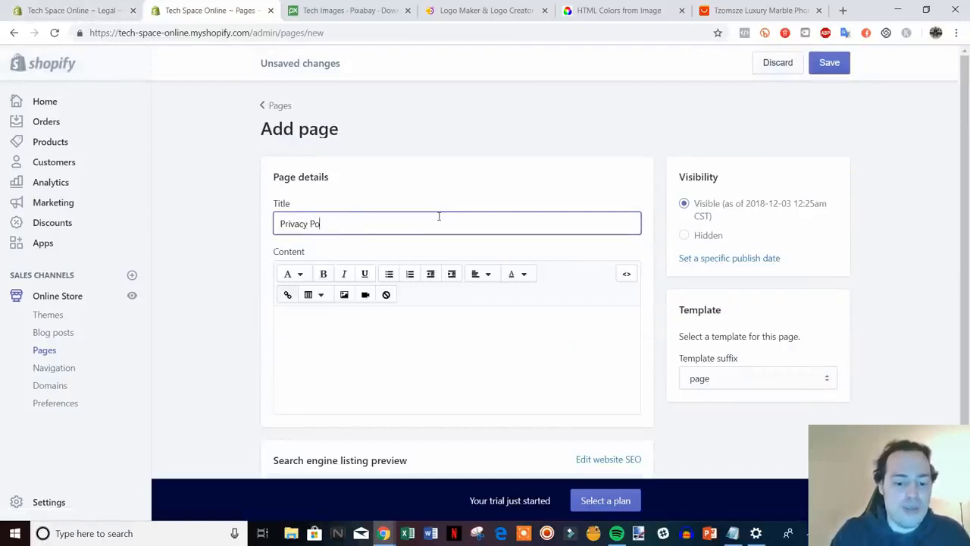
pyautogui.write('licy')
pyautogui.hotkey('ctrl', 'shift', 'Tab')
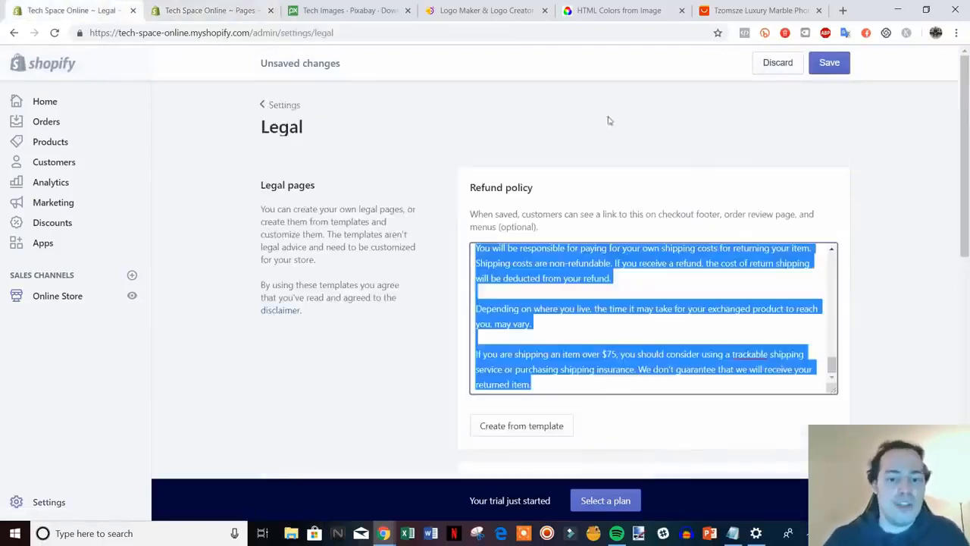
pyautogui.scroll(-4, 921, 296)
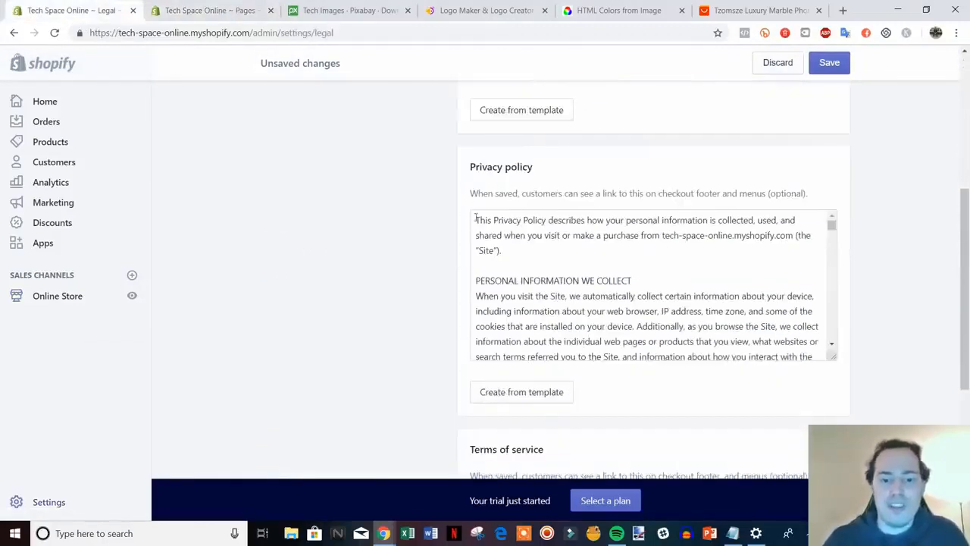
pyautogui.moveTo(476, 218); pyautogui.dragTo(809, 370)
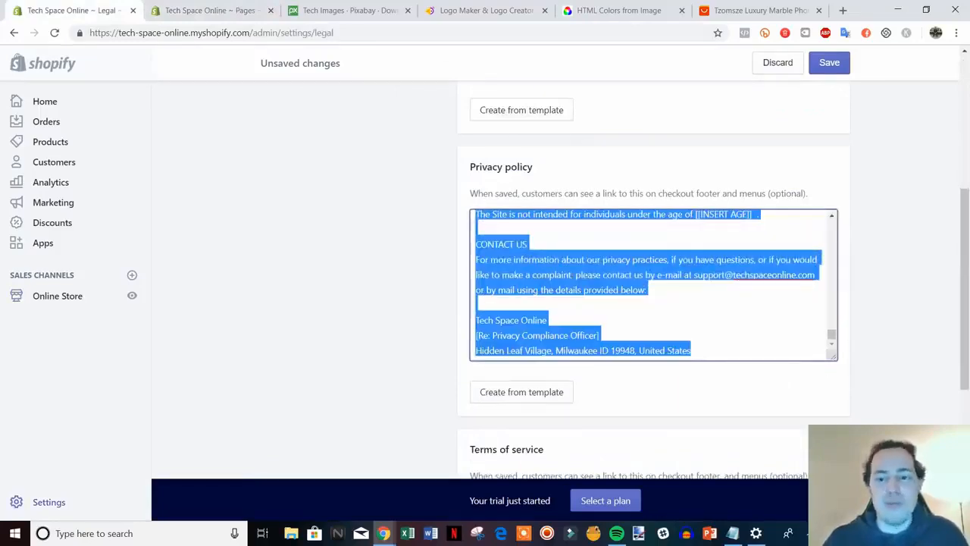
# Paste the privacy policy text into the page content and save the page.
pyautogui.click(204, 11)
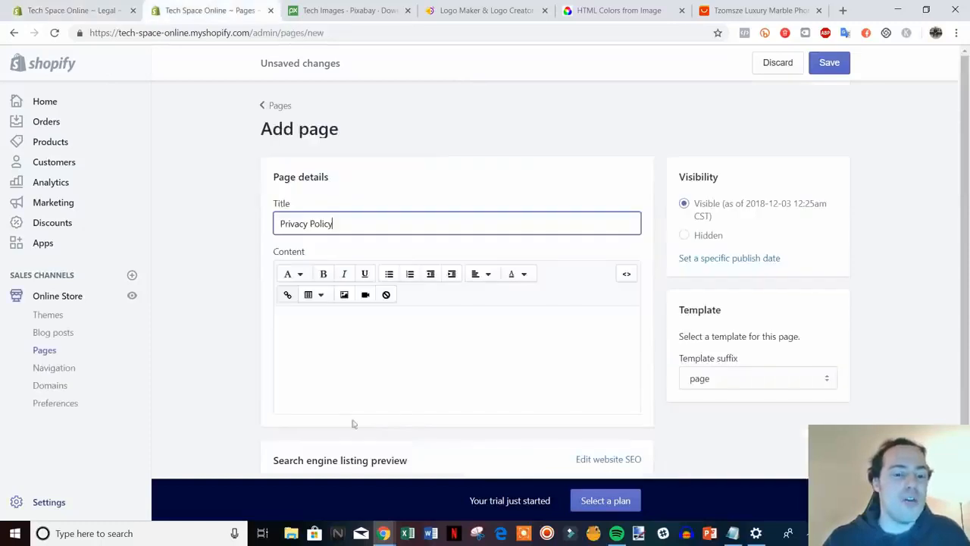
pyautogui.click(315, 332)
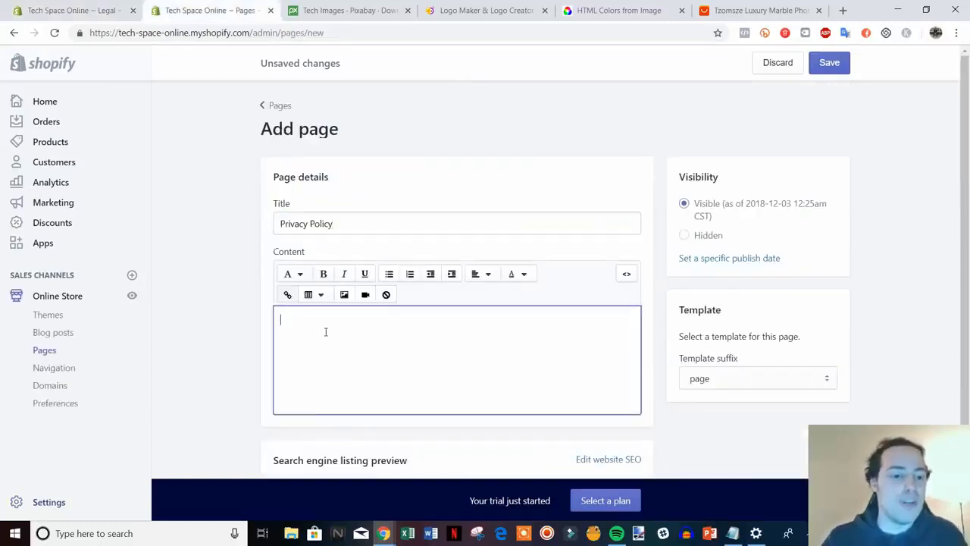
pyautogui.hotkey('ctrl', 'v')
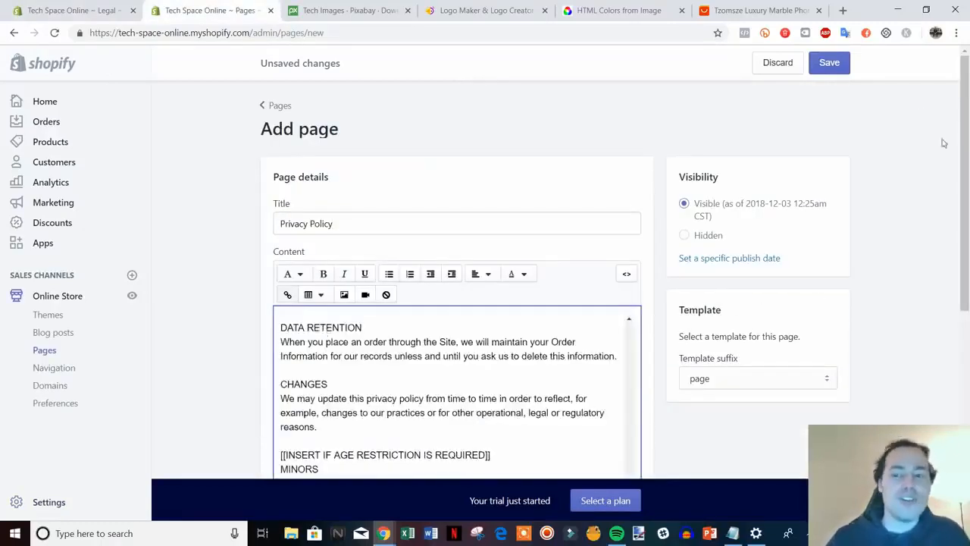
pyautogui.click(829, 65)
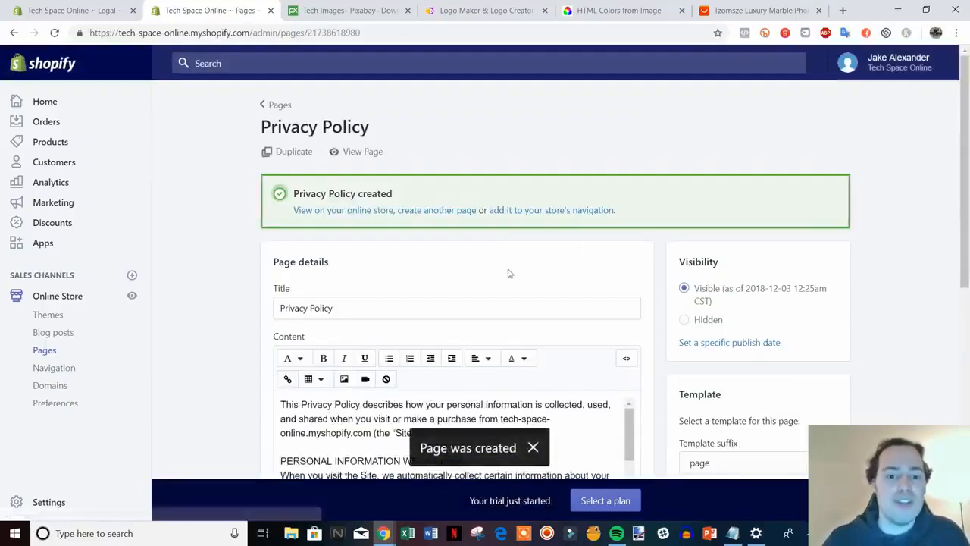
pyautogui.click(435, 211)
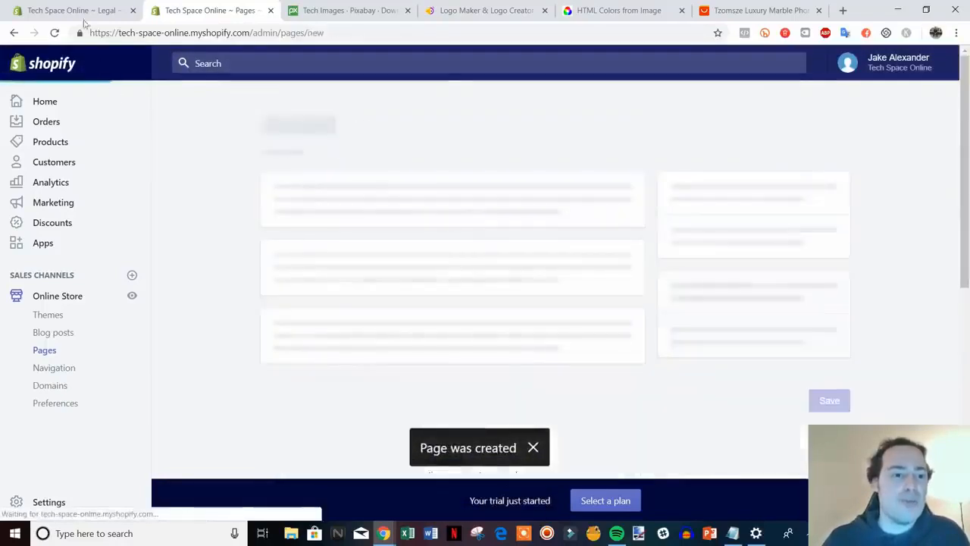
# Select the terms of service text in Legal and title the new page 'Terms Of Service'.
pyautogui.click(83, 12)
pyautogui.scroll(-3, 856, 388)
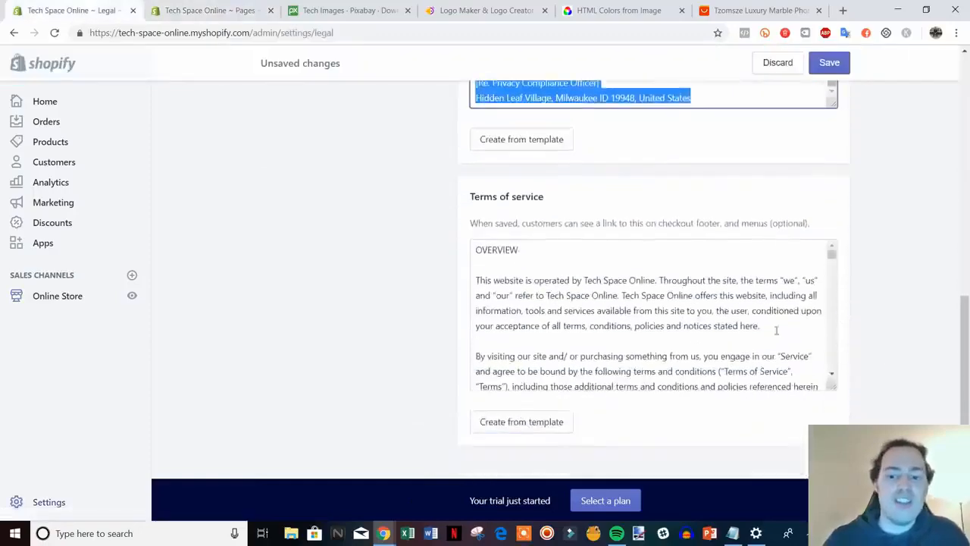
pyautogui.moveTo(478, 252); pyautogui.dragTo(840, 417)
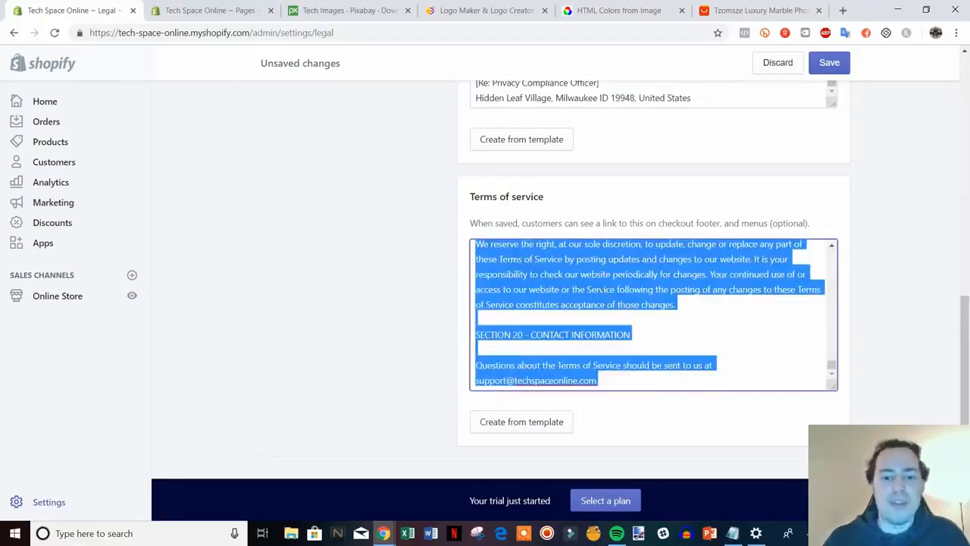
pyautogui.click(199, 10)
pyautogui.click(334, 221)
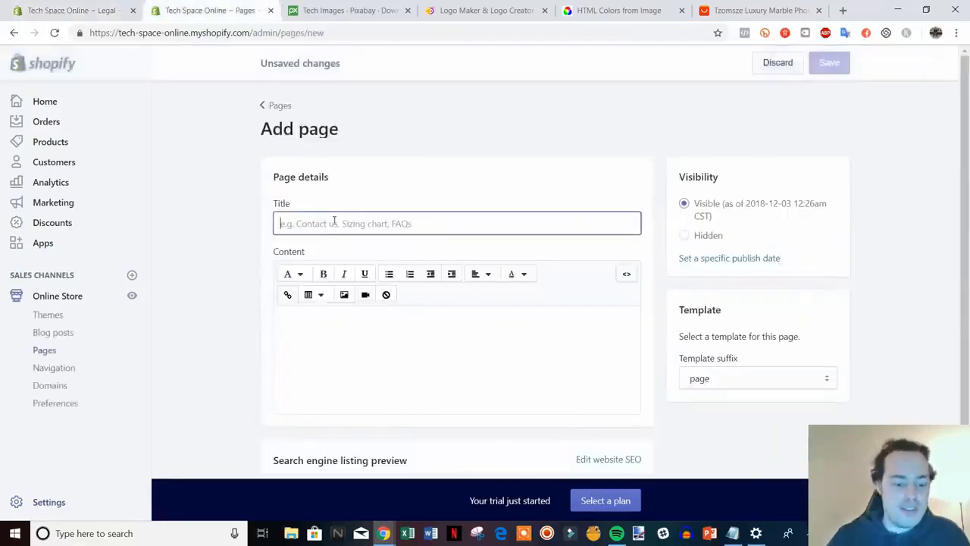
pyautogui.write('Terms Of')
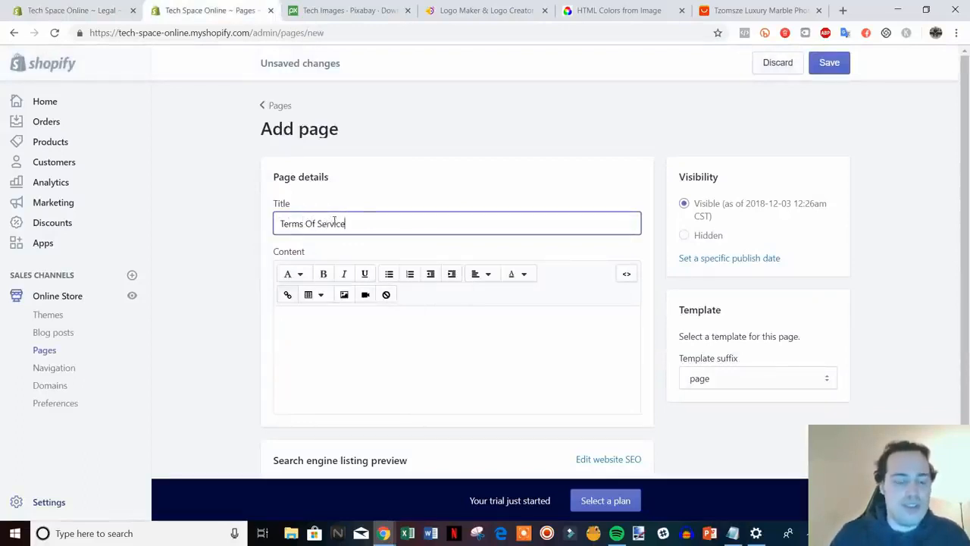
pyautogui.write(' Service')
# Paste the terms text, save the page, and preview it on the storefront.
pyautogui.click(372, 325)
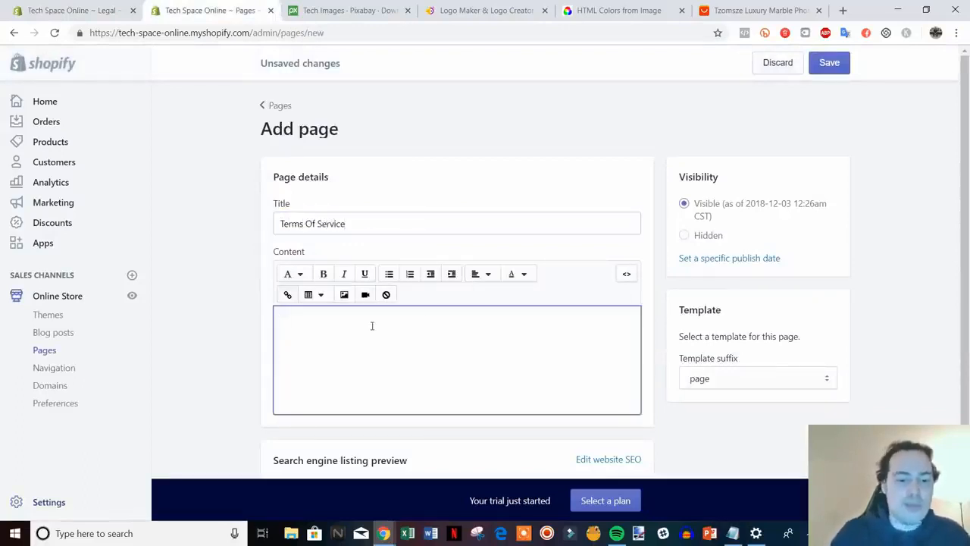
pyautogui.hotkey('ctrl', 'v')
pyautogui.click(828, 65)
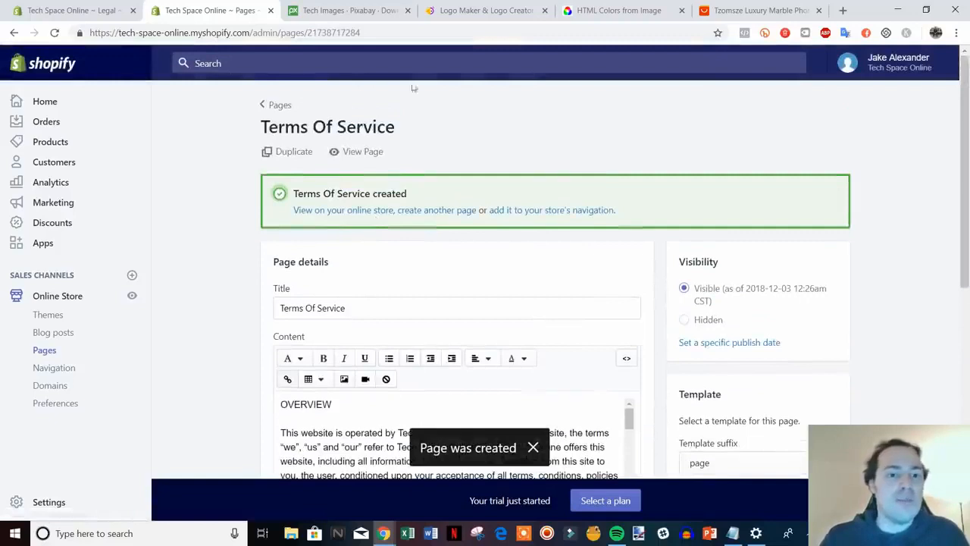
pyautogui.click(371, 154)
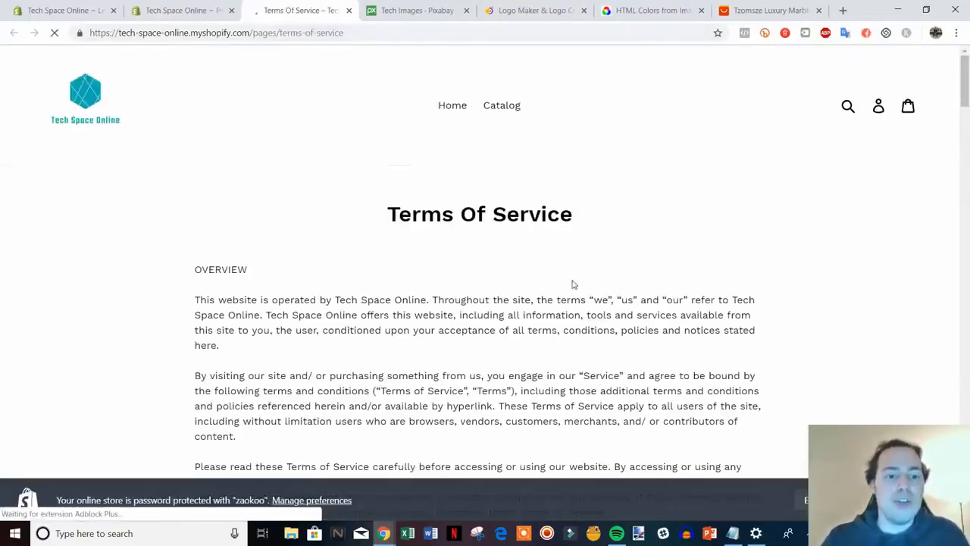
pyautogui.moveTo(965, 100); pyautogui.dragTo(956, 69)
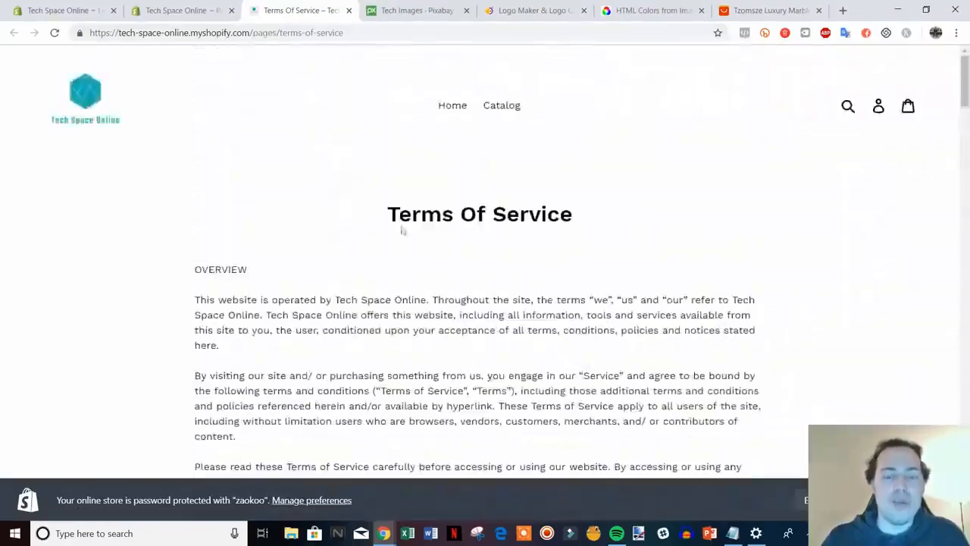
pyautogui.click(349, 9)
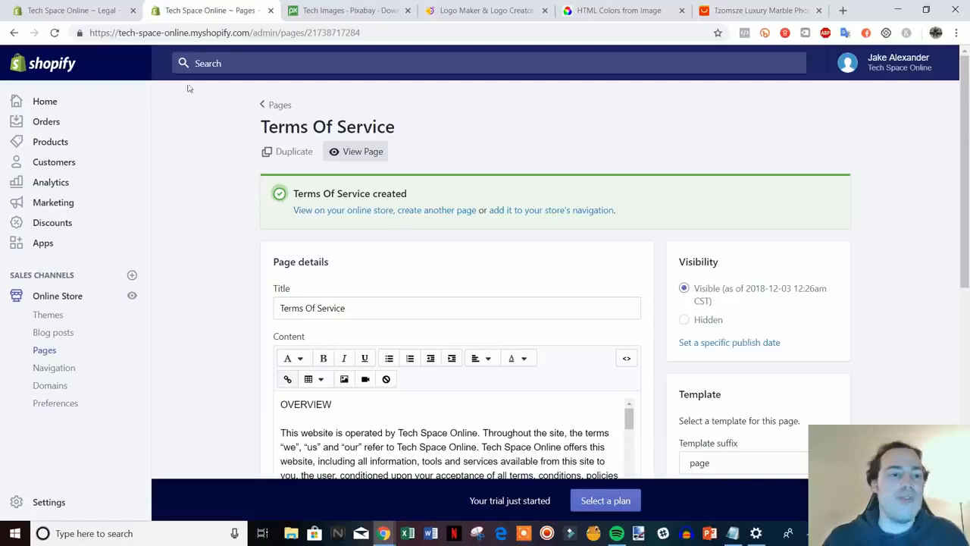
# Save the Legal policy settings and close the Legal settings tab.
pyautogui.click(102, 10)
pyautogui.scroll(2, 832, 347)
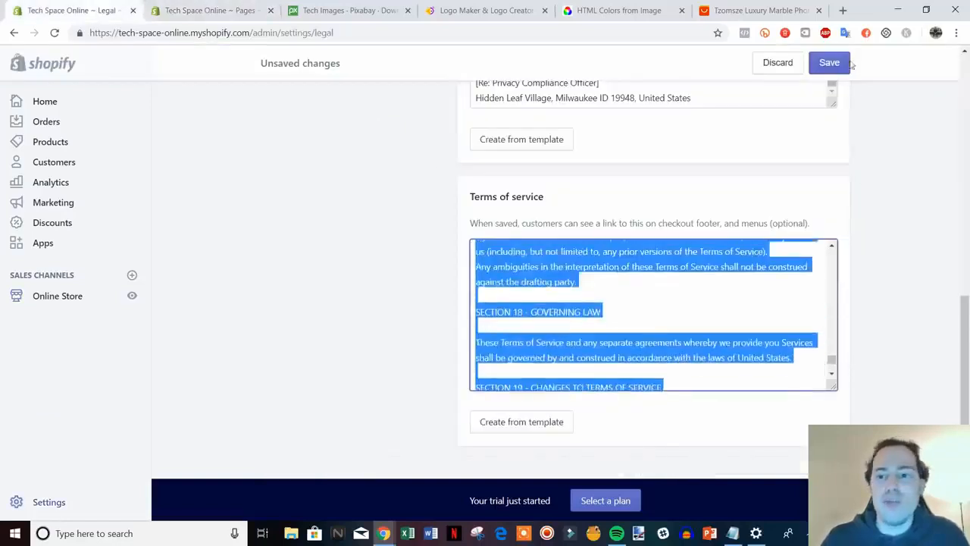
pyautogui.click(829, 62)
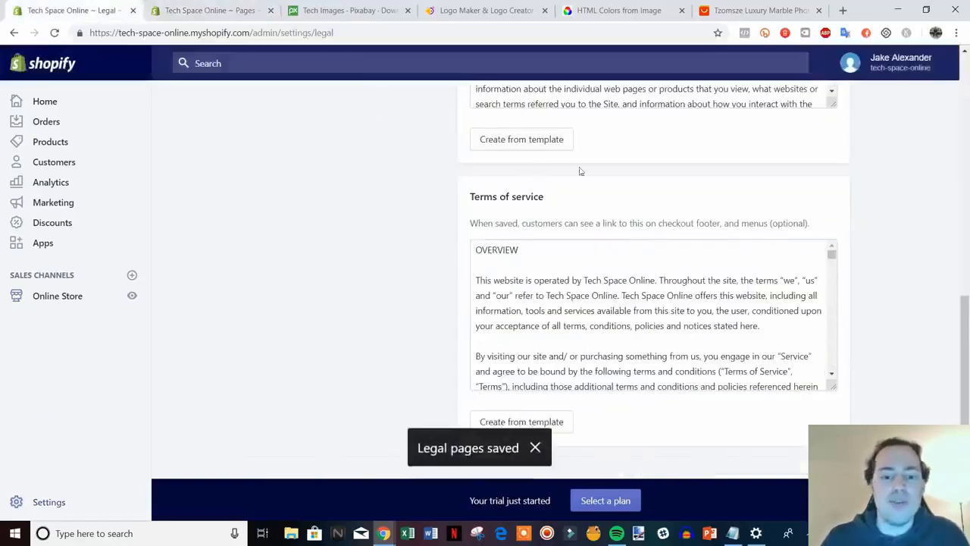
pyautogui.click(193, 10)
pyautogui.click(135, 10)
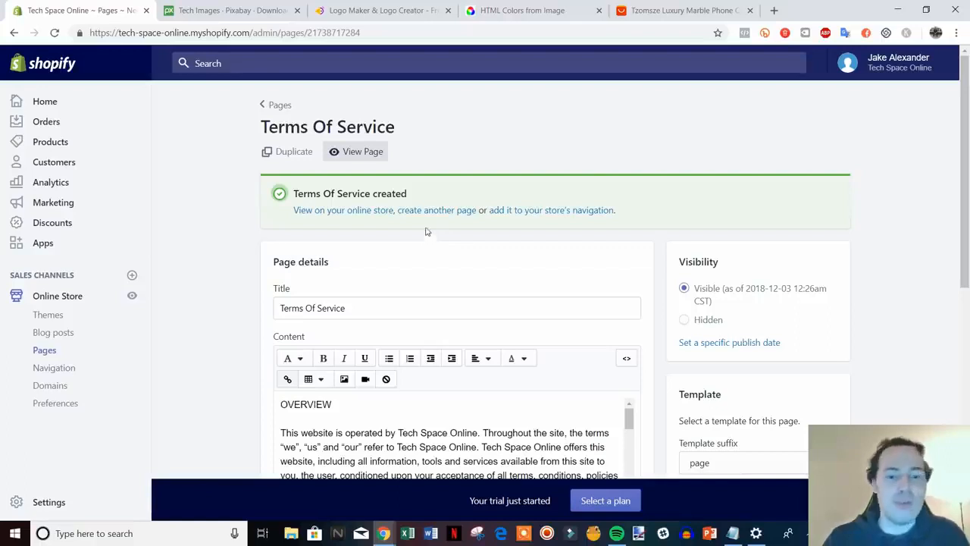
# Create a 'Contact Us' page using the page.contact template and save it.
pyautogui.click(443, 212)
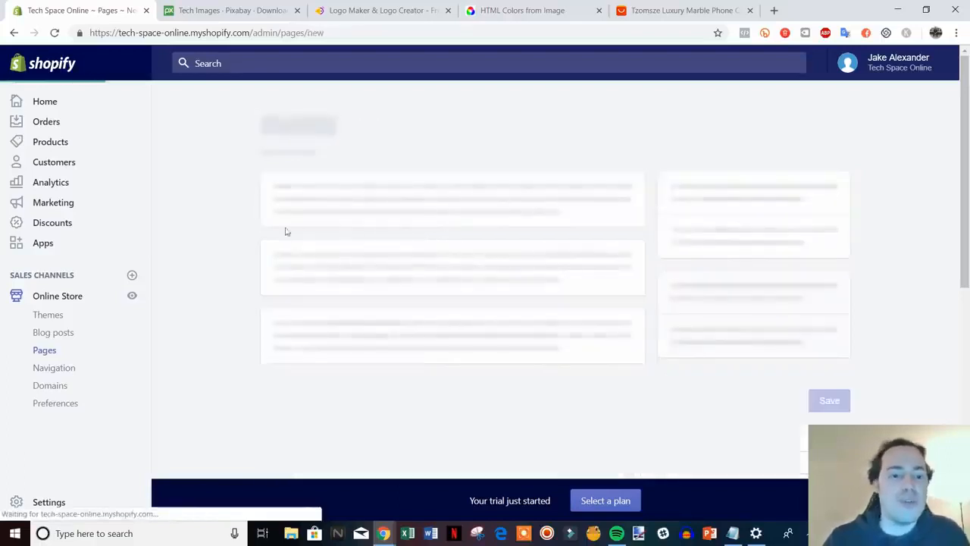
pyautogui.click(393, 224)
pyautogui.write('Contact Us')
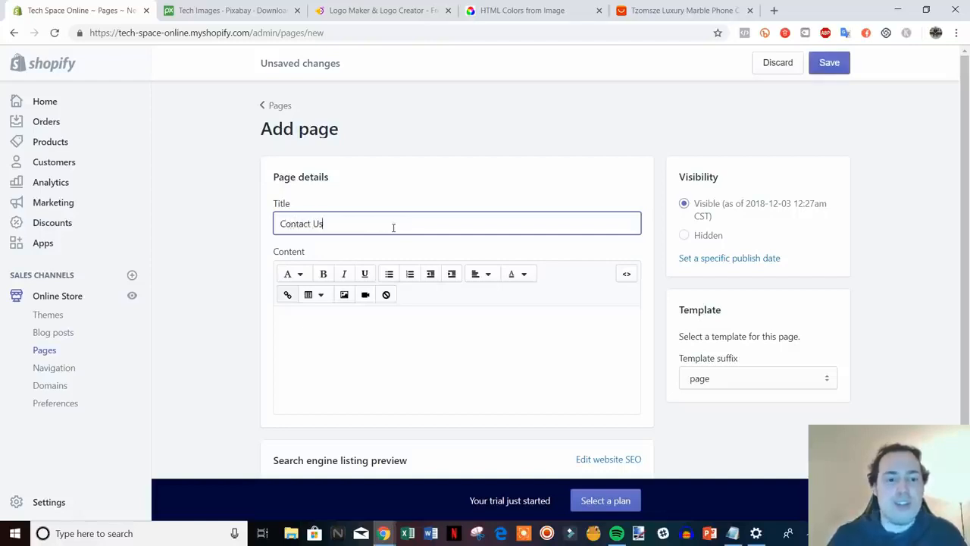
pyautogui.click(897, 310)
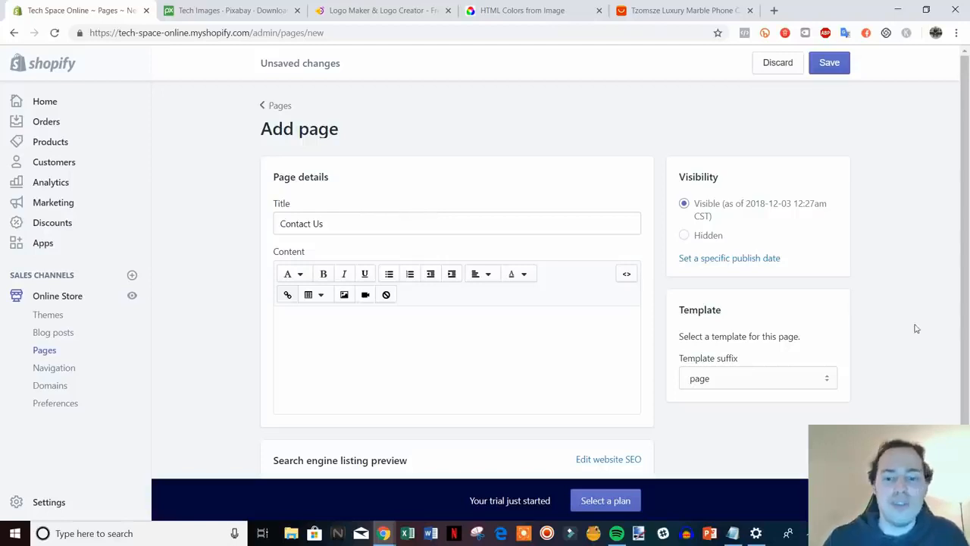
pyautogui.click(833, 379)
pyautogui.click(748, 409)
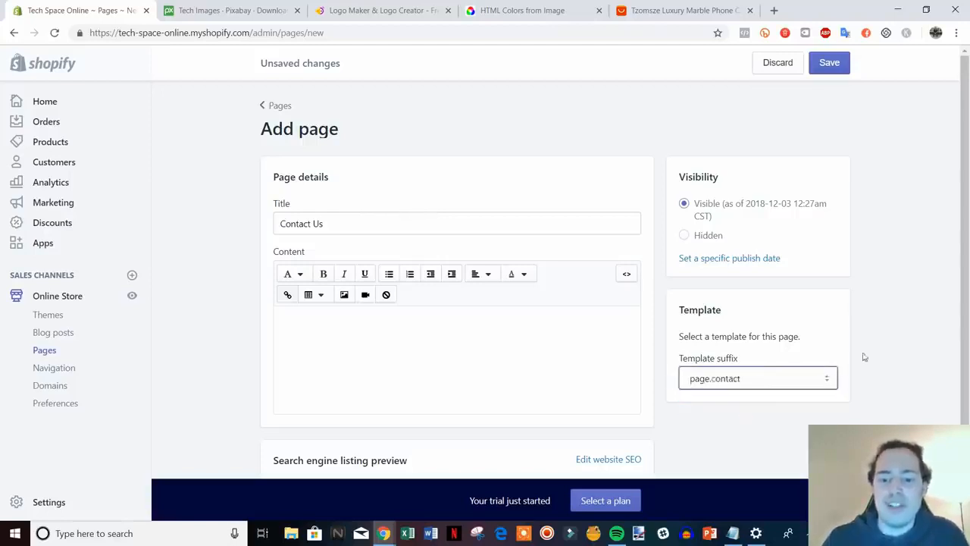
pyautogui.click(833, 68)
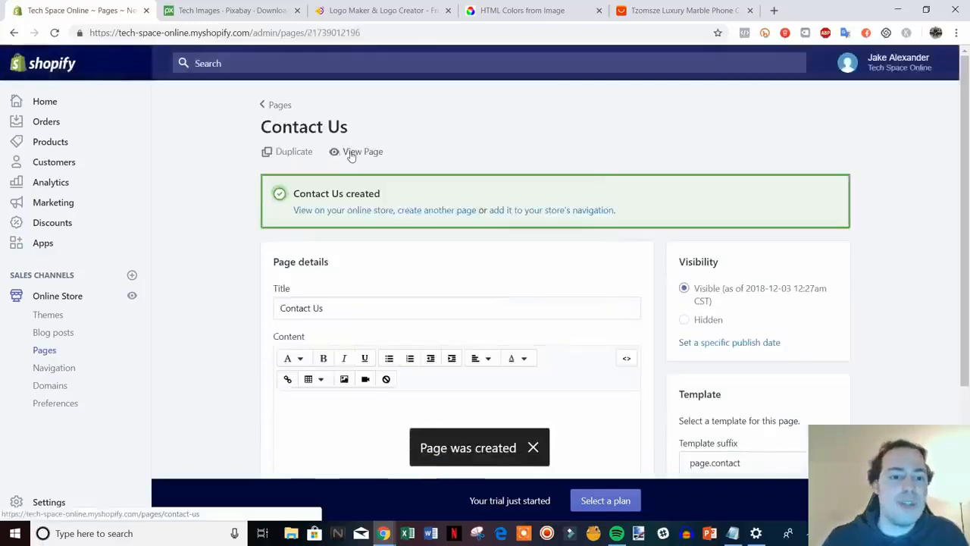
# Check the Contact Us contact form on the storefront, then close the preview tab.
pyautogui.click(349, 153)
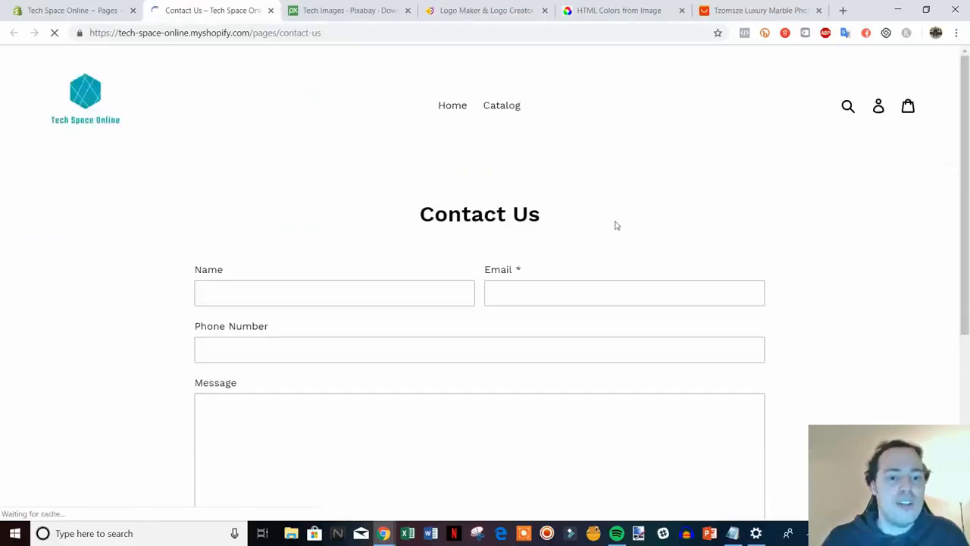
pyautogui.scroll(-1, 615, 223)
pyautogui.scroll(-2, 467, 384)
pyautogui.scroll(1, 470, 382)
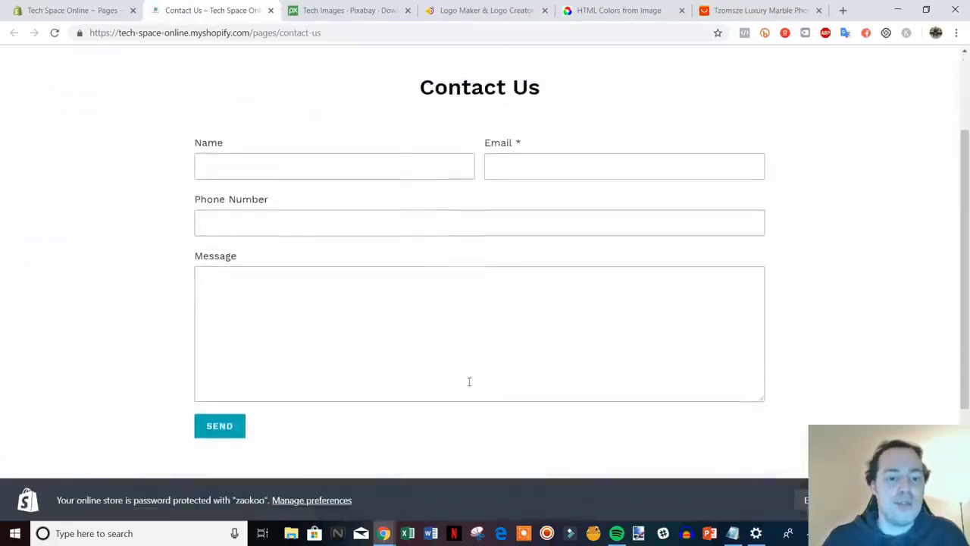
pyautogui.scroll(1, 531, 235)
pyautogui.scroll(-1, 528, 230)
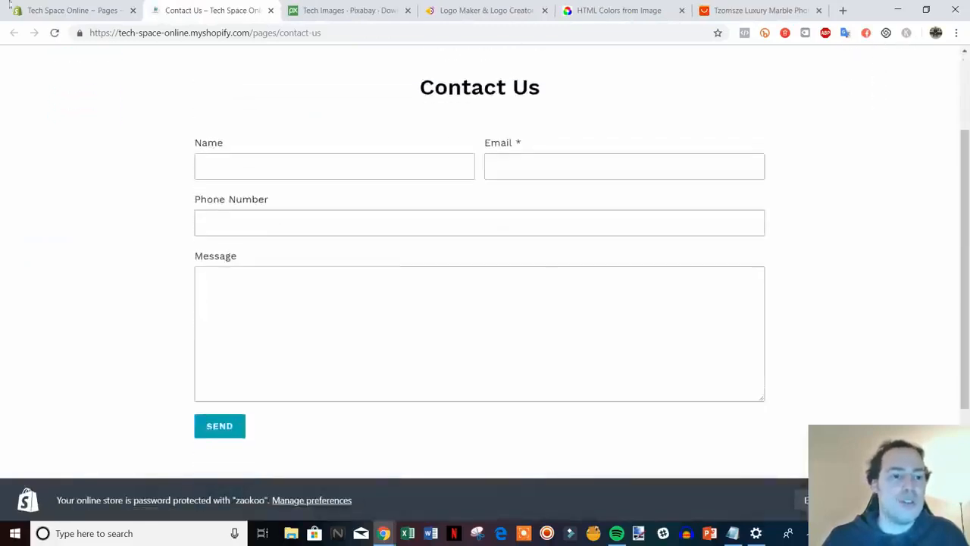
pyautogui.hotkey('ctrl', 'shift', 'Tab')
pyautogui.scroll(-1, 197, 130)
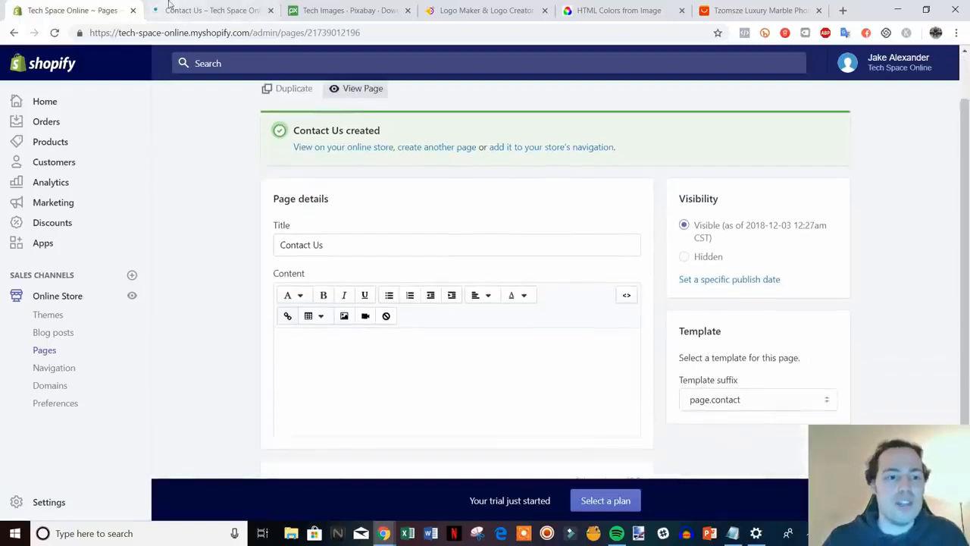
pyautogui.click(204, 11)
pyautogui.scroll(1, 580, 297)
pyautogui.scroll(-1, 614, 202)
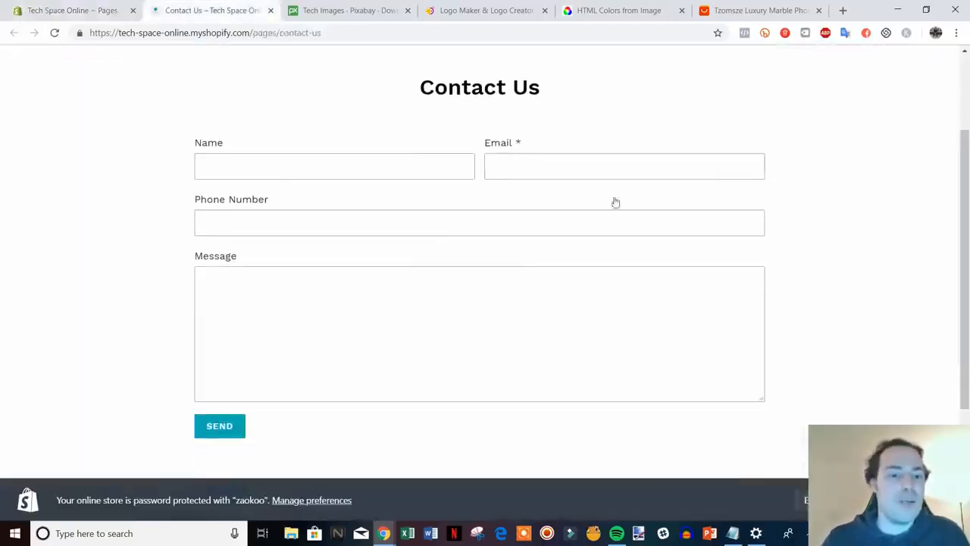
pyautogui.scroll(1, 591, 284)
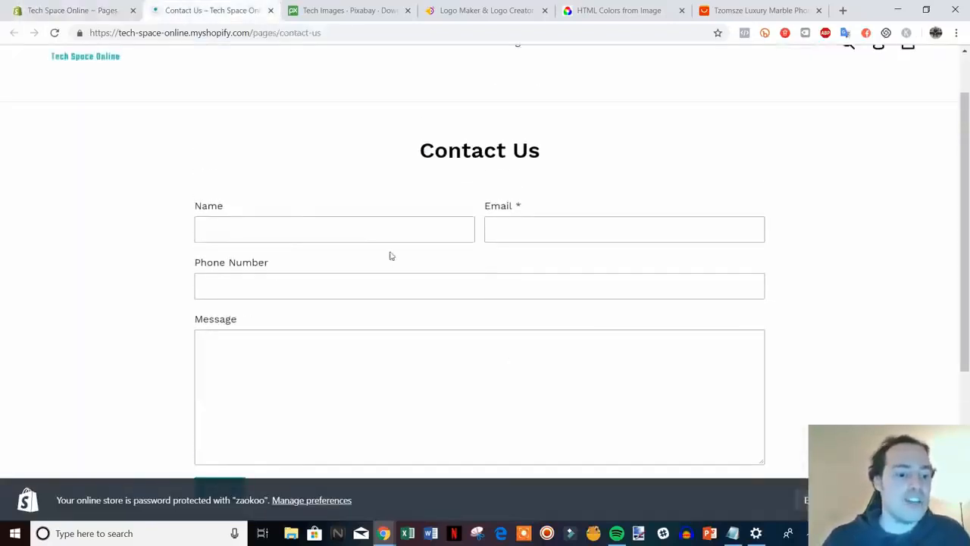
pyautogui.scroll(-1, 391, 256)
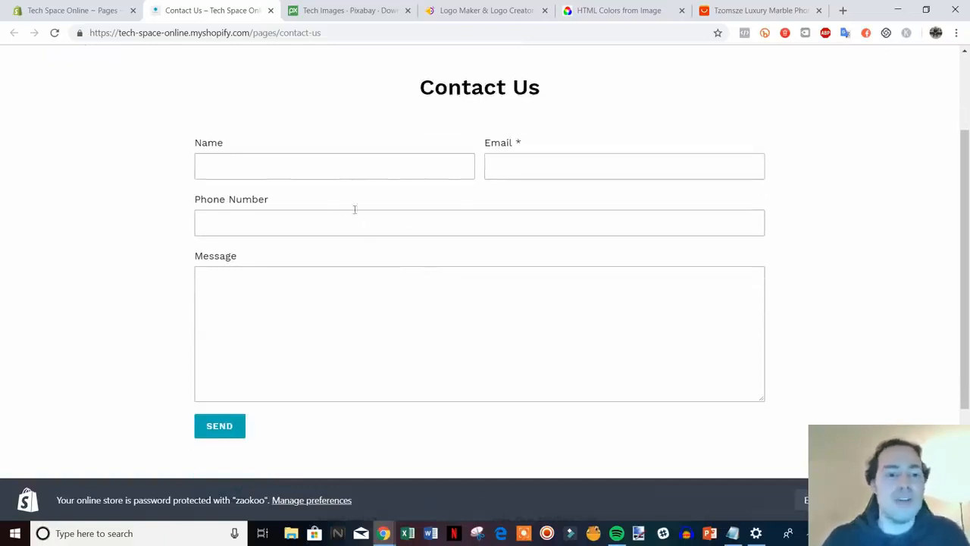
pyautogui.click(271, 10)
pyautogui.scroll(1, 801, 273)
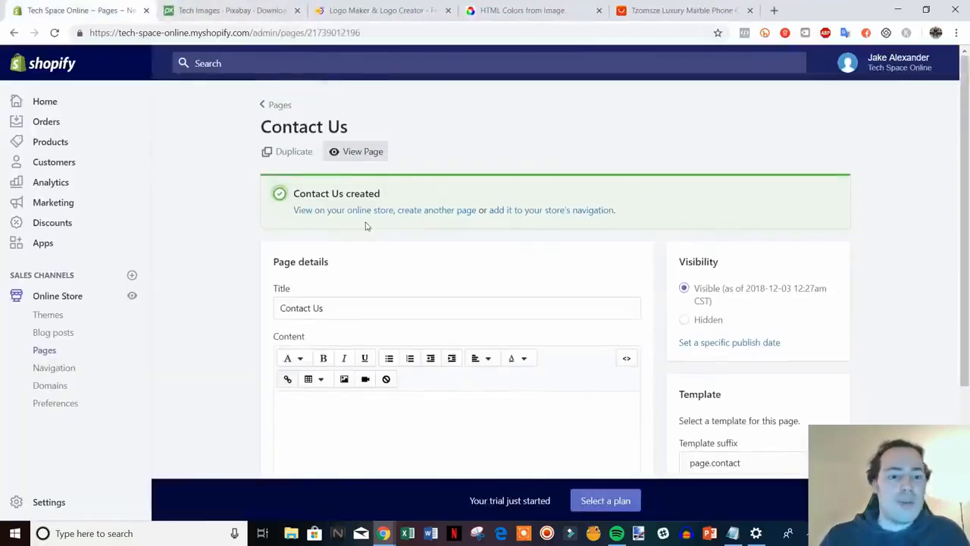
# Add an 'About Us' page with content including 'Why did you start the company?' and save it.
pyautogui.click(447, 210)
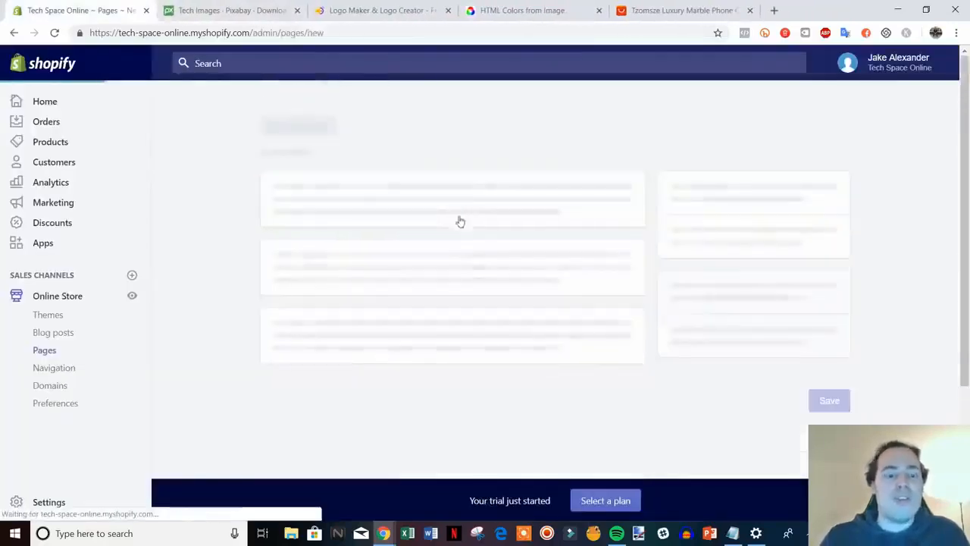
pyautogui.write('About Us')
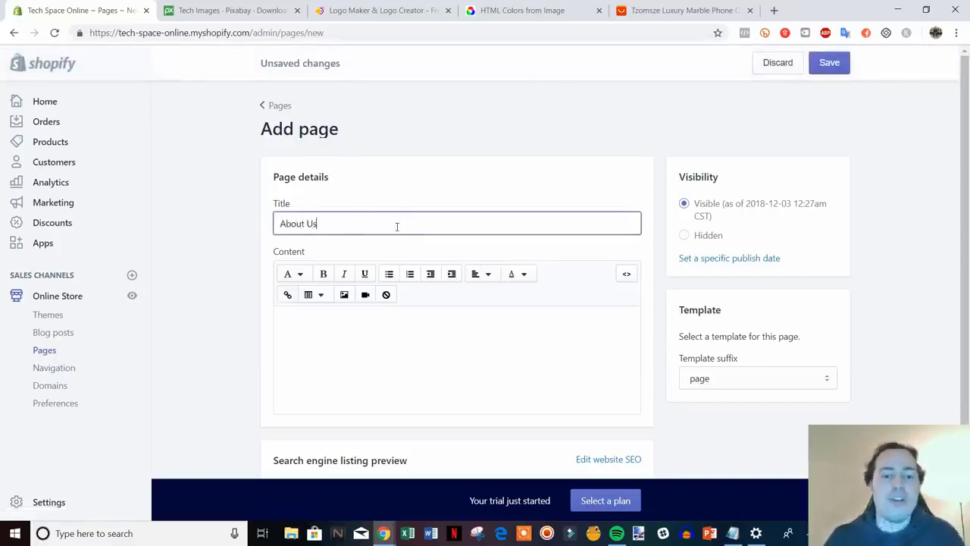
pyautogui.click(395, 315)
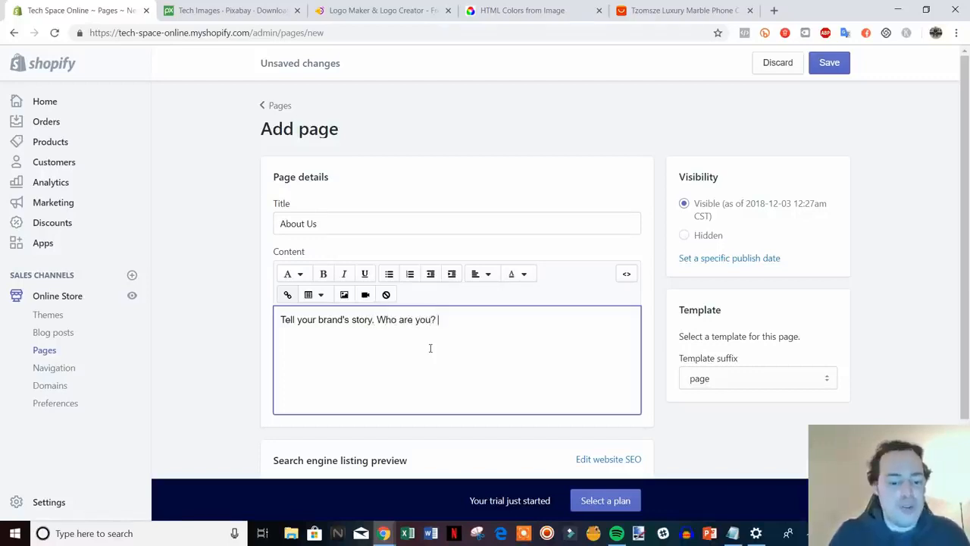
pyautogui.write('Why did you ')
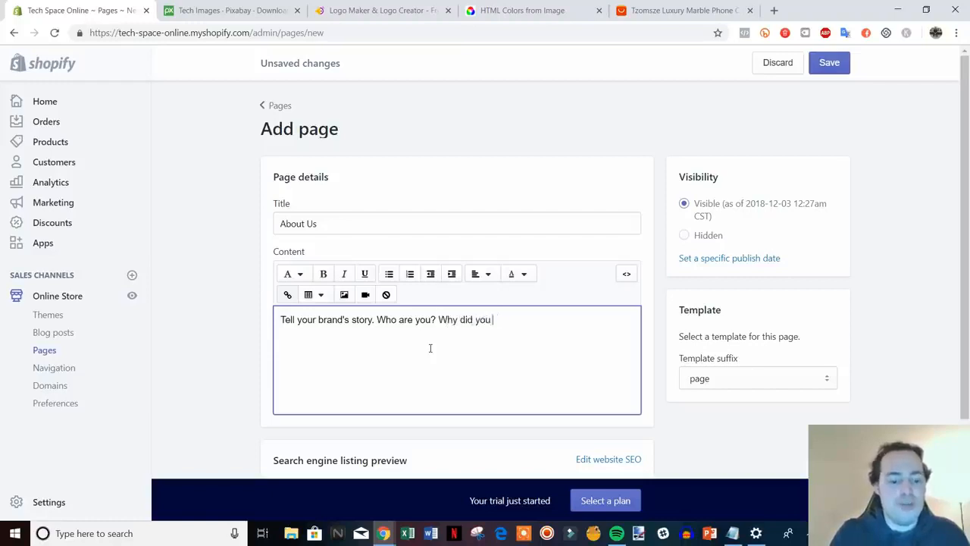
pyautogui.write('start the comp')
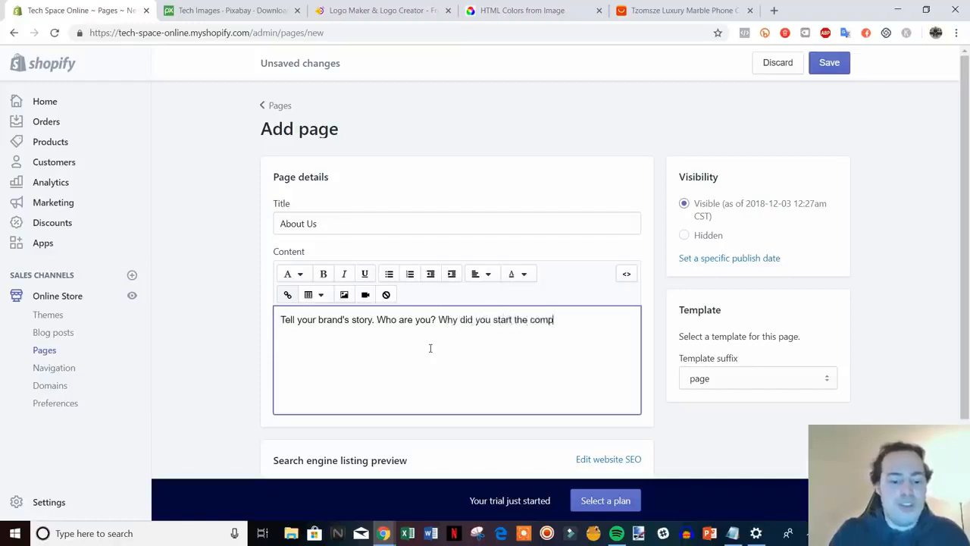
pyautogui.write('any? Etc.')
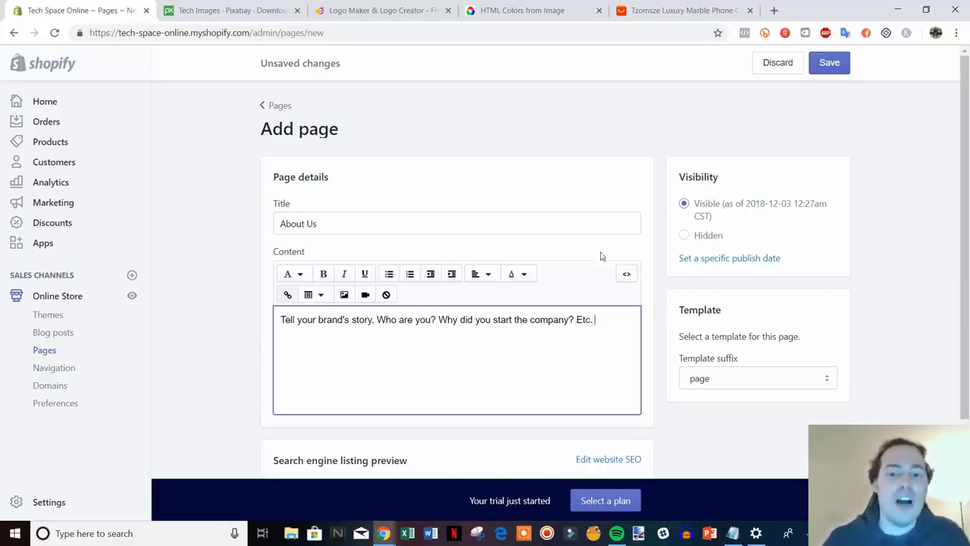
pyautogui.scroll(-2, 760, 256)
pyautogui.scroll(2, 758, 279)
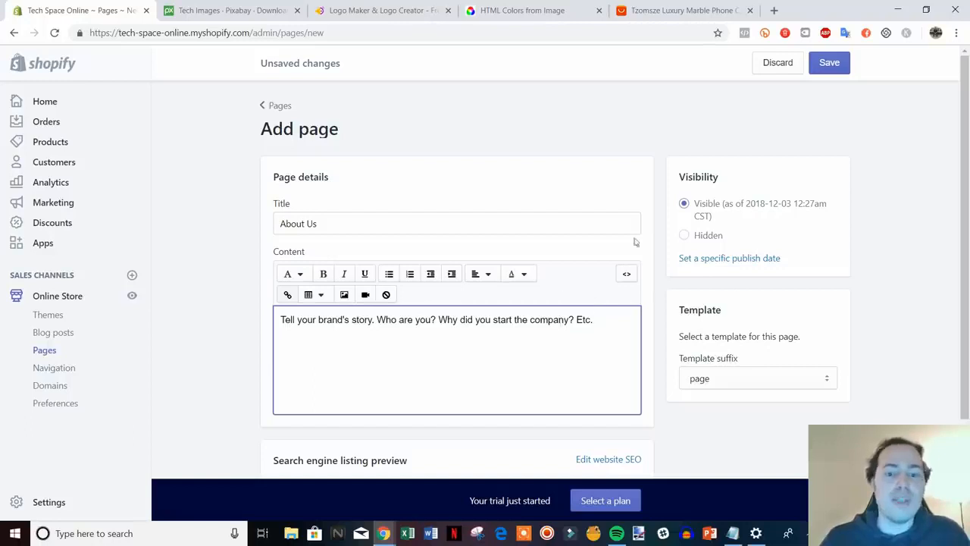
pyautogui.moveTo(298, 321); pyautogui.dragTo(558, 322)
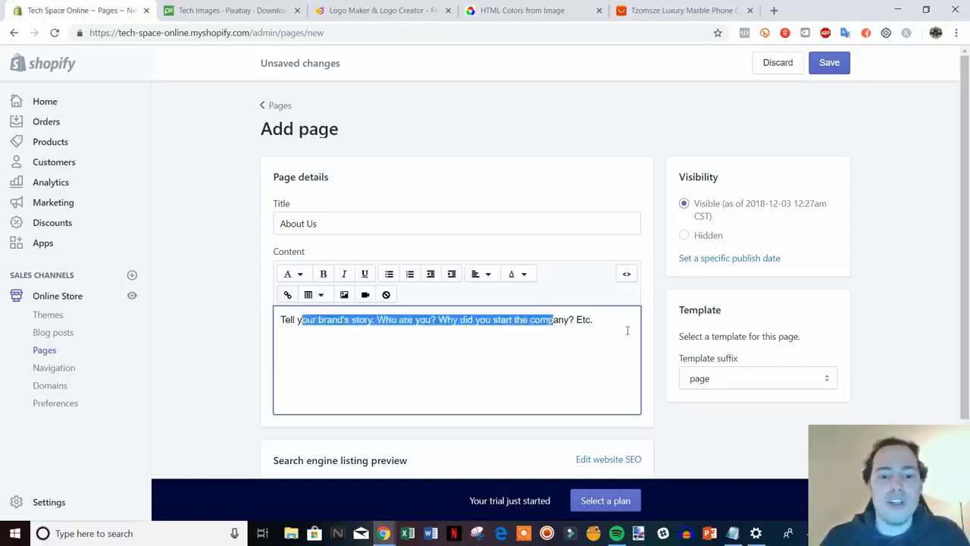
pyautogui.click(628, 329)
pyautogui.click(827, 62)
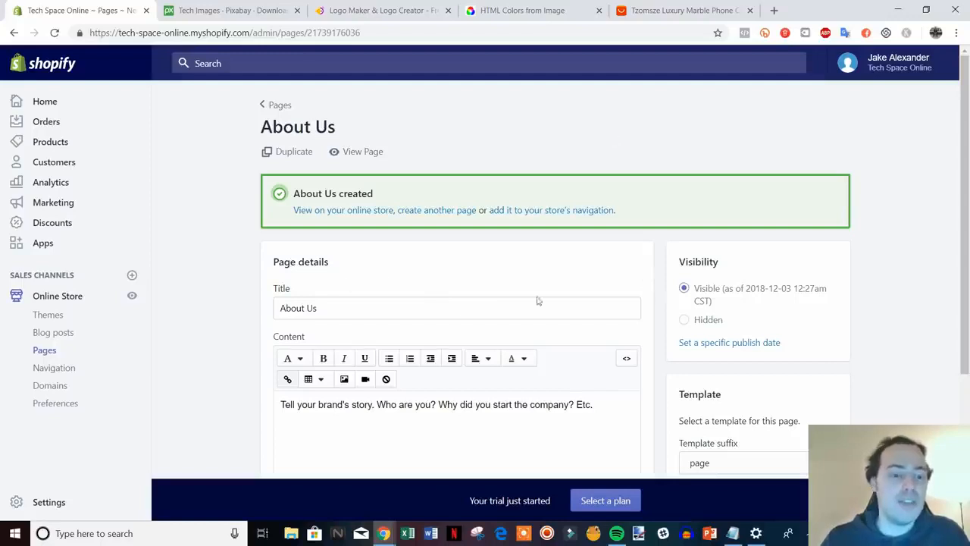
pyautogui.click(50, 375)
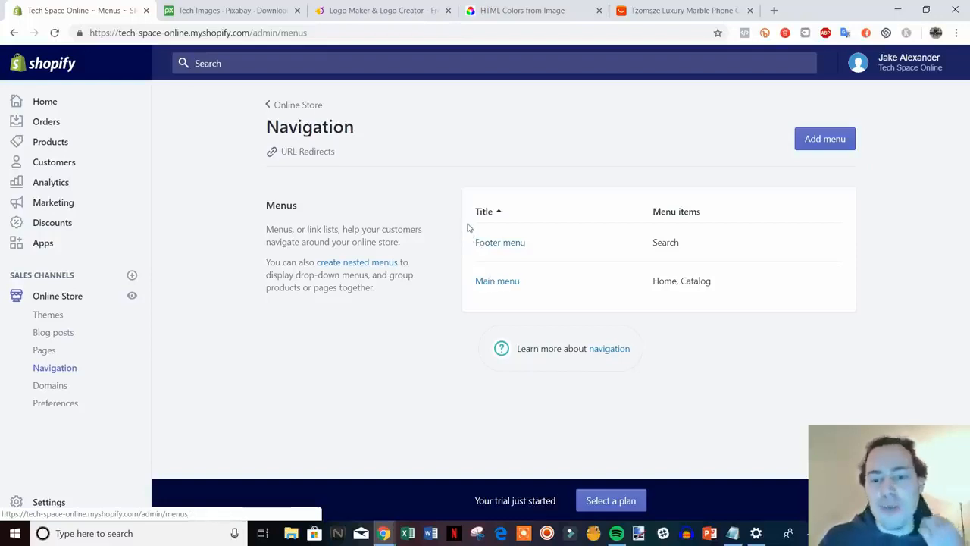
# Add a Main menu item linking to the Contact Us page.
pyautogui.click(501, 282)
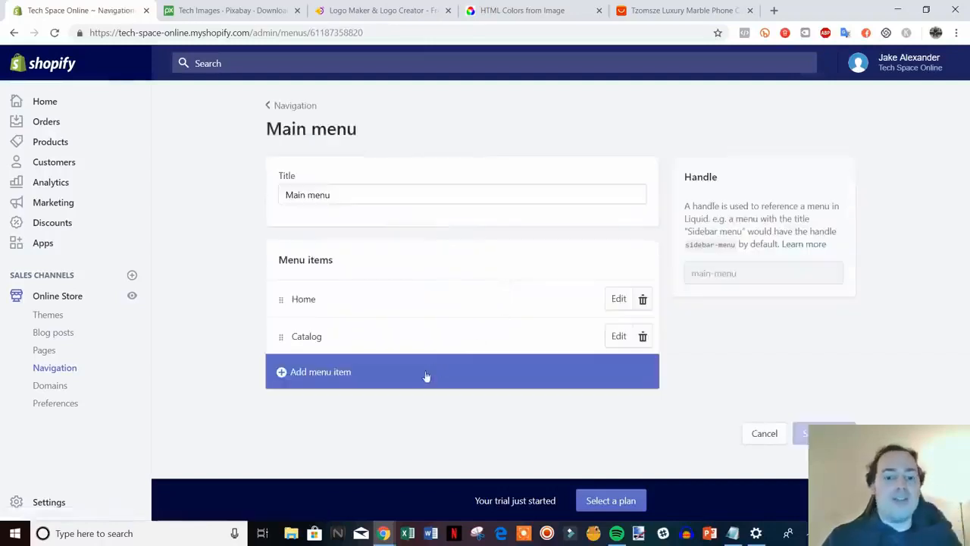
pyautogui.click(334, 379)
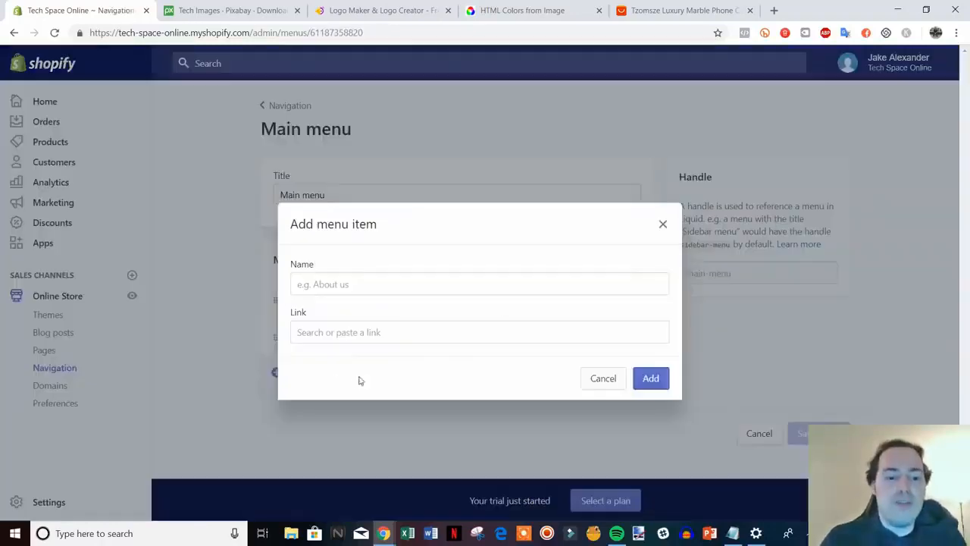
pyautogui.click(376, 335)
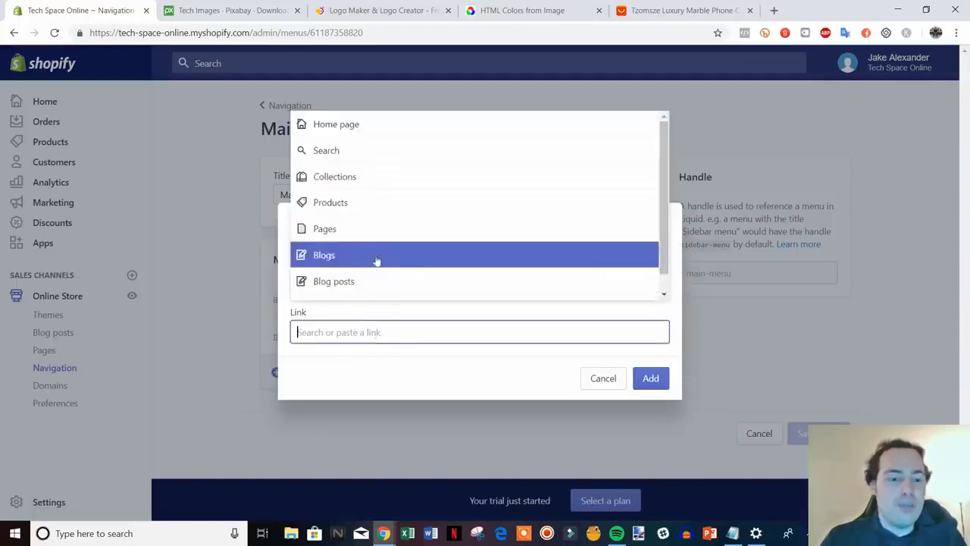
pyautogui.click(379, 229)
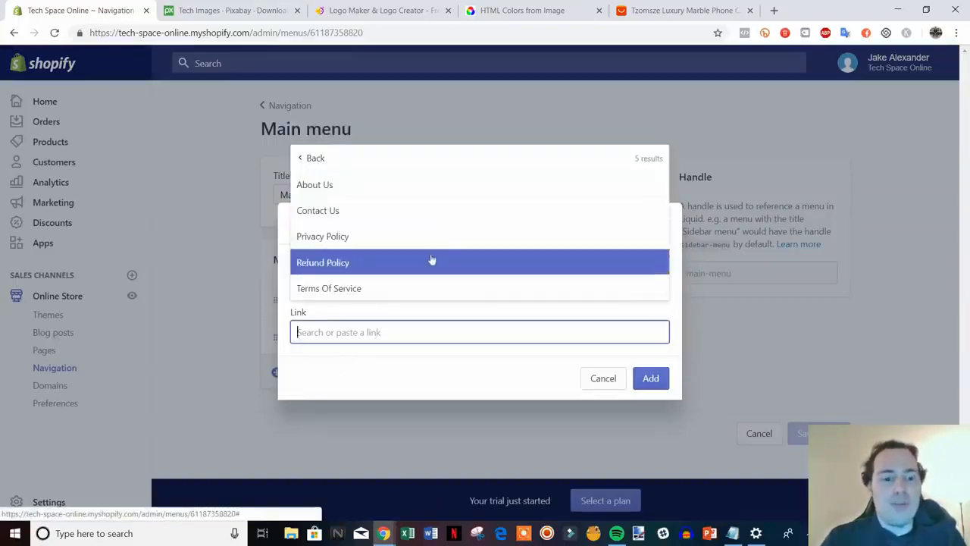
pyautogui.click(418, 214)
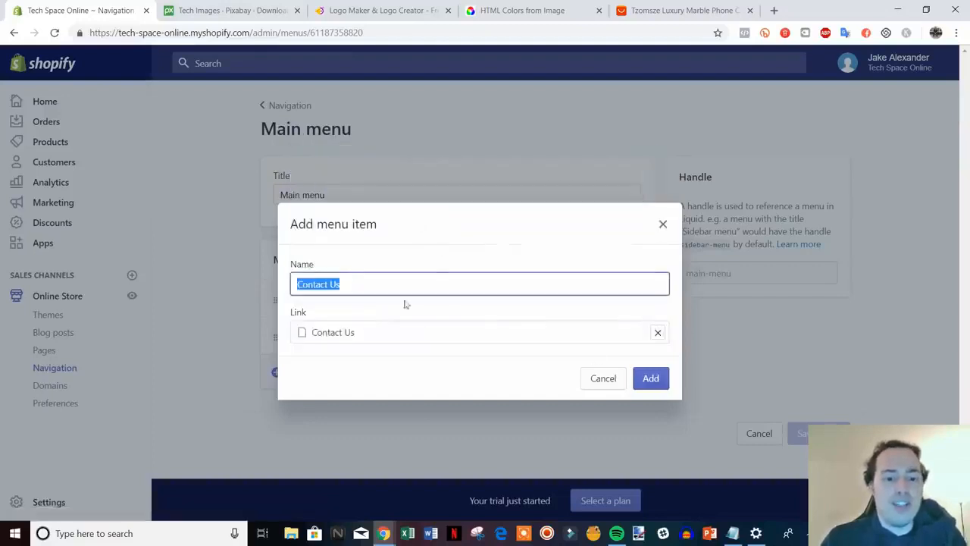
pyautogui.click(651, 378)
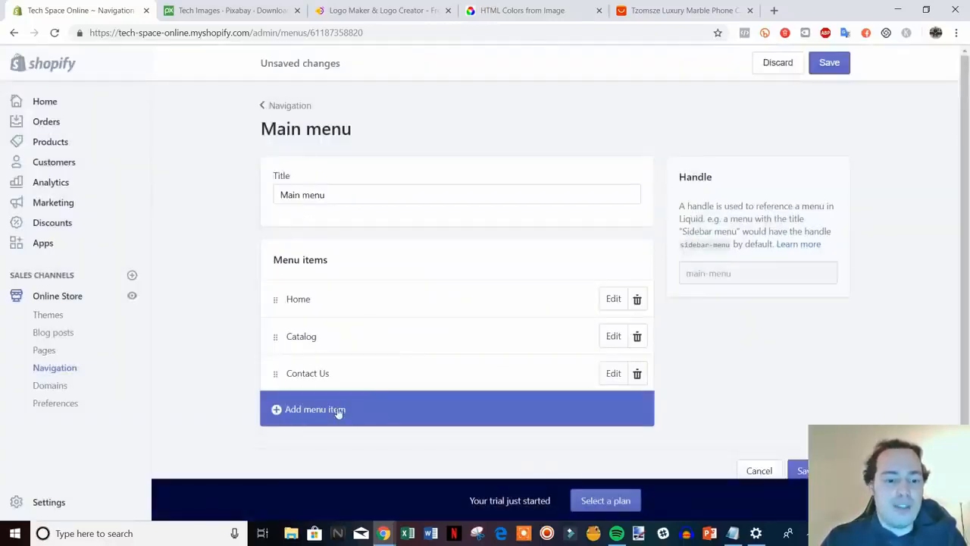
# Add a Main menu item linking to the About Us page and save the menu.
pyautogui.click(337, 409)
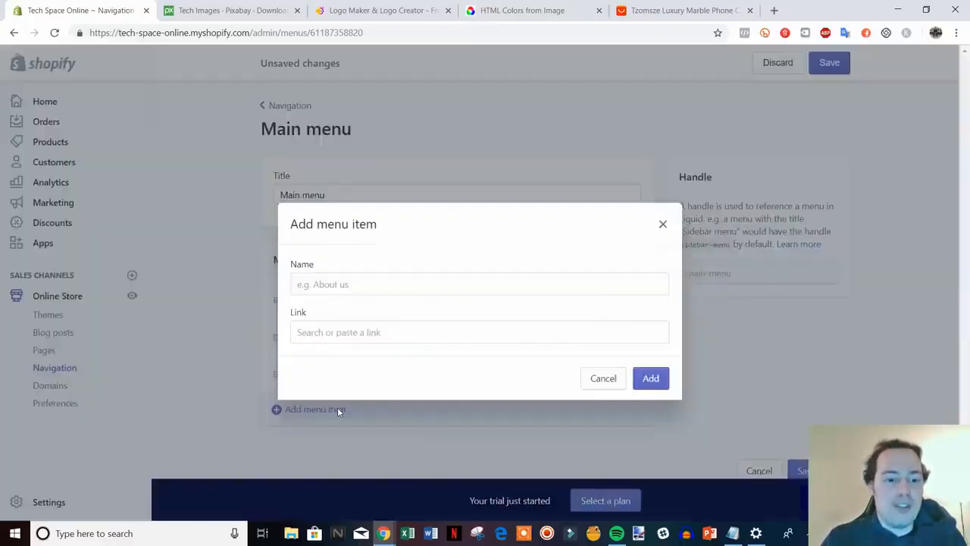
pyautogui.click(388, 331)
pyautogui.click(383, 230)
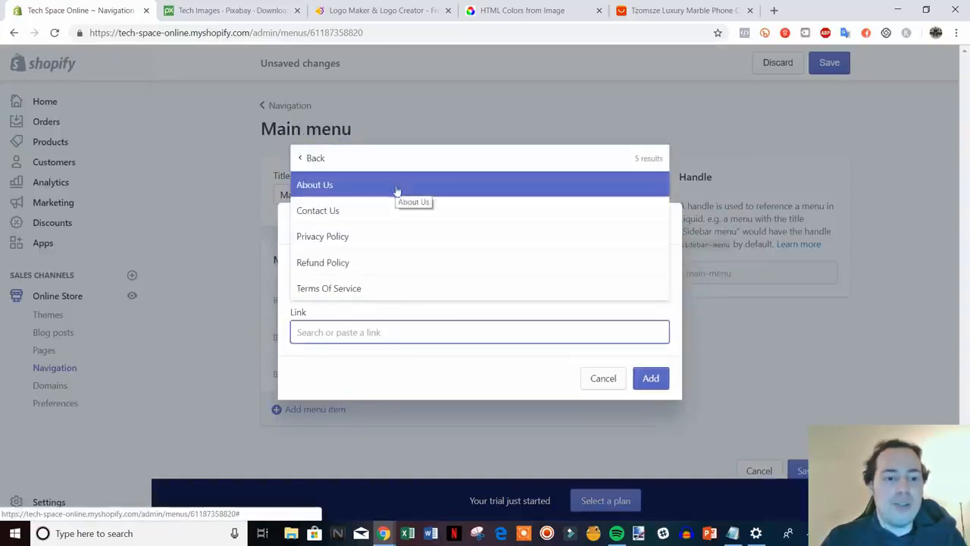
pyautogui.click(404, 190)
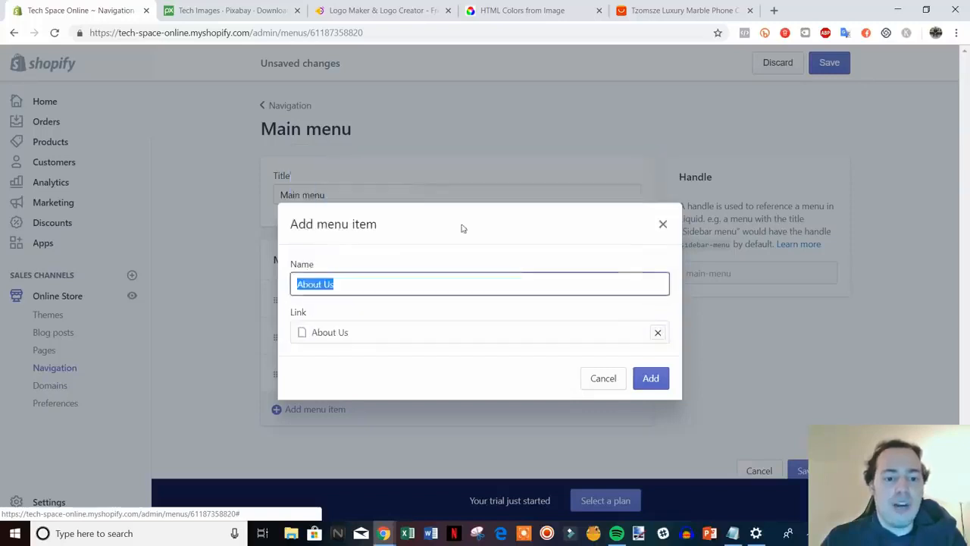
pyautogui.click(646, 377)
pyautogui.scroll(-1, 821, 384)
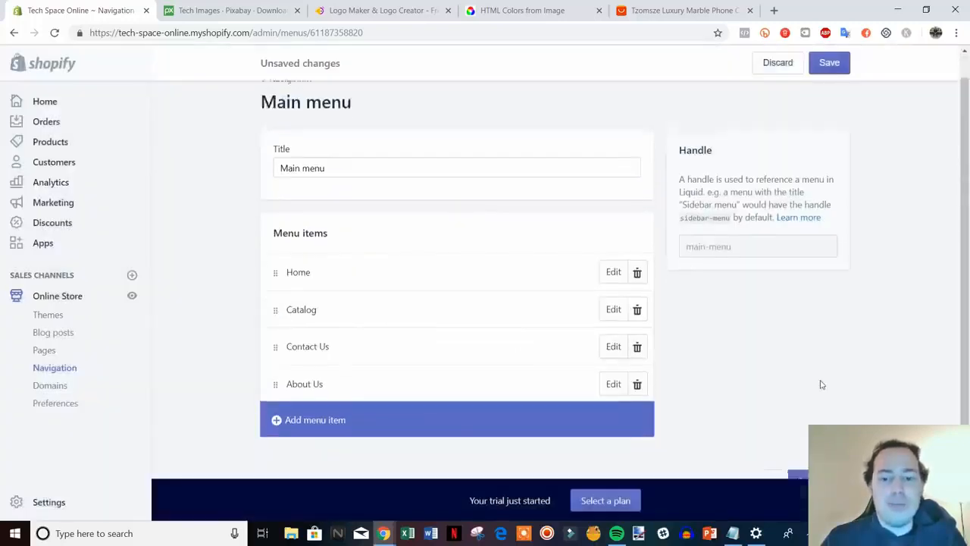
pyautogui.scroll(1, 823, 384)
pyautogui.click(830, 64)
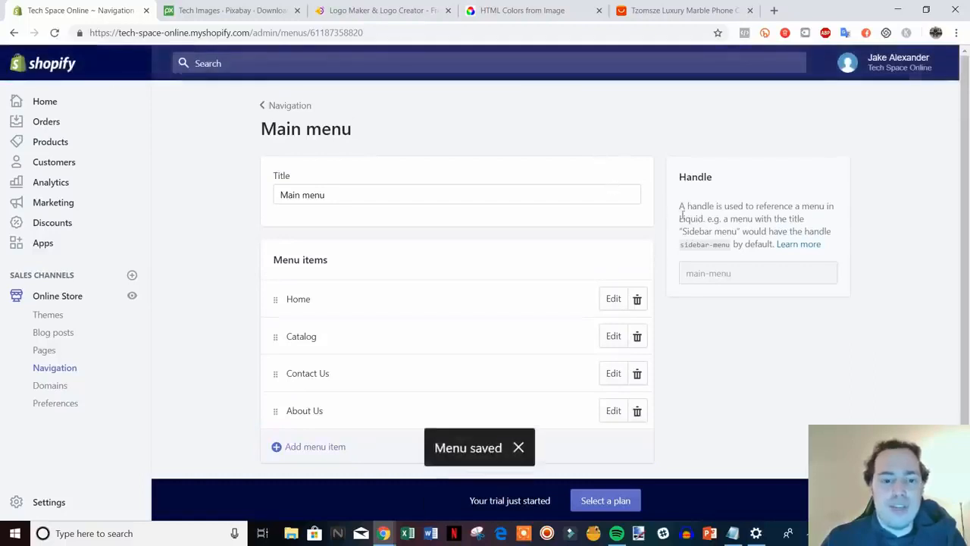
pyautogui.click(288, 113)
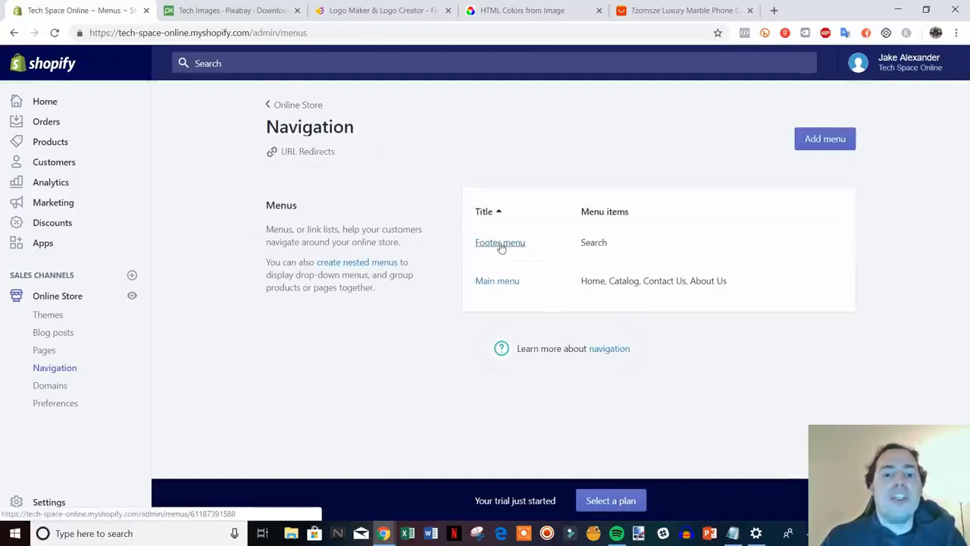
# Add the Privacy Policy page as an item in the Footer menu.
pyautogui.click(499, 244)
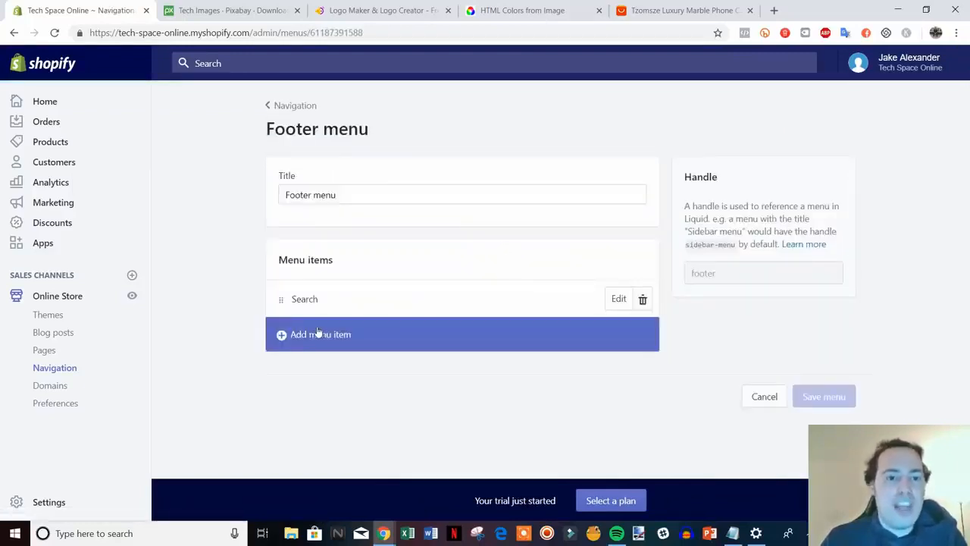
pyautogui.click(319, 334)
pyautogui.click(326, 332)
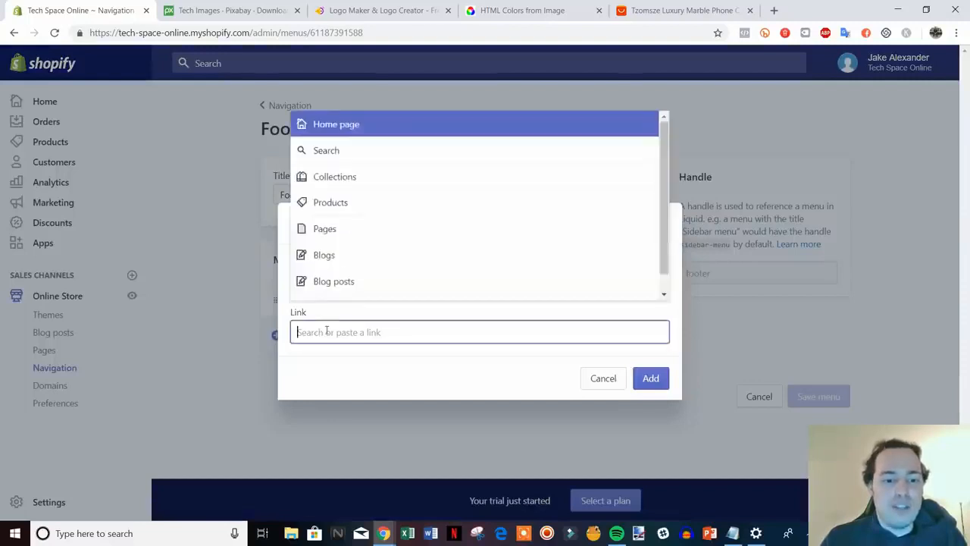
pyautogui.click(362, 231)
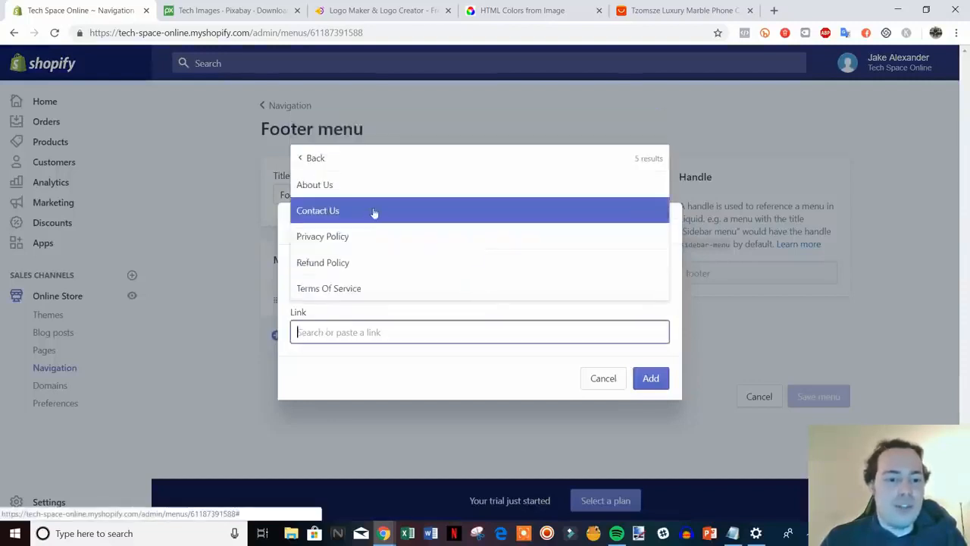
pyautogui.click(340, 236)
pyautogui.click(656, 379)
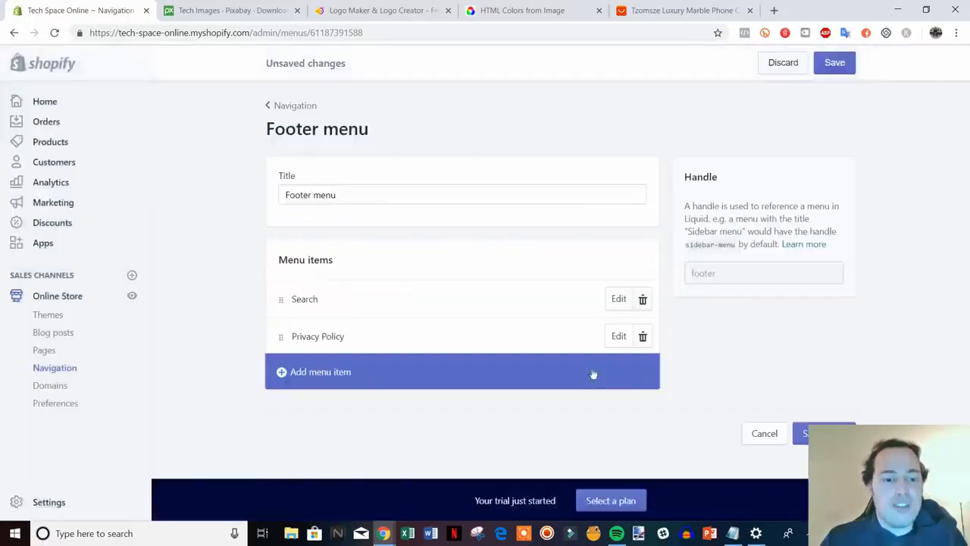
# Add the Refund Policy page as another Footer menu item.
pyautogui.click(335, 373)
pyautogui.click(368, 326)
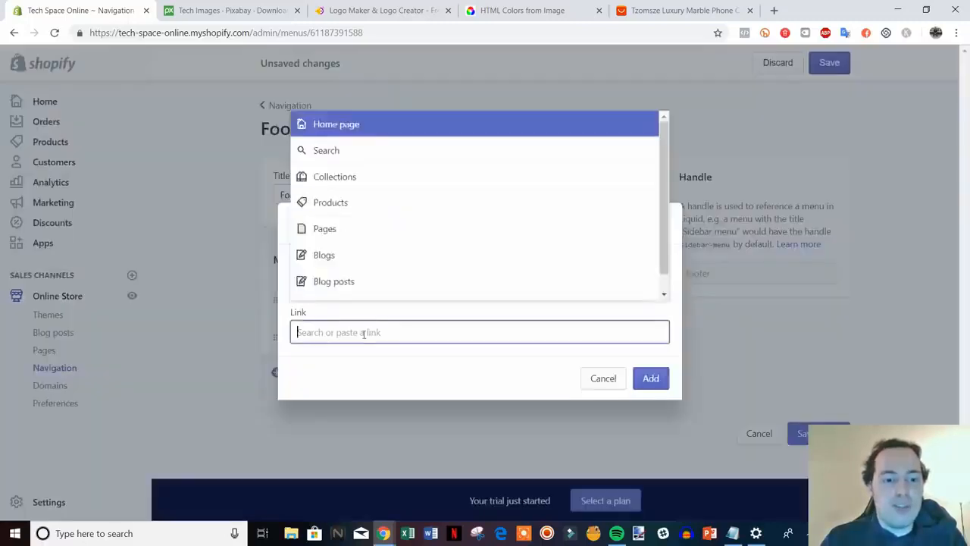
pyautogui.click(371, 226)
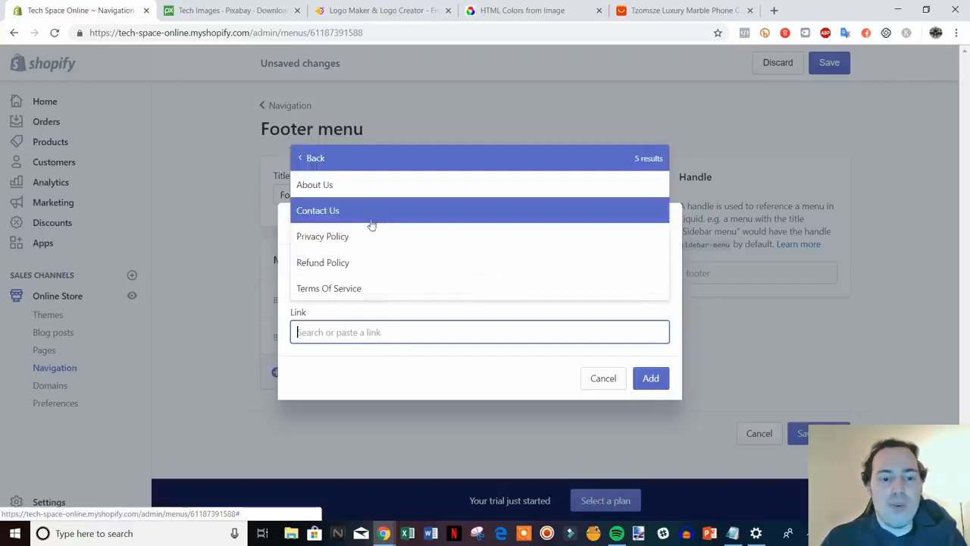
pyautogui.click(394, 265)
pyautogui.click(641, 377)
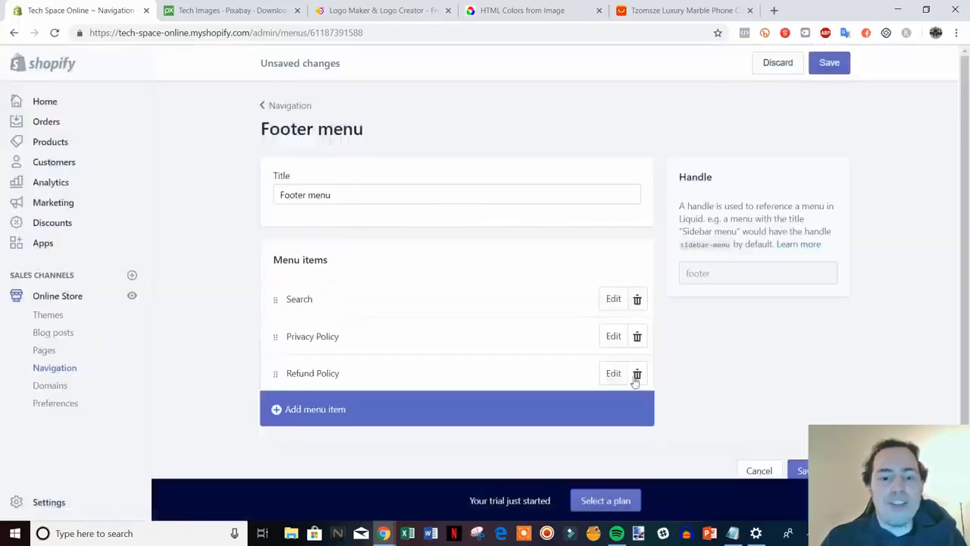
# Add the Terms Of Service page to the Footer menu.
pyautogui.click(370, 413)
pyautogui.click(367, 335)
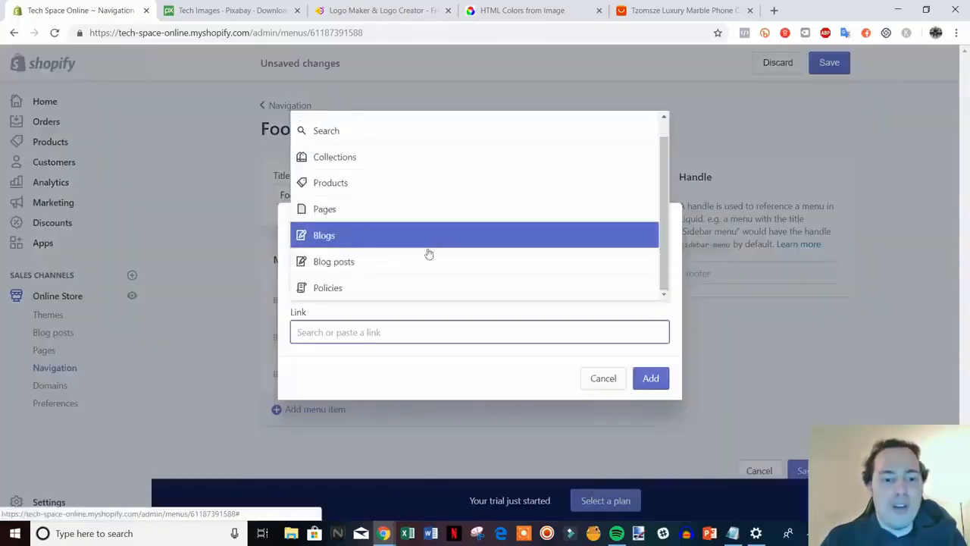
pyautogui.click(359, 229)
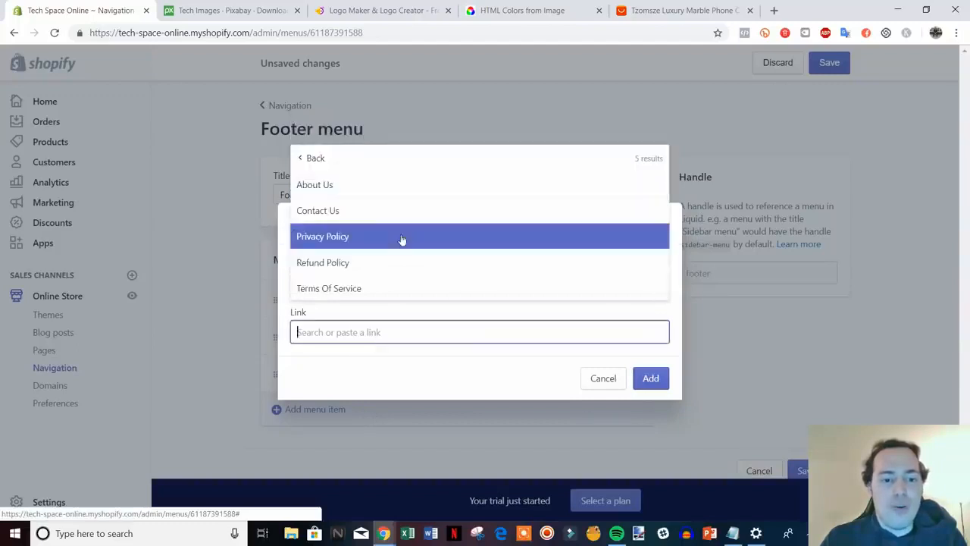
pyautogui.click(364, 286)
pyautogui.click(651, 377)
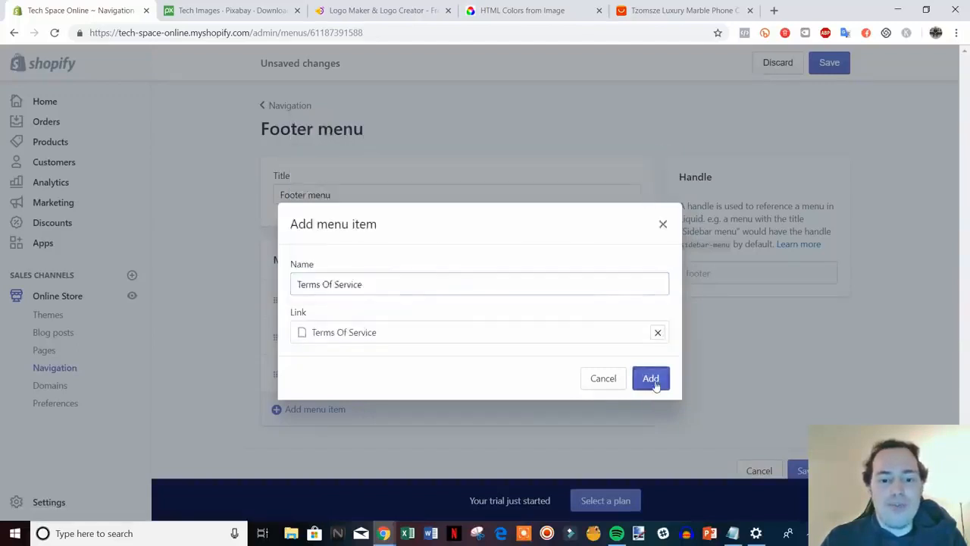
# Save the Footer menu and preview the live storefront in a new tab.
pyautogui.scroll(-1, 764, 392)
pyautogui.click(802, 445)
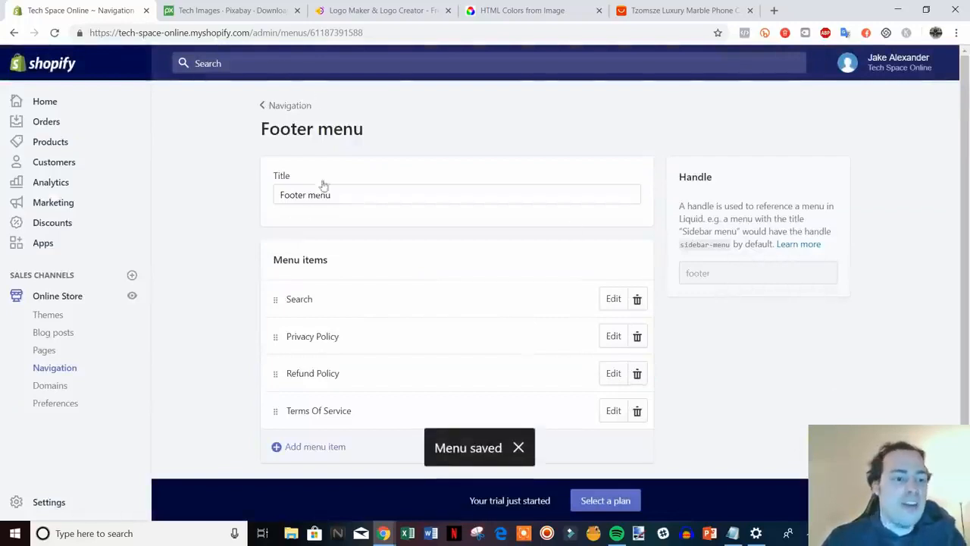
pyautogui.click(133, 299)
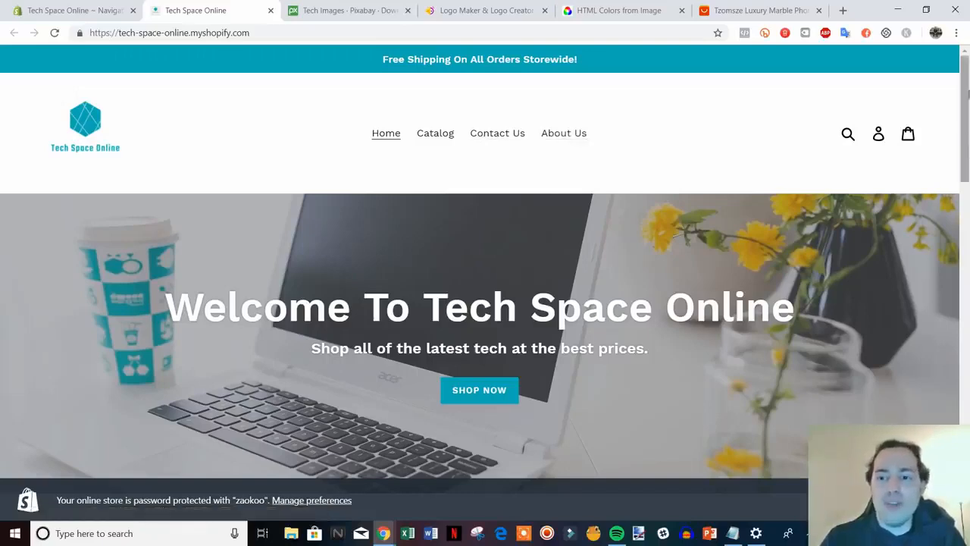
# Check the storefront footer's policy links, scroll back up, and close the storefront tab.
pyautogui.moveTo(966, 113); pyautogui.dragTo(967, 402)
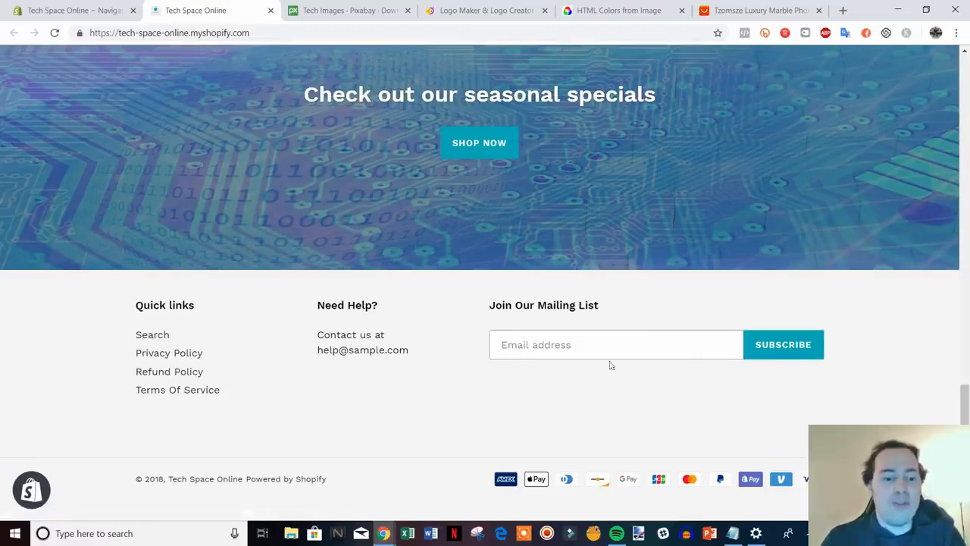
pyautogui.moveTo(965, 394); pyautogui.dragTo(967, 135)
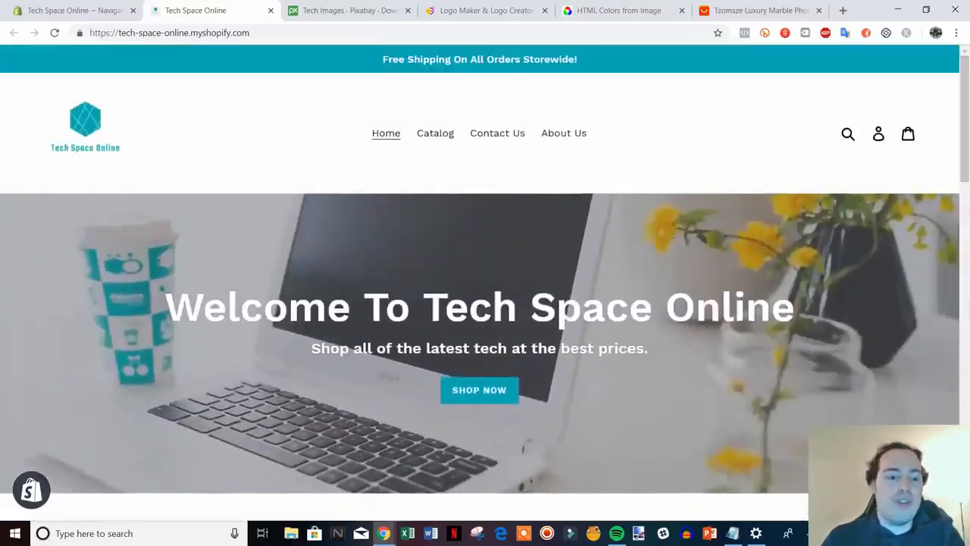
pyautogui.click(271, 10)
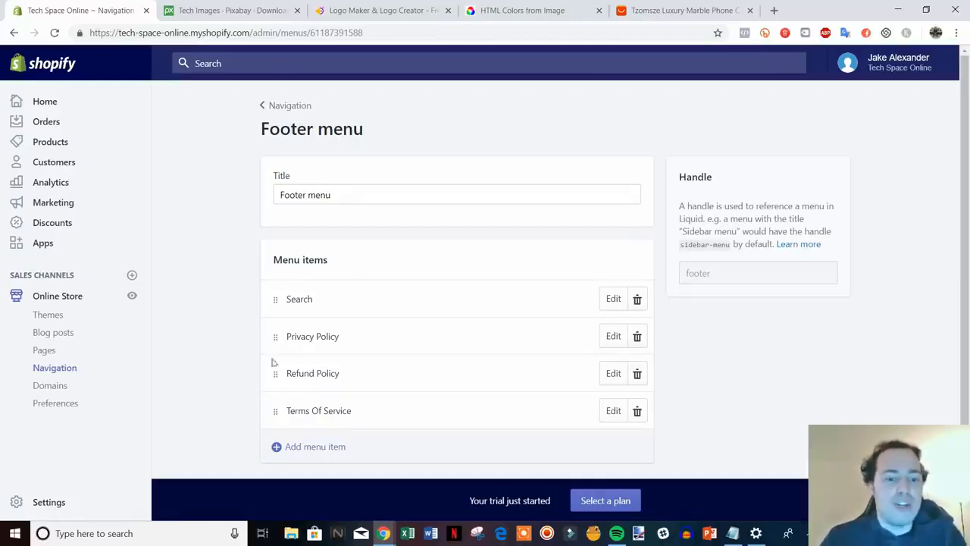
# Try nesting Contact Us under Catalog in the Main menu, discard the change, then open Preferences.
pyautogui.click(285, 107)
pyautogui.click(480, 281)
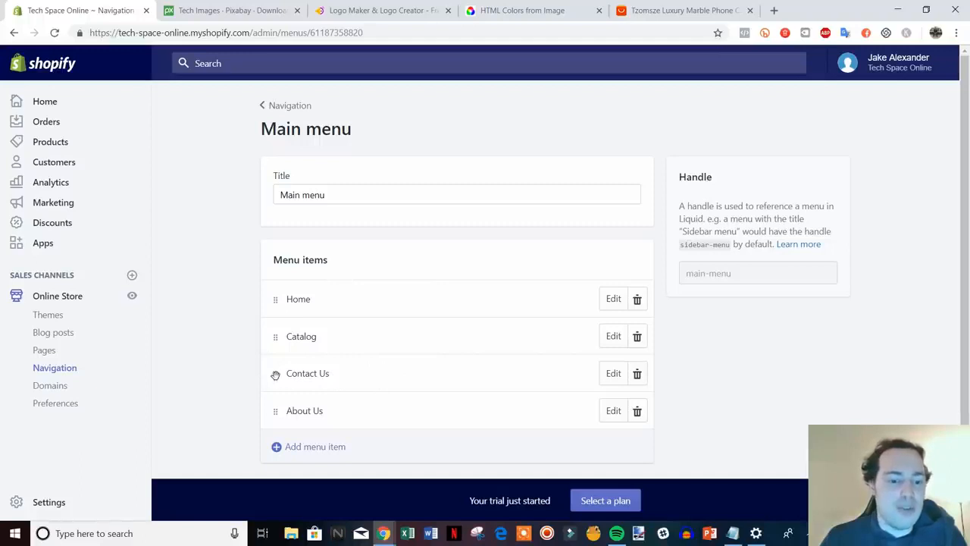
pyautogui.moveTo(275, 374); pyautogui.dragTo(324, 366)
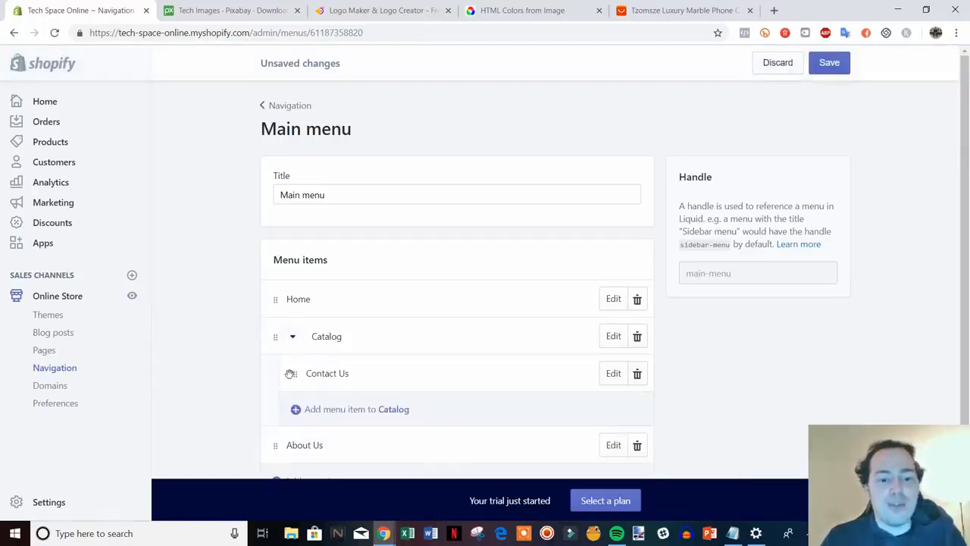
pyautogui.moveTo(291, 373); pyautogui.dragTo(243, 389)
pyautogui.click(777, 65)
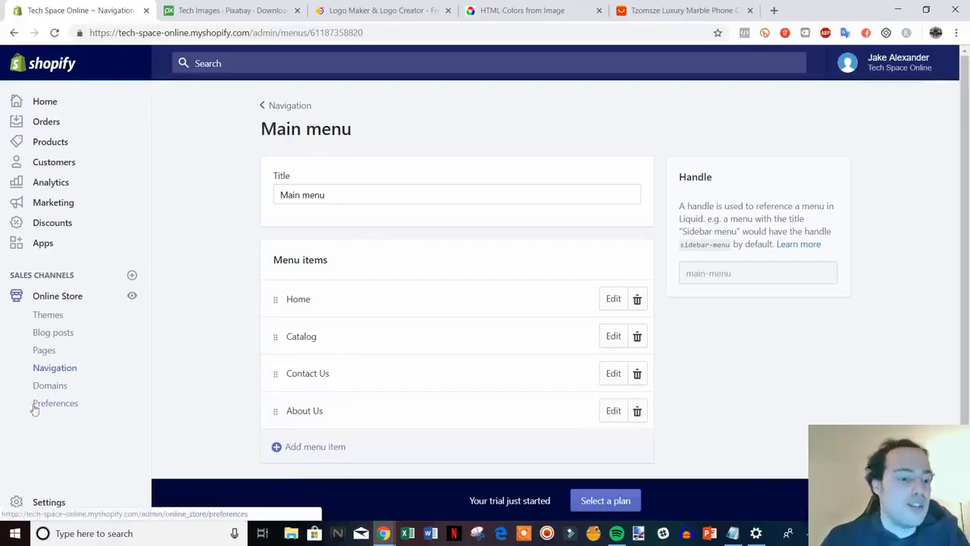
pyautogui.click(63, 406)
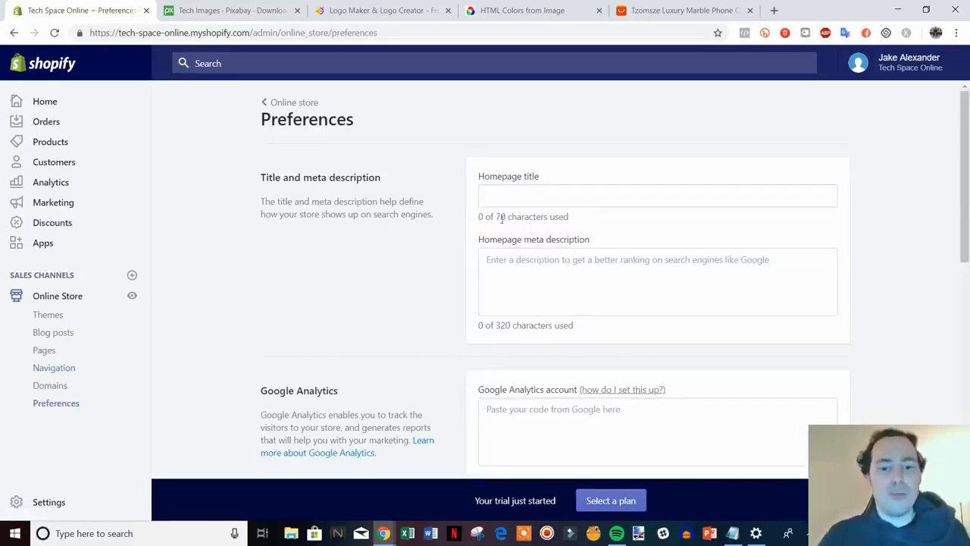
# Search Google for amazon in a new browser tab.
pyautogui.hotkey('ctrl', 't')
pyautogui.write('g')
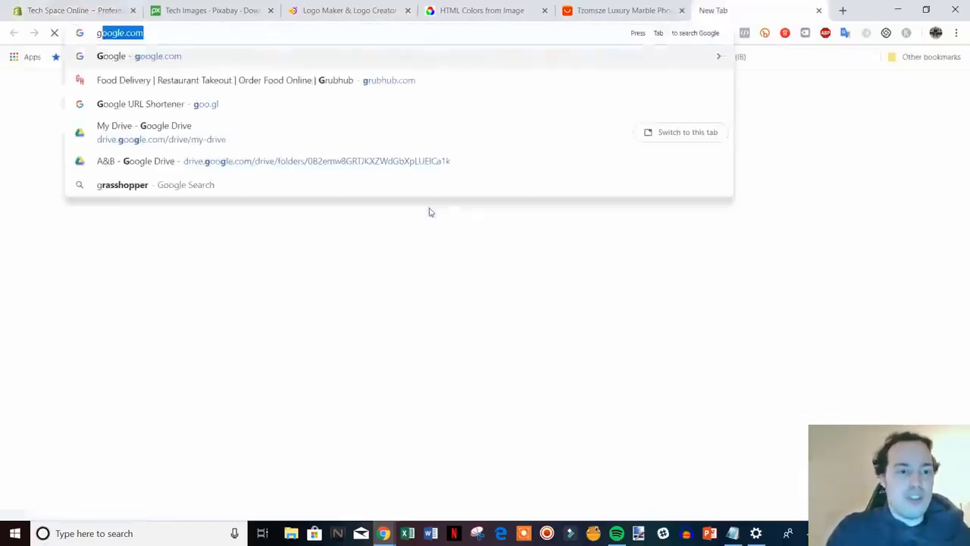
pyautogui.press('Return')
pyautogui.write('amazon')
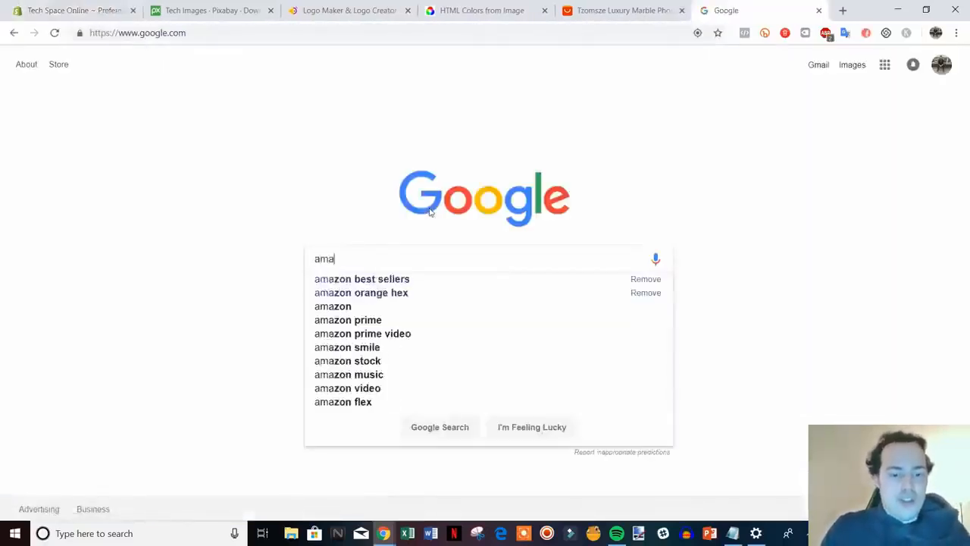
pyautogui.press('Return')
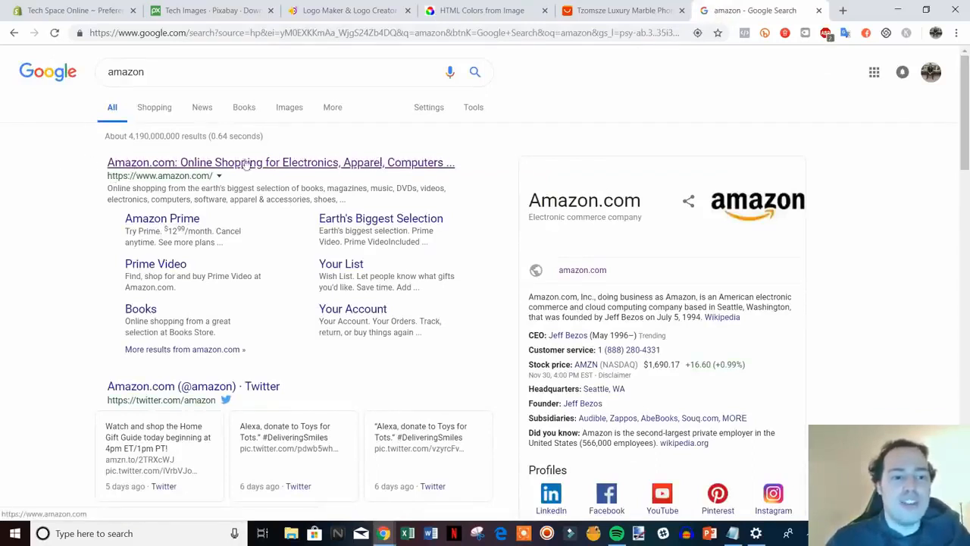
# Highlight the first result's description, then return to Shopify's Homepage title field.
pyautogui.moveTo(108, 189); pyautogui.dragTo(353, 201)
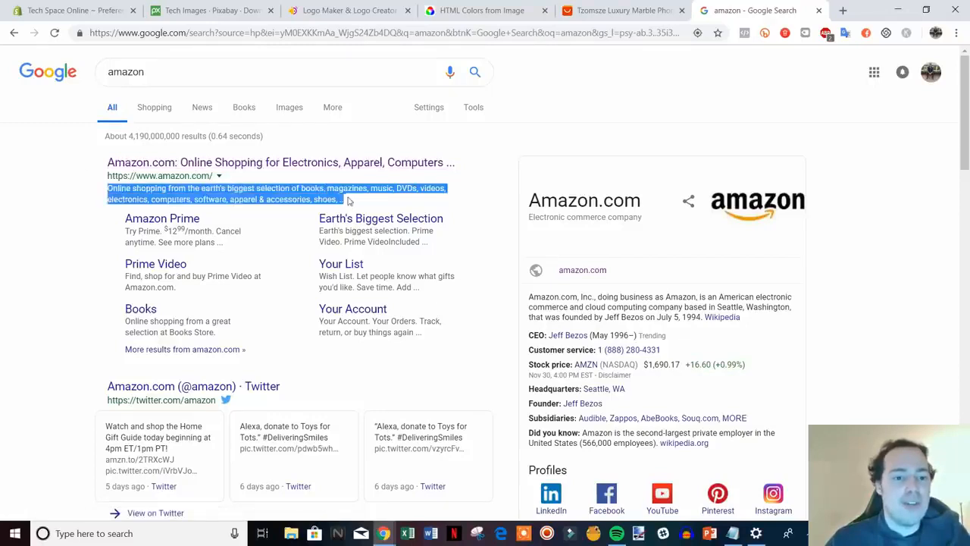
pyautogui.click(91, 217)
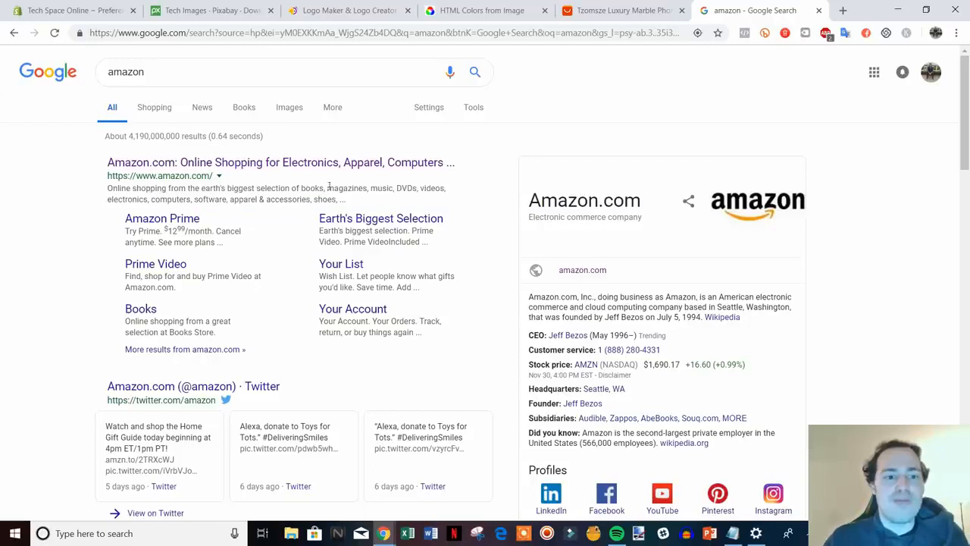
pyautogui.click(76, 9)
pyautogui.click(572, 201)
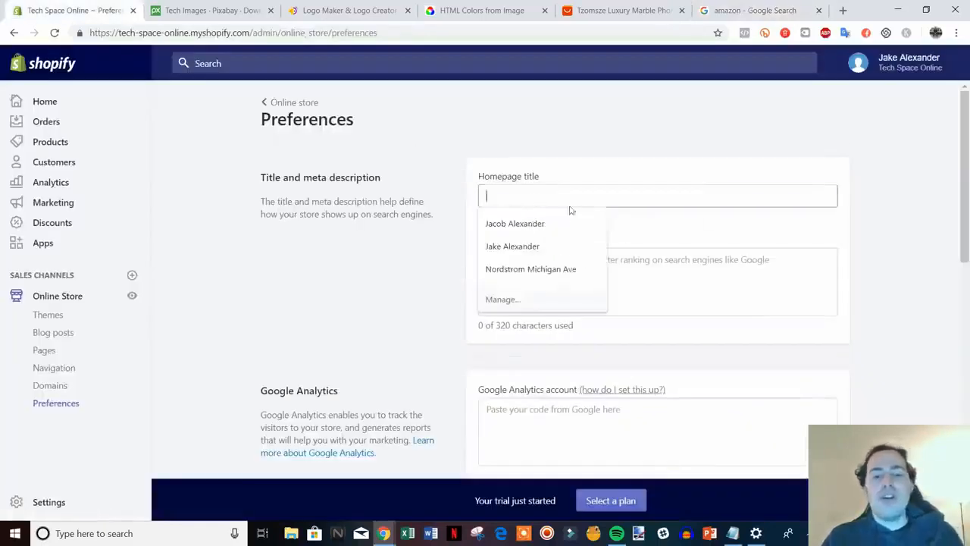
# Enter 'Tech Space Online - All Of The Hottest Gadgets' as the Homepage title.
pyautogui.click(644, 294)
pyautogui.click(633, 201)
pyautogui.write('Te')
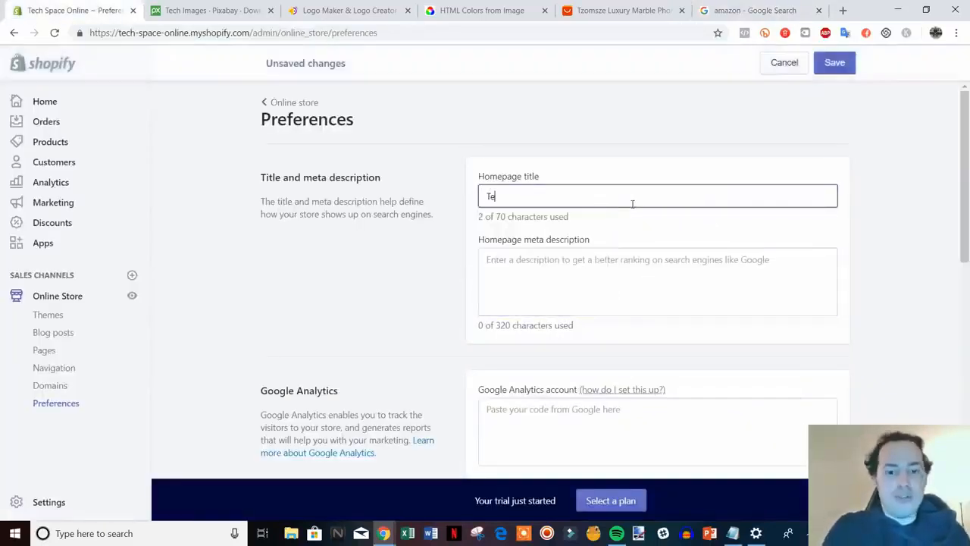
pyautogui.write('ch Space ')
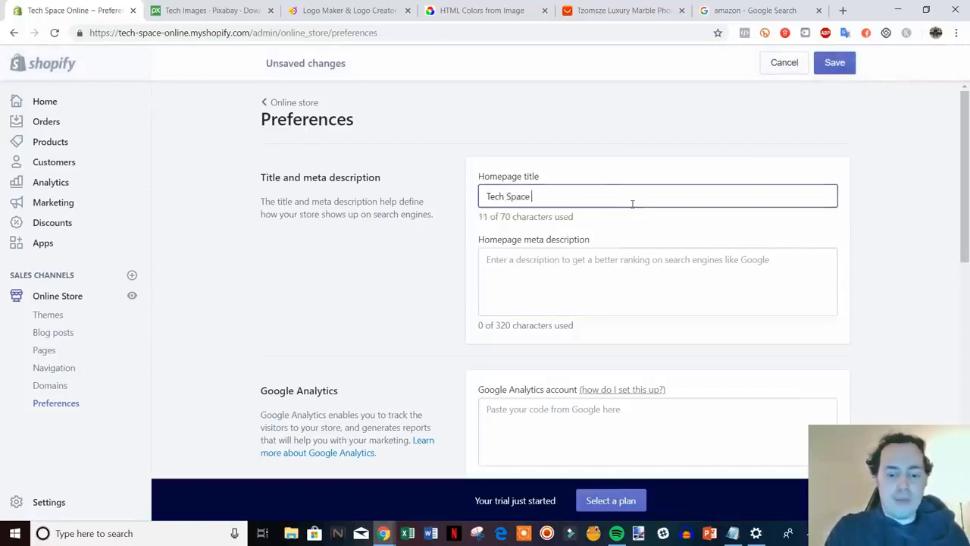
pyautogui.write('Online - All O')
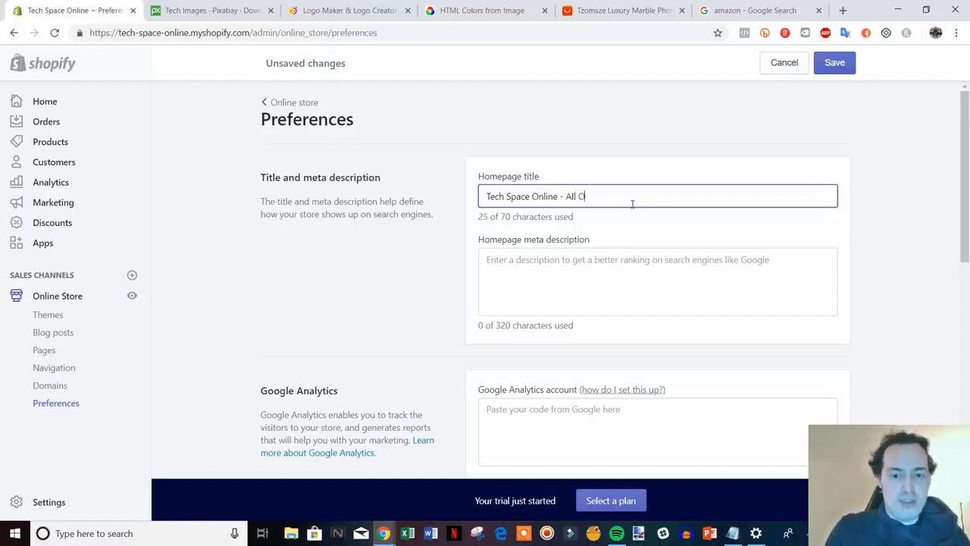
pyautogui.write('f The Hotte')
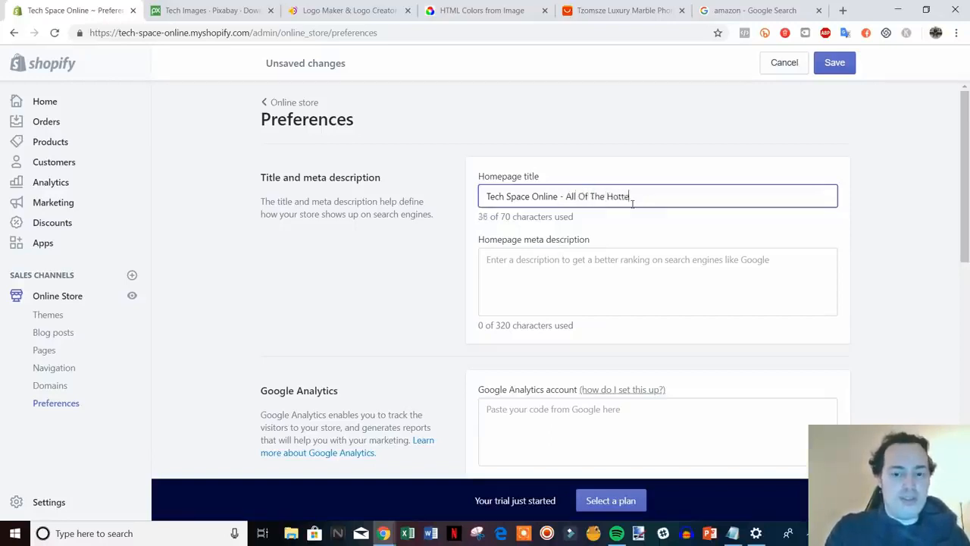
pyautogui.write('st Gadgets')
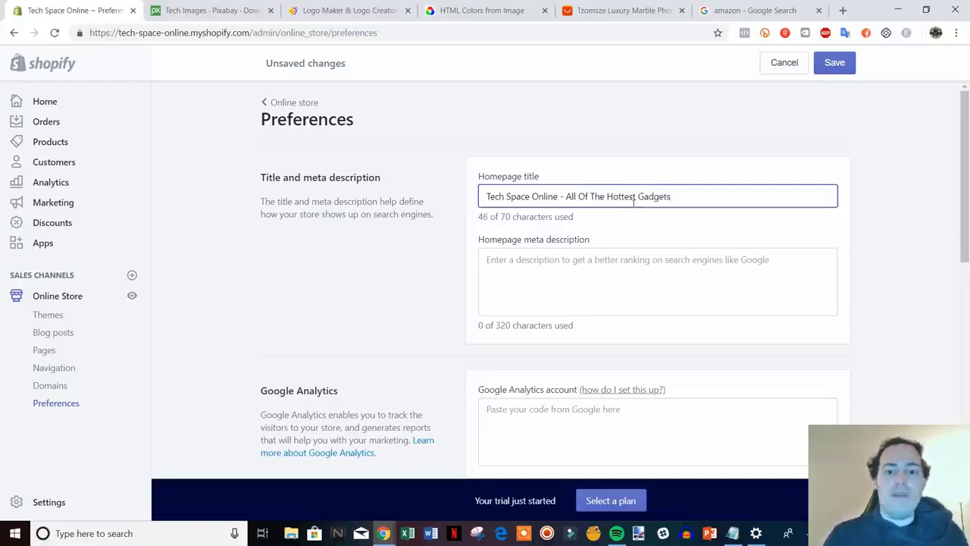
pyautogui.click(662, 281)
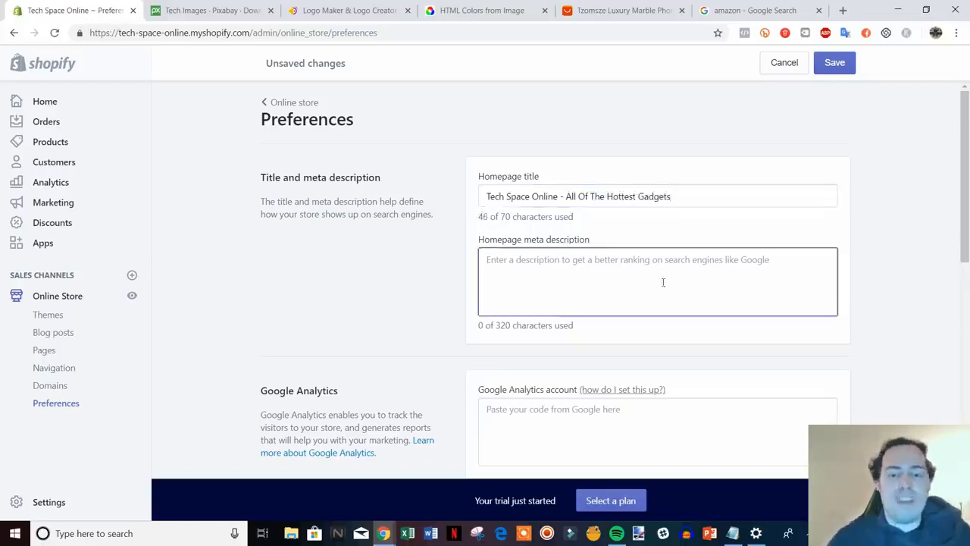
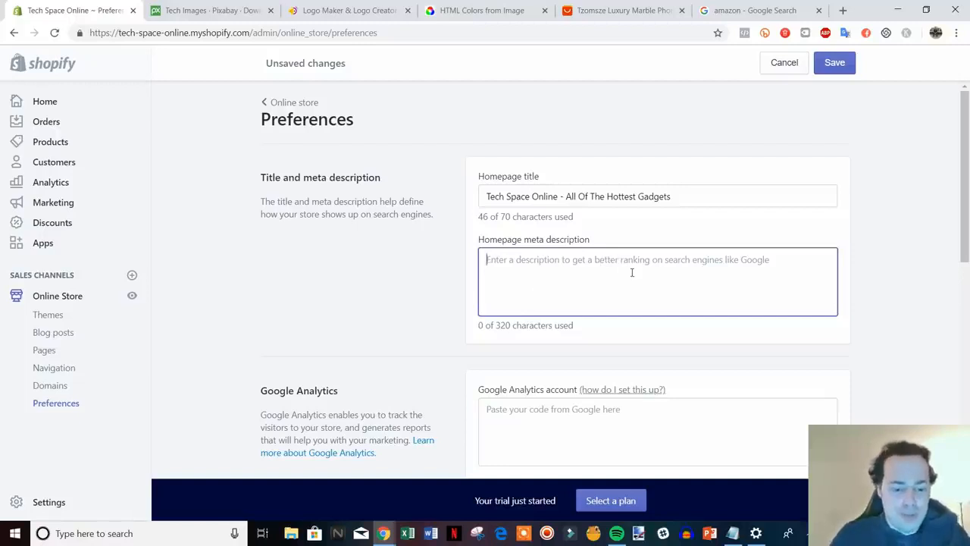
# Enter the homepage meta description 'We are an electronics retailer that offers deals on all of the most in demand tech products'.
pyautogui.write('We')
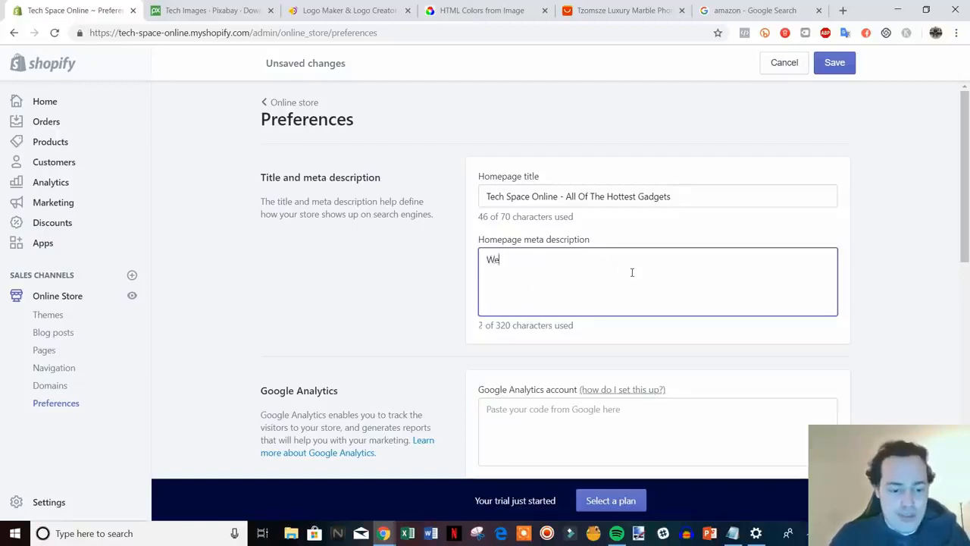
pyautogui.write(' are an electron')
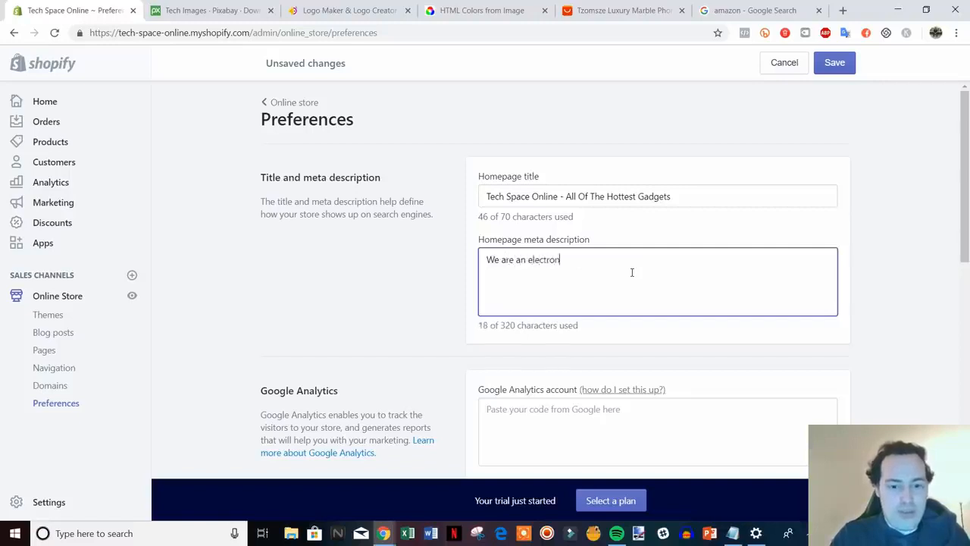
pyautogui.write('ics retailer th')
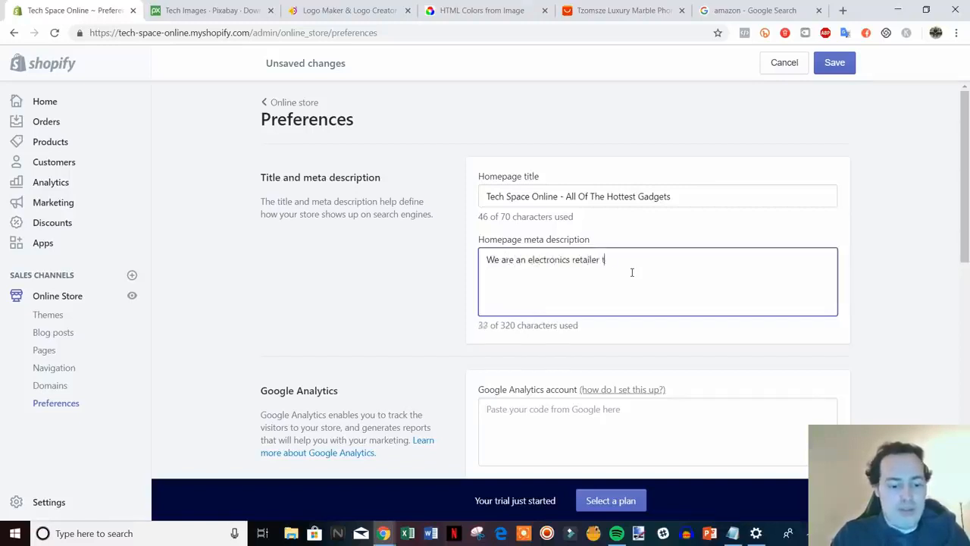
pyautogui.write('at sff')
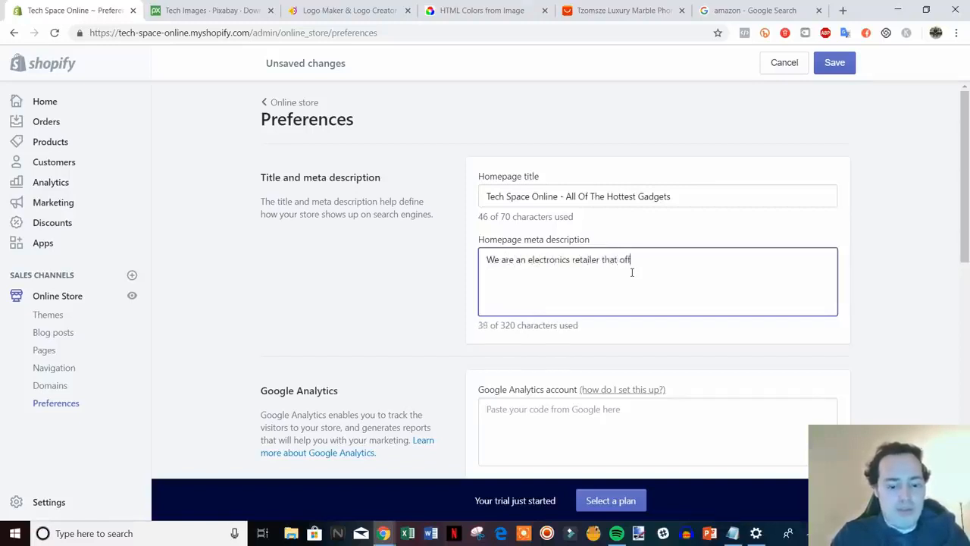
pyautogui.write('ers deals on al lof t')
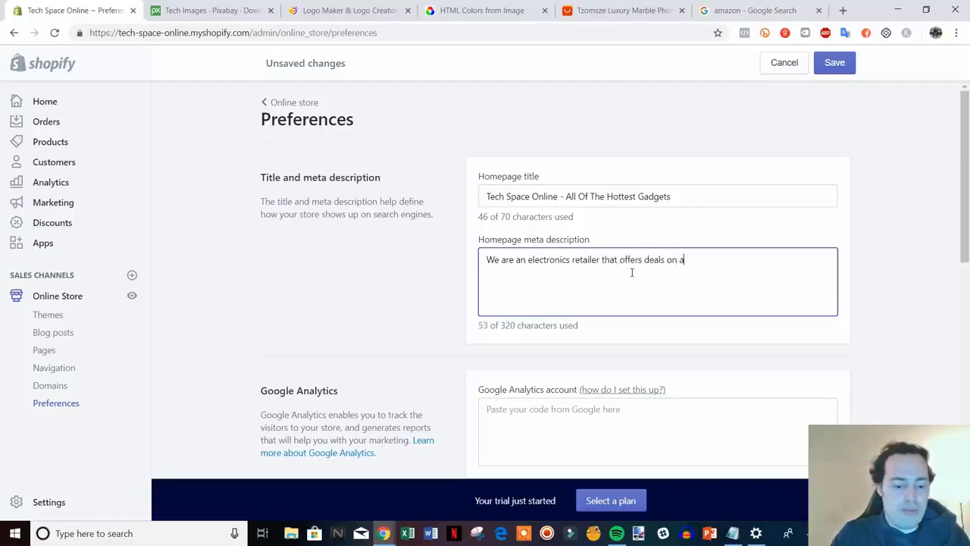
pyautogui.press('BackSpace')
pyautogui.press('BackSpace')
pyautogui.press('BackSpace')
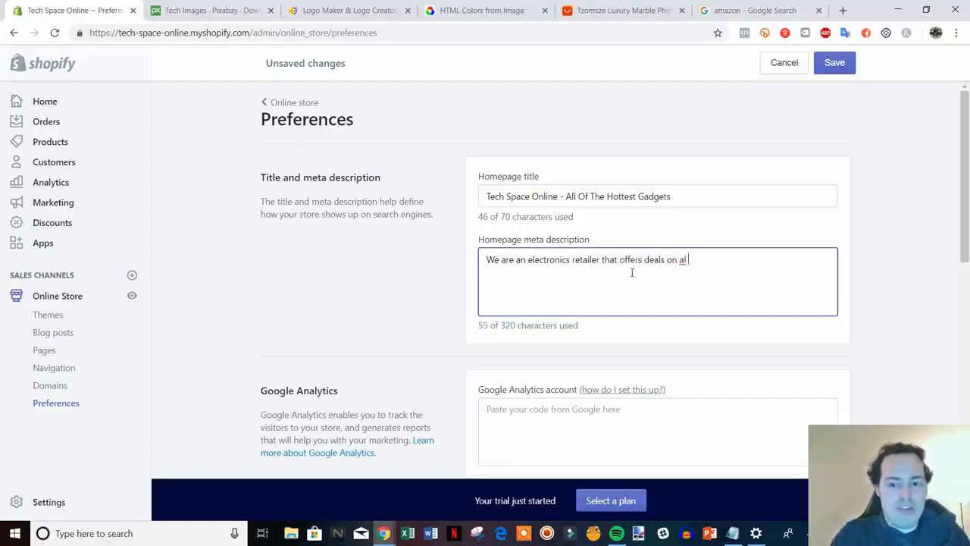
pyautogui.write('of the most')
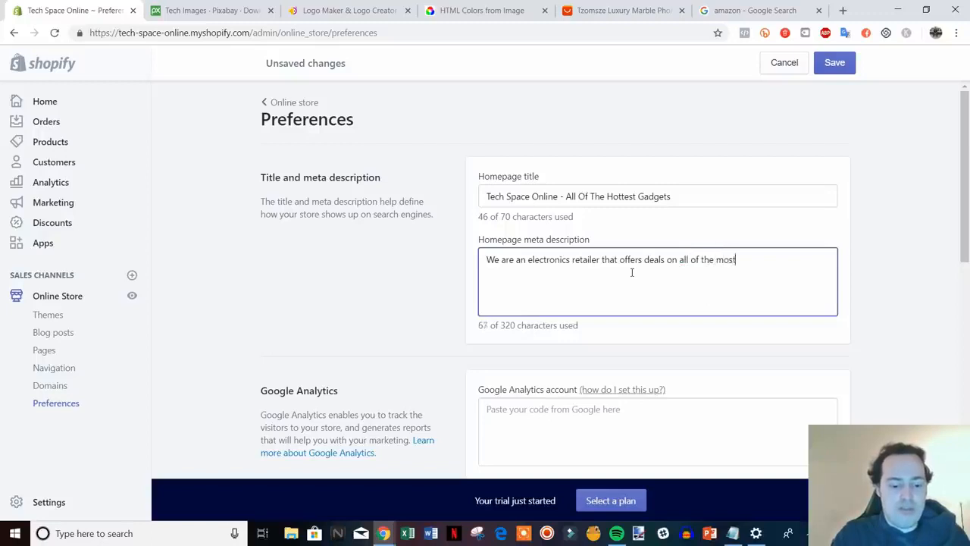
pyautogui.write(' in demand')
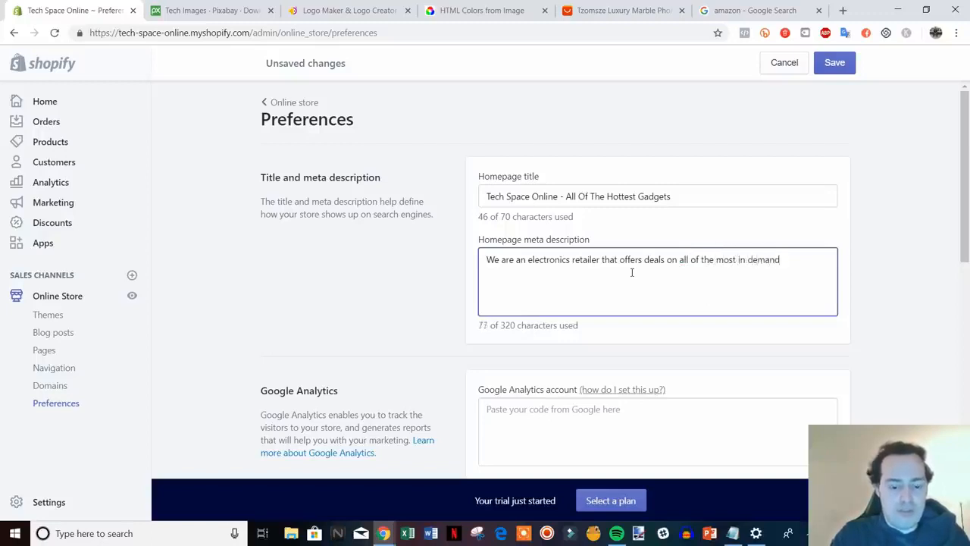
pyautogui.write(' tech products')
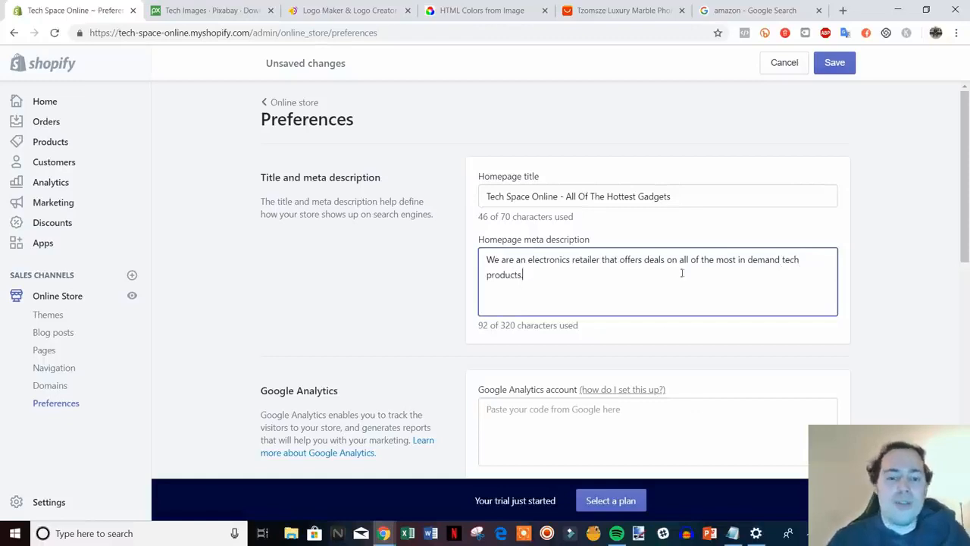
# Finish the meta description and read through the Google Analytics section of Preferences.
pyautogui.scroll(-1, 652, 291)
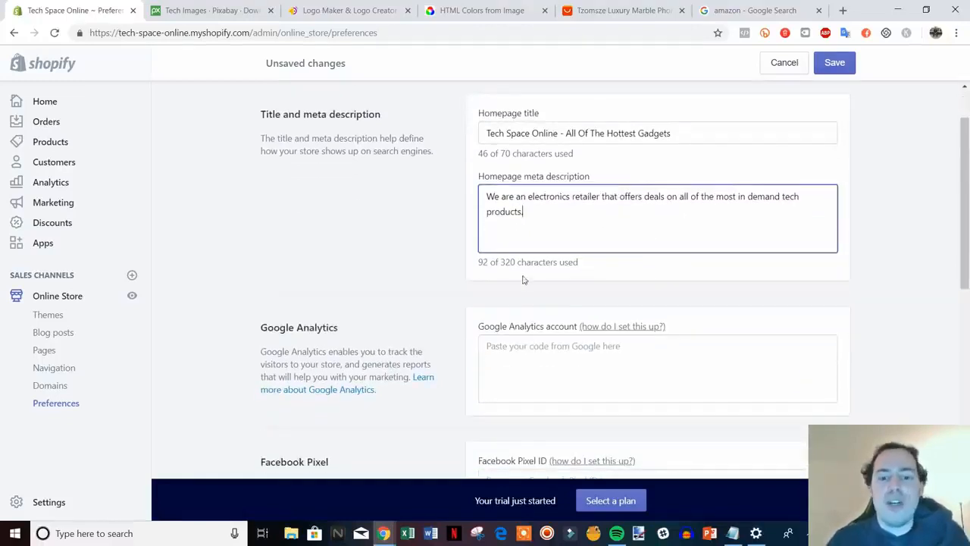
pyautogui.click(906, 250)
pyautogui.scroll(-1, 908, 249)
pyautogui.scroll(-1, 911, 246)
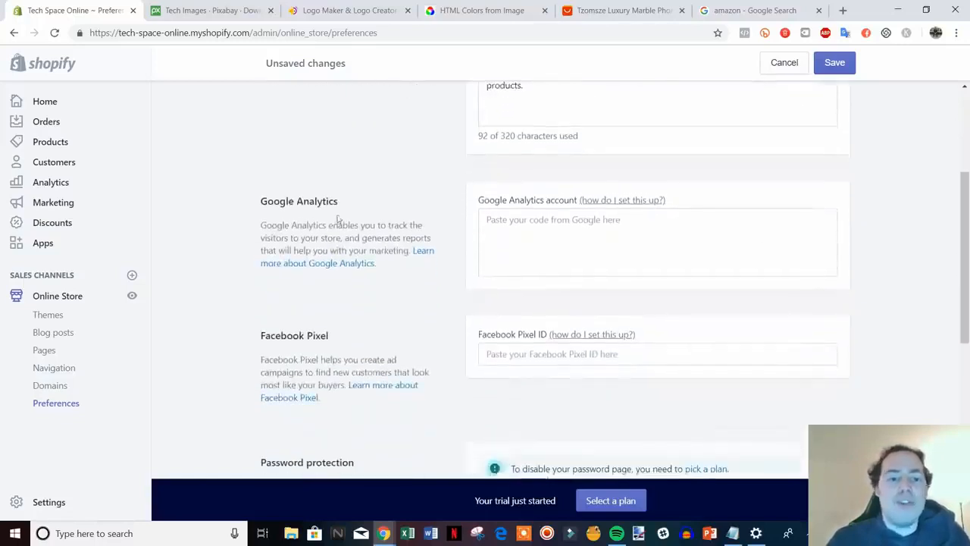
pyautogui.moveTo(405, 267); pyautogui.dragTo(267, 189)
pyautogui.click(258, 190)
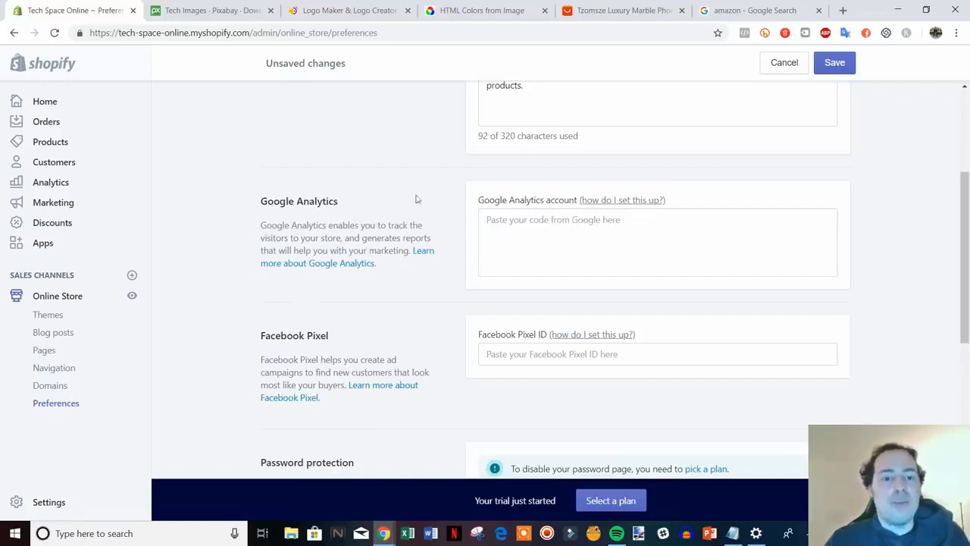
pyautogui.scroll(-2, 592, 217)
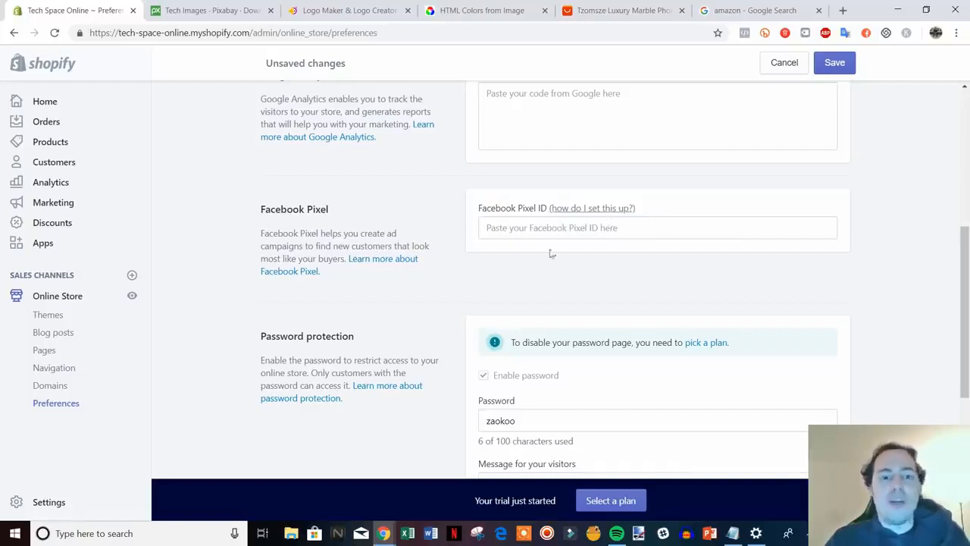
# Review the Facebook Pixel and Password protection sections, then save the preferences.
pyautogui.scroll(1, 551, 258)
pyautogui.scroll(-1, 470, 267)
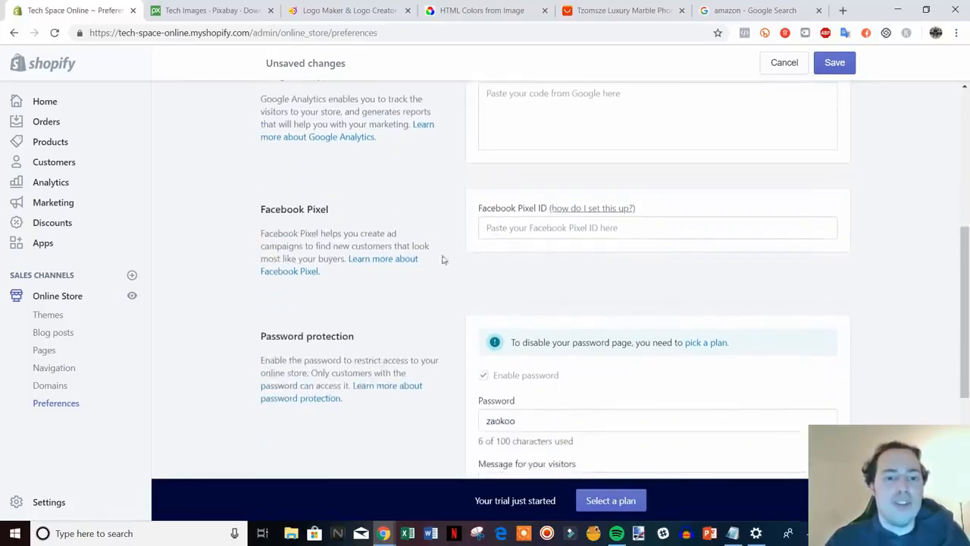
pyautogui.scroll(1, 444, 260)
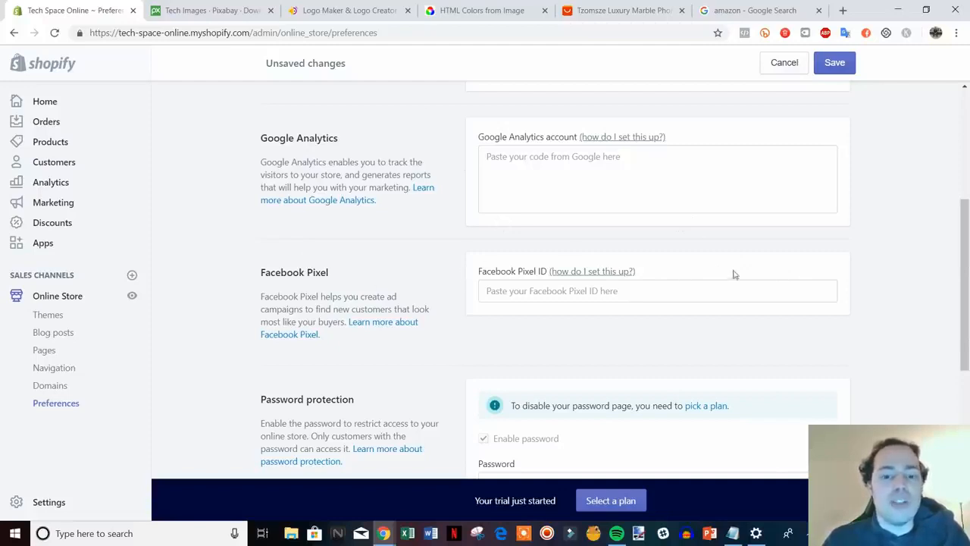
pyautogui.scroll(-3, 485, 195)
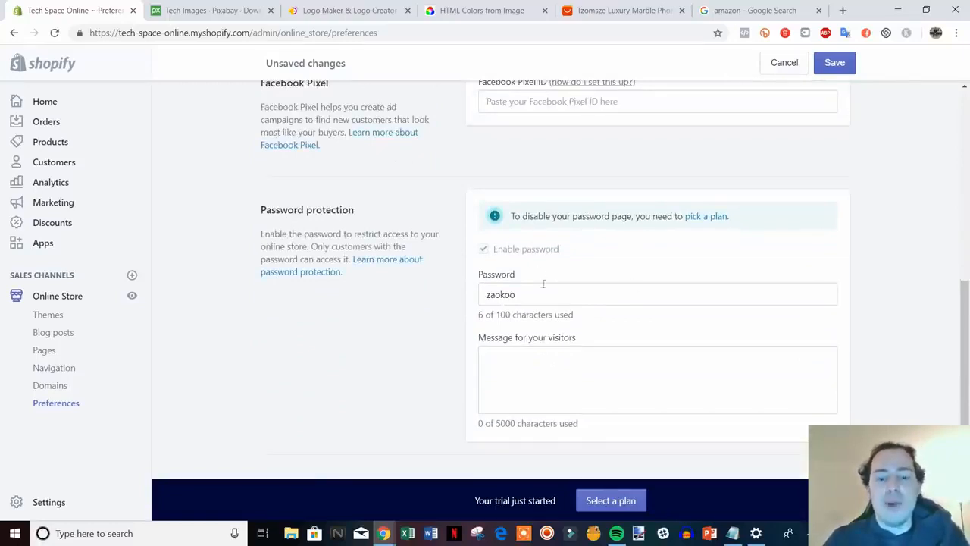
pyautogui.scroll(2, 607, 261)
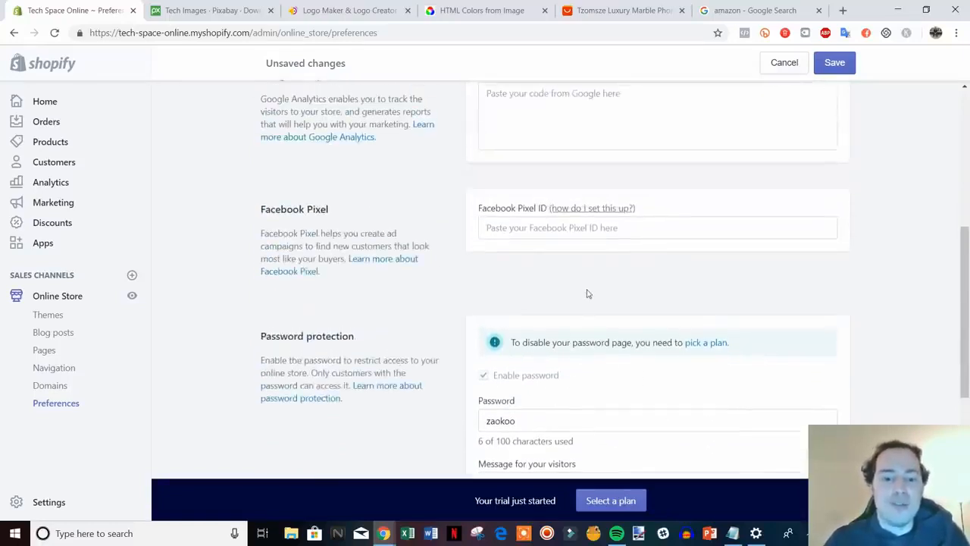
pyautogui.scroll(5, 604, 341)
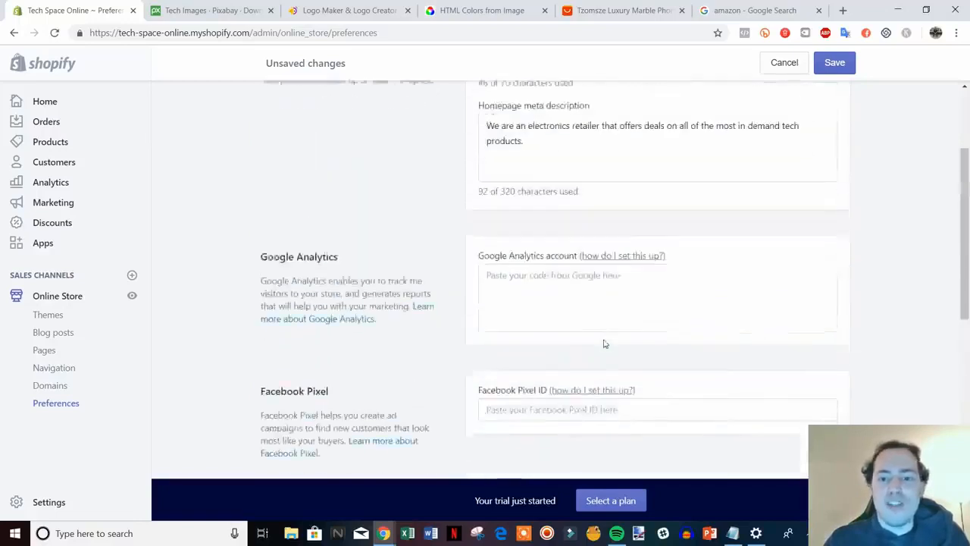
pyautogui.click(838, 66)
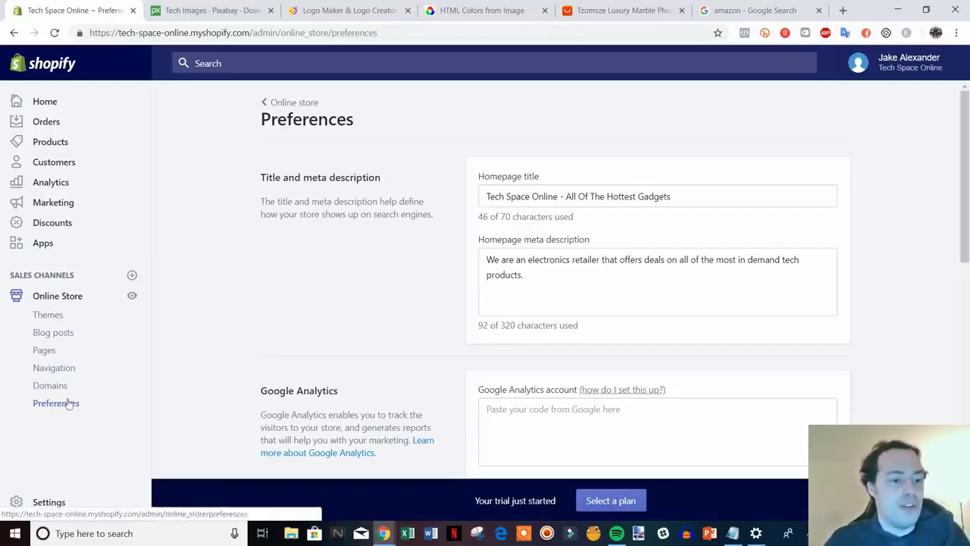
# Create and save the blog post 'Sample Post' with text 'type something here', then view it.
pyautogui.click(44, 335)
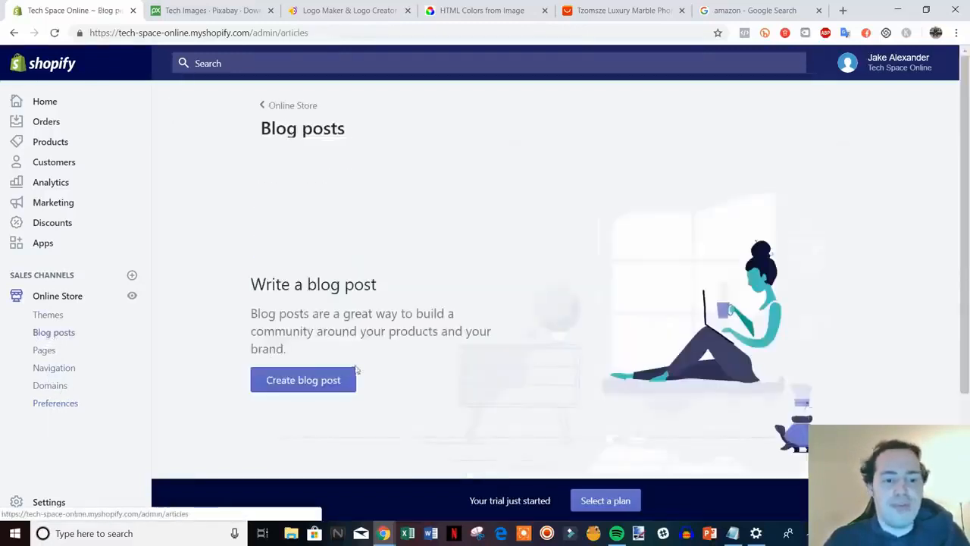
pyautogui.click(316, 382)
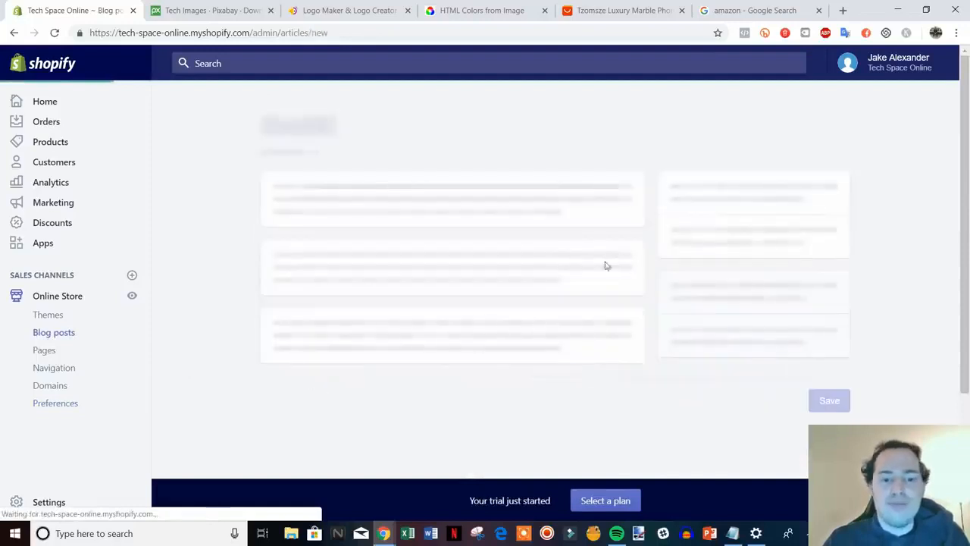
pyautogui.click(448, 194)
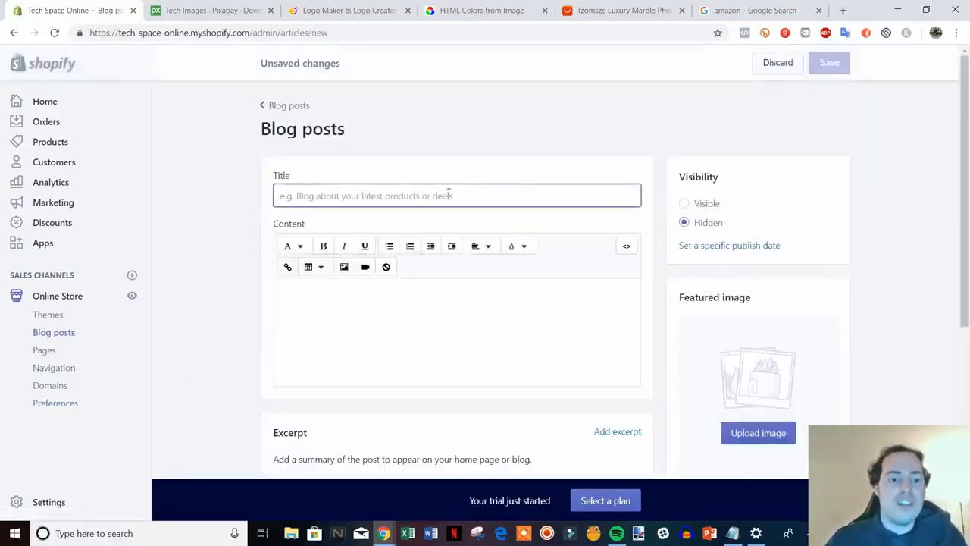
pyautogui.write('Sam')
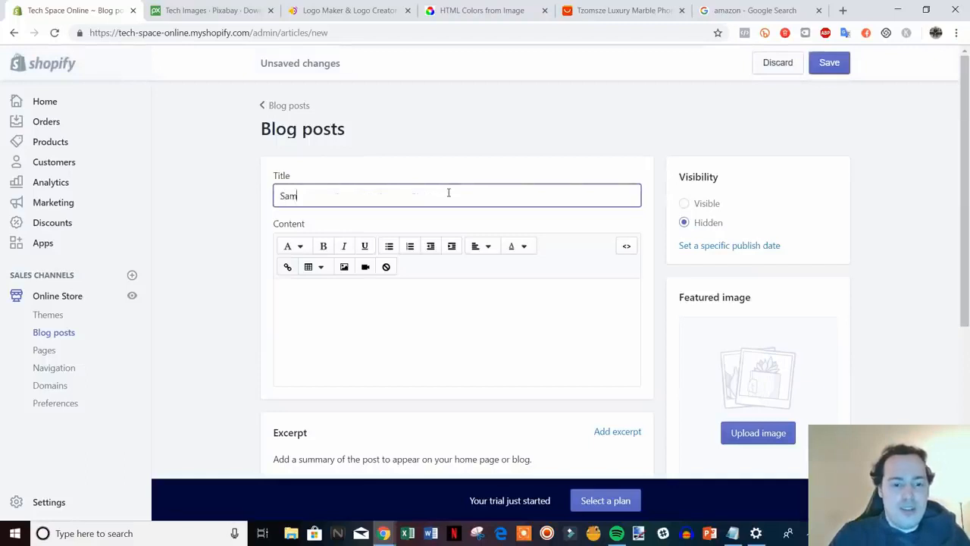
pyautogui.write('ple Post')
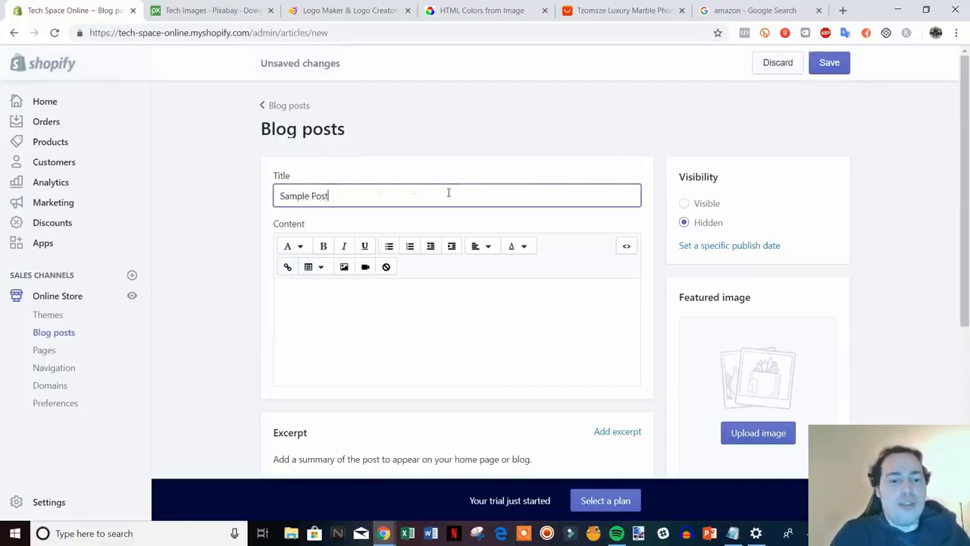
pyautogui.click(438, 302)
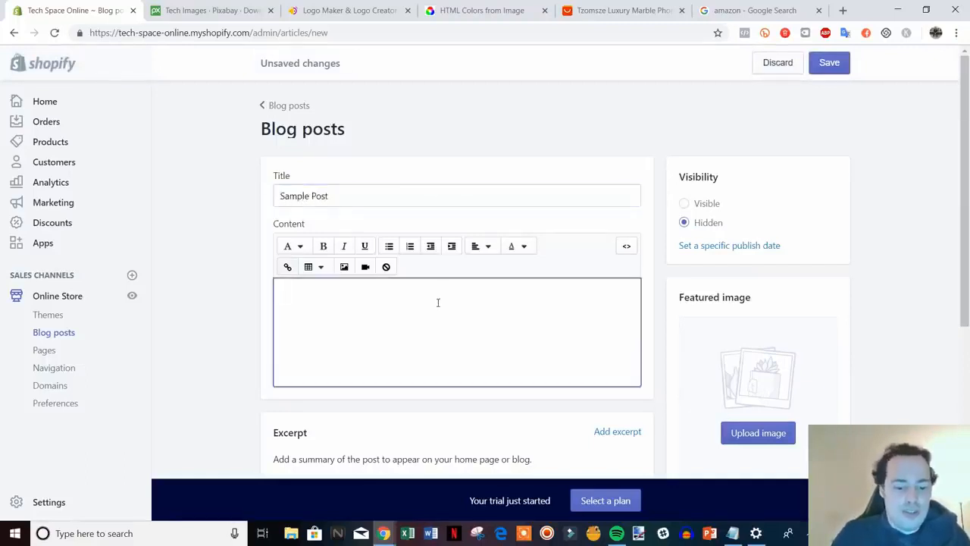
pyautogui.write('type something here')
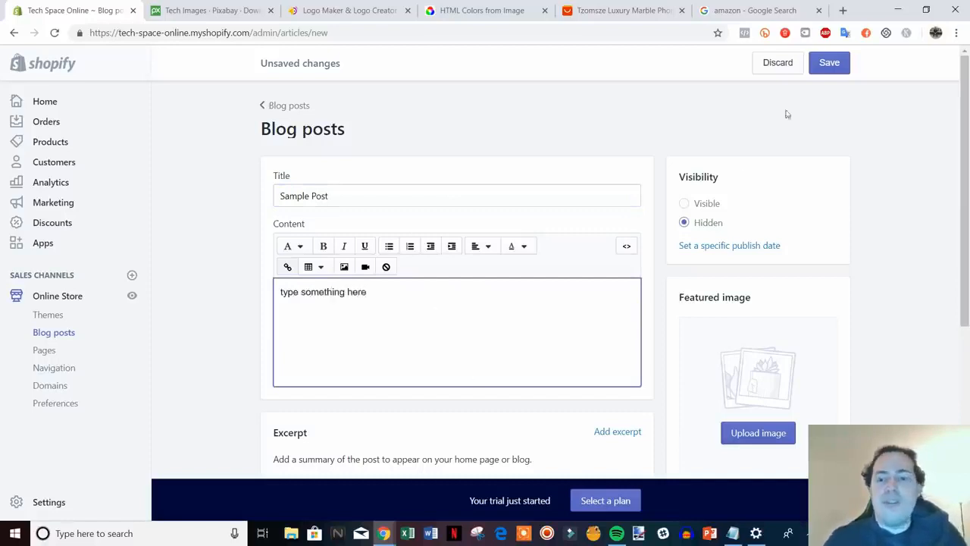
pyautogui.click(830, 63)
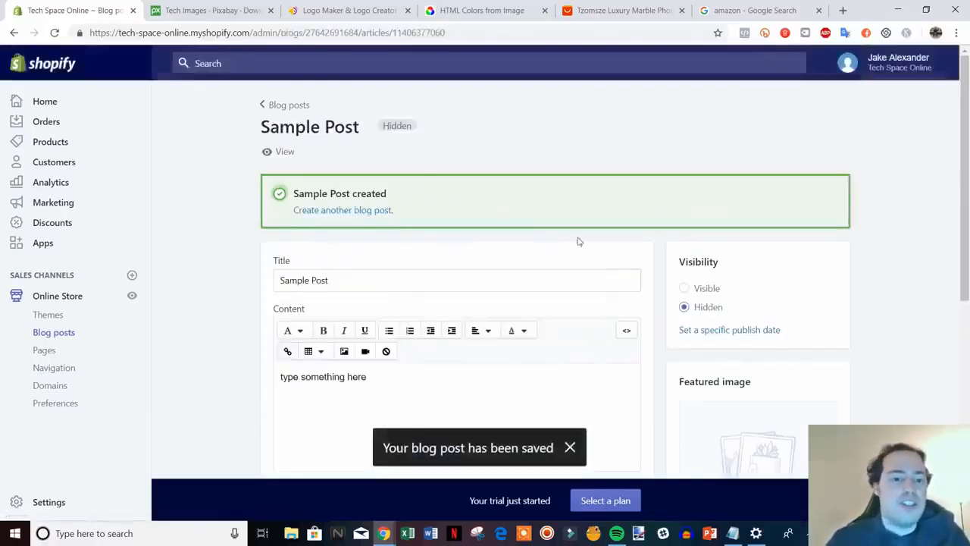
pyautogui.click(276, 154)
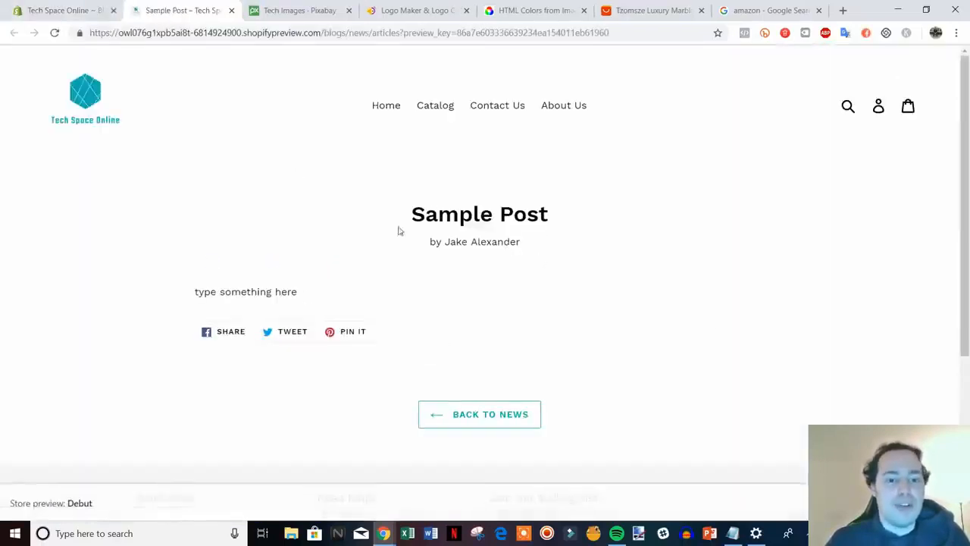
# Close the Sample Post storefront preview tab and return to the admin post editor.
pyautogui.moveTo(430, 241); pyautogui.dragTo(511, 243)
pyautogui.click(567, 262)
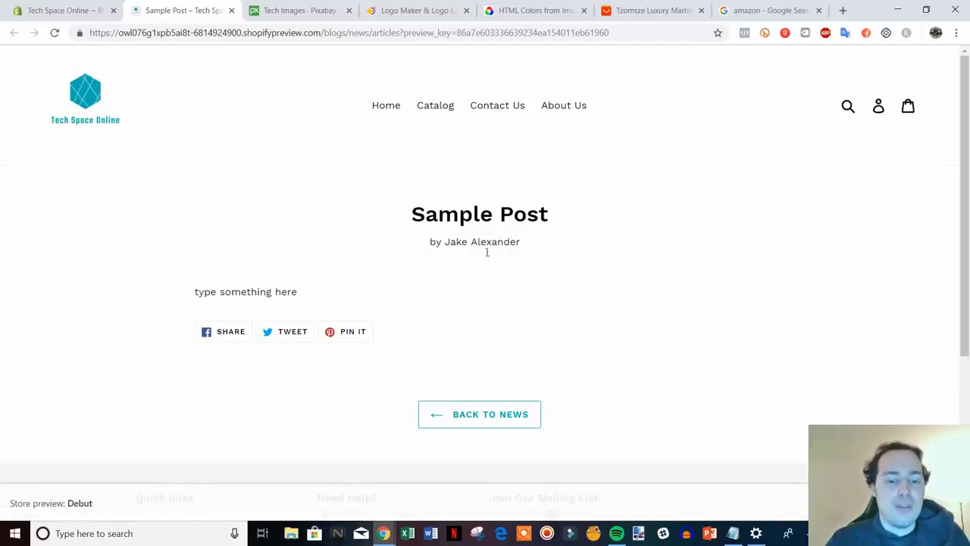
pyautogui.click(231, 11)
pyautogui.scroll(-2, 418, 264)
pyautogui.scroll(2, 311, 197)
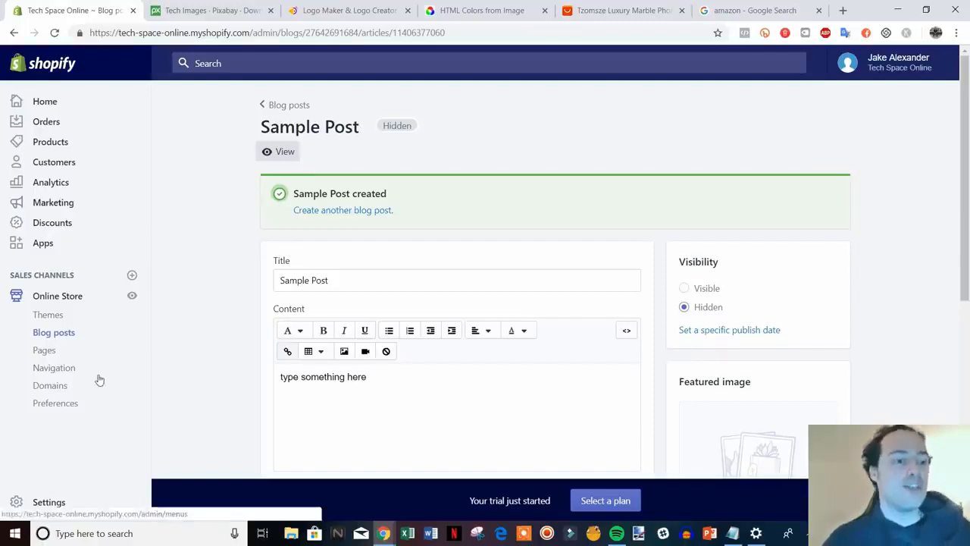
# Start a new product from Products and title it 'Black iPhone Case'.
pyautogui.click(50, 143)
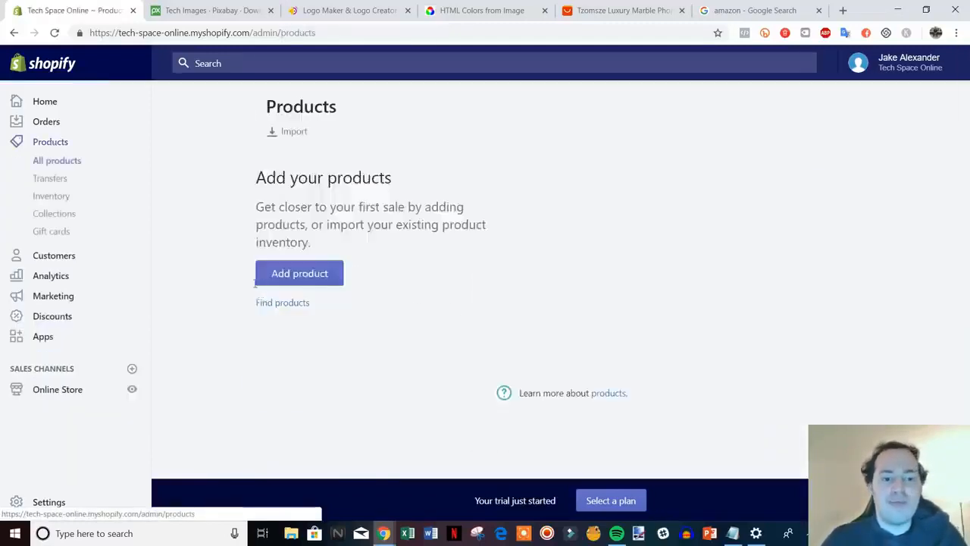
pyautogui.click(293, 372)
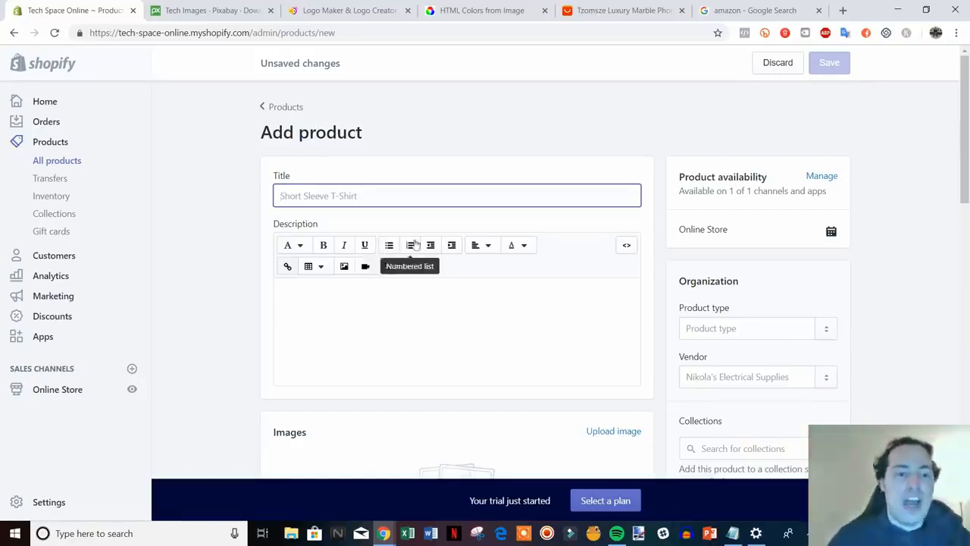
pyautogui.scroll(-1, 644, 277)
pyautogui.scroll(1, 665, 310)
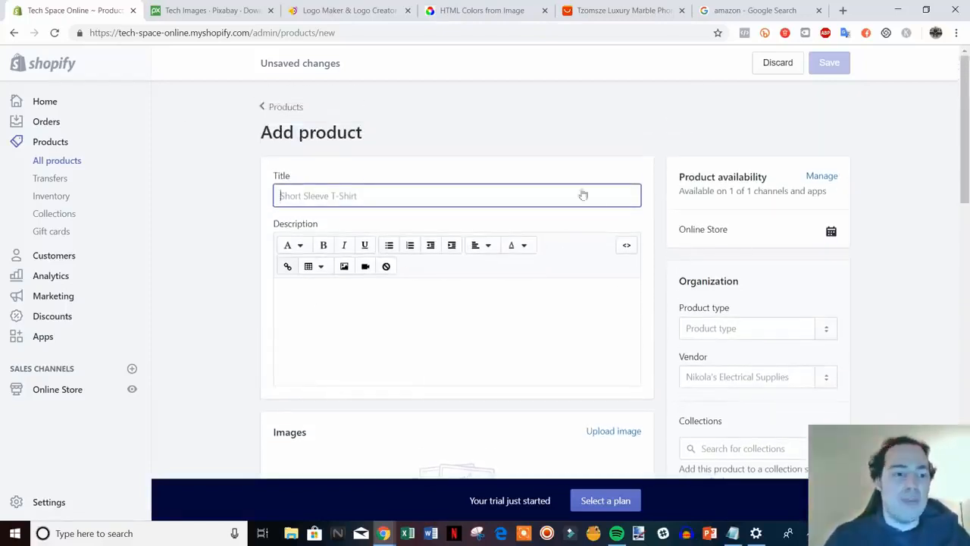
pyautogui.scroll(-3, 489, 261)
pyautogui.scroll(3, 497, 248)
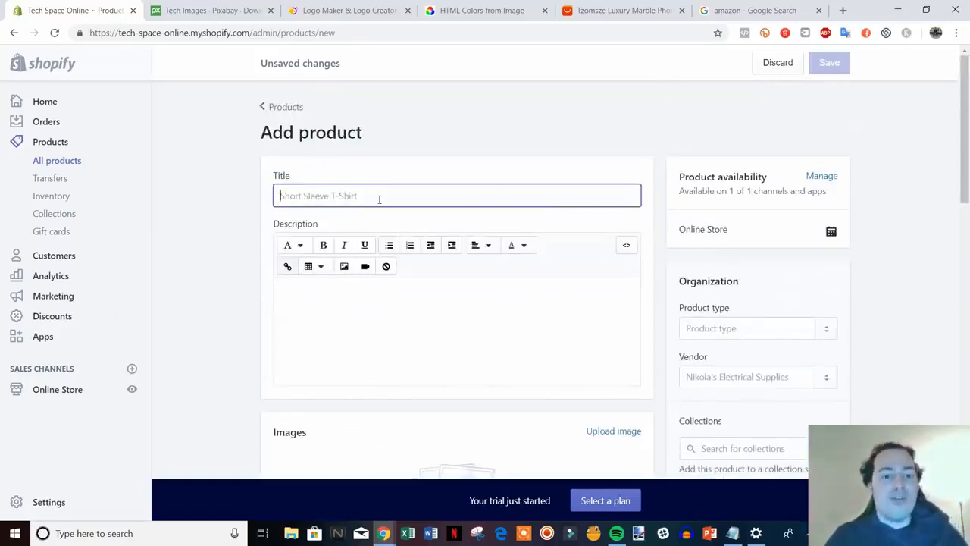
pyautogui.write('B')
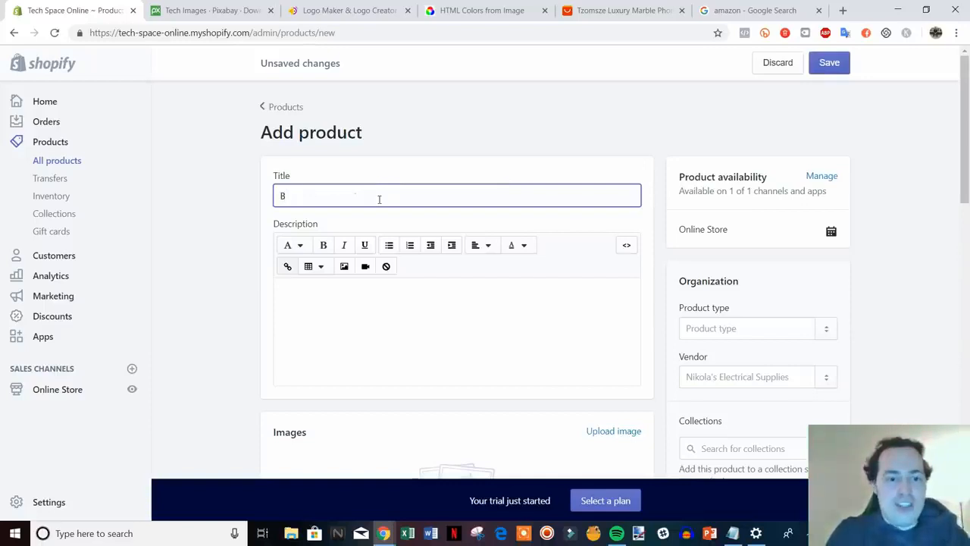
pyautogui.write('lack')
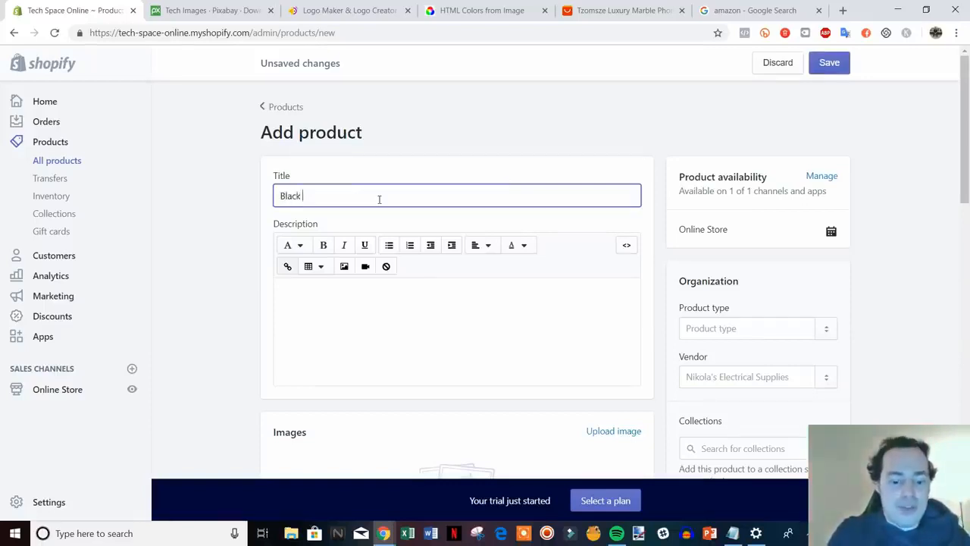
pyautogui.write(' iPhone ')
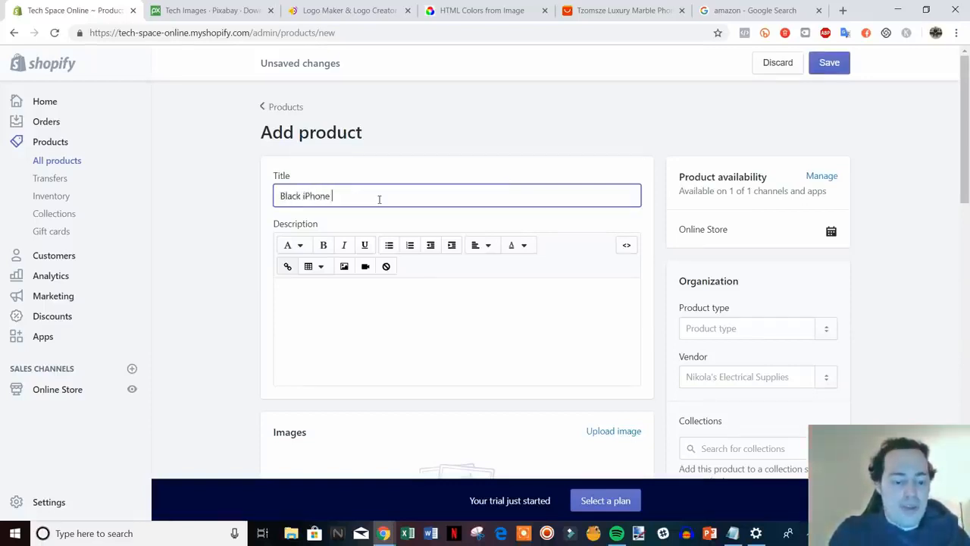
pyautogui.write('Case')
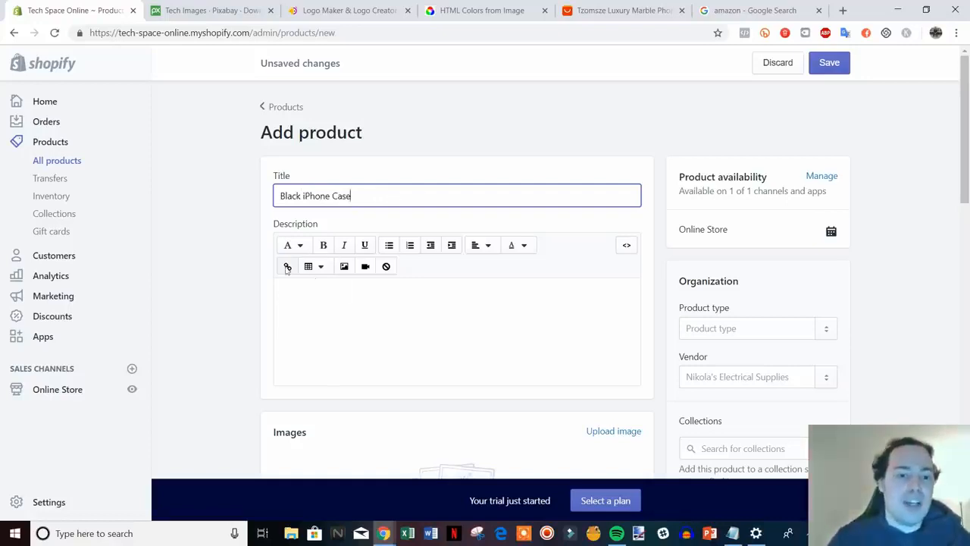
pyautogui.click(224, 290)
pyautogui.scroll(-1, 363, 259)
pyautogui.click(402, 248)
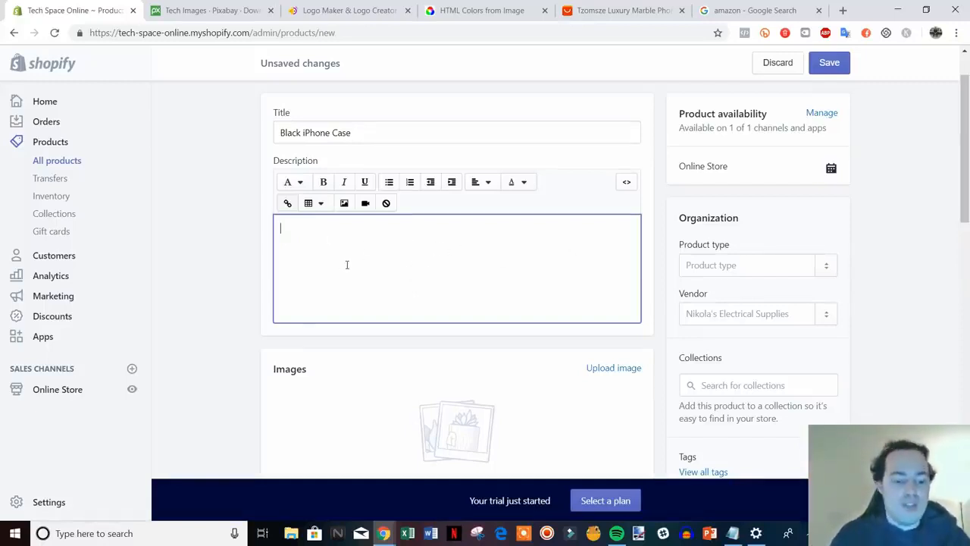
# Write the description lines 'Describe product', 'Features & Benefits' and 'FAQs'.
pyautogui.write('Descri')
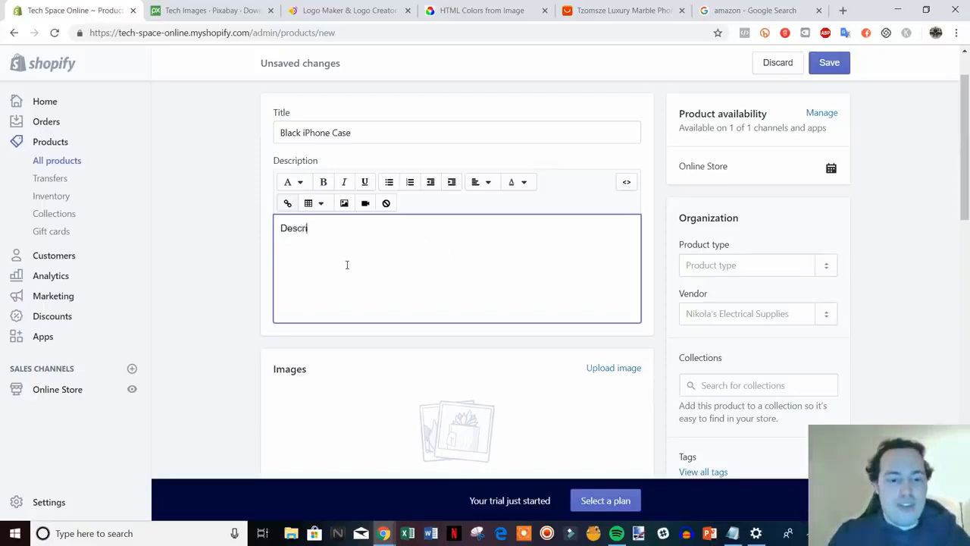
pyautogui.write('be product')
pyautogui.press('Return')
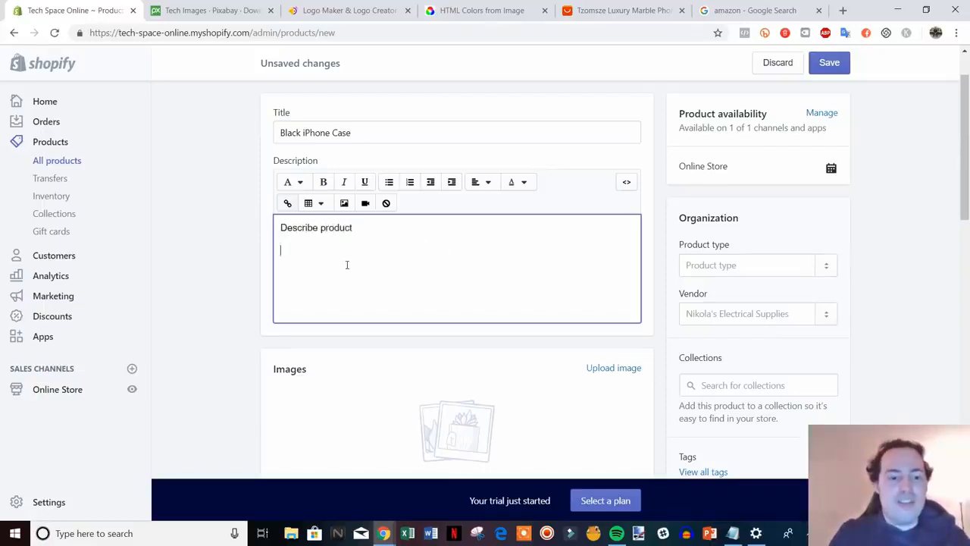
pyautogui.write('F')
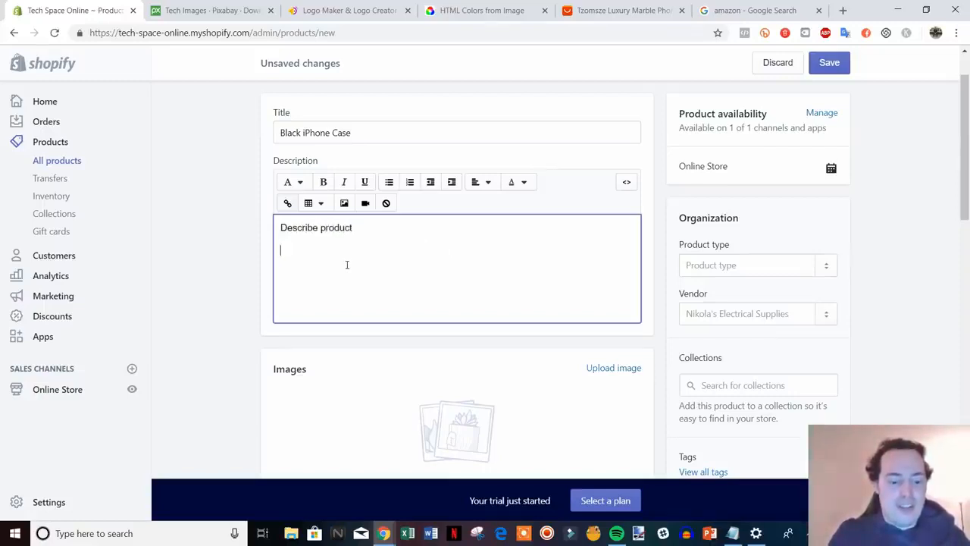
pyautogui.write('eatures')
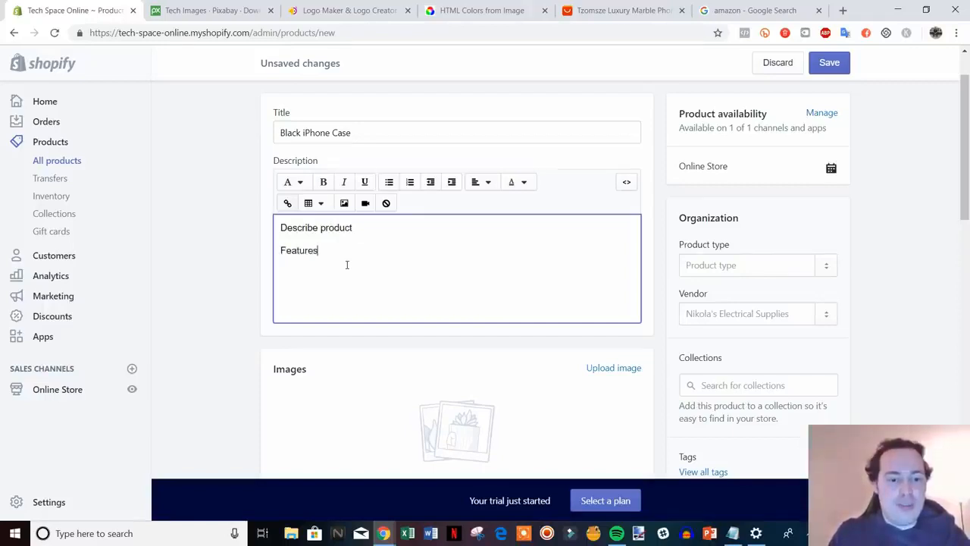
pyautogui.write(' & Benefits')
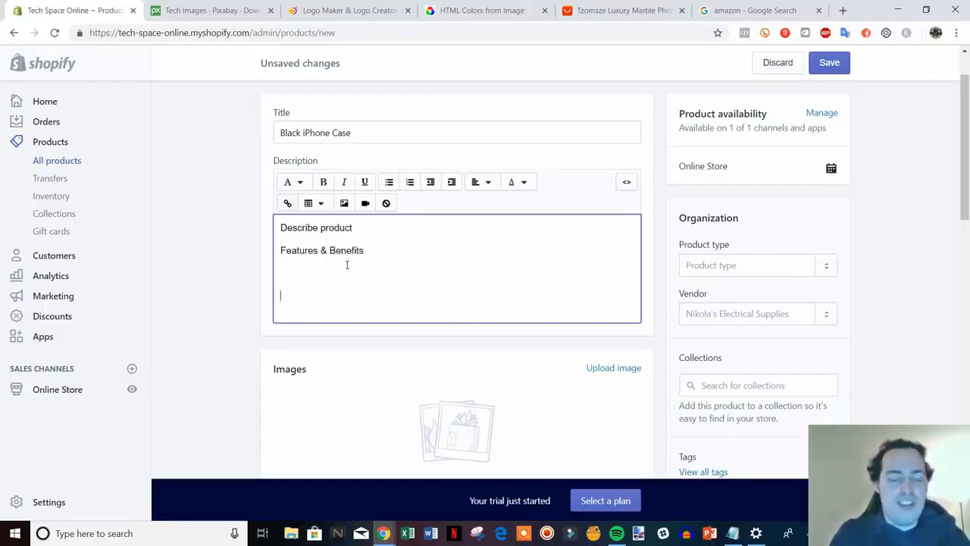
pyautogui.press('BackSpace')
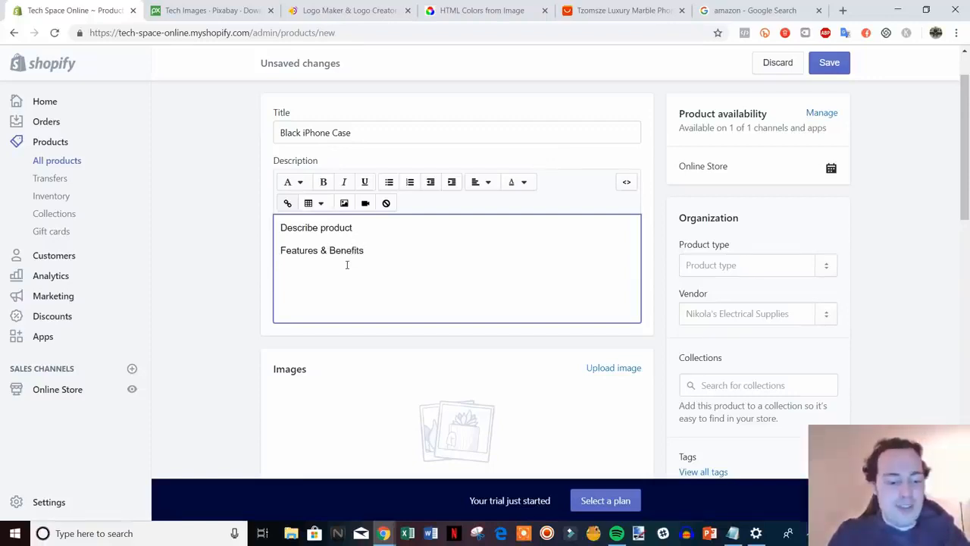
pyautogui.write('FAQs')
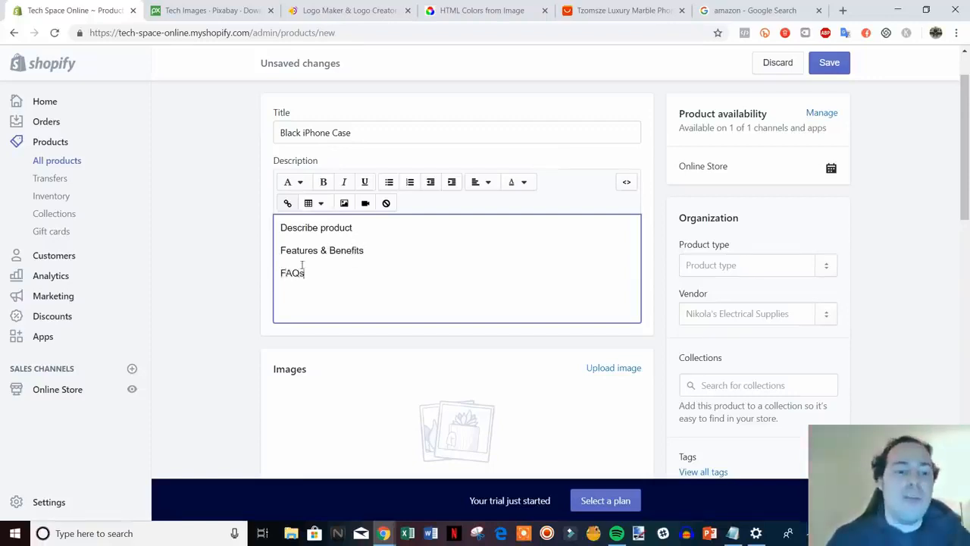
pyautogui.scroll(-2, 199, 319)
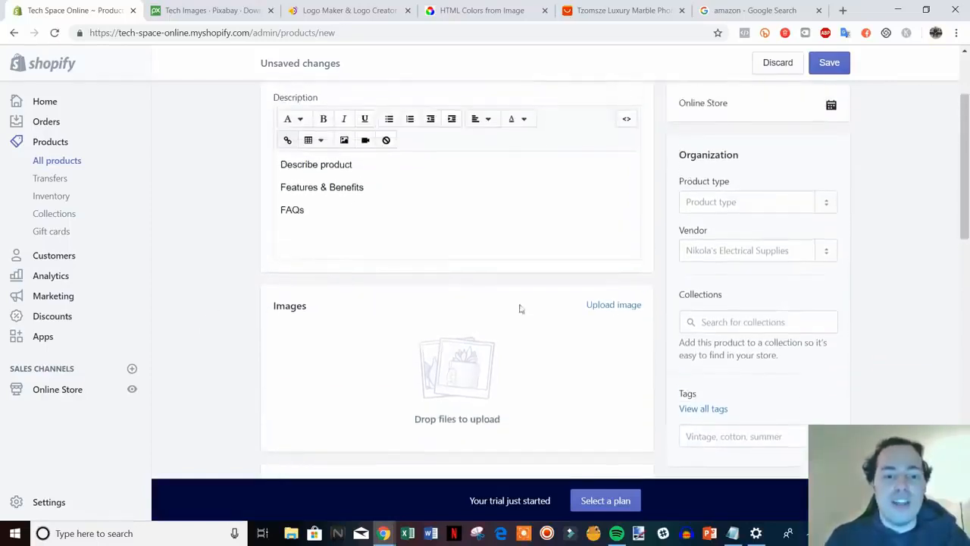
# Upload the black iPhone case picture as the product image.
pyautogui.click(614, 306)
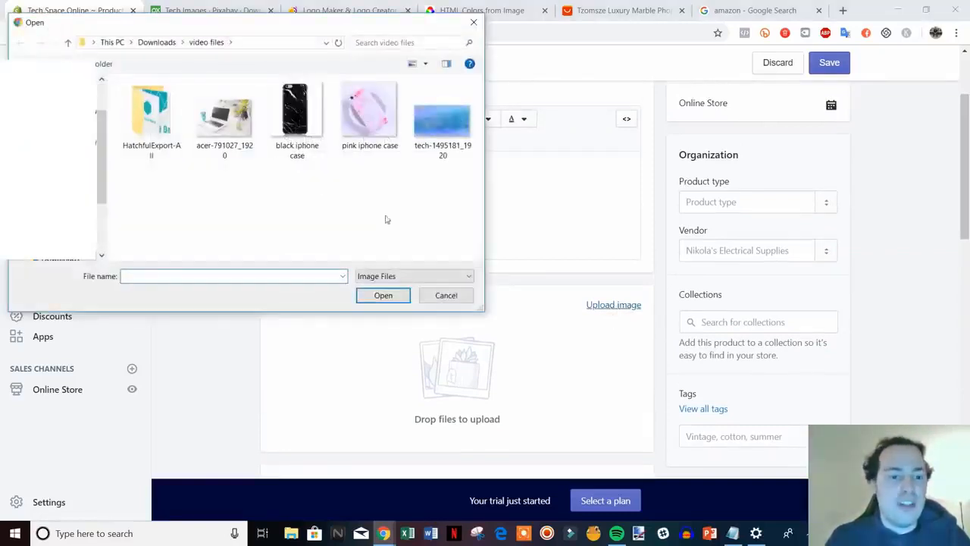
pyautogui.doubleClick(295, 129)
pyautogui.scroll(-1, 581, 304)
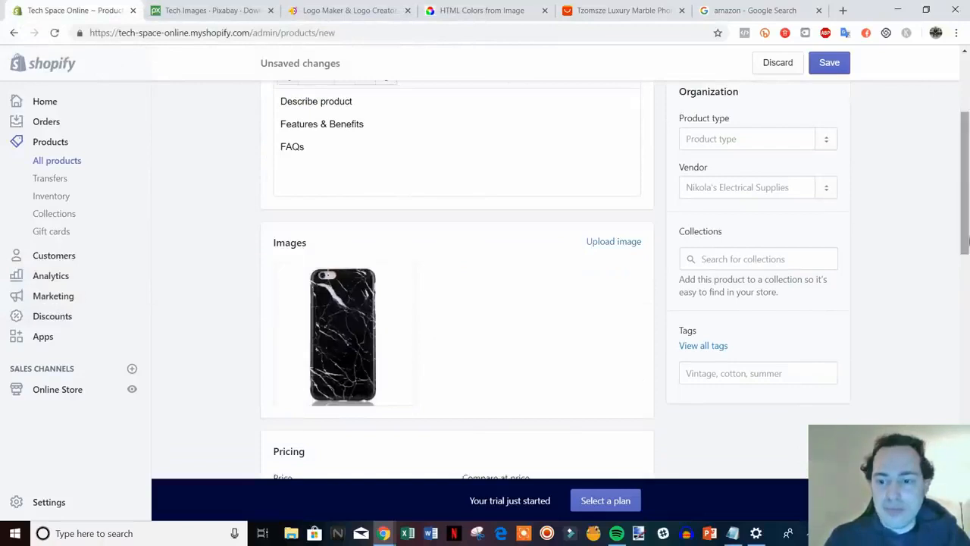
pyautogui.moveTo(966, 235); pyautogui.dragTo(967, 226)
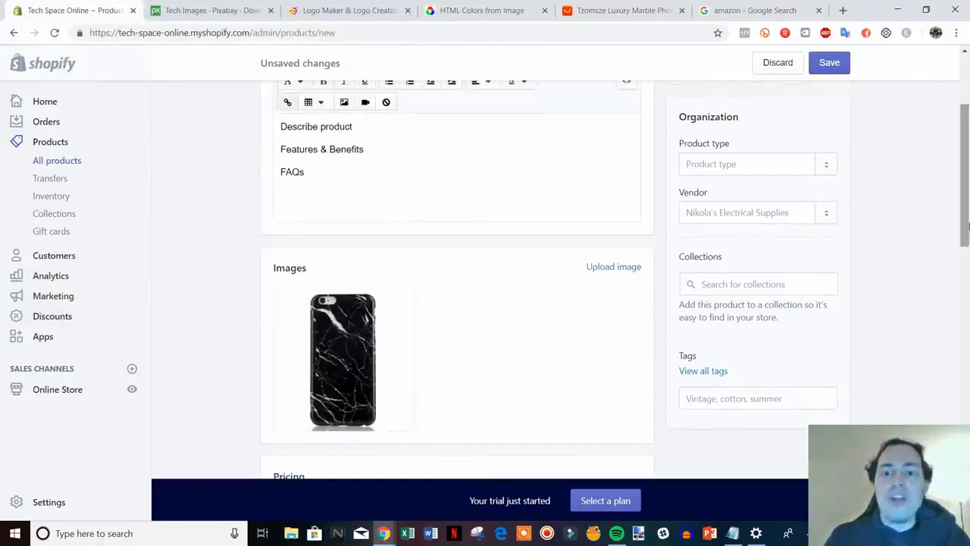
# Set the product type to 'iphone case'.
pyautogui.click(749, 163)
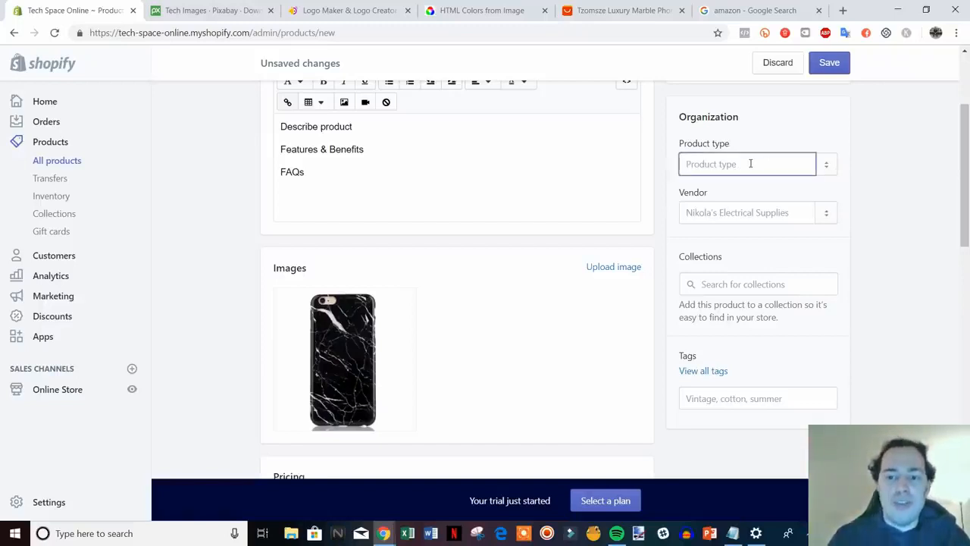
pyautogui.write('ipho')
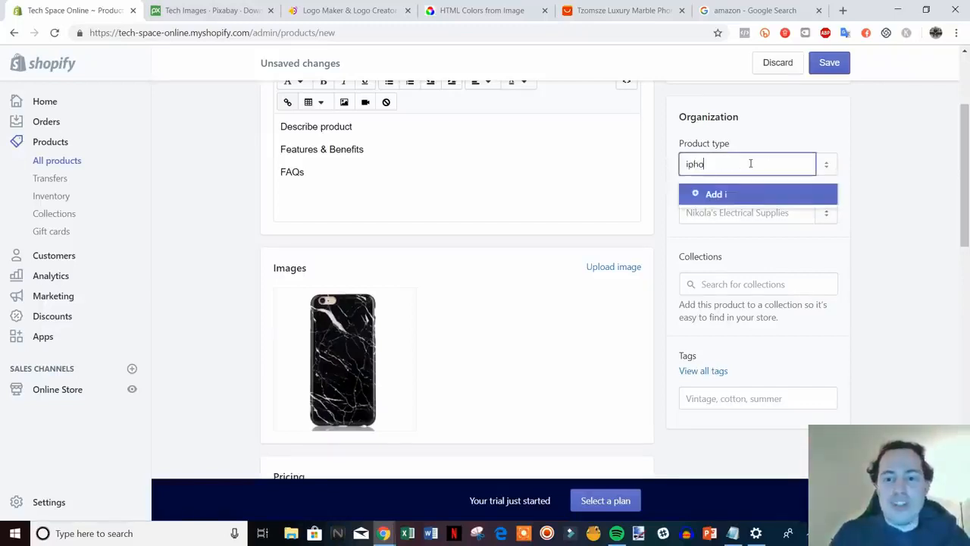
pyautogui.write('ne case')
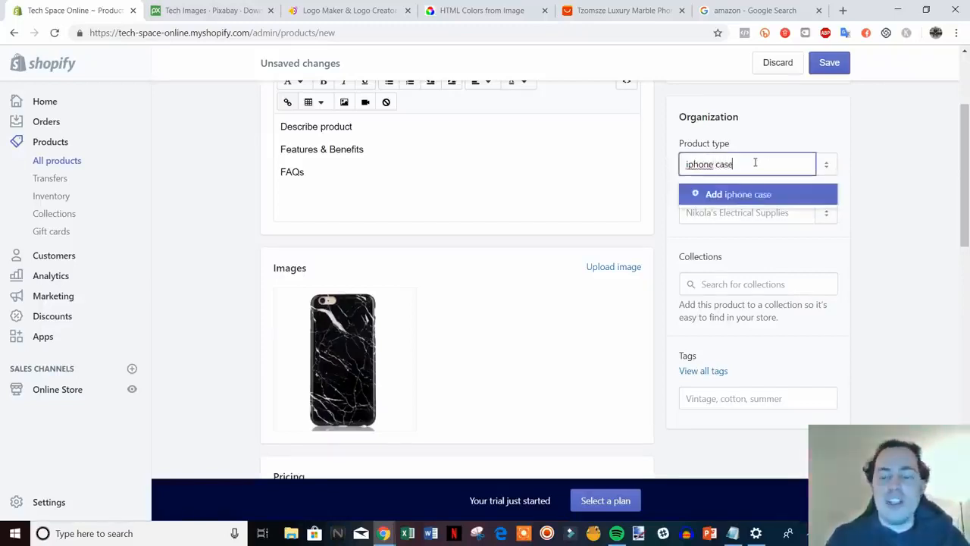
pyautogui.click(713, 197)
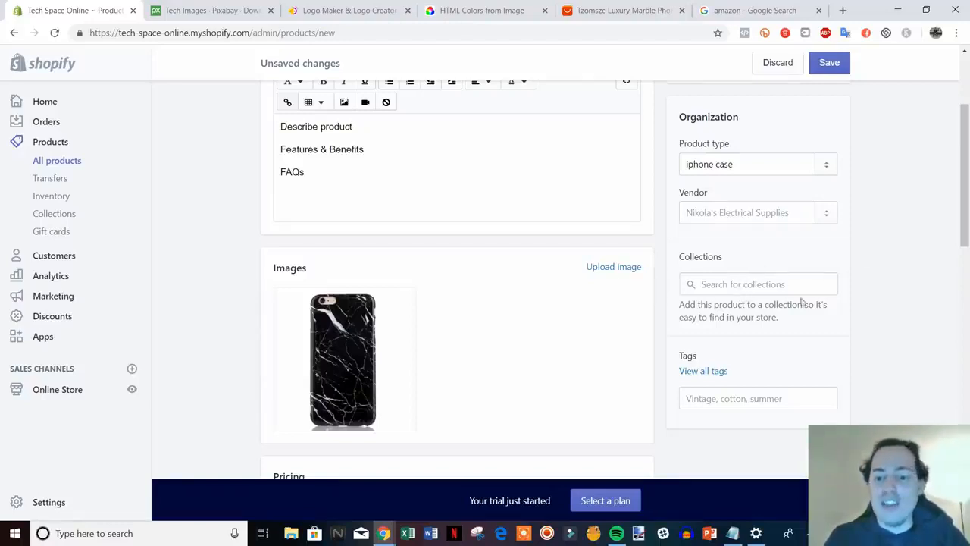
pyautogui.scroll(-1, 943, 341)
pyautogui.scroll(1, 943, 341)
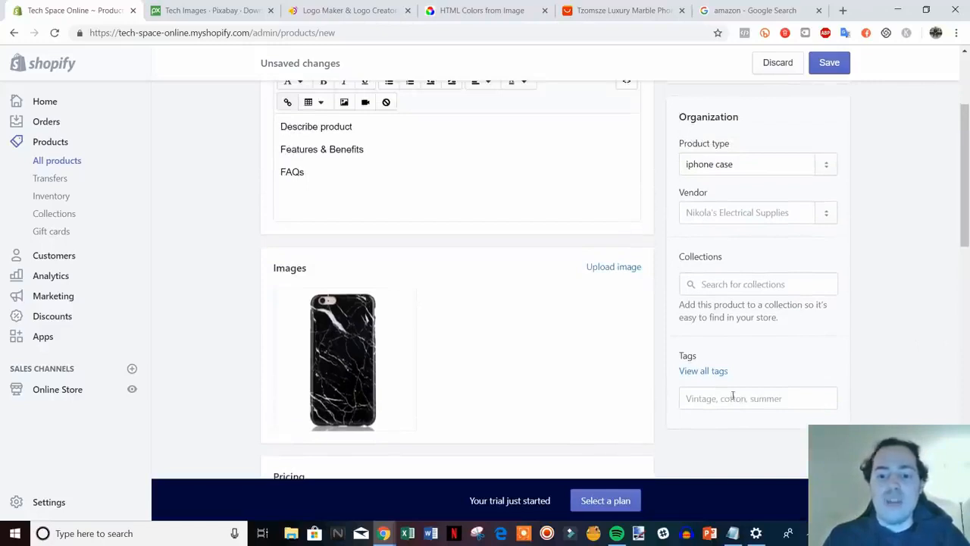
# Add the tags 'iphone case' and 'black' to the product.
pyautogui.moveTo(404, 369)
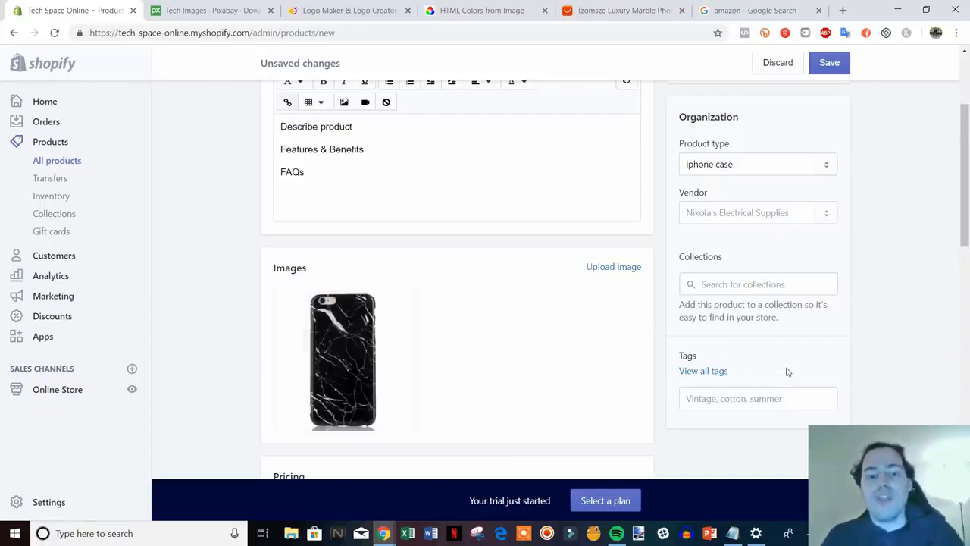
pyautogui.click(760, 395)
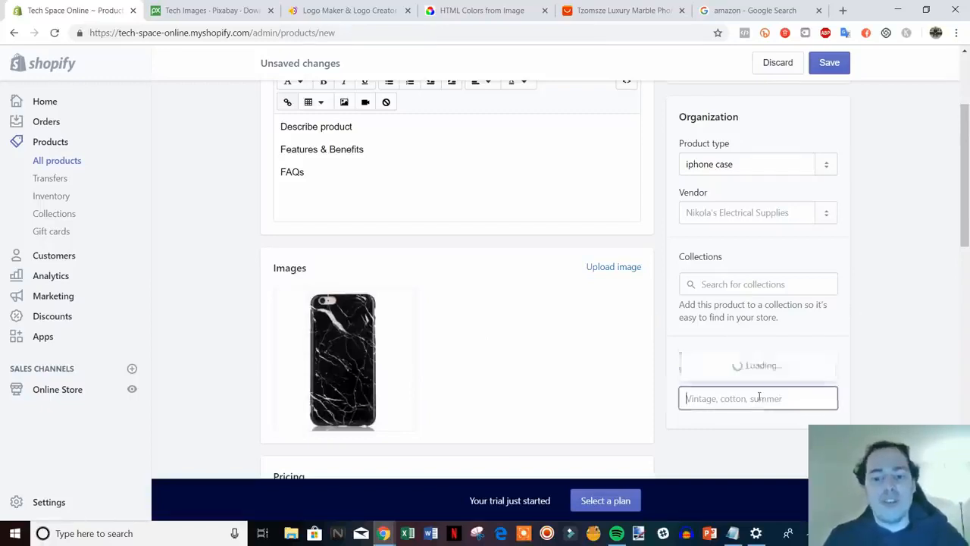
pyautogui.write('iphone')
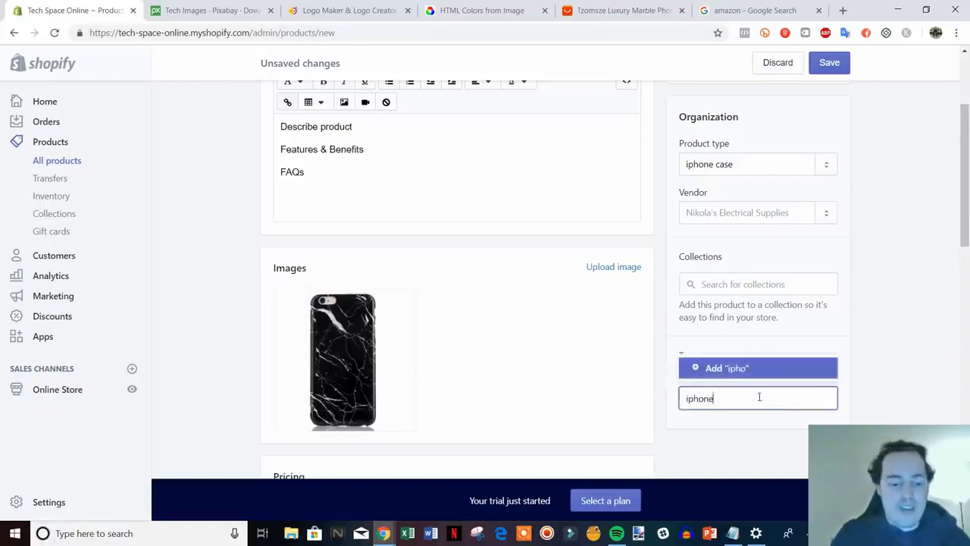
pyautogui.write(' case')
pyautogui.press('Return')
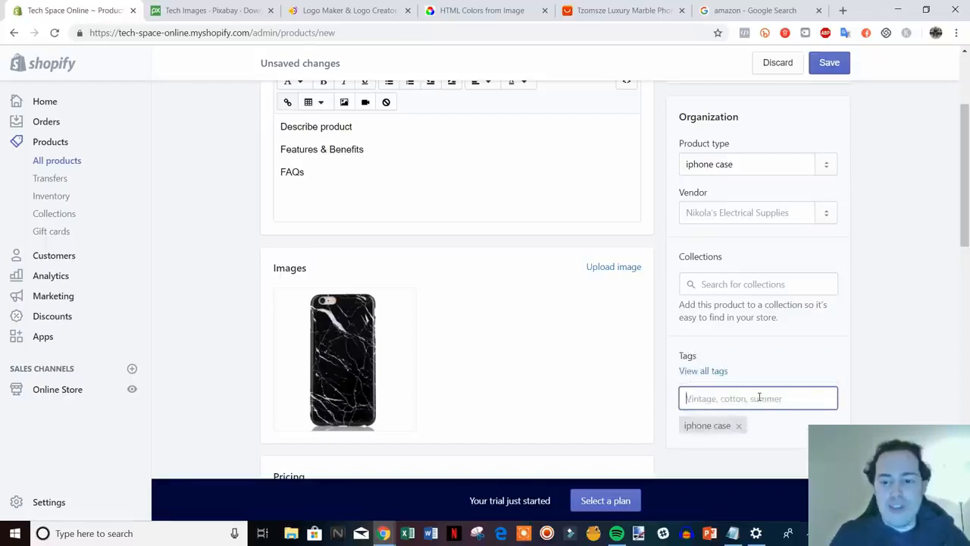
pyautogui.write('black')
pyautogui.press('Return')
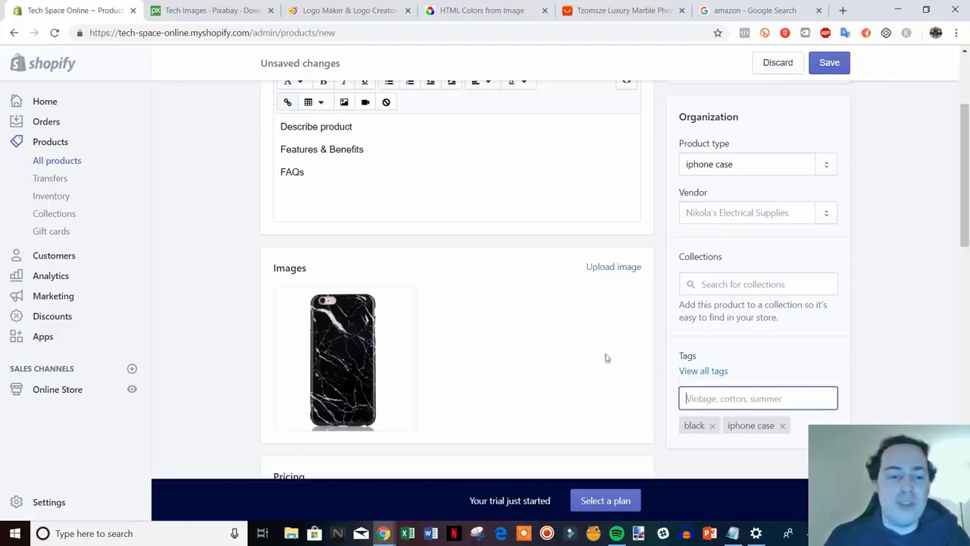
pyautogui.scroll(-1, 849, 350)
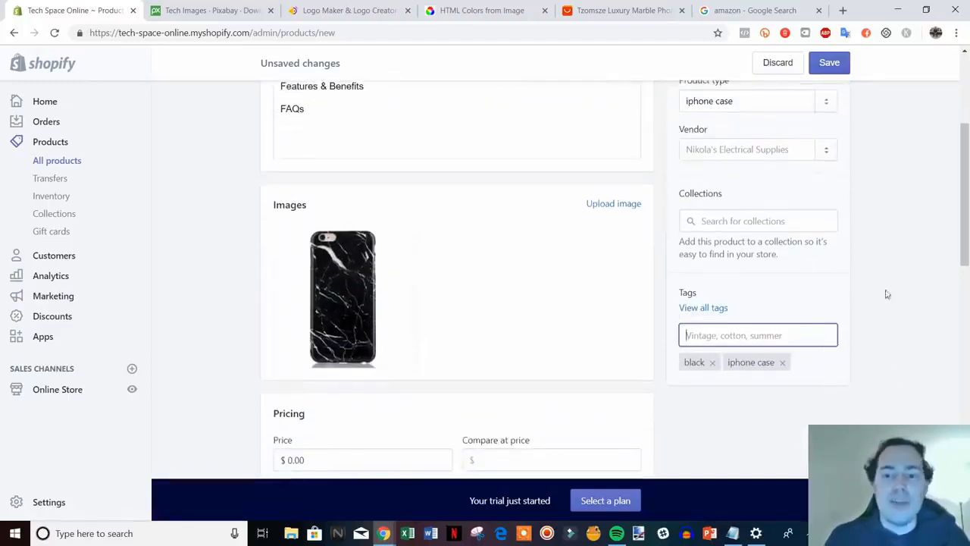
pyautogui.click(742, 151)
pyautogui.click(884, 169)
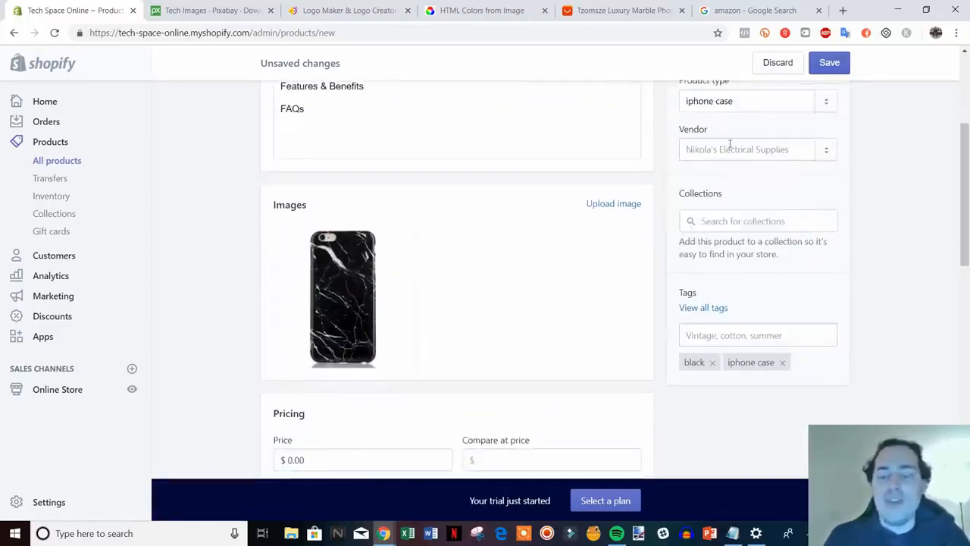
pyautogui.scroll(2, 751, 163)
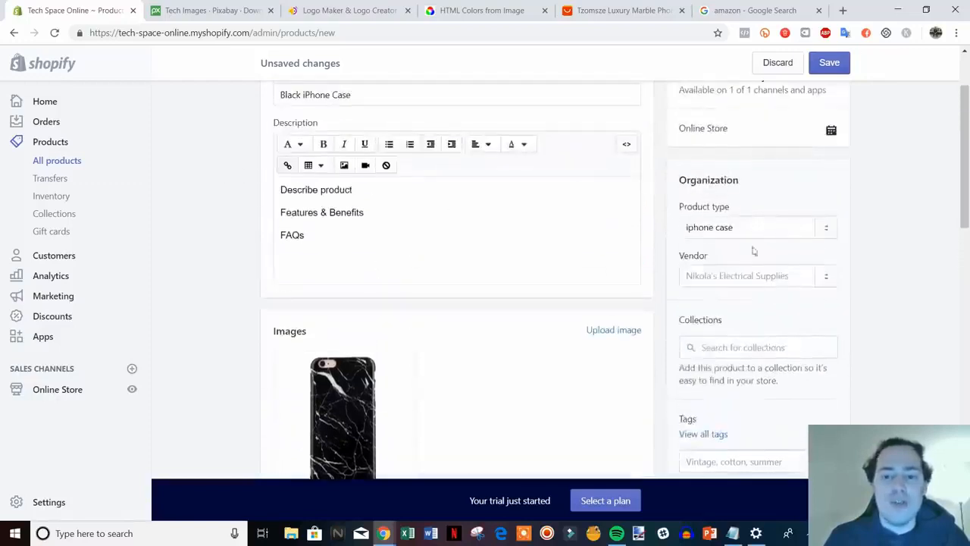
pyautogui.scroll(-1, 884, 288)
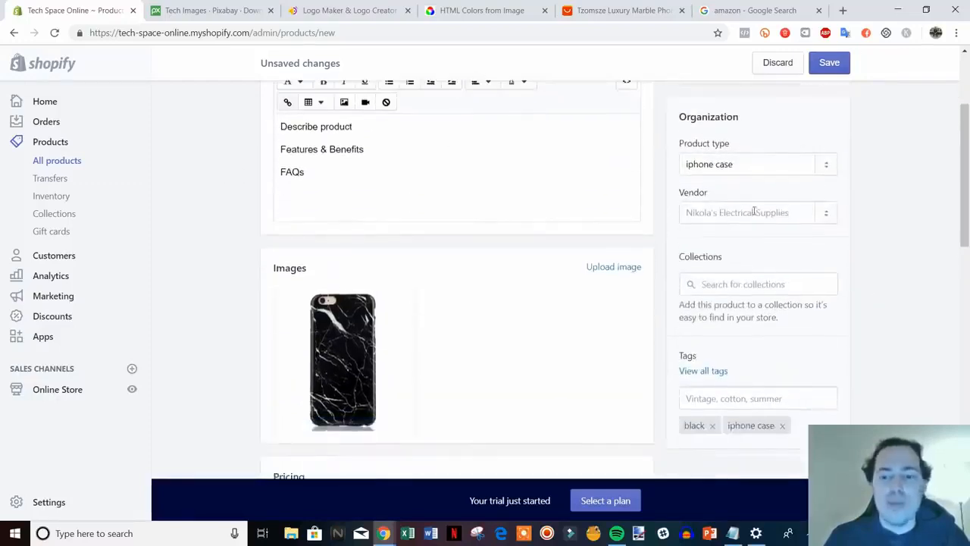
pyautogui.scroll(-3, 755, 212)
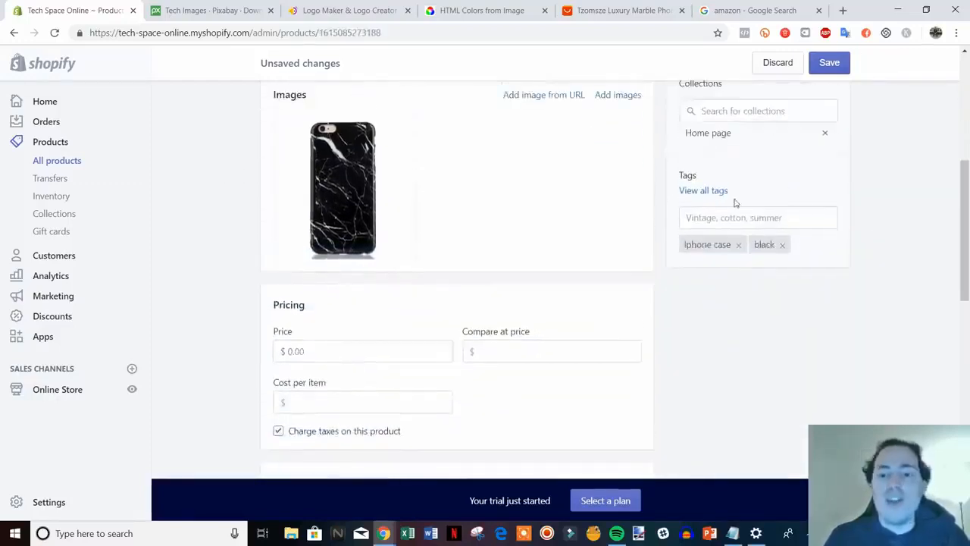
pyautogui.scroll(-1, 761, 318)
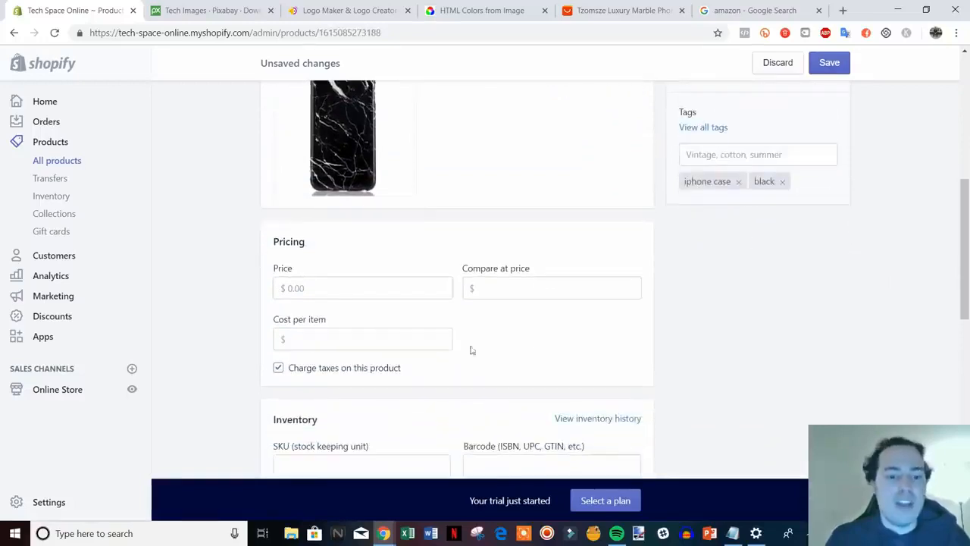
pyautogui.scroll(-1, 420, 303)
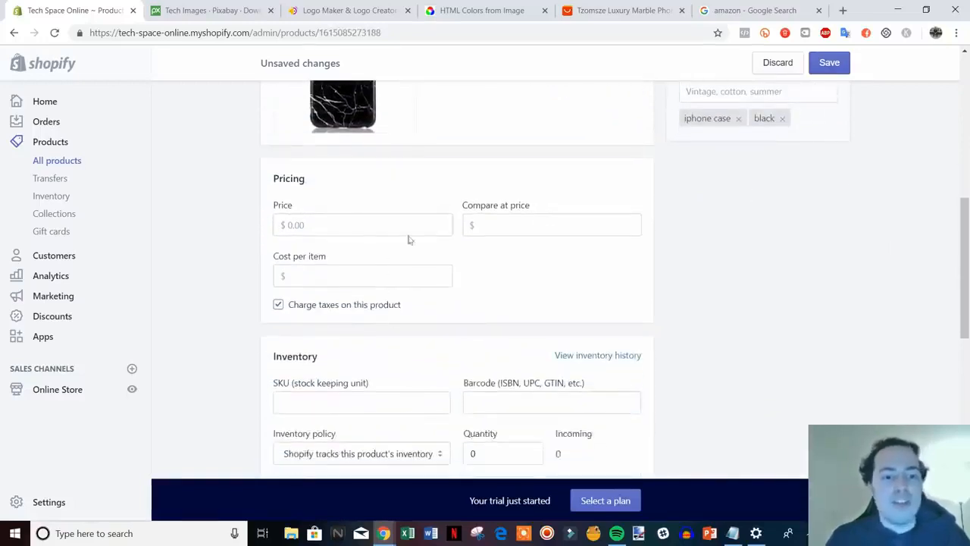
# Set the price to $14.99 and the compare-at price to $19.99.
pyautogui.click(367, 228)
pyautogui.write('14')
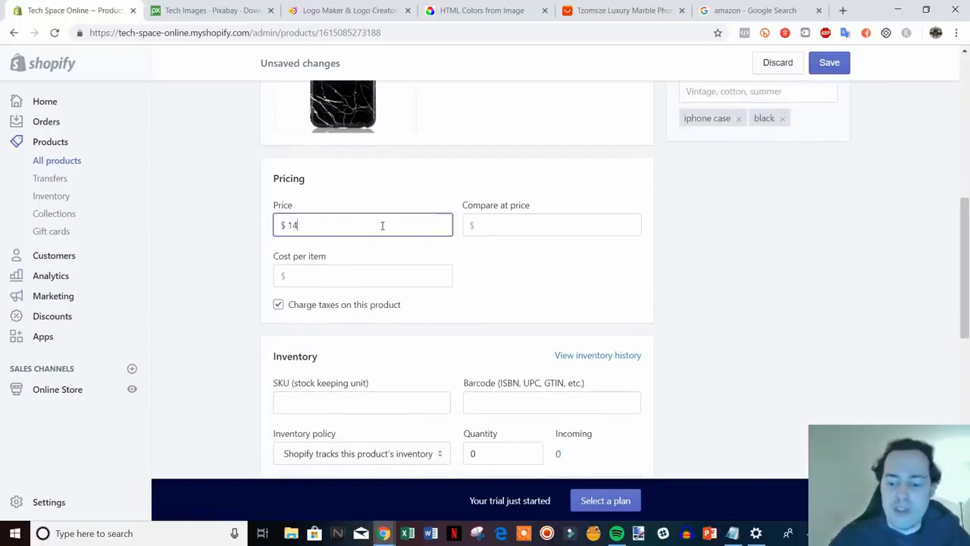
pyautogui.write('.99')
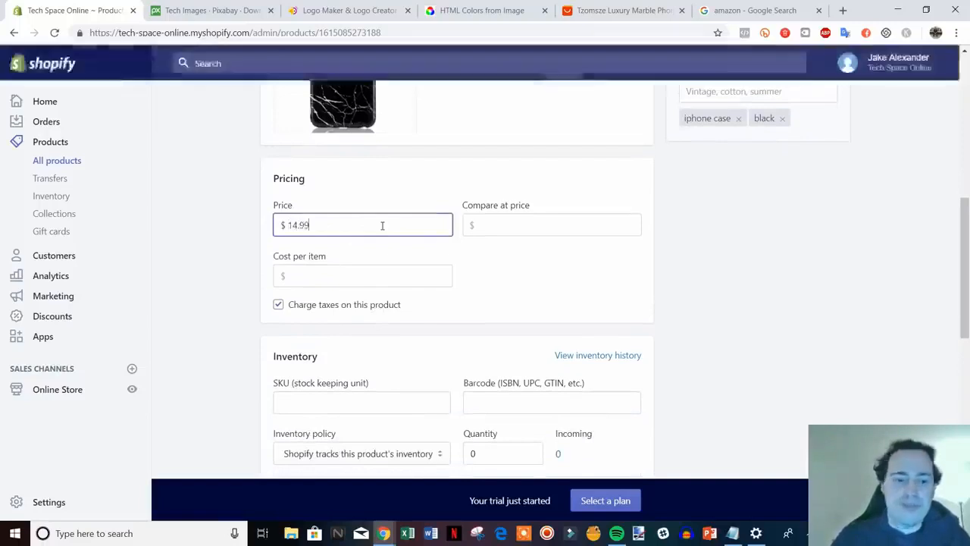
pyautogui.click(583, 221)
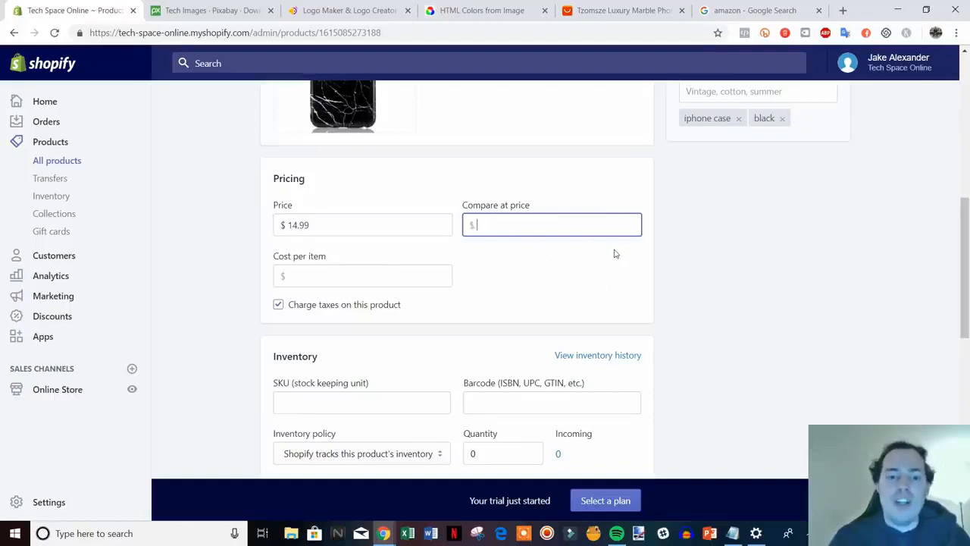
pyautogui.write('19.99')
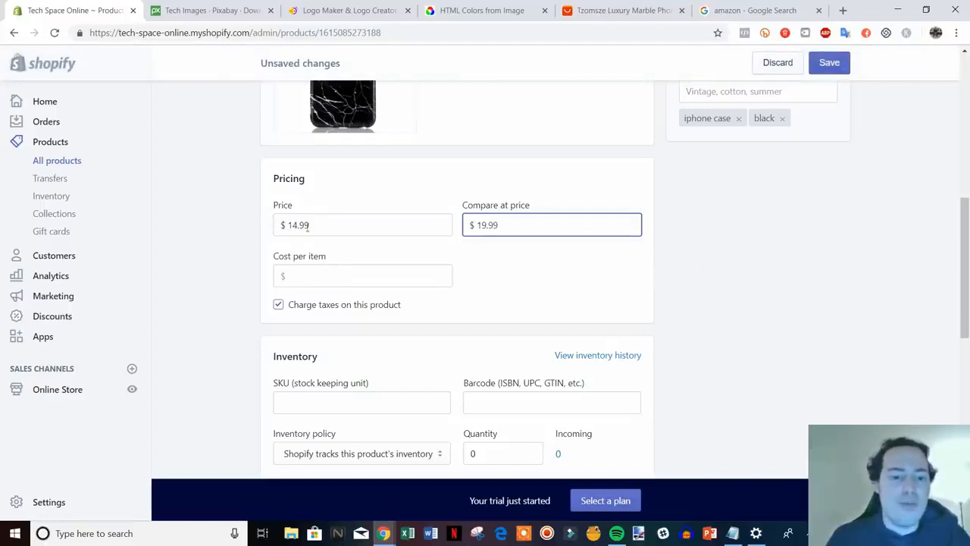
pyautogui.click(672, 281)
pyautogui.scroll(-2, 769, 273)
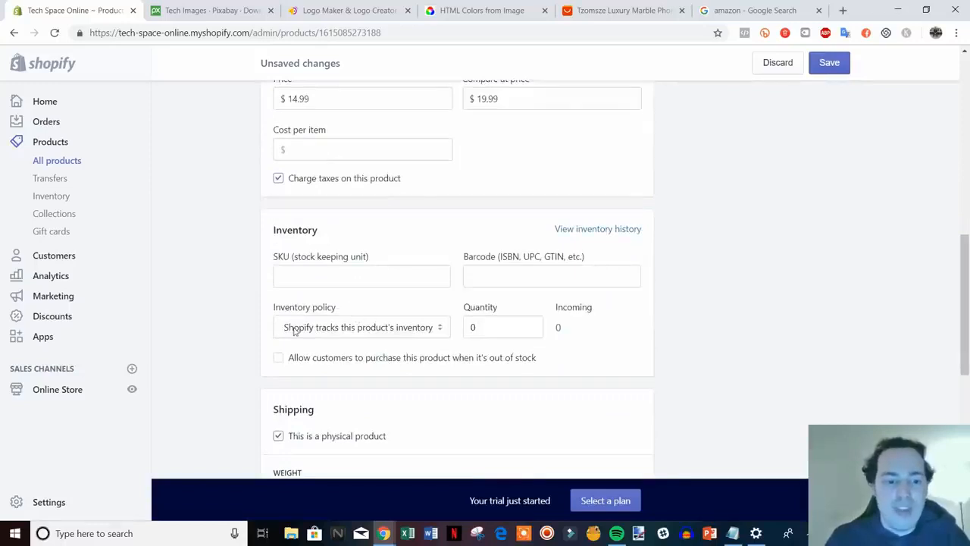
# Raise the iPhone case's stock quantity to 7.
pyautogui.click(480, 331)
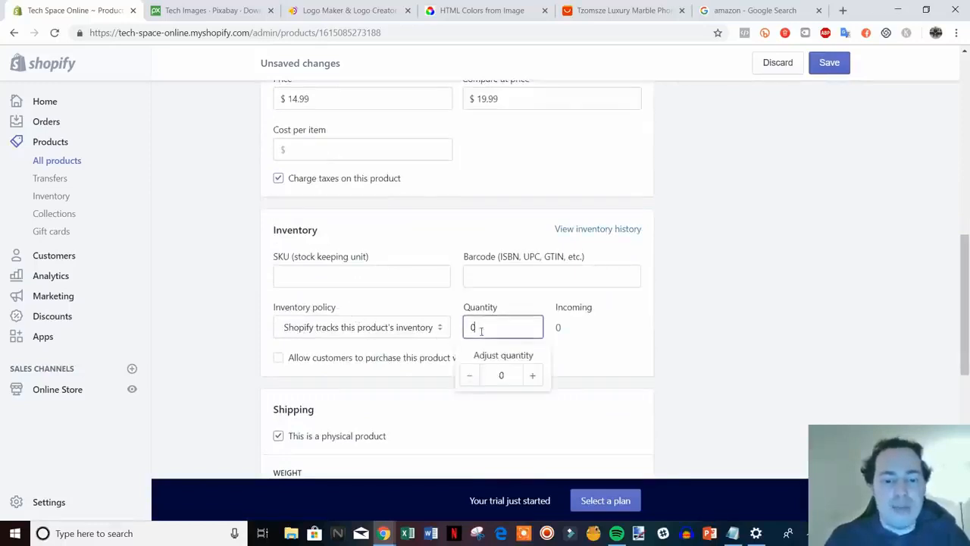
pyautogui.click(532, 376)
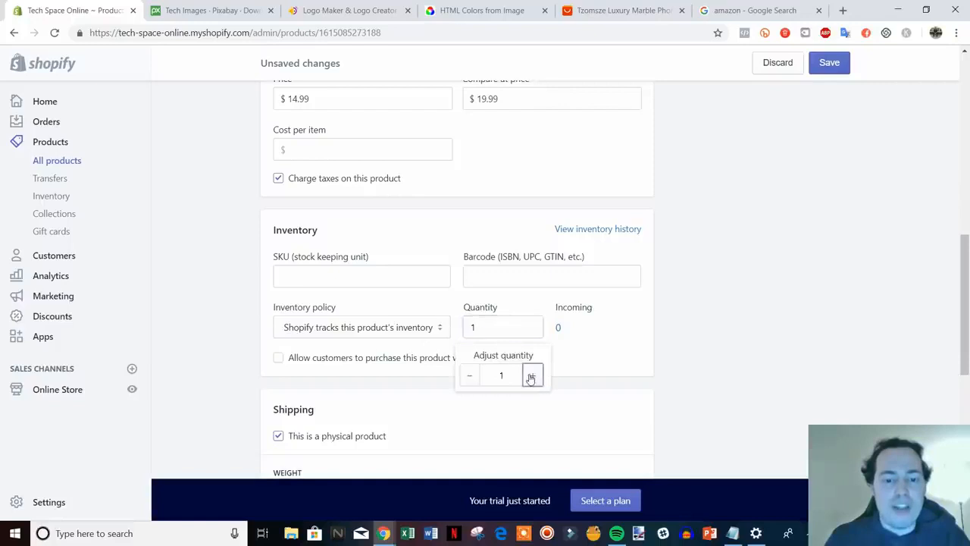
pyautogui.click(532, 376)
pyautogui.click(532, 376)
pyautogui.click(531, 376)
pyautogui.click(531, 376)
pyautogui.click(532, 376)
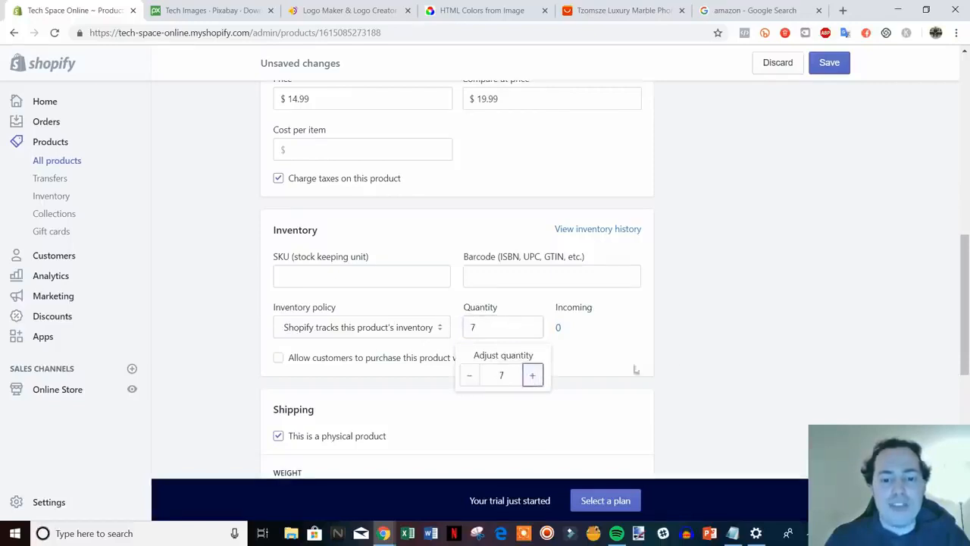
pyautogui.click(751, 362)
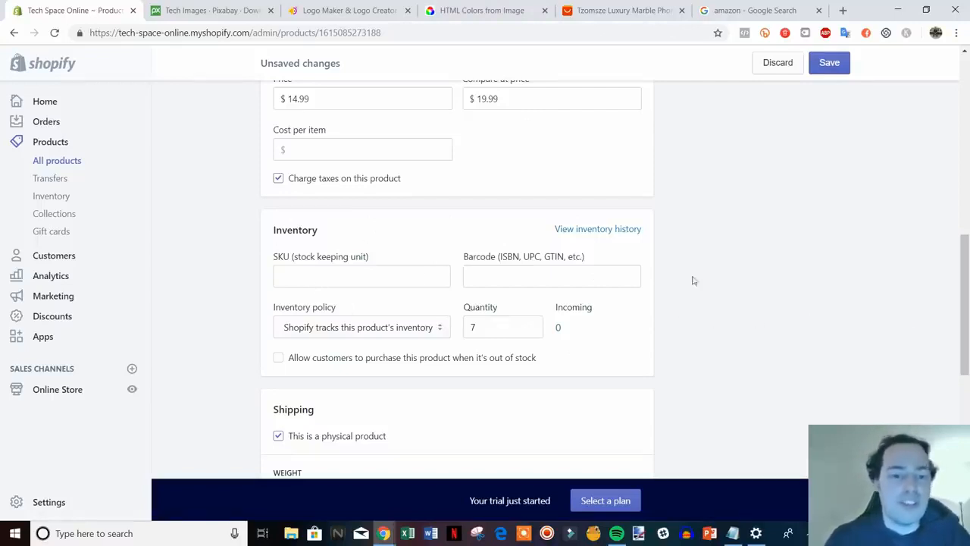
pyautogui.scroll(-1, 695, 316)
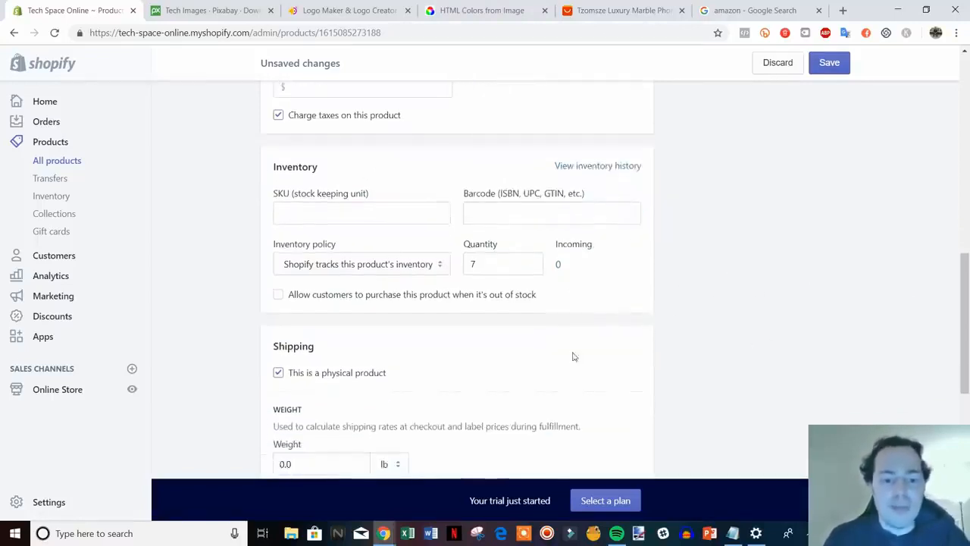
pyautogui.scroll(1, 658, 344)
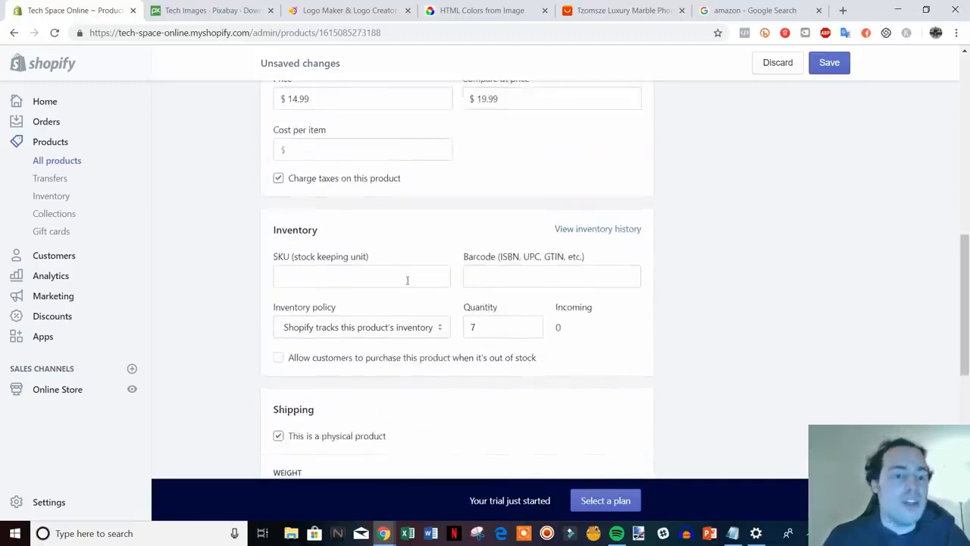
# Give the product the SKU 'iphone-case-black'.
pyautogui.click(350, 281)
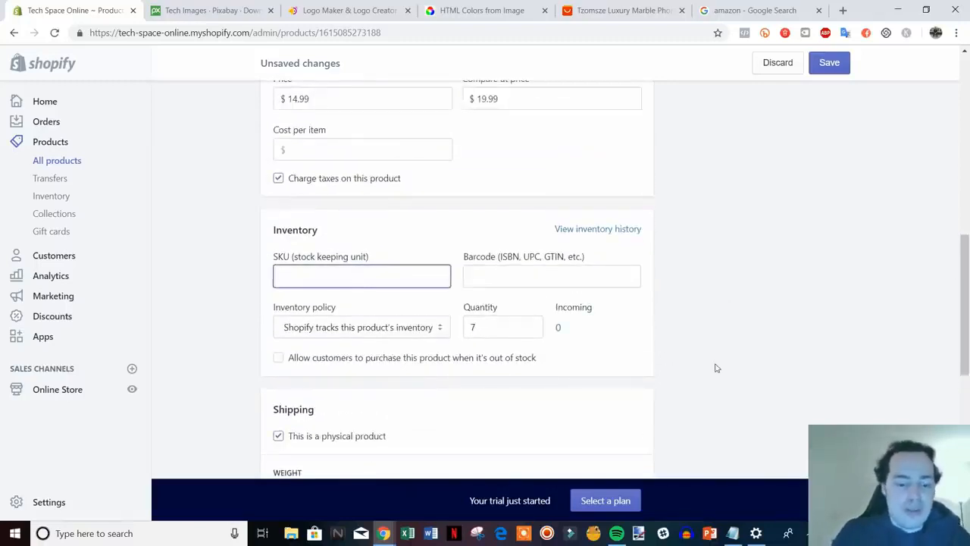
pyautogui.write('iphone-case-black')
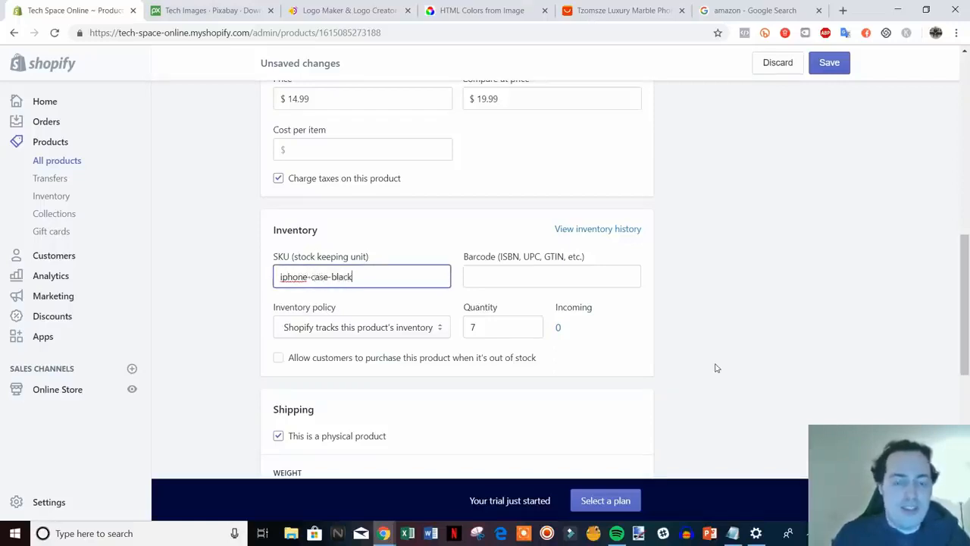
pyautogui.click(722, 355)
pyautogui.scroll(-1, 717, 362)
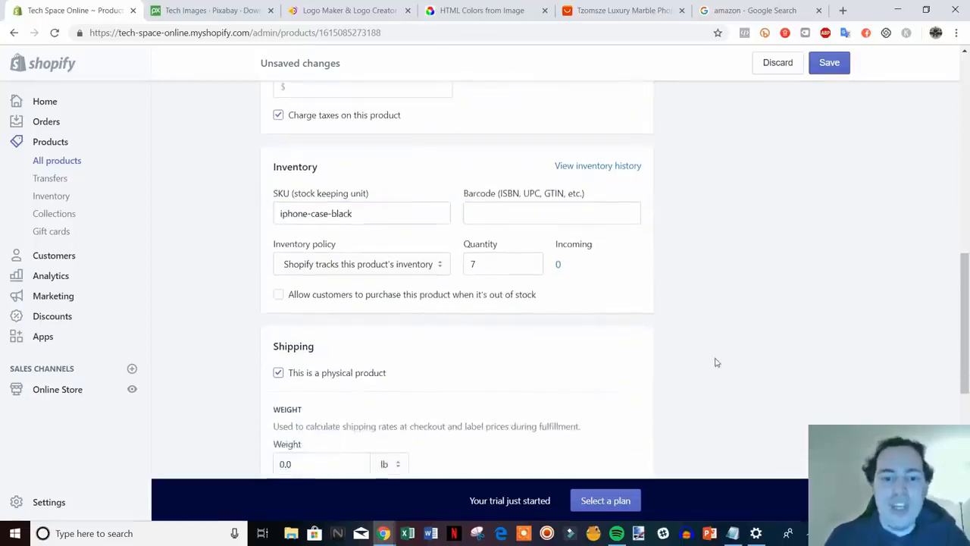
pyautogui.scroll(-1, 649, 271)
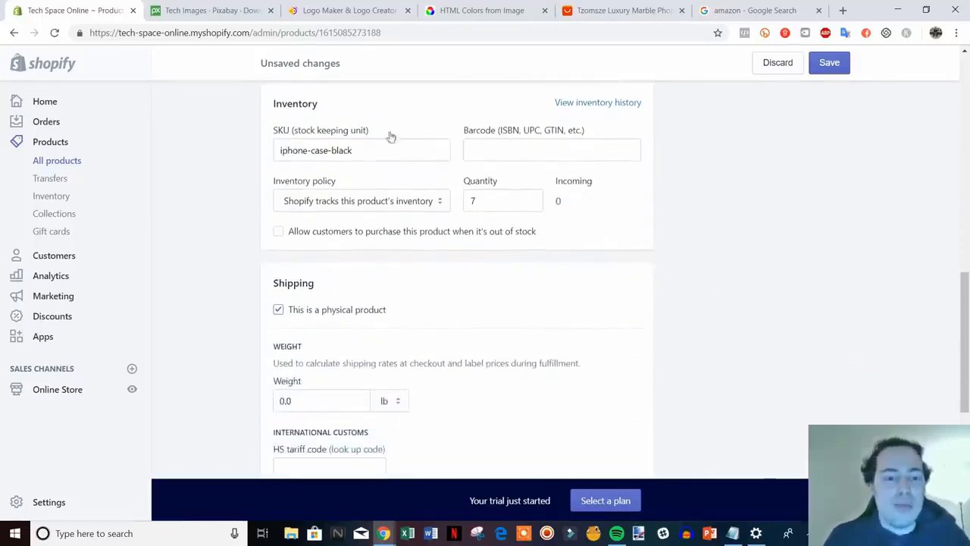
pyautogui.scroll(-1, 830, 267)
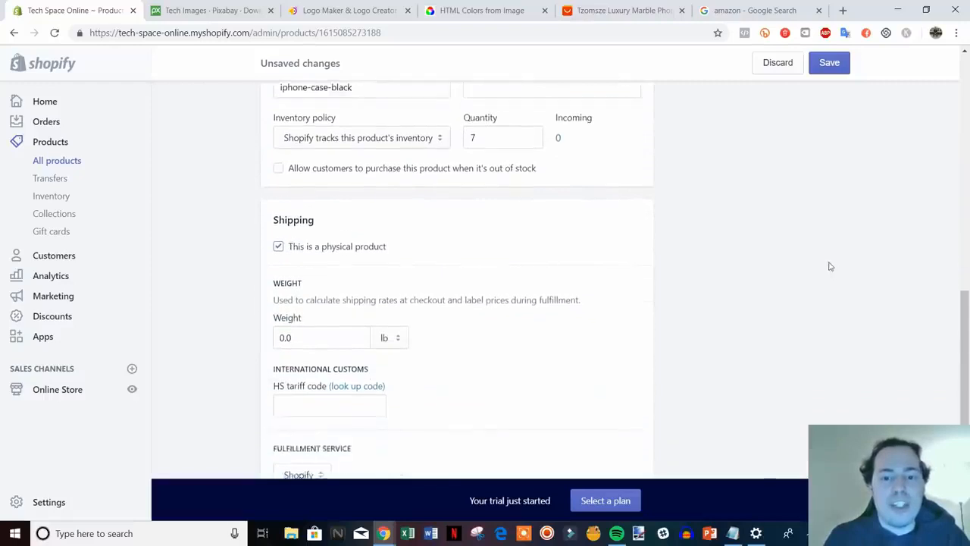
pyautogui.scroll(1, 803, 262)
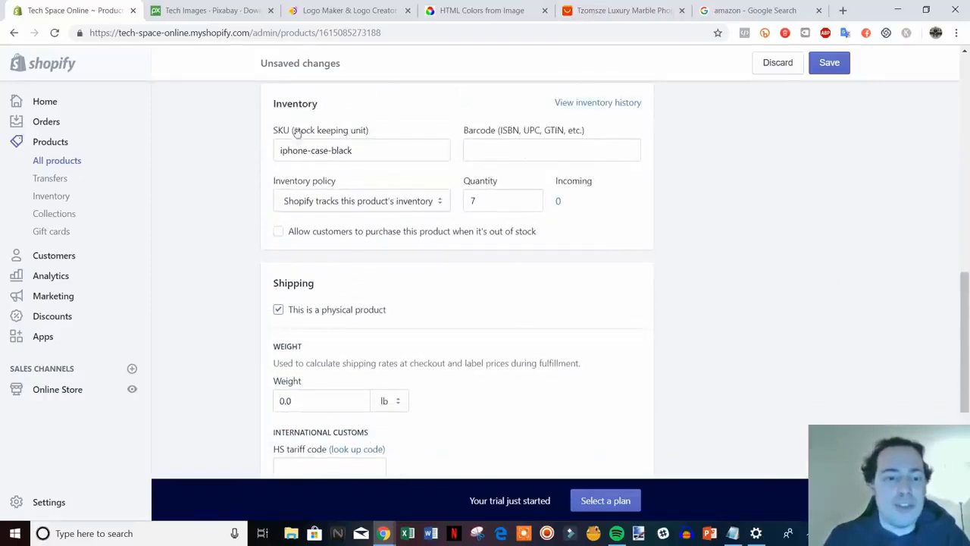
pyautogui.scroll(-1, 710, 258)
pyautogui.scroll(-1, 712, 258)
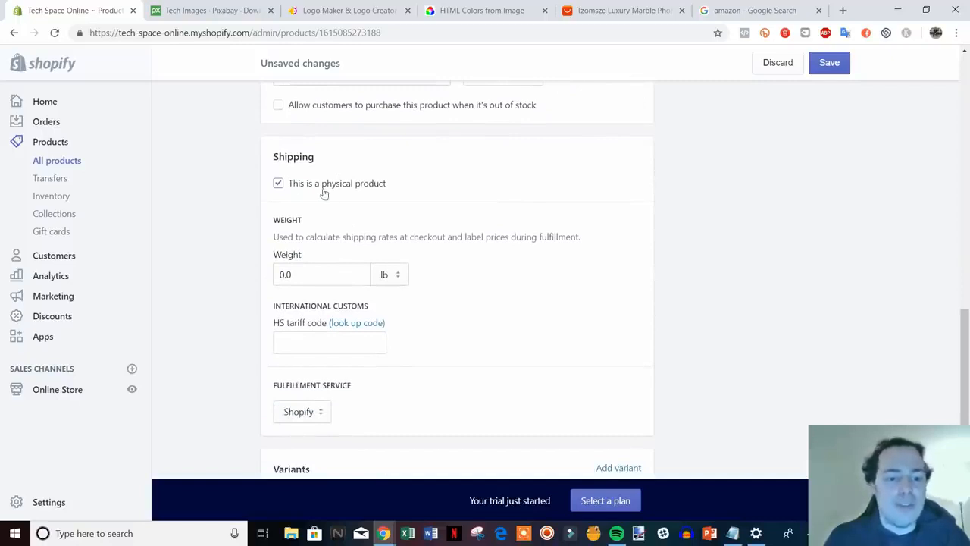
# Change the product's shipping weight from 0.0 to 1.0 lb.
pyautogui.scroll(-1, 716, 274)
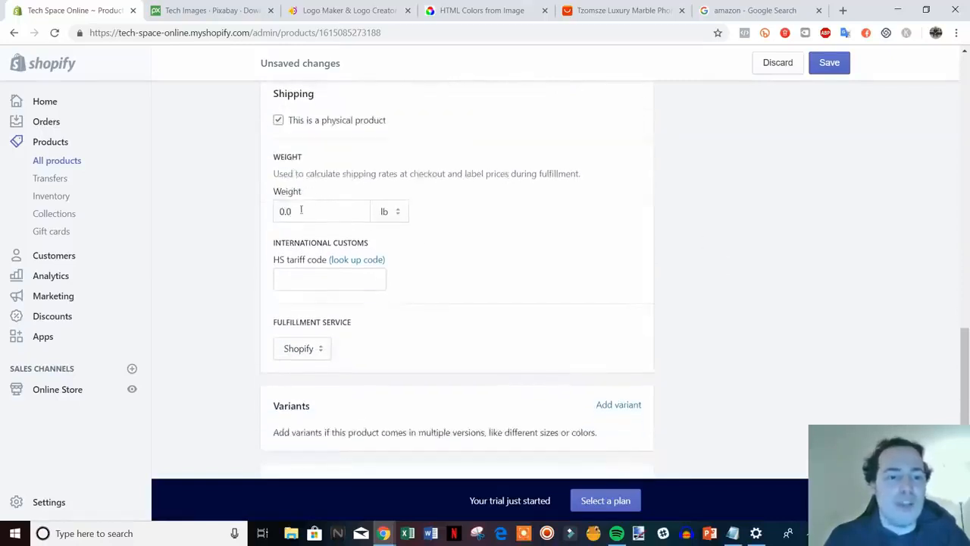
pyautogui.click(301, 211)
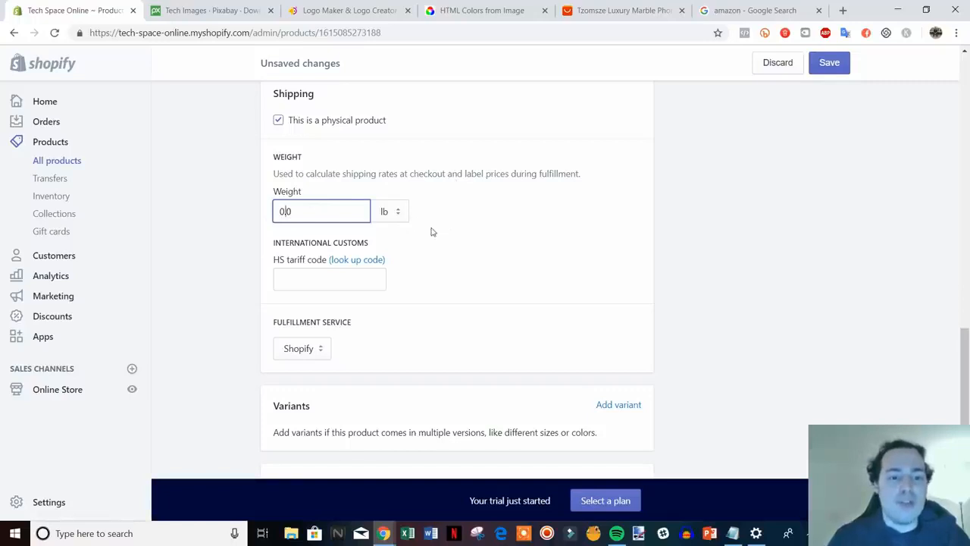
pyautogui.press('BackSpace')
pyautogui.write('1')
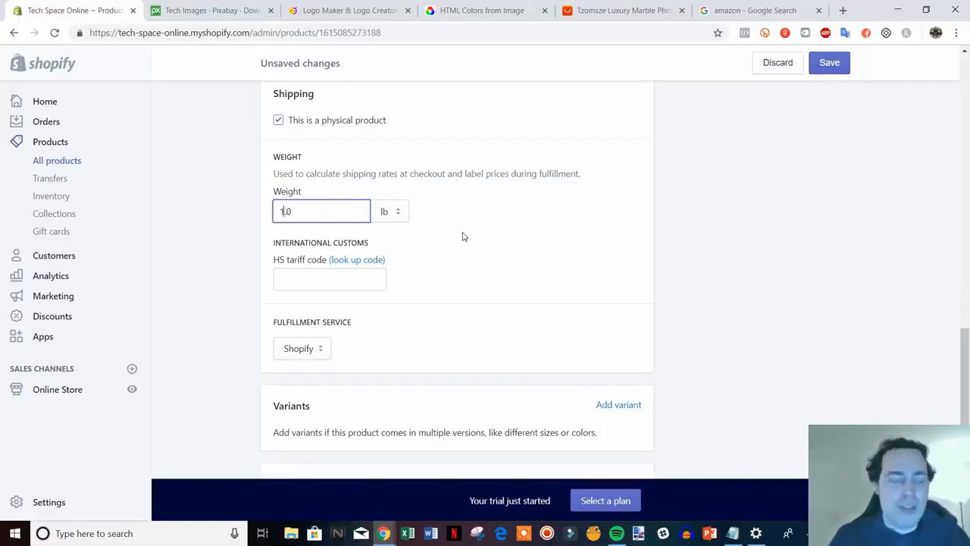
pyautogui.click(705, 259)
# Check the fulfillment service options and keep Shopify as the fulfillment service.
pyautogui.scroll(-1, 704, 260)
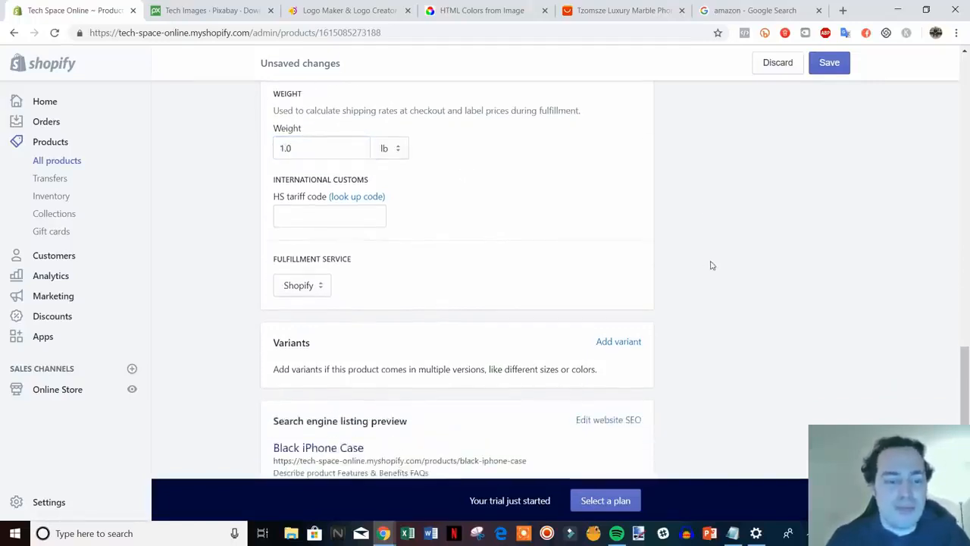
pyautogui.scroll(-1, 673, 255)
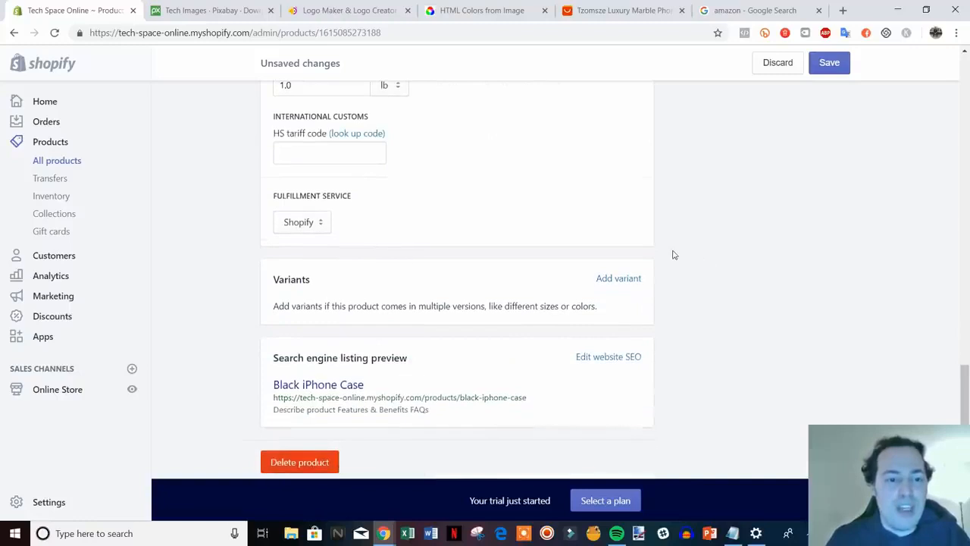
pyautogui.click(306, 225)
pyautogui.click(313, 225)
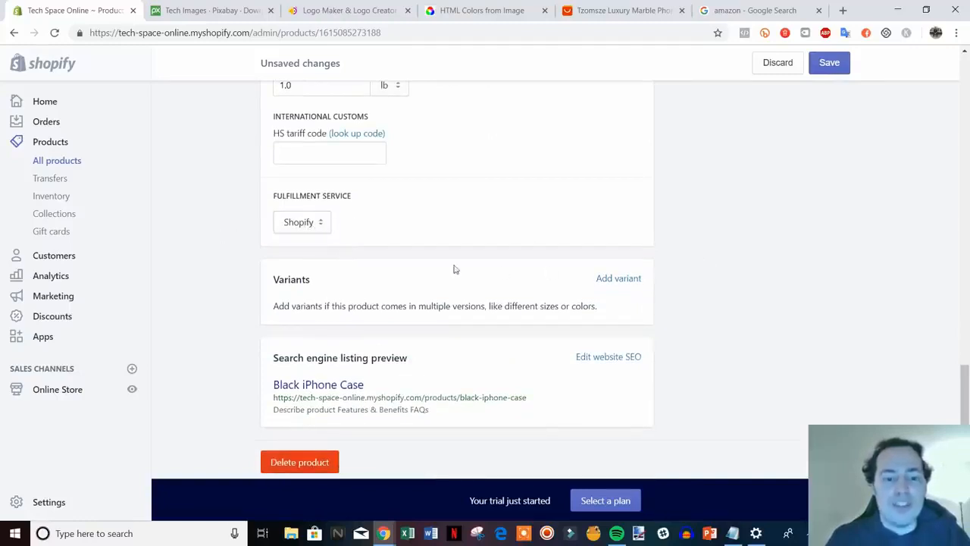
pyautogui.scroll(-1, 453, 266)
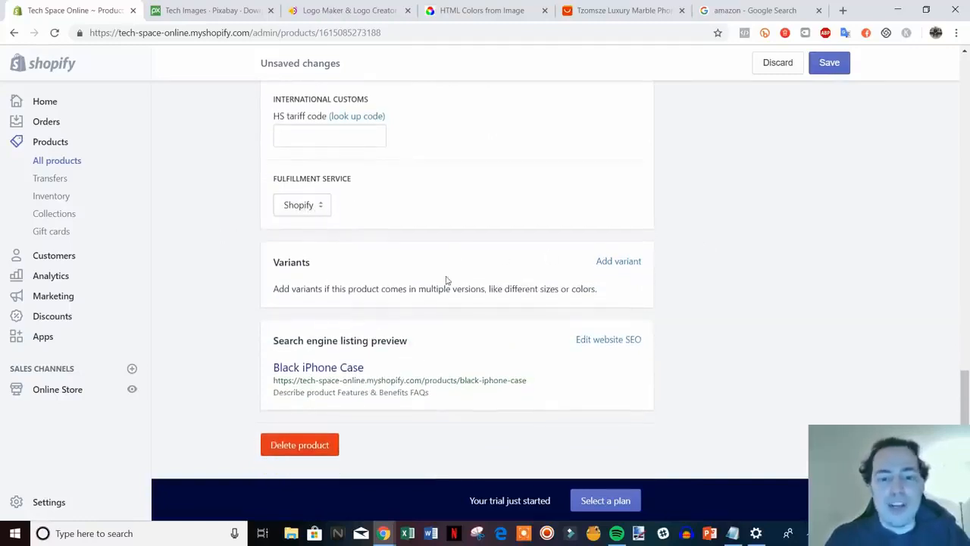
# Add a variant option and rename it from Size to 'Phone Type'.
pyautogui.click(615, 263)
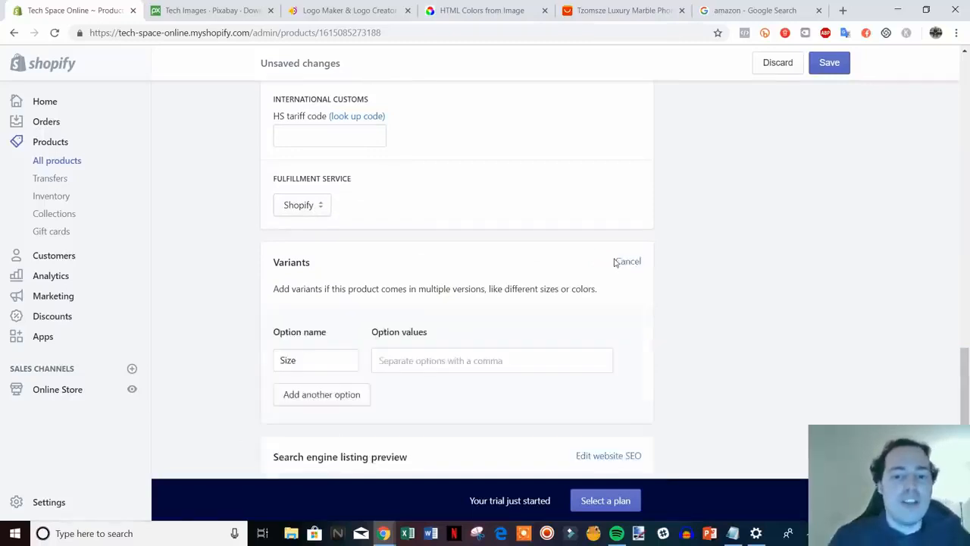
pyautogui.scroll(-1, 475, 329)
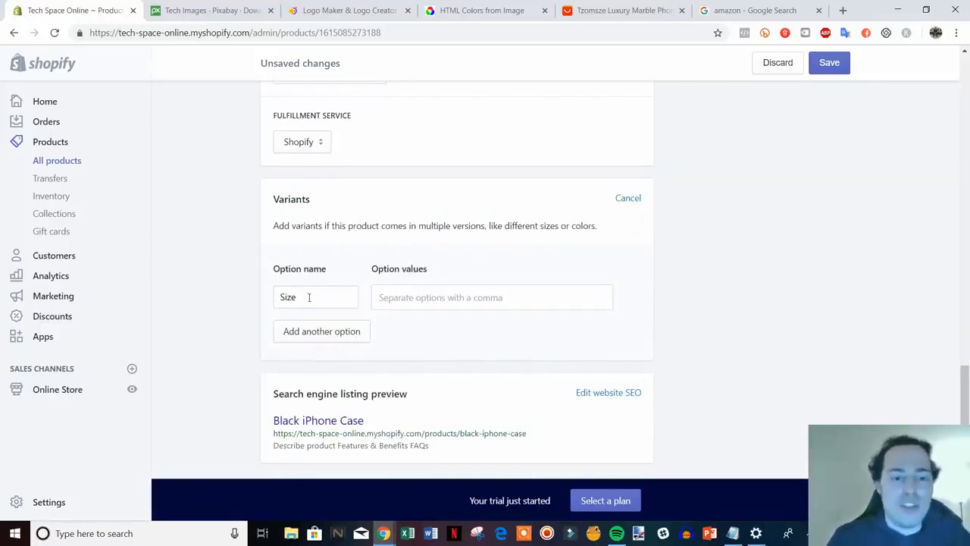
pyautogui.moveTo(309, 298); pyautogui.dragTo(261, 297)
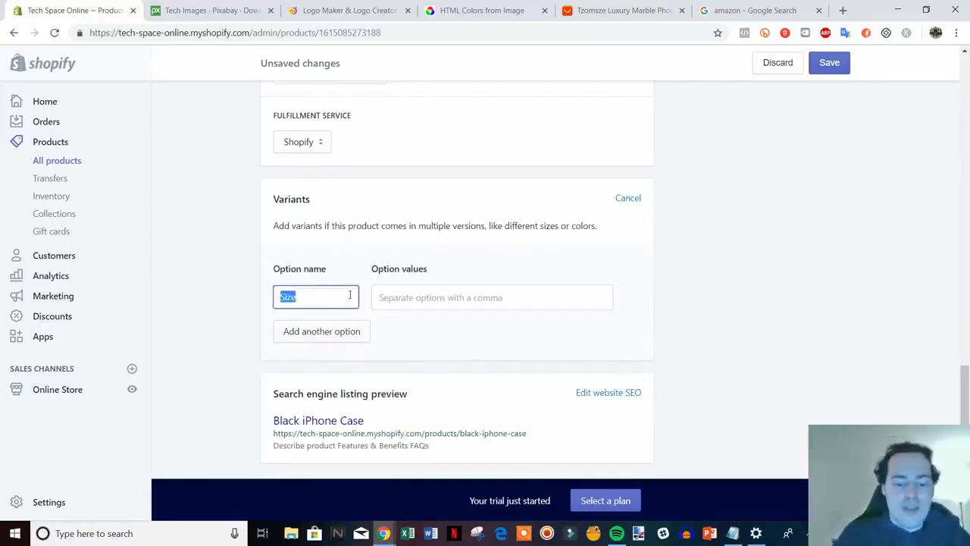
pyautogui.write('Phone T')
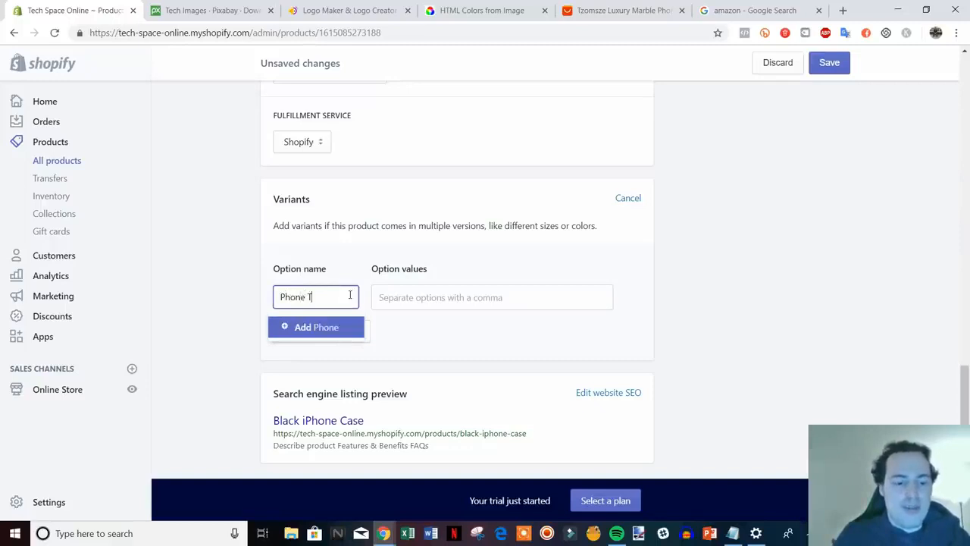
pyautogui.write('ype')
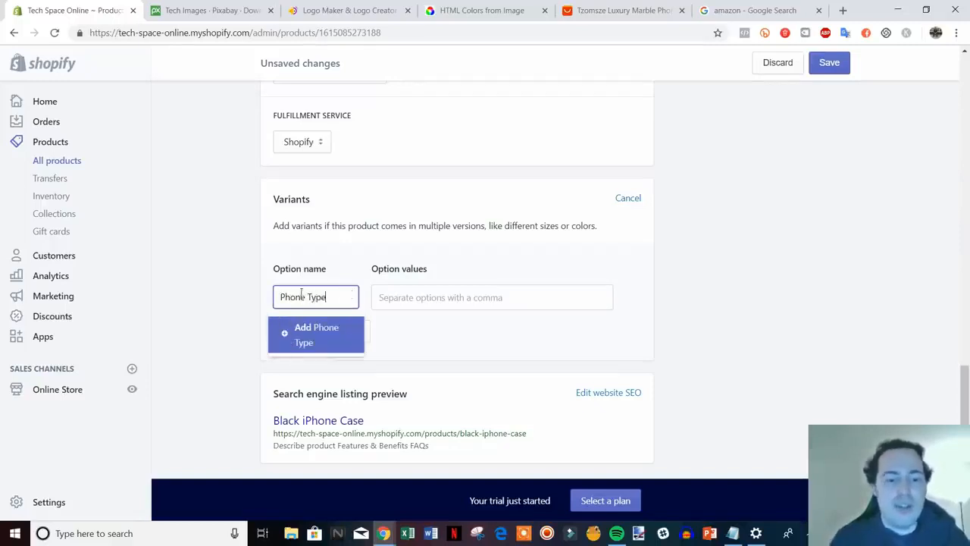
pyautogui.click(415, 306)
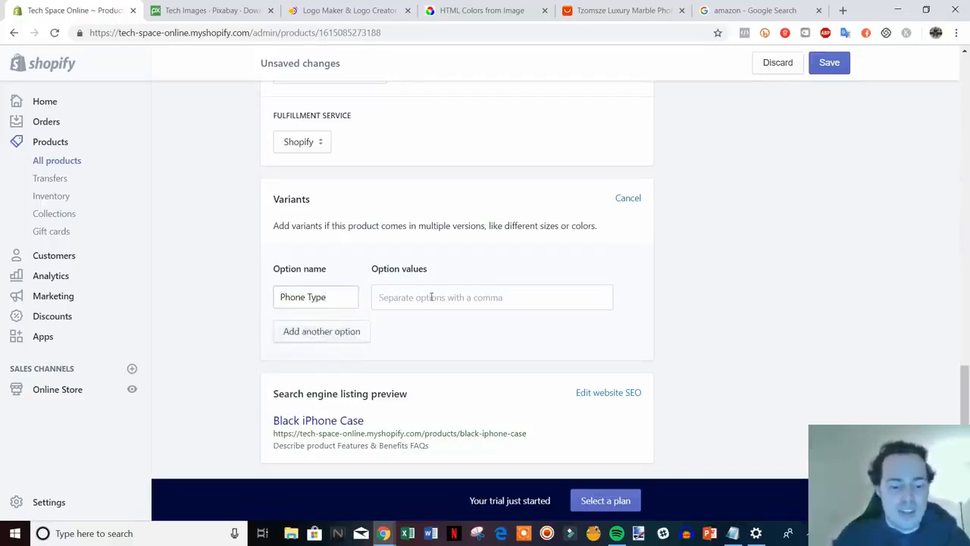
# Enter the Phone Type values 6, 6s, 7, 7plus and X.
pyautogui.write('6')
pyautogui.press('Return')
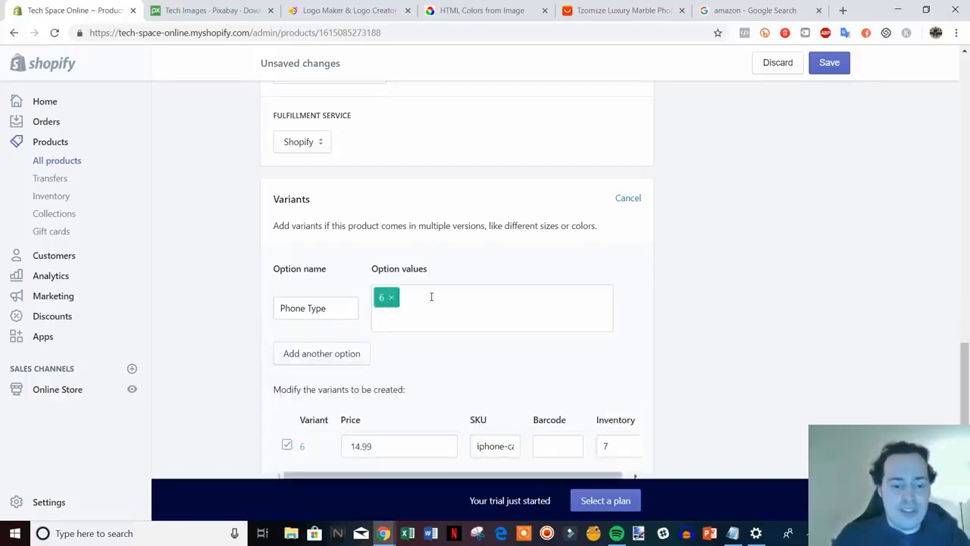
pyautogui.write('6s')
pyautogui.press('Return')
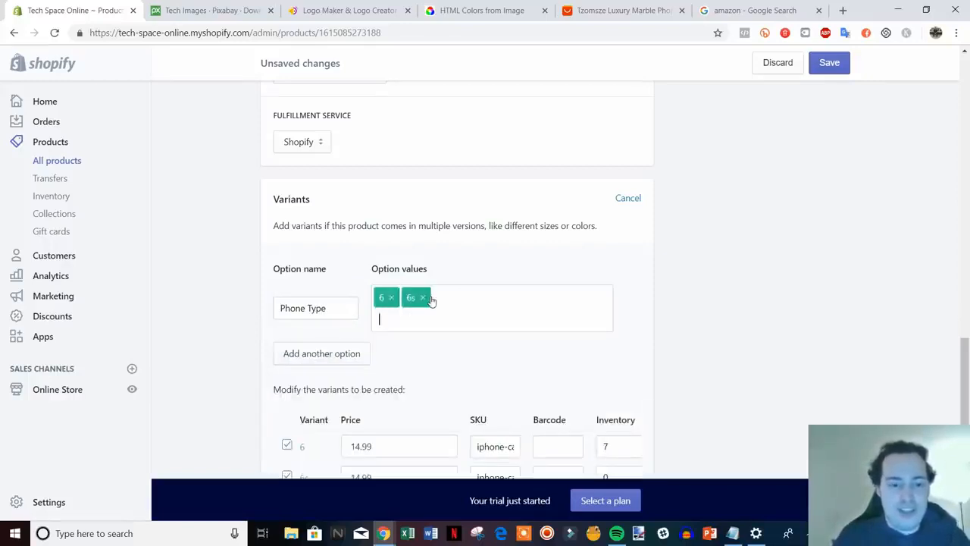
pyautogui.write('7')
pyautogui.press('Return')
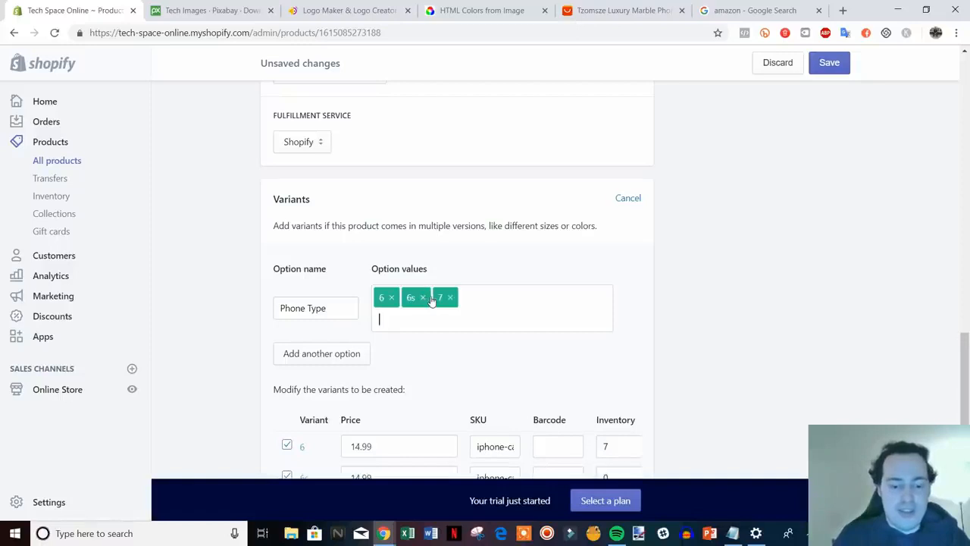
pyautogui.write('7plus')
pyautogui.press('Return')
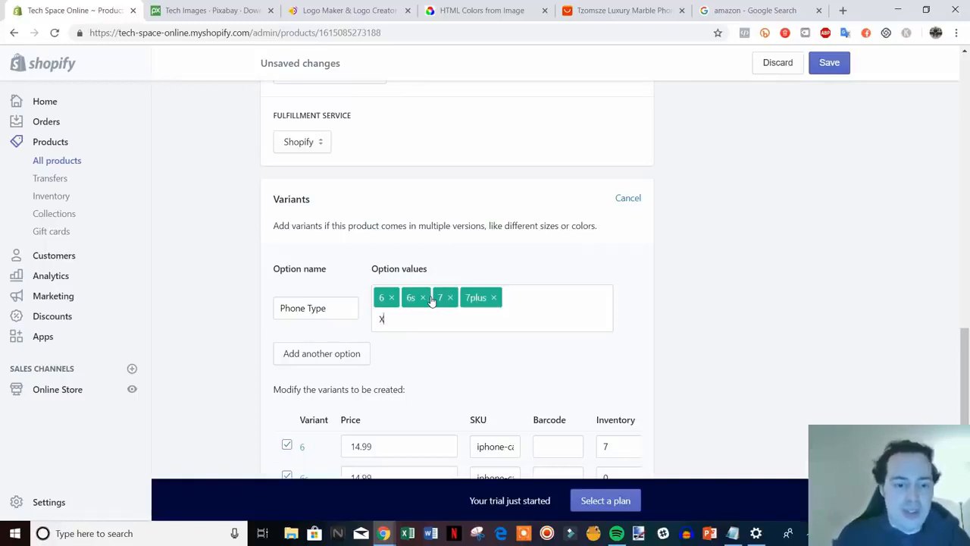
pyautogui.press('Return')
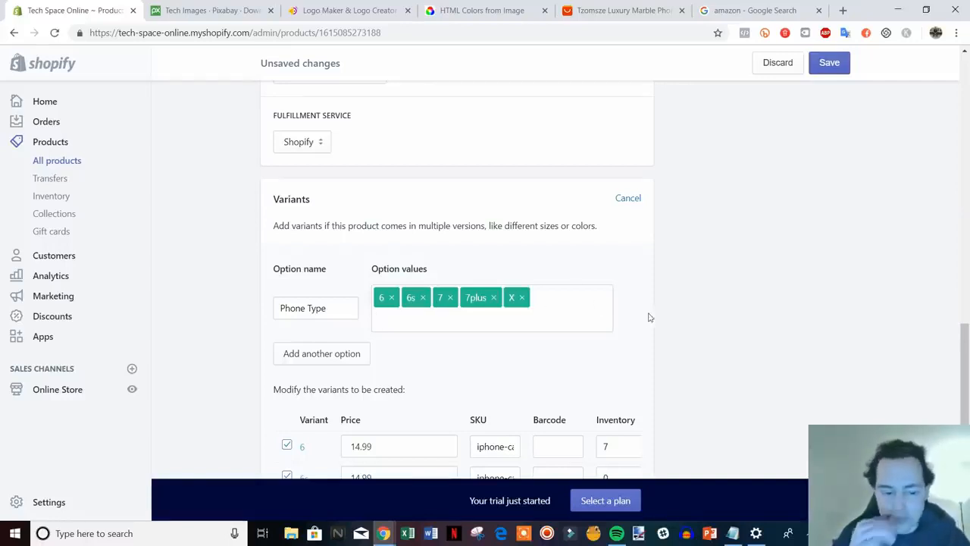
pyautogui.scroll(-3, 568, 308)
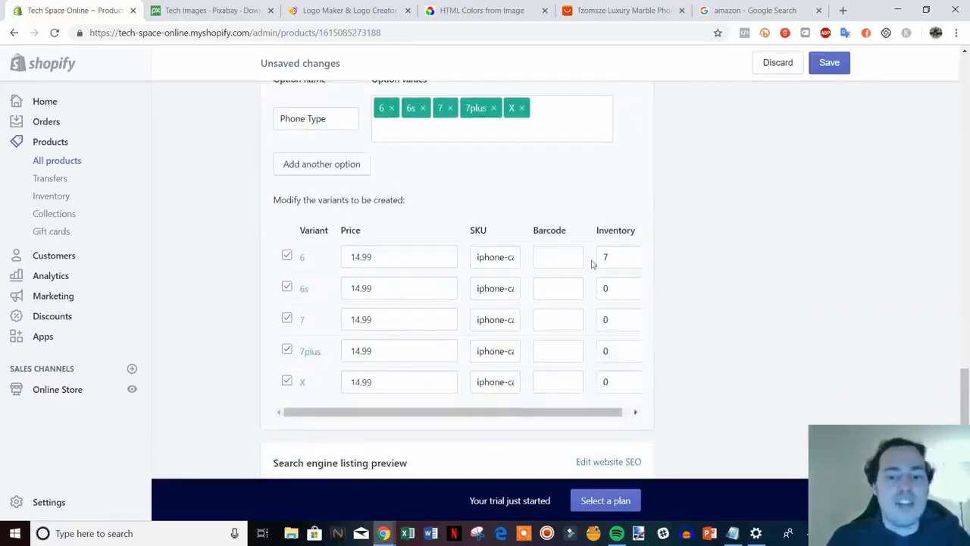
# Review the 6s, 7 and 7plus variant prices, leaving them at 14.99.
pyautogui.click(393, 287)
pyautogui.click(379, 316)
pyautogui.click(371, 350)
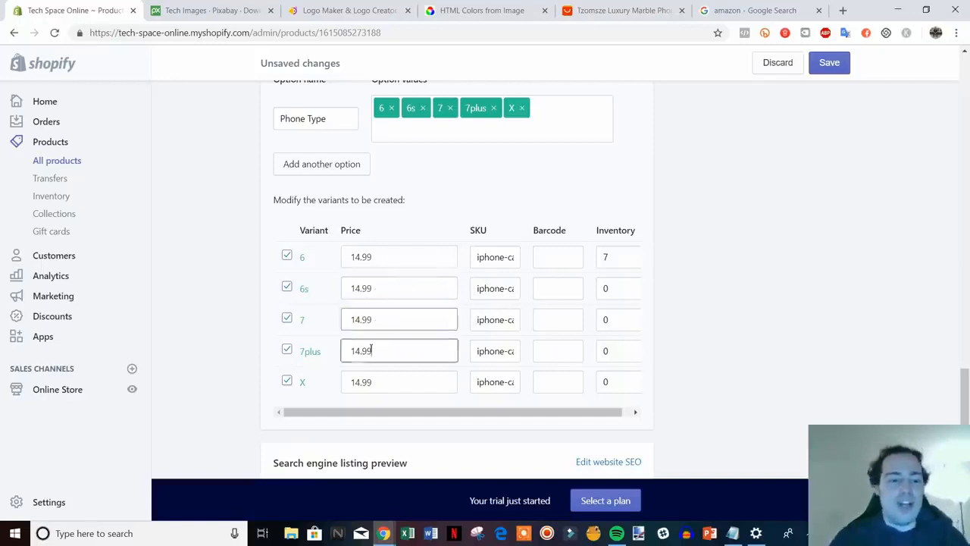
pyautogui.moveTo(371, 349)
pyautogui.mouseDown()
pyautogui.moveTo(355, 352)
pyautogui.moveTo(397, 356)
pyautogui.moveTo(355, 357)
pyautogui.mouseUp()
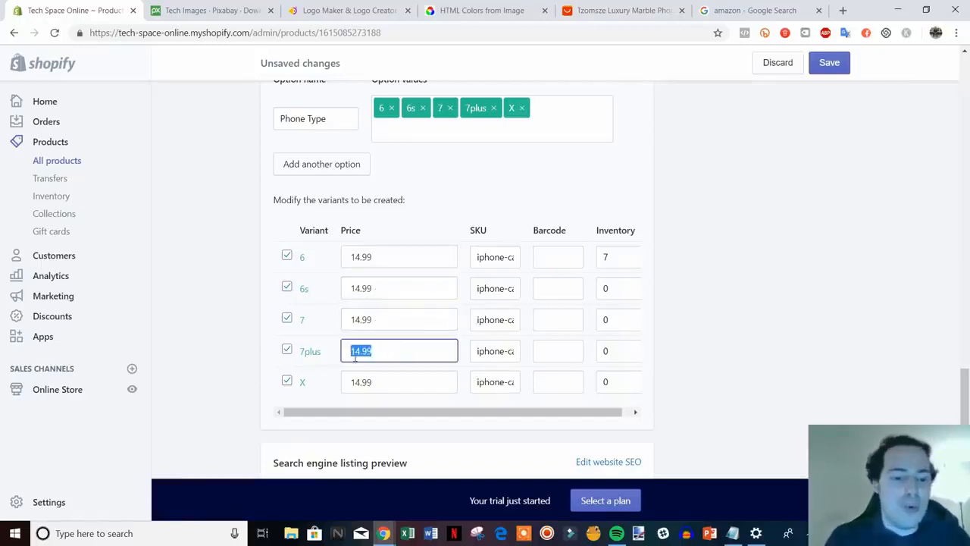
pyautogui.click(395, 349)
# Set the inventory of the 6s, 7, 7plus and X variants to 7.
pyautogui.click(601, 296)
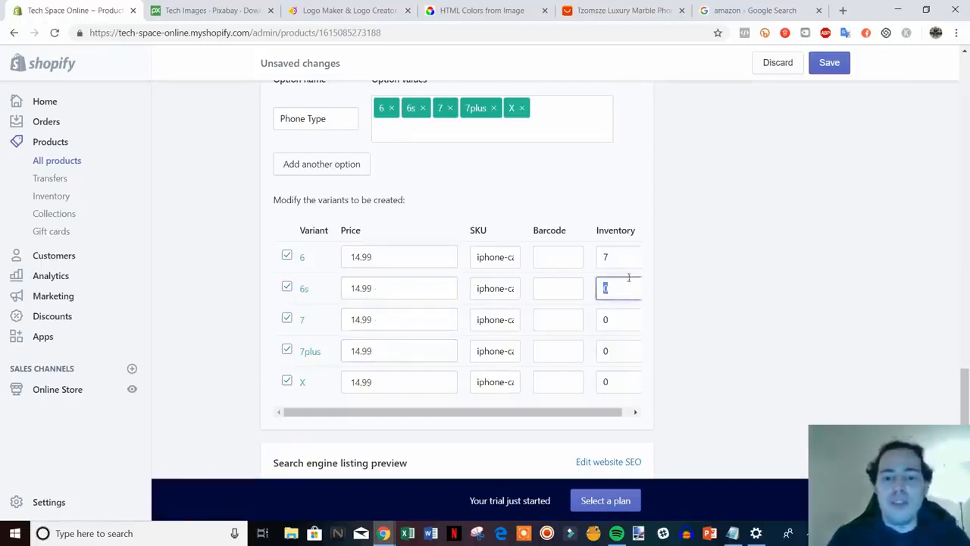
pyautogui.write('7')
pyautogui.click(619, 312)
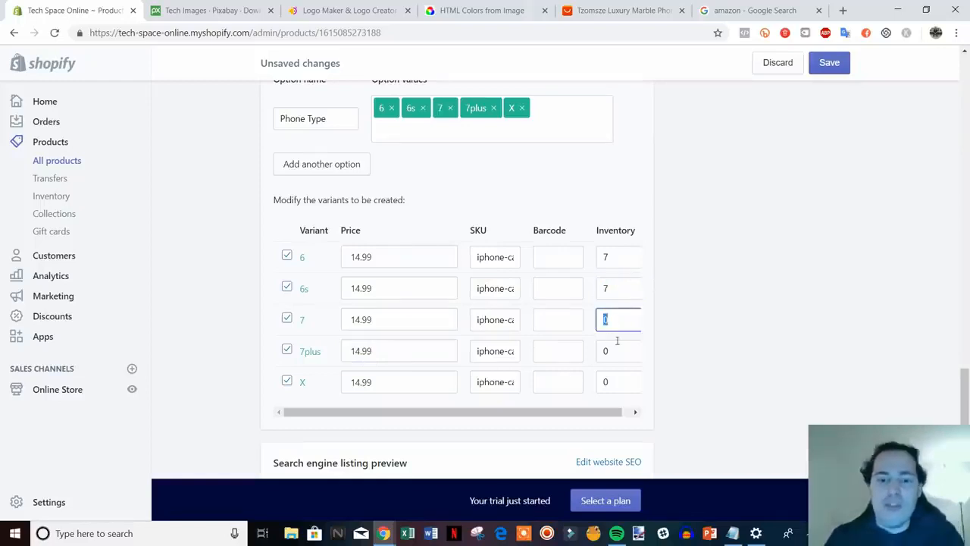
pyautogui.click(614, 354)
pyautogui.write('7')
pyautogui.click(605, 383)
pyautogui.write('7')
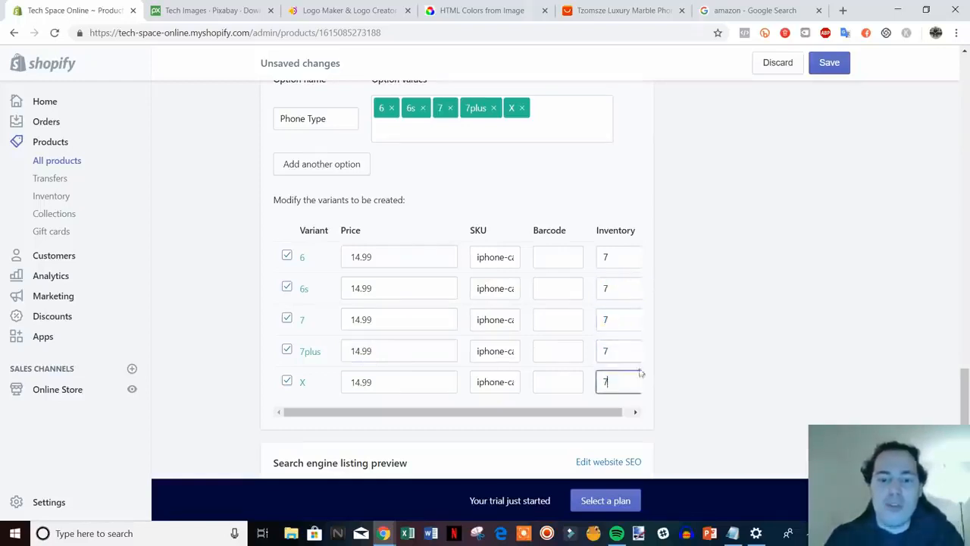
pyautogui.click(671, 364)
pyautogui.scroll(-2, 682, 361)
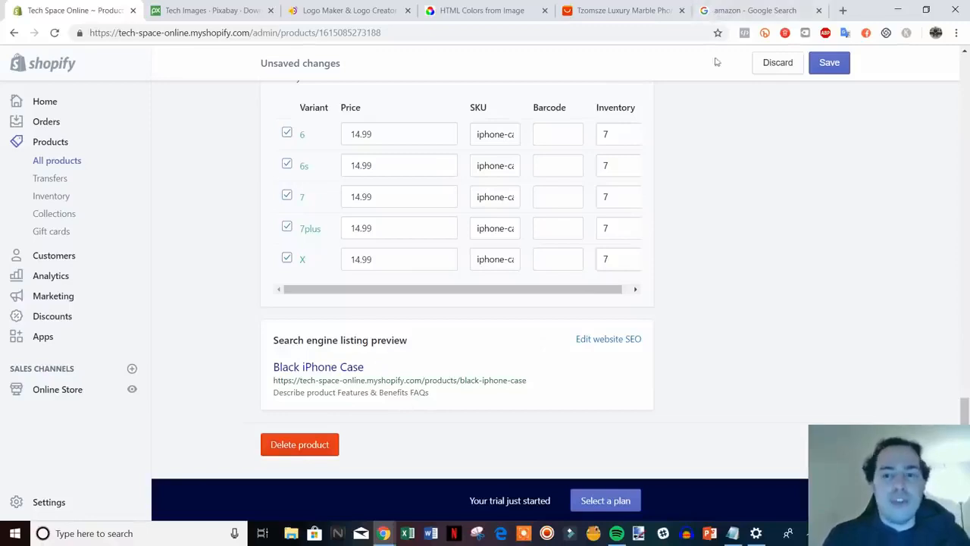
pyautogui.click(737, 9)
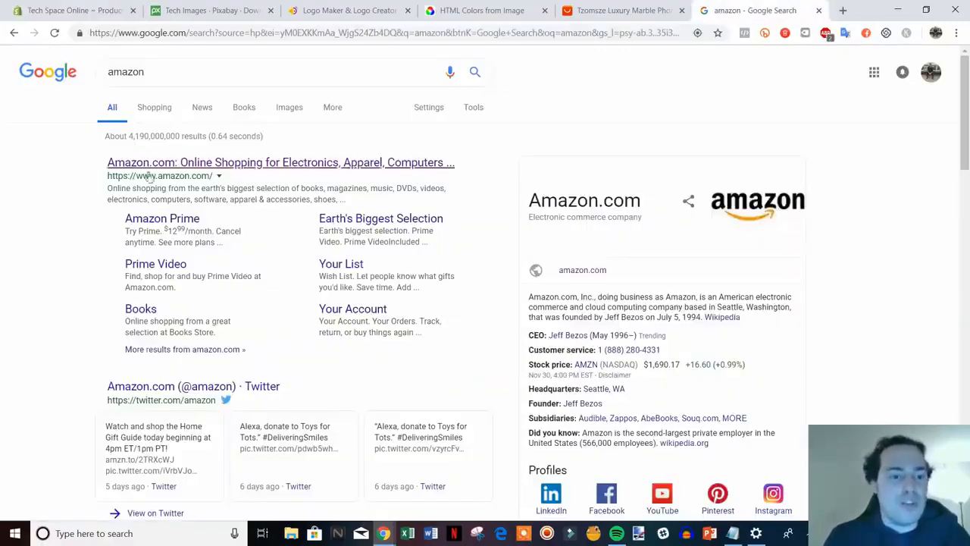
pyautogui.click(102, 6)
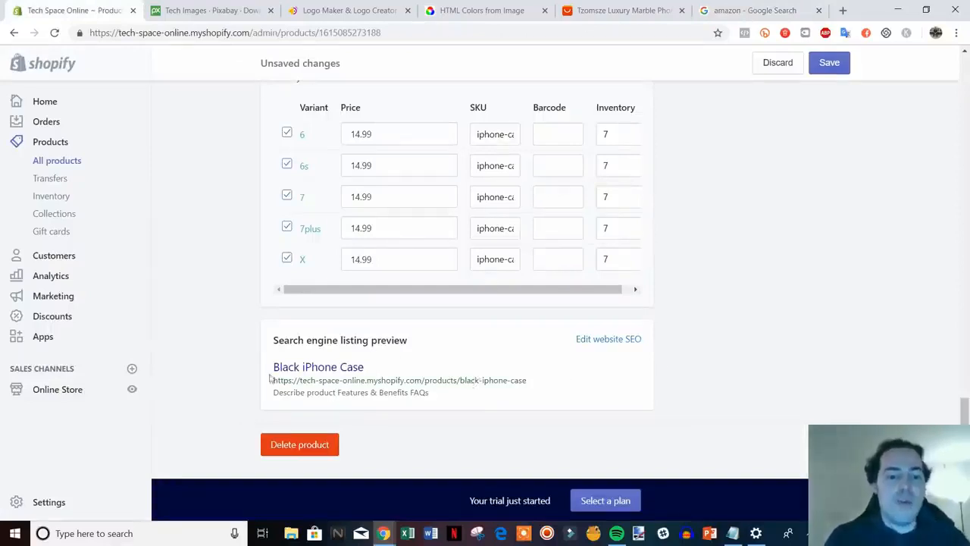
# Edit the SEO page title to 'Black iPhone Case | Fits All iPhones | Tech Space Online'.
pyautogui.click(620, 341)
pyautogui.scroll(-1, 821, 392)
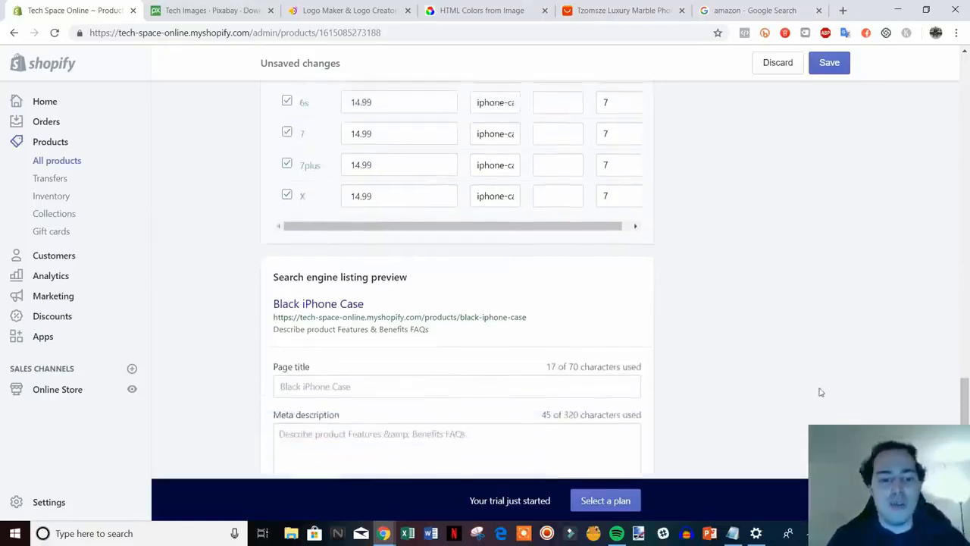
pyautogui.scroll(-1, 816, 386)
pyautogui.scroll(-1, 761, 303)
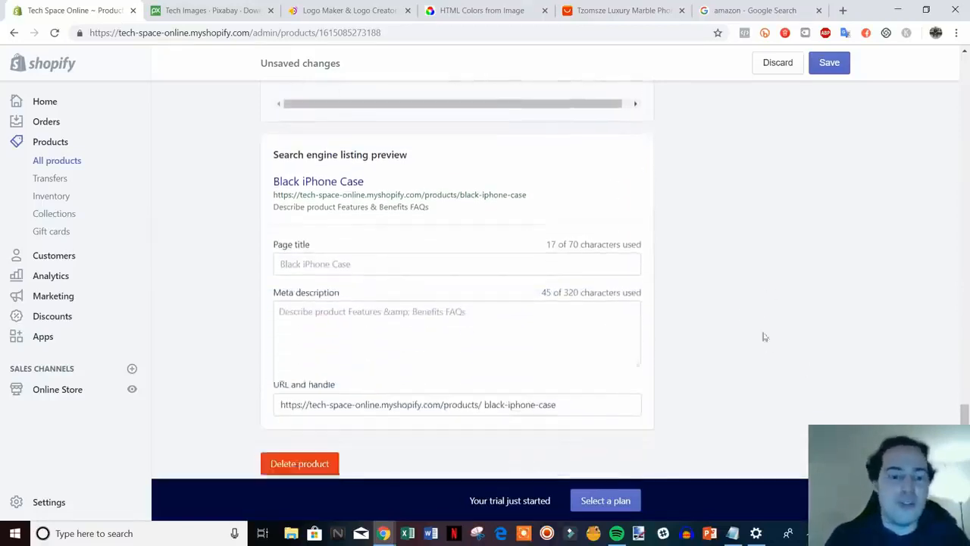
pyautogui.click(419, 262)
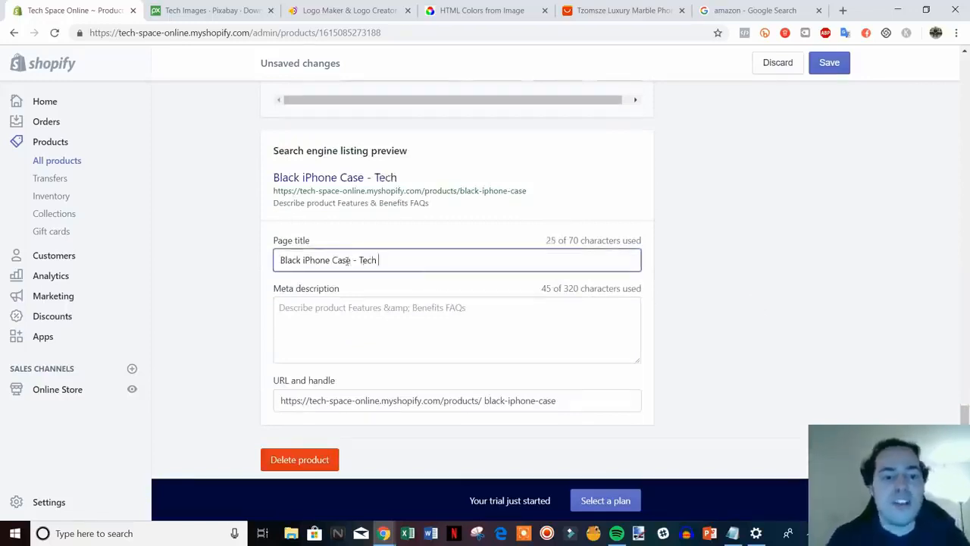
pyautogui.write('- Tech Spa')
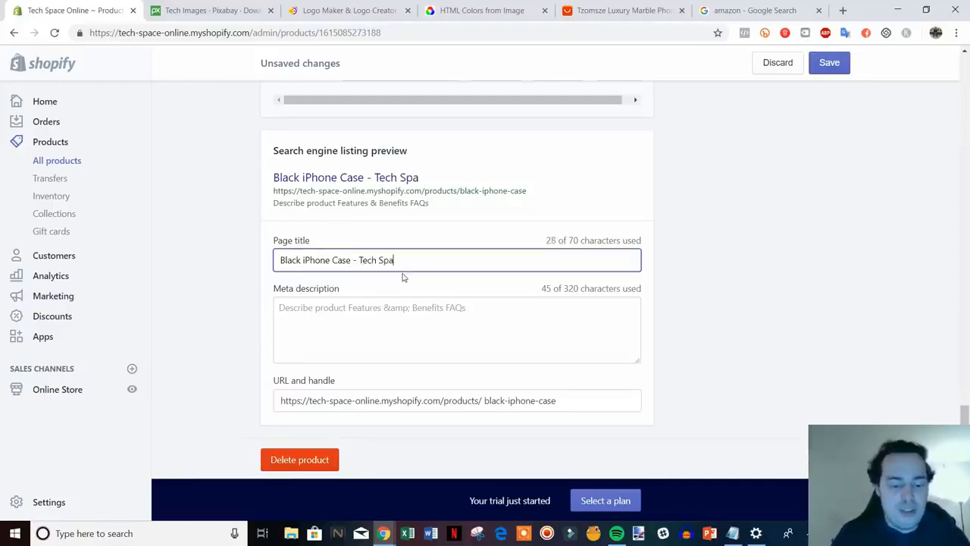
pyautogui.write('ce Online')
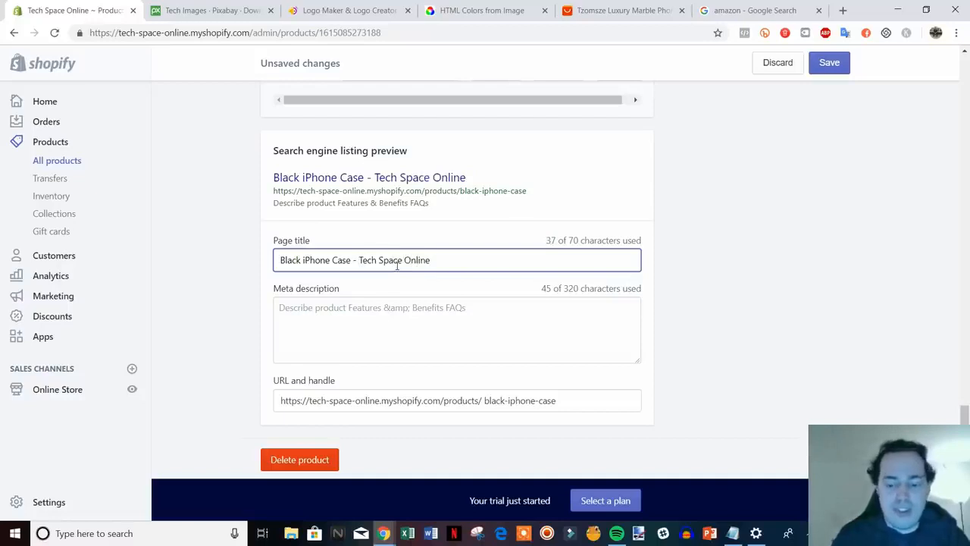
pyautogui.press('BackSpace')
pyautogui.write('| Fits Al')
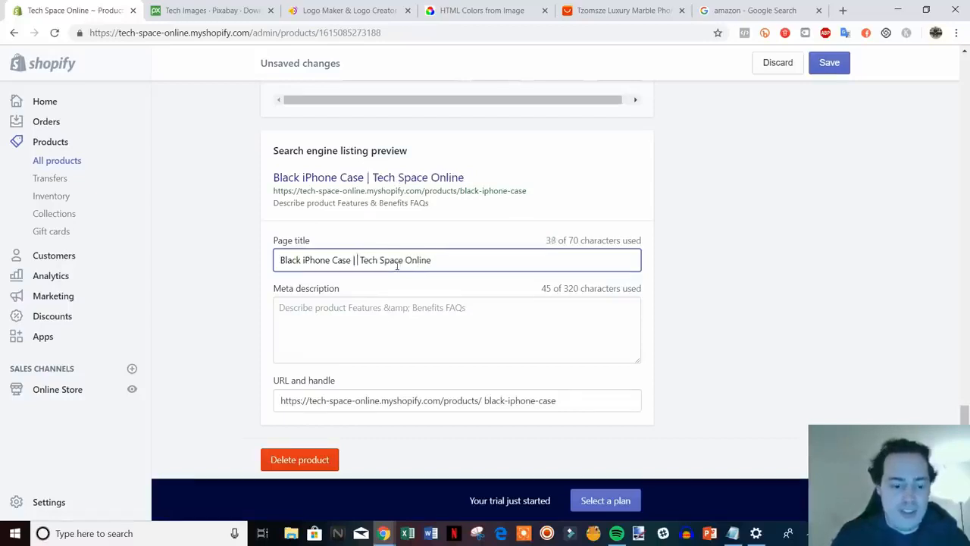
pyautogui.write('l iPhones')
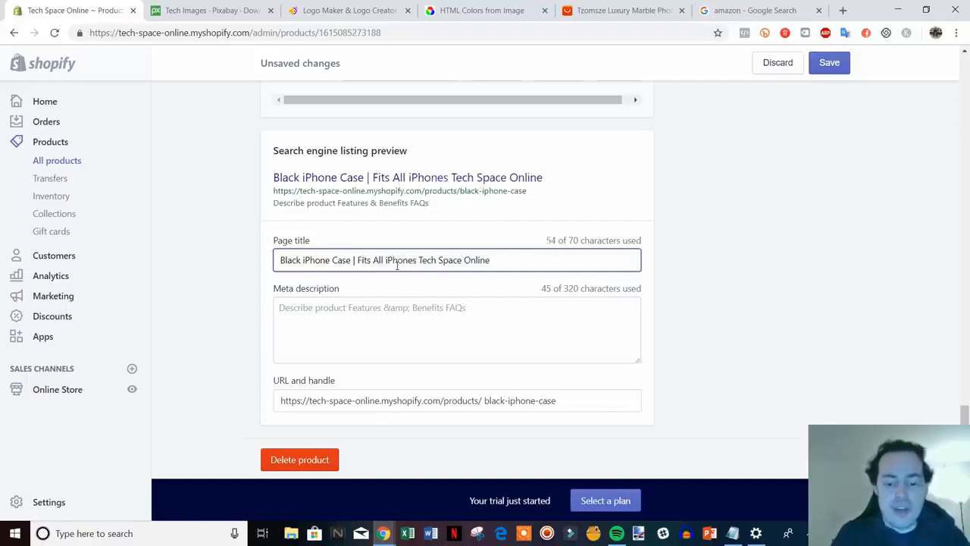
pyautogui.write(' |')
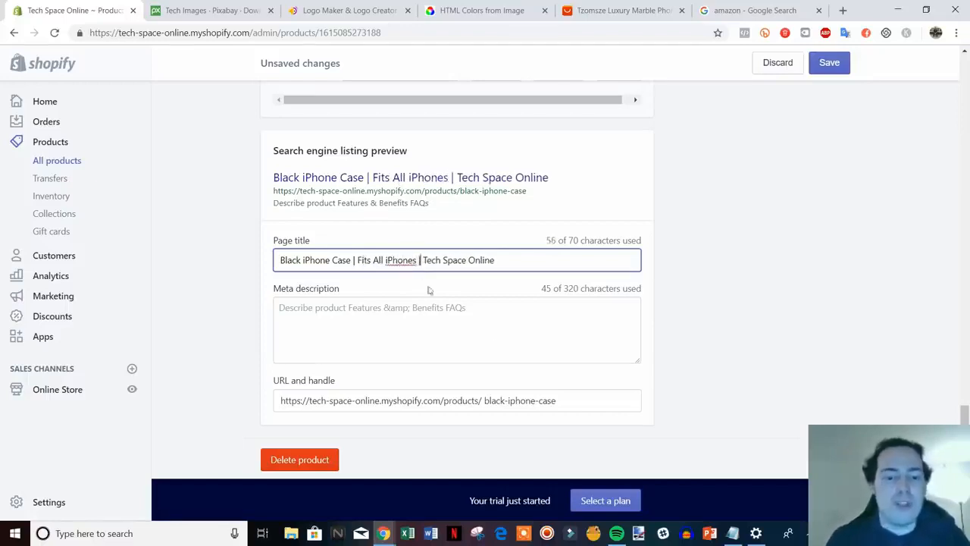
# Leave the meta description unchanged and save the product.
pyautogui.click(354, 313)
pyautogui.moveTo(480, 308); pyautogui.dragTo(253, 310)
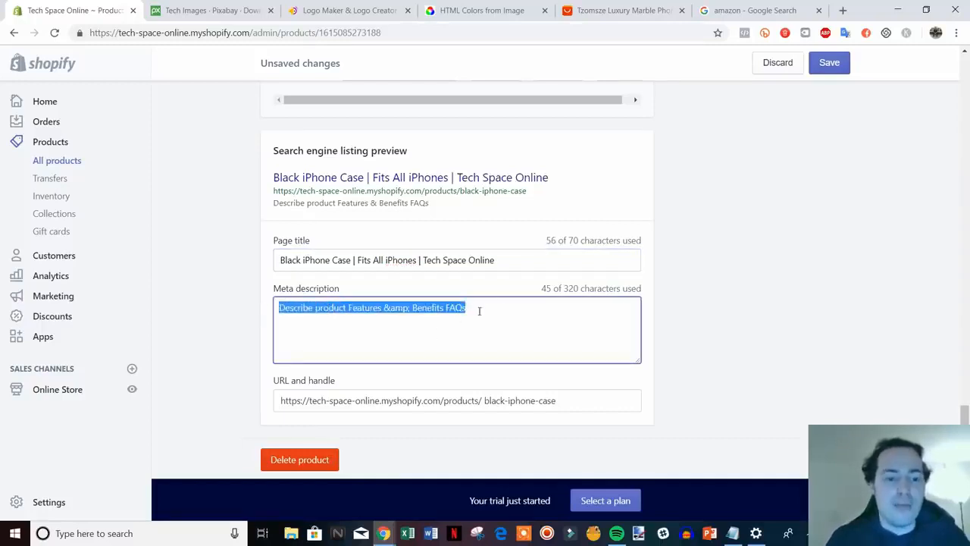
pyautogui.click(481, 309)
pyautogui.moveTo(505, 309); pyautogui.dragTo(264, 305)
pyautogui.click(522, 314)
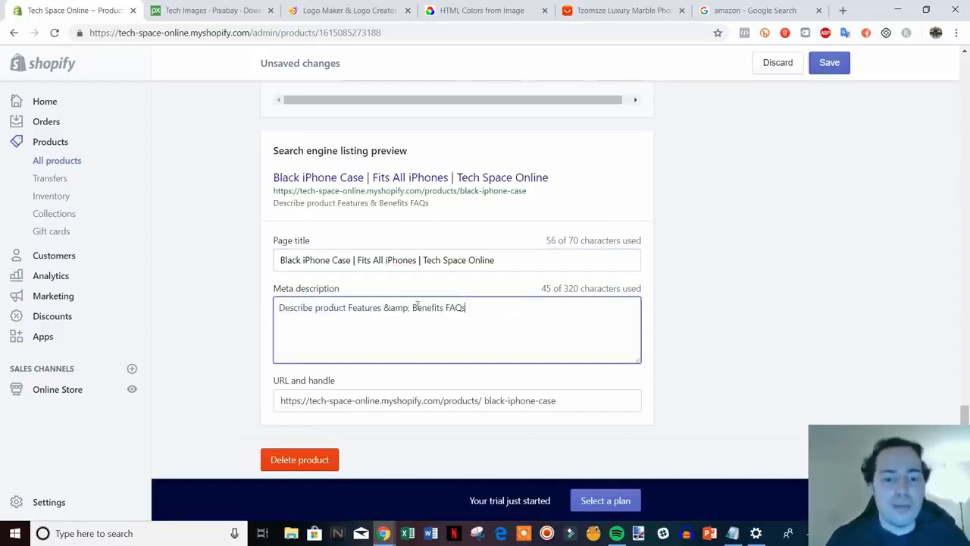
pyautogui.scroll(1, 490, 354)
pyautogui.scroll(-1, 490, 354)
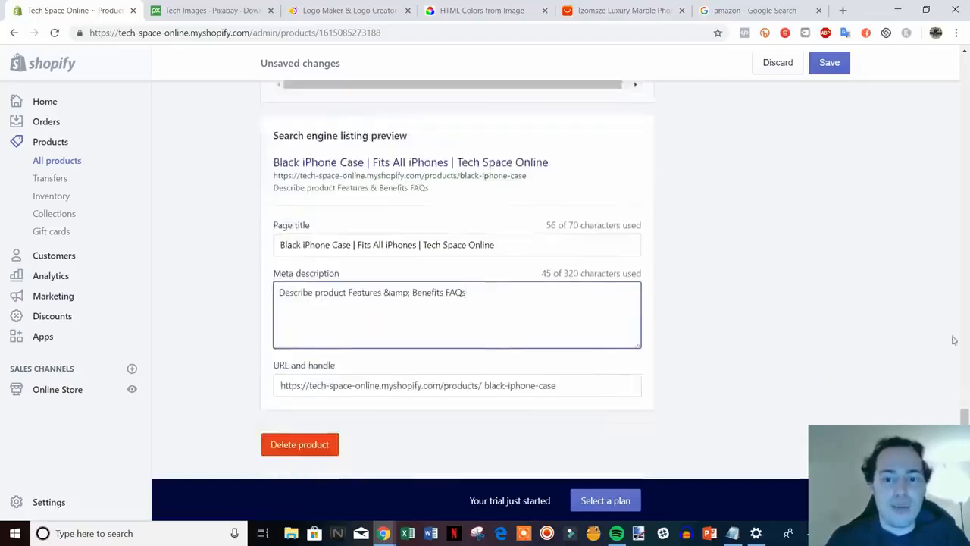
pyautogui.moveTo(965, 454); pyautogui.dragTo(895, 74)
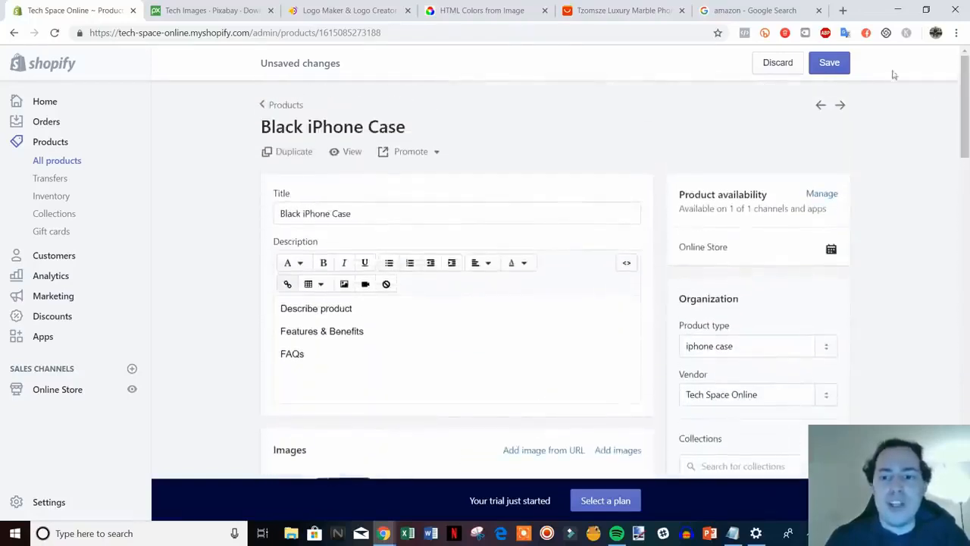
pyautogui.click(839, 65)
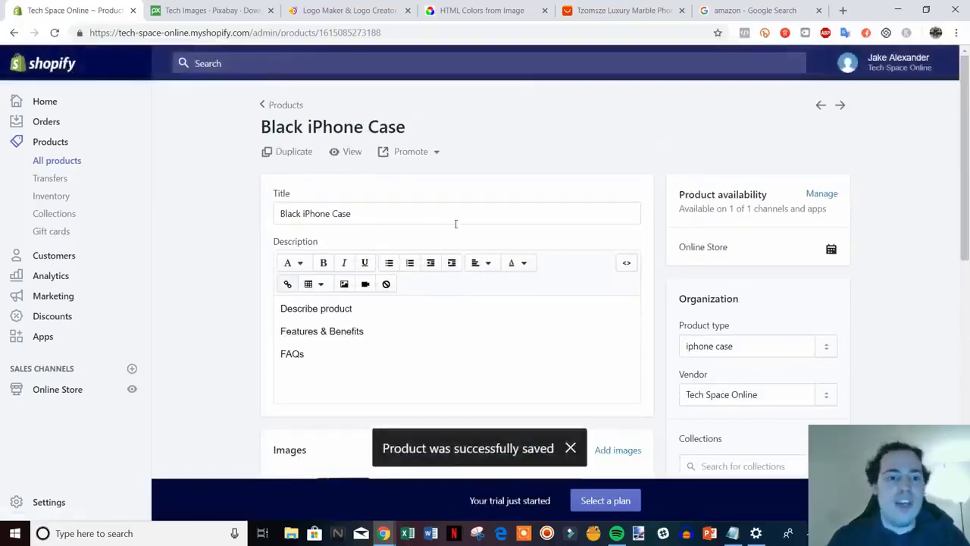
# Review the live Black iPhone Case page against the AliExpress listing, then return to admin.
pyautogui.click(349, 153)
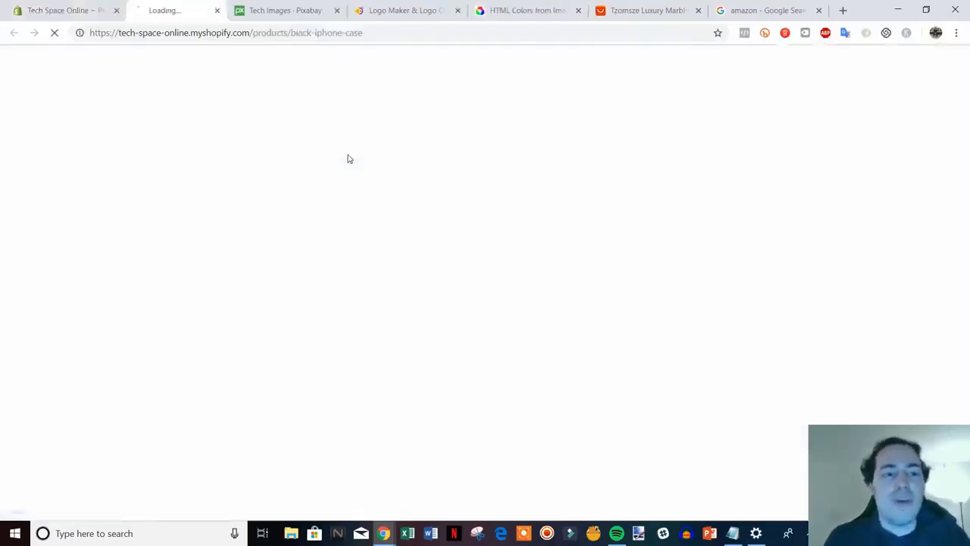
pyautogui.scroll(-1, 875, 287)
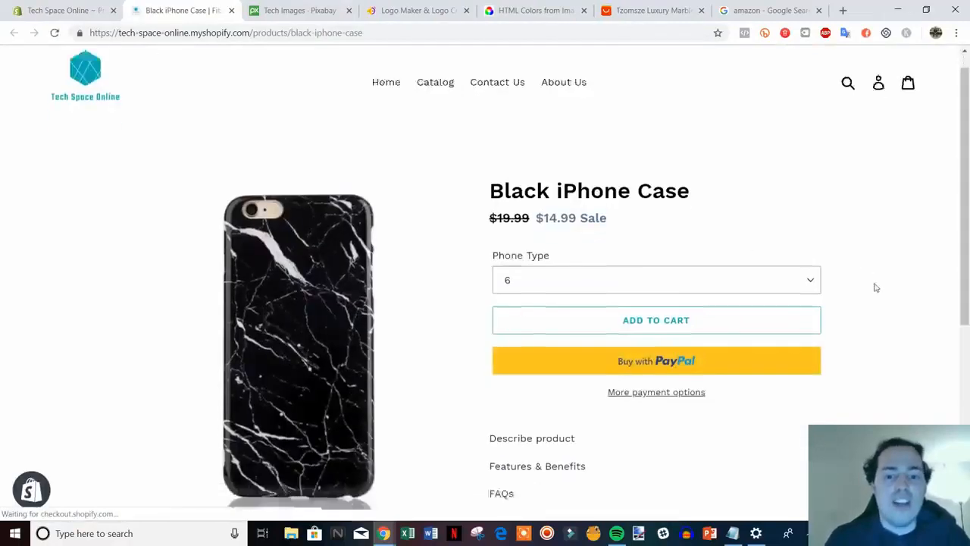
pyautogui.scroll(-1, 834, 284)
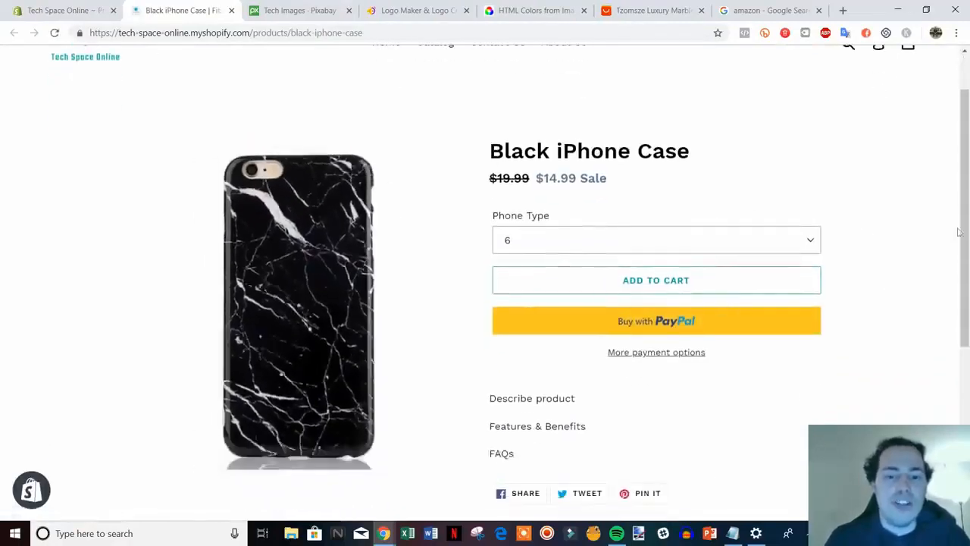
pyautogui.scroll(2, 963, 201)
pyautogui.scroll(-1, 892, 265)
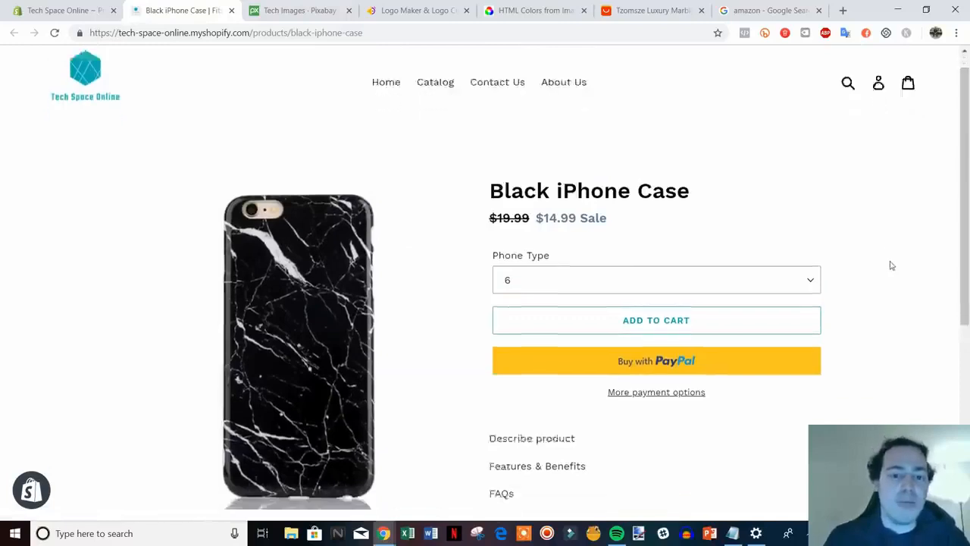
pyautogui.scroll(-1, 891, 265)
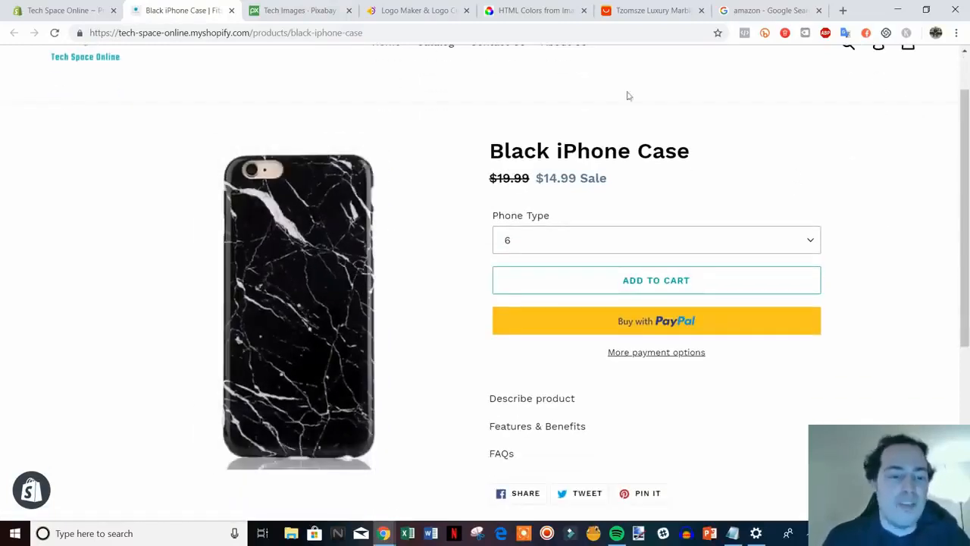
pyautogui.click(654, 11)
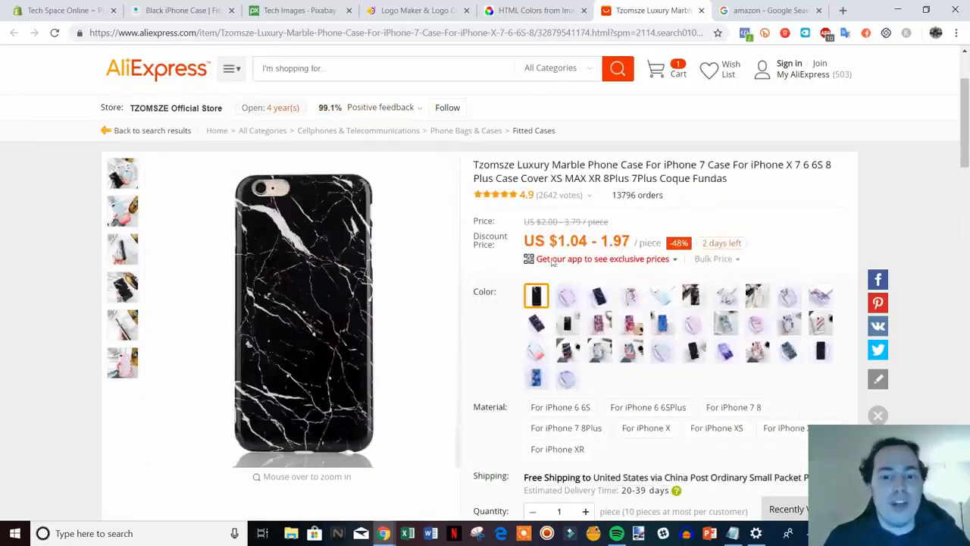
pyautogui.click(72, 10)
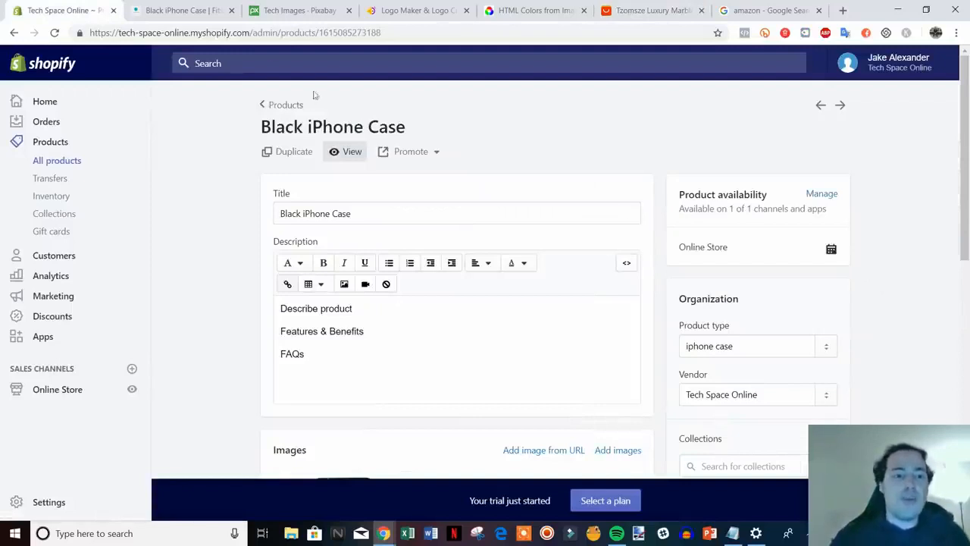
# Close the storefront preview, return to the Products list, and begin a new product.
pyautogui.click(231, 11)
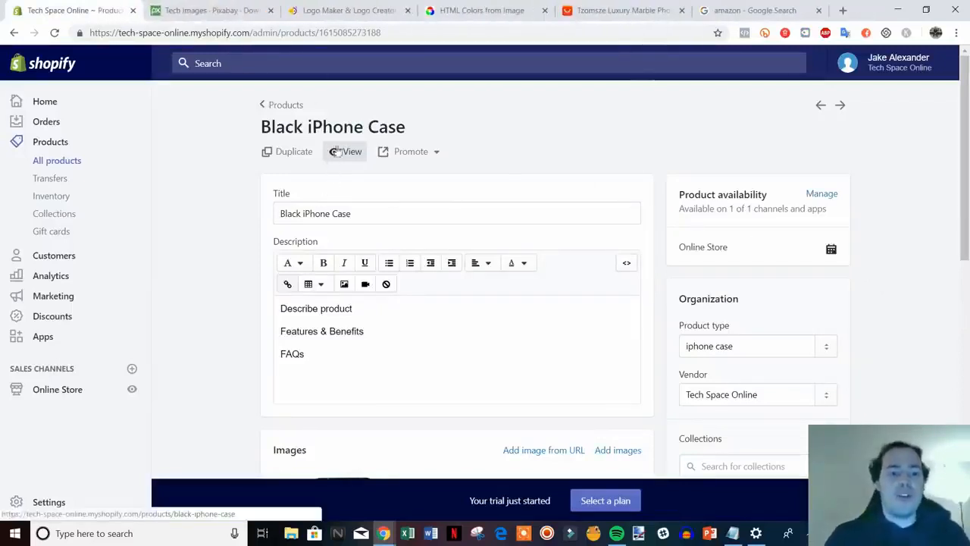
pyautogui.scroll(-1, 709, 234)
pyautogui.scroll(-1, 720, 237)
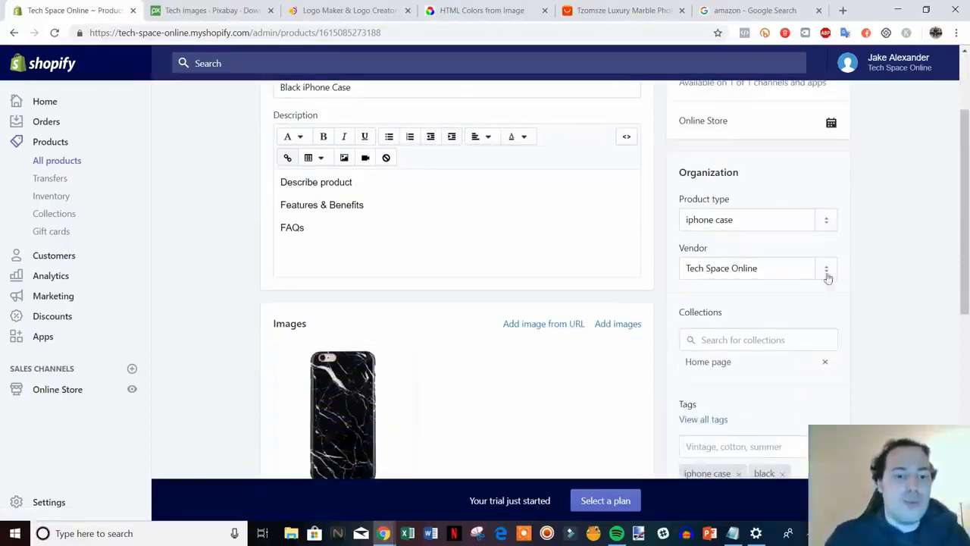
pyautogui.scroll(2, 623, 201)
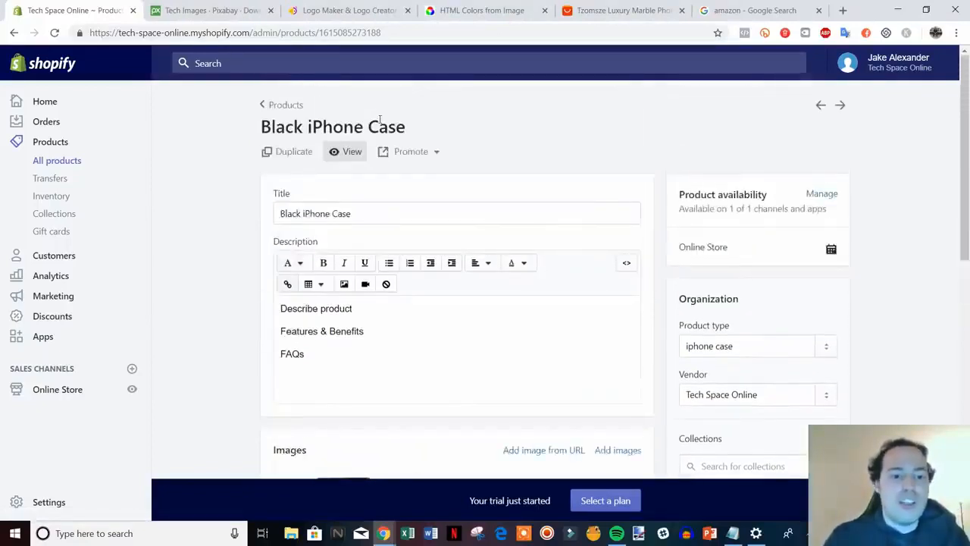
pyautogui.click(282, 106)
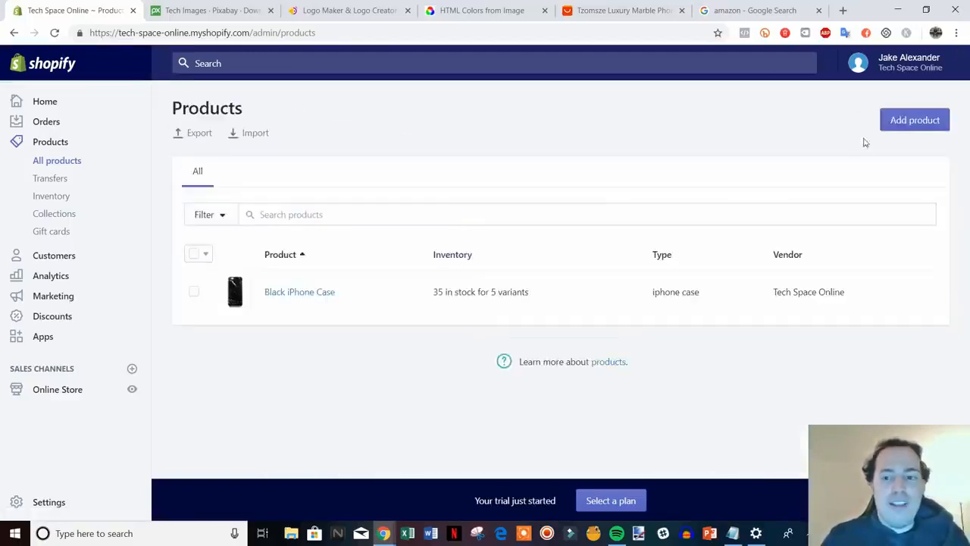
pyautogui.click(912, 120)
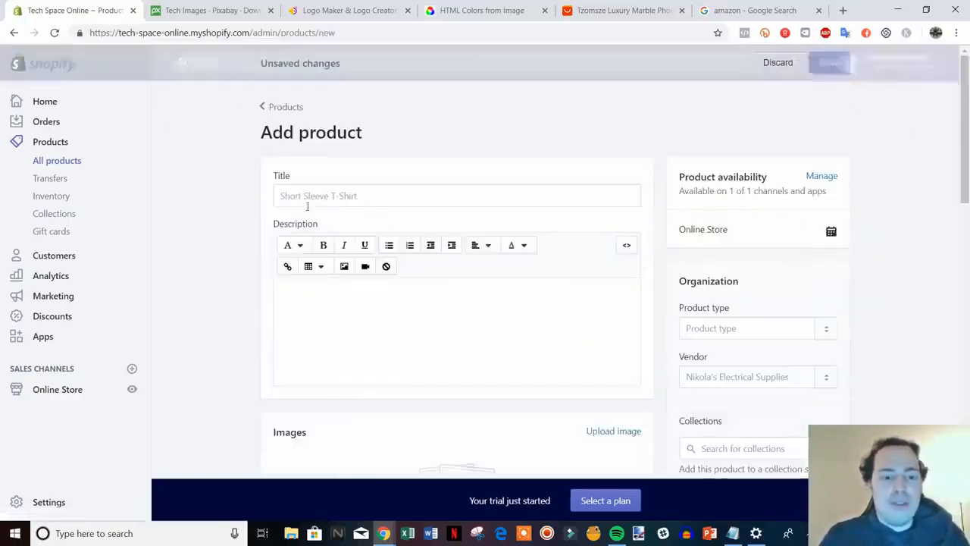
# Enter the title Pink iPhone Case and a placeholder description.
pyautogui.click(342, 196)
pyautogui.write('Pink')
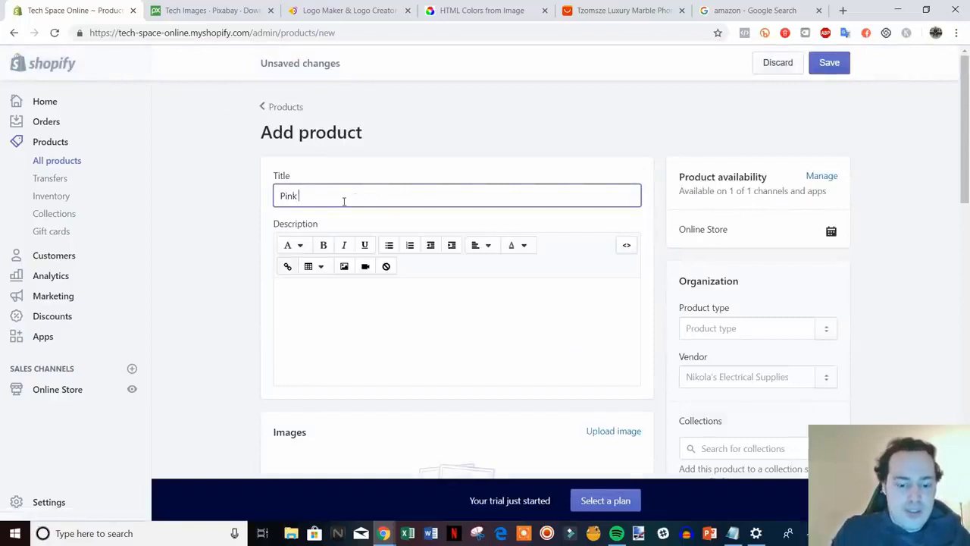
pyautogui.write(' iPhone Case')
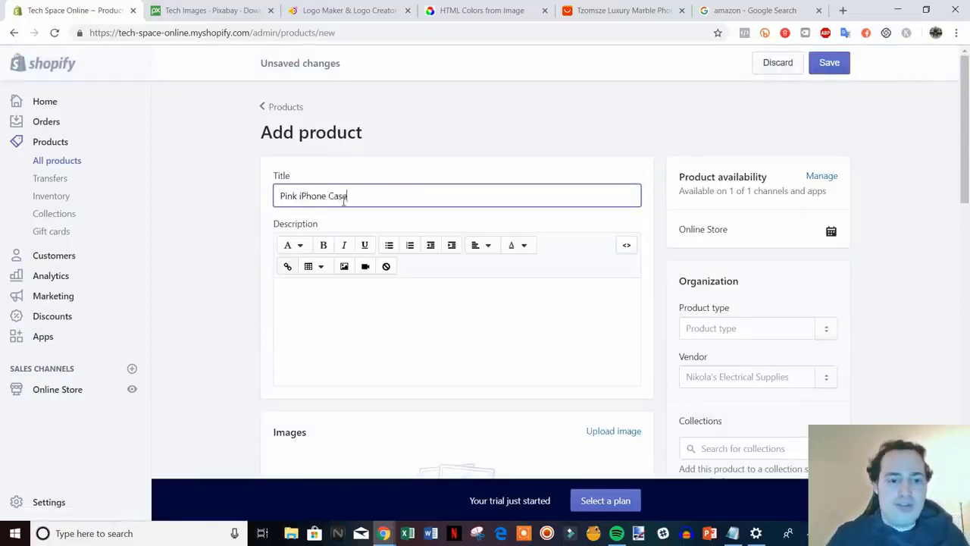
pyautogui.scroll(-2, 364, 219)
pyautogui.click(394, 210)
pyautogui.write('fhdbkljvgjengjr')
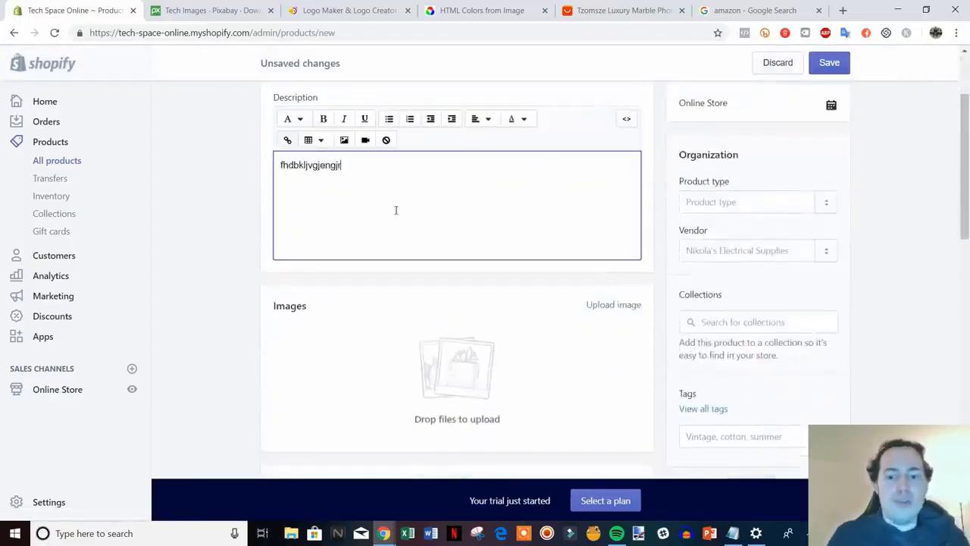
pyautogui.scroll(-1, 965, 368)
# Tag the product 'iphone case' and 'pink' and set product type to iphone case.
pyautogui.click(776, 379)
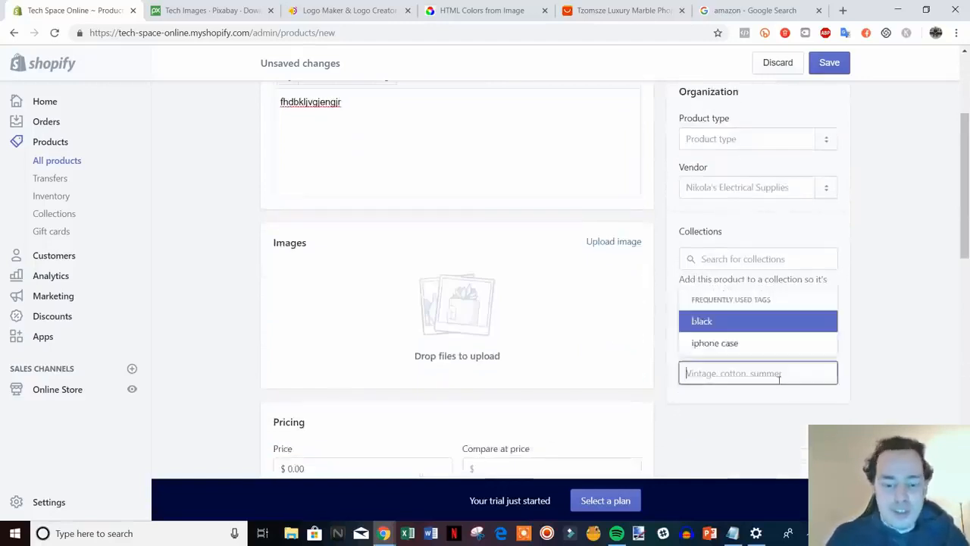
pyautogui.click(728, 343)
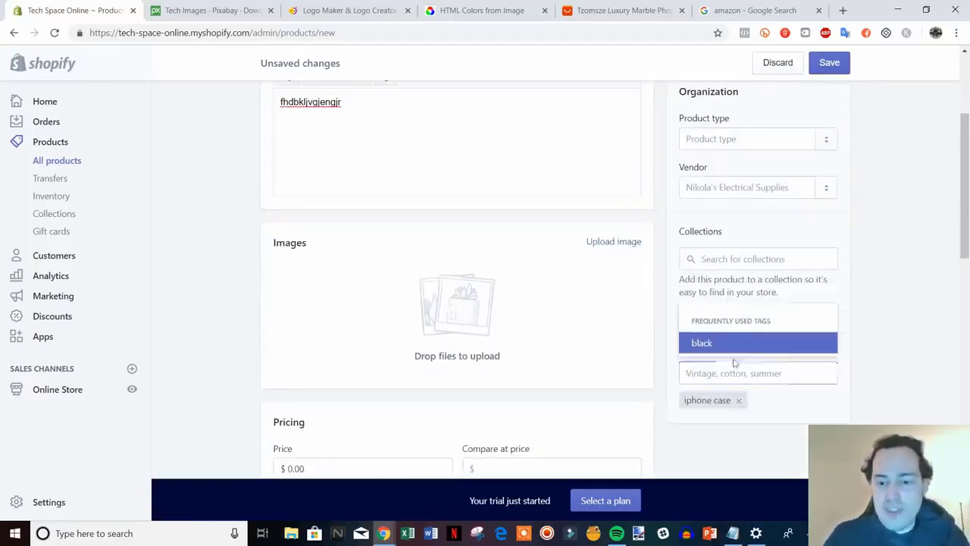
pyautogui.write('pink')
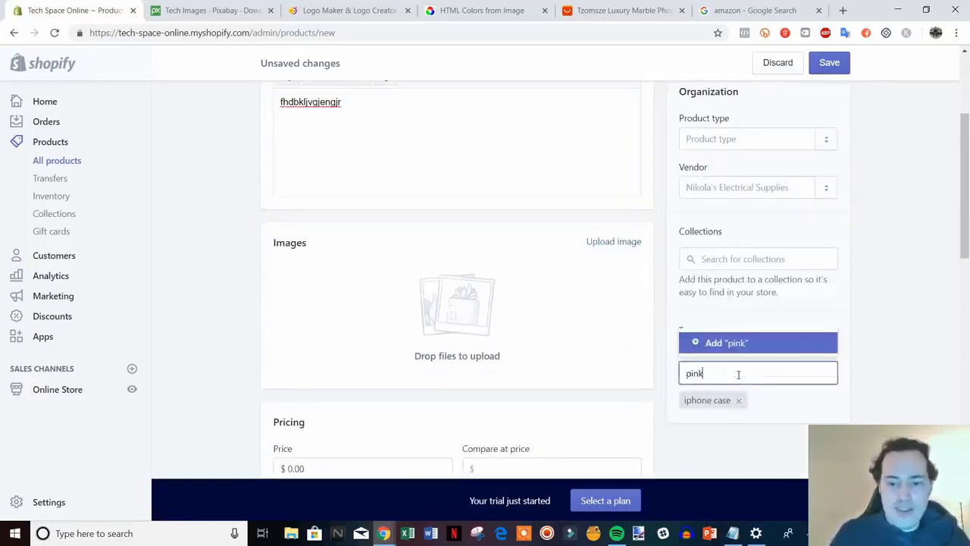
pyautogui.click(708, 345)
pyautogui.click(736, 138)
pyautogui.write('i')
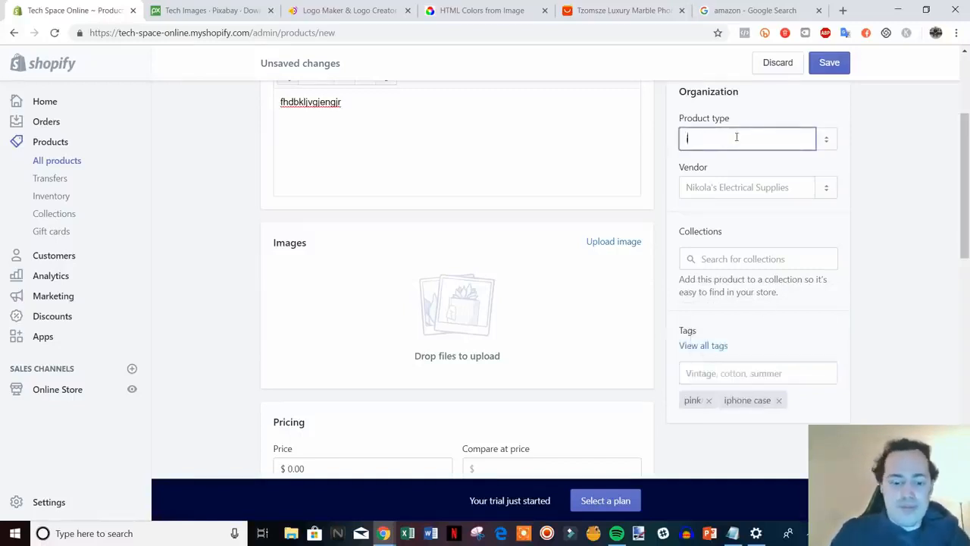
pyautogui.write('phone case')
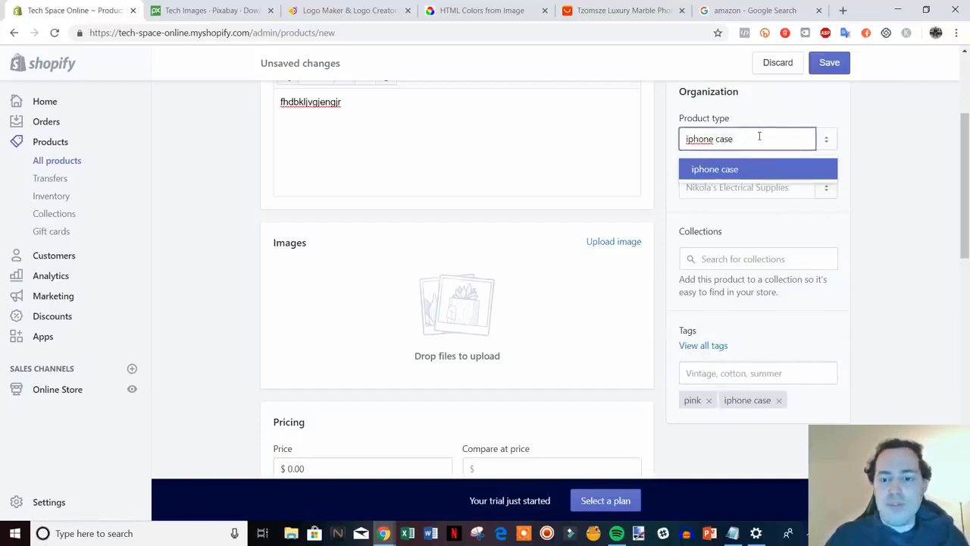
pyautogui.click(728, 169)
# Upload the pink iPhone case image and set the price to 14.99, compare-at 19.99.
pyautogui.click(596, 250)
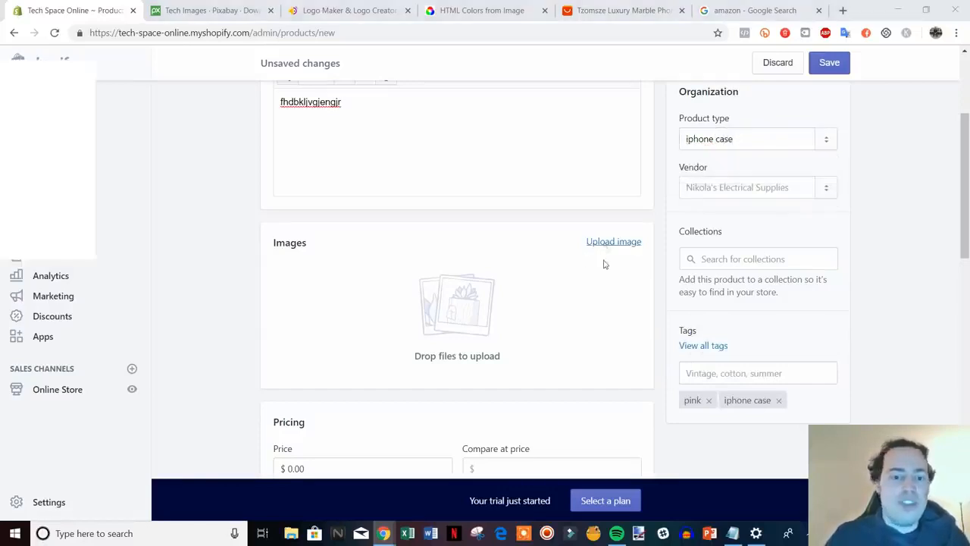
pyautogui.doubleClick(367, 155)
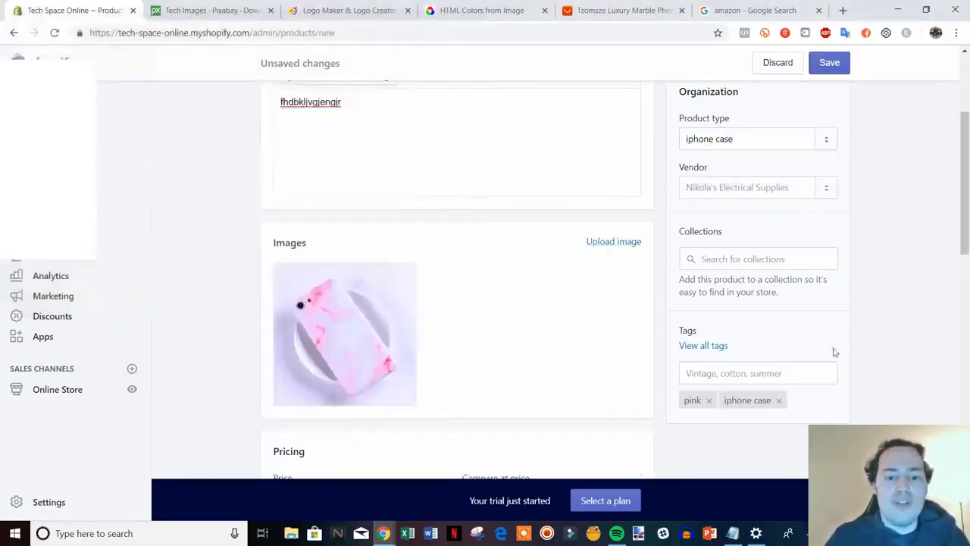
pyautogui.scroll(-3, 834, 352)
pyautogui.click(304, 245)
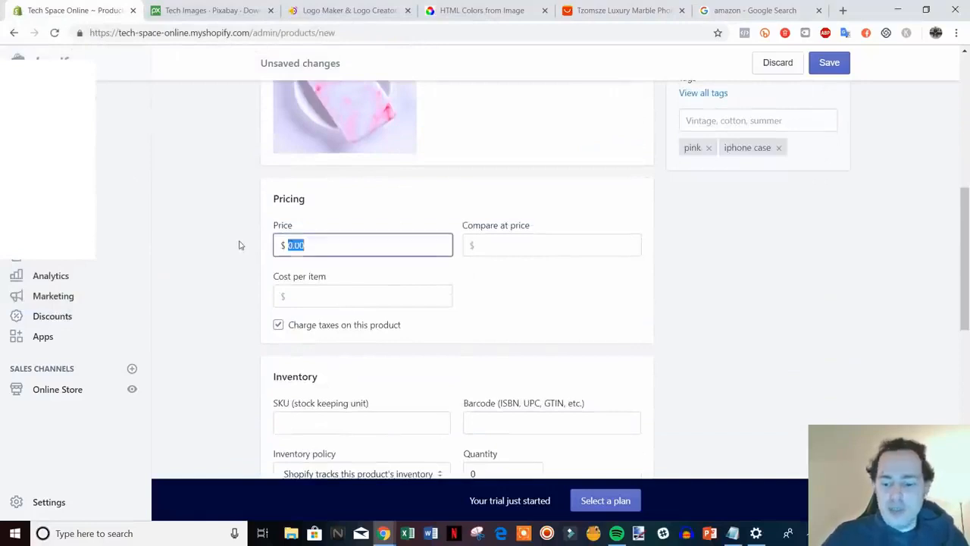
pyautogui.write('14.99')
pyautogui.press('Tab')
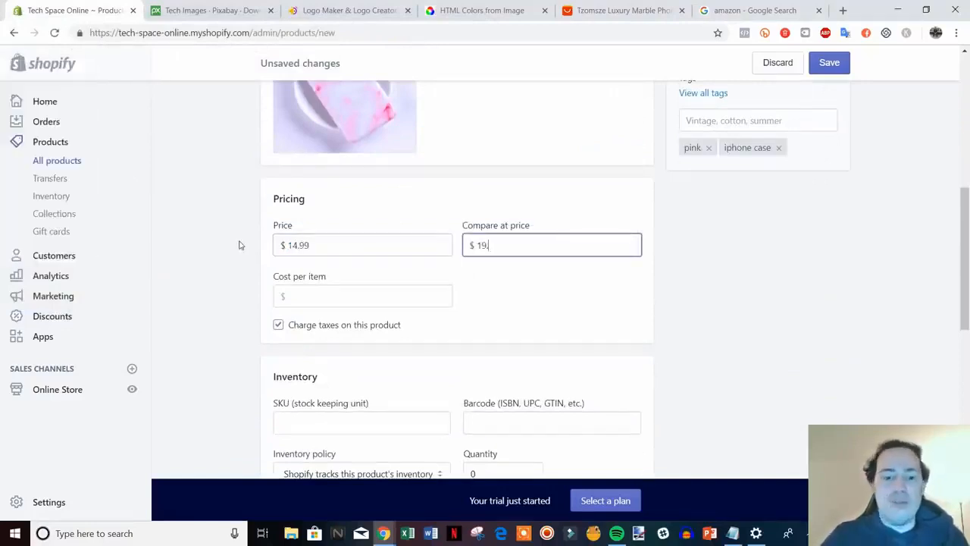
pyautogui.scroll(-2, 758, 355)
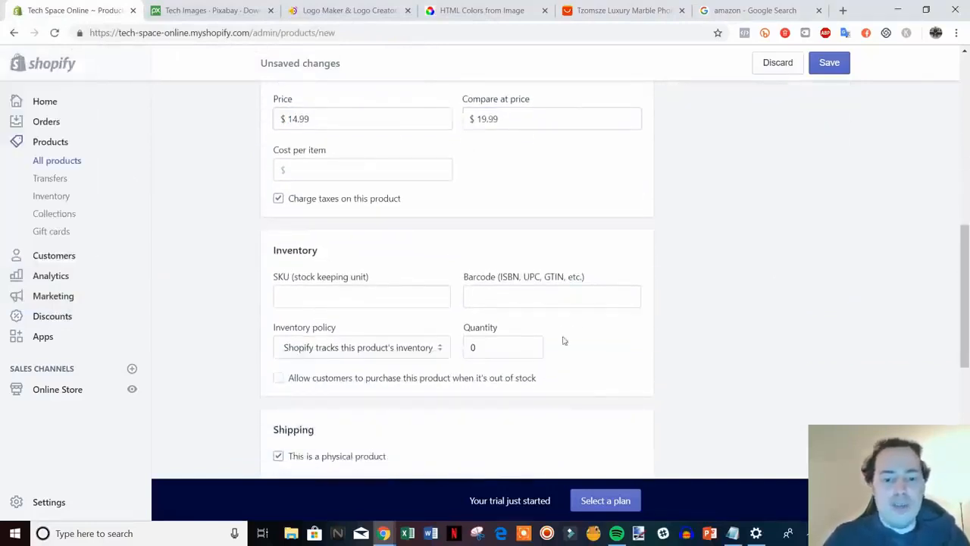
# Set the stock quantity to 7 and the shipping weight to 1.0 lb.
pyautogui.click(502, 347)
pyautogui.write('7')
pyautogui.scroll(-4, 756, 334)
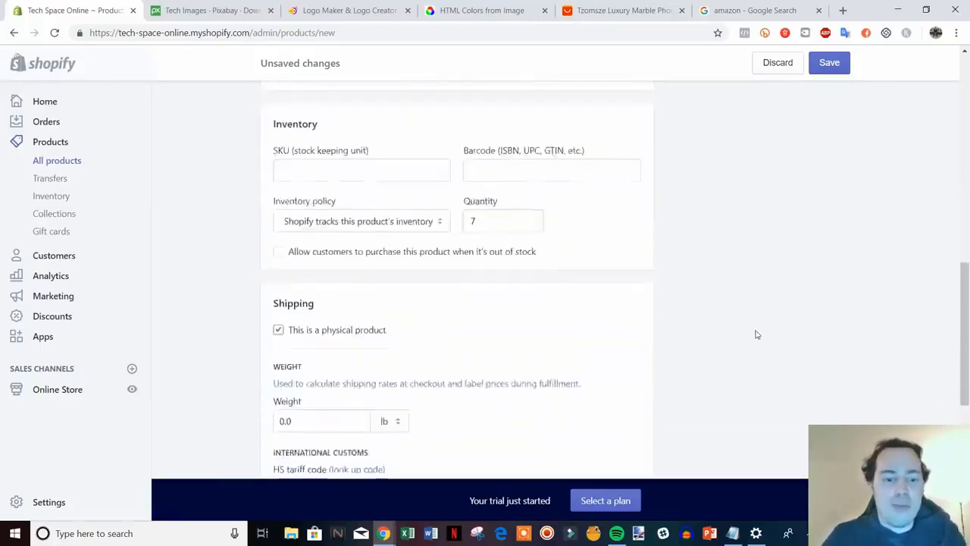
pyautogui.click(286, 231)
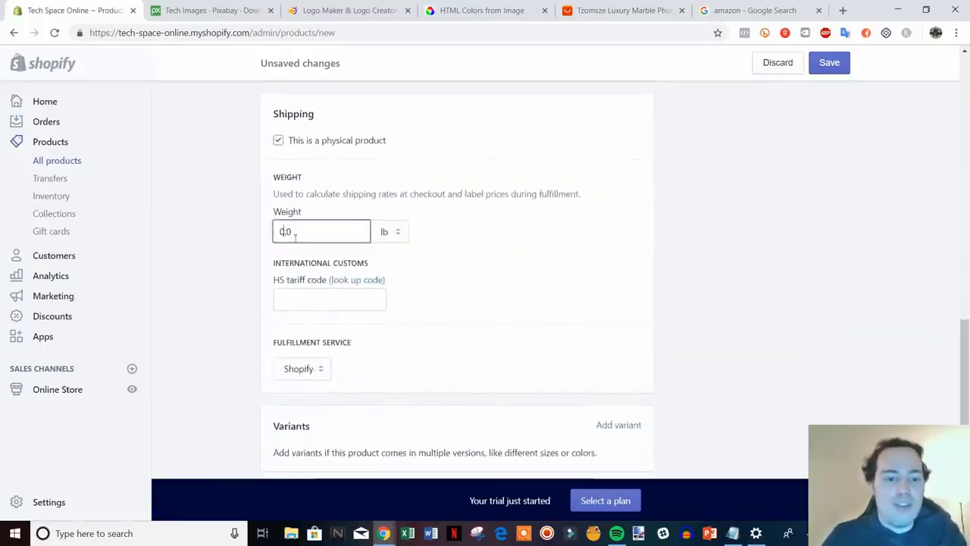
pyautogui.press('BackSpace')
pyautogui.write('1')
pyautogui.click(825, 266)
pyautogui.scroll(-2, 826, 278)
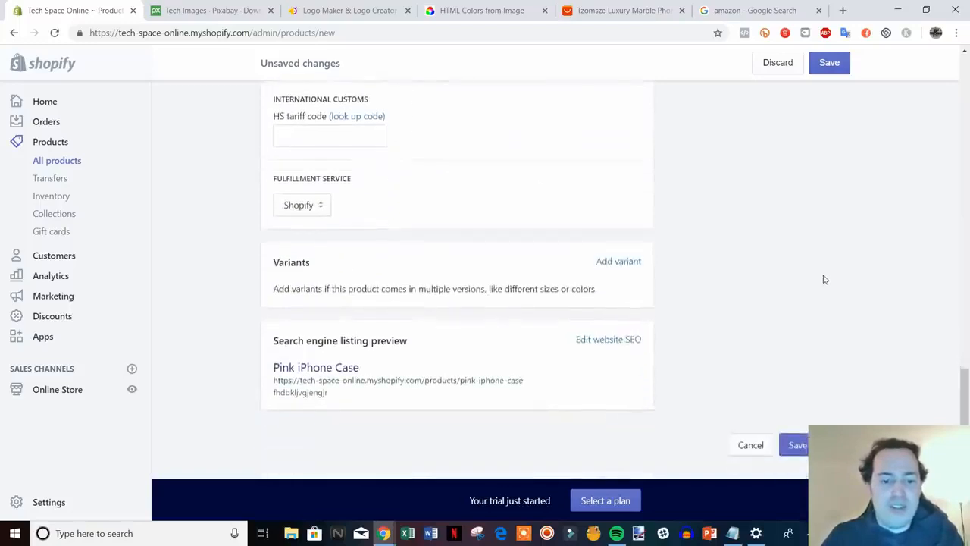
pyautogui.click(628, 263)
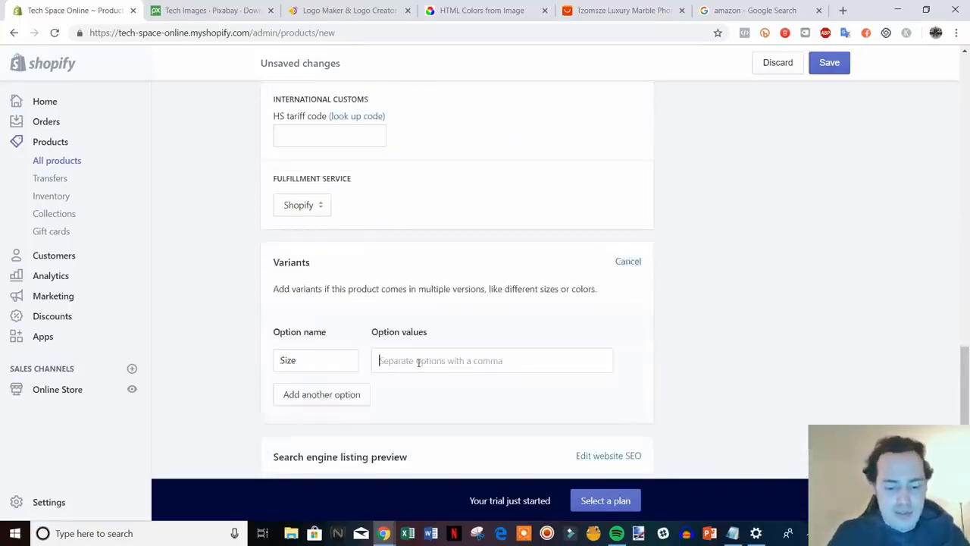
# Enter Size values 7, 8 and X, give each variant inventory 7, and save.
pyautogui.write('7,8,')
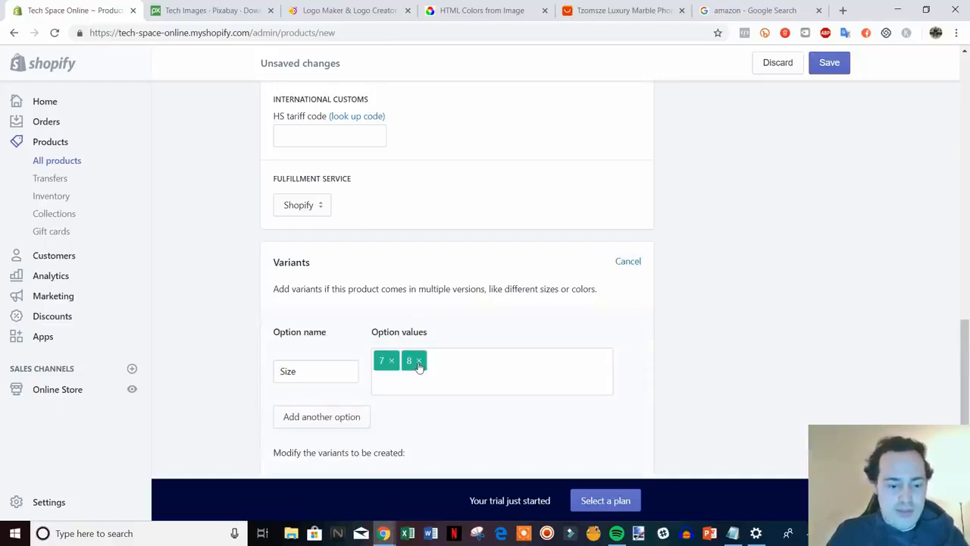
pyautogui.write('X,')
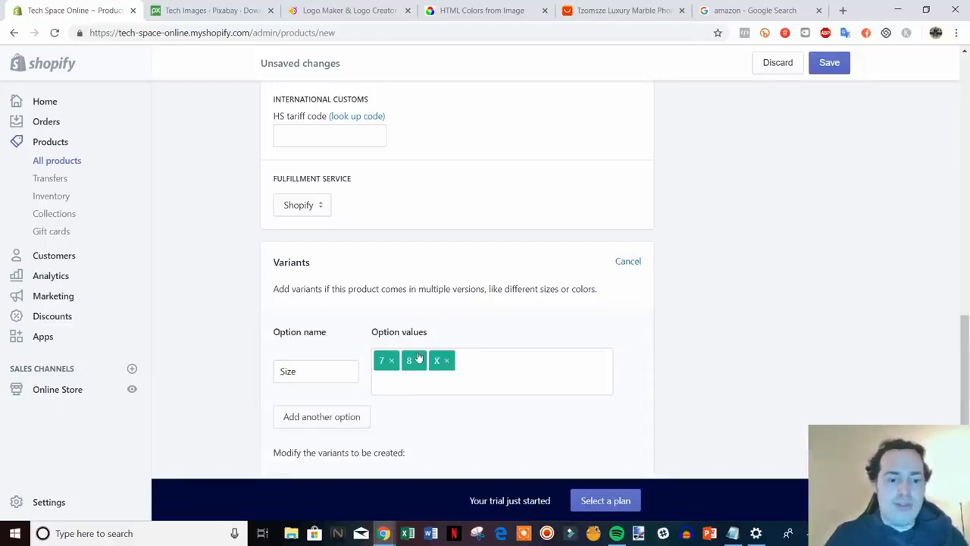
pyautogui.scroll(-3, 480, 364)
pyautogui.click(632, 351)
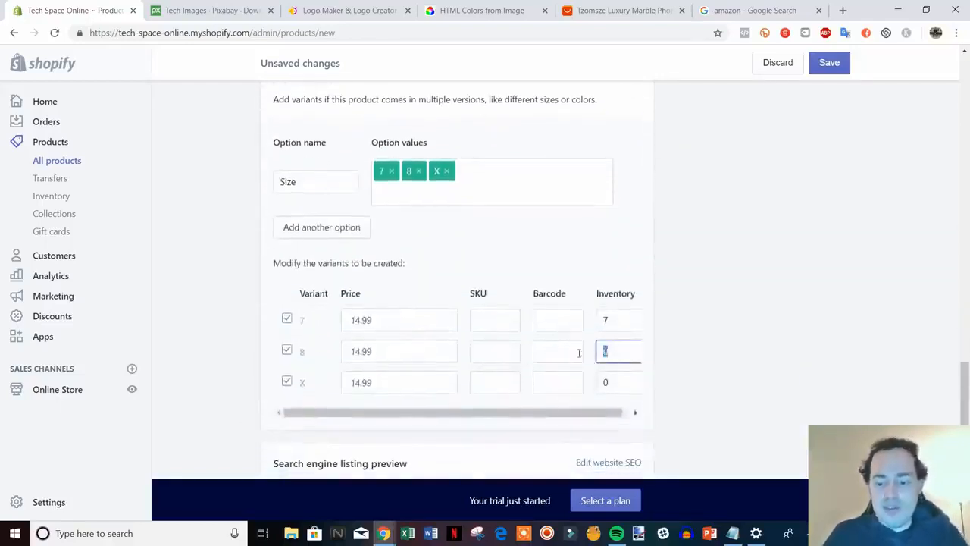
pyautogui.click(607, 383)
pyautogui.write('7')
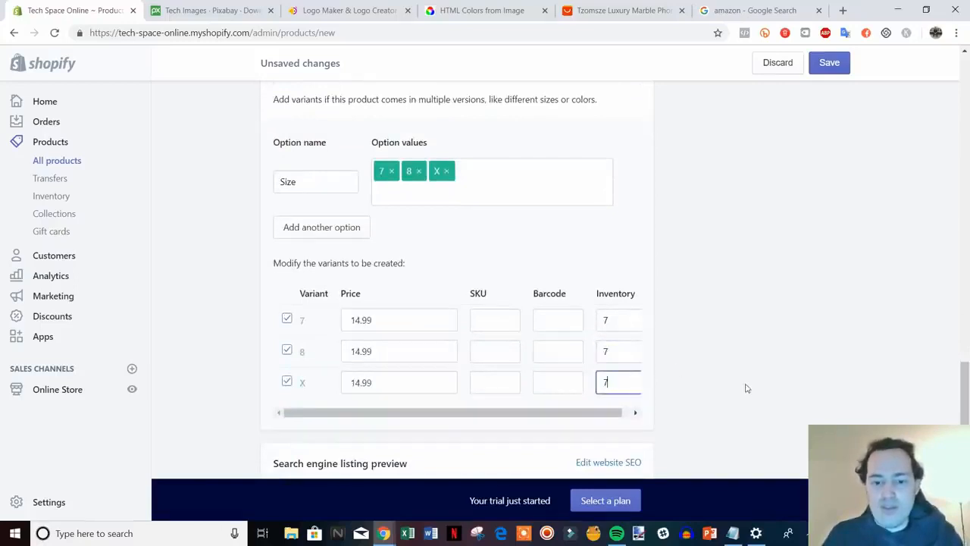
pyautogui.scroll(-2, 746, 386)
pyautogui.click(793, 445)
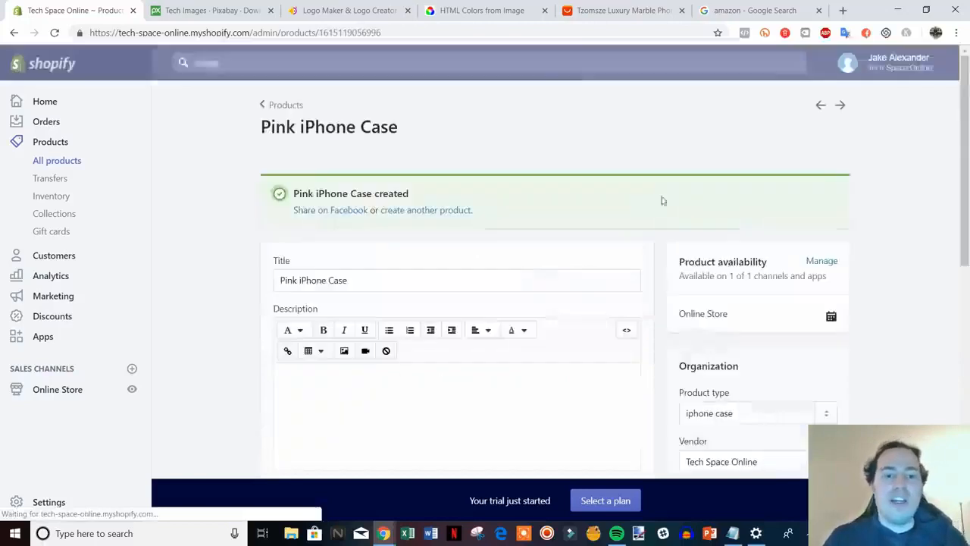
# Go from Products to Collections and open the Home page collection.
pyautogui.click(283, 105)
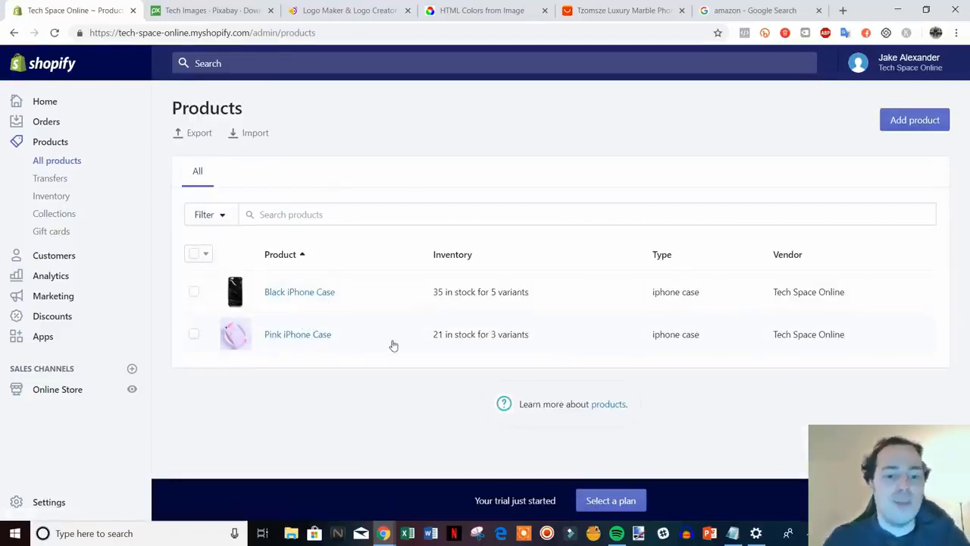
pyautogui.click(72, 216)
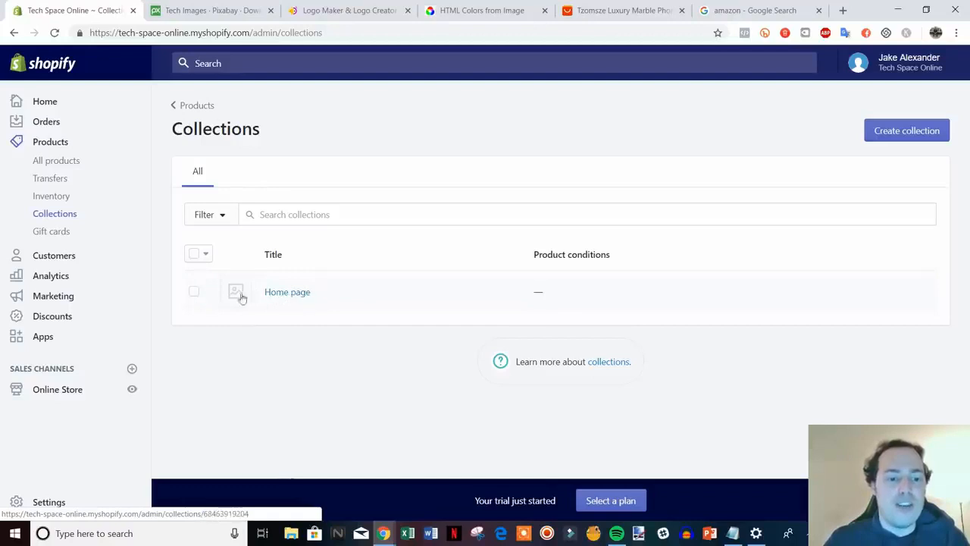
pyautogui.click(284, 294)
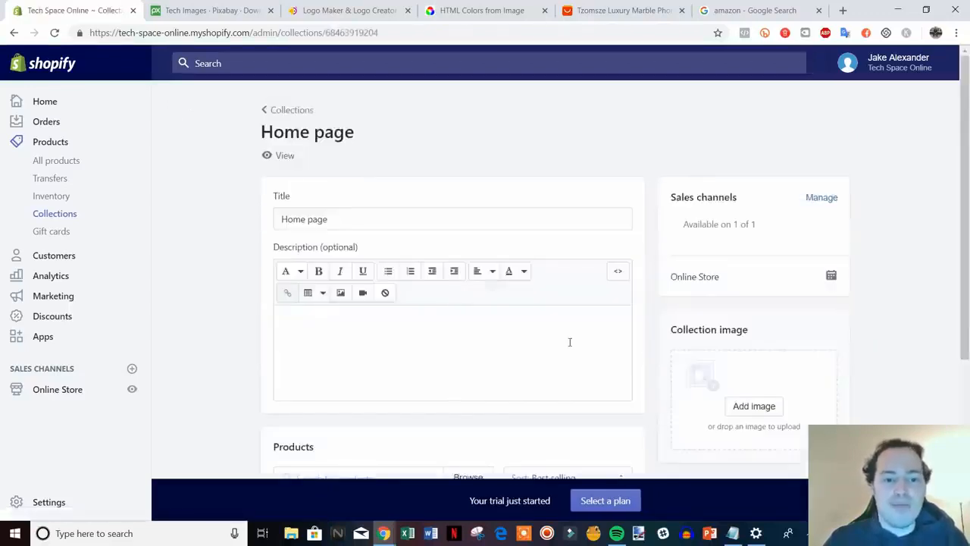
# Browse products and add the Pink iPhone Case to the Home page collection.
pyautogui.scroll(-3, 570, 342)
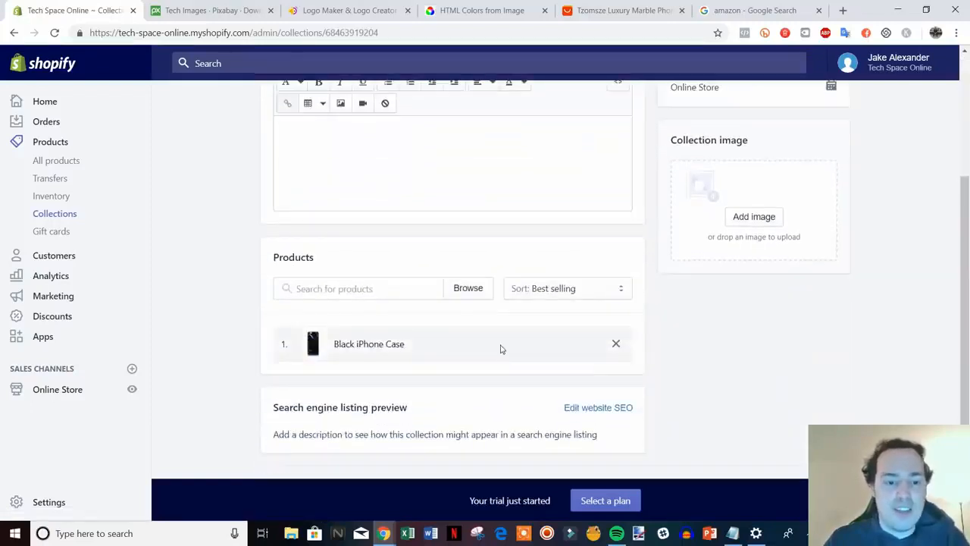
pyautogui.click(398, 287)
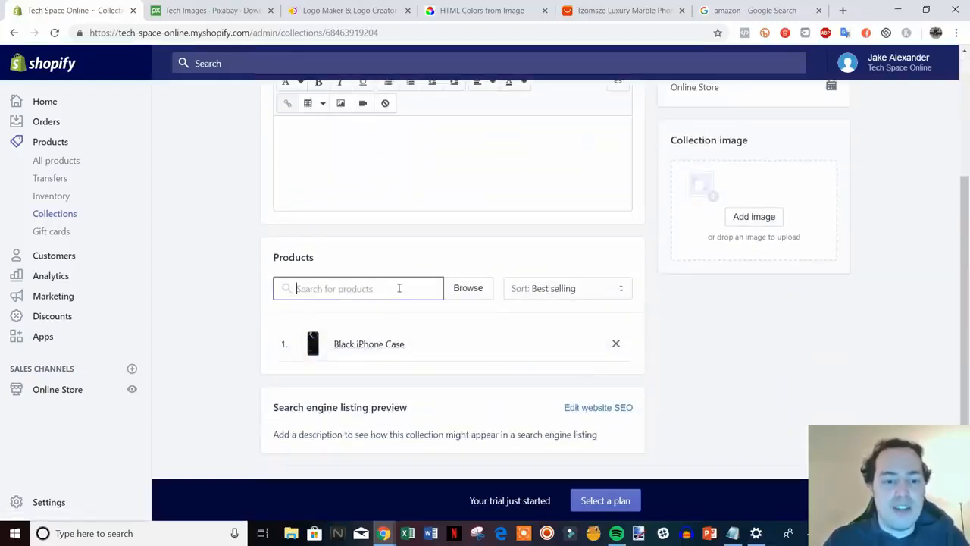
pyautogui.click(461, 291)
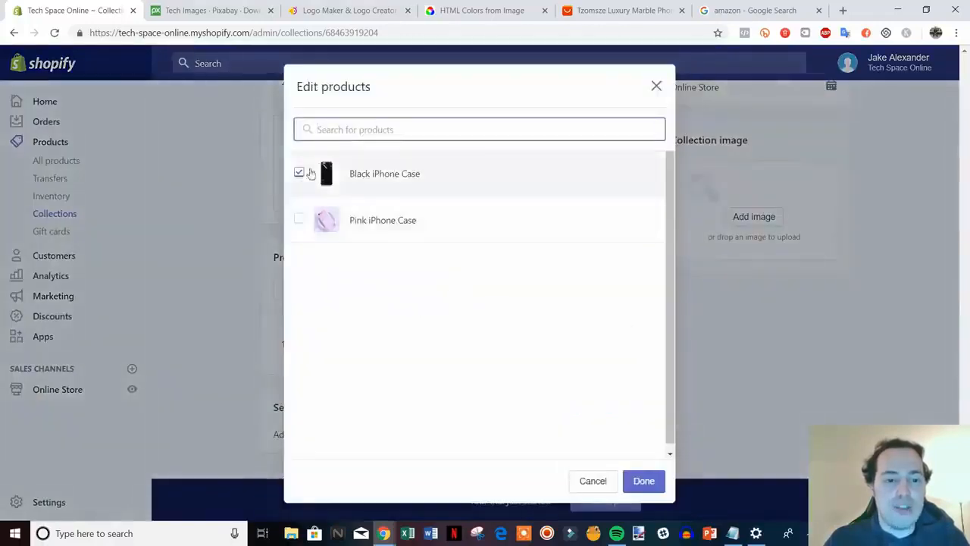
pyautogui.click(400, 221)
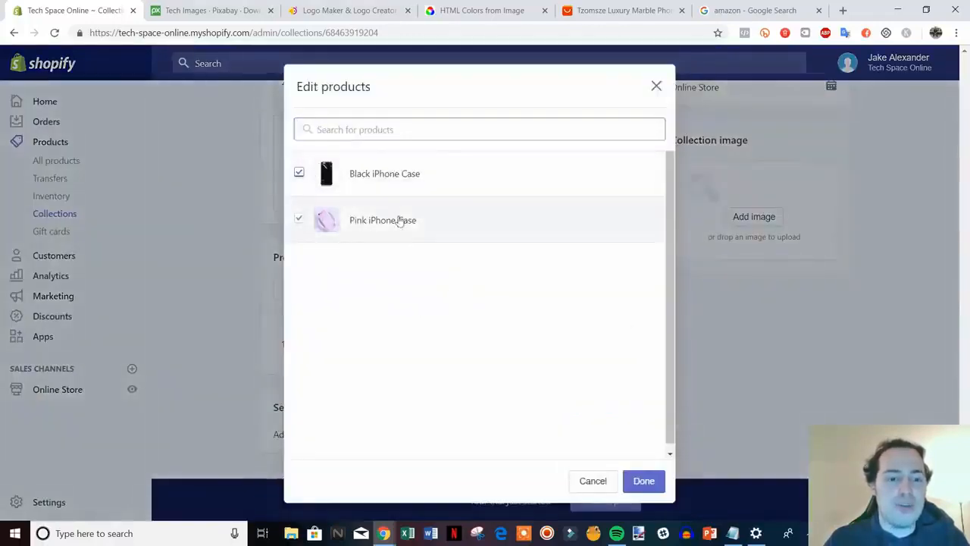
pyautogui.click(643, 481)
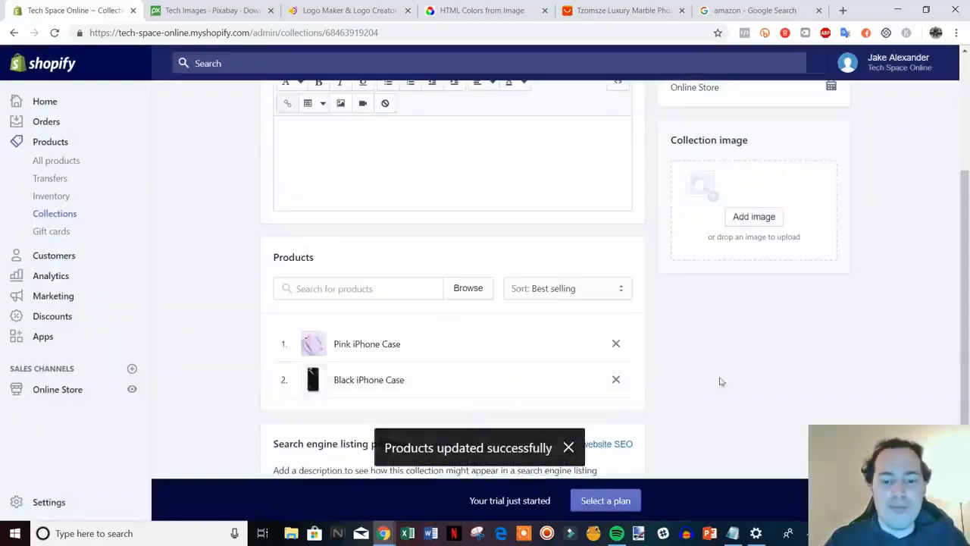
# Review the updated collection and go back to the Collections list.
pyautogui.scroll(-1, 756, 389)
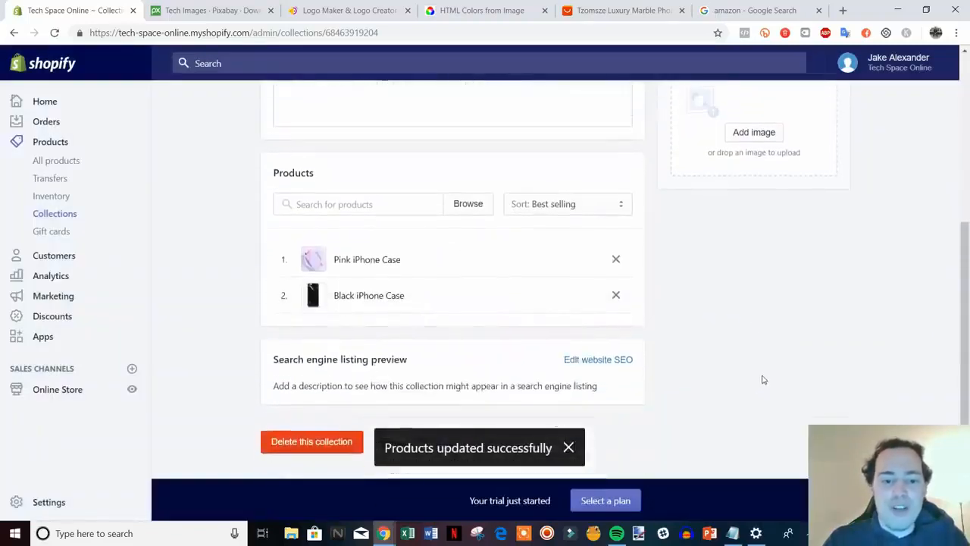
pyautogui.scroll(4, 763, 375)
pyautogui.scroll(-2, 522, 264)
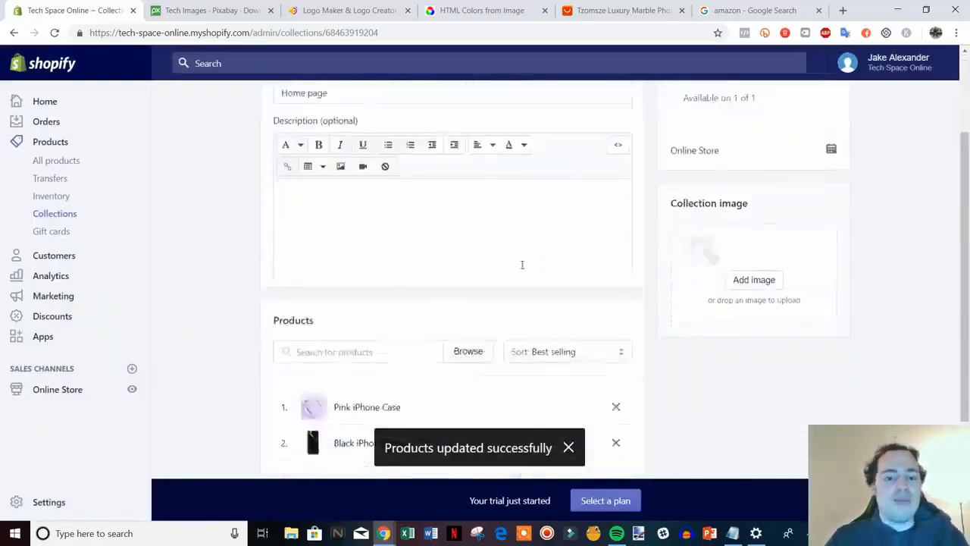
pyautogui.scroll(-2, 522, 264)
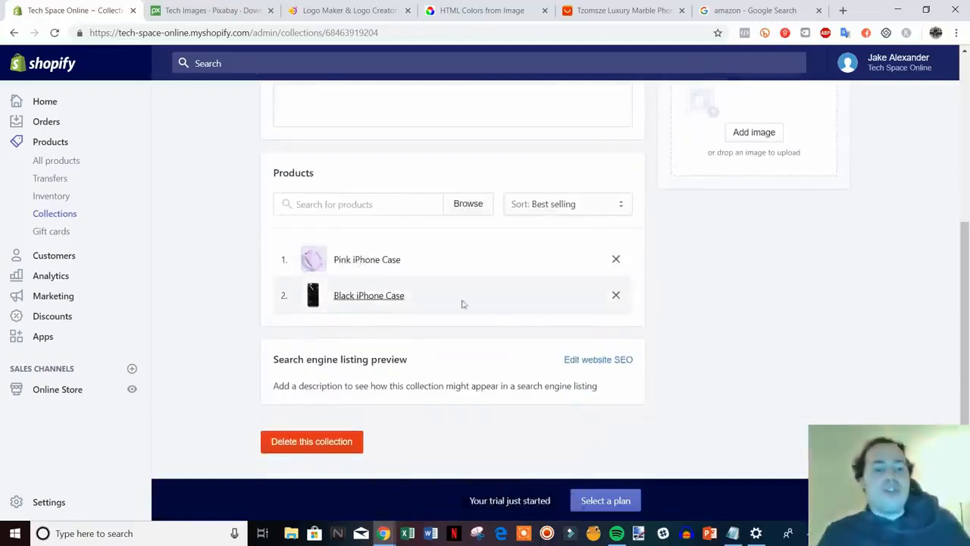
pyautogui.scroll(4, 675, 327)
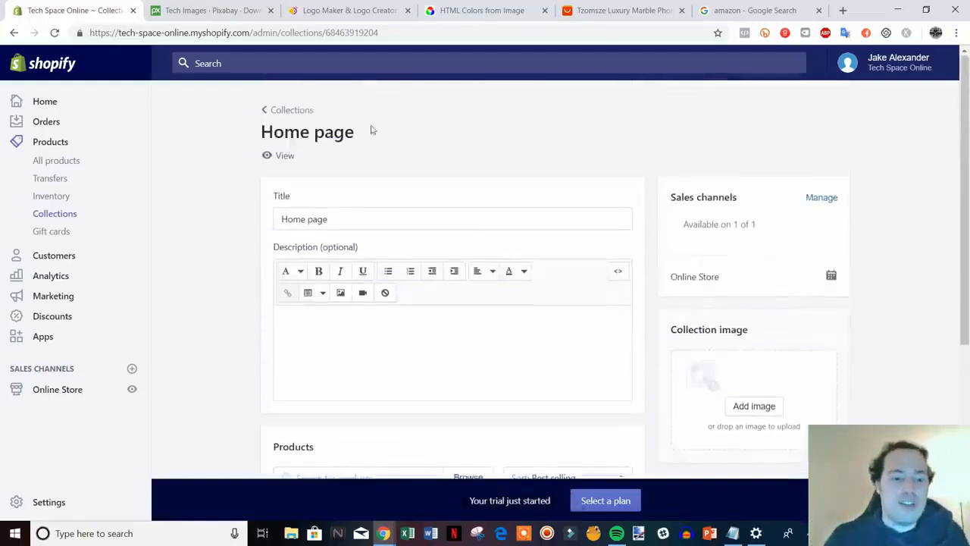
pyautogui.click(267, 112)
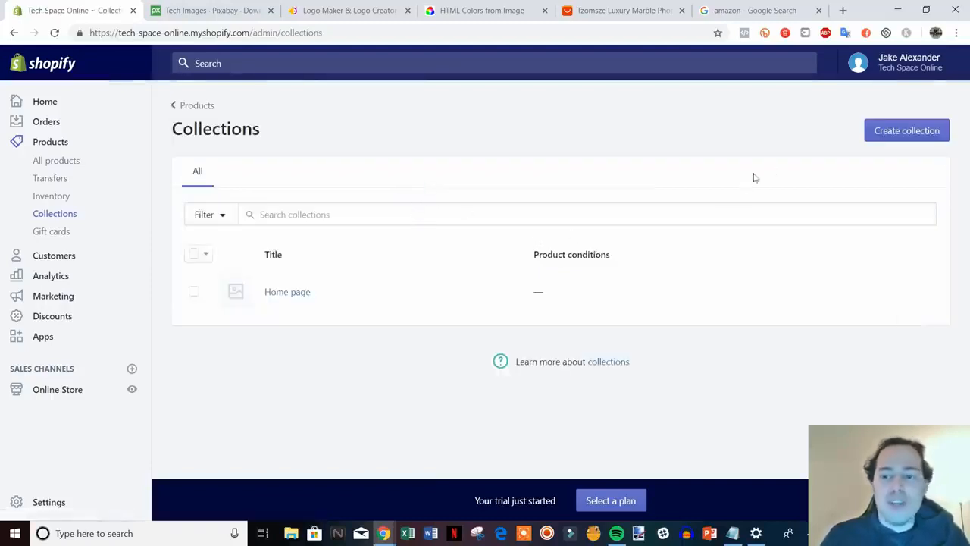
pyautogui.click(923, 137)
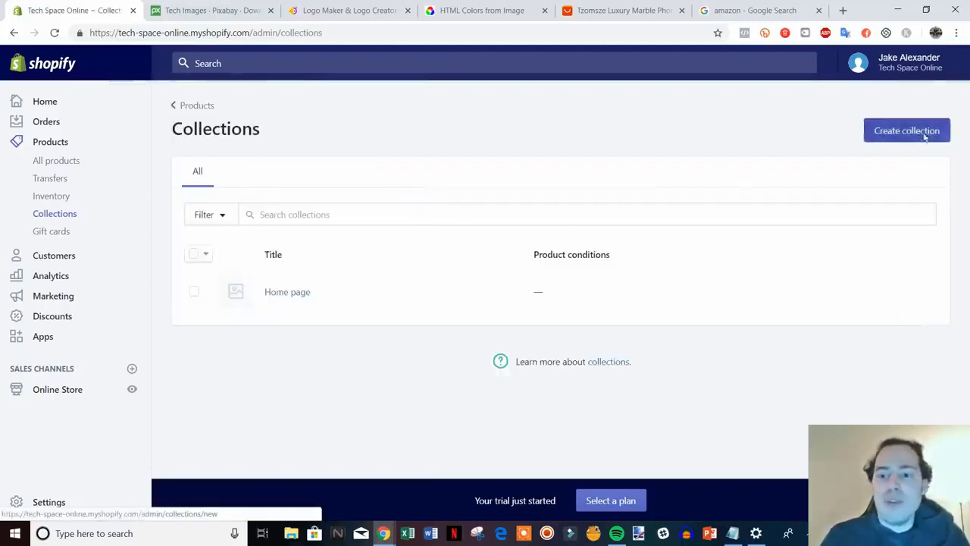
# Title the new collection 'iPhone Cases', correcting the capitalisation of iPhone.
pyautogui.scroll(-5, 435, 208)
pyautogui.scroll(5, 685, 340)
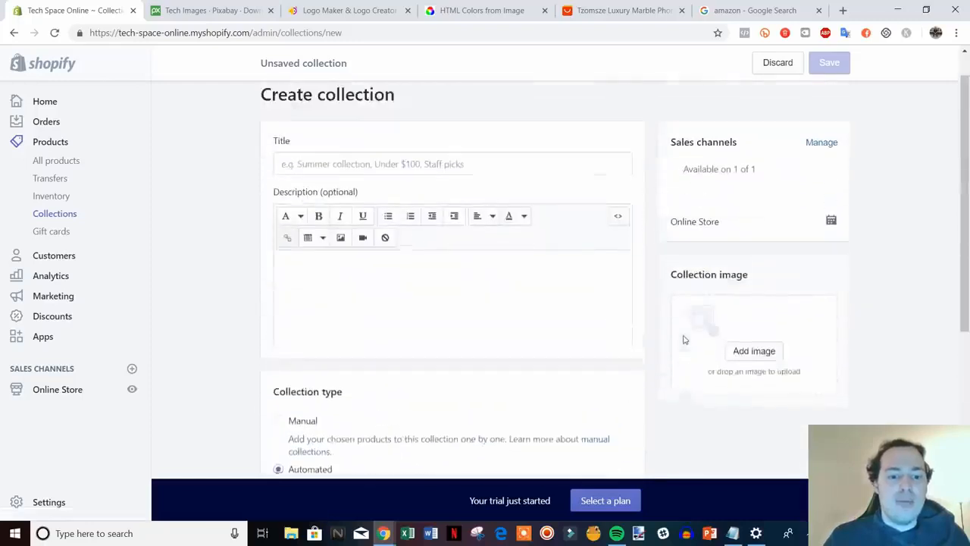
pyautogui.click(420, 203)
pyautogui.write('i')
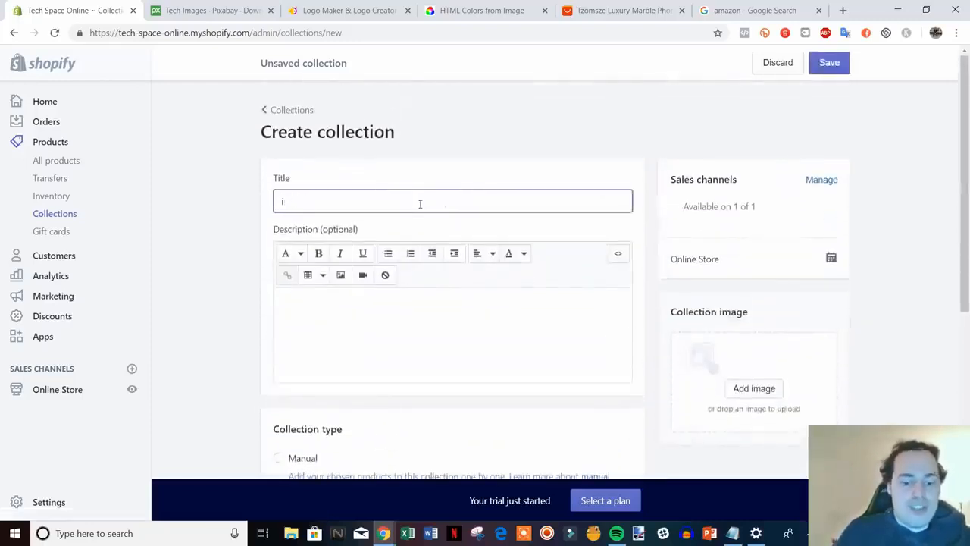
pyautogui.write('pHone Cases')
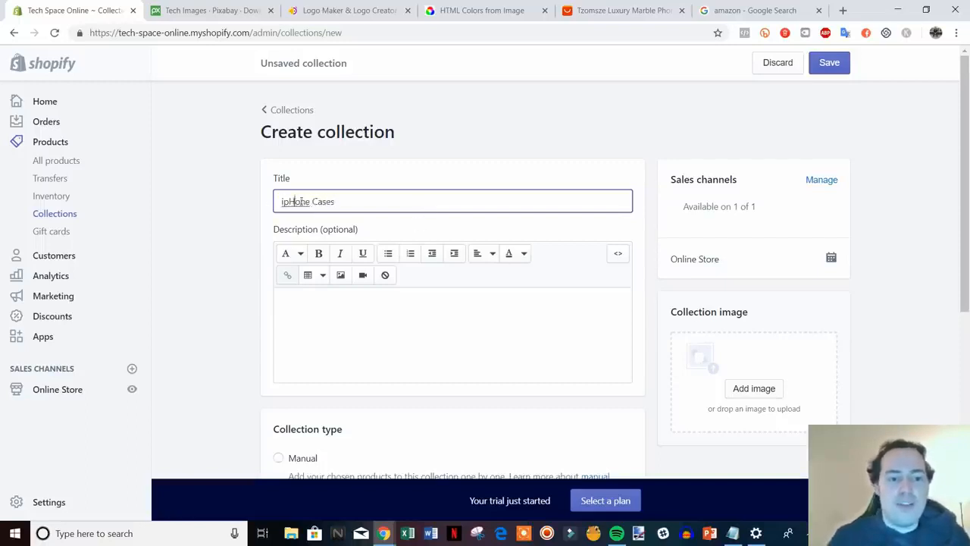
pyautogui.press('BackSpace')
pyautogui.press('BackSpace')
pyautogui.write('p')
pyautogui.press('BackSpace')
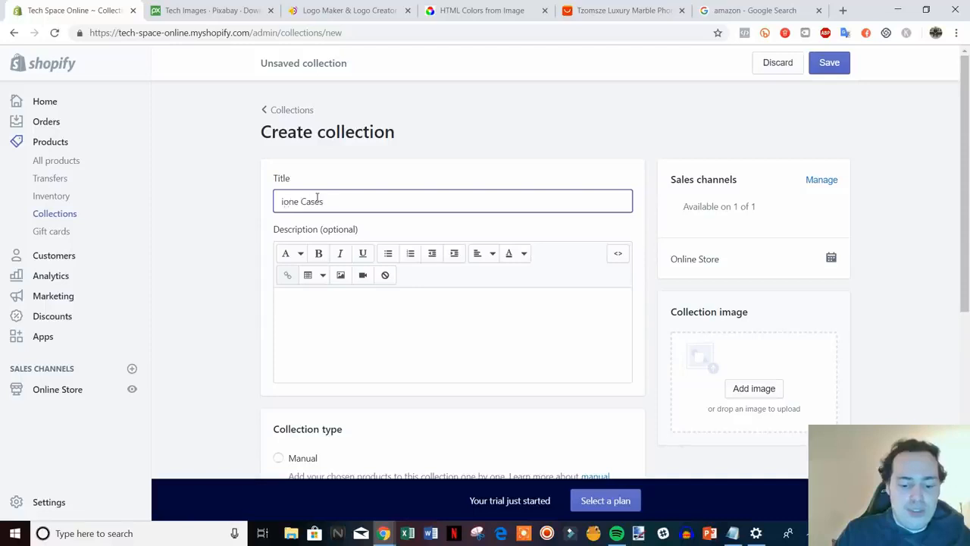
pyautogui.write('Ph')
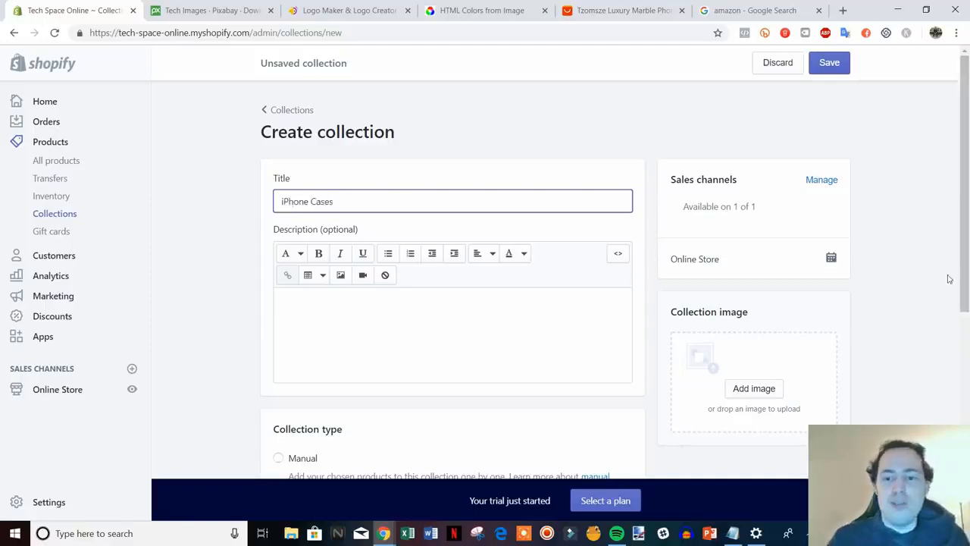
pyautogui.scroll(-3, 947, 278)
pyautogui.scroll(-1, 806, 326)
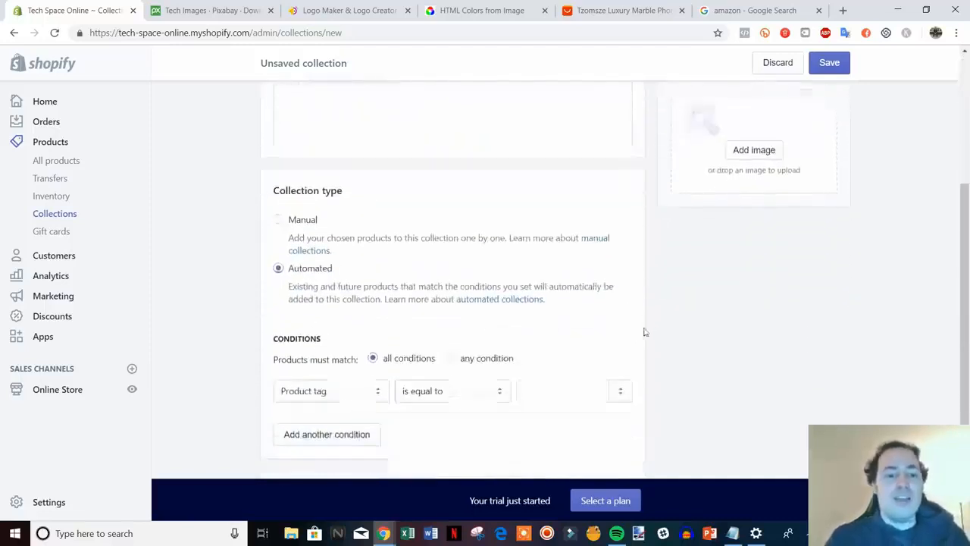
# Set the collection to Automated with condition Product tag is equal to 'iphone case'.
pyautogui.click(311, 206)
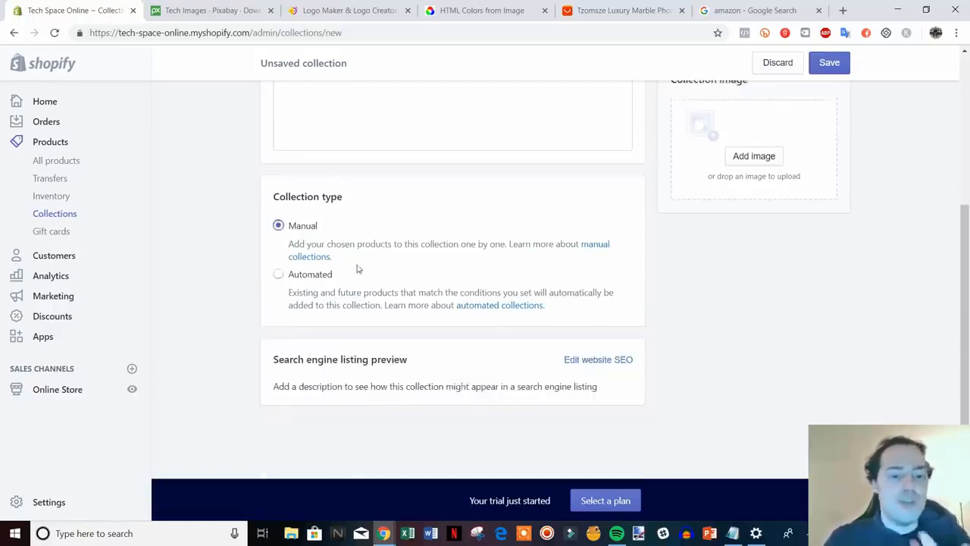
pyautogui.click(303, 276)
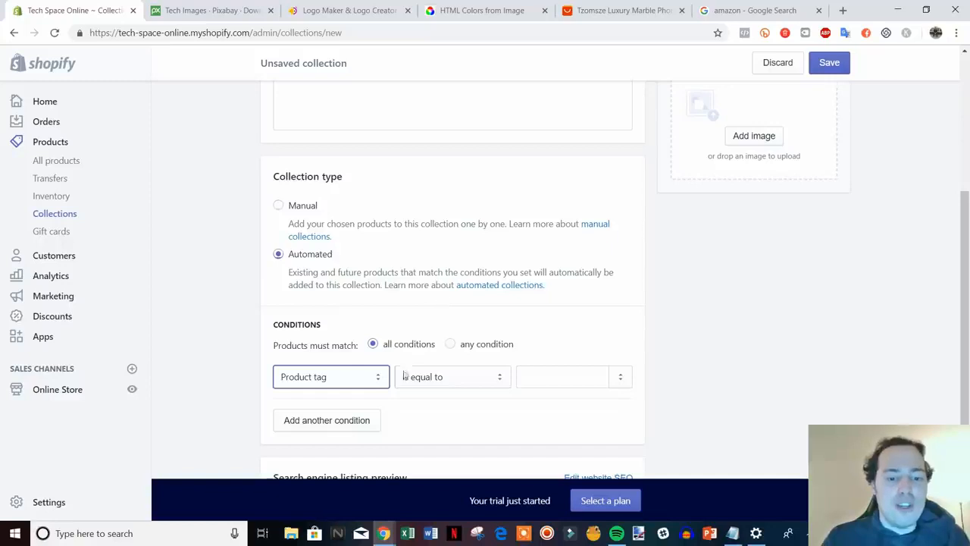
pyautogui.click(379, 378)
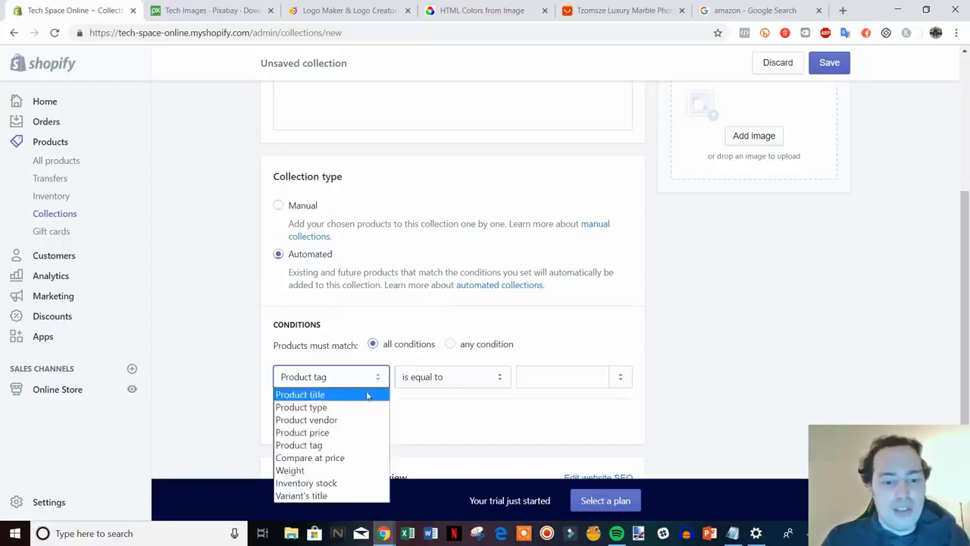
pyautogui.click(379, 445)
pyautogui.click(491, 383)
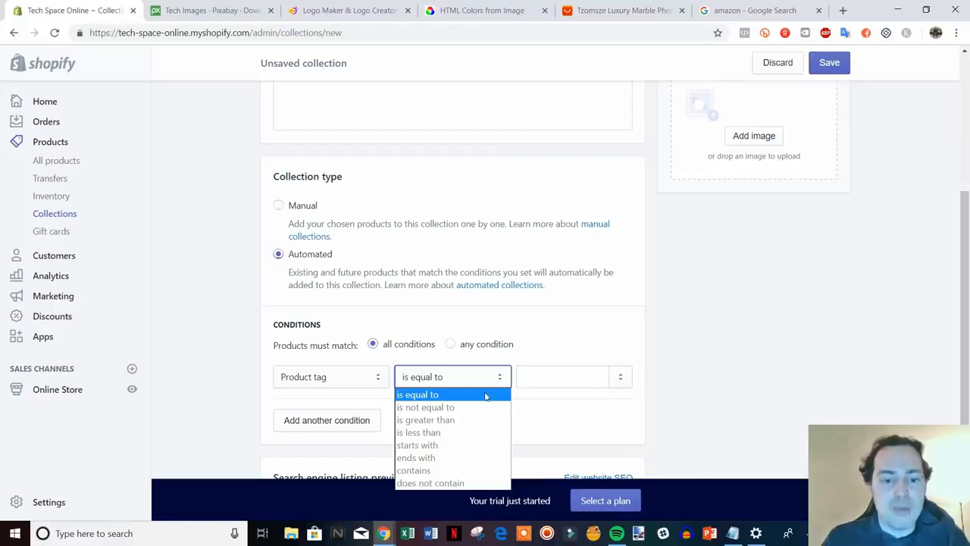
pyautogui.click(485, 395)
pyautogui.click(540, 385)
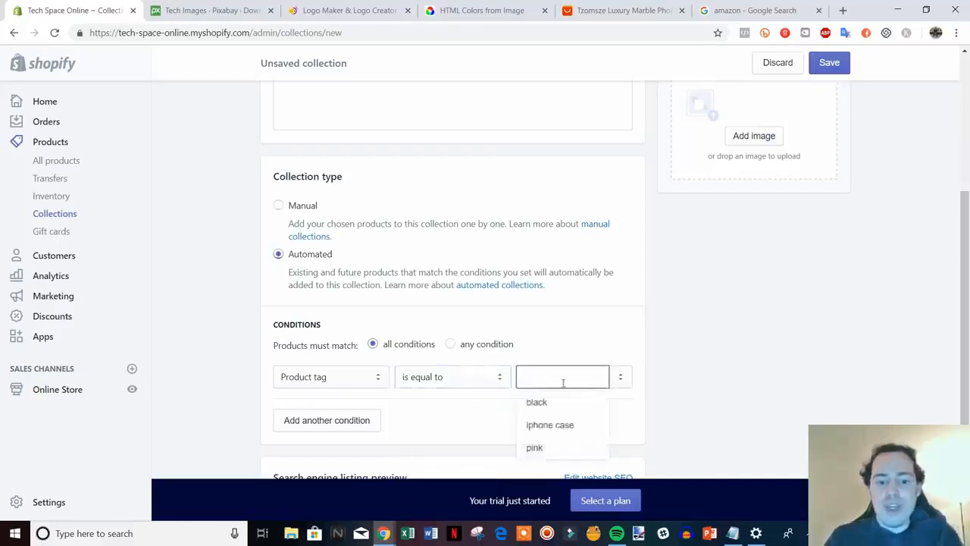
pyautogui.click(568, 425)
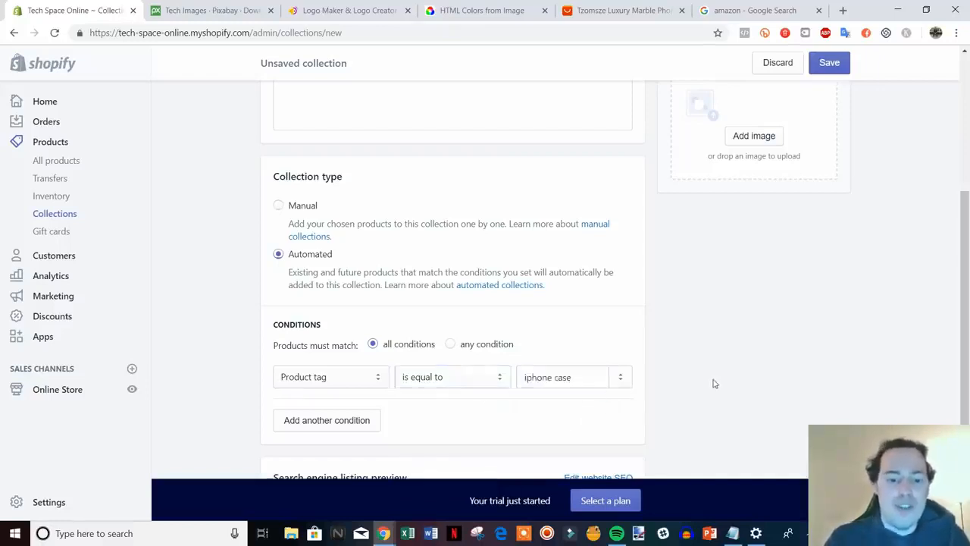
pyautogui.scroll(1, 713, 384)
pyautogui.scroll(-1, 678, 403)
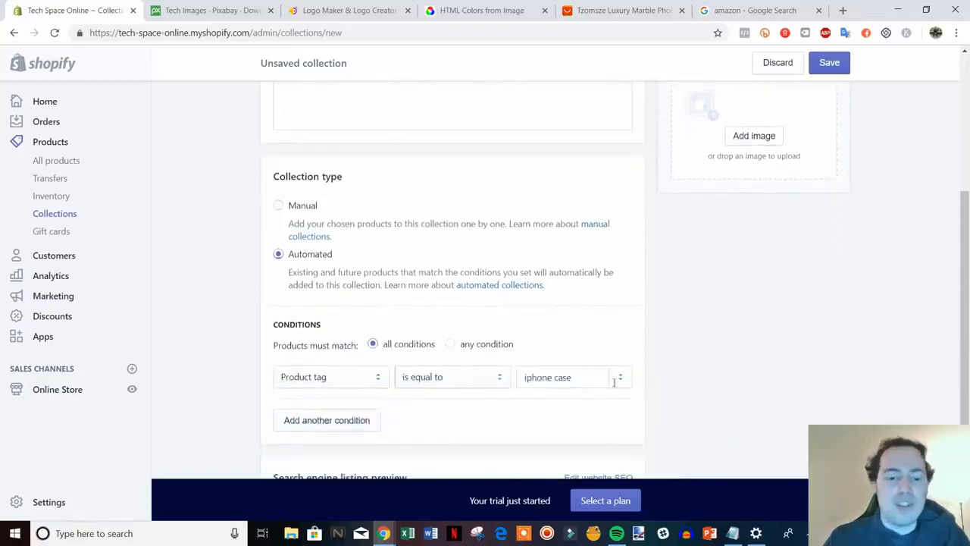
pyautogui.scroll(4, 698, 407)
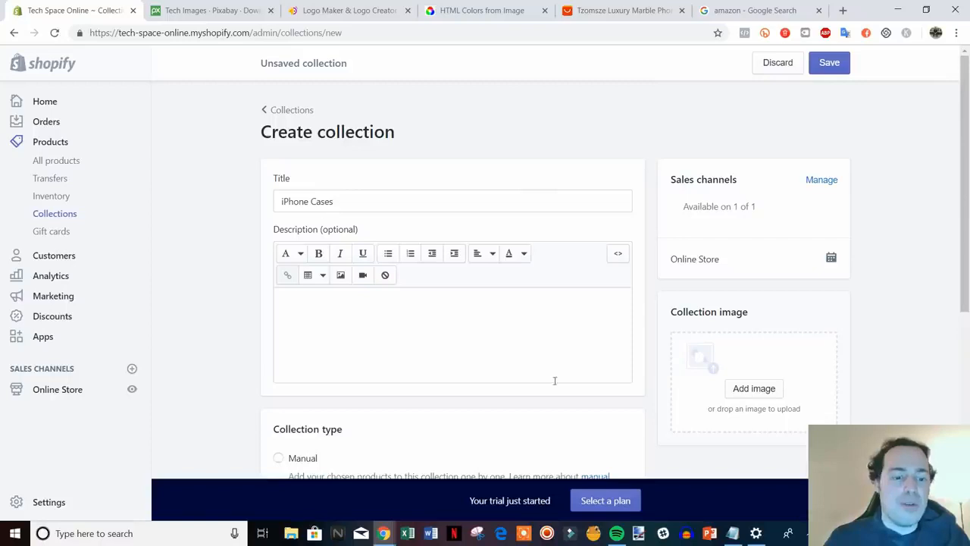
pyautogui.scroll(-5, 533, 282)
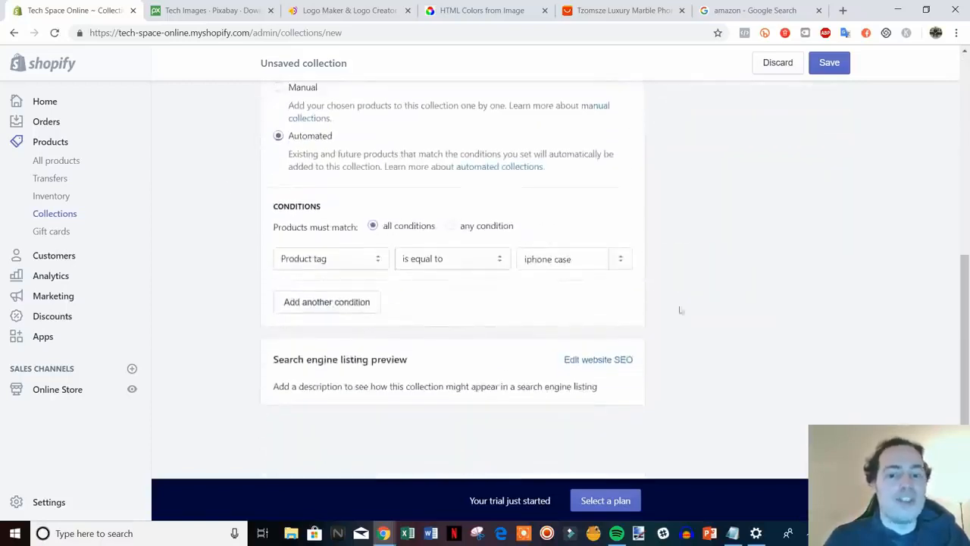
# Save the collection, check the Pink and Black iPhone Cases, and return to Collections.
pyautogui.click(830, 63)
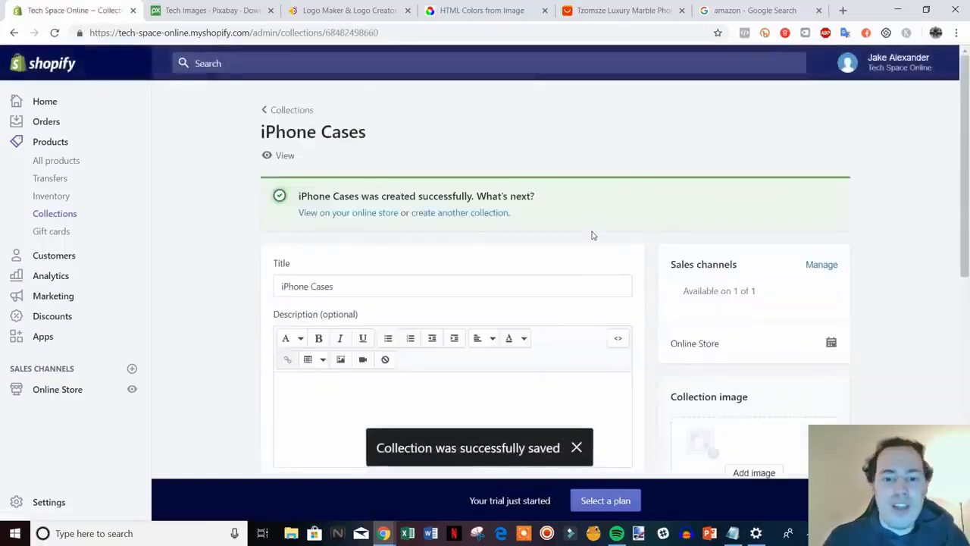
pyautogui.scroll(-6, 593, 238)
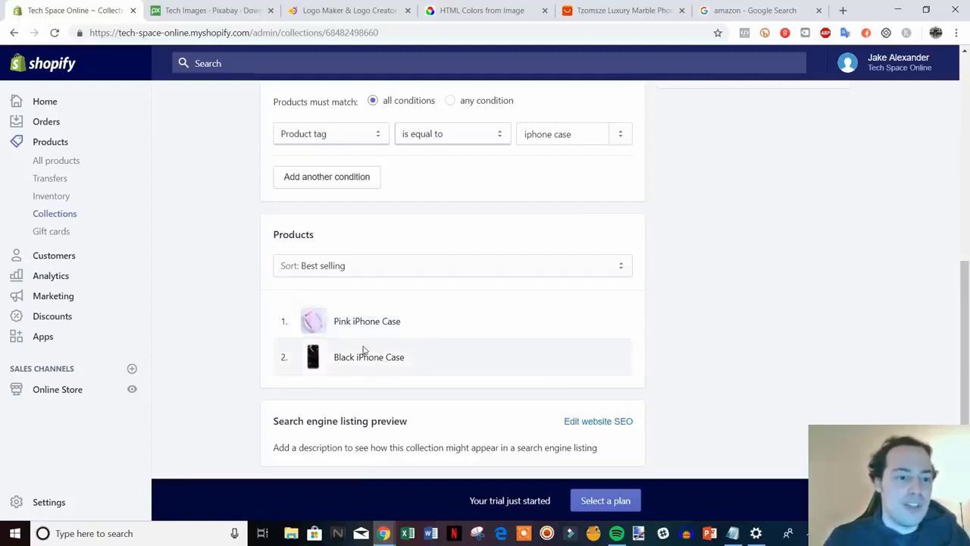
pyautogui.scroll(6, 363, 351)
pyautogui.click(290, 109)
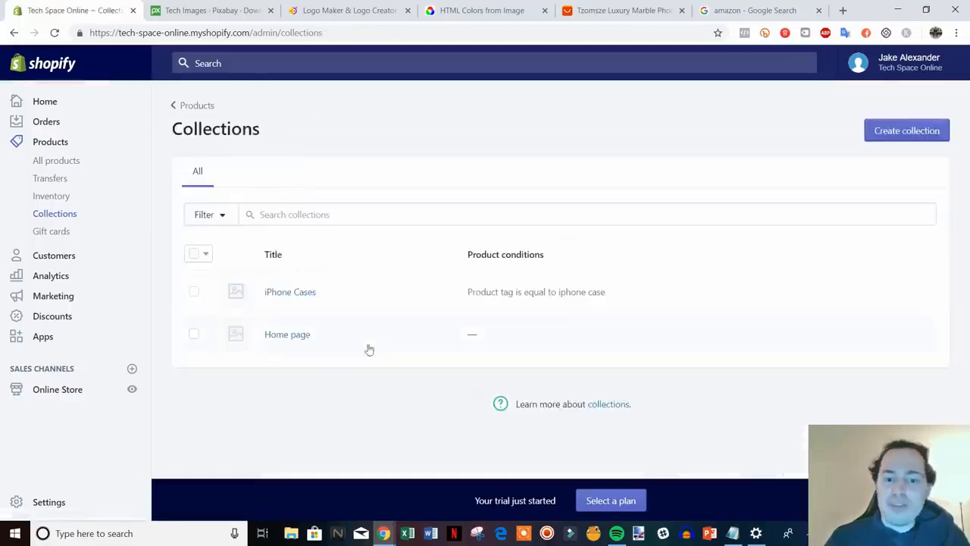
pyautogui.click(133, 391)
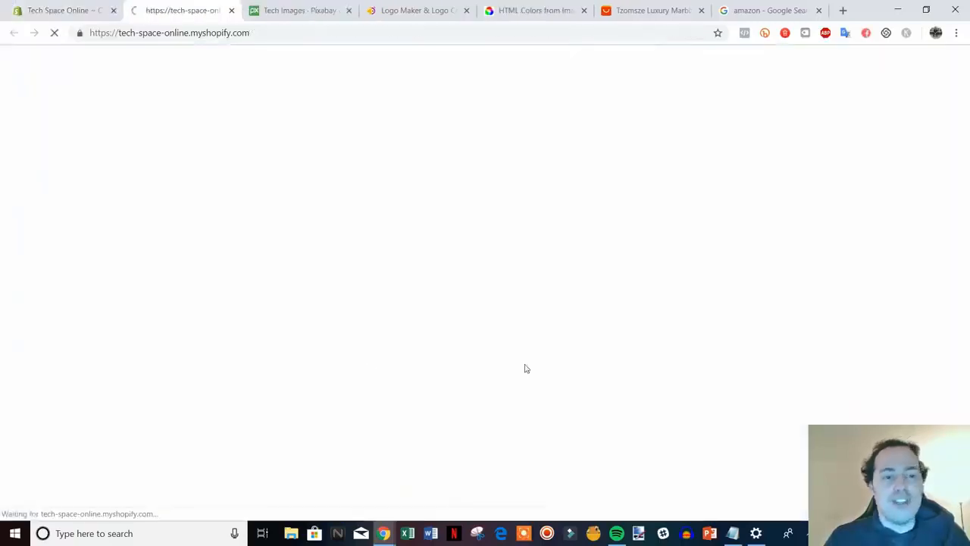
pyautogui.scroll(-3, 895, 258)
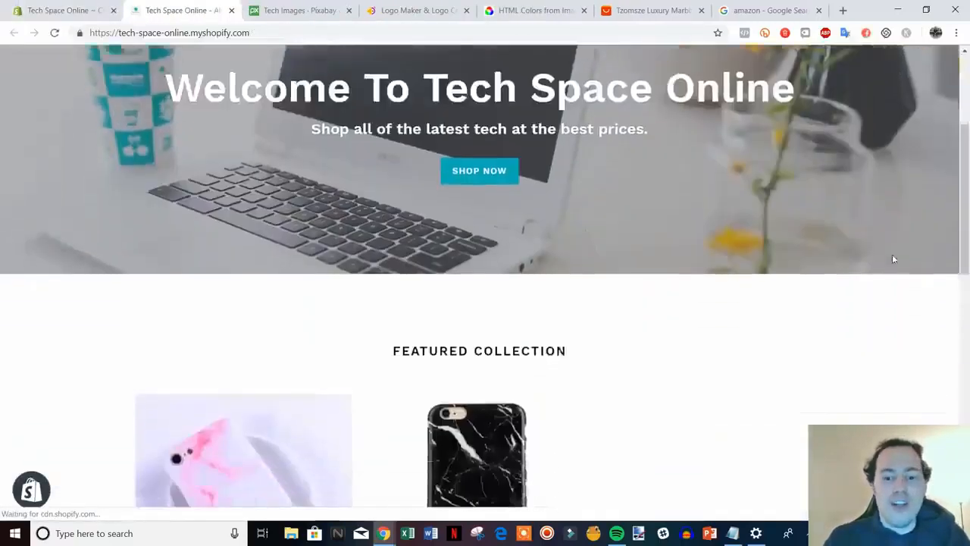
pyautogui.scroll(-3, 893, 258)
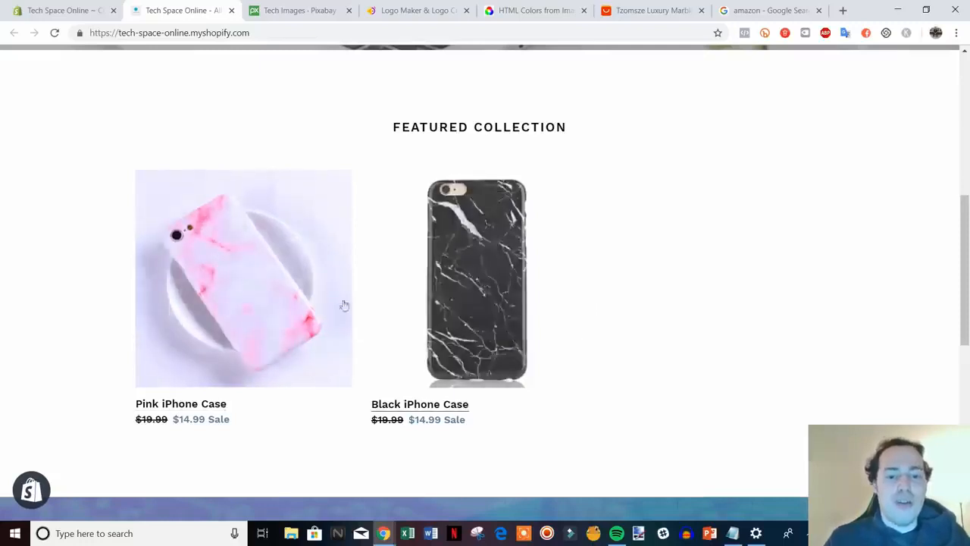
pyautogui.scroll(-2, 615, 332)
pyautogui.scroll(2, 615, 332)
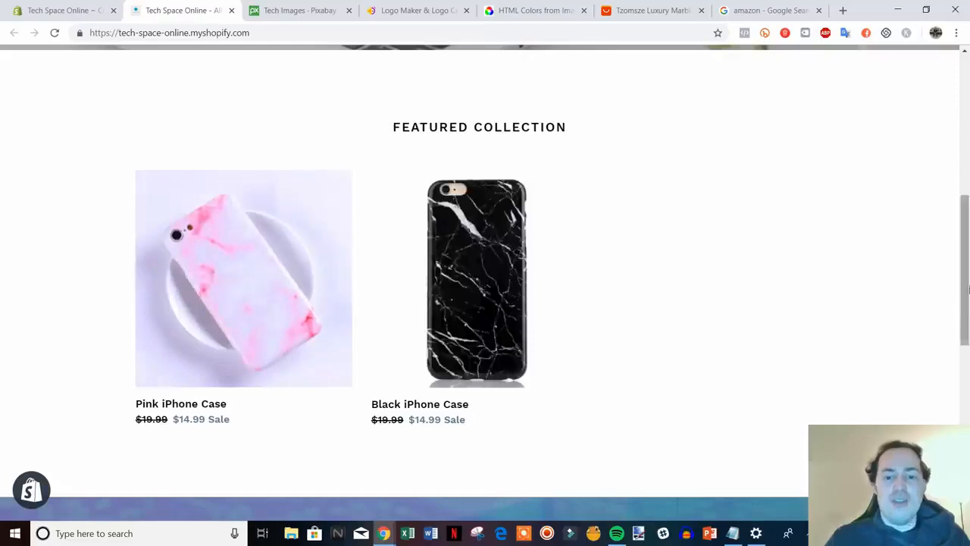
pyautogui.scroll(-9, 623, 294)
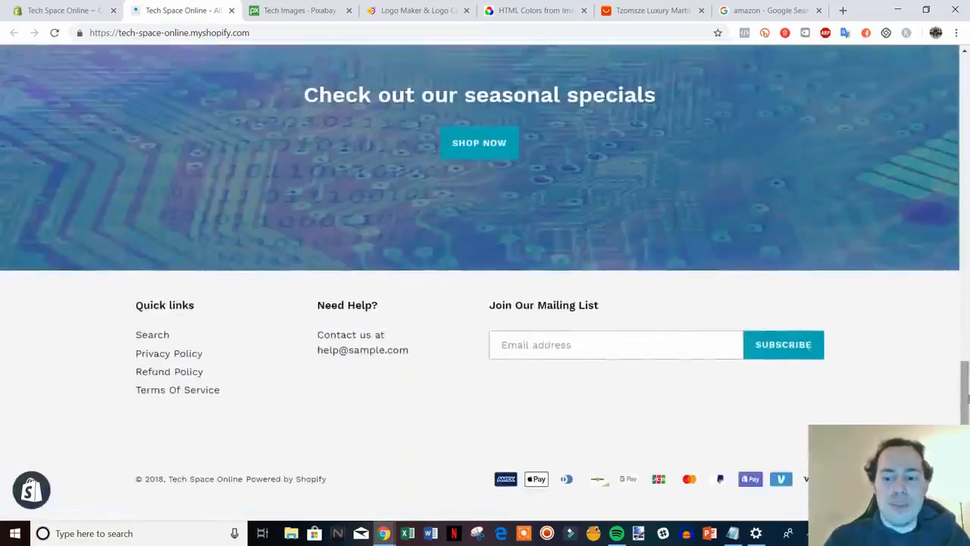
pyautogui.moveTo(965, 396); pyautogui.dragTo(961, 55)
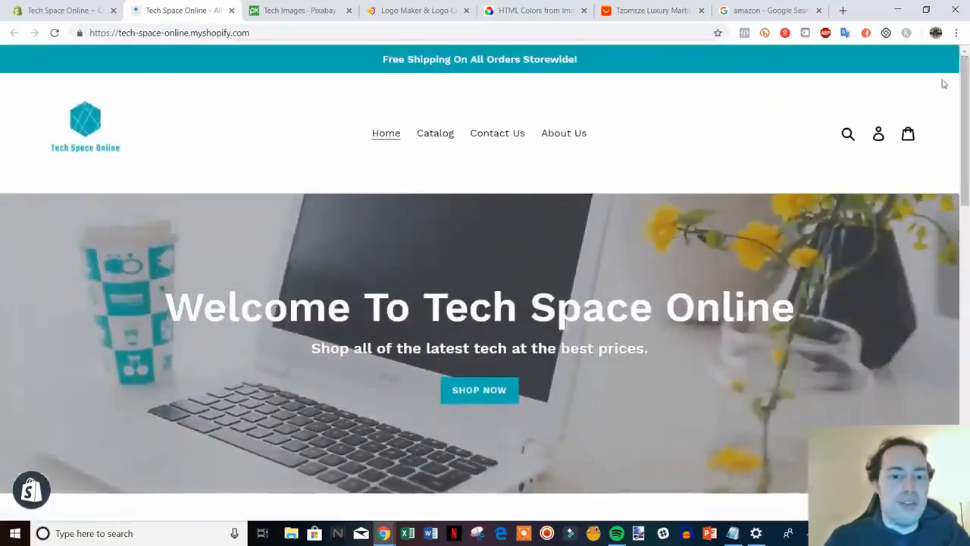
pyautogui.click(231, 11)
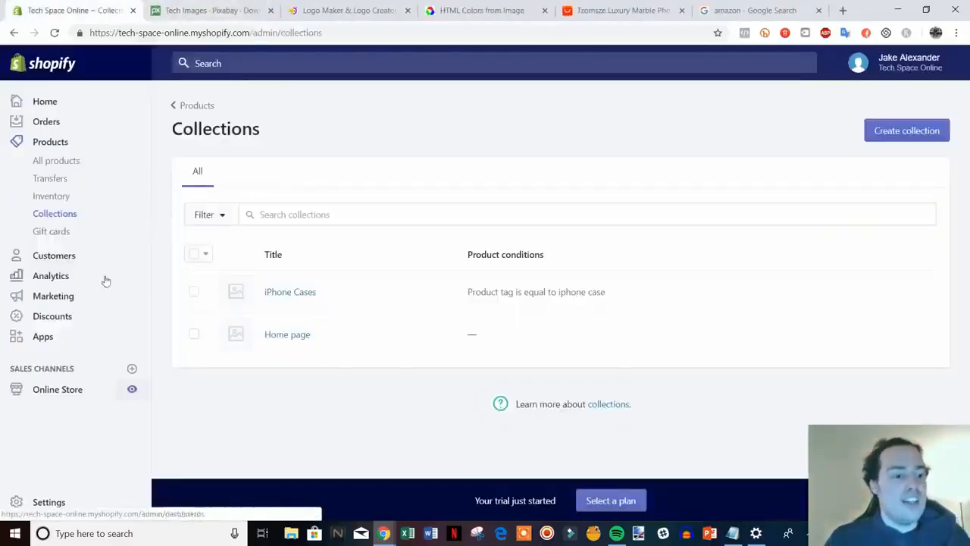
# From Discounts, begin a new discount code and focus the empty code field.
pyautogui.click(55, 322)
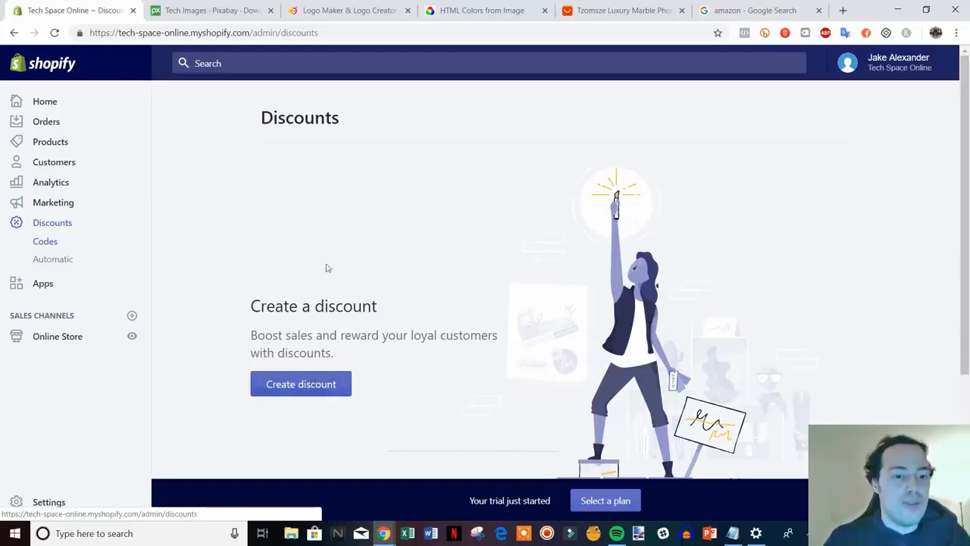
pyautogui.click(306, 391)
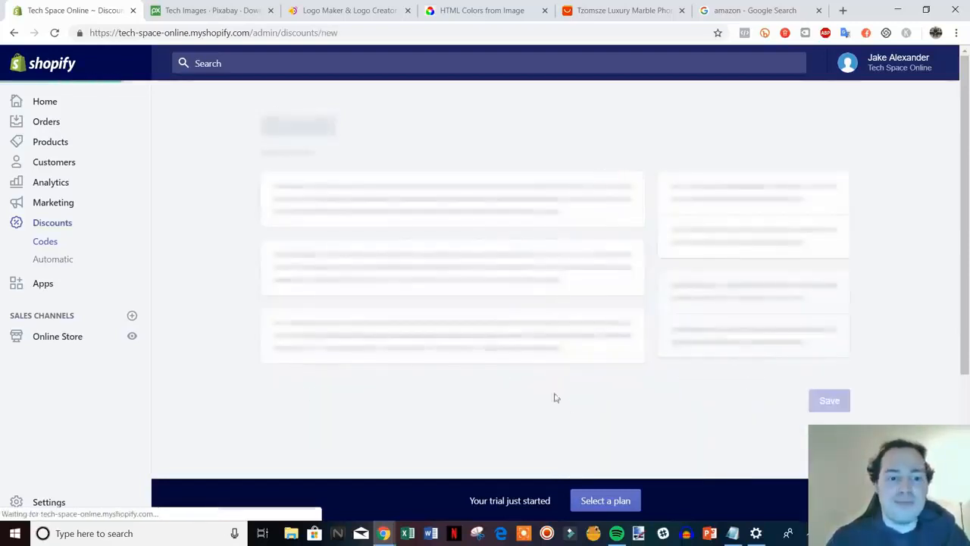
pyautogui.click(347, 207)
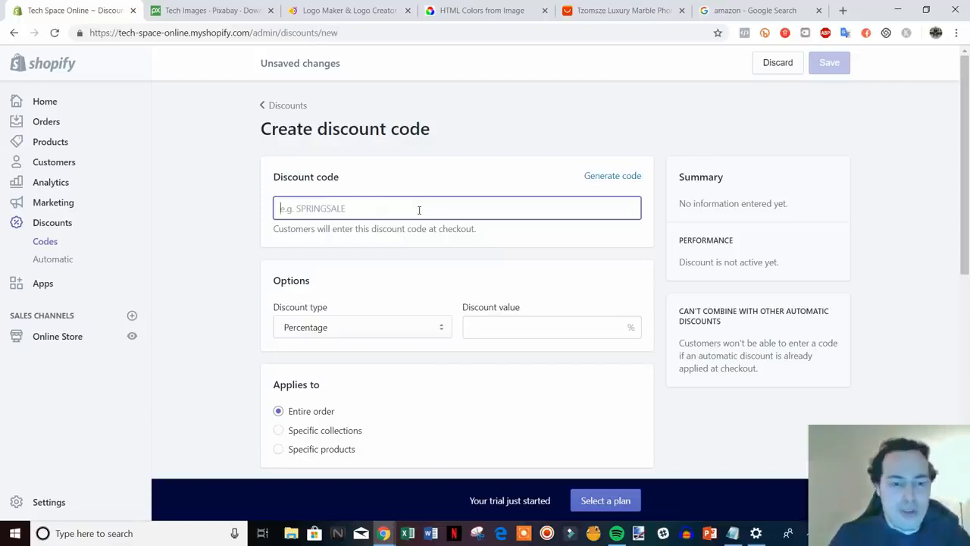
# Enter the code 10OFF with a Percentage discount value of 10.
pyautogui.write('10OFF')
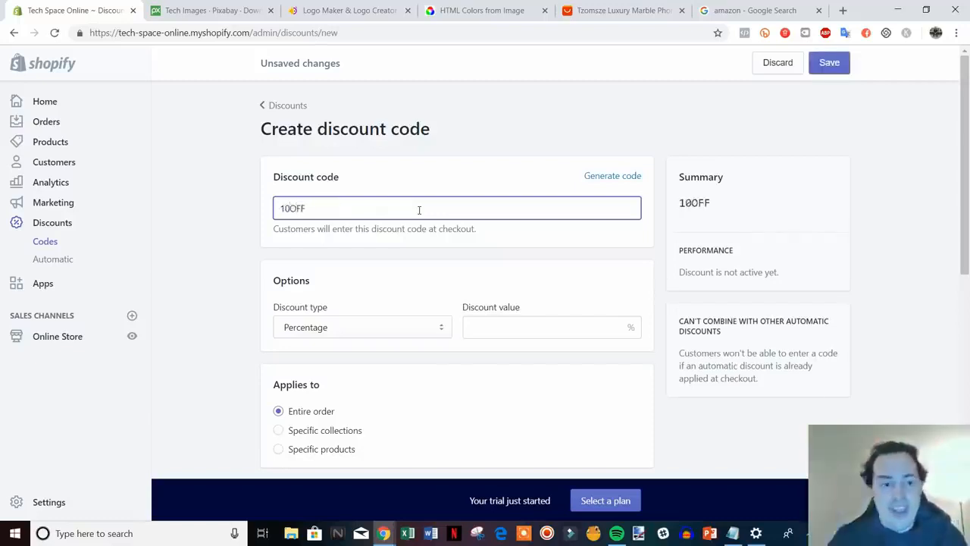
pyautogui.scroll(-2, 418, 228)
pyautogui.scroll(1, 417, 251)
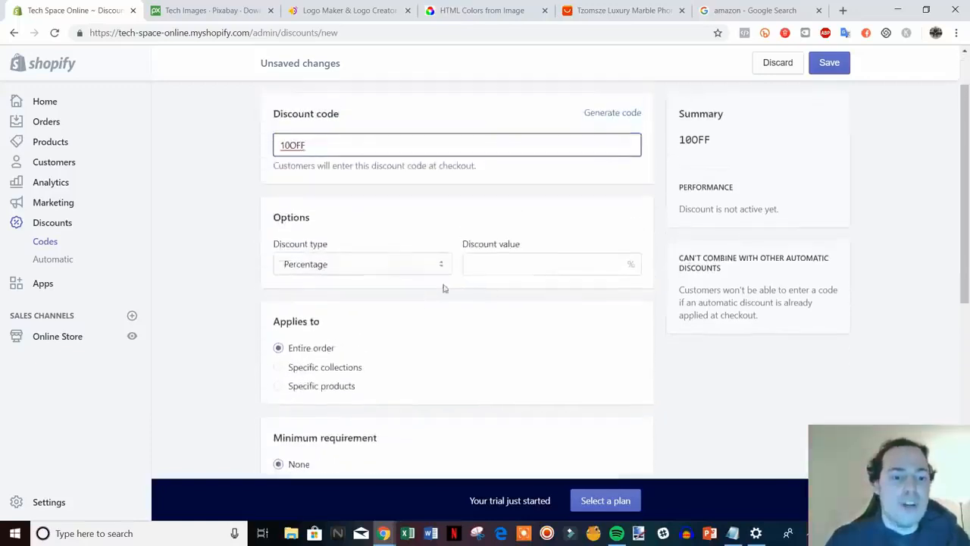
pyautogui.click(532, 262)
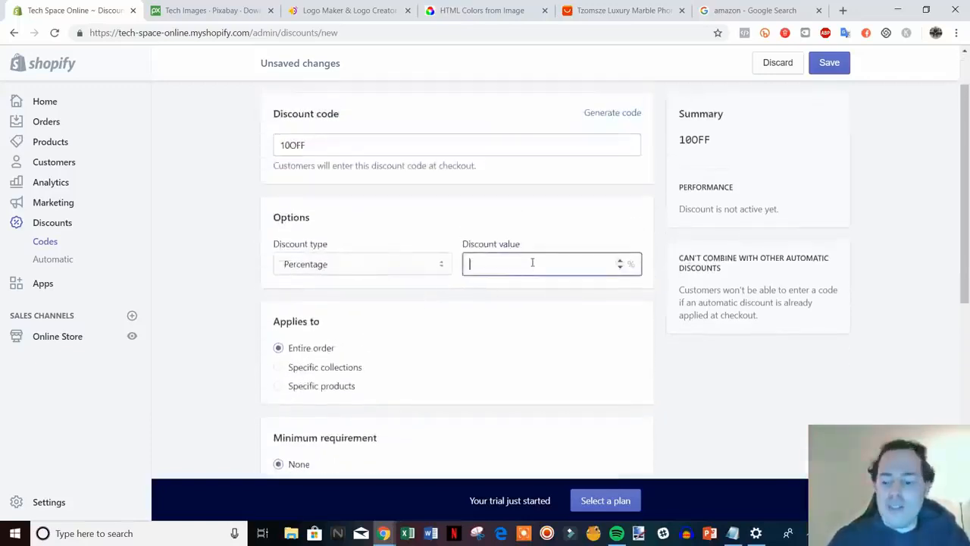
pyautogui.write('10')
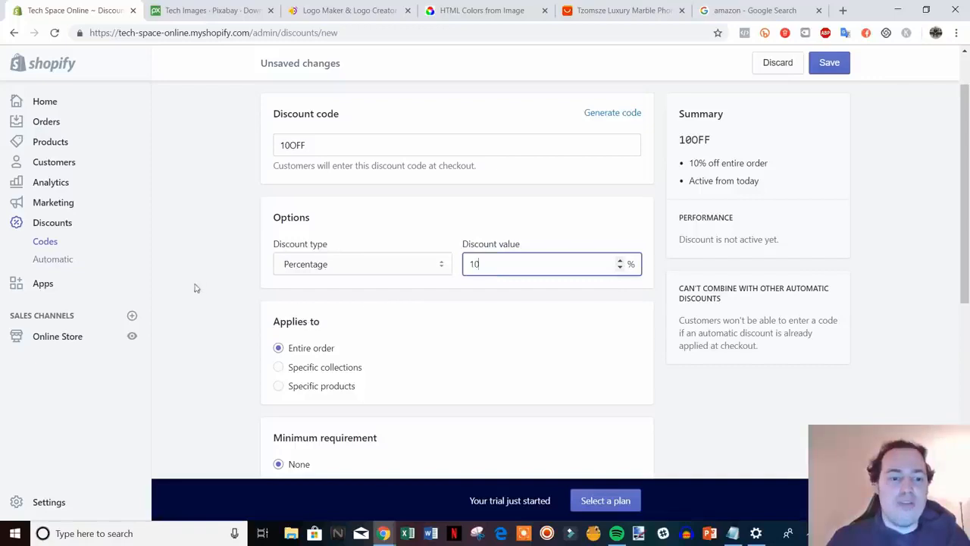
pyautogui.click(394, 265)
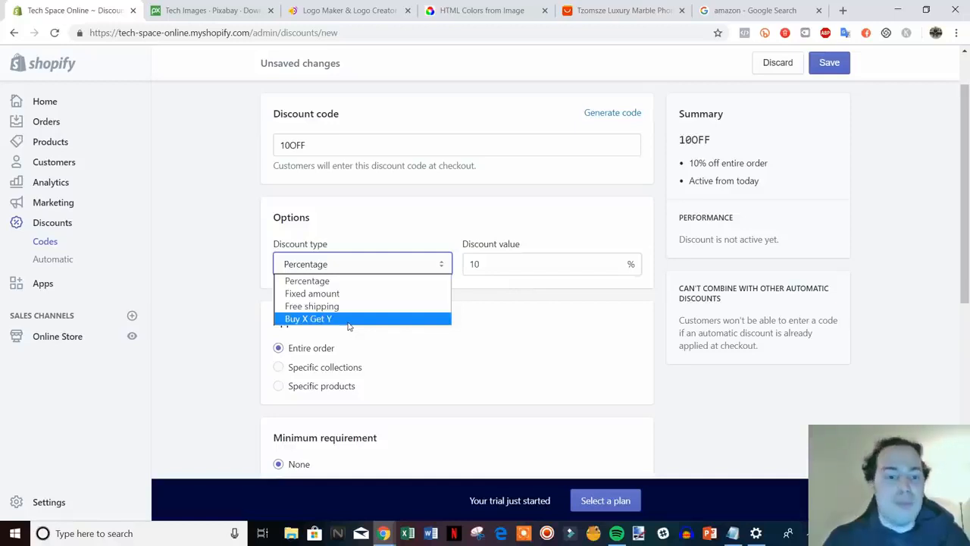
pyautogui.click(229, 286)
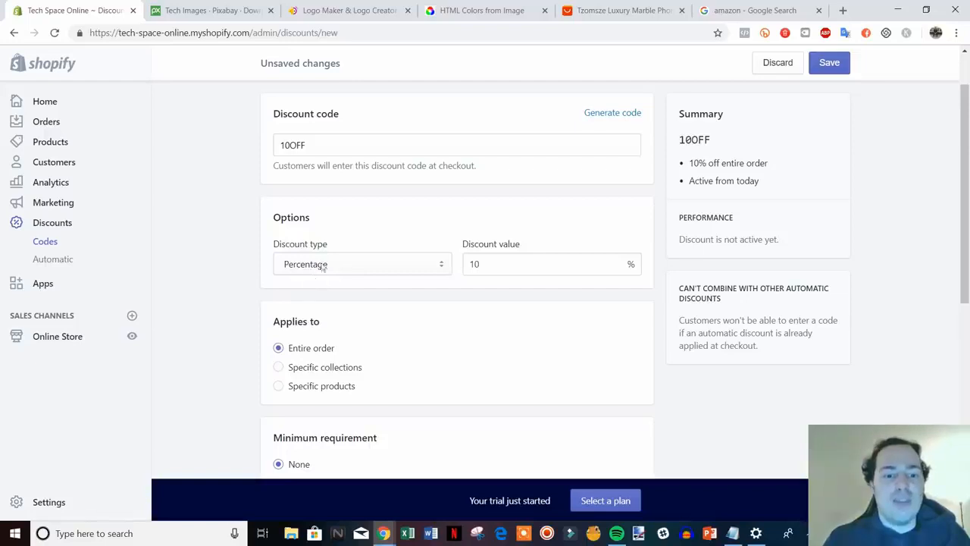
# Leave the one-use-per-customer limit off and save the 10OFF discount.
pyautogui.scroll(-2, 268, 240)
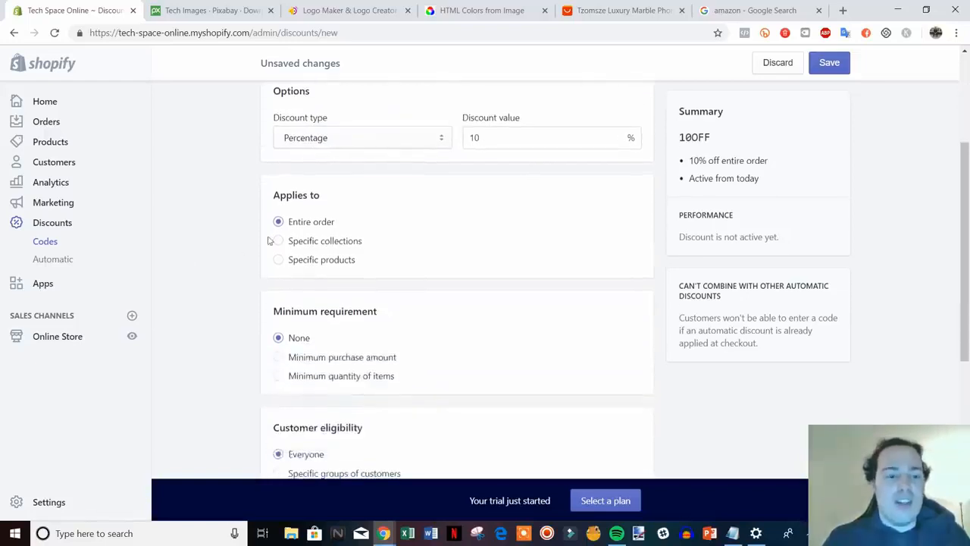
pyautogui.scroll(1, 319, 214)
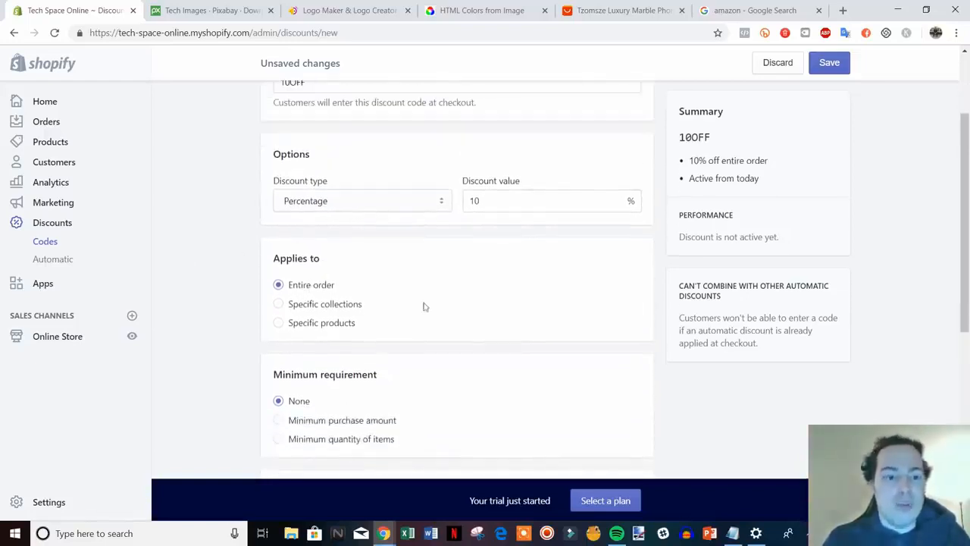
pyautogui.scroll(-1, 414, 325)
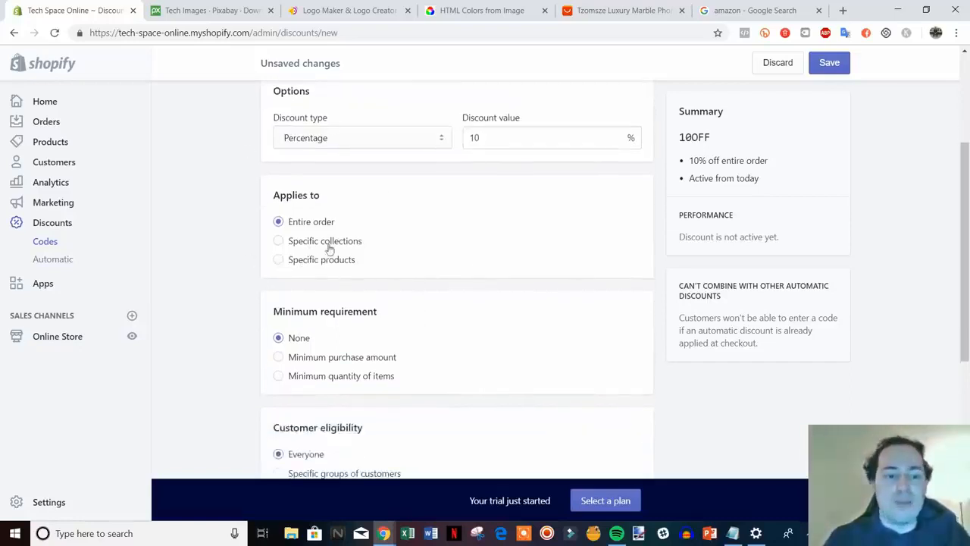
pyautogui.scroll(-1, 432, 265)
pyautogui.scroll(-1, 380, 273)
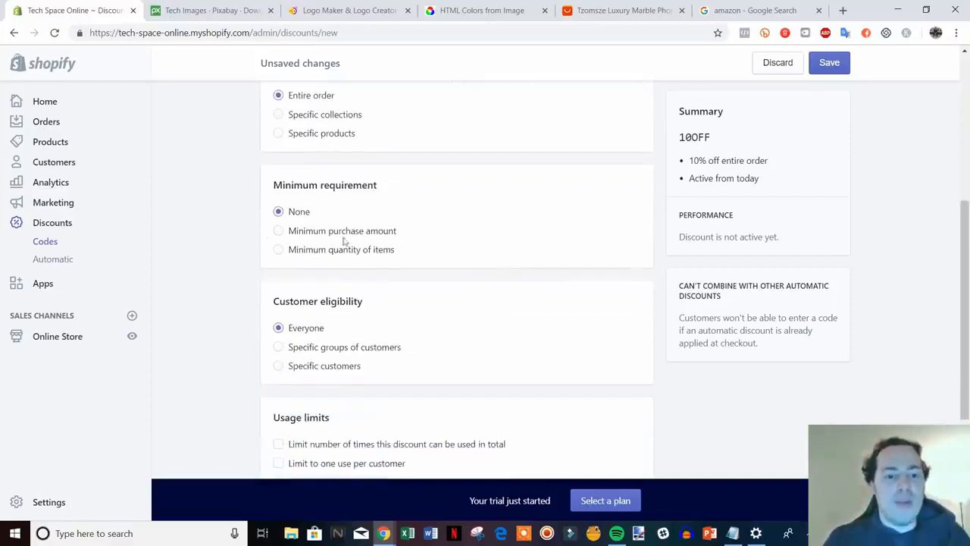
pyautogui.scroll(4, 520, 315)
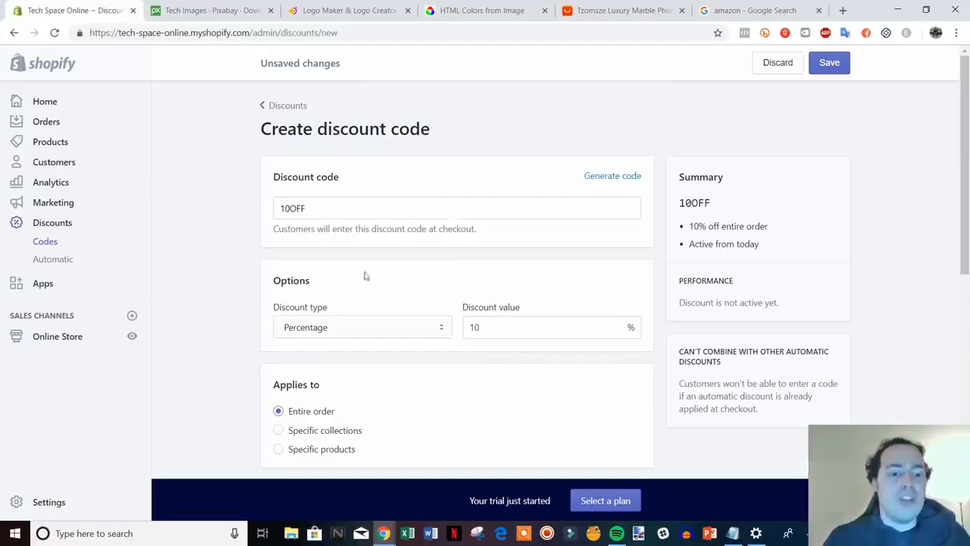
pyautogui.scroll(-2, 374, 270)
pyautogui.scroll(2, 375, 271)
pyautogui.scroll(-7, 413, 306)
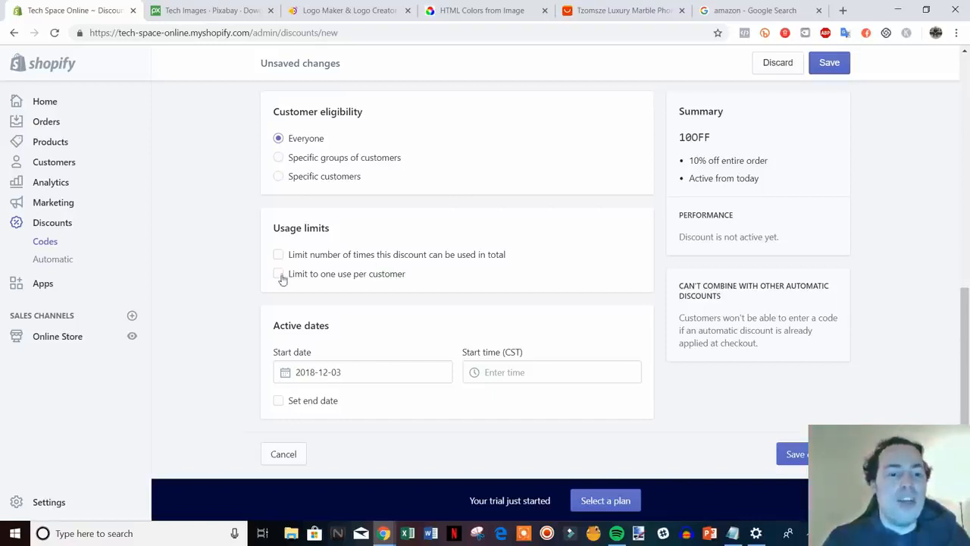
pyautogui.click(282, 278)
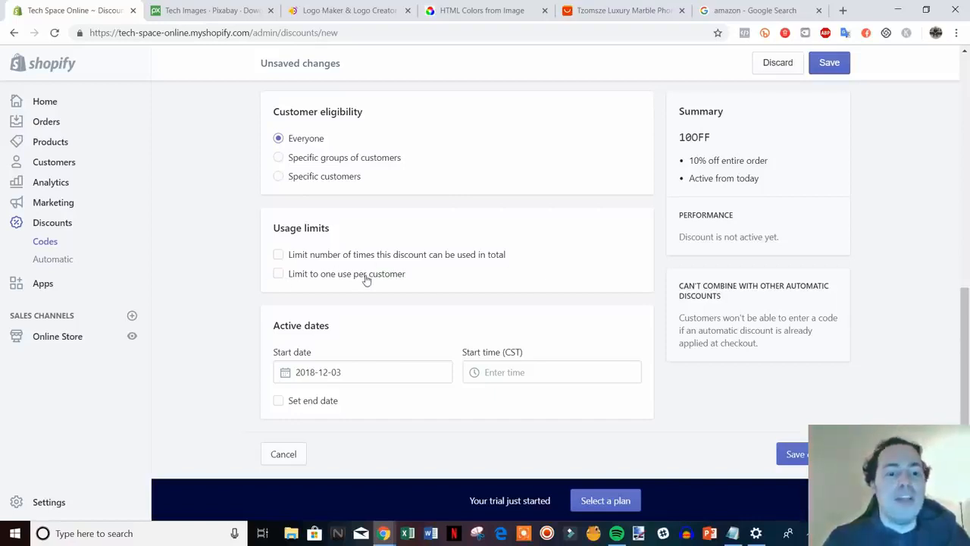
pyautogui.click(324, 277)
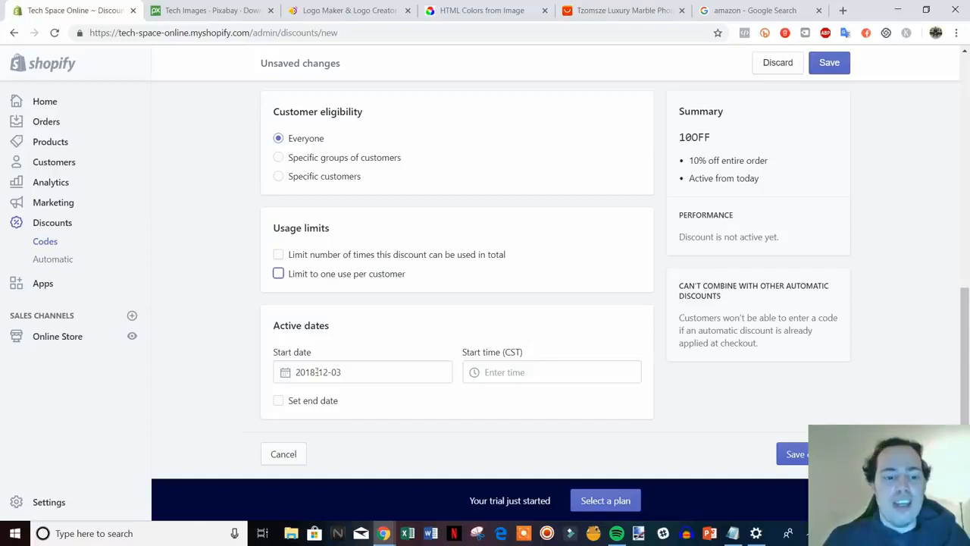
pyautogui.click(801, 452)
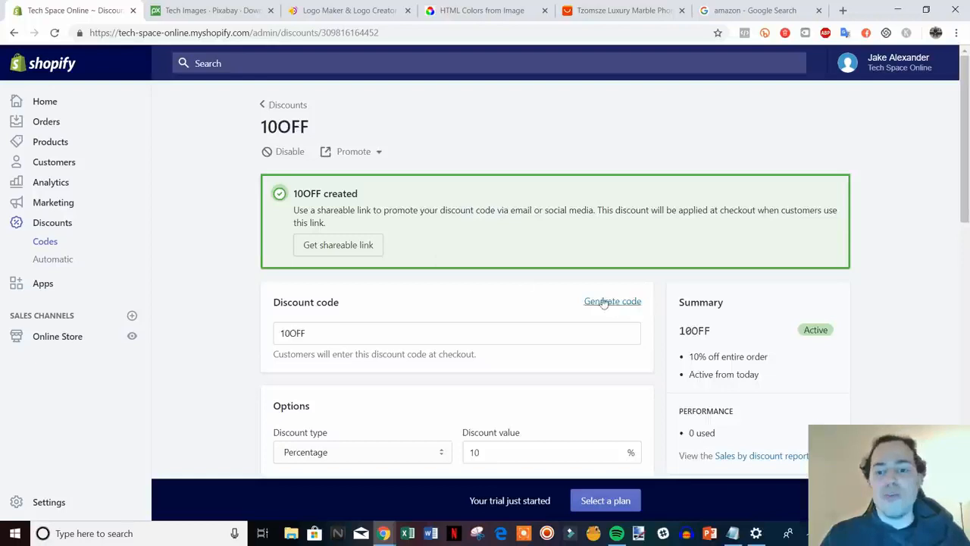
# Go to the Orders page from the left sidebar.
pyautogui.scroll(-2, 577, 303)
pyautogui.scroll(2, 493, 243)
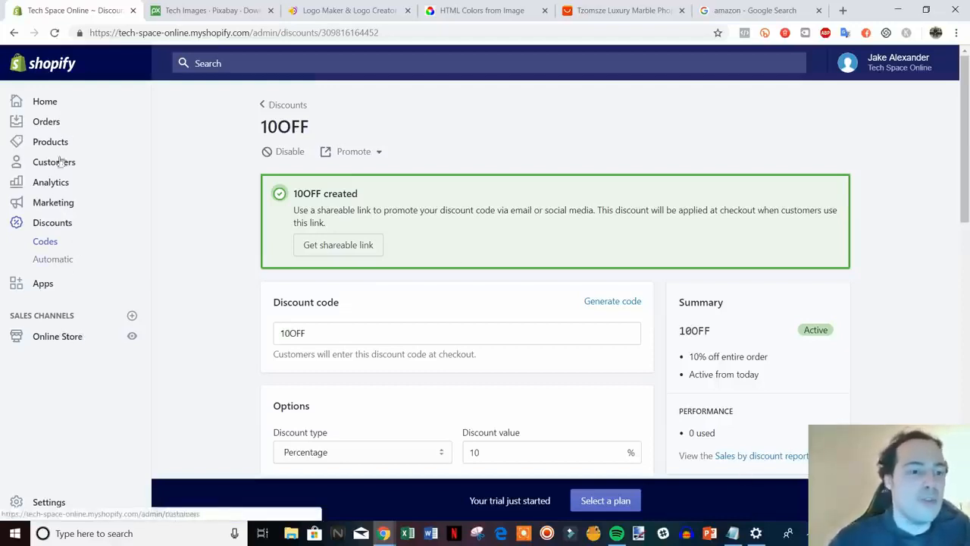
pyautogui.click(47, 123)
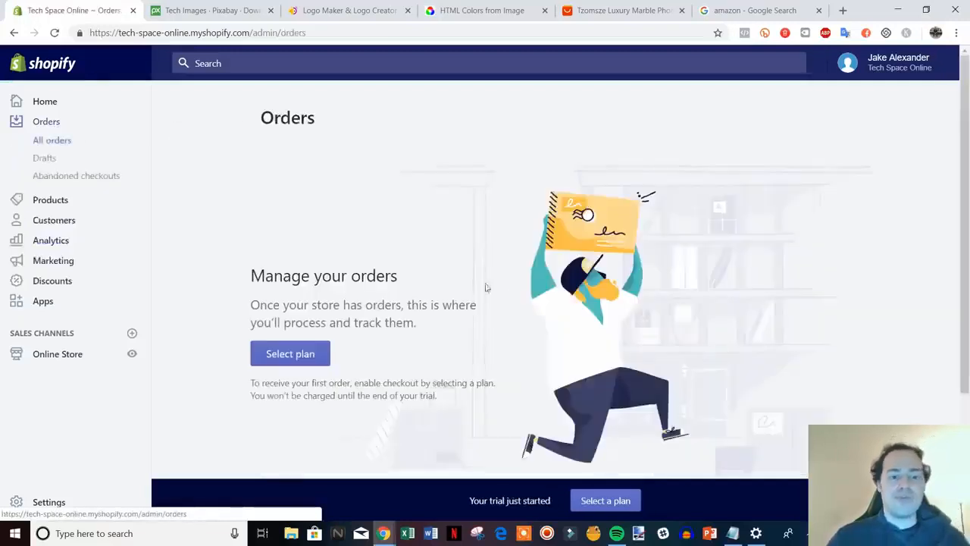
# Open the Analytics Overview dashboard from the left sidebar.
pyautogui.scroll(-2, 546, 272)
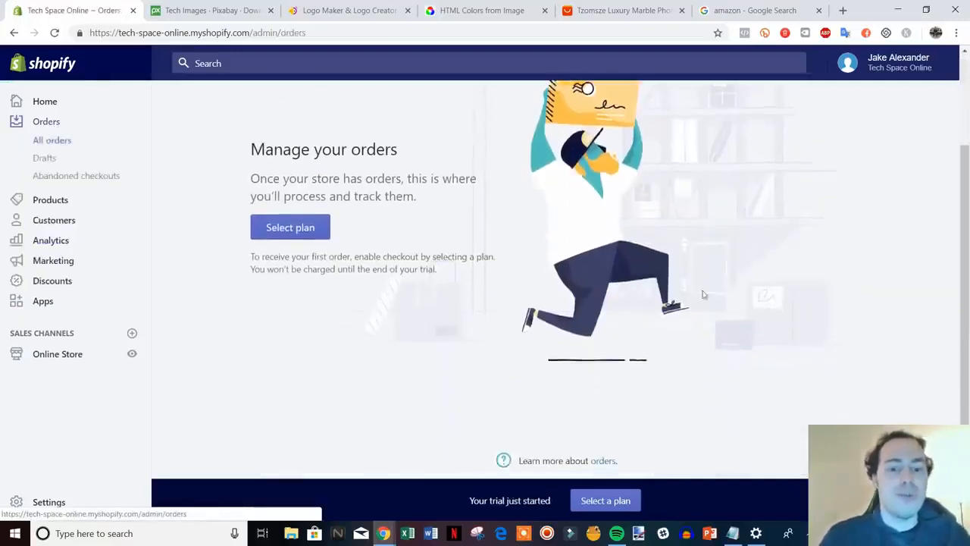
pyautogui.scroll(1, 265, 287)
pyautogui.scroll(1, 519, 330)
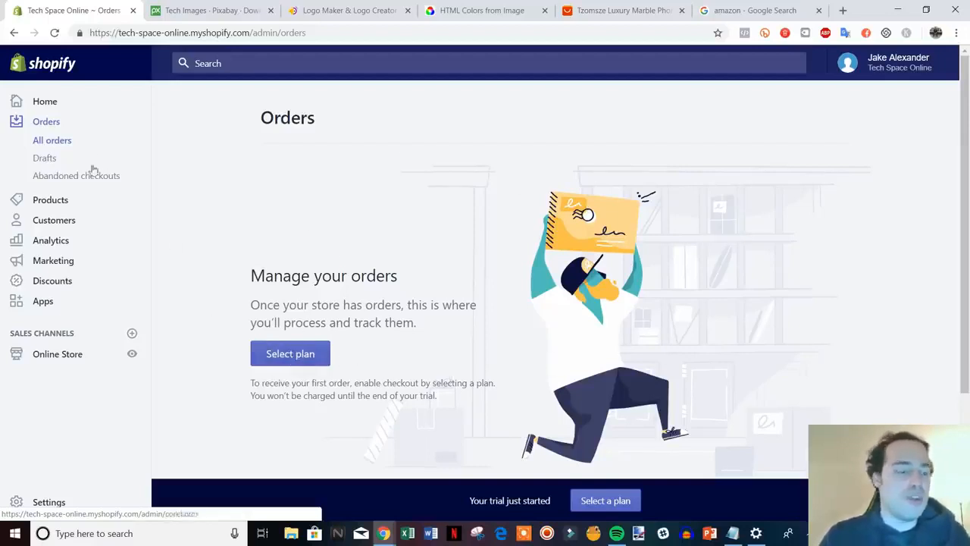
pyautogui.click(51, 240)
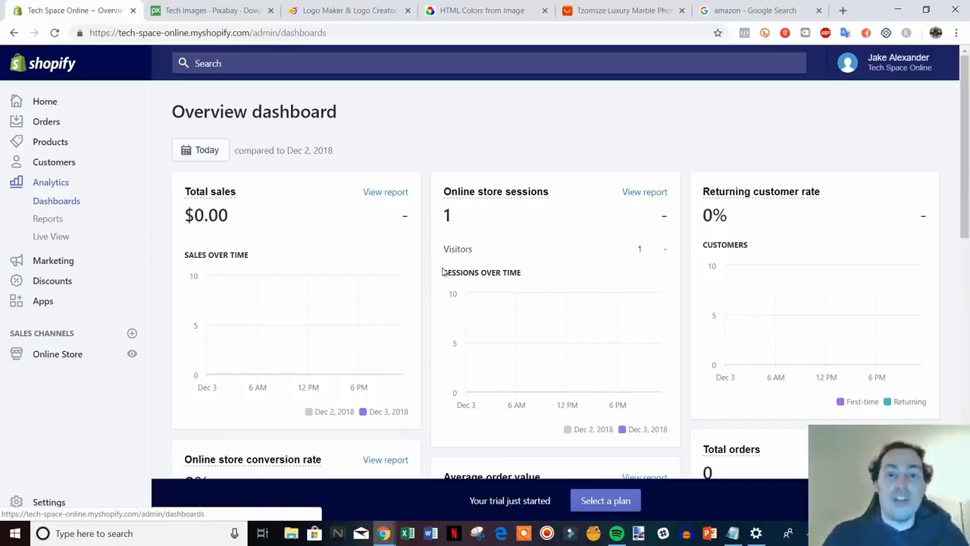
pyautogui.scroll(-1, 394, 262)
pyautogui.scroll(1, 500, 270)
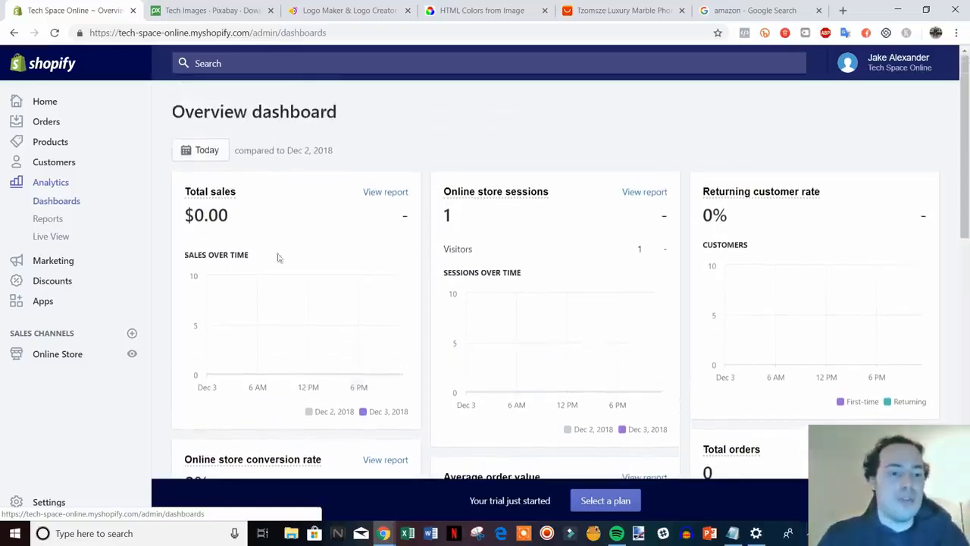
pyautogui.scroll(-1, 341, 254)
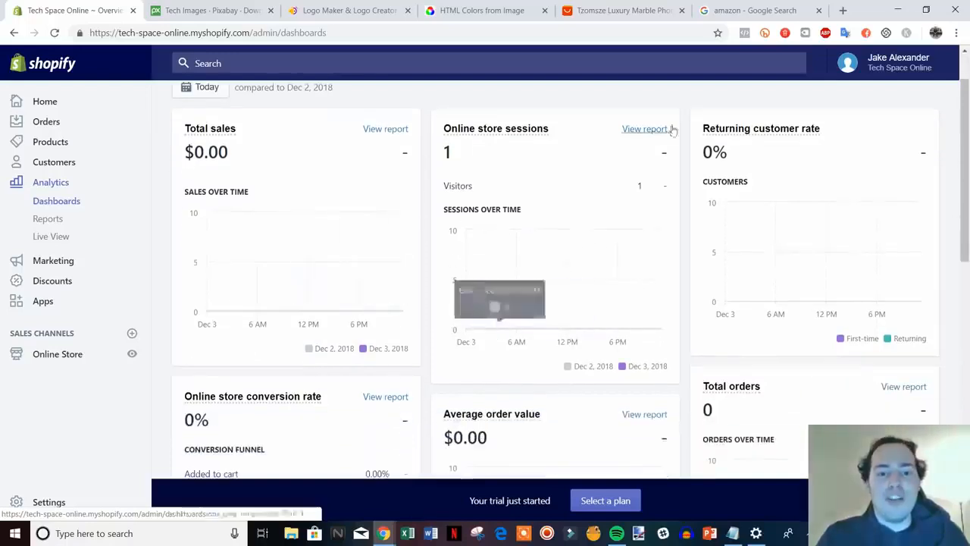
pyautogui.scroll(-1, 542, 263)
pyautogui.scroll(2, 766, 229)
pyautogui.scroll(-3, 782, 244)
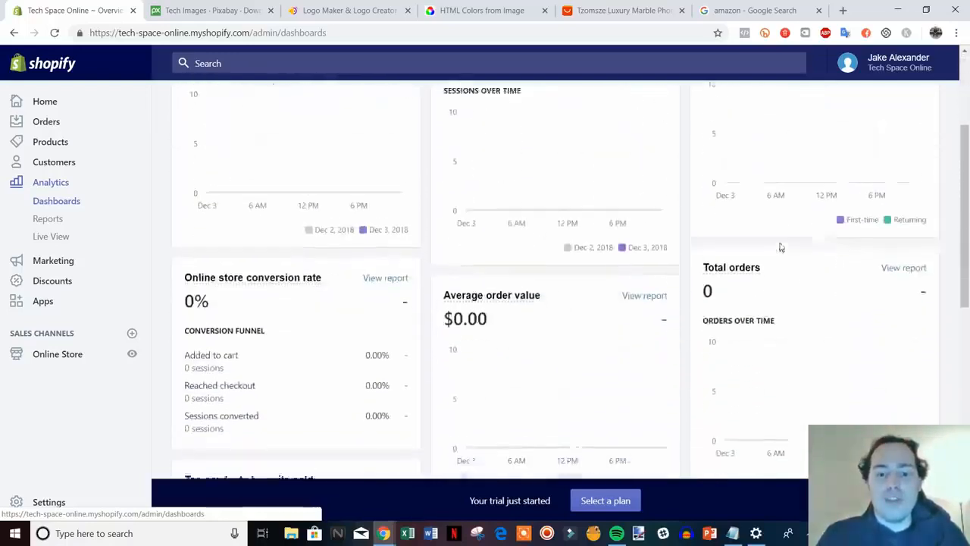
pyautogui.scroll(-1, 521, 329)
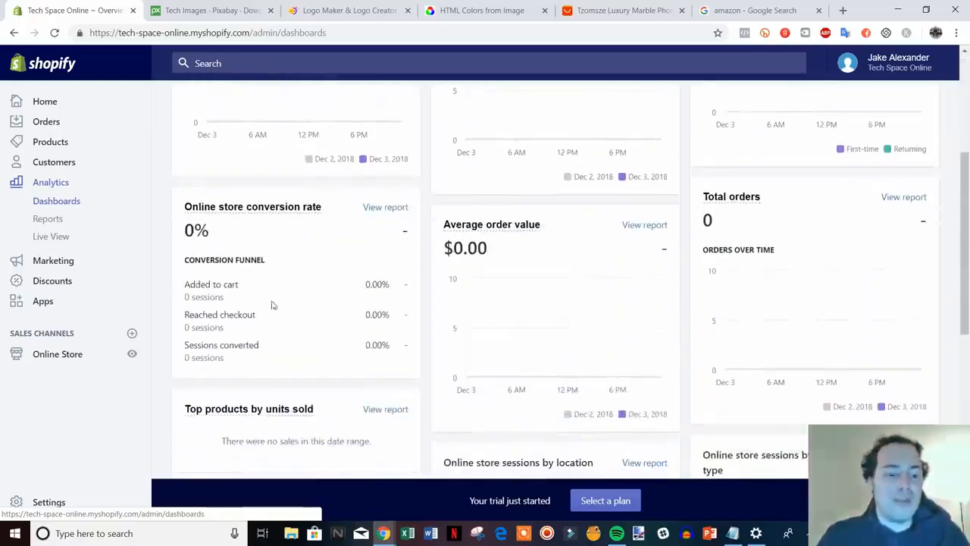
pyautogui.scroll(-3, 611, 381)
pyautogui.scroll(-3, 611, 381)
pyautogui.scroll(9, 632, 357)
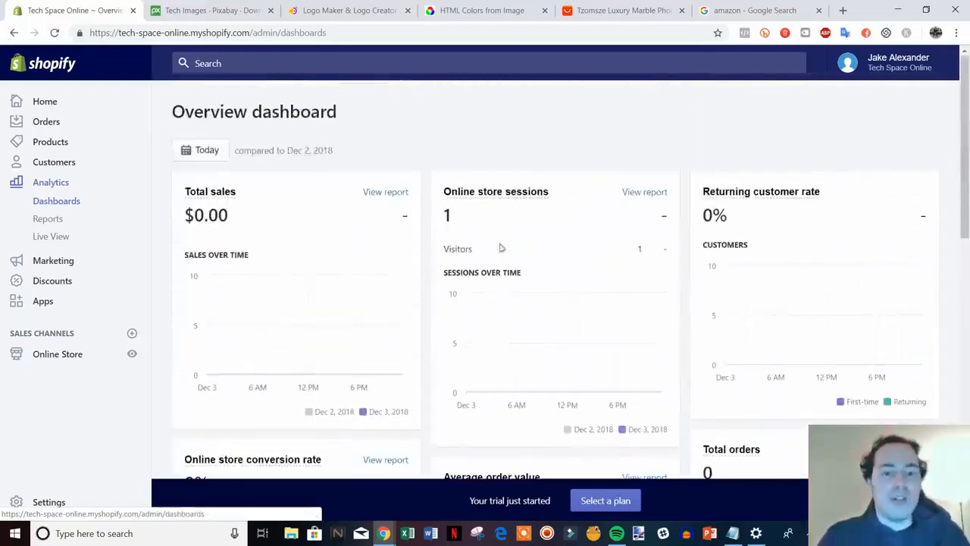
pyautogui.click(206, 156)
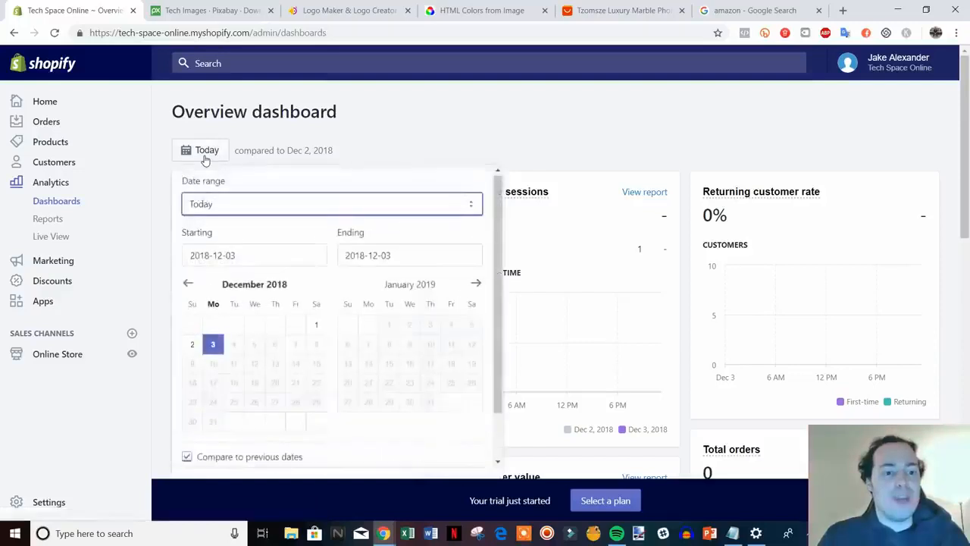
pyautogui.click(265, 259)
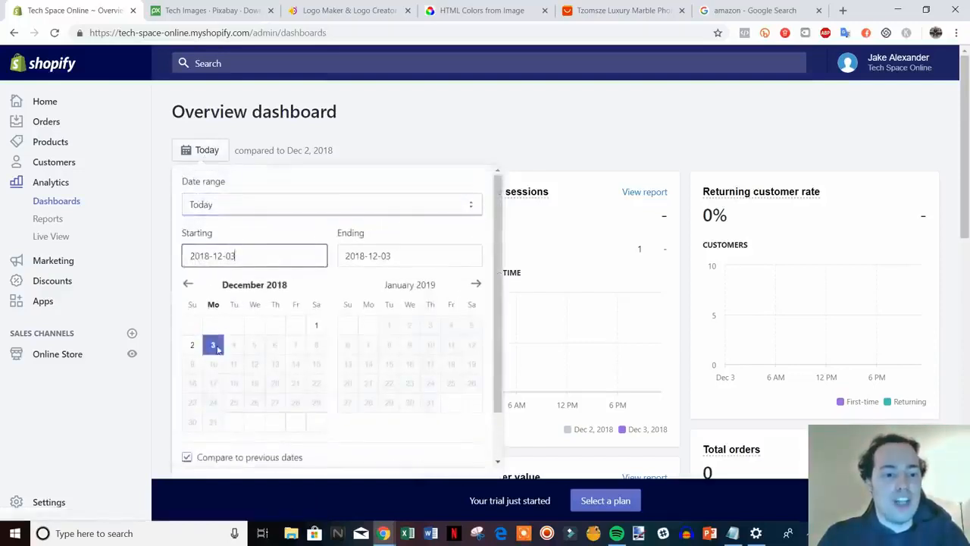
pyautogui.click(189, 286)
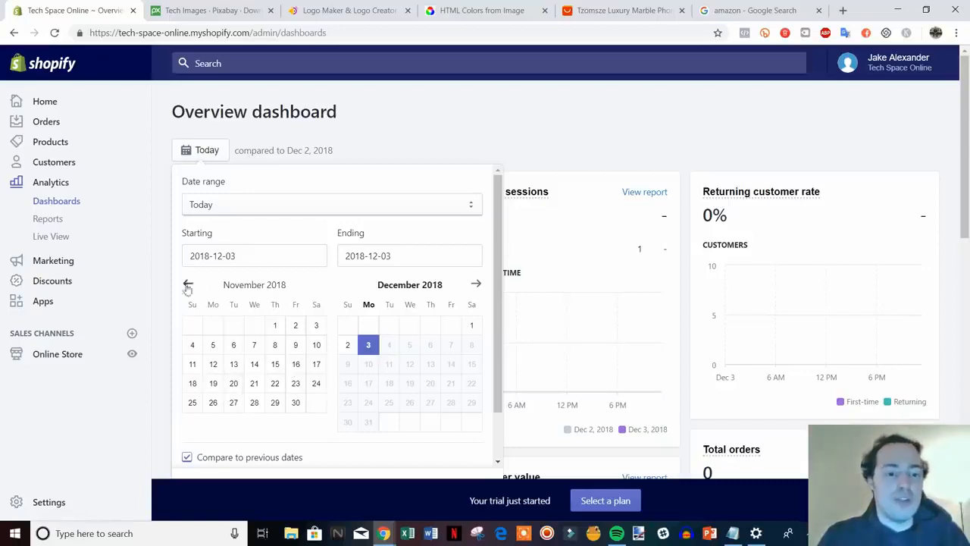
pyautogui.click(187, 285)
pyautogui.click(187, 285)
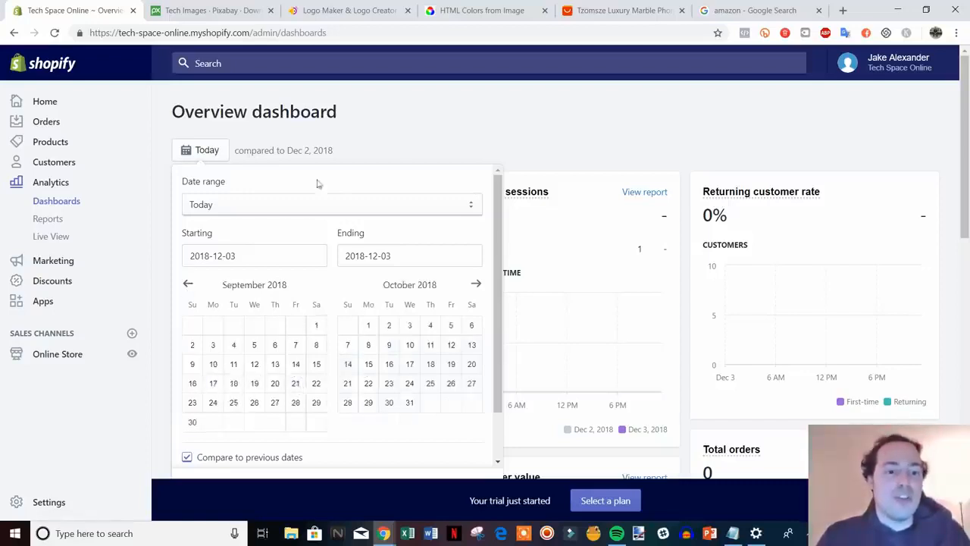
pyautogui.click(408, 149)
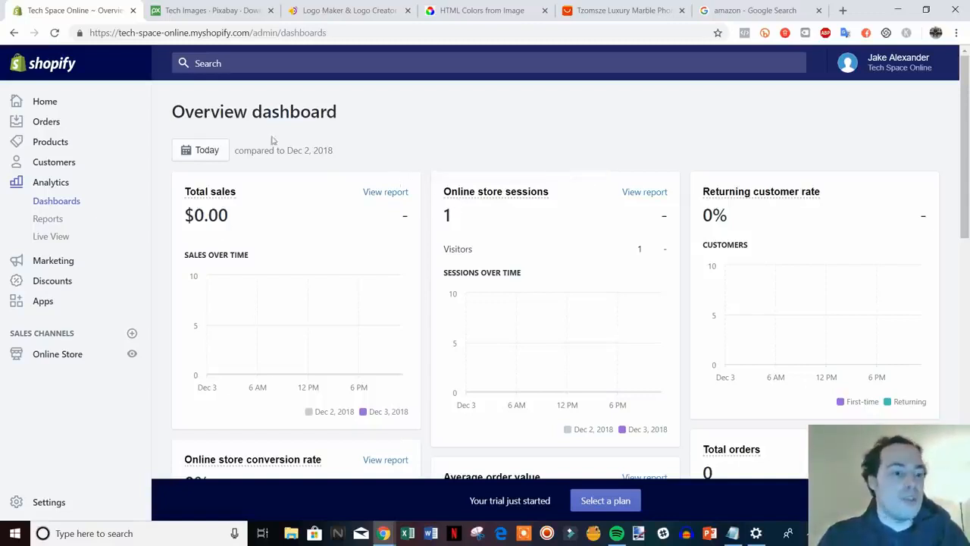
pyautogui.scroll(-1, 293, 277)
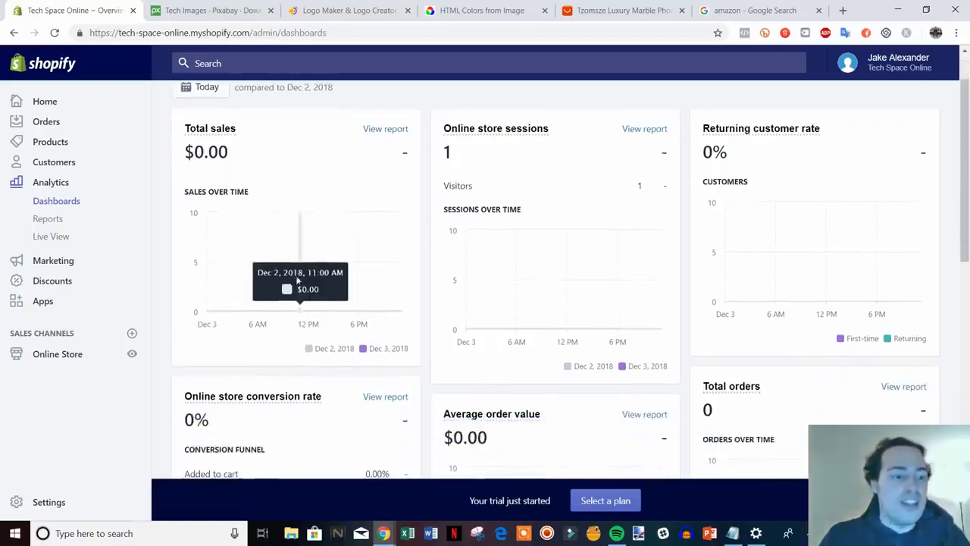
# Go to the Apps page and launch the Shopify App Store in a new tab.
pyautogui.click(46, 303)
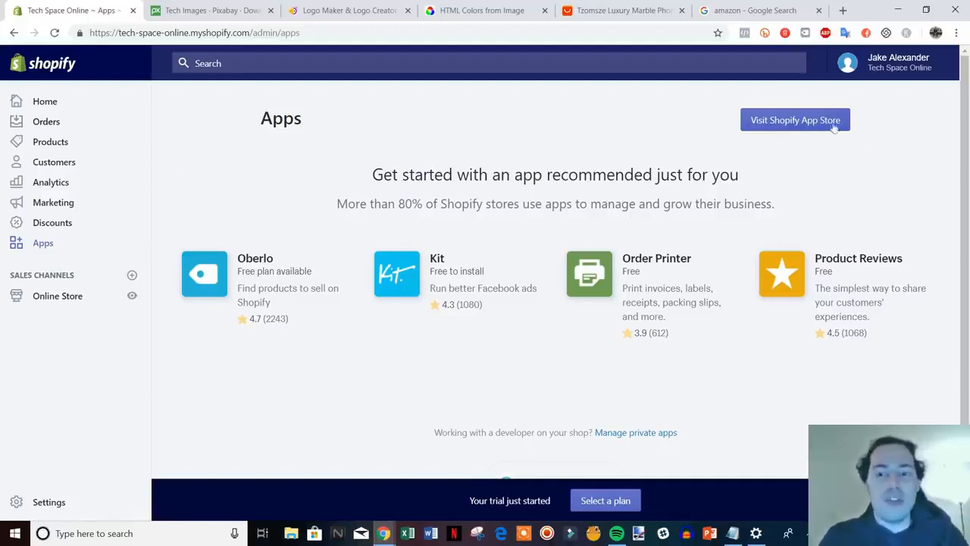
pyautogui.click(796, 123)
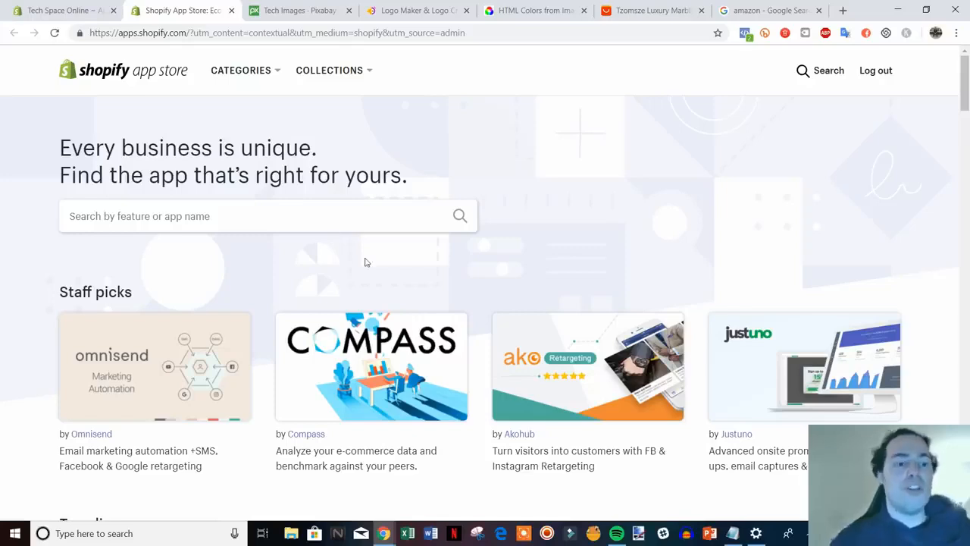
# Search the App Store for 'oberlo'.
pyautogui.click(613, 9)
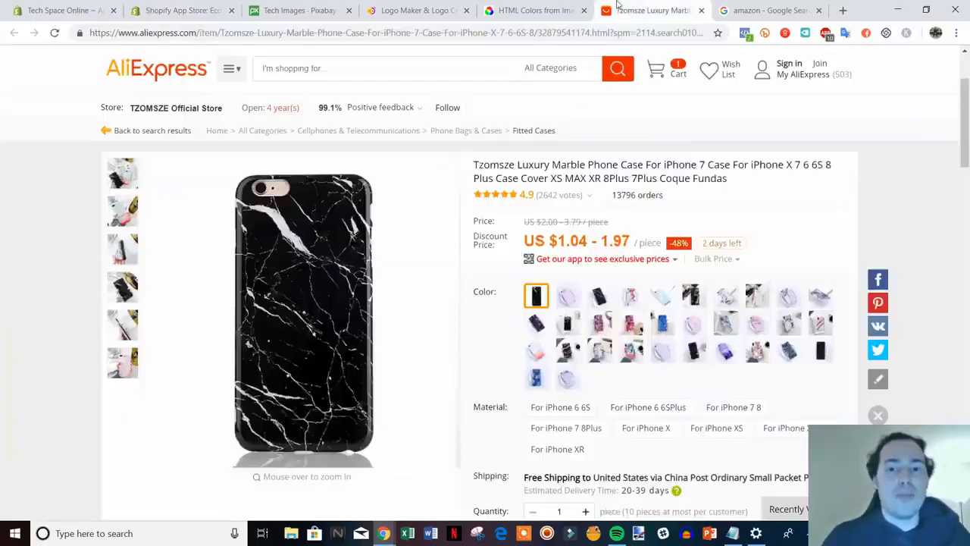
pyautogui.click(201, 14)
pyautogui.click(188, 218)
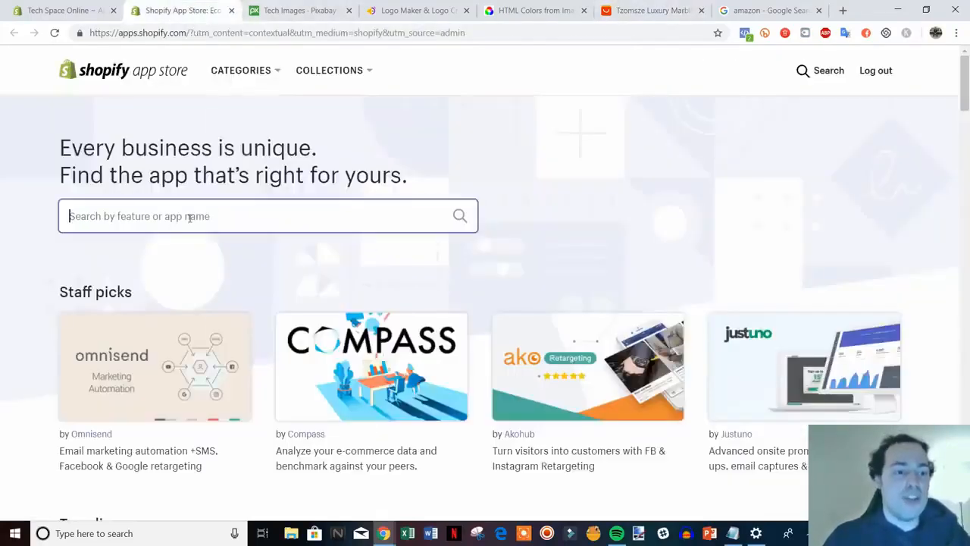
pyautogui.write('o')
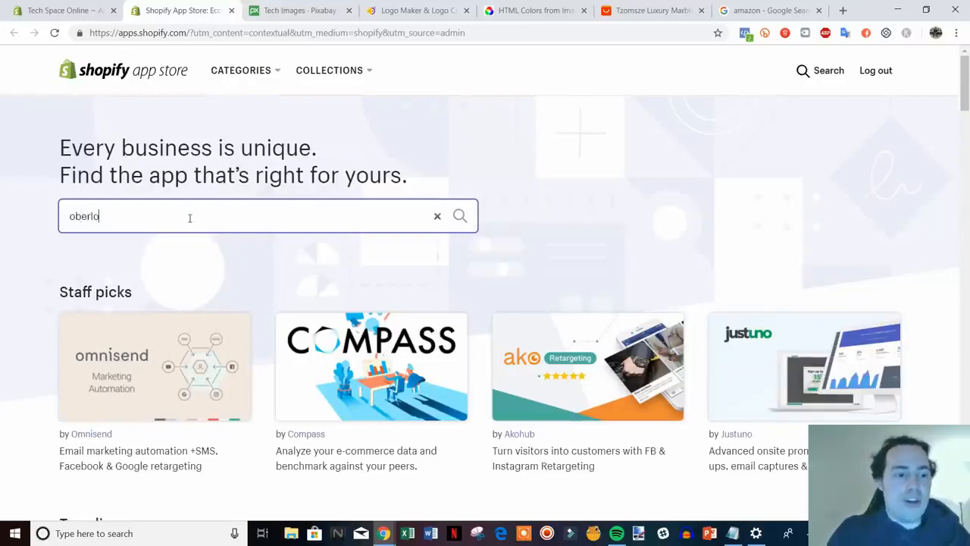
pyautogui.write('berlo')
pyautogui.press('Return')
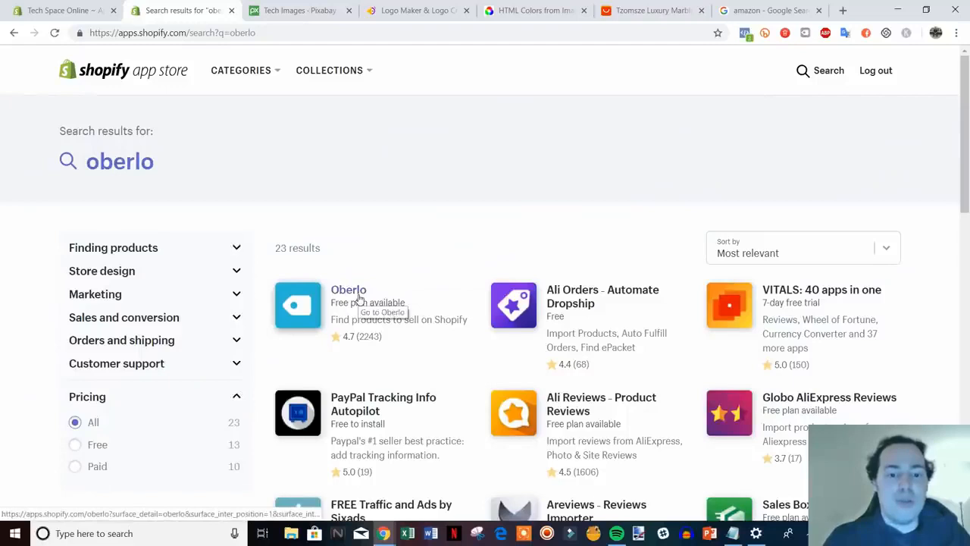
# Look over the Oberlo listing, return to results, and select the query for replacement.
pyautogui.click(360, 299)
pyautogui.click(667, 10)
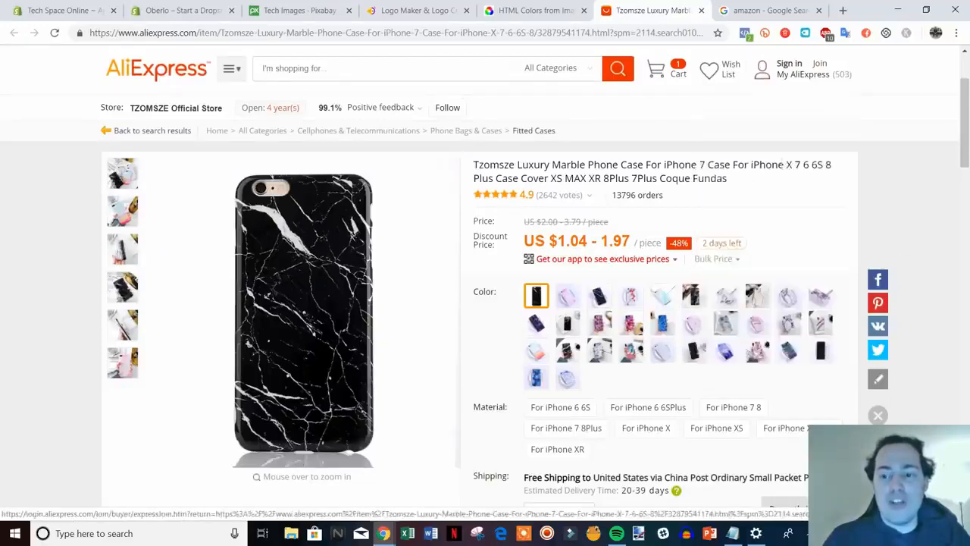
pyautogui.click(189, 7)
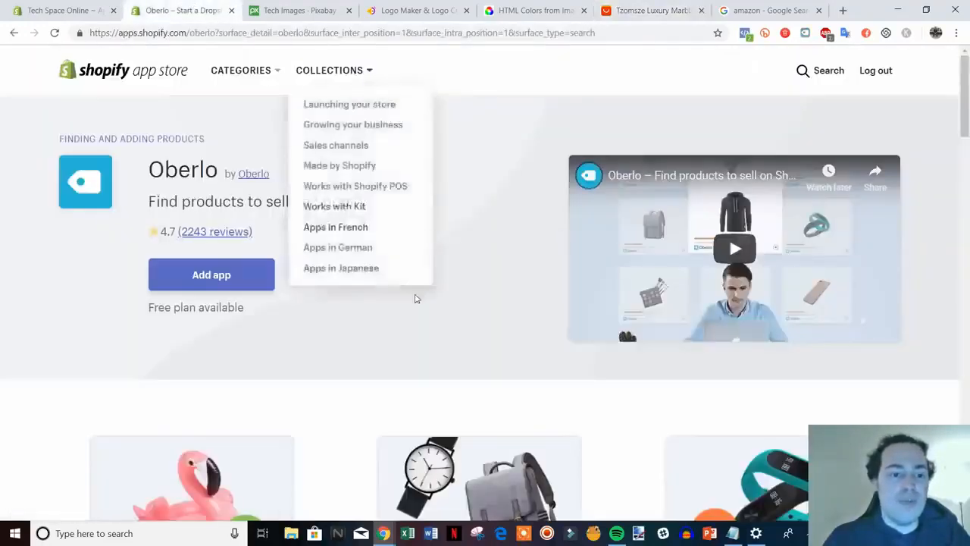
pyautogui.scroll(-1, 539, 394)
pyautogui.scroll(1, 363, 220)
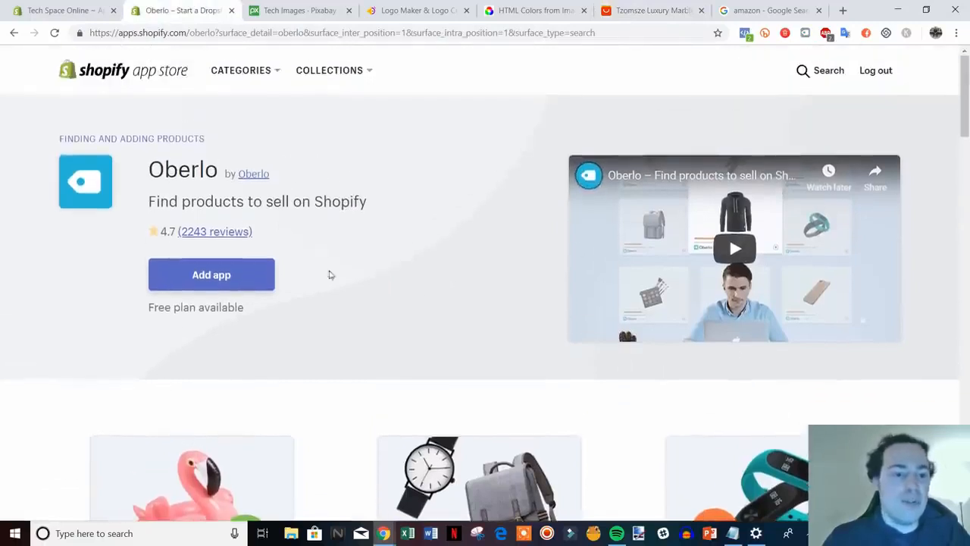
pyautogui.click(14, 32)
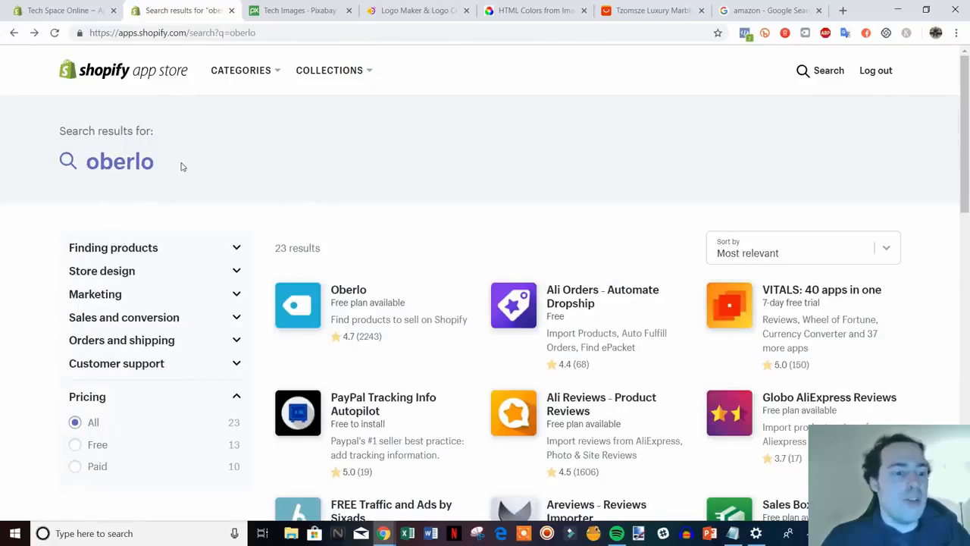
pyautogui.click(168, 163)
pyautogui.moveTo(298, 64); pyautogui.dragTo(204, 85)
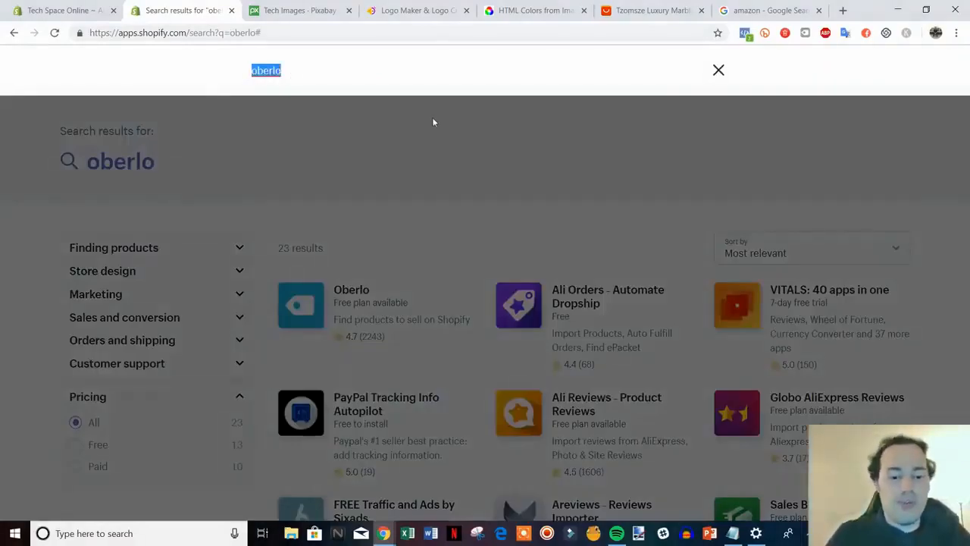
# Search for 'crush.pics' and look over the Crush.pics app listing.
pyautogui.write('cru')
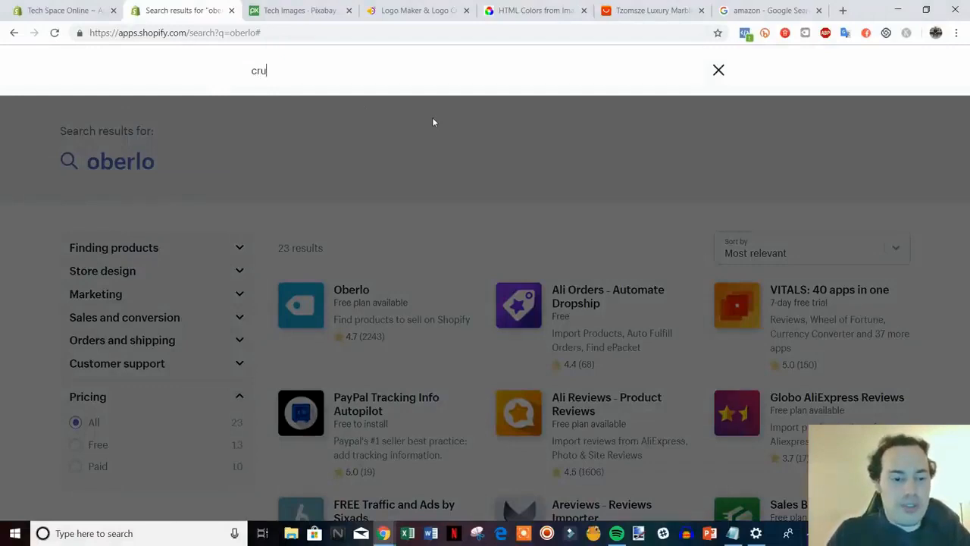
pyautogui.write('sh.pics')
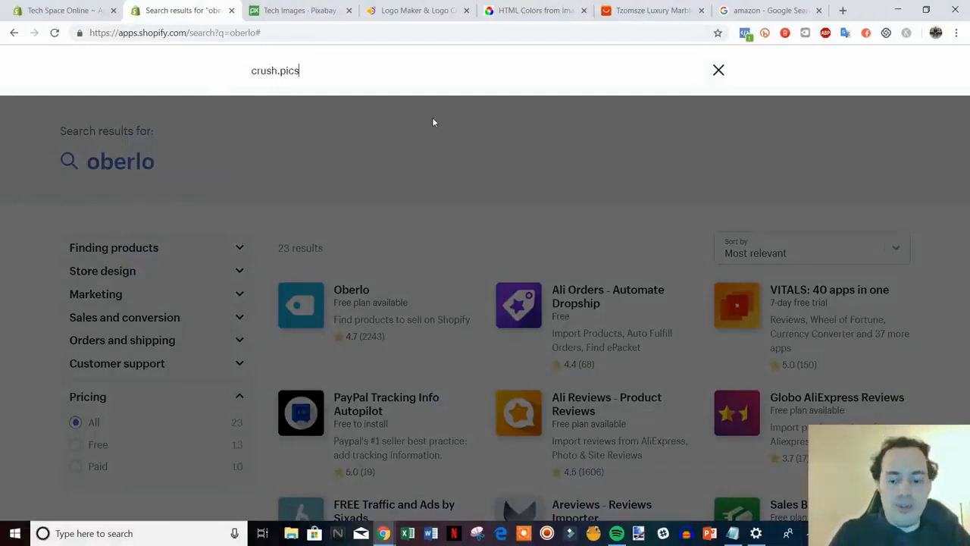
pyautogui.press('Return')
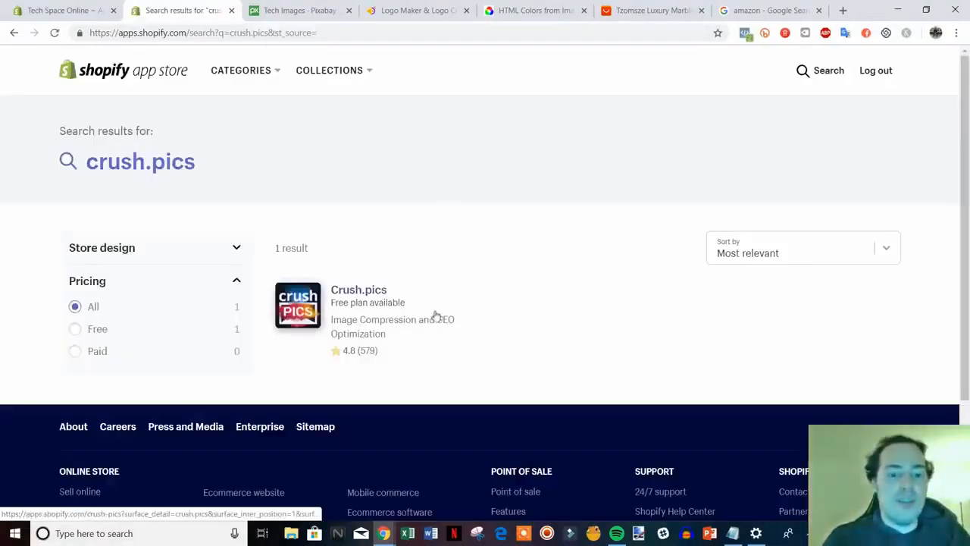
pyautogui.click(360, 292)
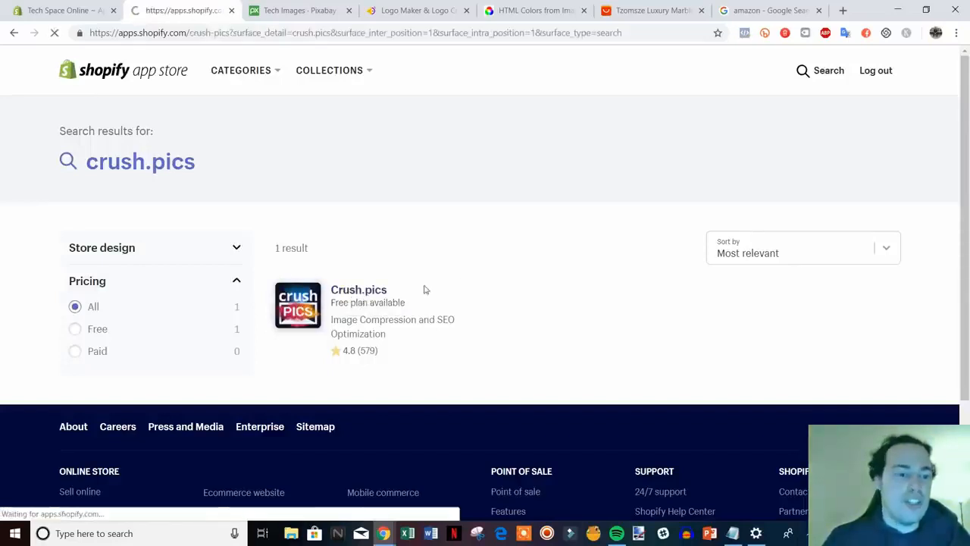
pyautogui.scroll(-1, 724, 433)
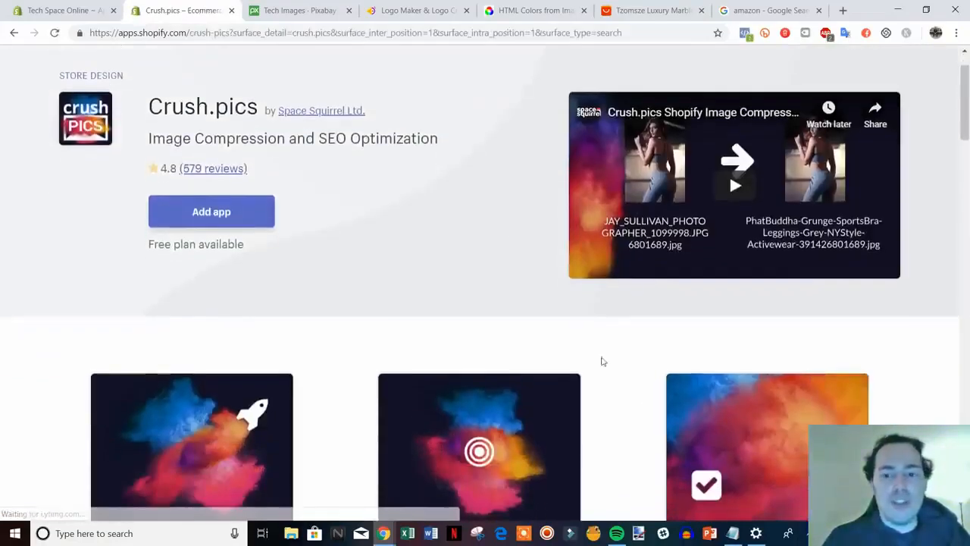
pyautogui.scroll(1, 616, 320)
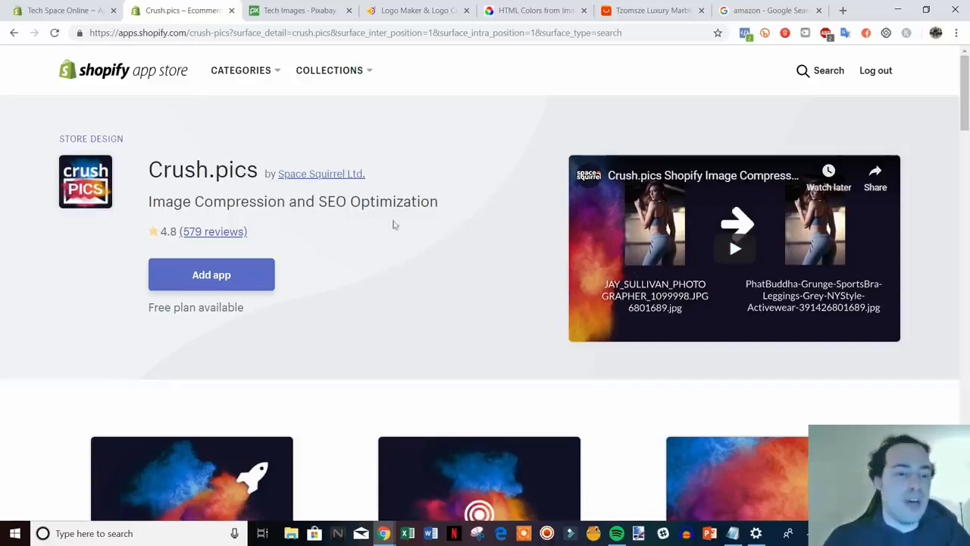
pyautogui.moveTo(150, 158); pyautogui.dragTo(416, 225)
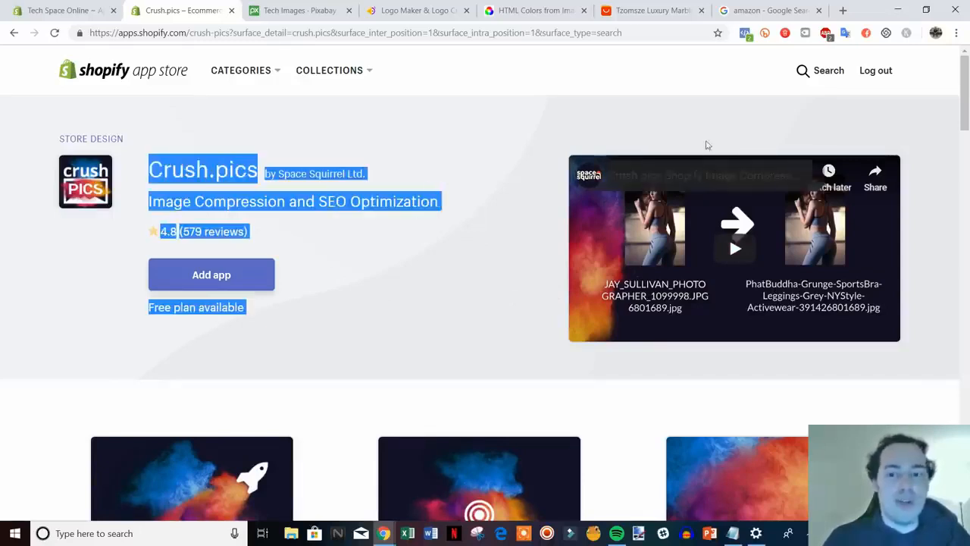
pyautogui.click(758, 104)
# Search for review apps, browse the results, then select the query for replacement.
pyautogui.click(811, 70)
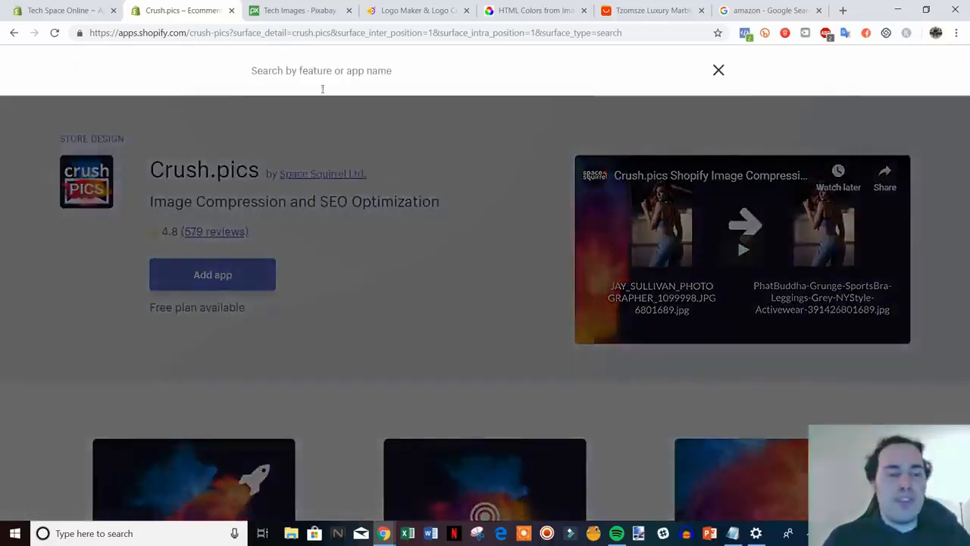
pyautogui.write('review')
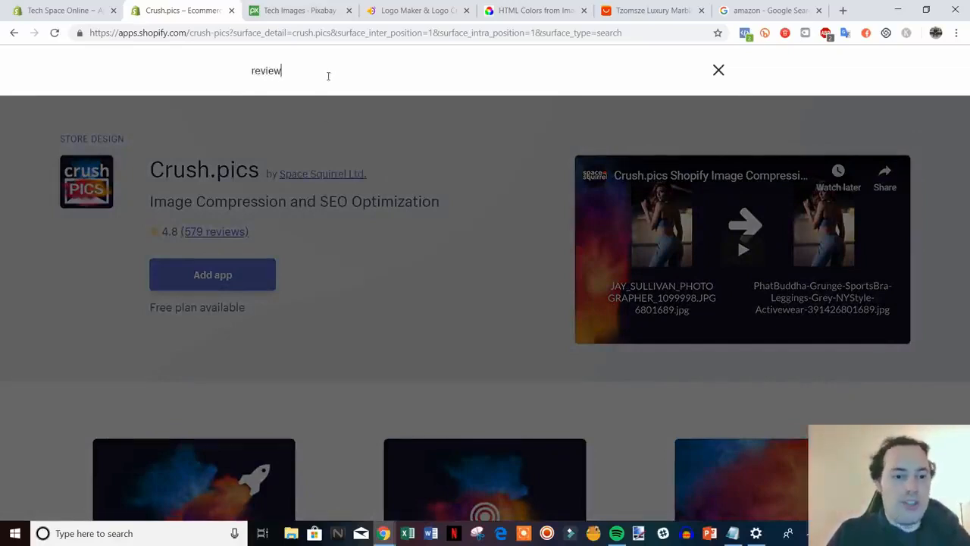
pyautogui.press('Return')
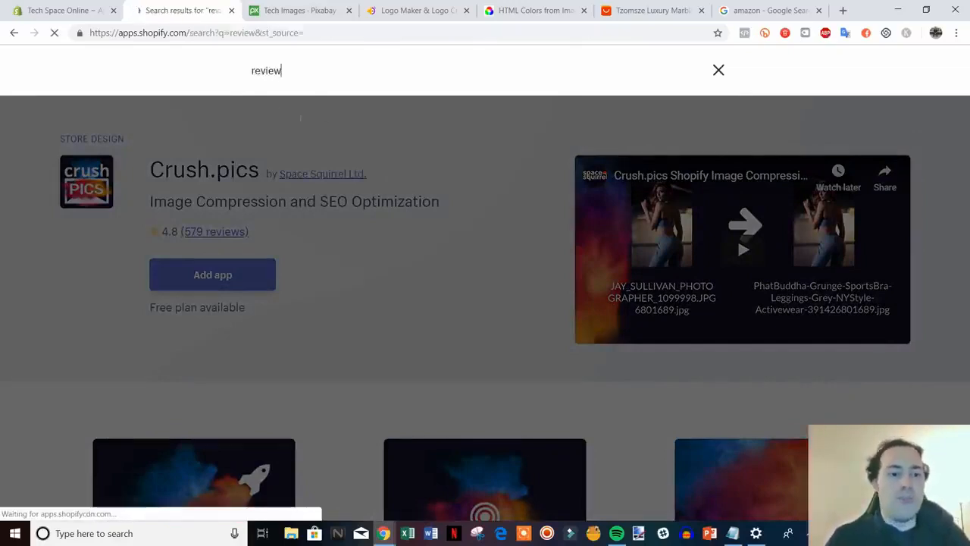
pyautogui.scroll(-1, 572, 175)
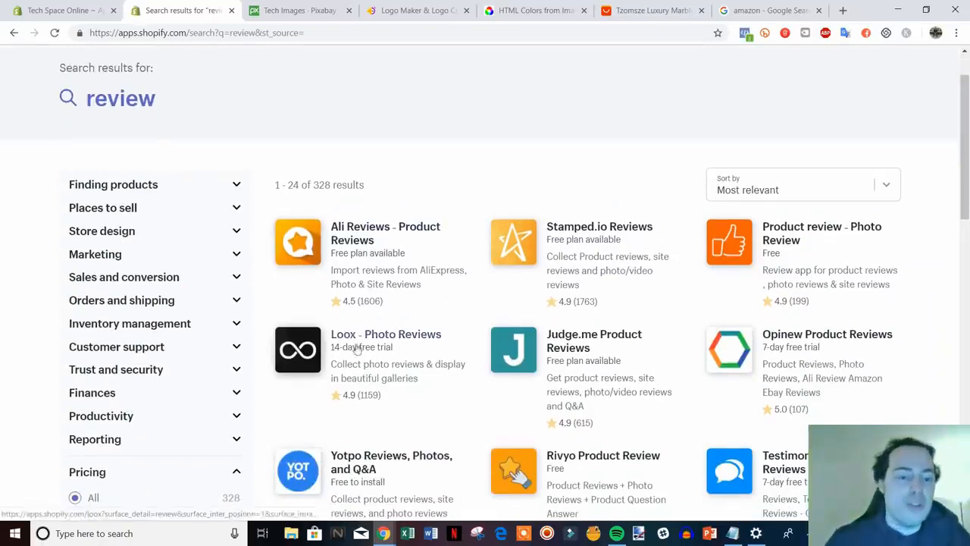
pyautogui.scroll(-1, 395, 349)
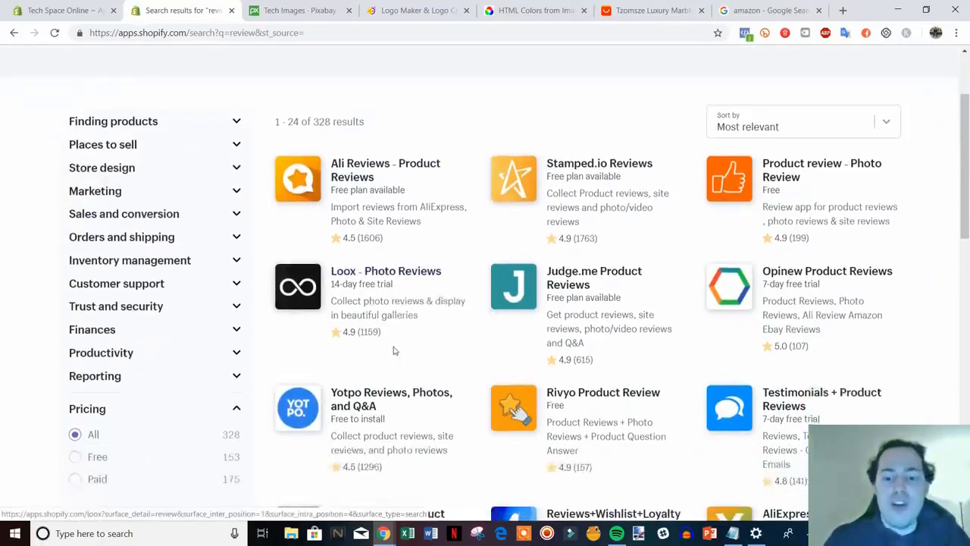
pyautogui.scroll(1, 391, 333)
pyautogui.scroll(-2, 392, 326)
pyautogui.scroll(1, 396, 318)
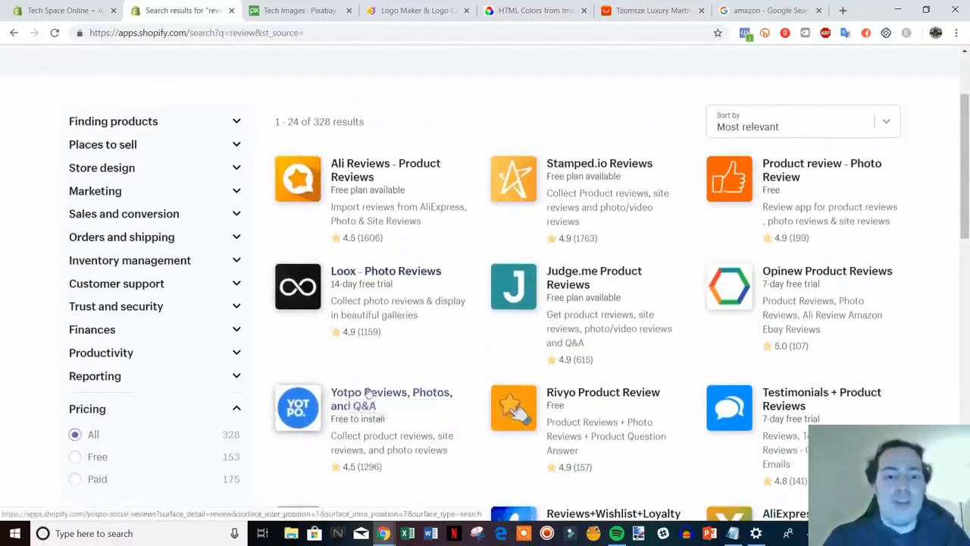
pyautogui.scroll(-1, 455, 329)
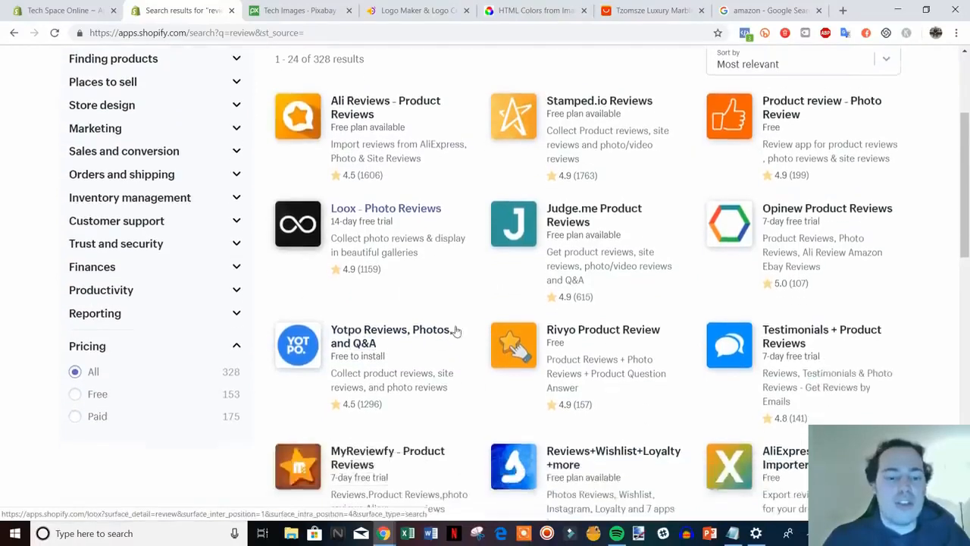
pyautogui.scroll(-5, 389, 347)
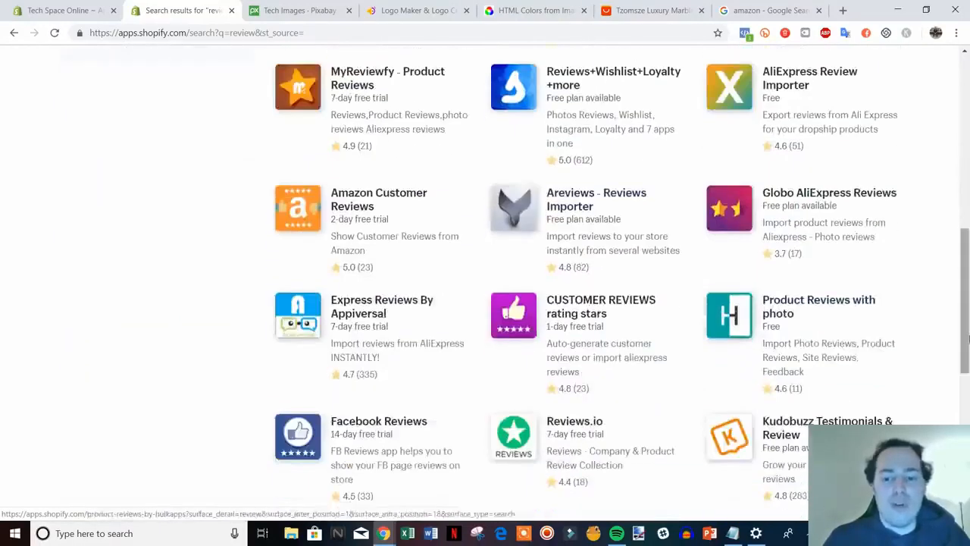
pyautogui.scroll(-3, 957, 269)
pyautogui.scroll(5, 958, 270)
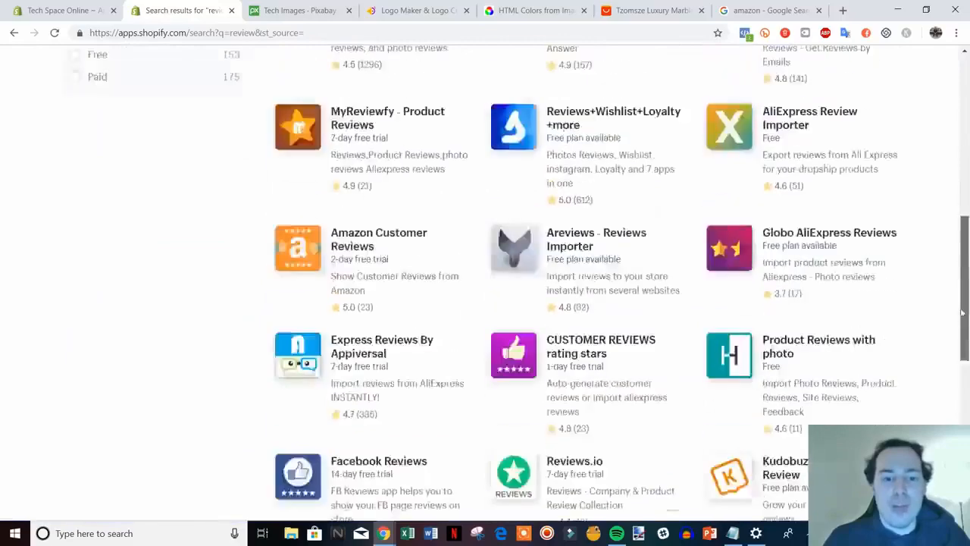
pyautogui.scroll(6, 958, 270)
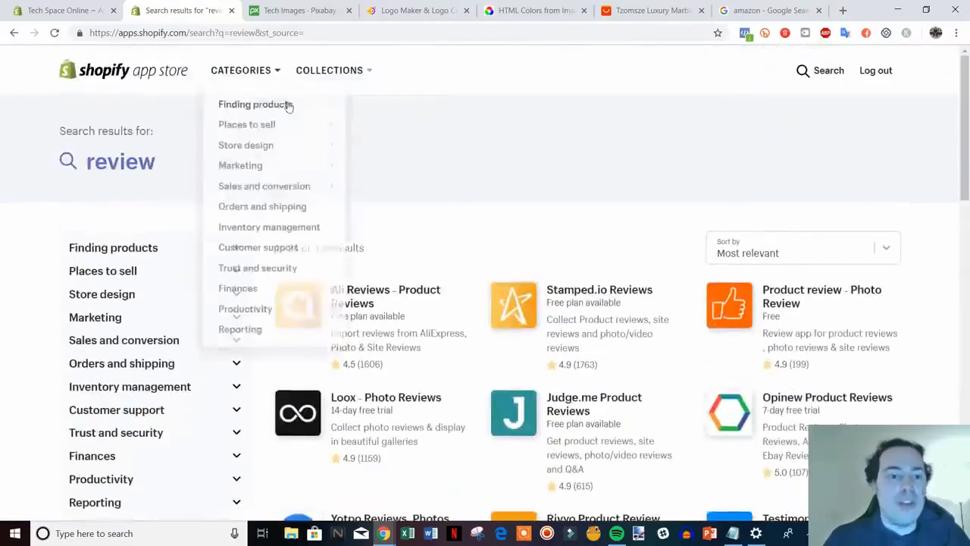
pyautogui.click(815, 70)
pyautogui.moveTo(282, 70); pyautogui.dragTo(212, 78)
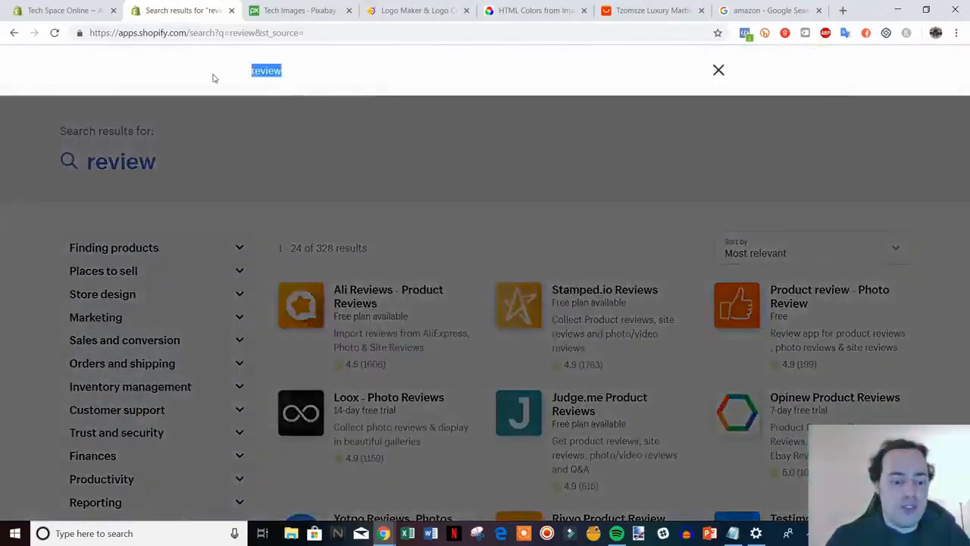
# Search the App Store for 'shopify review' and browse the resulting apps.
pyautogui.write('shop')
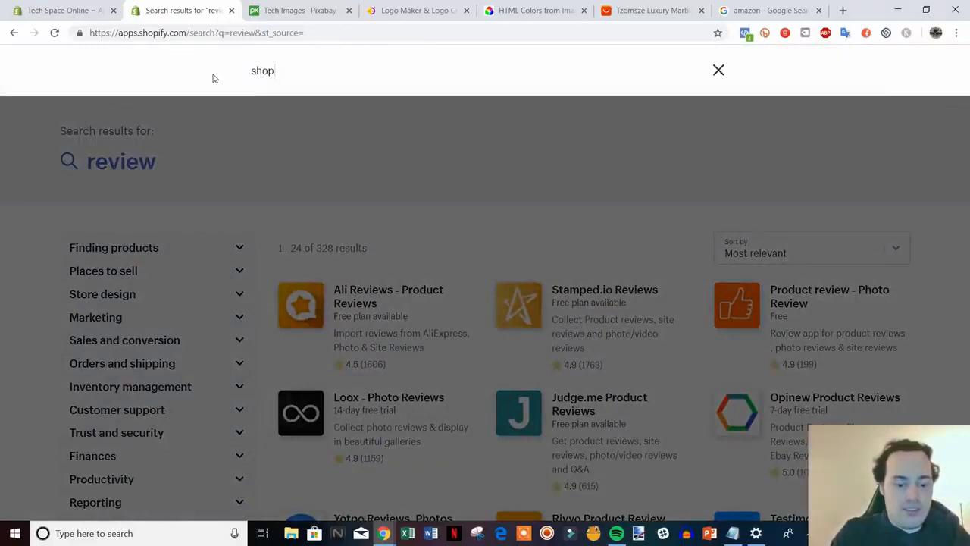
pyautogui.write('ify review')
pyautogui.press('Return')
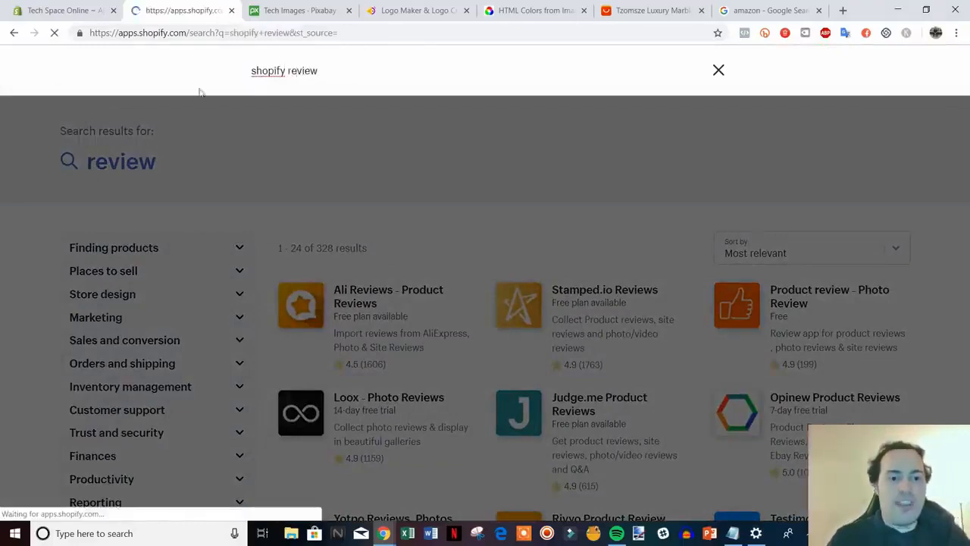
pyautogui.scroll(-3, 596, 241)
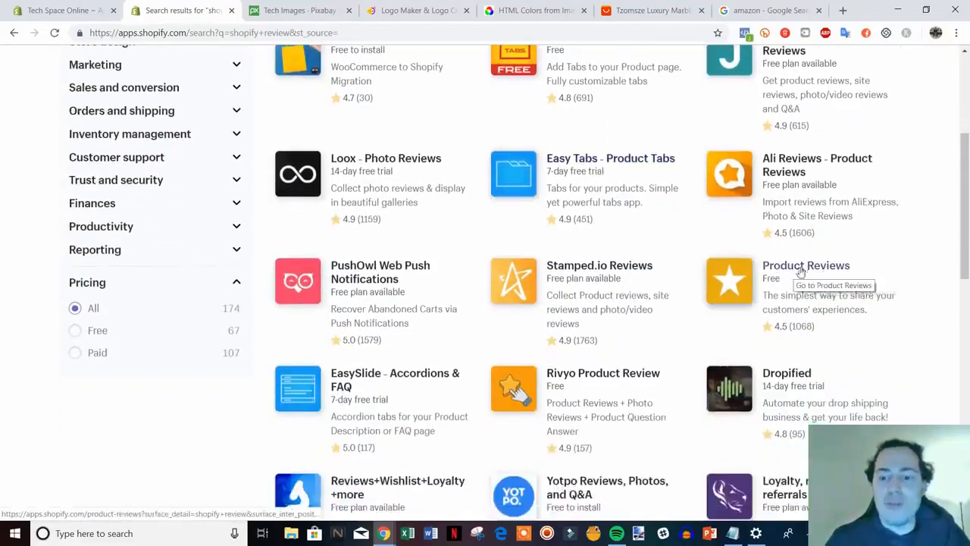
pyautogui.moveTo(967, 273); pyautogui.dragTo(966, 212)
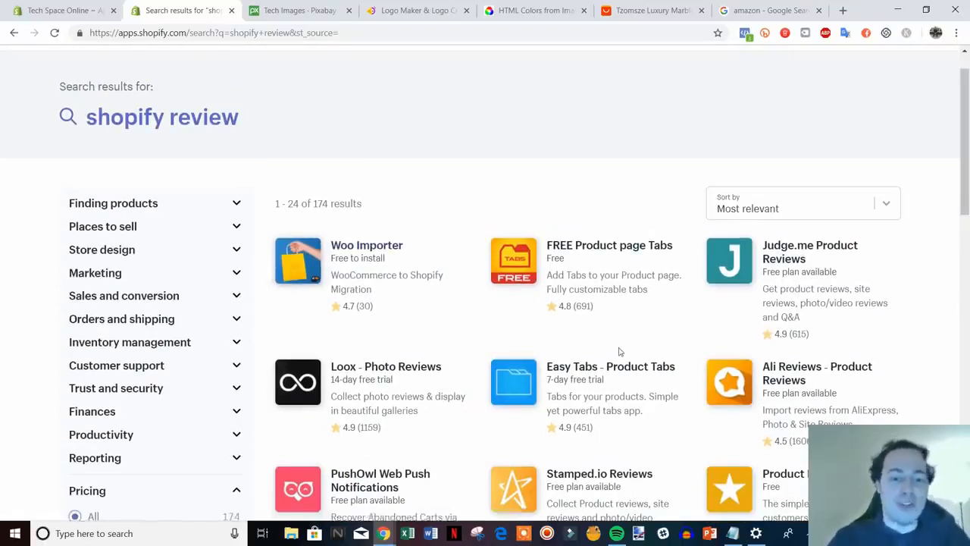
pyautogui.scroll(1, 618, 351)
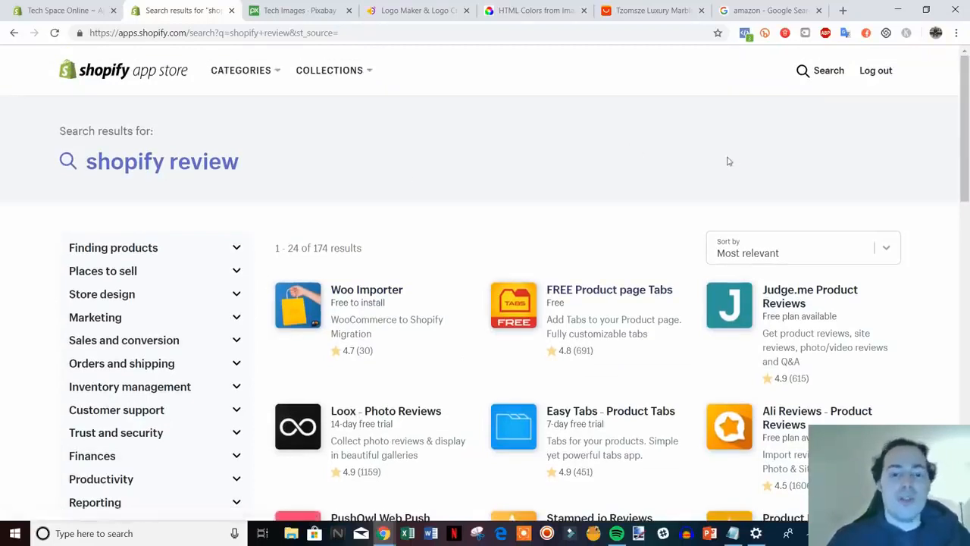
# Search for 'privy' and review its 18 results, led by Privy - Exit Pop Ups & Email.
pyautogui.click(821, 72)
pyautogui.moveTo(346, 77); pyautogui.dragTo(249, 75)
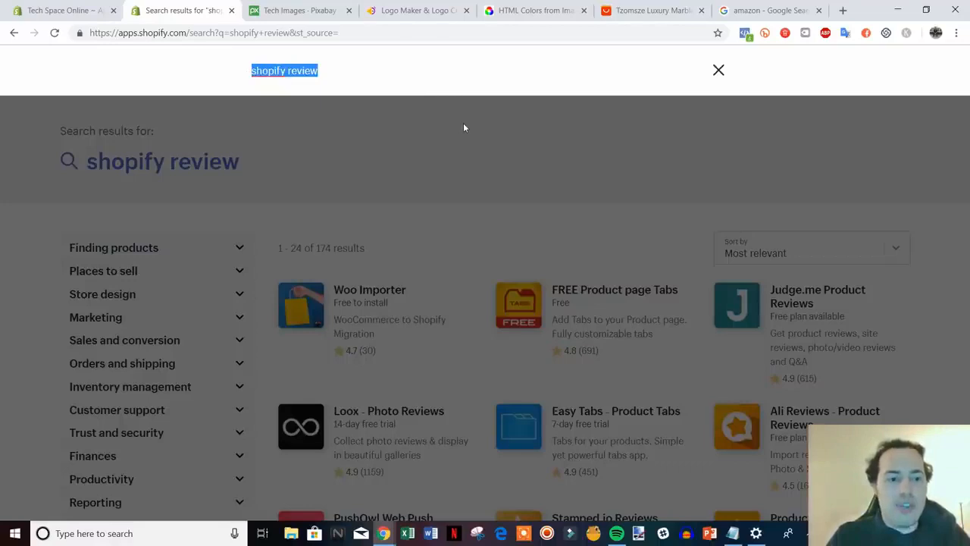
pyautogui.write('privy')
pyautogui.press('Return')
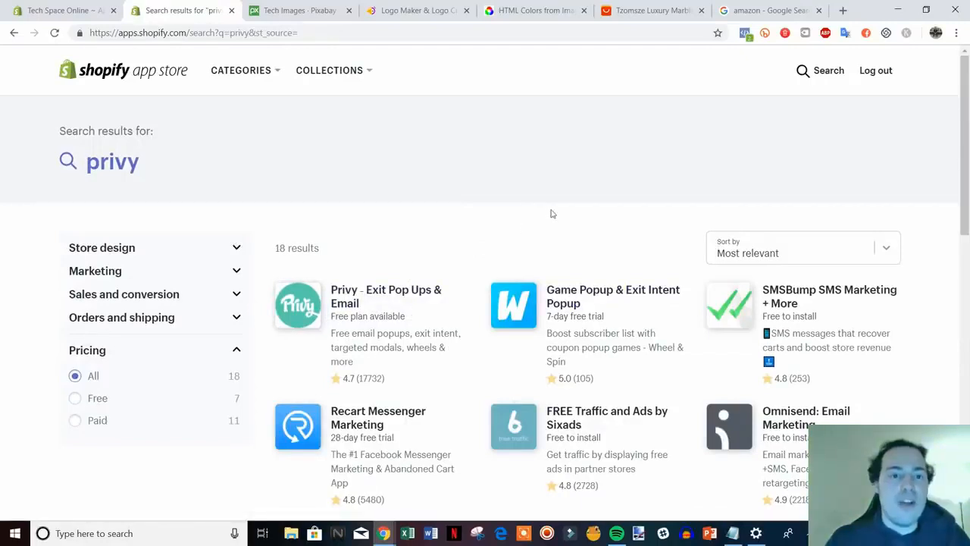
pyautogui.scroll(-1, 680, 213)
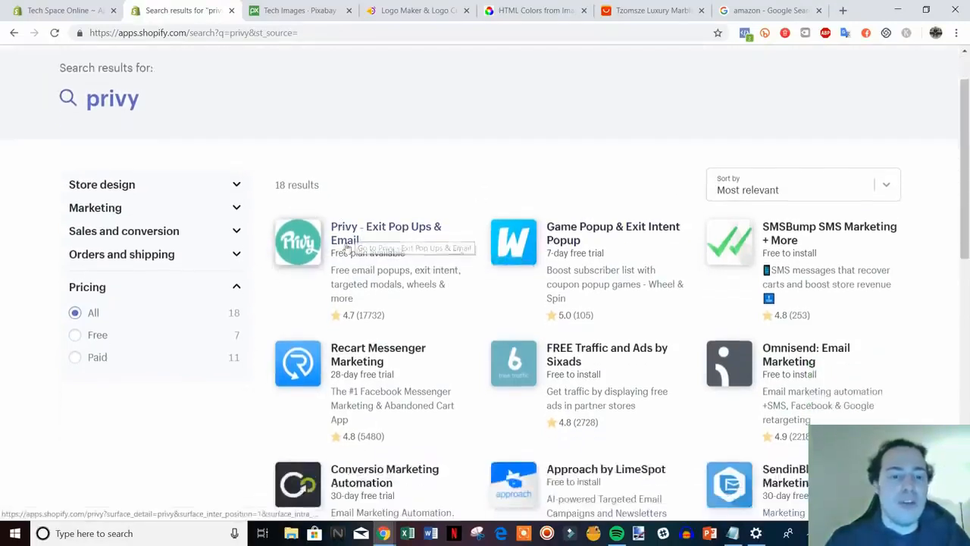
pyautogui.scroll(1, 394, 263)
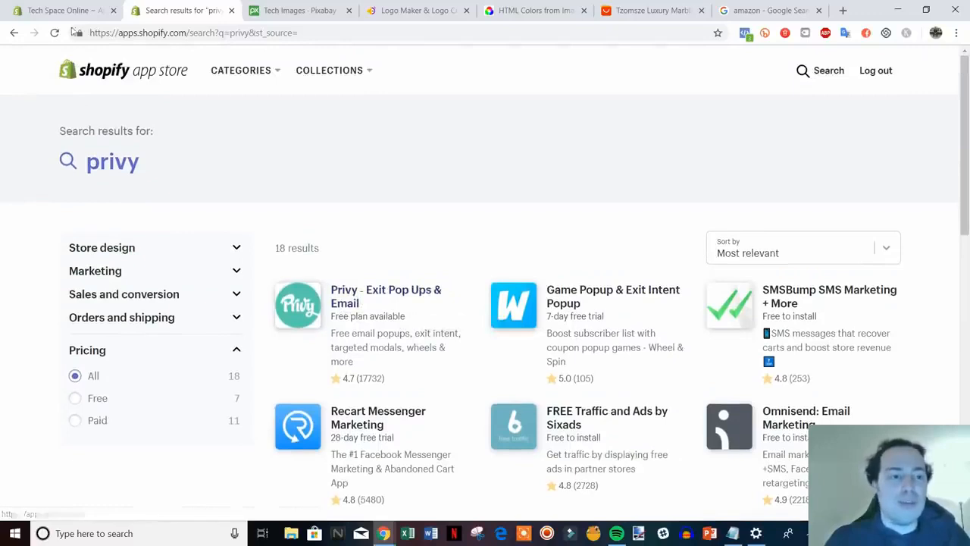
pyautogui.hotkey('ctrl', 'shift', 'Tab')
pyautogui.hotkey('ctrl', 'Tab')
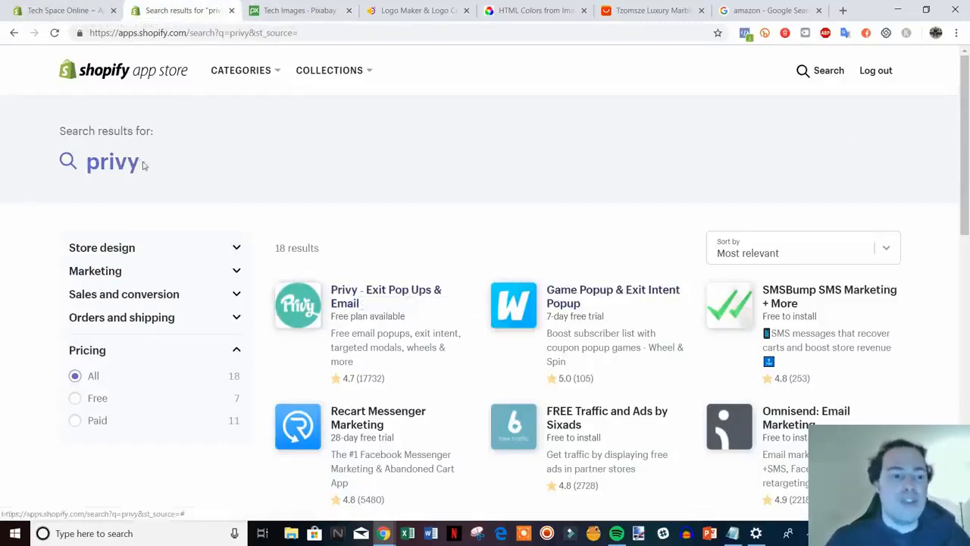
# Search the App Store for 'spin a sale' (315 results), then return to the admin Apps page.
pyautogui.click(73, 161)
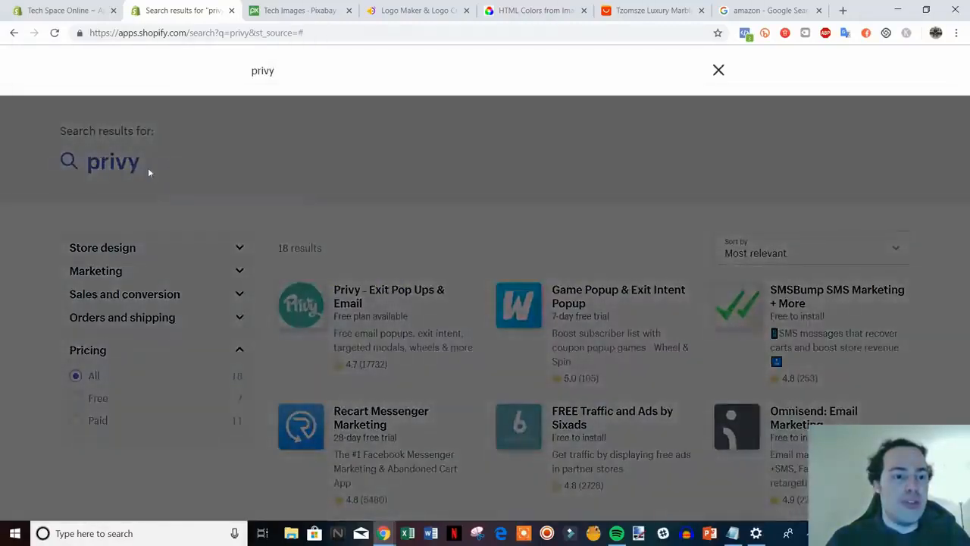
pyautogui.hotkey('ctrl', 'a')
pyautogui.write('sp')
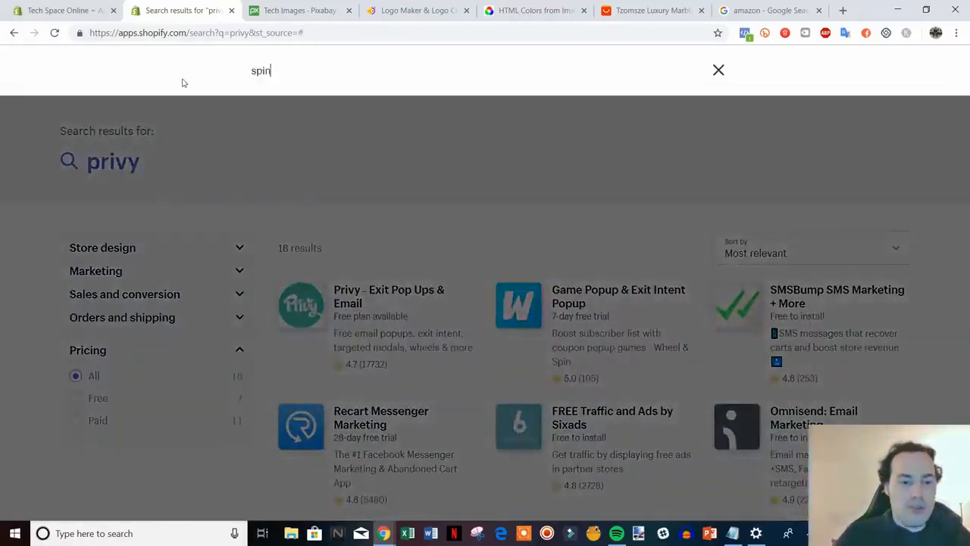
pyautogui.press('Return')
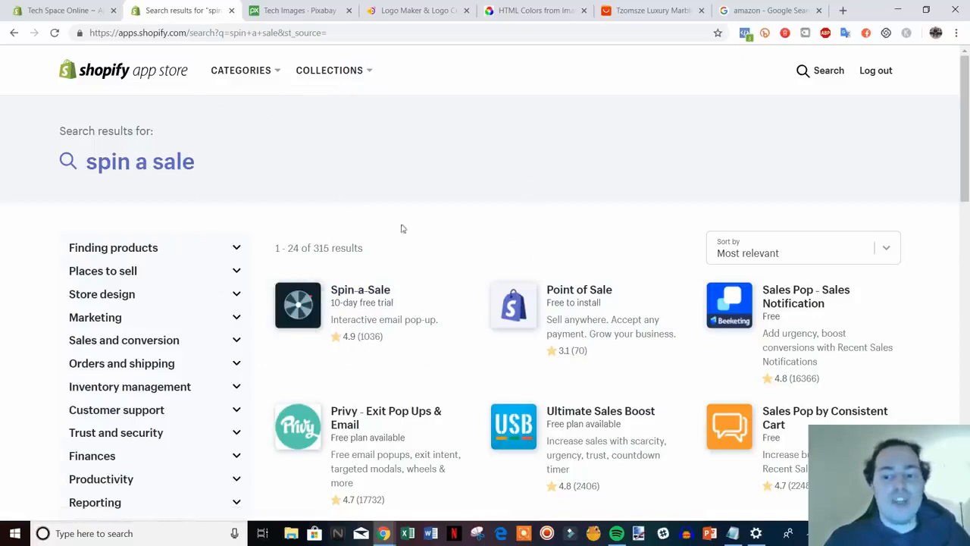
pyautogui.click(87, 10)
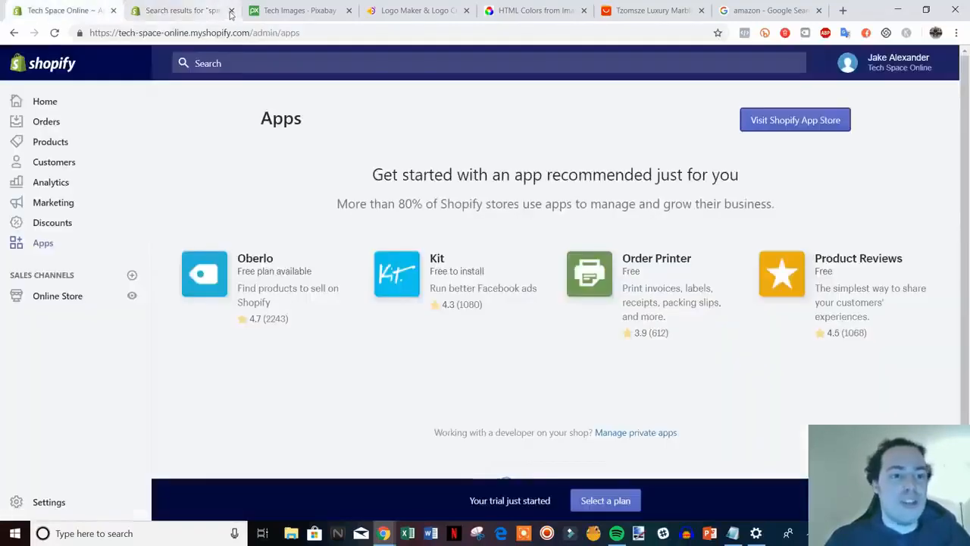
# Close the App Store results tab and scroll through the store admin's Apps page.
pyautogui.click(231, 11)
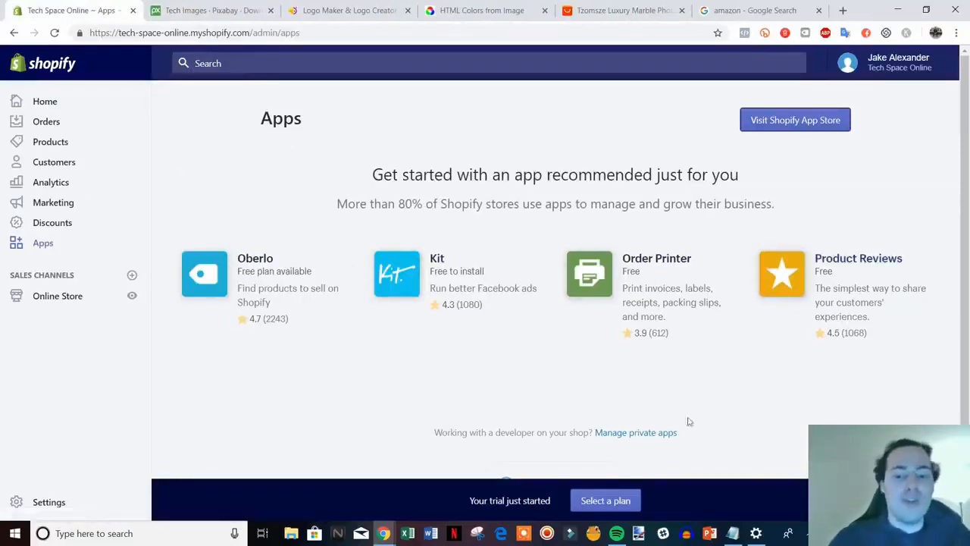
pyautogui.scroll(-1, 682, 419)
pyautogui.scroll(1, 680, 413)
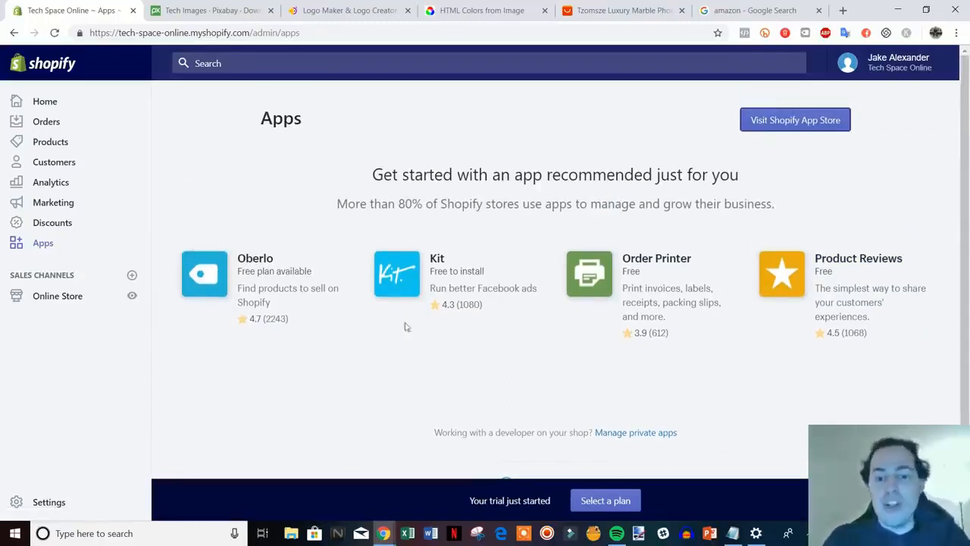
pyautogui.scroll(-1, 263, 348)
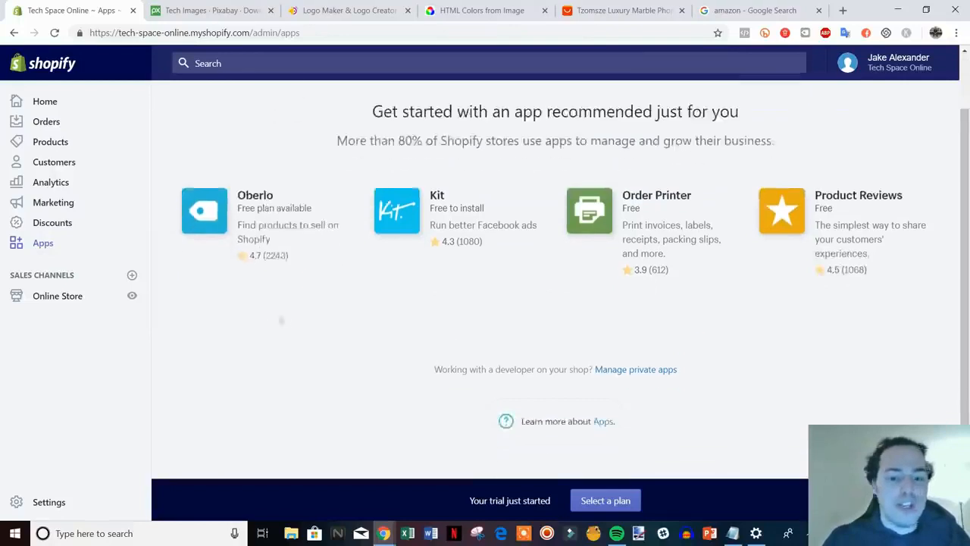
# Compare the Basic Shopify ($29), Shopify ($79) and Advanced Shopify ($299) monthly plans.
pyautogui.click(615, 502)
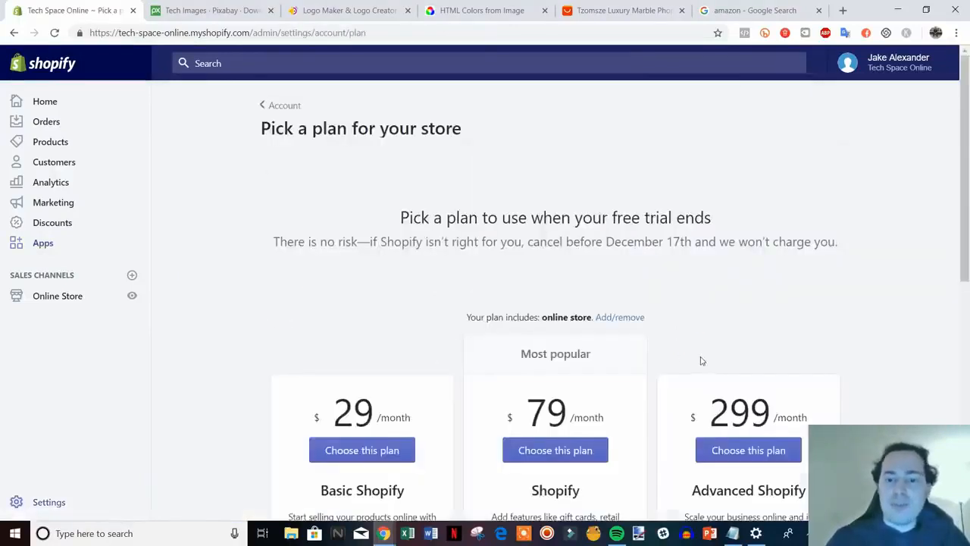
pyautogui.scroll(-3, 884, 296)
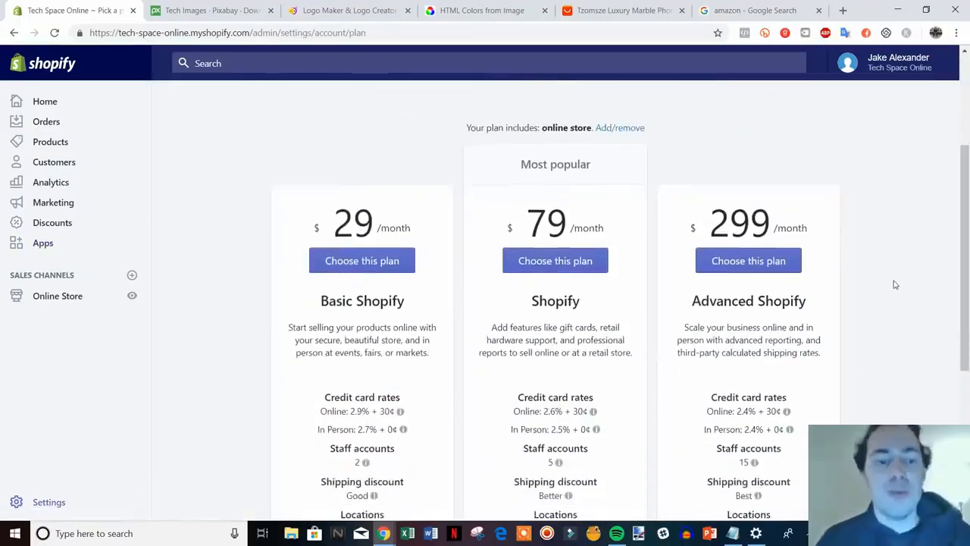
pyautogui.scroll(-1, 895, 295)
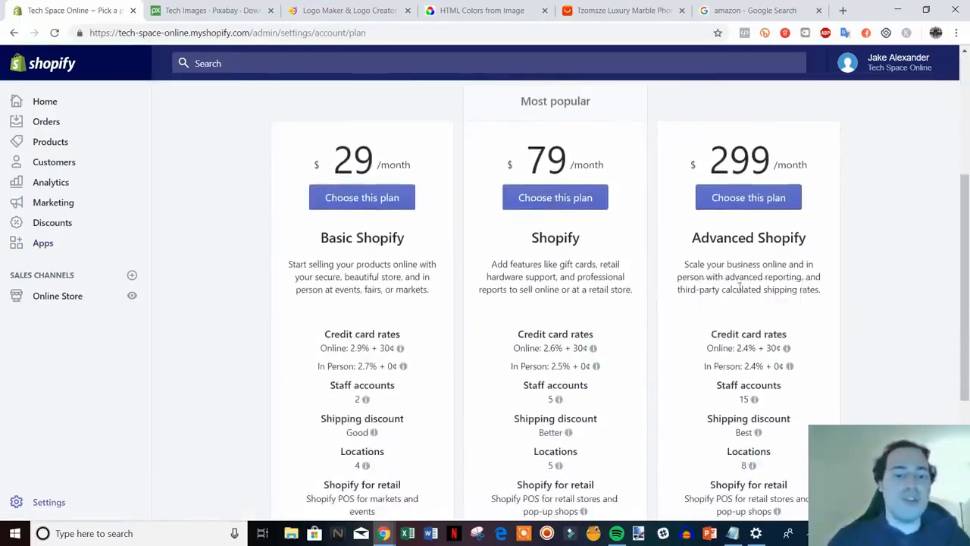
pyautogui.scroll(-2, 940, 333)
pyautogui.scroll(2, 933, 329)
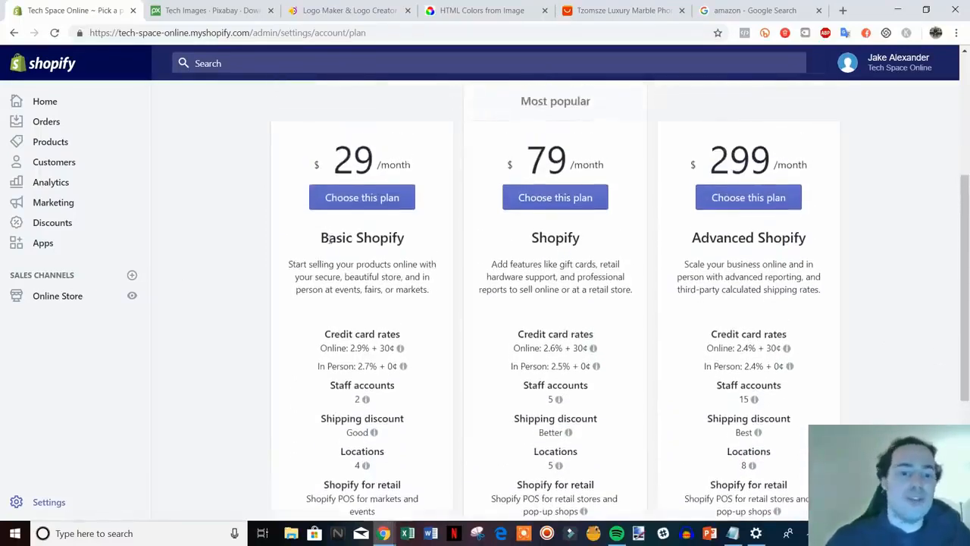
pyautogui.scroll(-1, 441, 271)
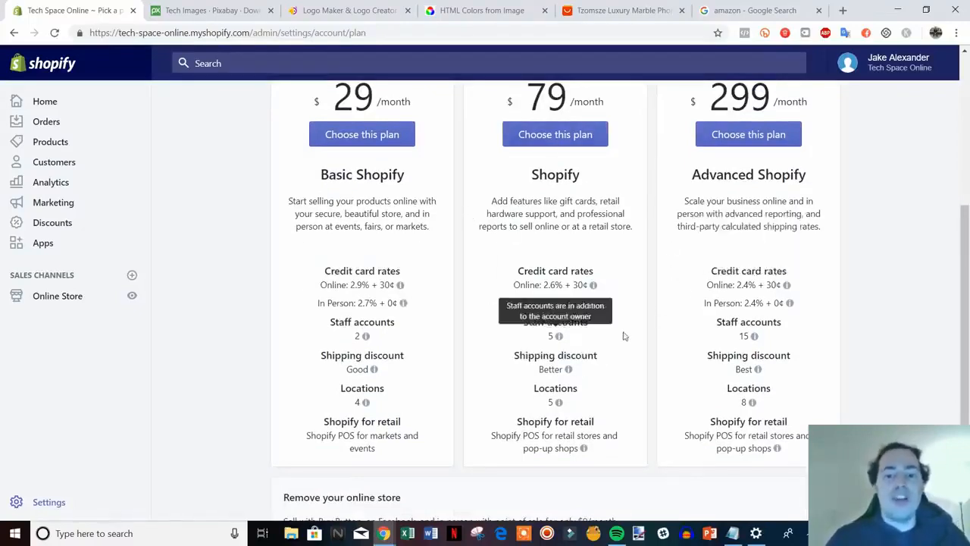
pyautogui.moveTo(546, 291)
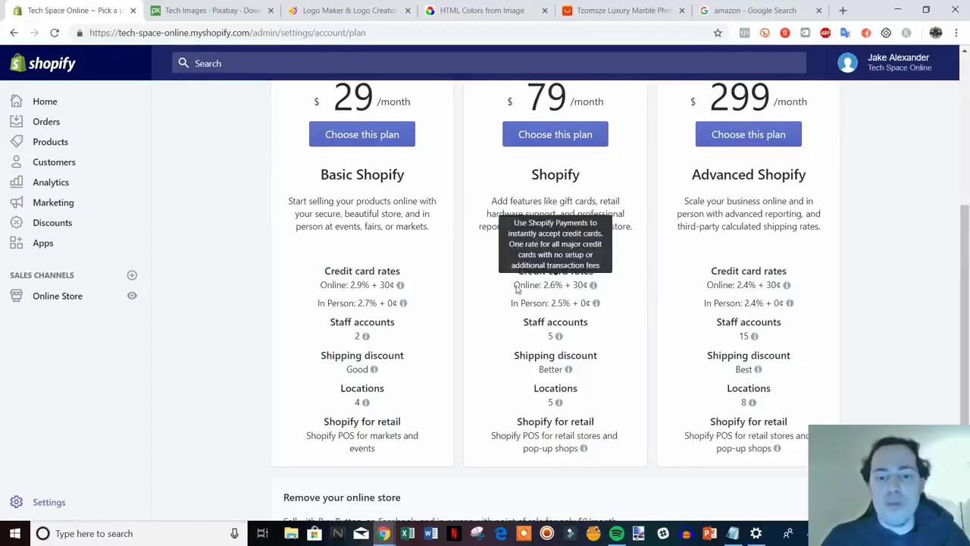
pyautogui.moveTo(576, 305)
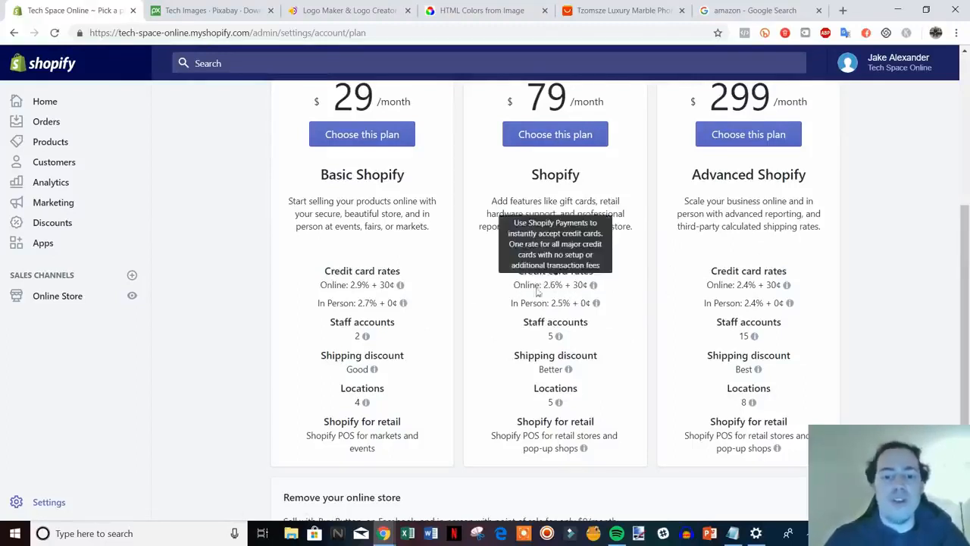
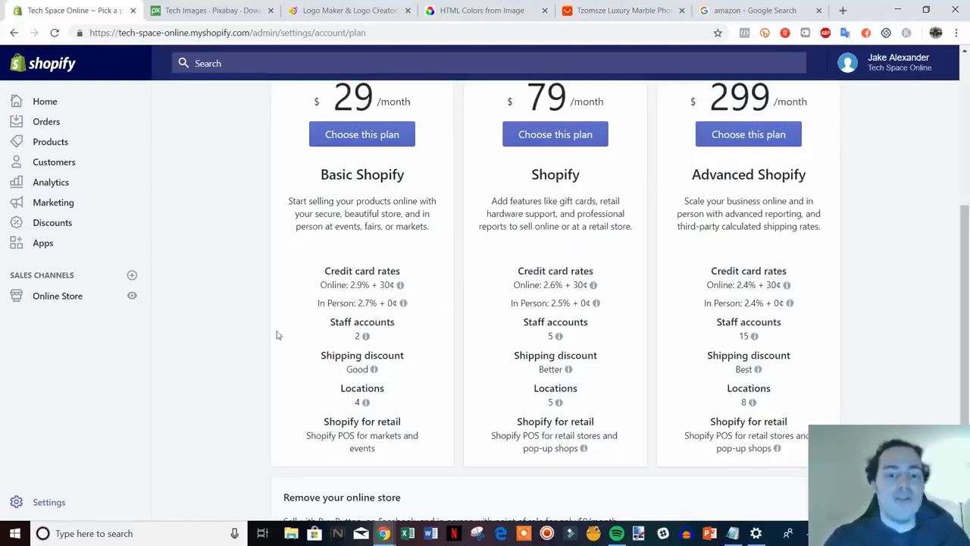
# Scroll back up the plan comparison, then open the live Tech Space Online storefront in a new tab.
pyautogui.scroll(1, 278, 335)
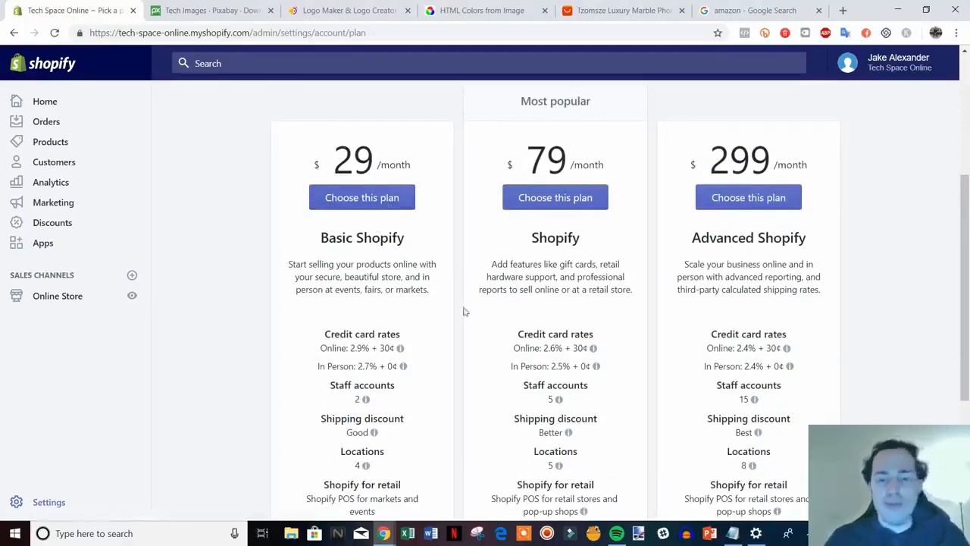
pyautogui.scroll(2, 830, 362)
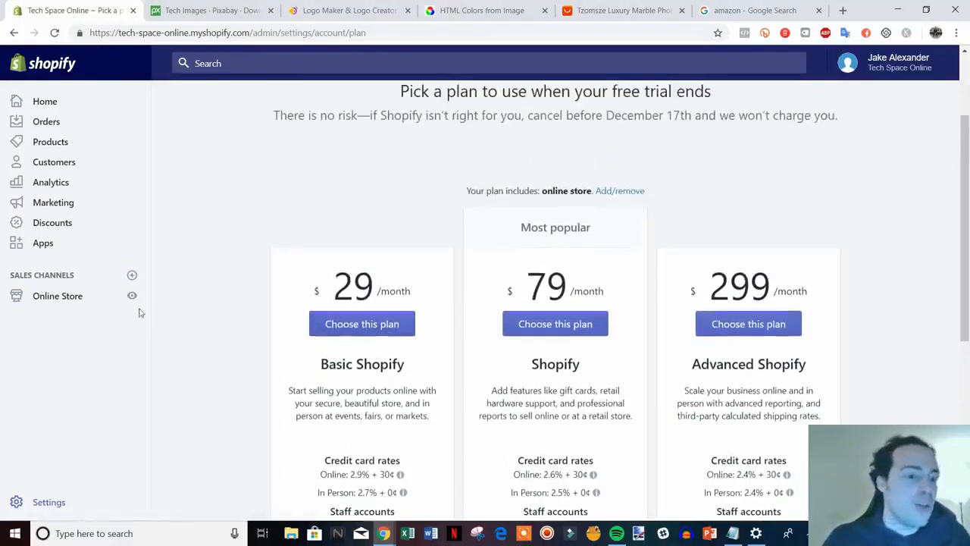
pyautogui.click(131, 295)
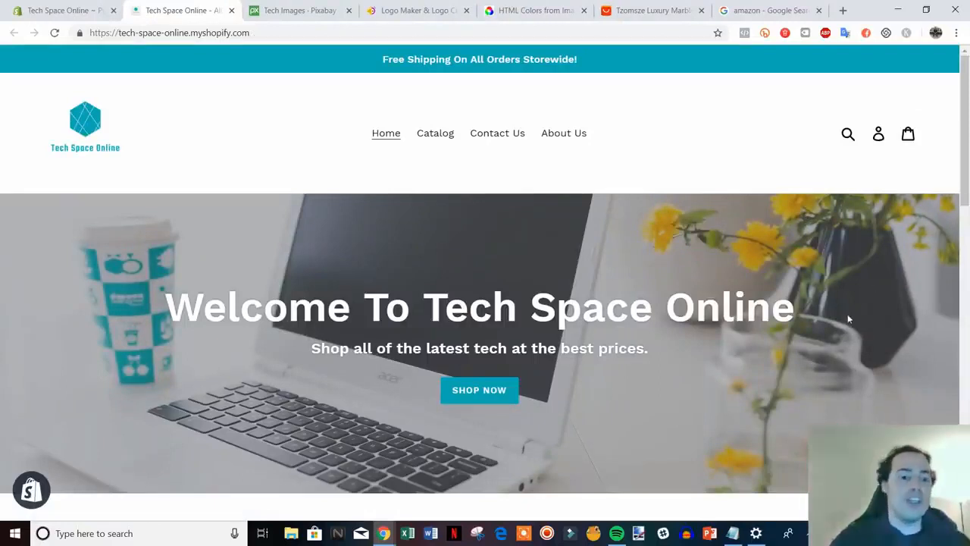
# Skim the storefront homepage, glancing at the Hatchful logo maker and Pixabay tech images tabs.
pyautogui.scroll(-1, 848, 340)
pyautogui.scroll(1, 849, 345)
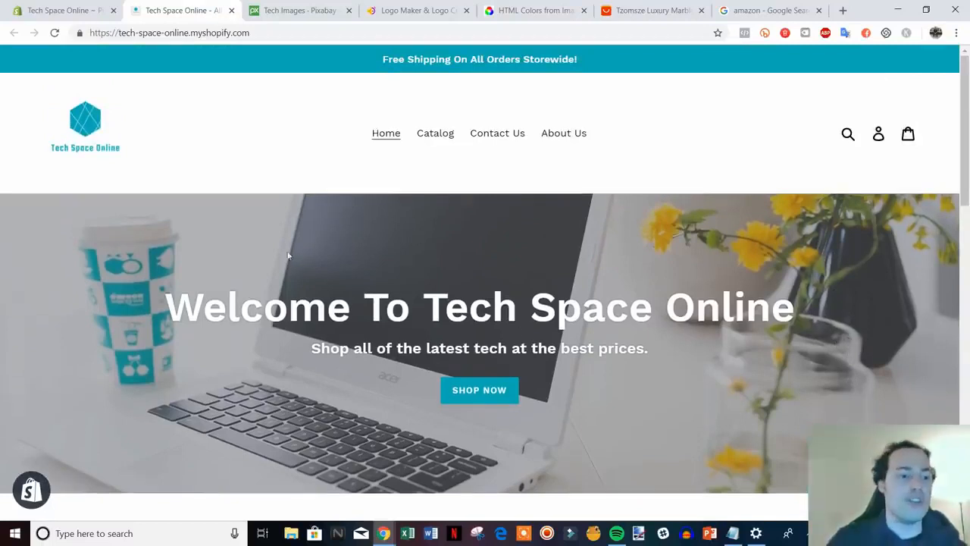
pyautogui.click(399, 10)
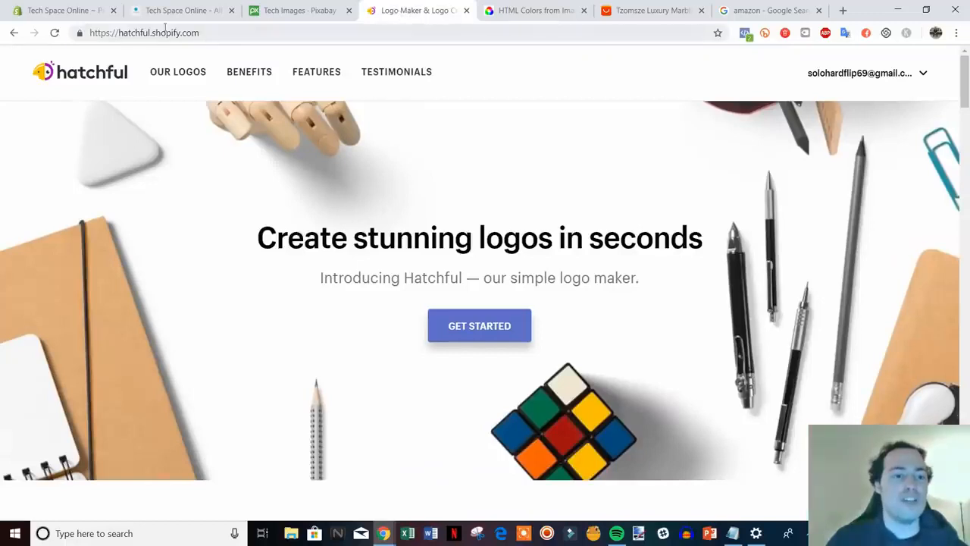
pyautogui.click(190, 10)
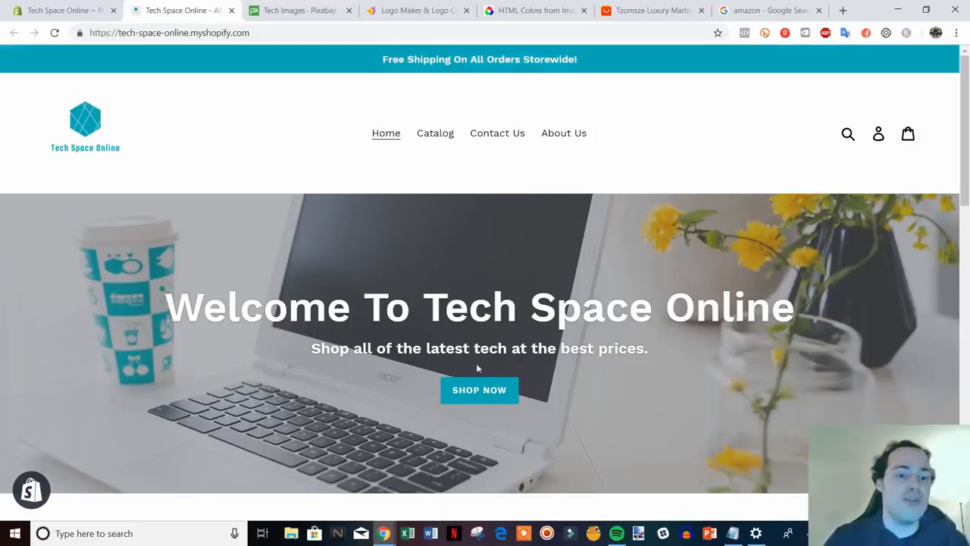
pyautogui.scroll(-3, 805, 402)
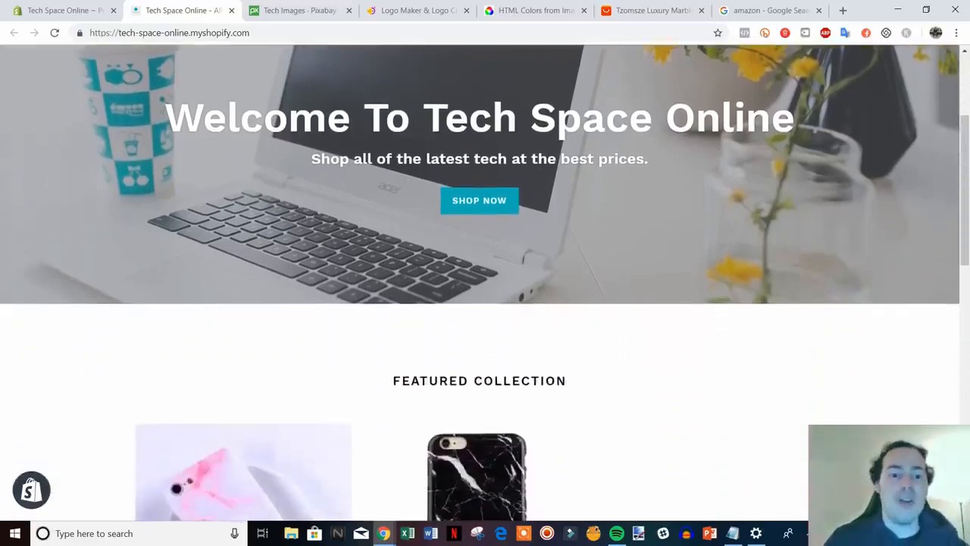
pyautogui.scroll(1, 338, 195)
pyautogui.click(313, 11)
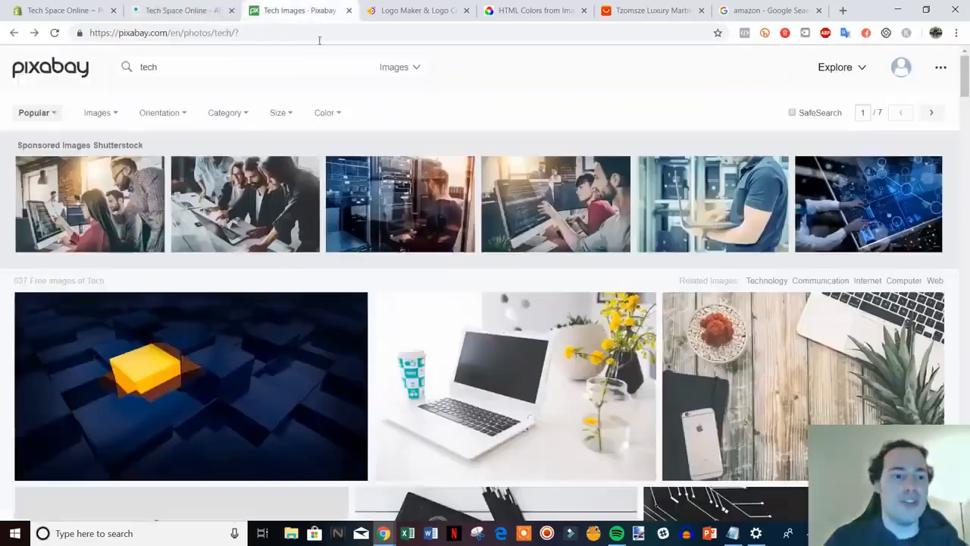
pyautogui.click(170, 10)
# Scroll to the featured pink and black iPhone cases and open the Black iPhone Case.
pyautogui.scroll(-6, 817, 349)
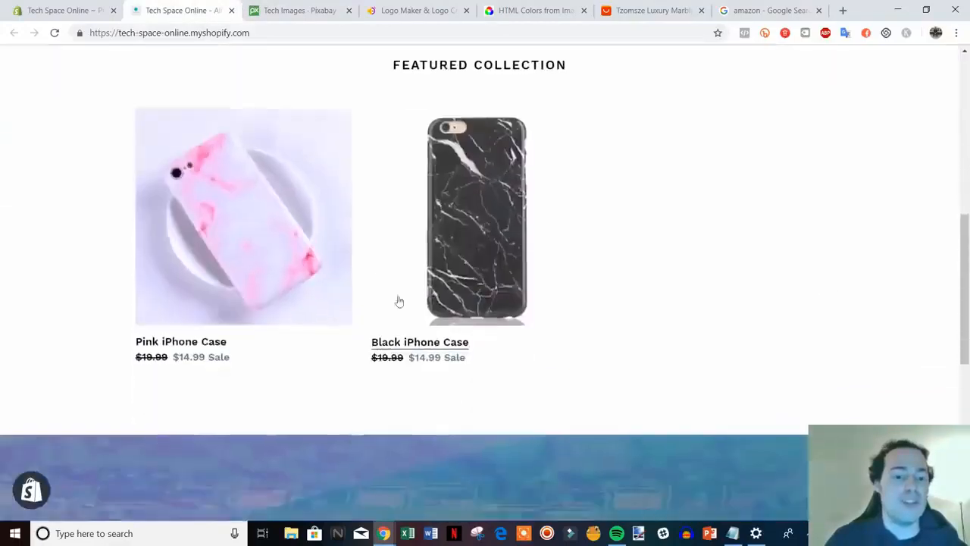
pyautogui.scroll(-5, 417, 321)
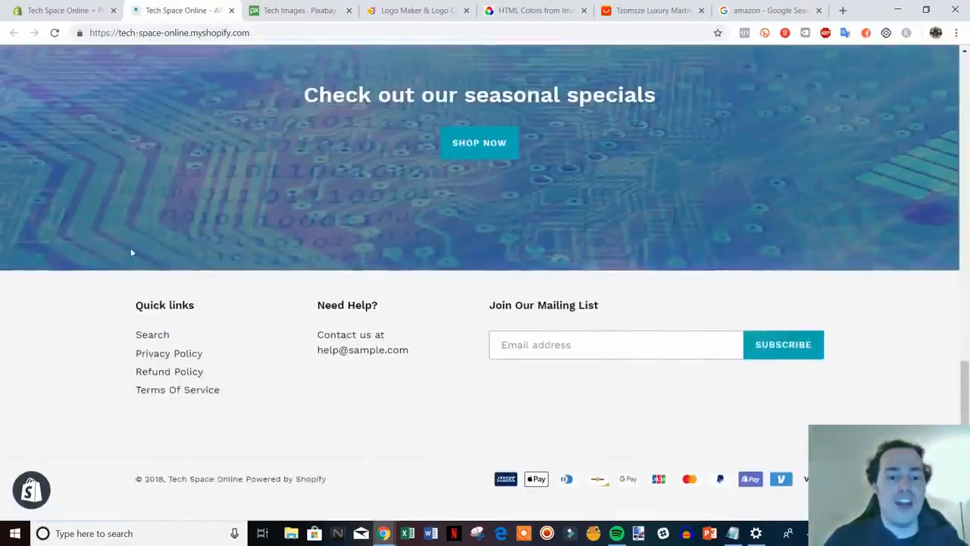
pyautogui.scroll(8, 508, 451)
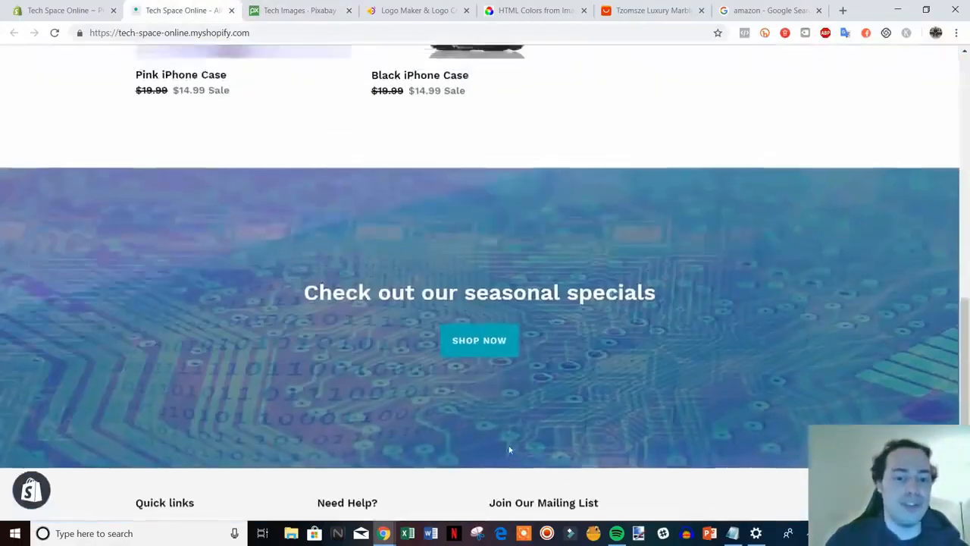
pyautogui.scroll(1, 675, 435)
pyautogui.scroll(-2, 704, 431)
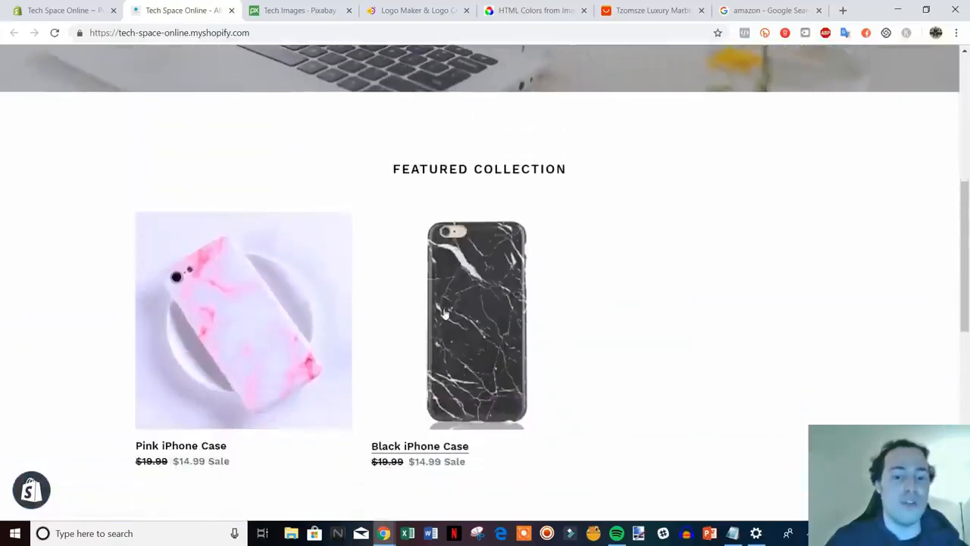
pyautogui.click(462, 325)
# Review the Black iPhone Case page: $14.99 sale price (was $19.99) and phone-type option.
pyautogui.scroll(-2, 897, 347)
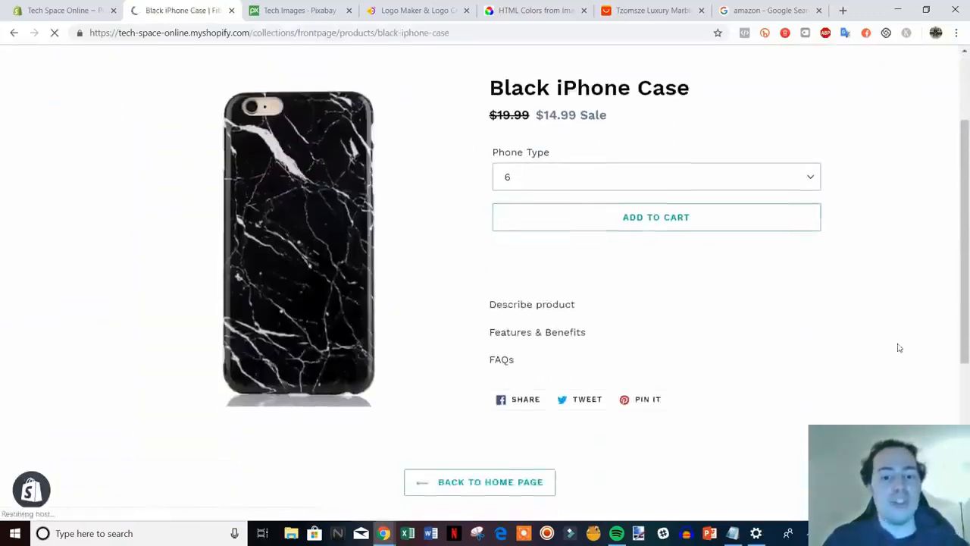
pyautogui.scroll(-1, 839, 344)
pyautogui.scroll(3, 839, 344)
pyautogui.scroll(-3, 849, 341)
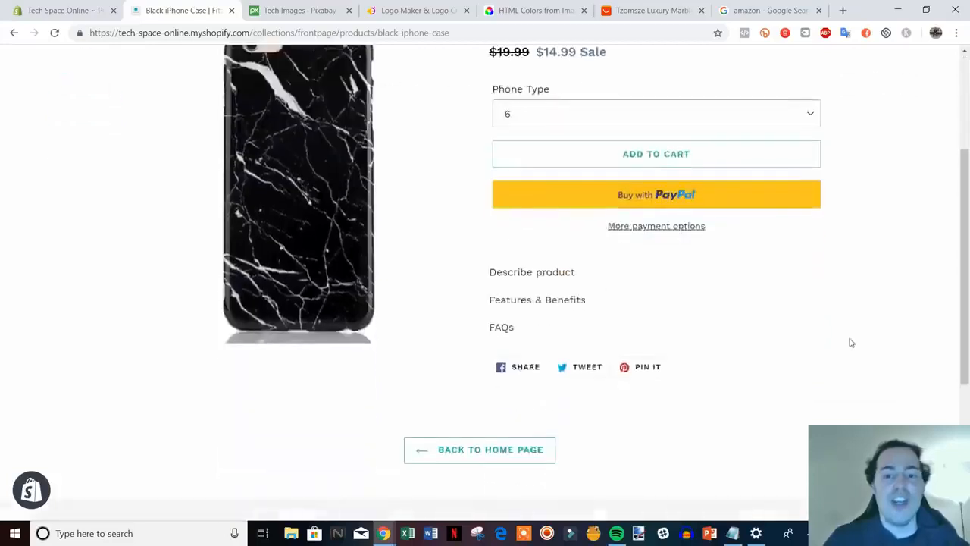
pyautogui.scroll(2, 672, 361)
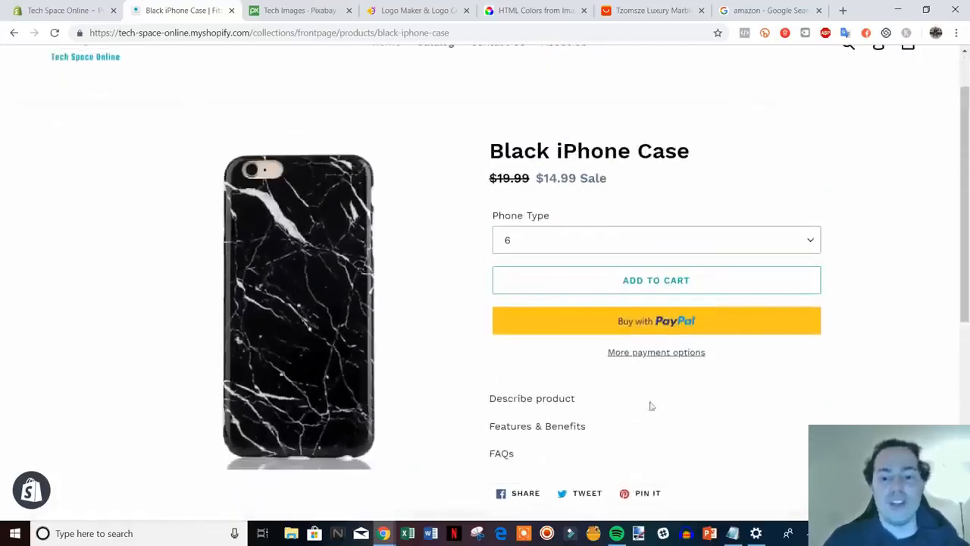
pyautogui.scroll(-3, 715, 357)
pyautogui.scroll(2, 812, 381)
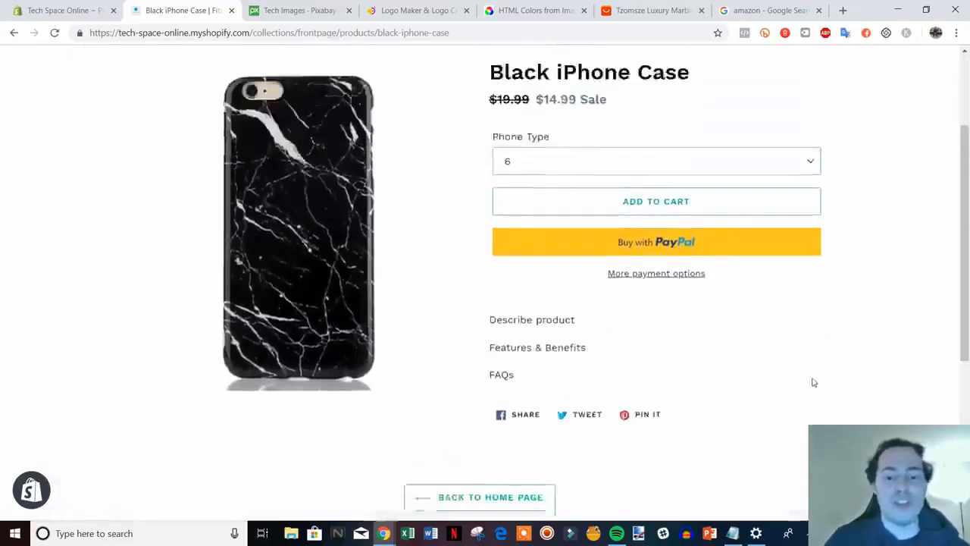
pyautogui.scroll(-4, 869, 386)
pyautogui.scroll(2, 876, 387)
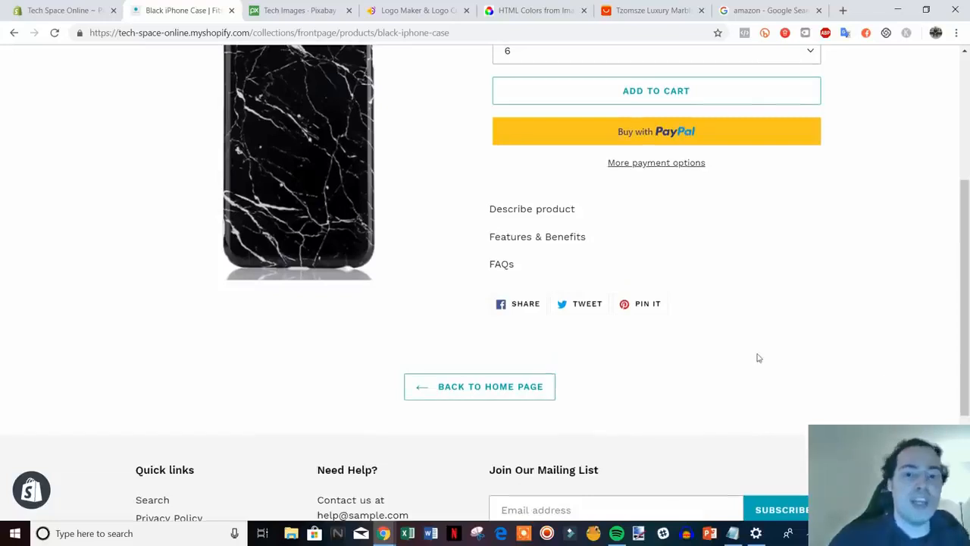
pyautogui.scroll(3, 757, 357)
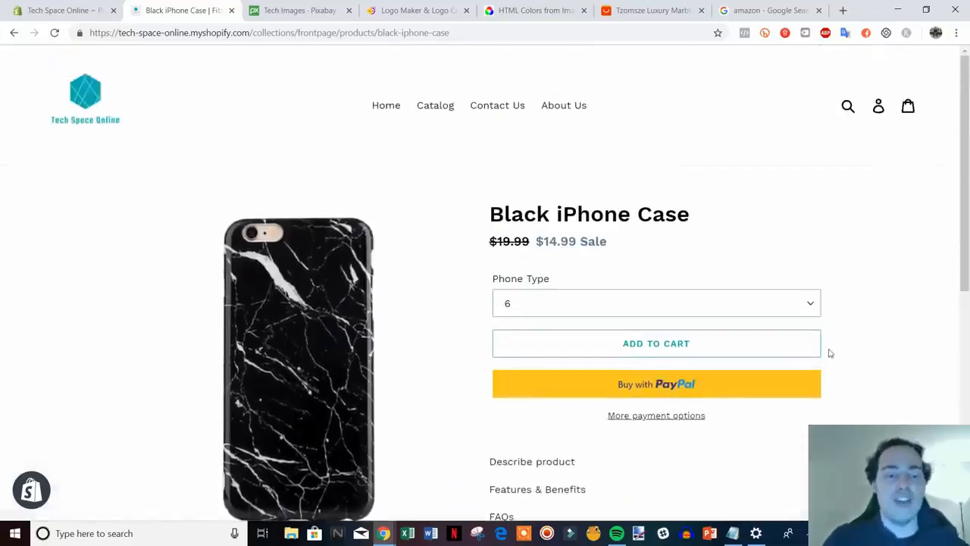
# Return to the Tech Space Online home page via its logo and skim the featured collection.
pyautogui.click(66, 104)
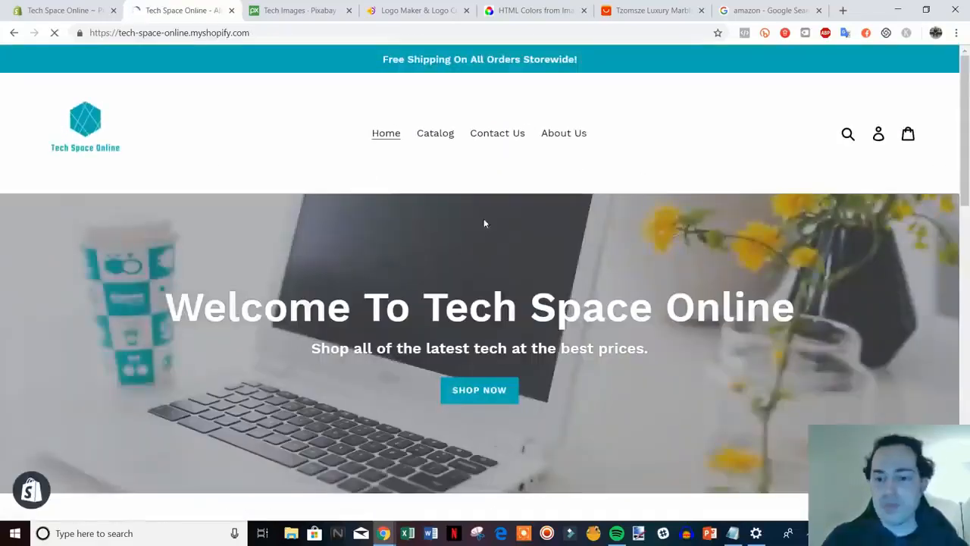
pyautogui.scroll(-3, 713, 270)
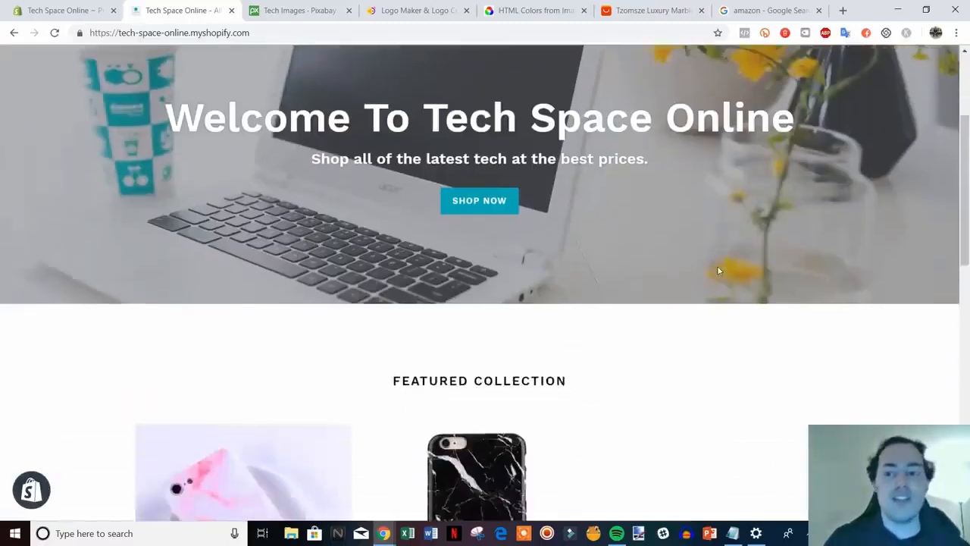
pyautogui.scroll(3, 724, 264)
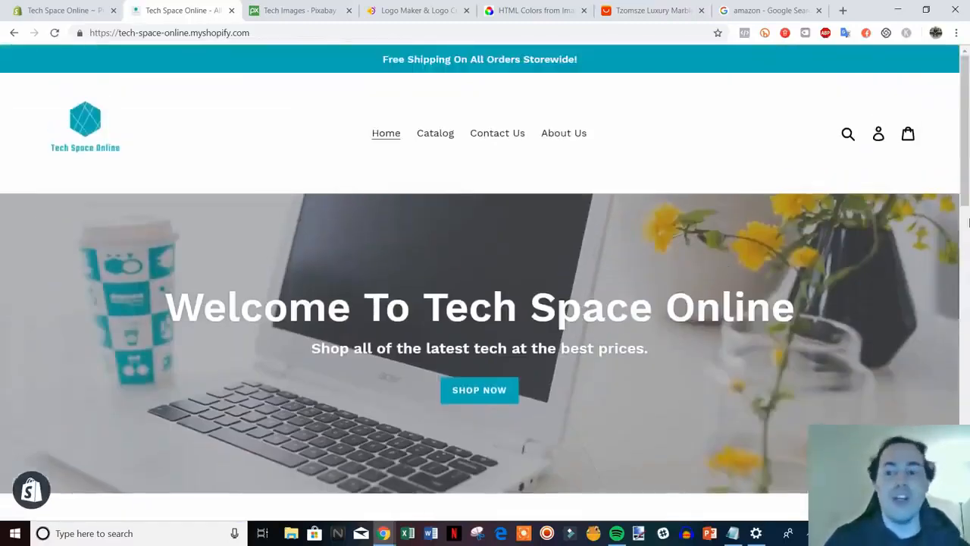